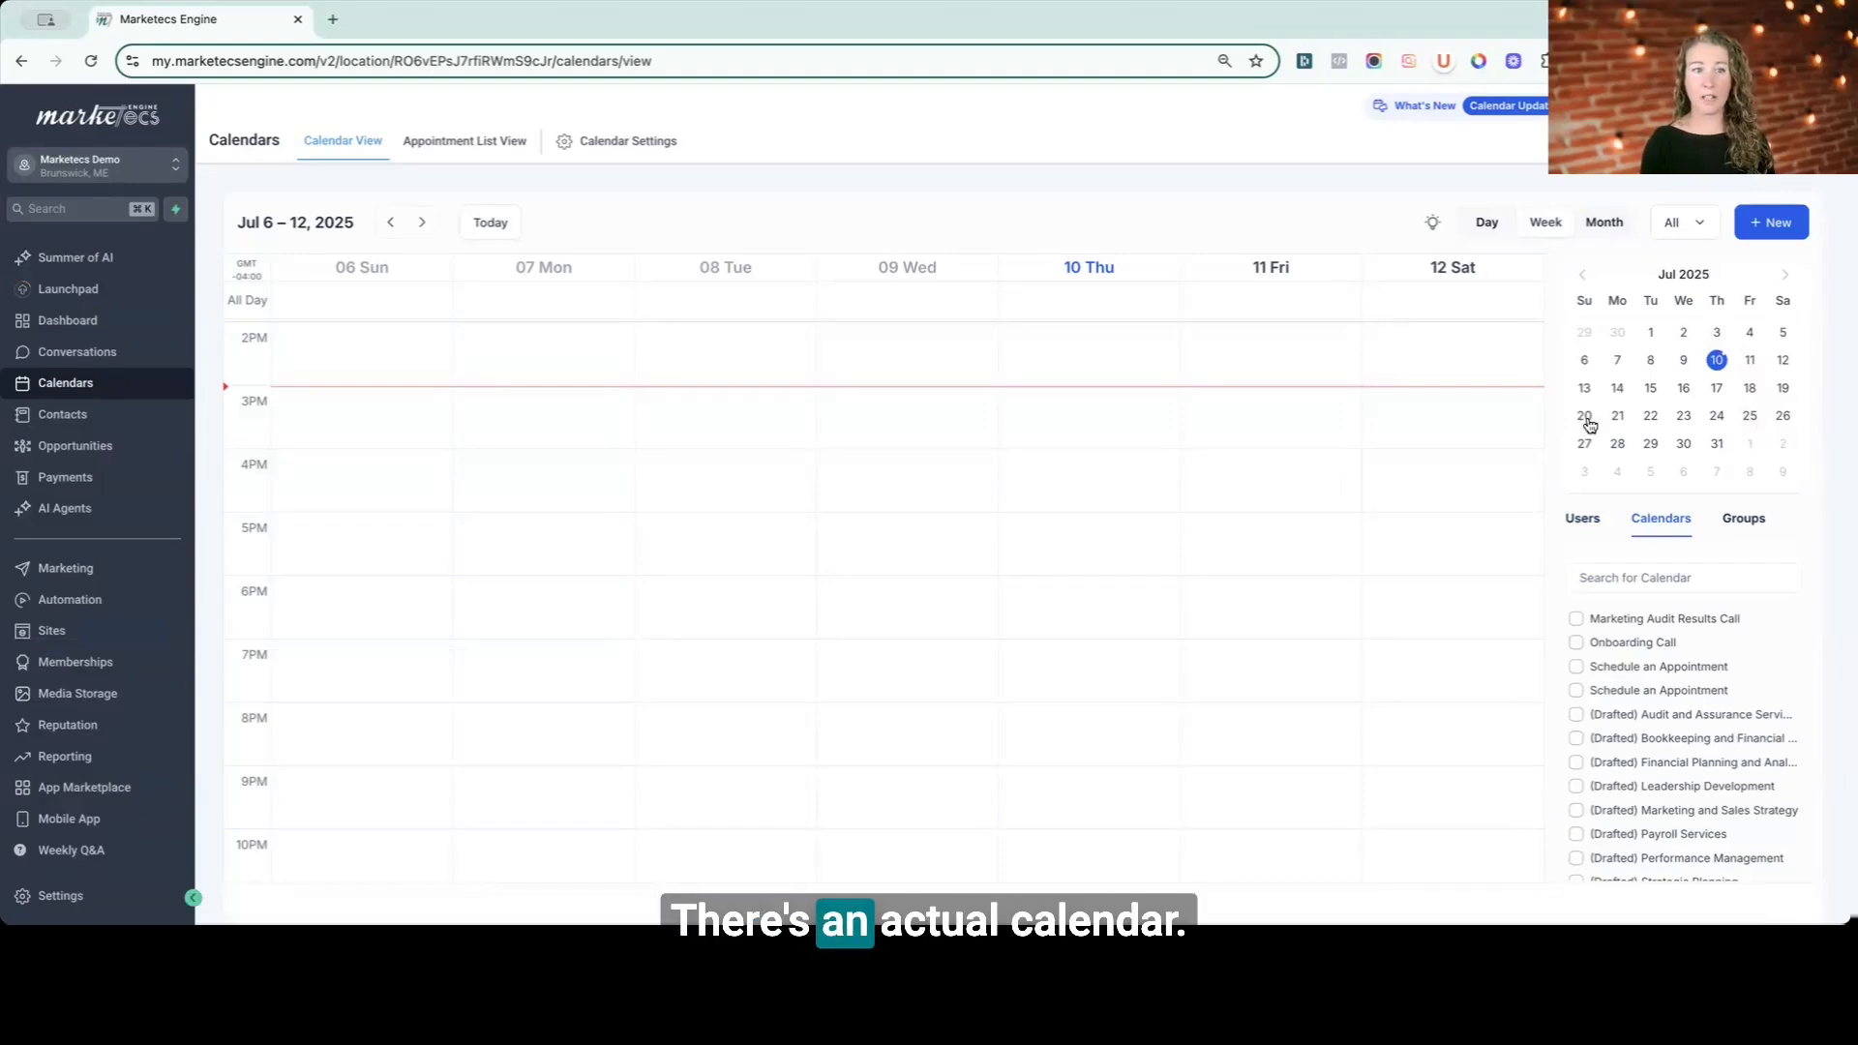
# - Switch the calendar between day, month and week views, and between the Groups and Calendars filter lists
pyautogui.click(1487, 225)
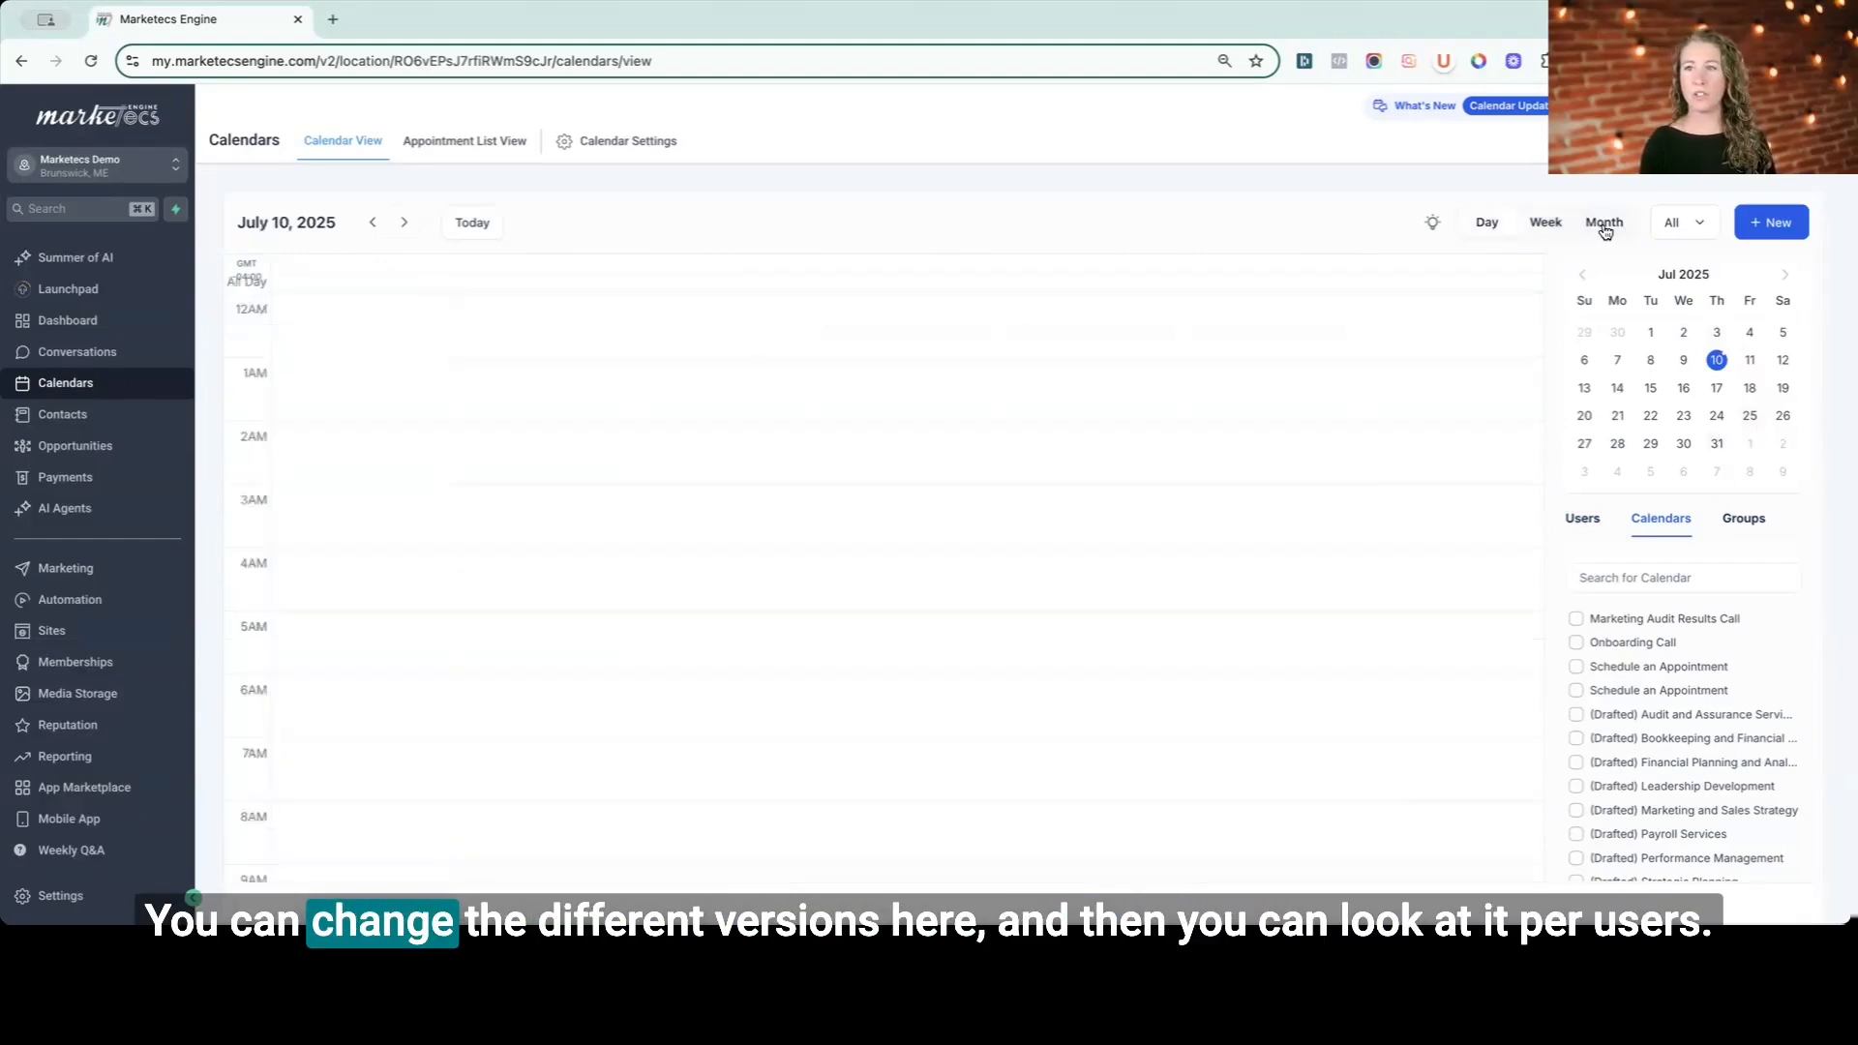
pyautogui.click(1604, 228)
pyautogui.click(1545, 225)
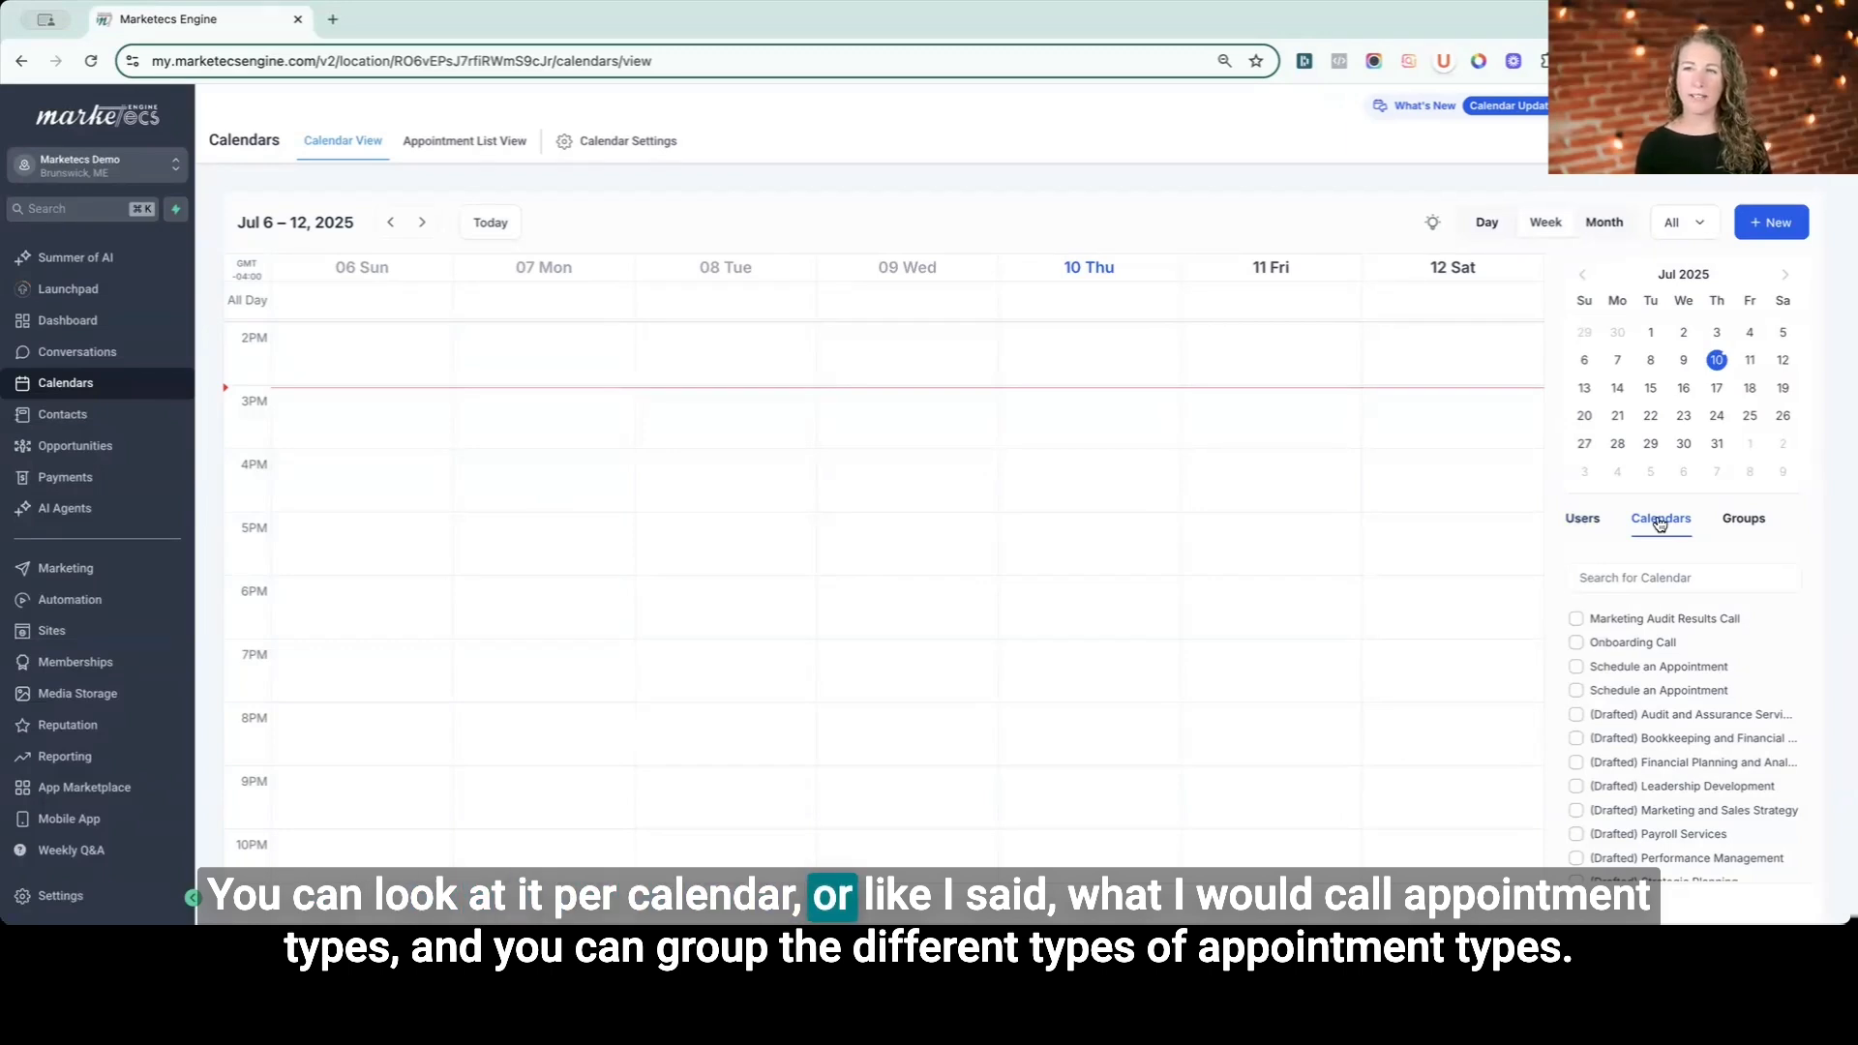
pyautogui.click(1741, 521)
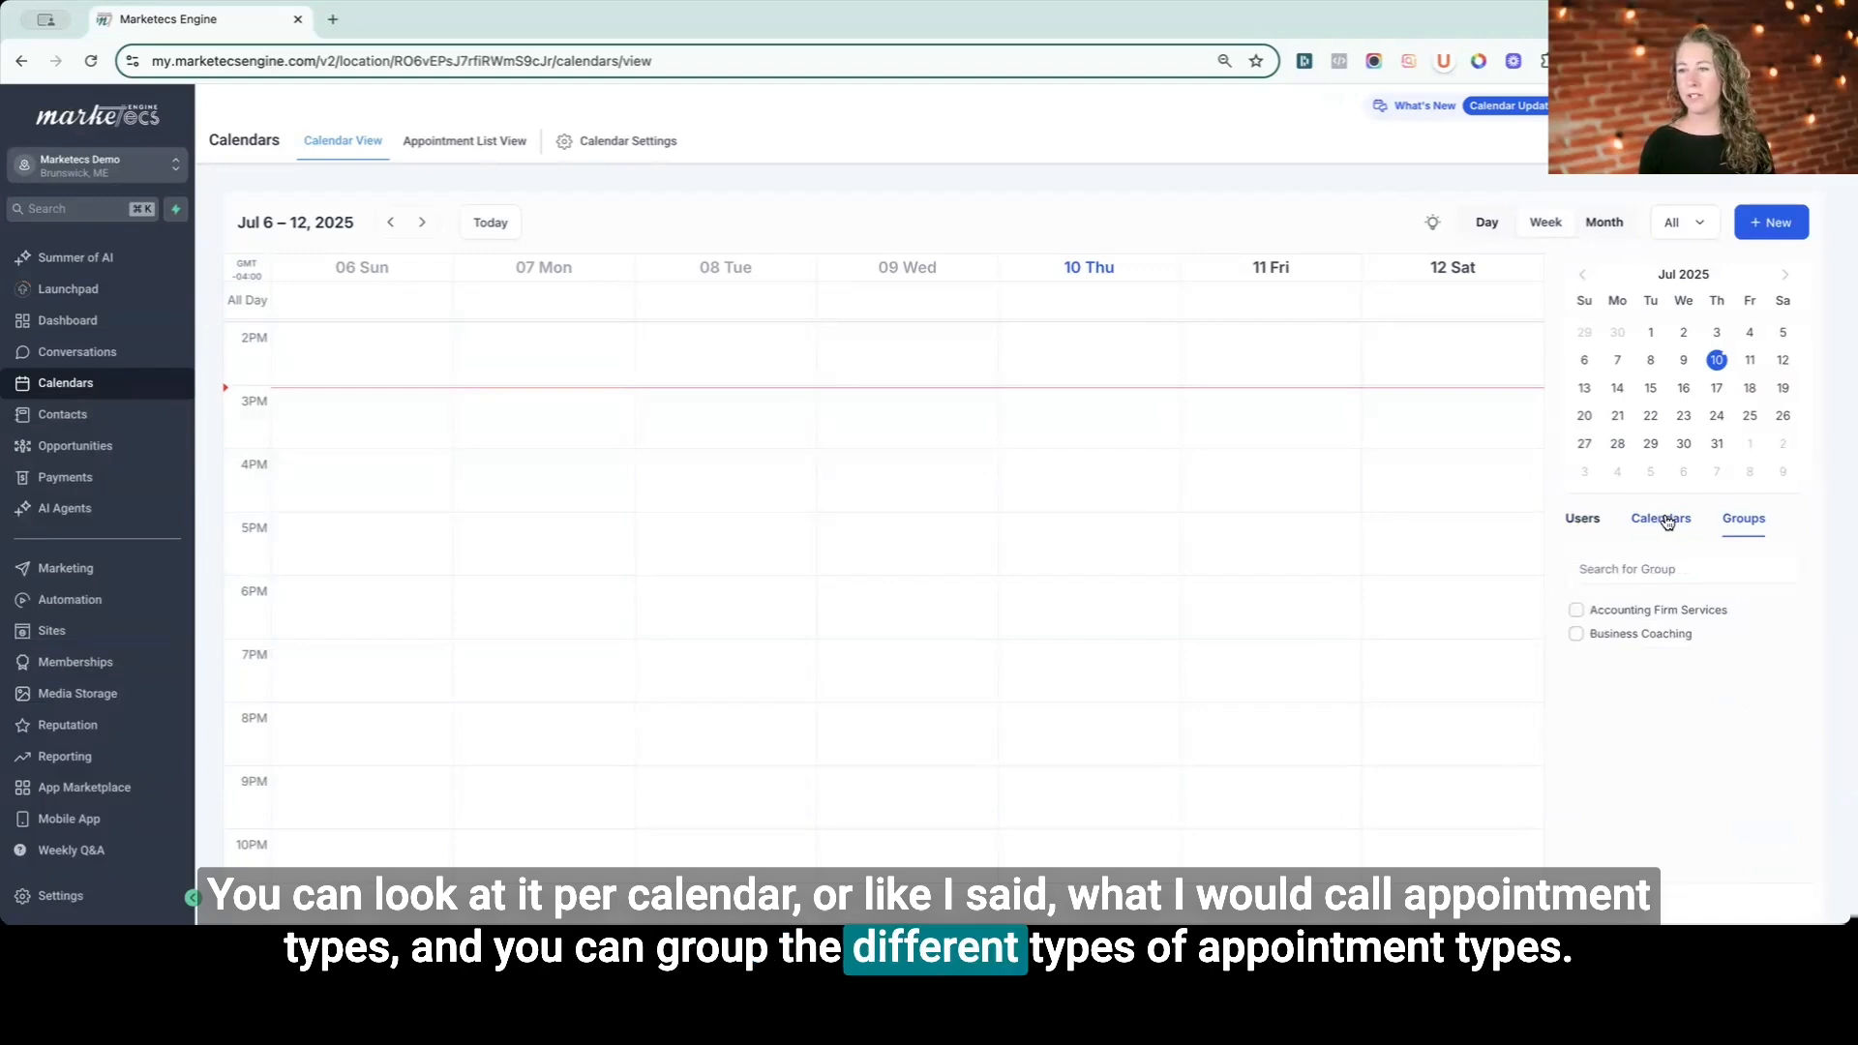
pyautogui.click(1666, 520)
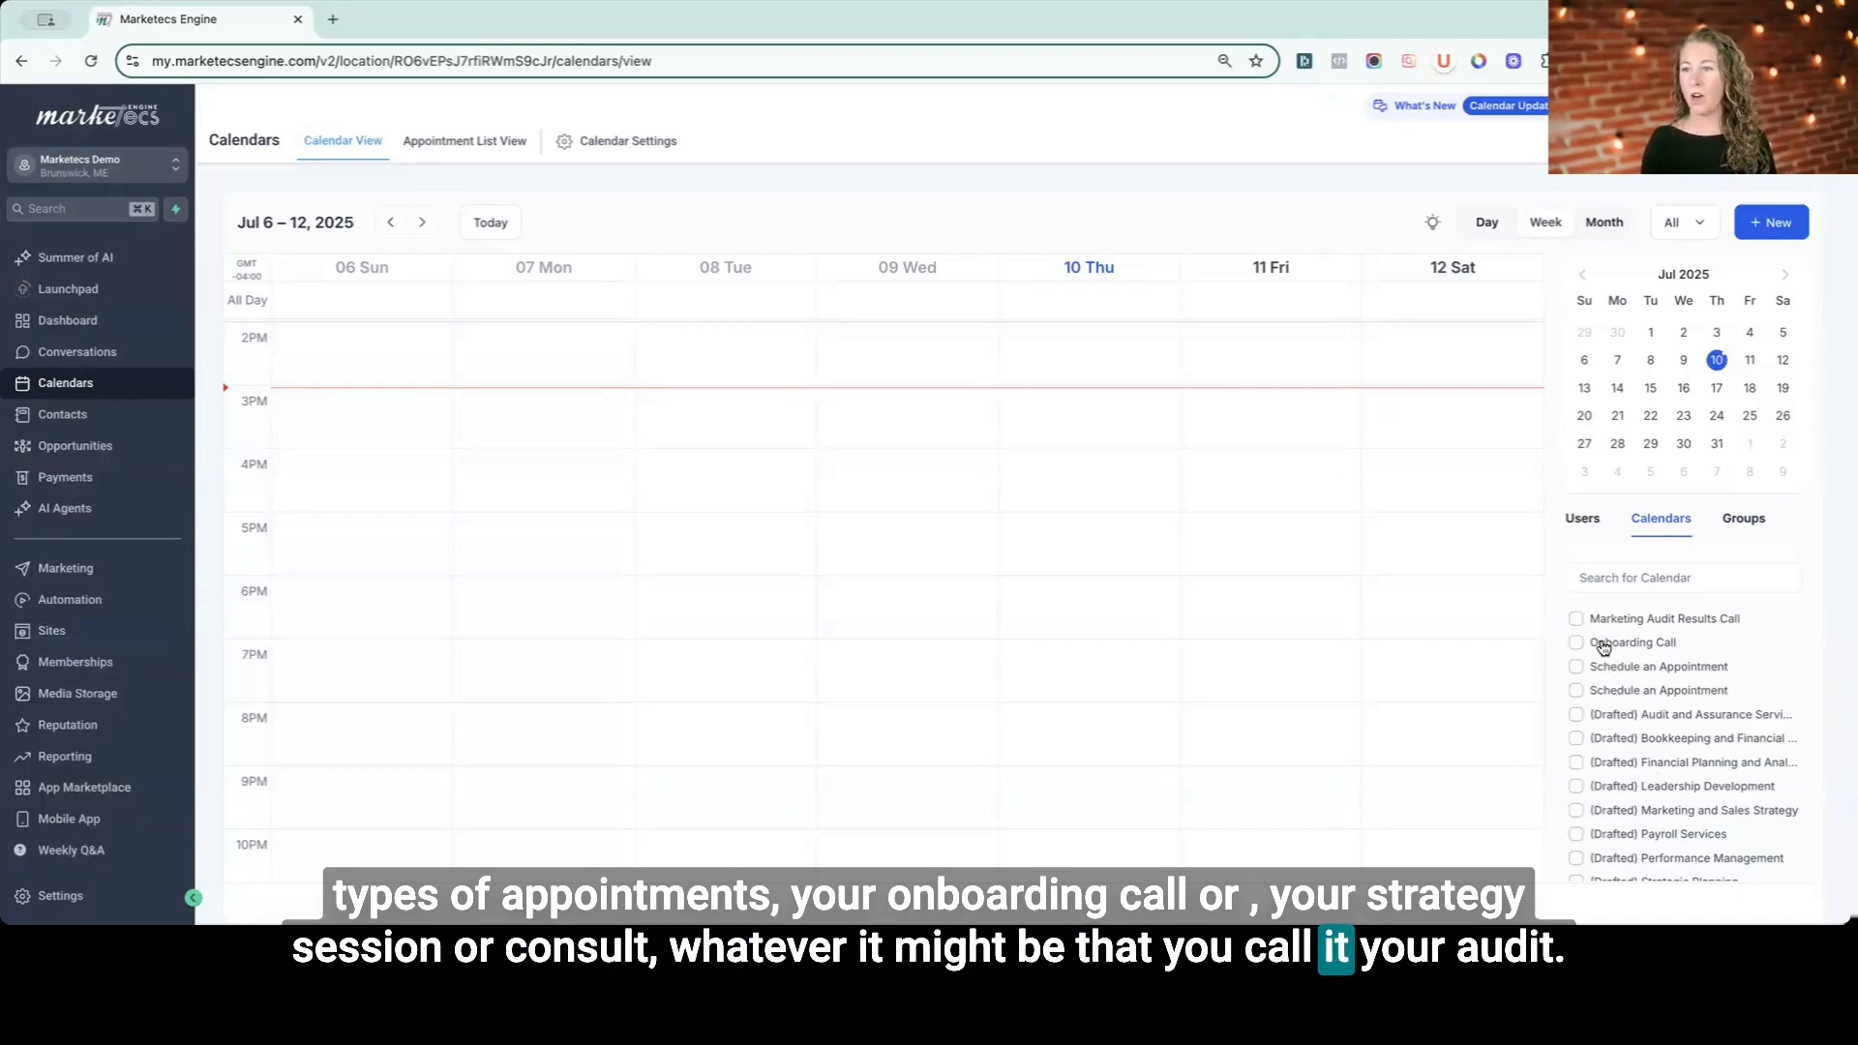
# - Open calendar settings and view the share options of the Marketing Audit Results Call calendar
pyautogui.click(636, 145)
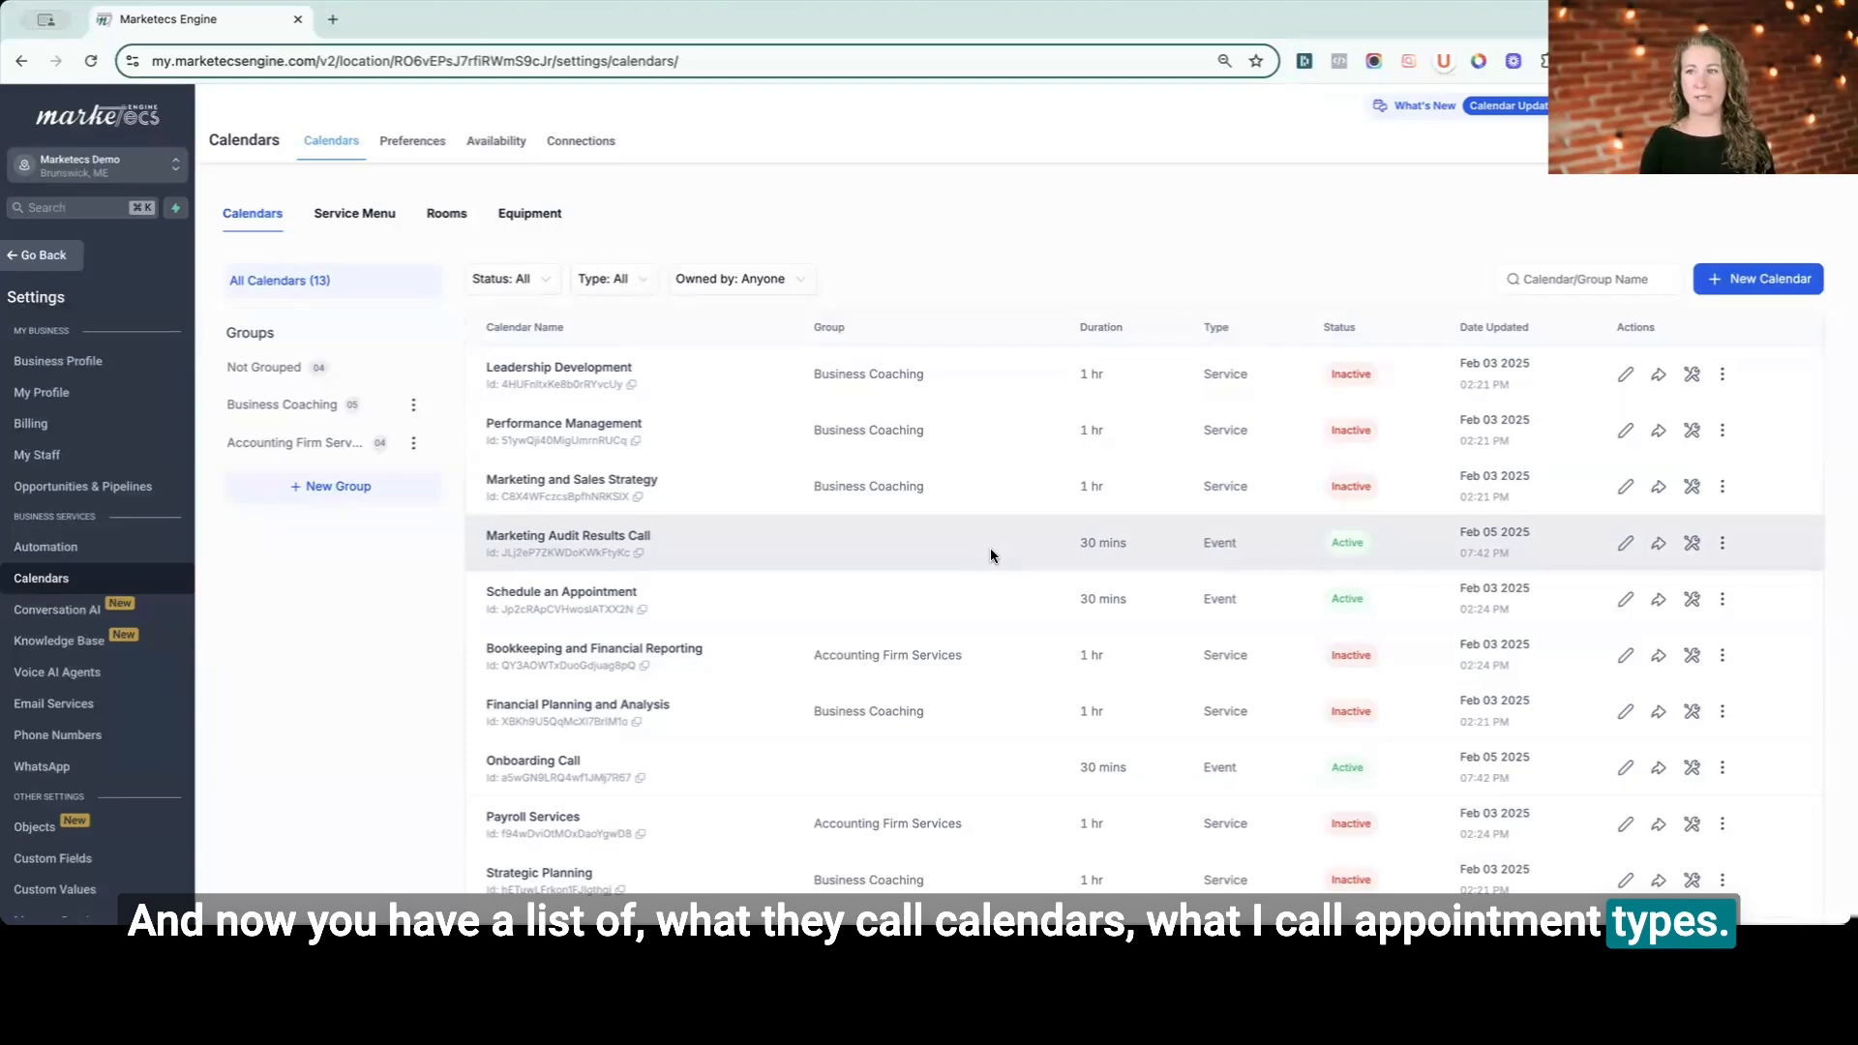
pyautogui.click(1661, 545)
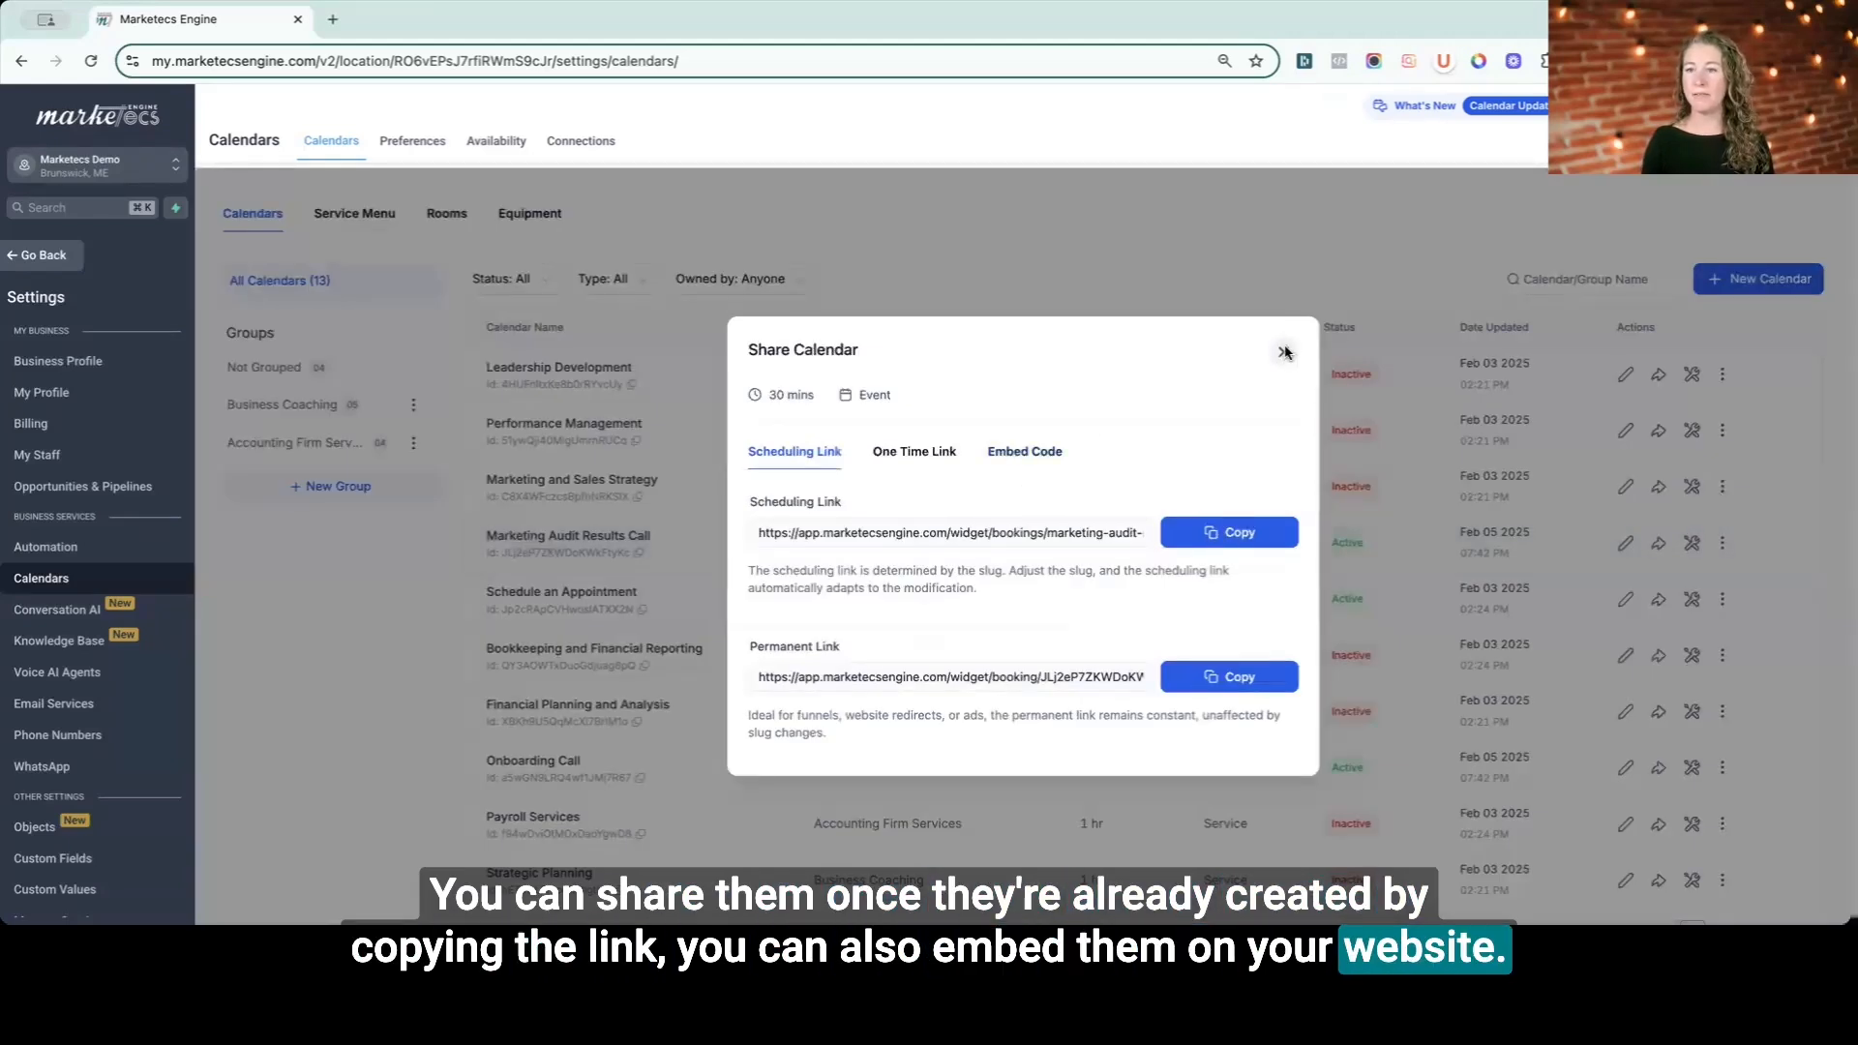
pyautogui.click(1286, 353)
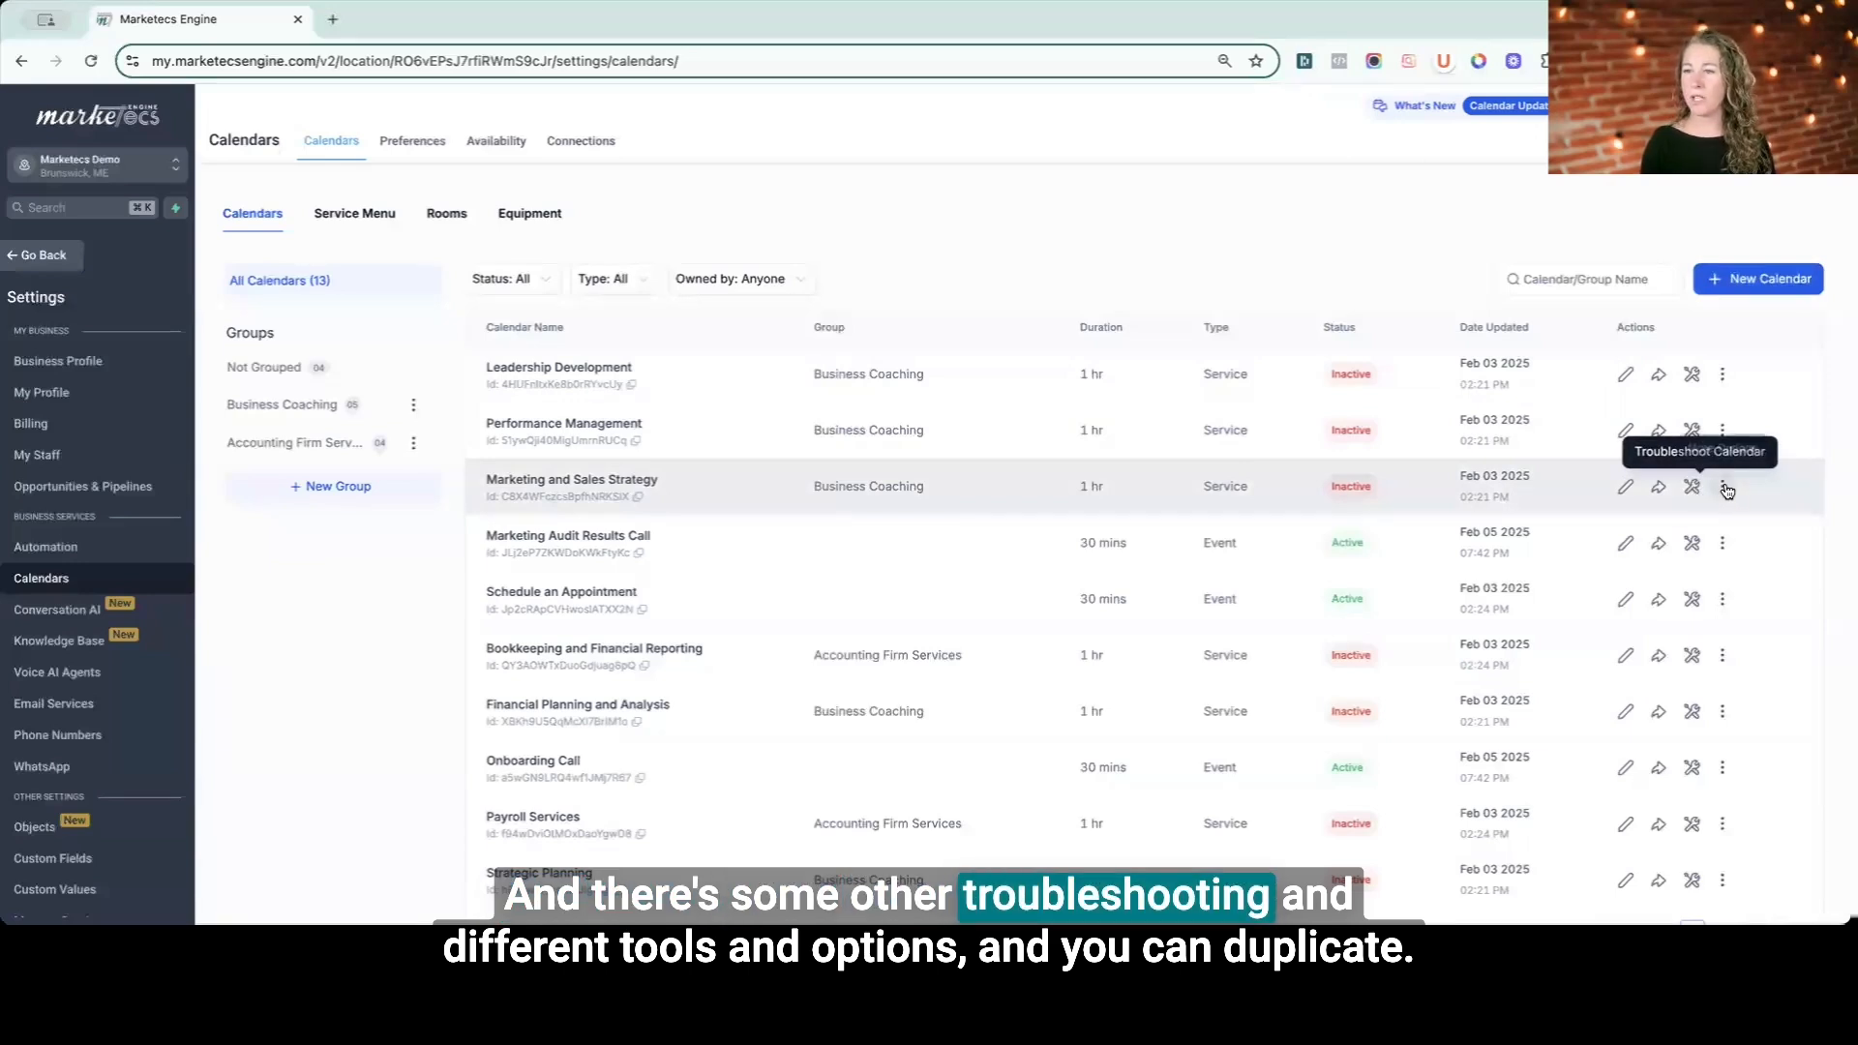
# - Open the extra actions menu of the Marketing and Sales Strategy calendar and dismiss it
pyautogui.click(1723, 486)
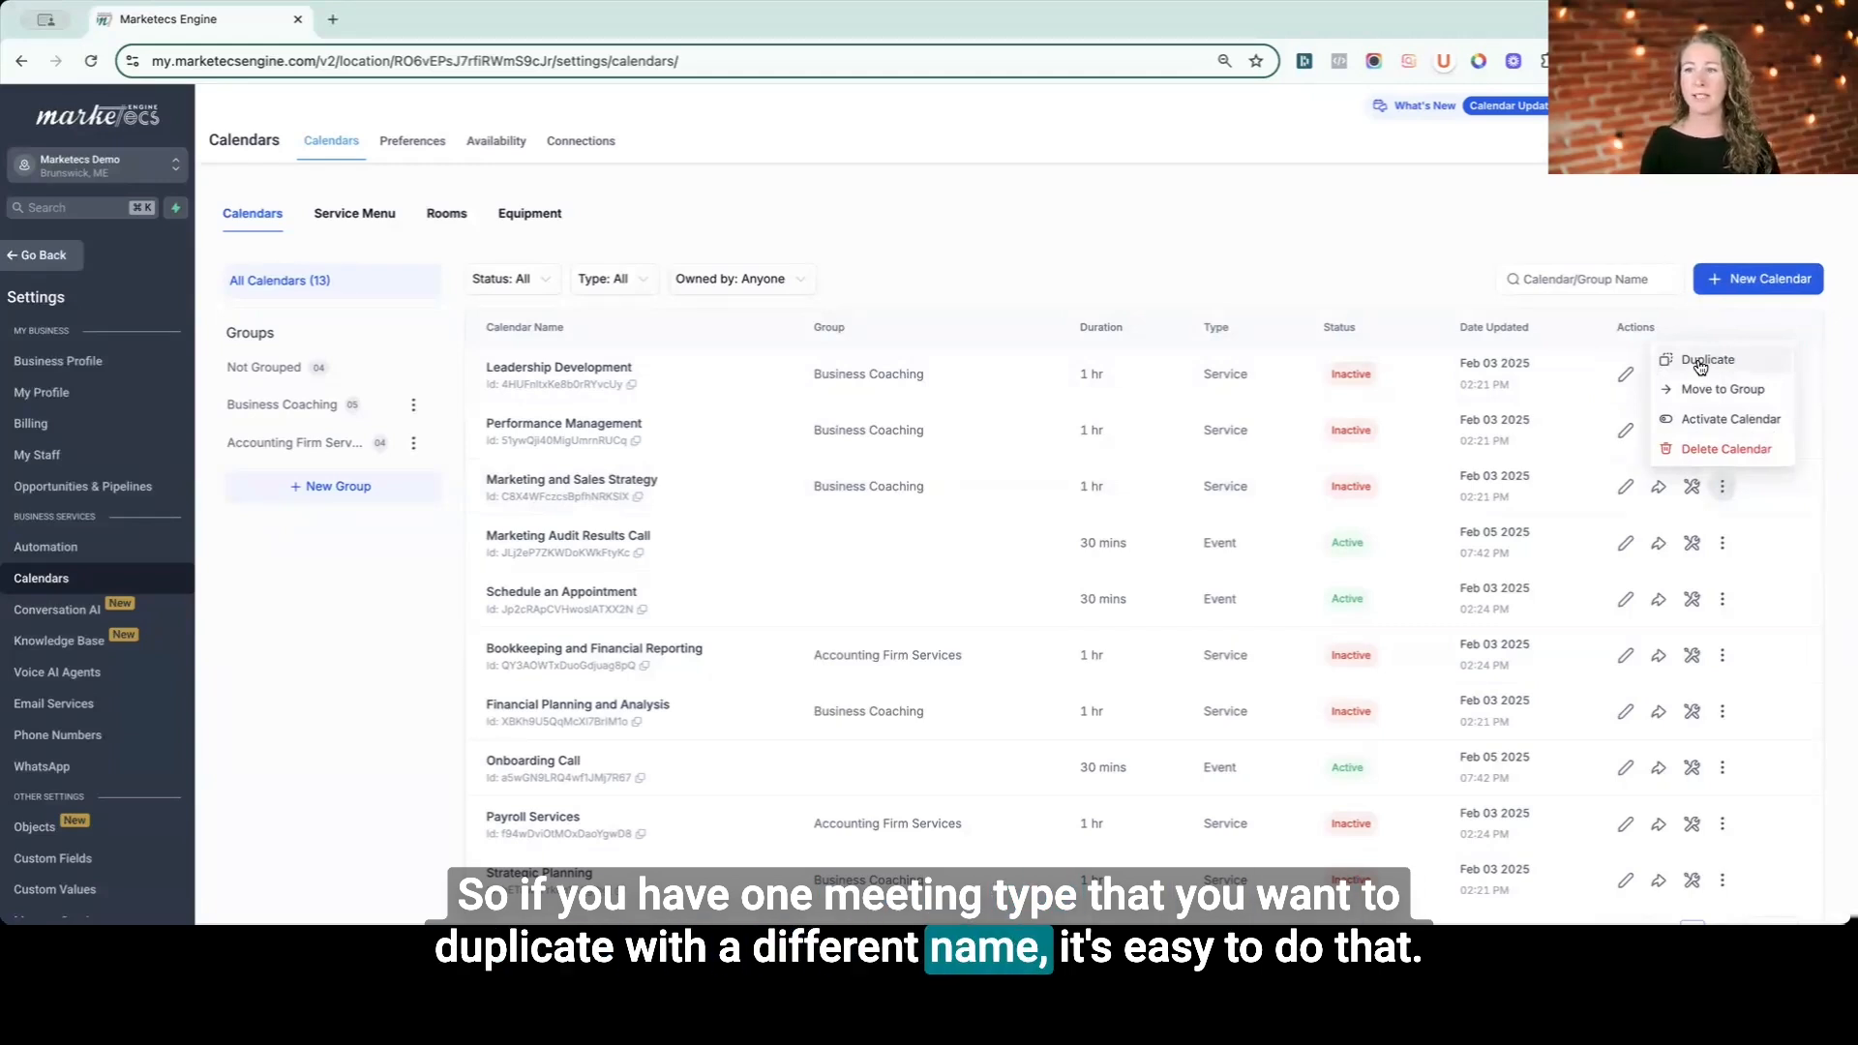
pyautogui.click(1464, 246)
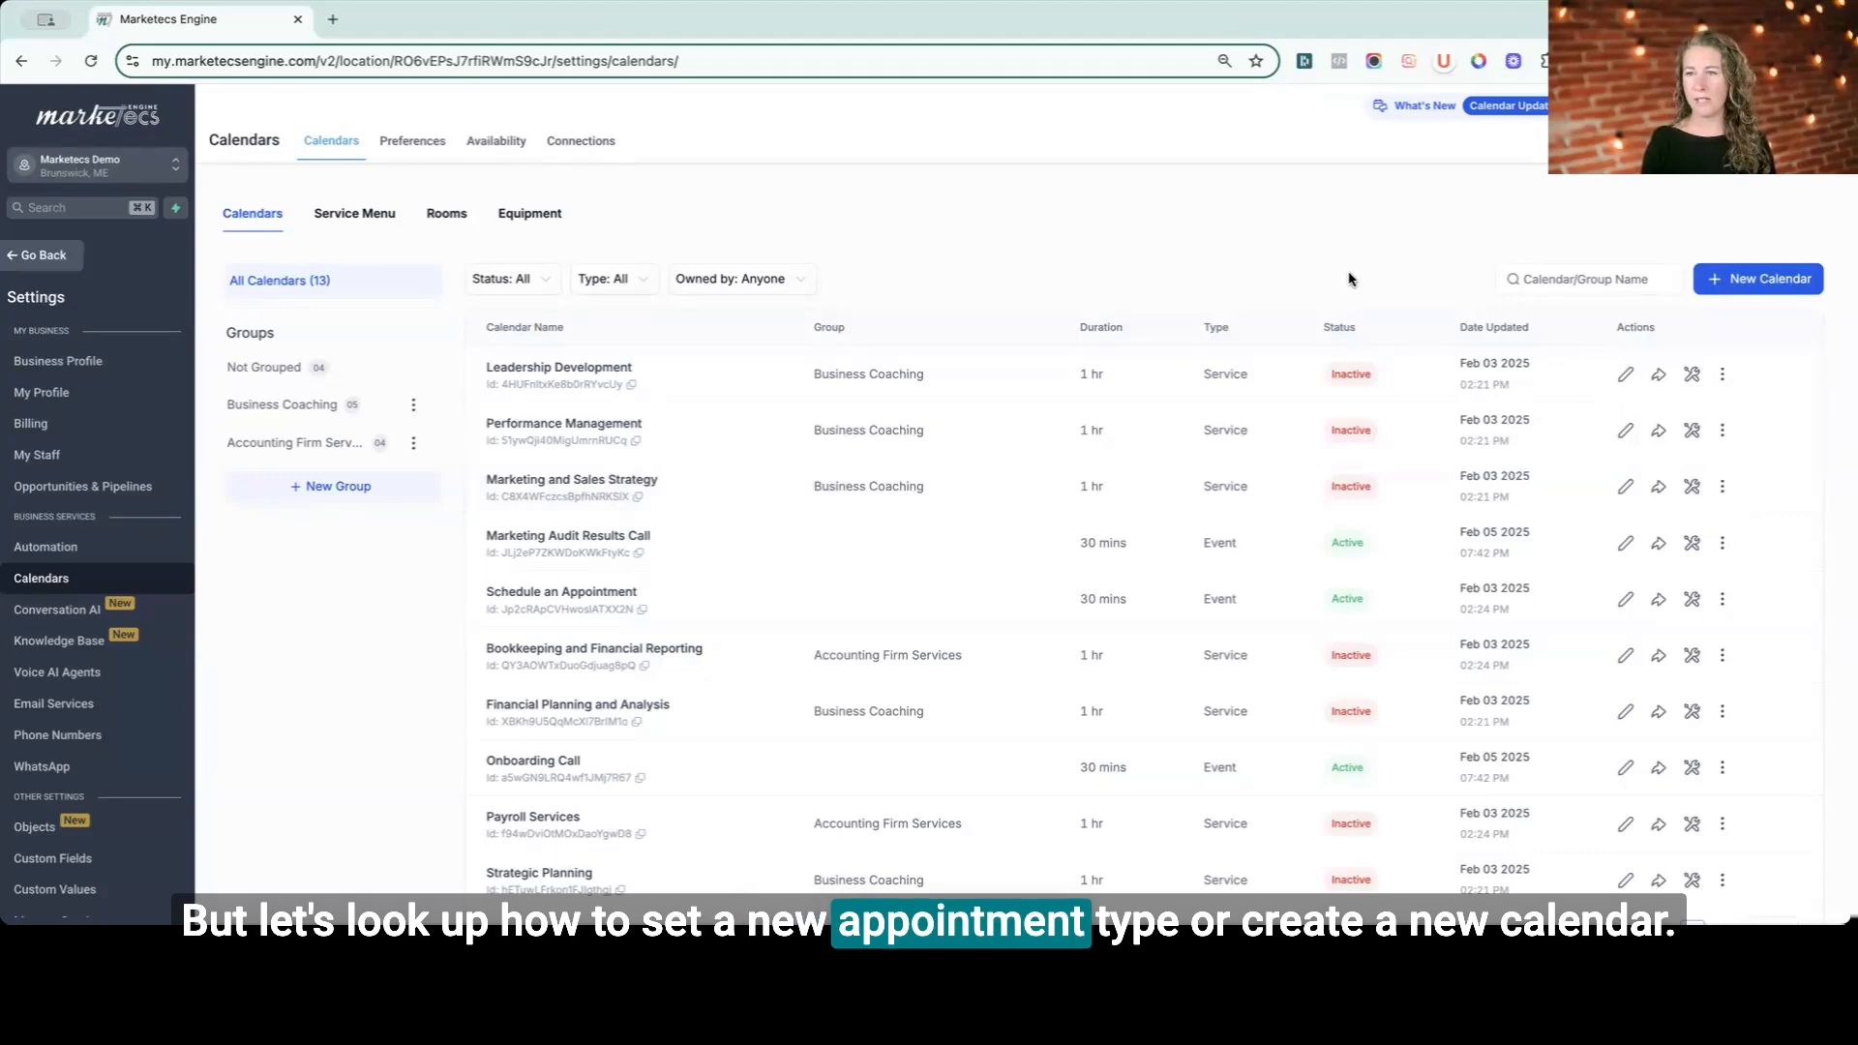
# - Start a new calendar, expand the additional calendar types, and choose Personal Booking
pyautogui.click(1737, 279)
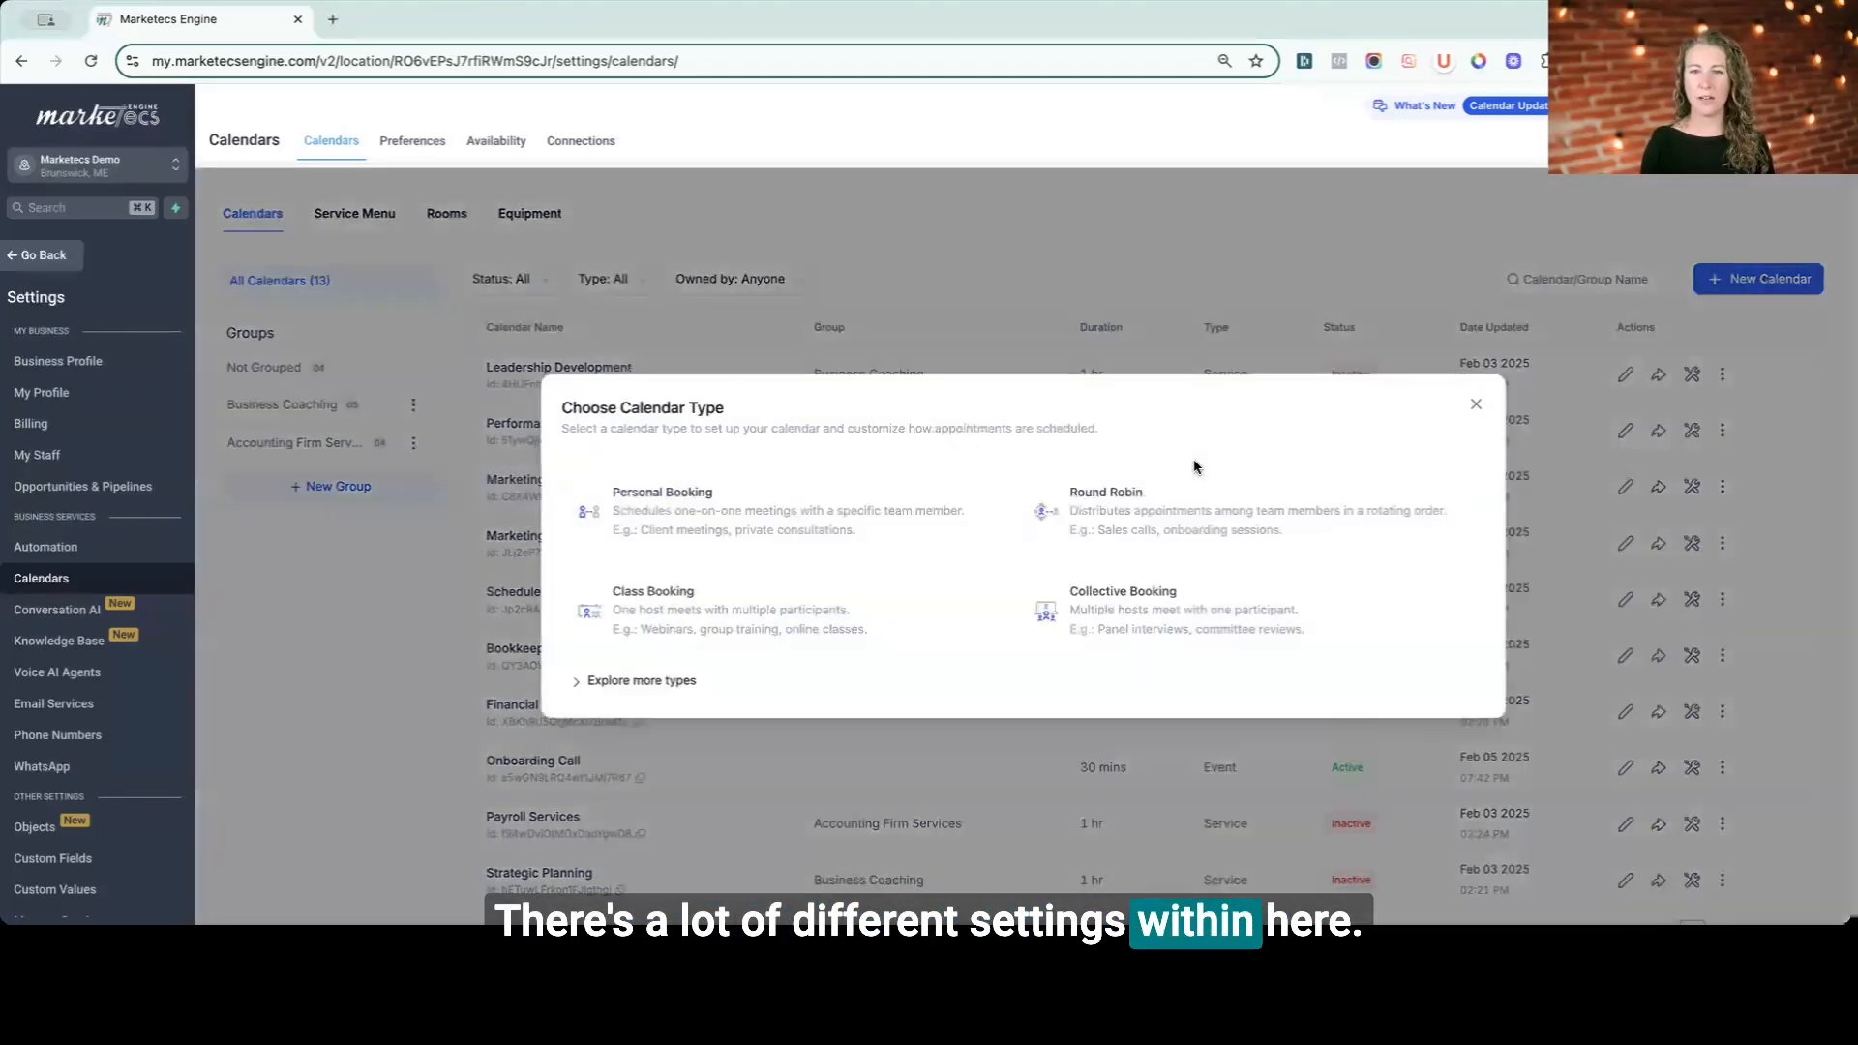
pyautogui.click(683, 682)
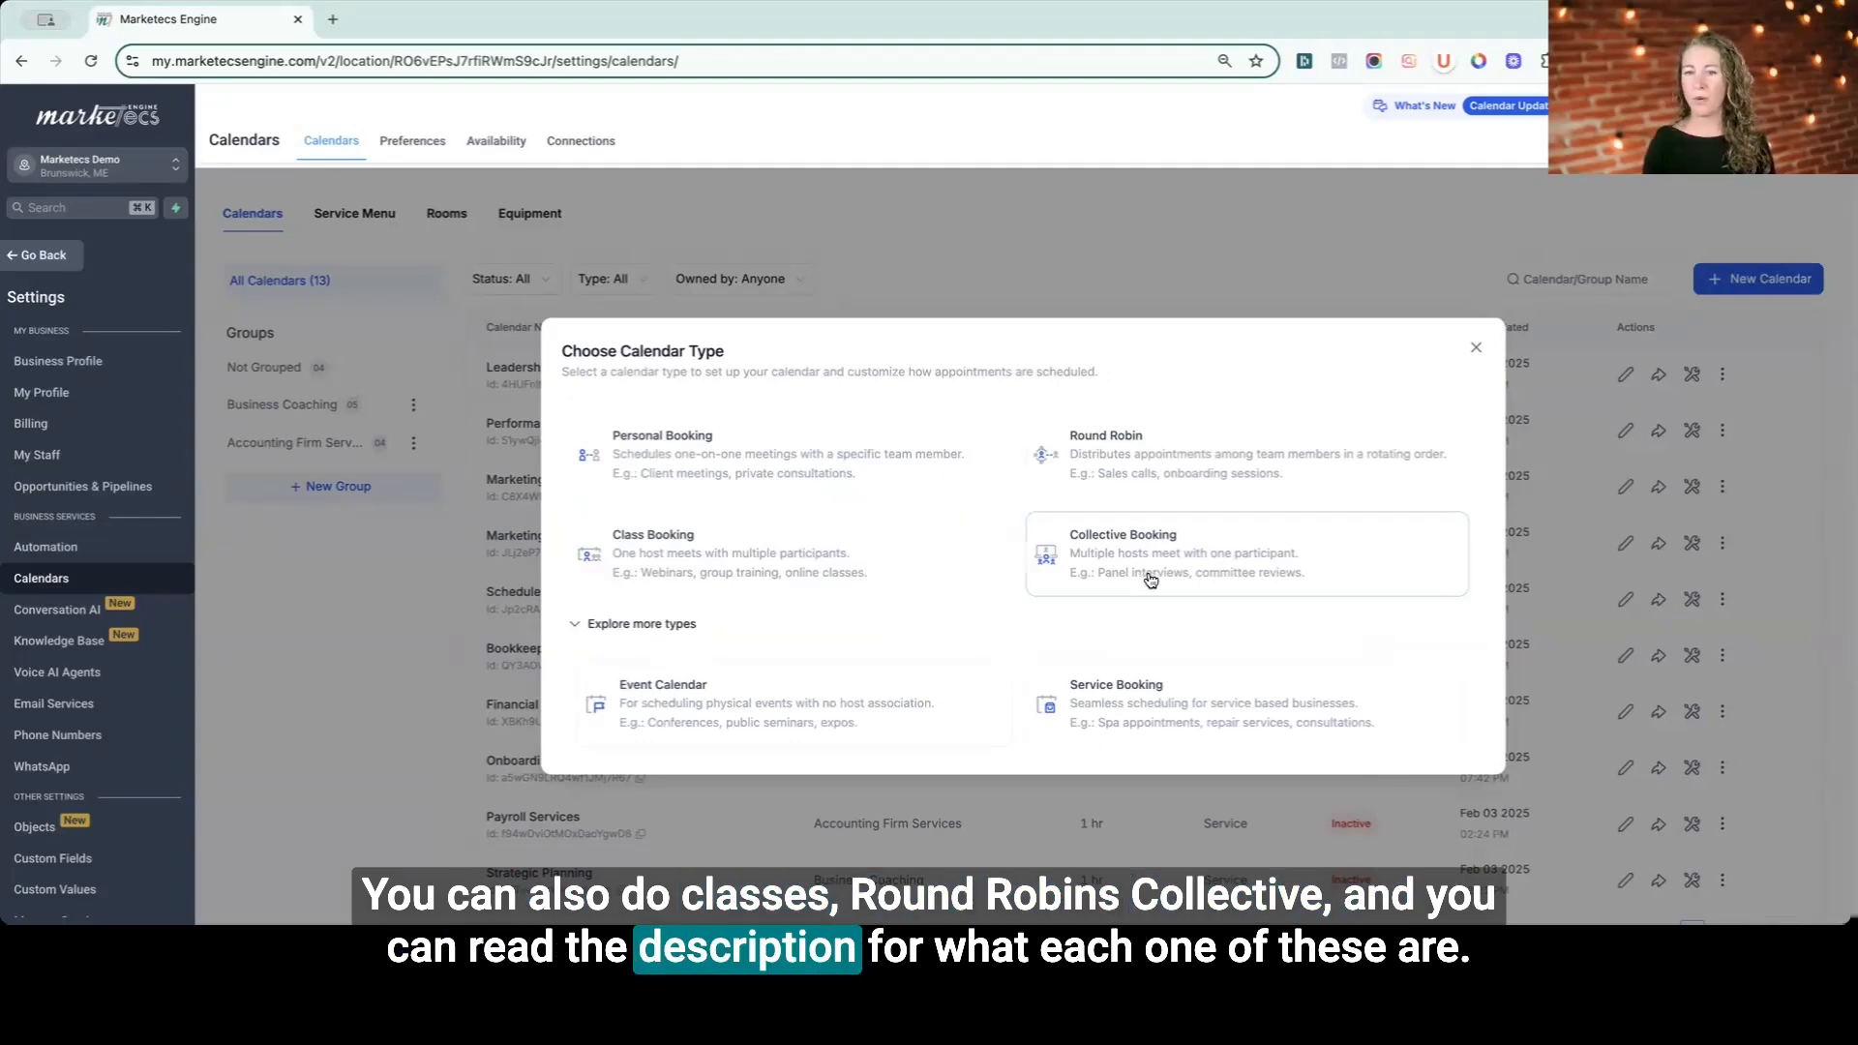
pyautogui.click(746, 461)
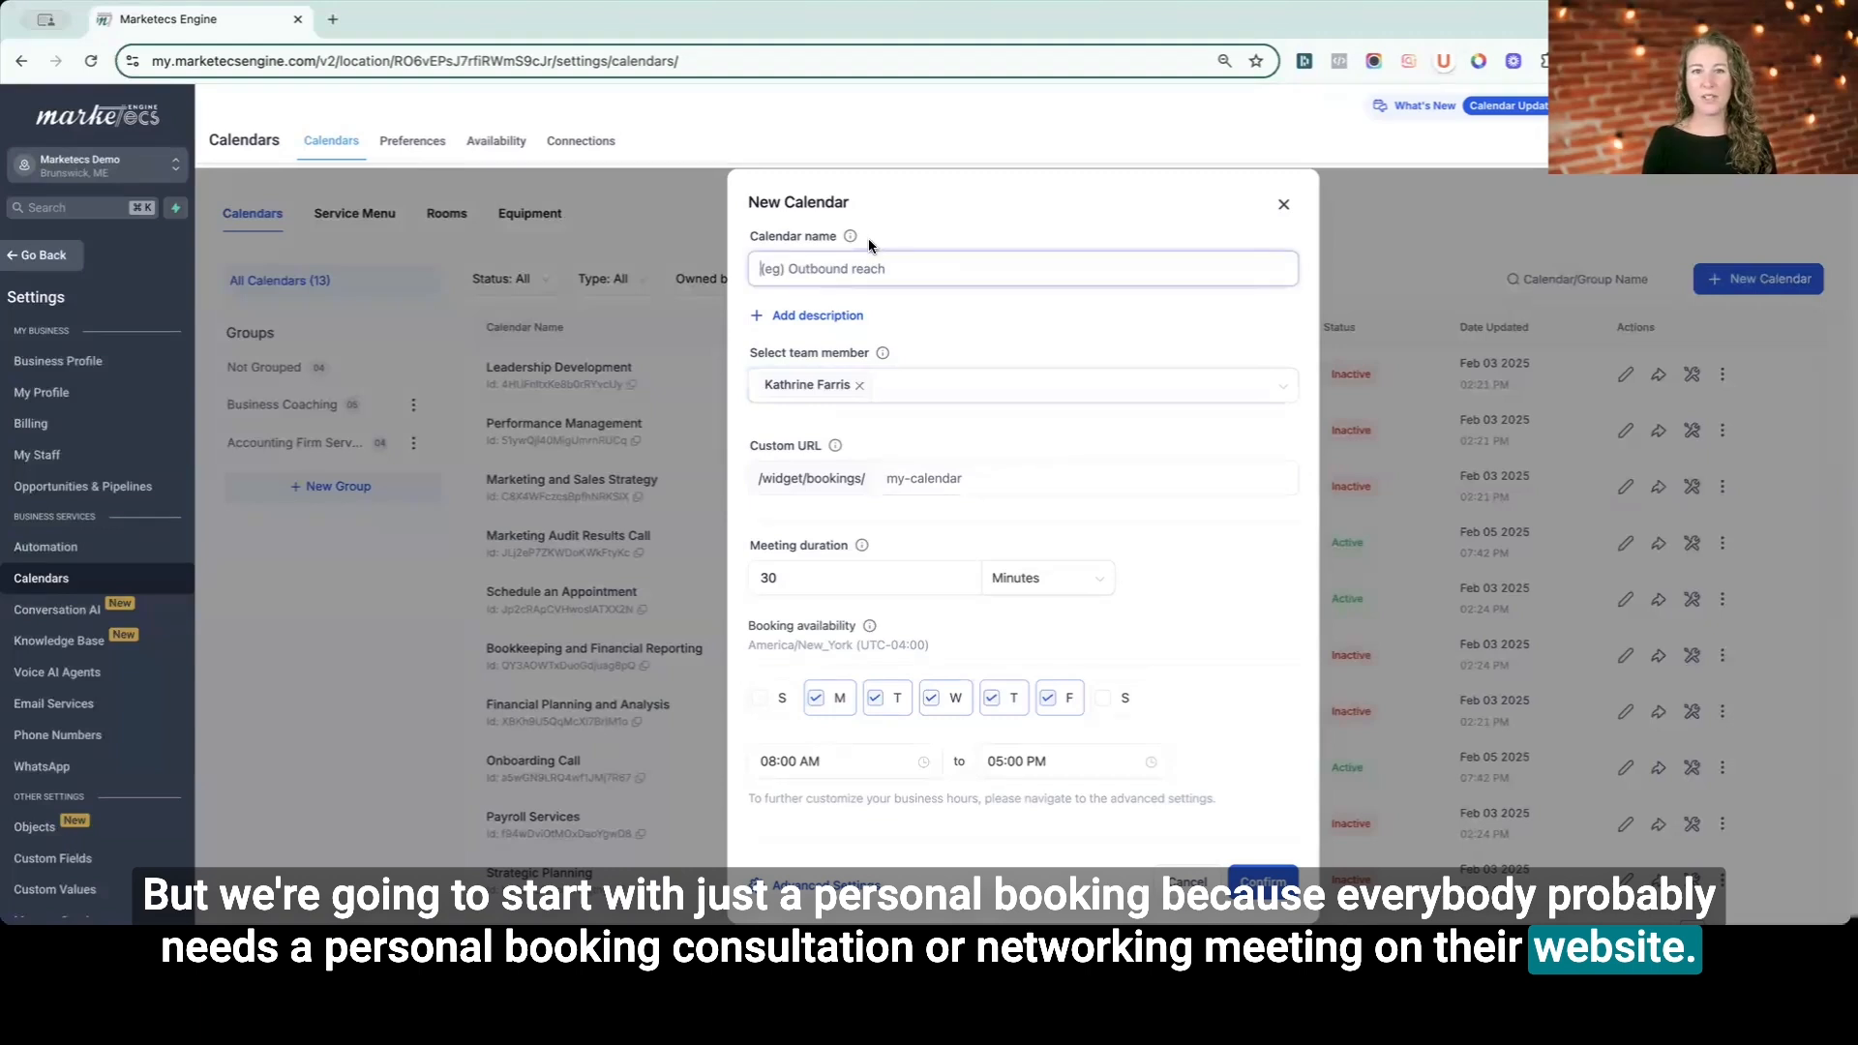
# - Name the new calendar Test Calendar
pyautogui.moveTo(850, 238)
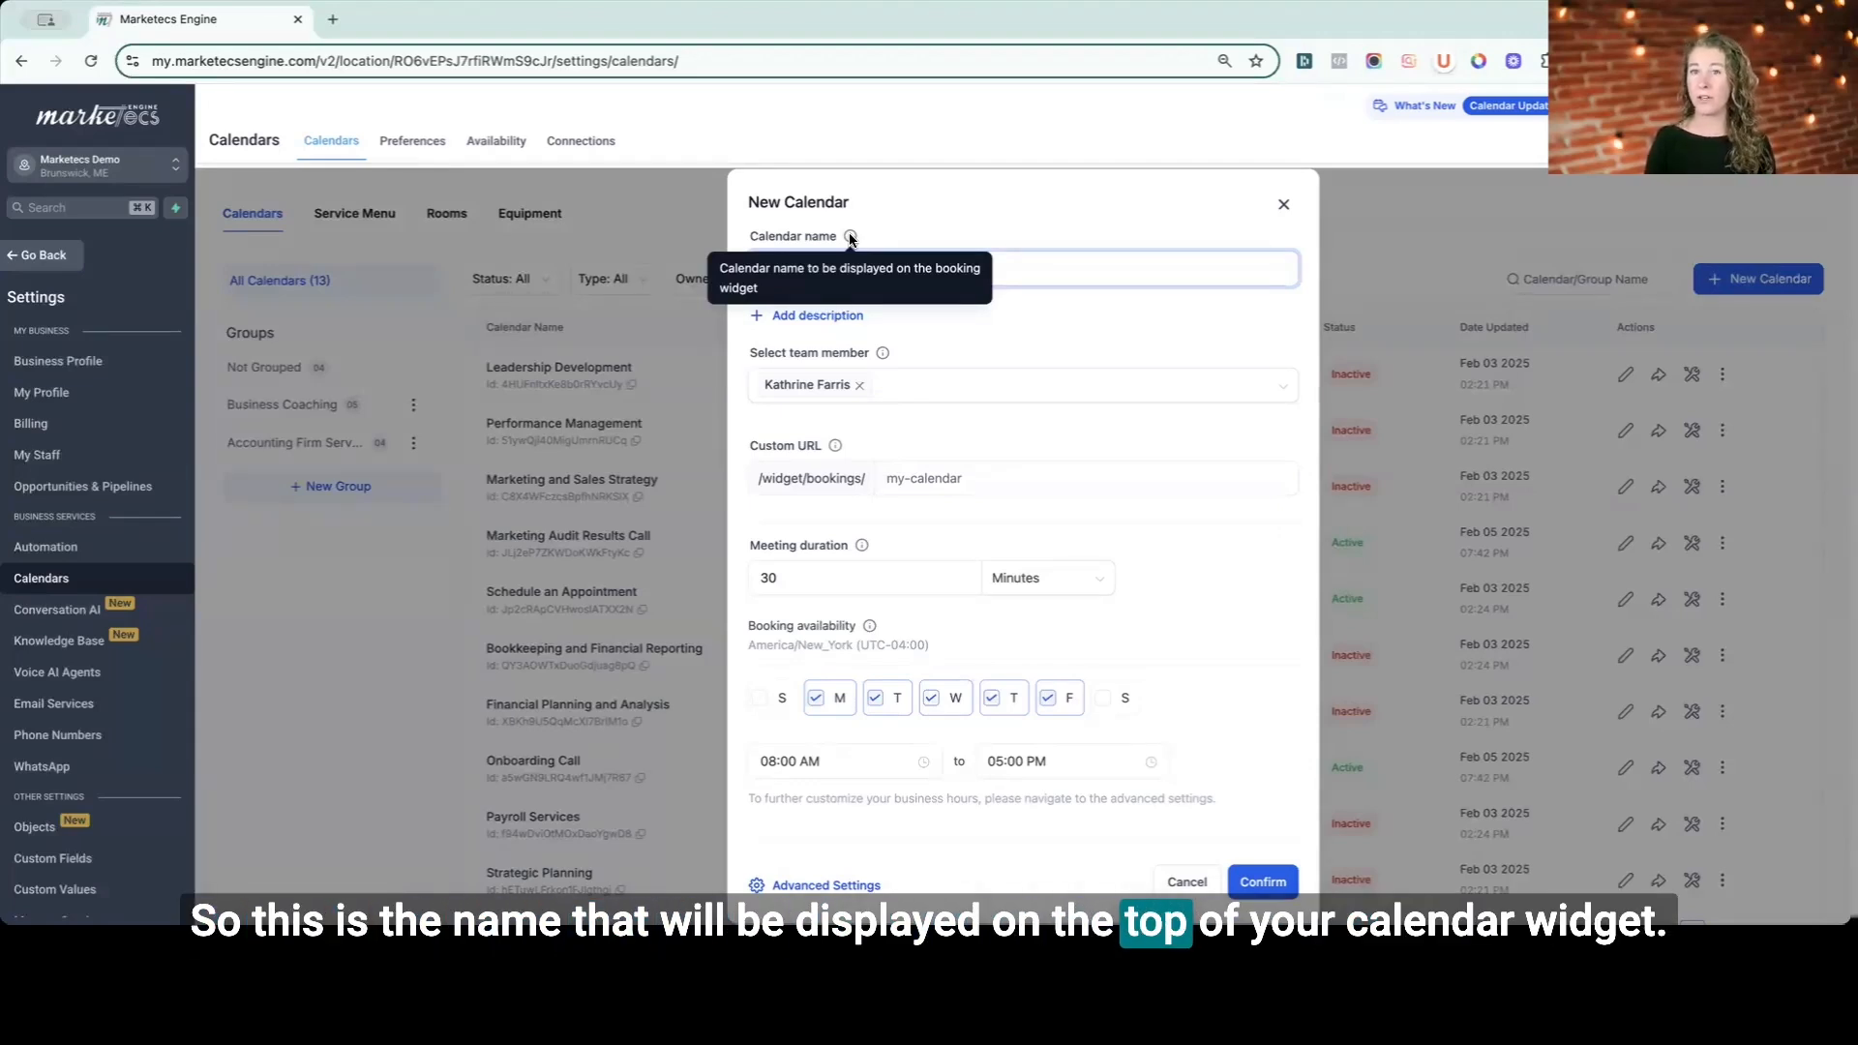
pyautogui.click(1049, 262)
pyautogui.write('Test Calender')
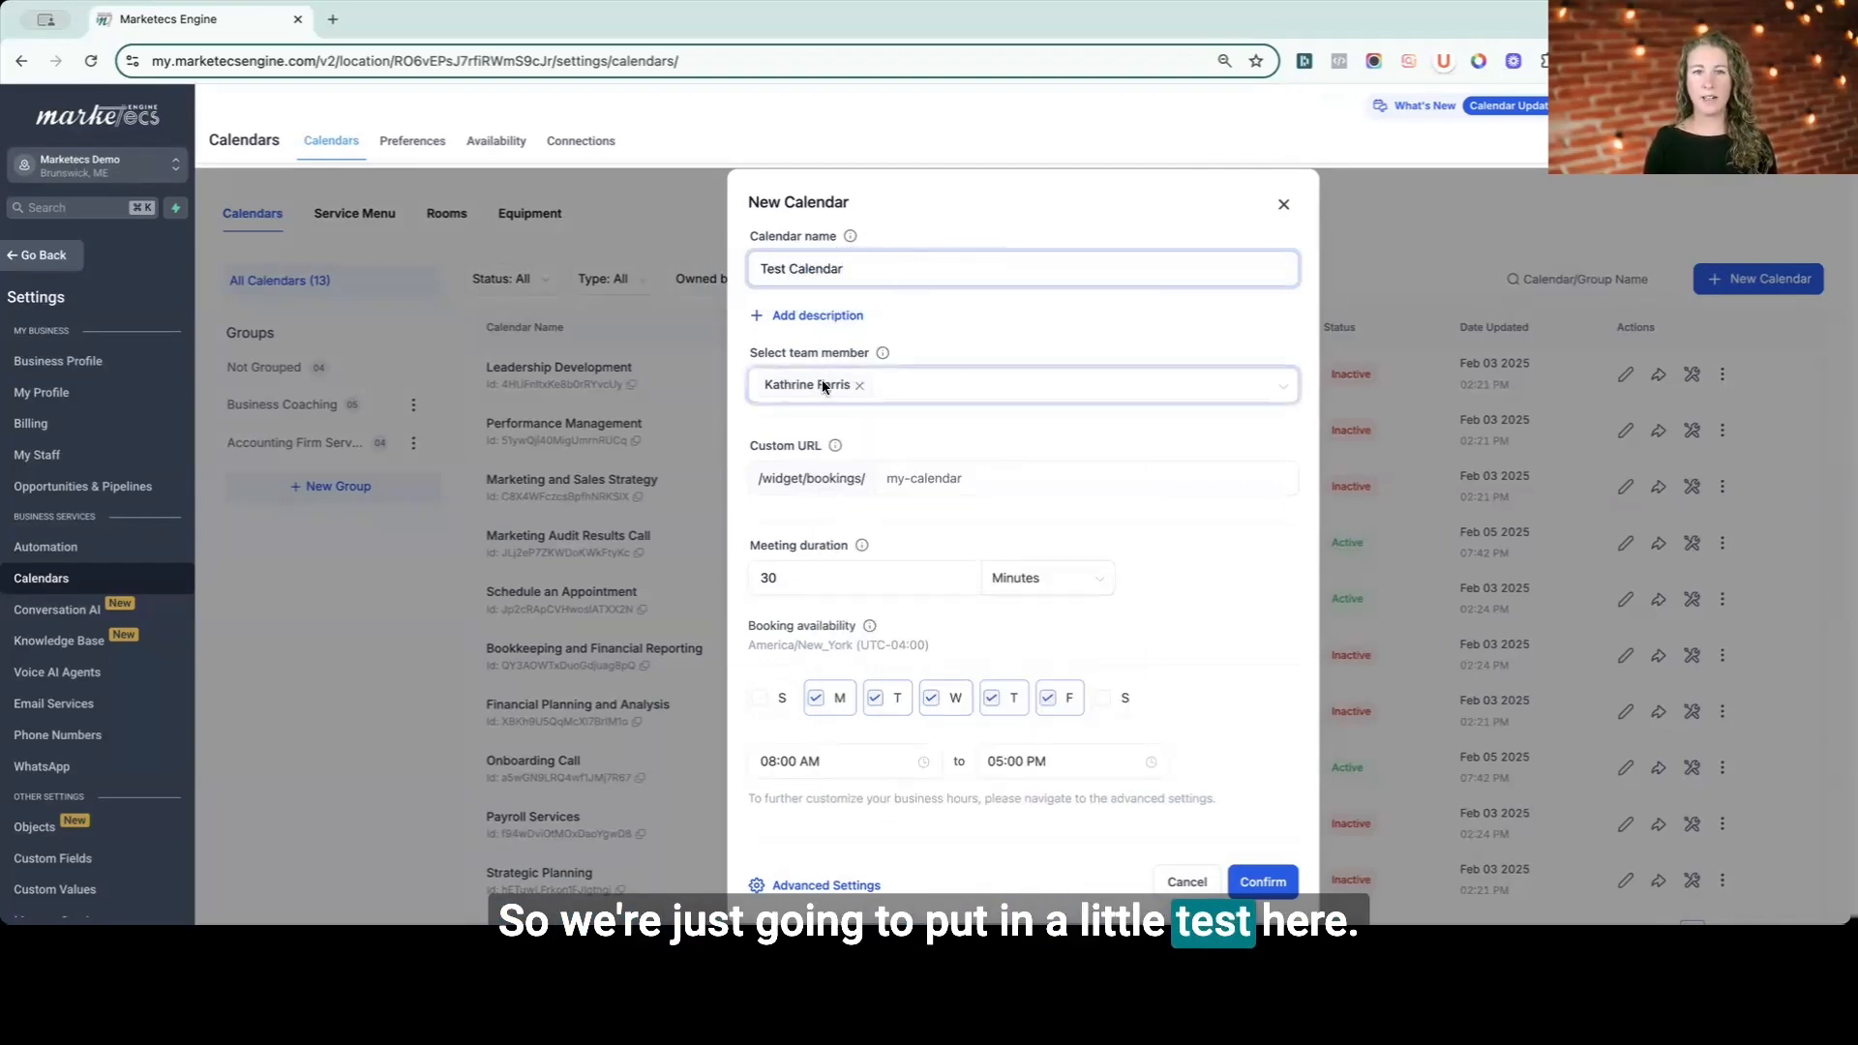
# - Add the description "test description" and set the custom URL to test-widget-test
pyautogui.moveTo(881, 352)
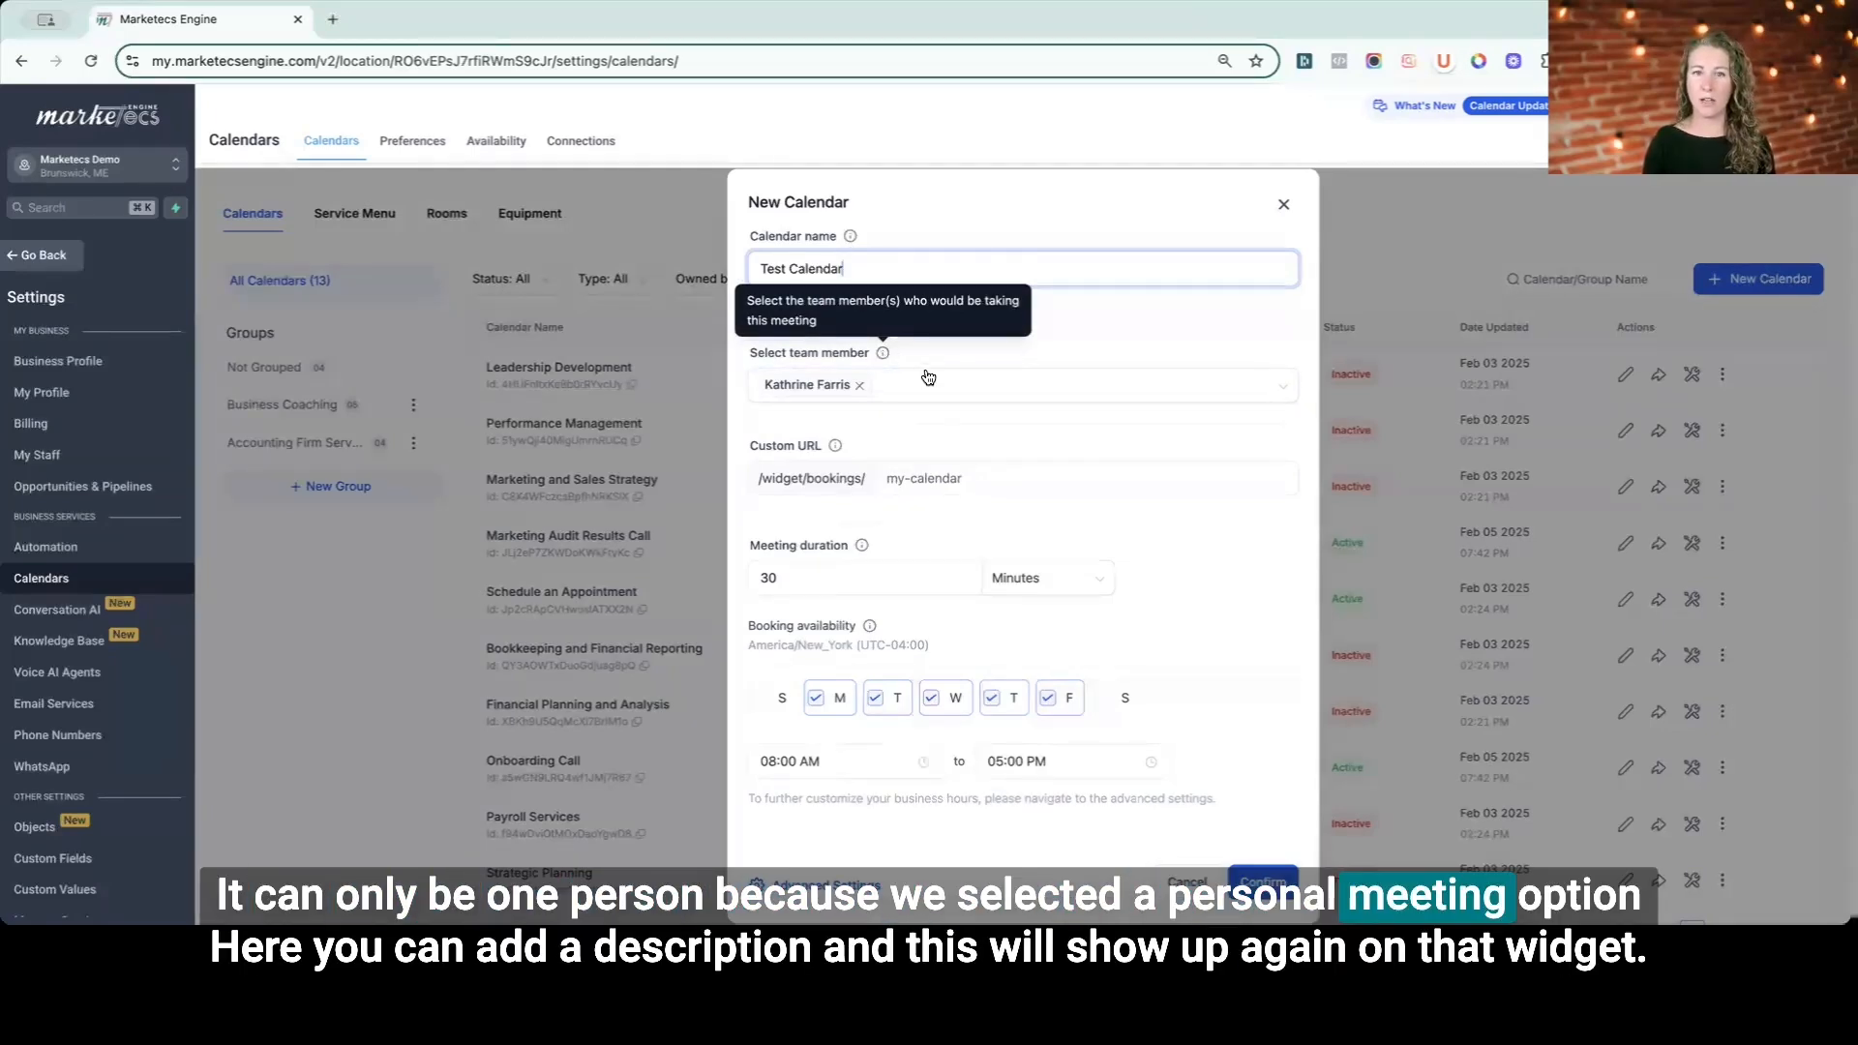
pyautogui.click(842, 317)
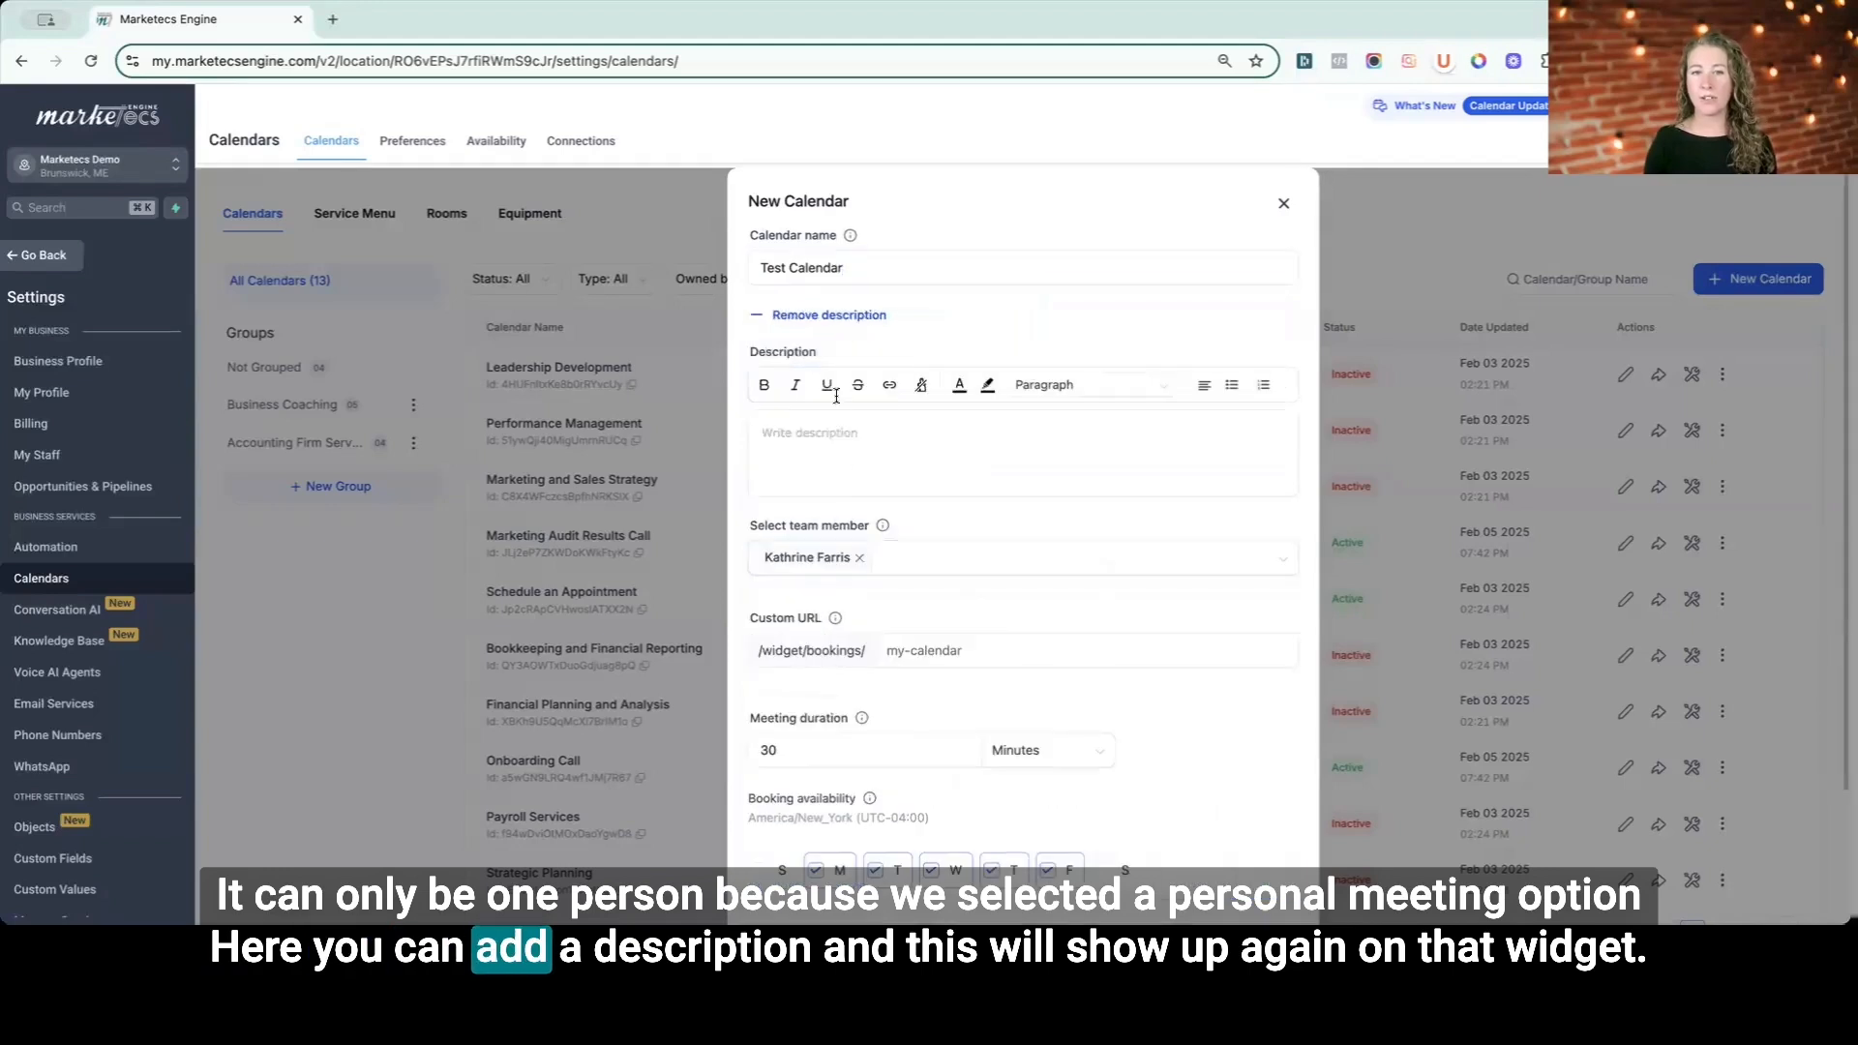
pyautogui.click(827, 432)
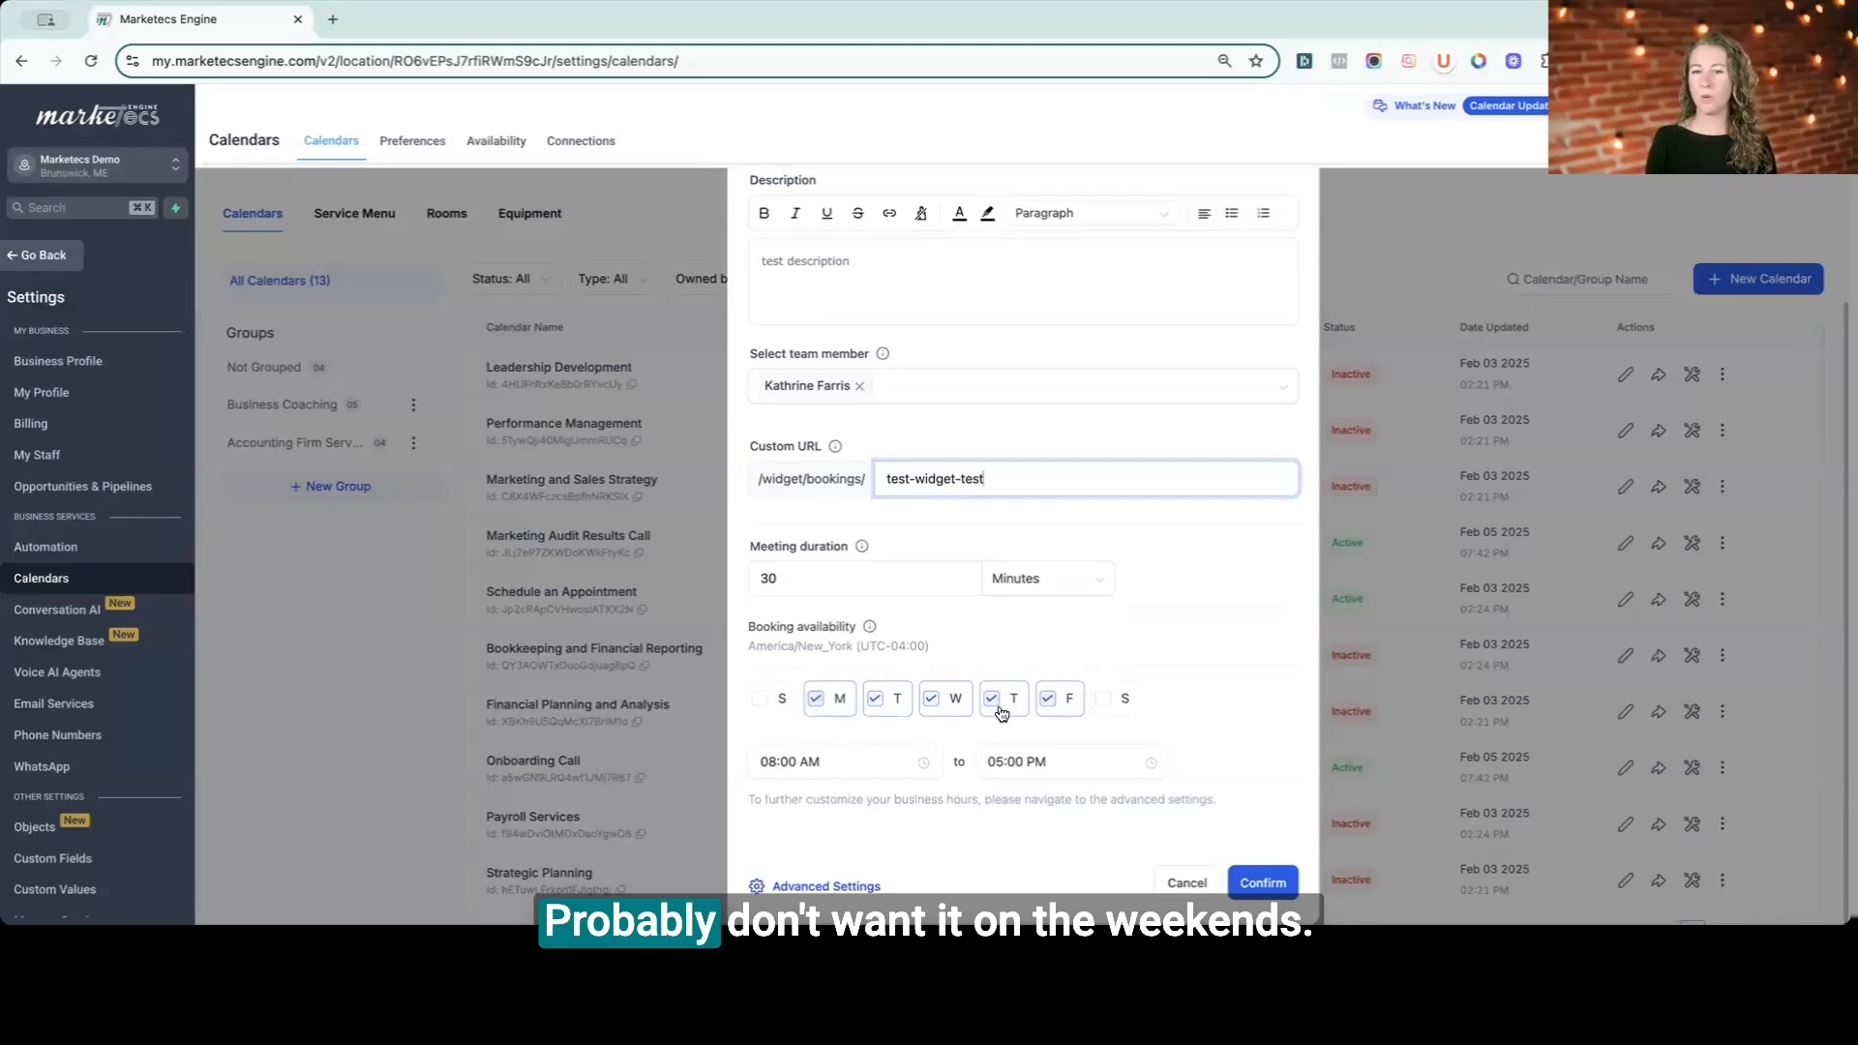
# - Remove Friday from the booking availability days and set the start time to 09:00 AM
pyautogui.click(1048, 697)
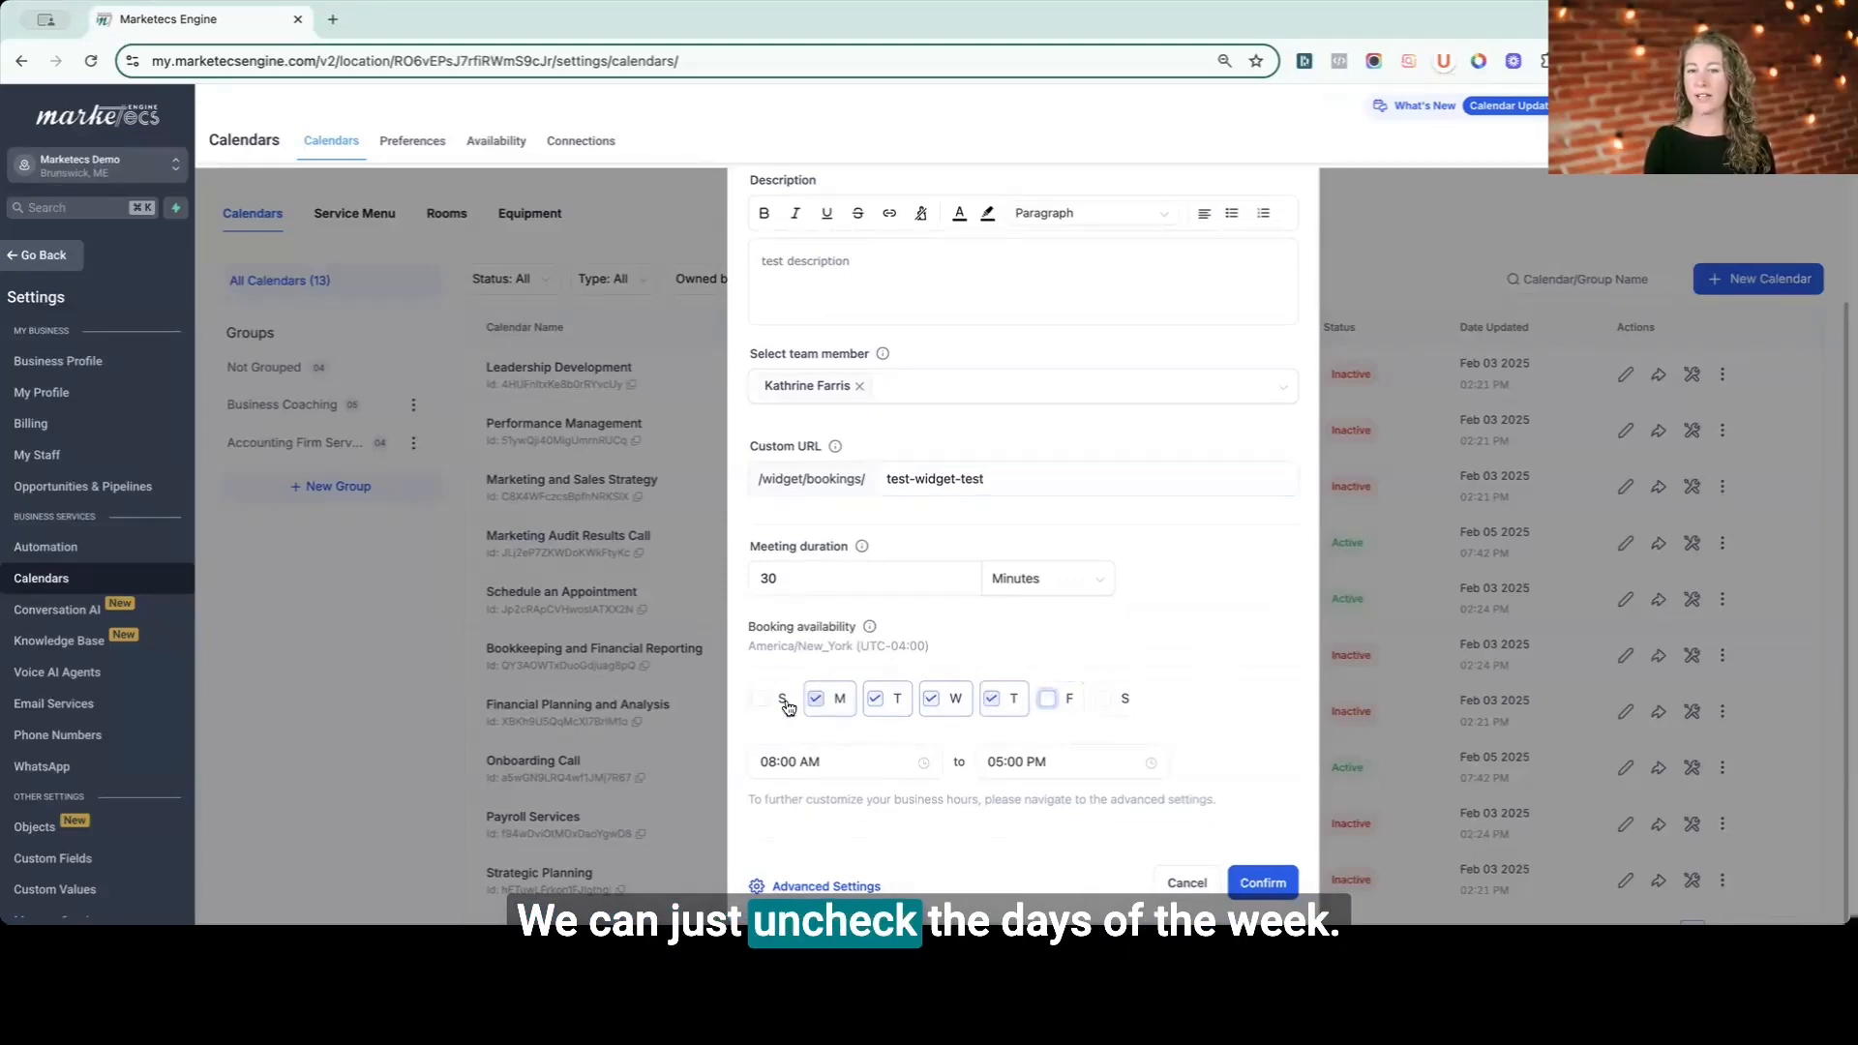
pyautogui.click(774, 762)
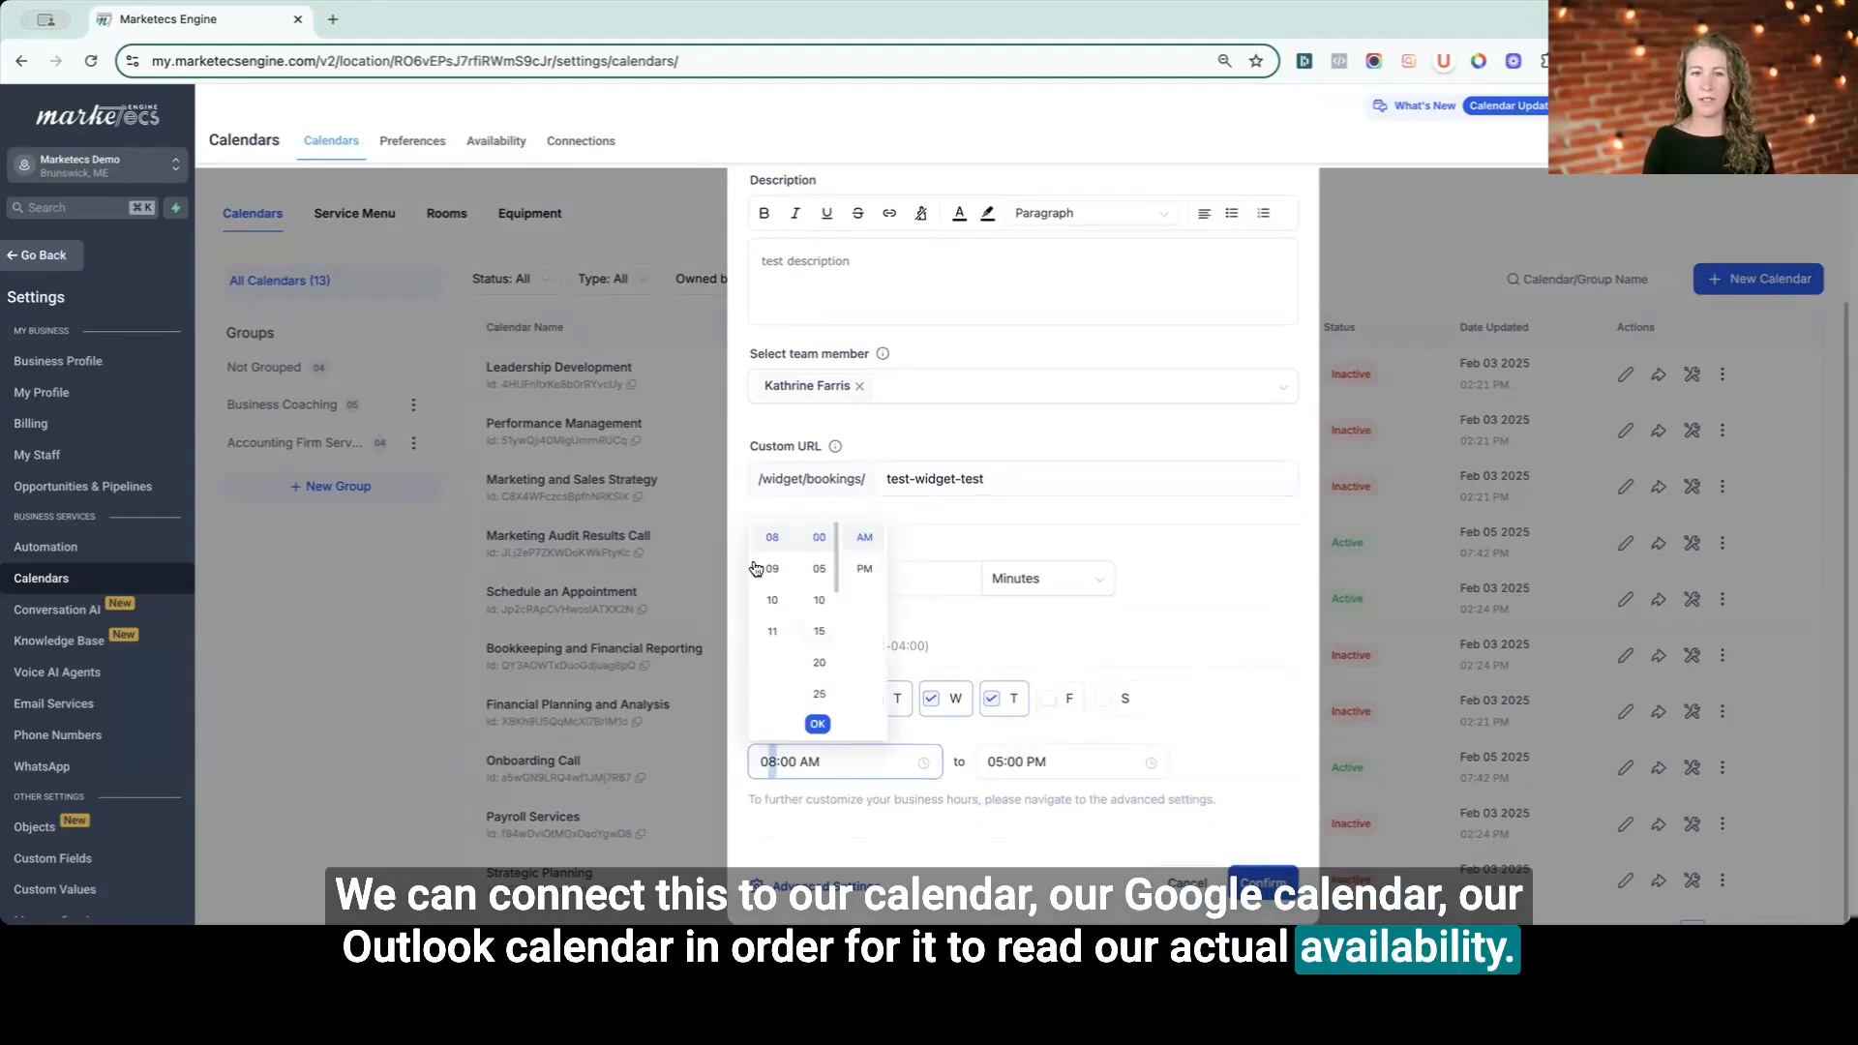
pyautogui.click(770, 571)
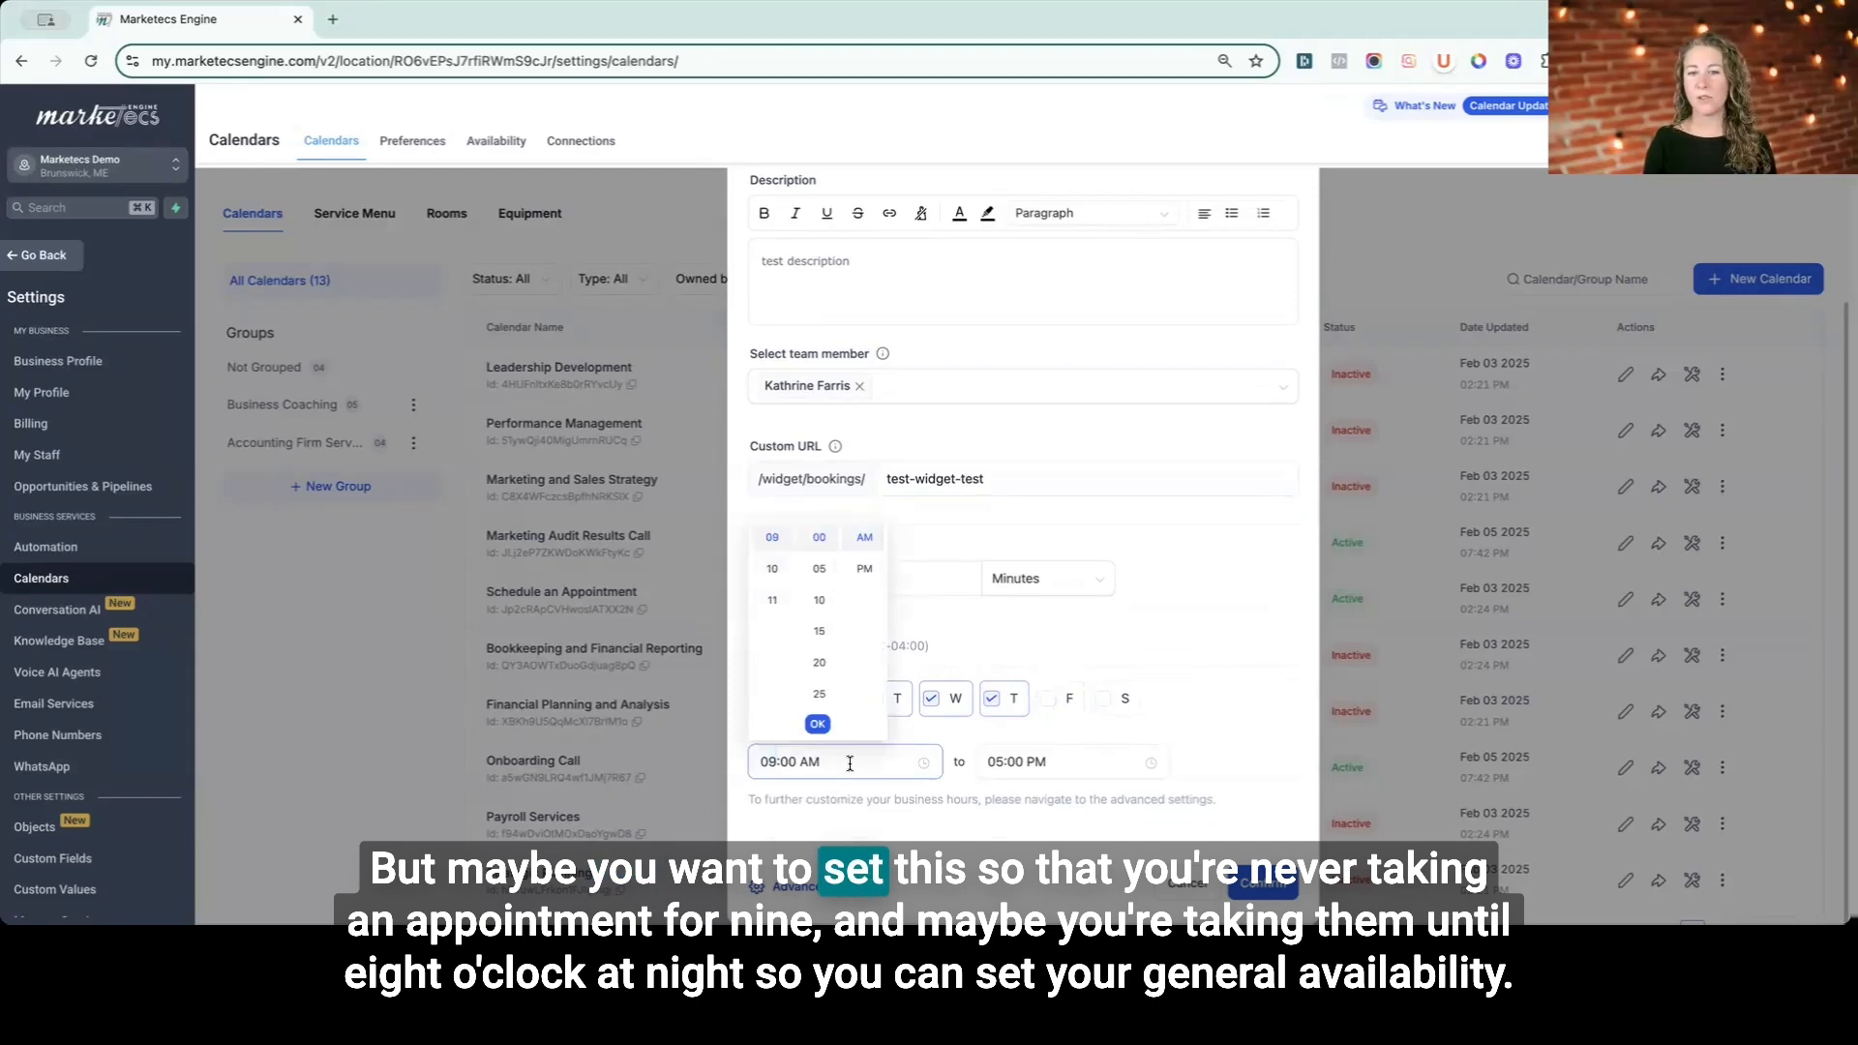
# - Set the availability end time to 08:00 PM and confirm the new calendar
pyautogui.click(996, 764)
pyautogui.click(998, 631)
pyautogui.click(1234, 760)
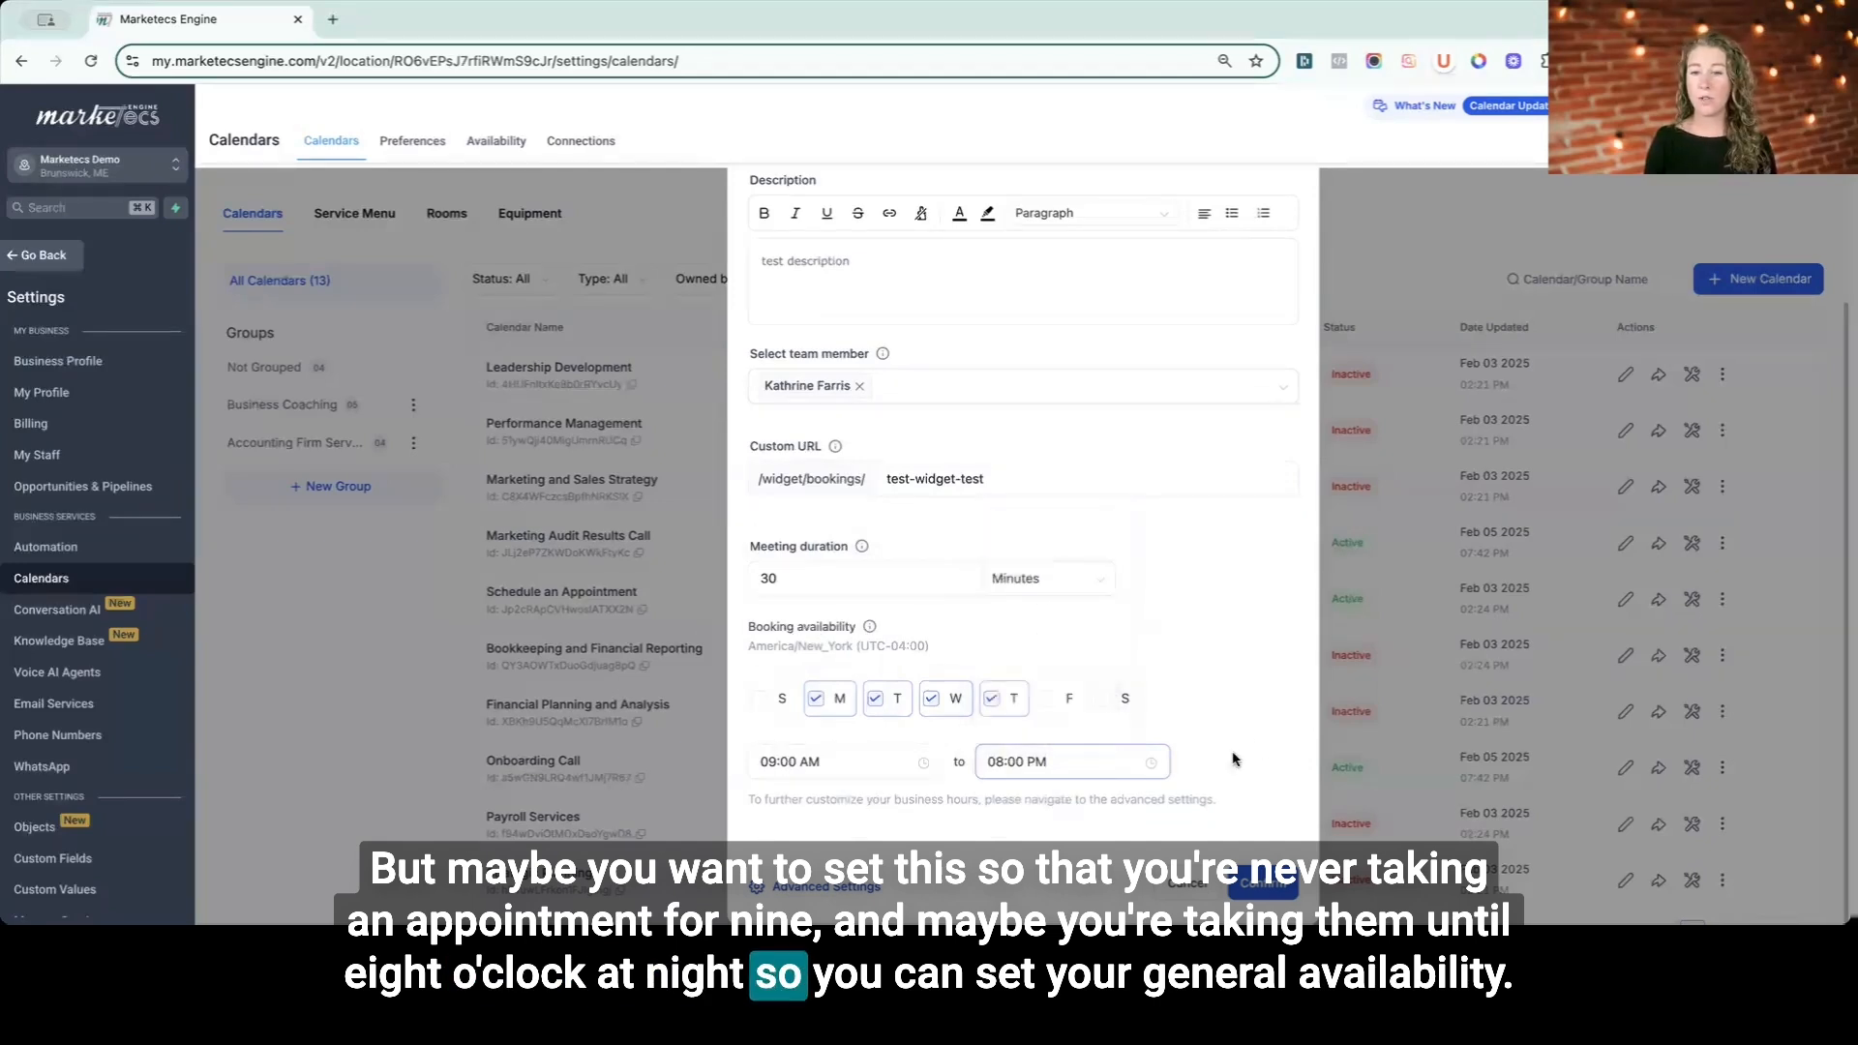
pyautogui.click(1264, 884)
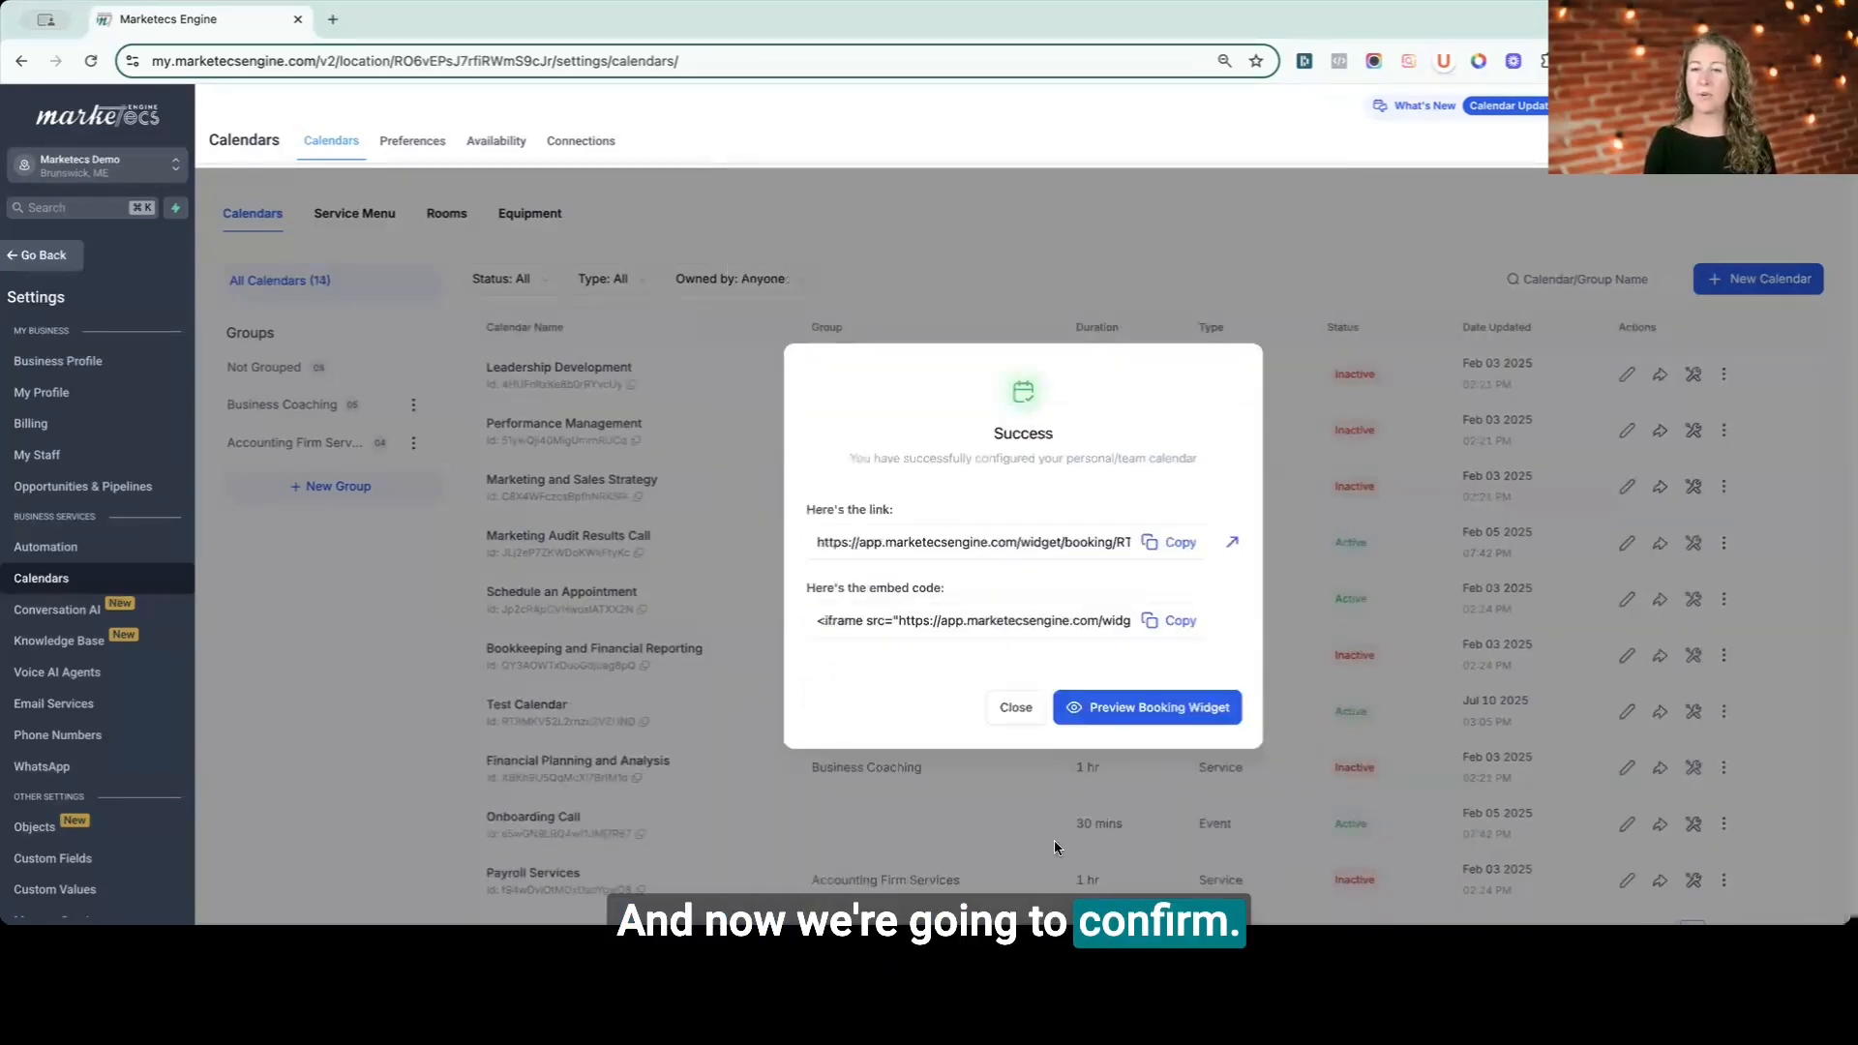
# - Open the new booking link and select the 03:30 PM slot on Jul 10, 2025 to test the widget
pyautogui.click(1230, 547)
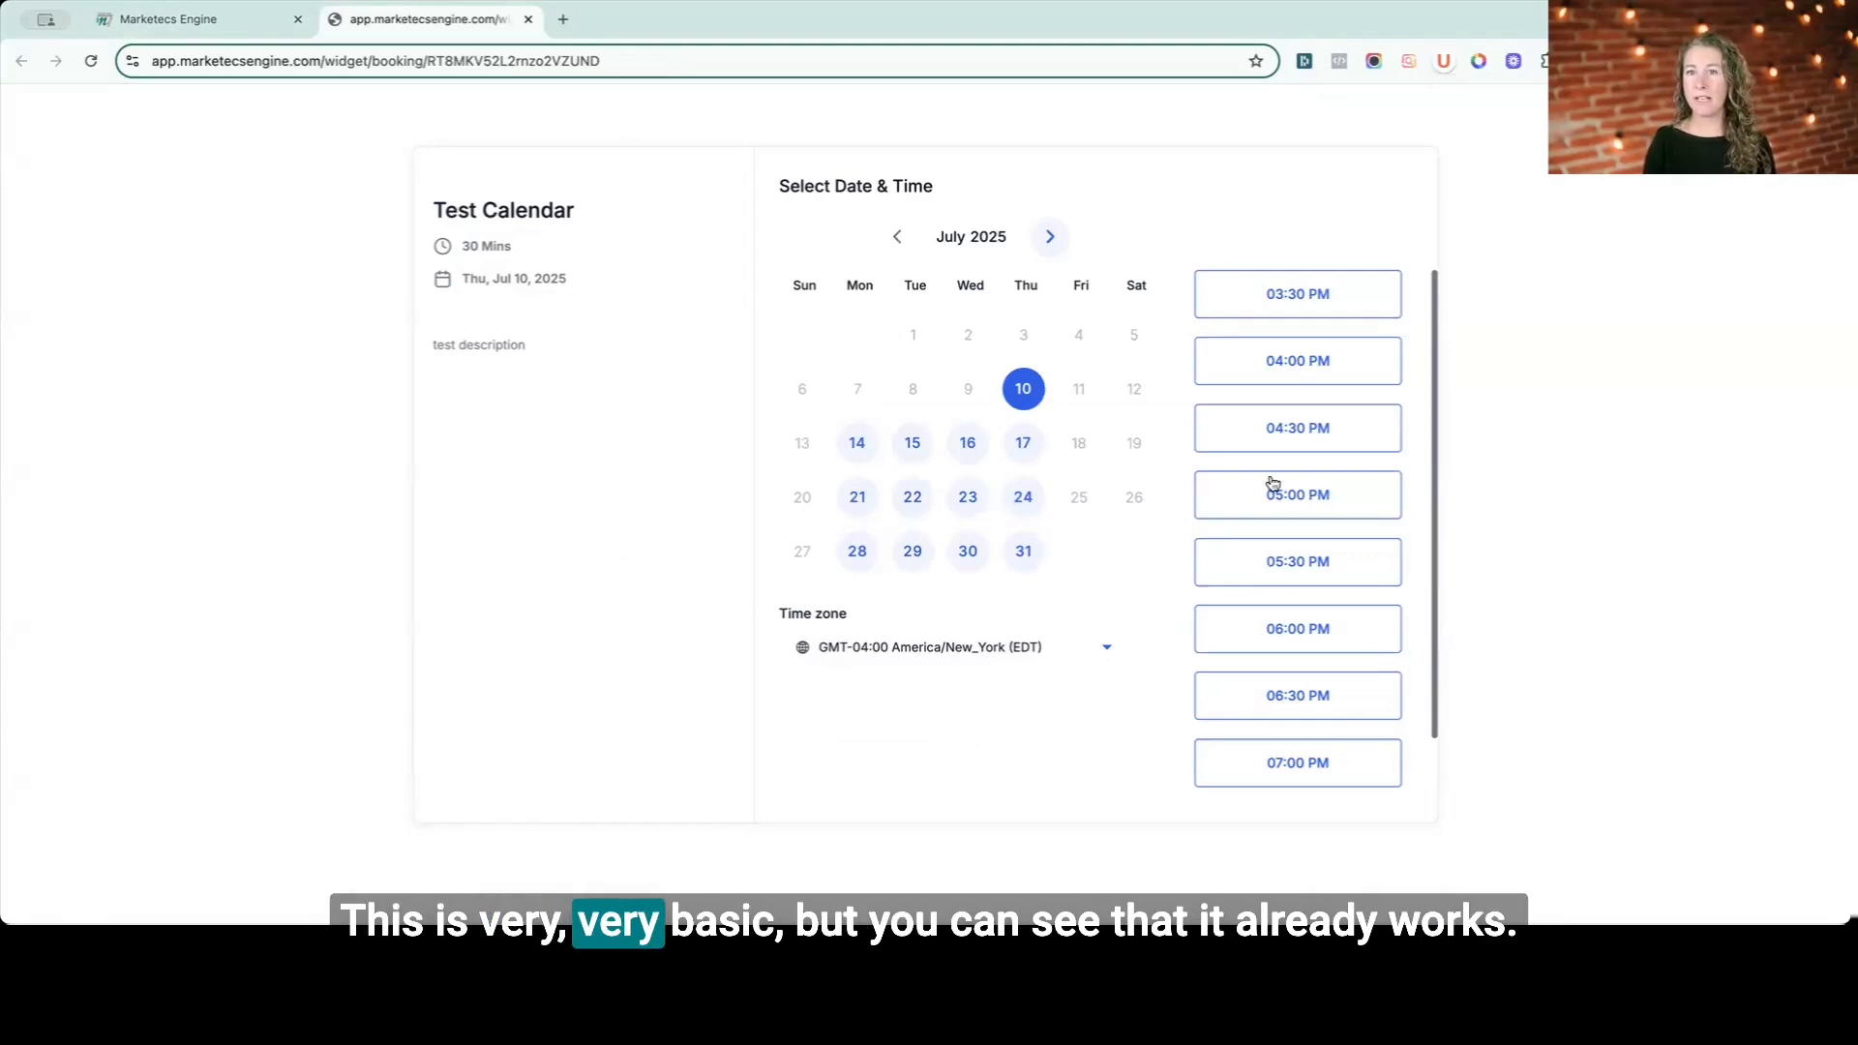
pyautogui.click(1336, 294)
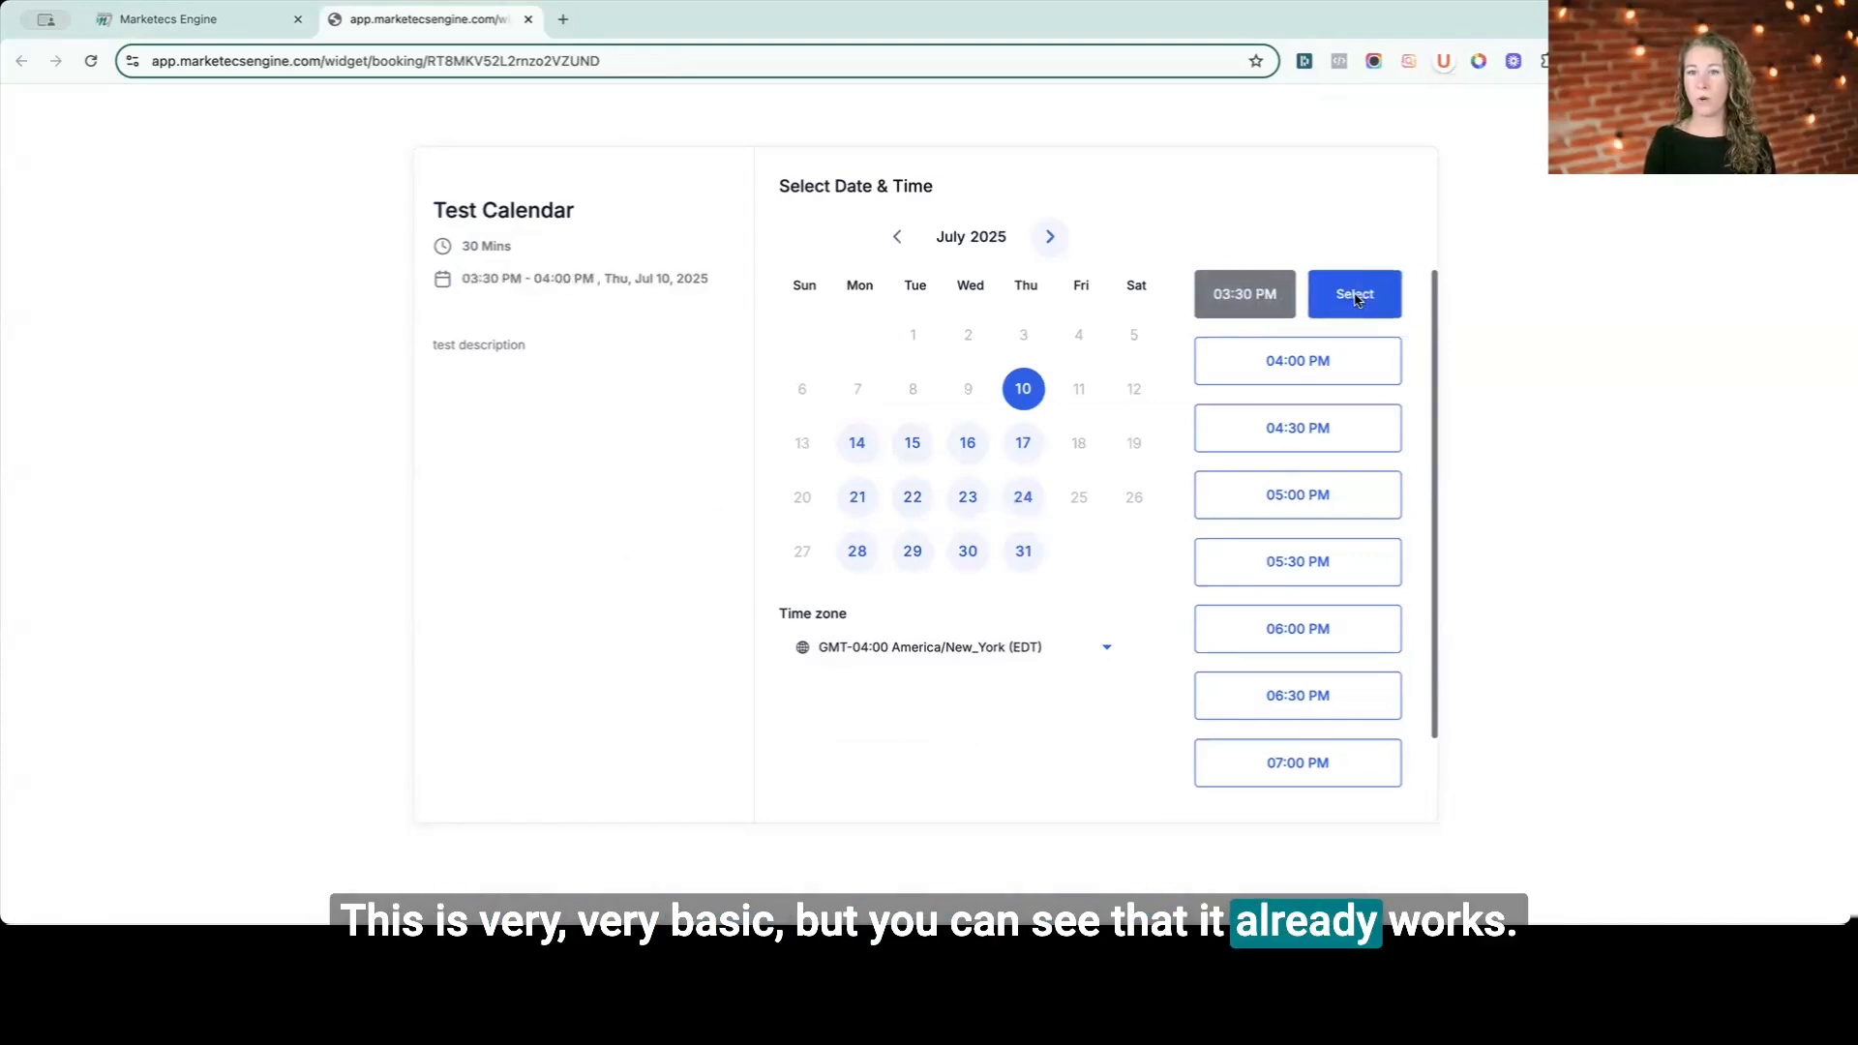
pyautogui.click(1355, 296)
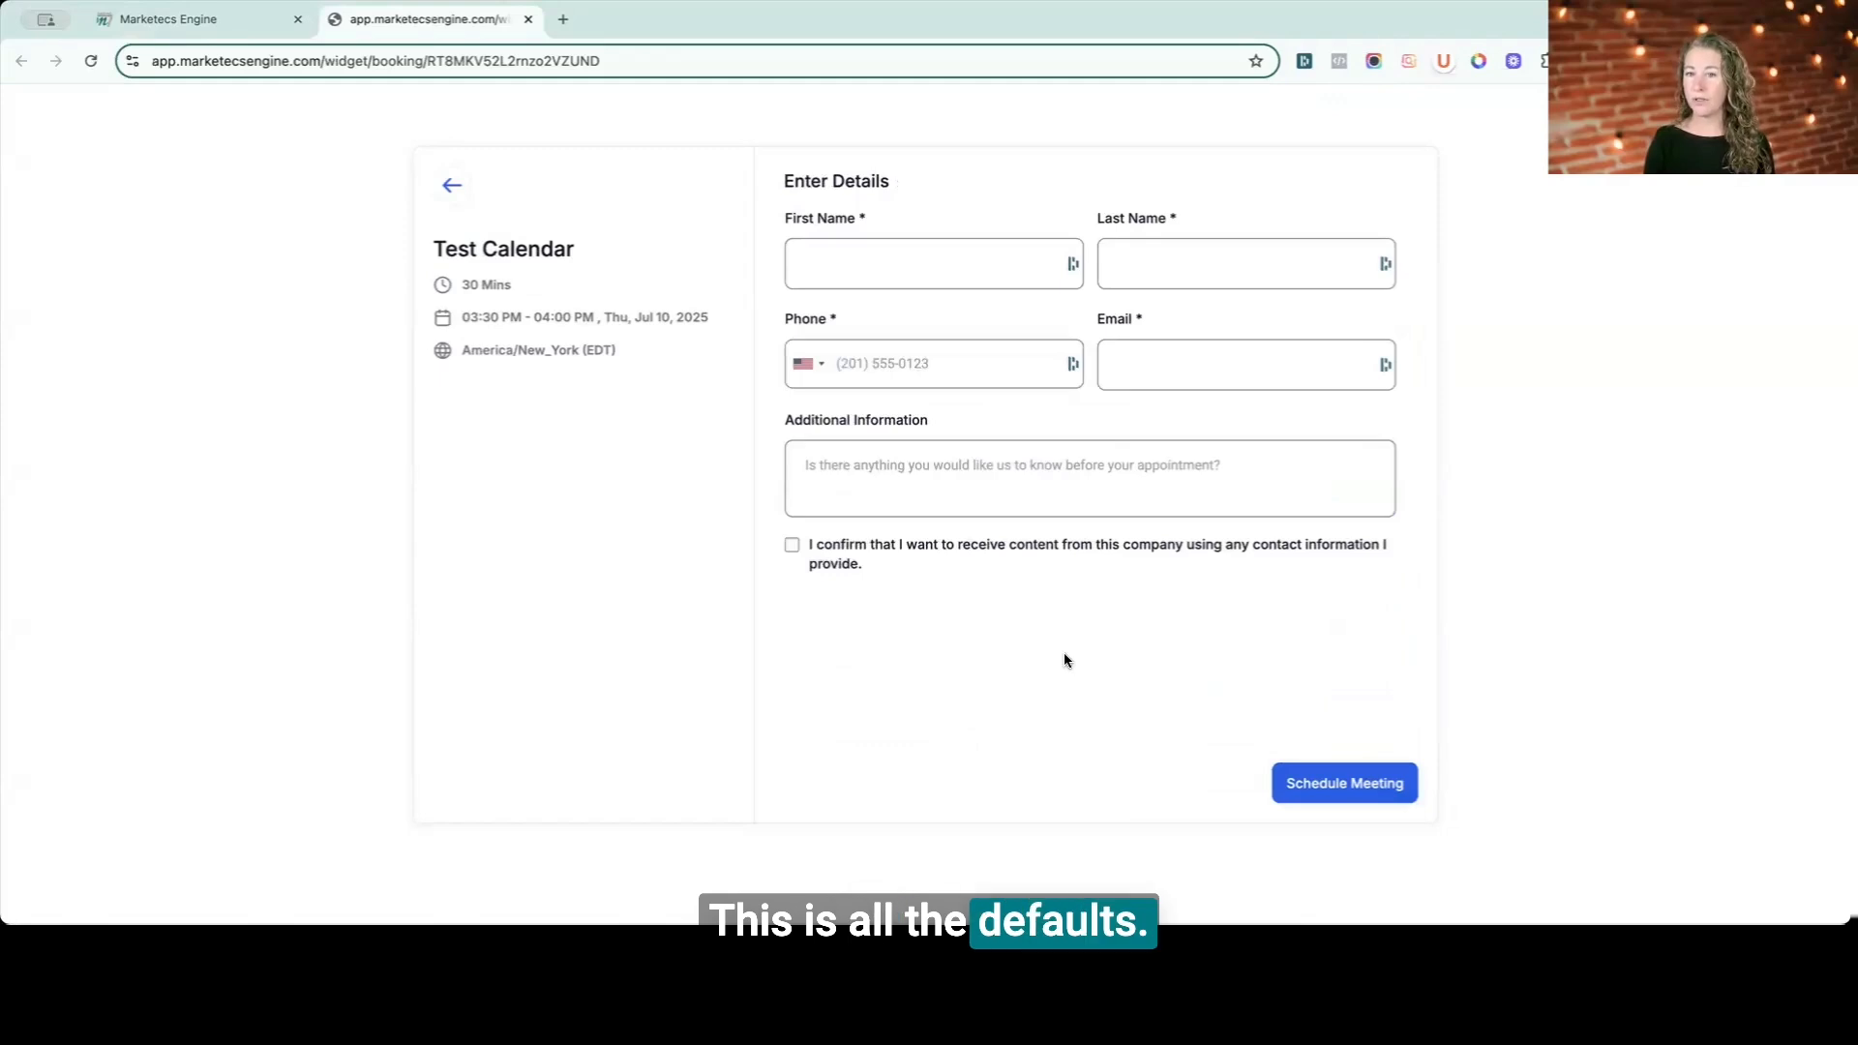
# - Return to the settings tab, close the success dialog, and open Test Calendar for editing
pyautogui.click(206, 19)
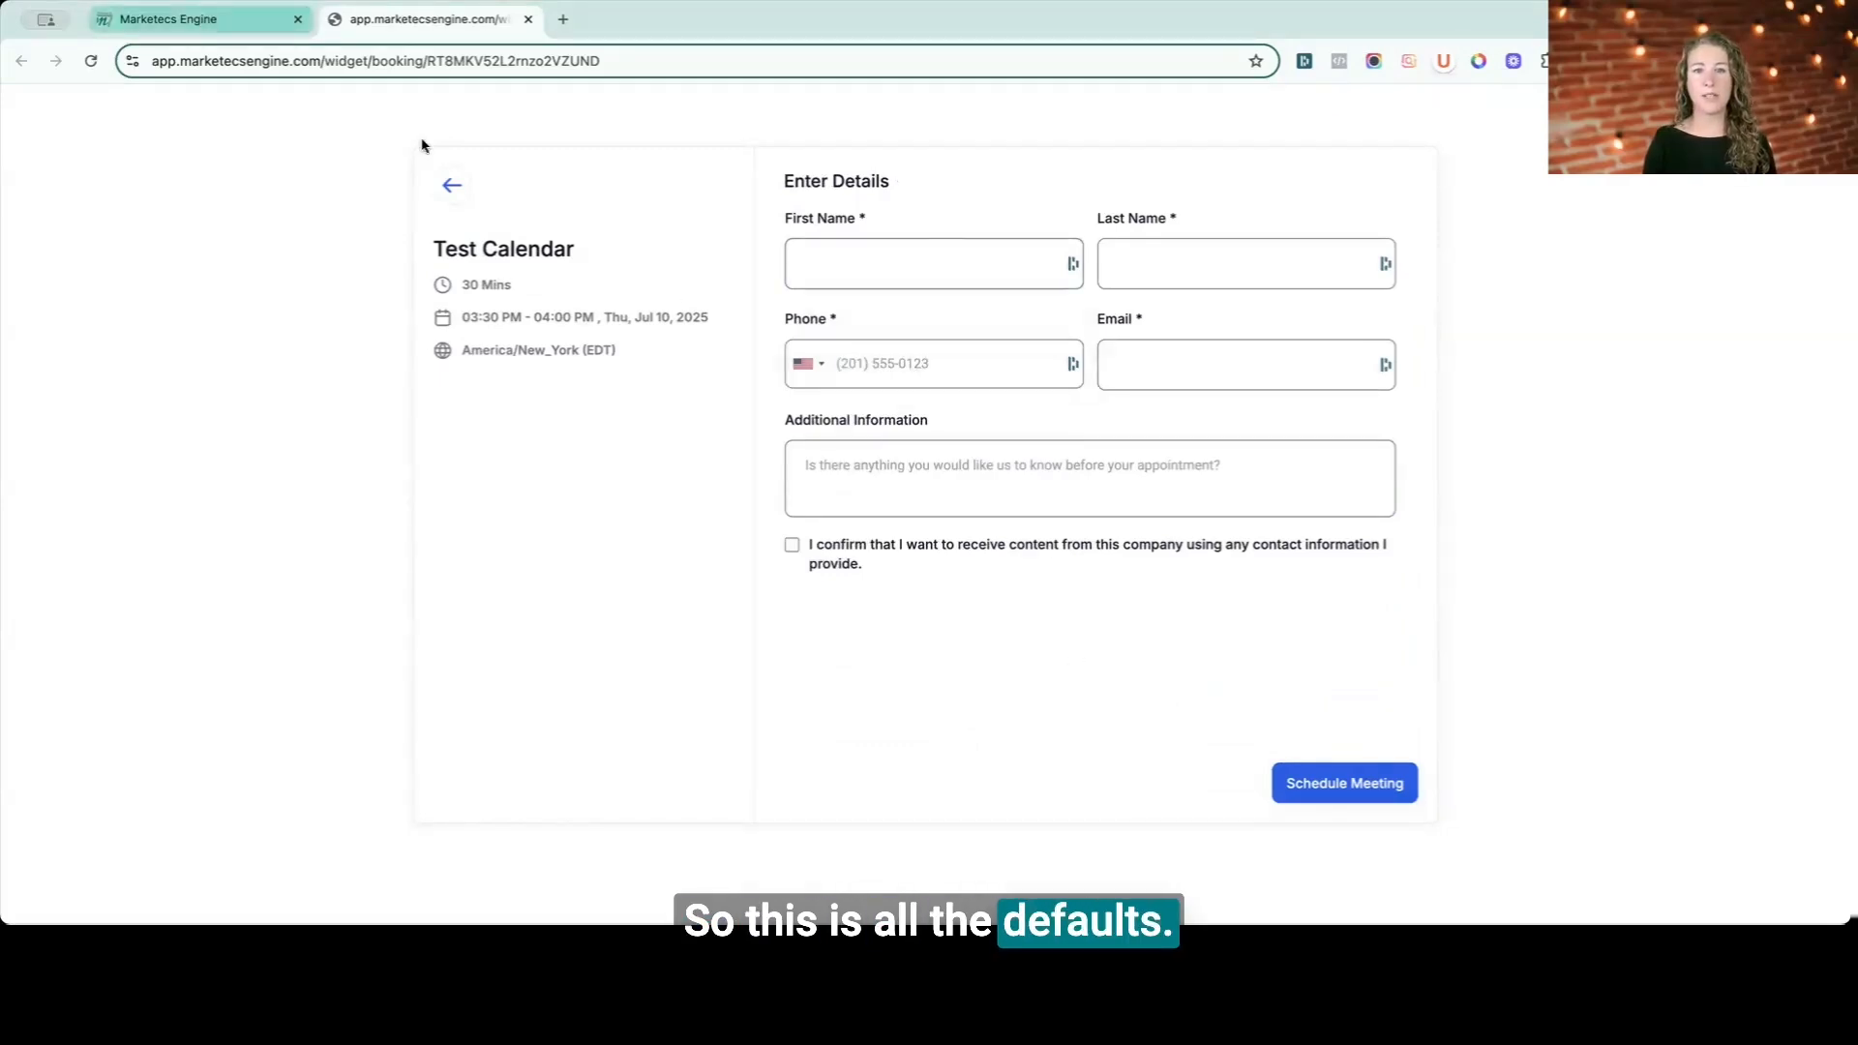
pyautogui.click(1008, 705)
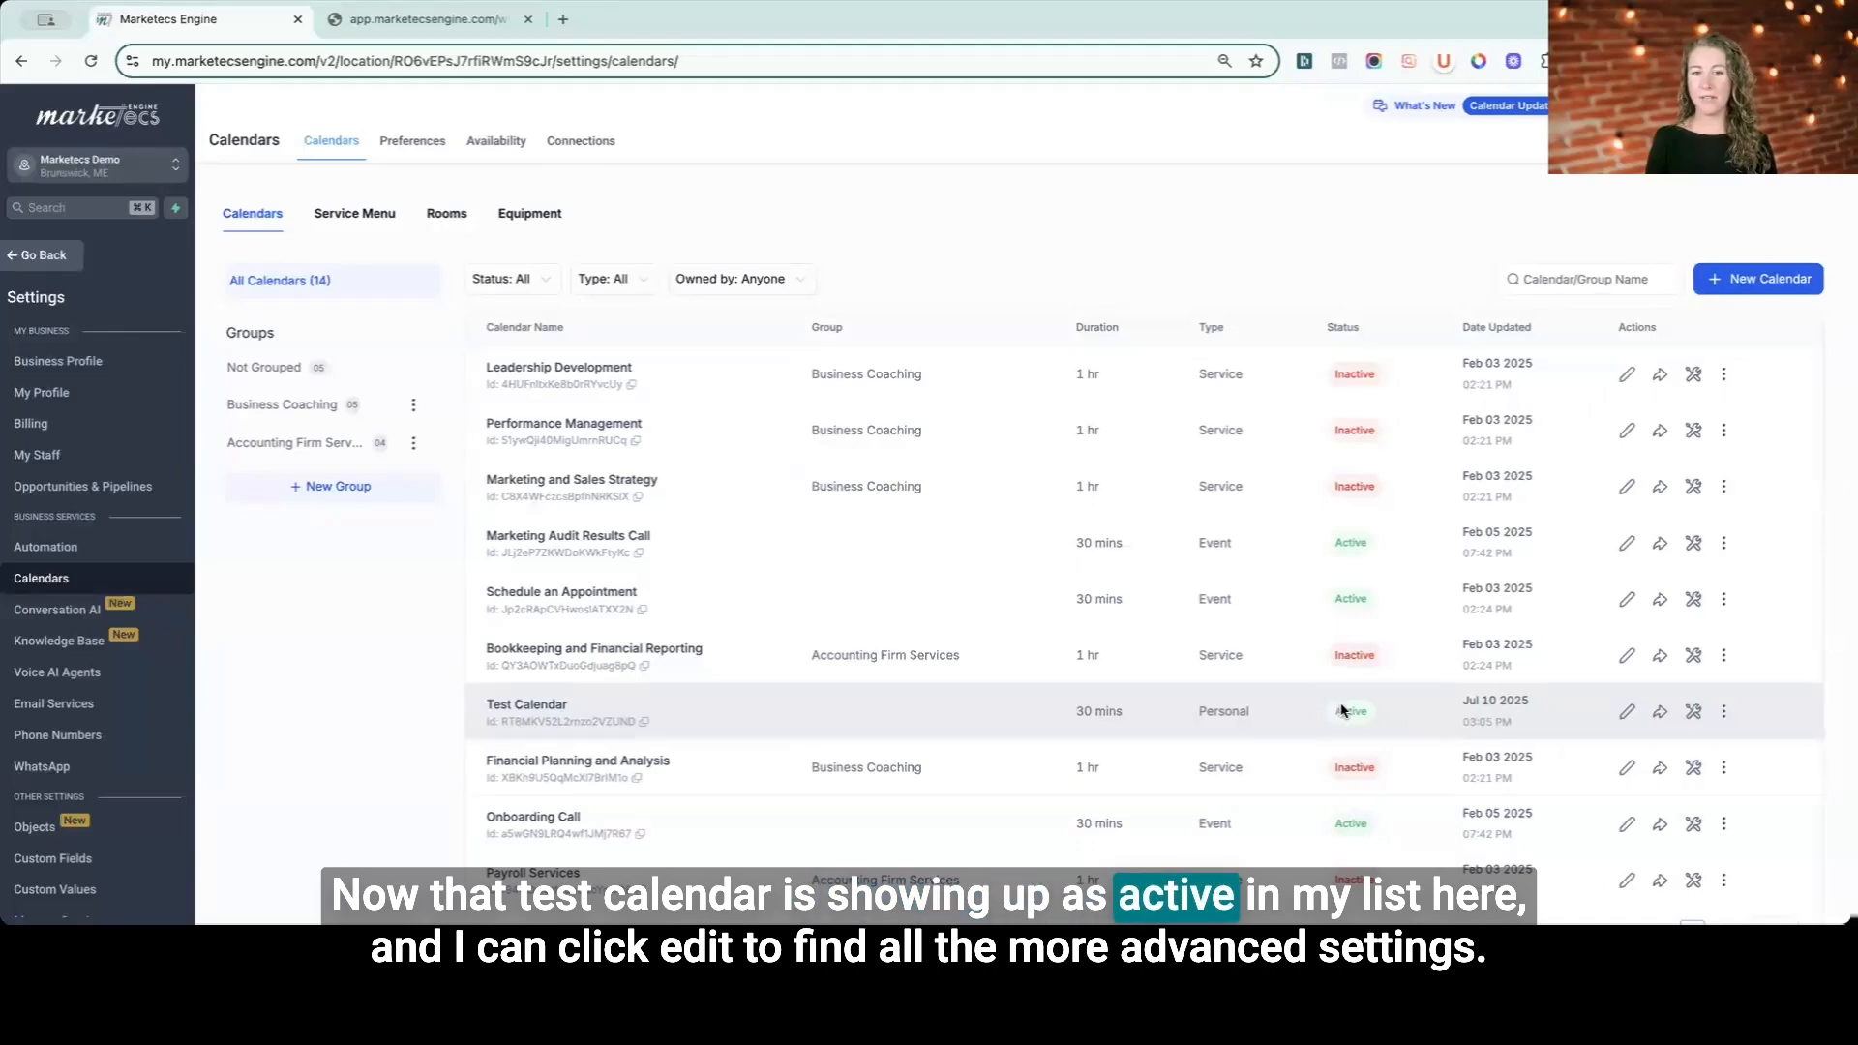
pyautogui.click(1626, 714)
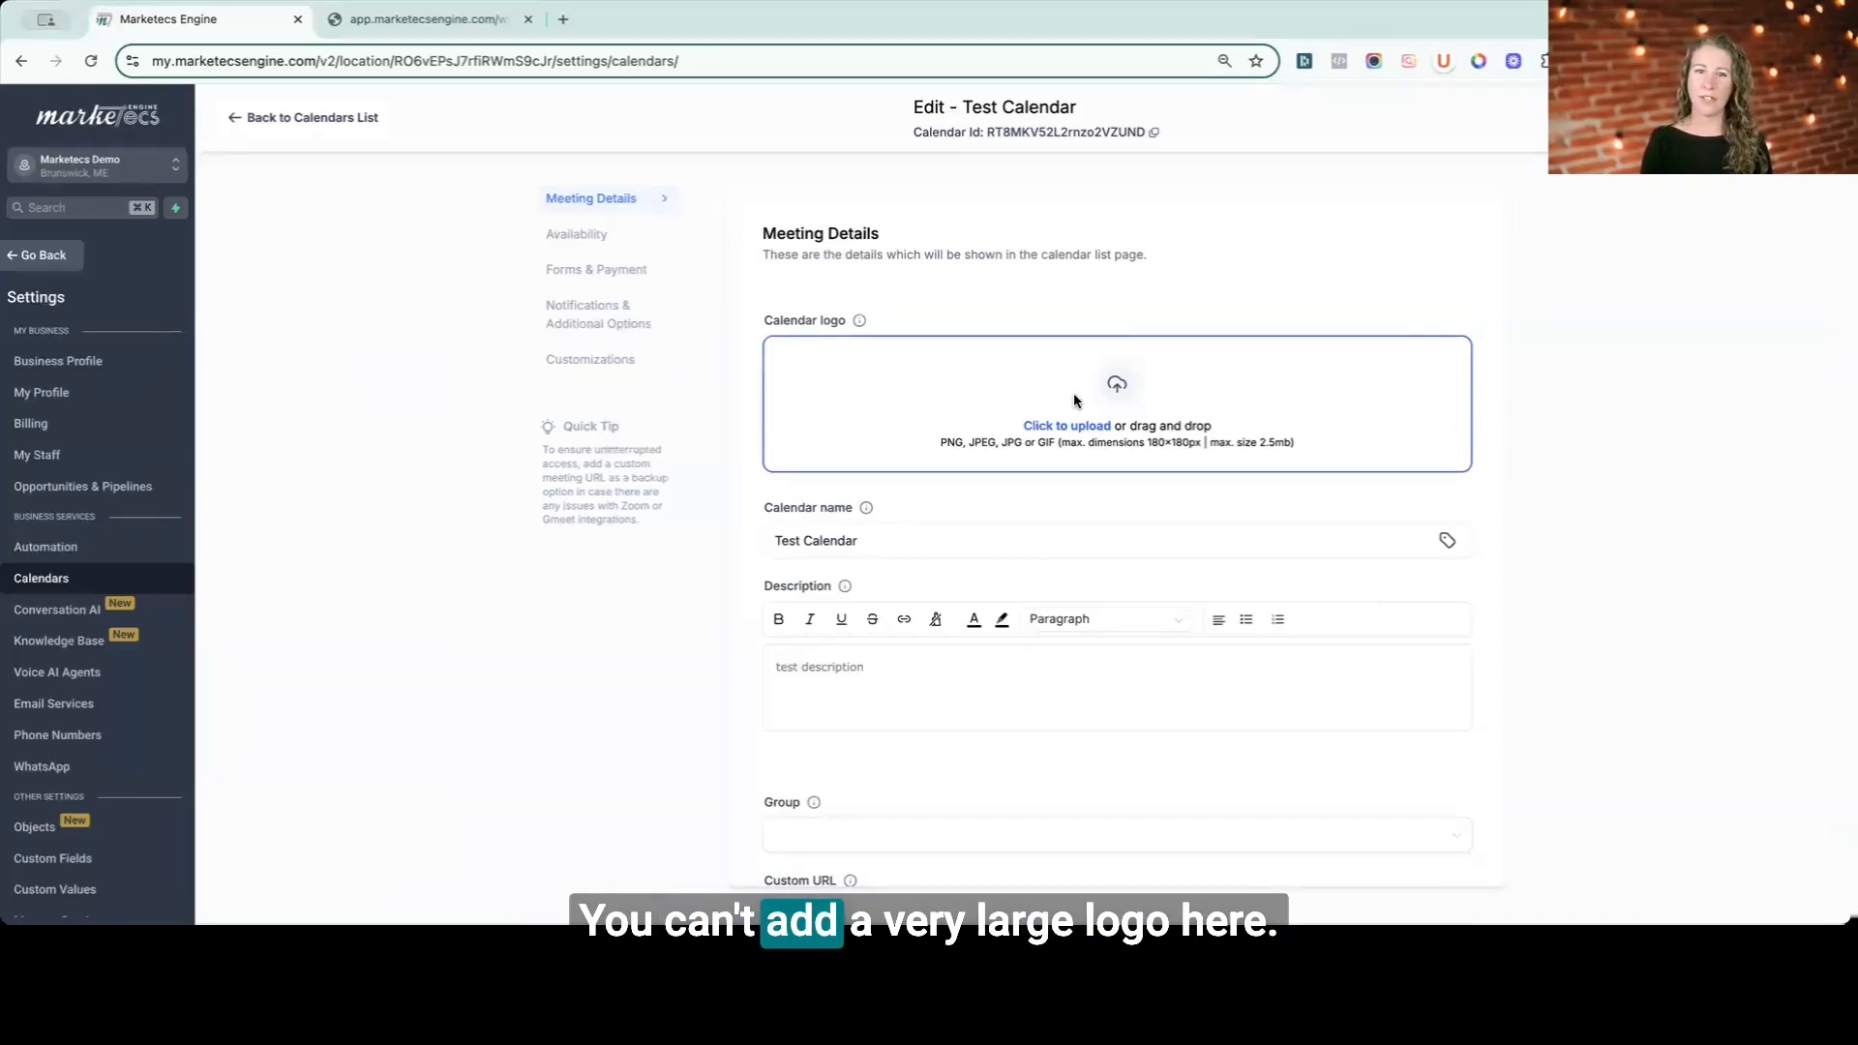
# - Scroll through the meeting details and open the Group options without choosing one
pyautogui.scroll(-1, 1074, 400)
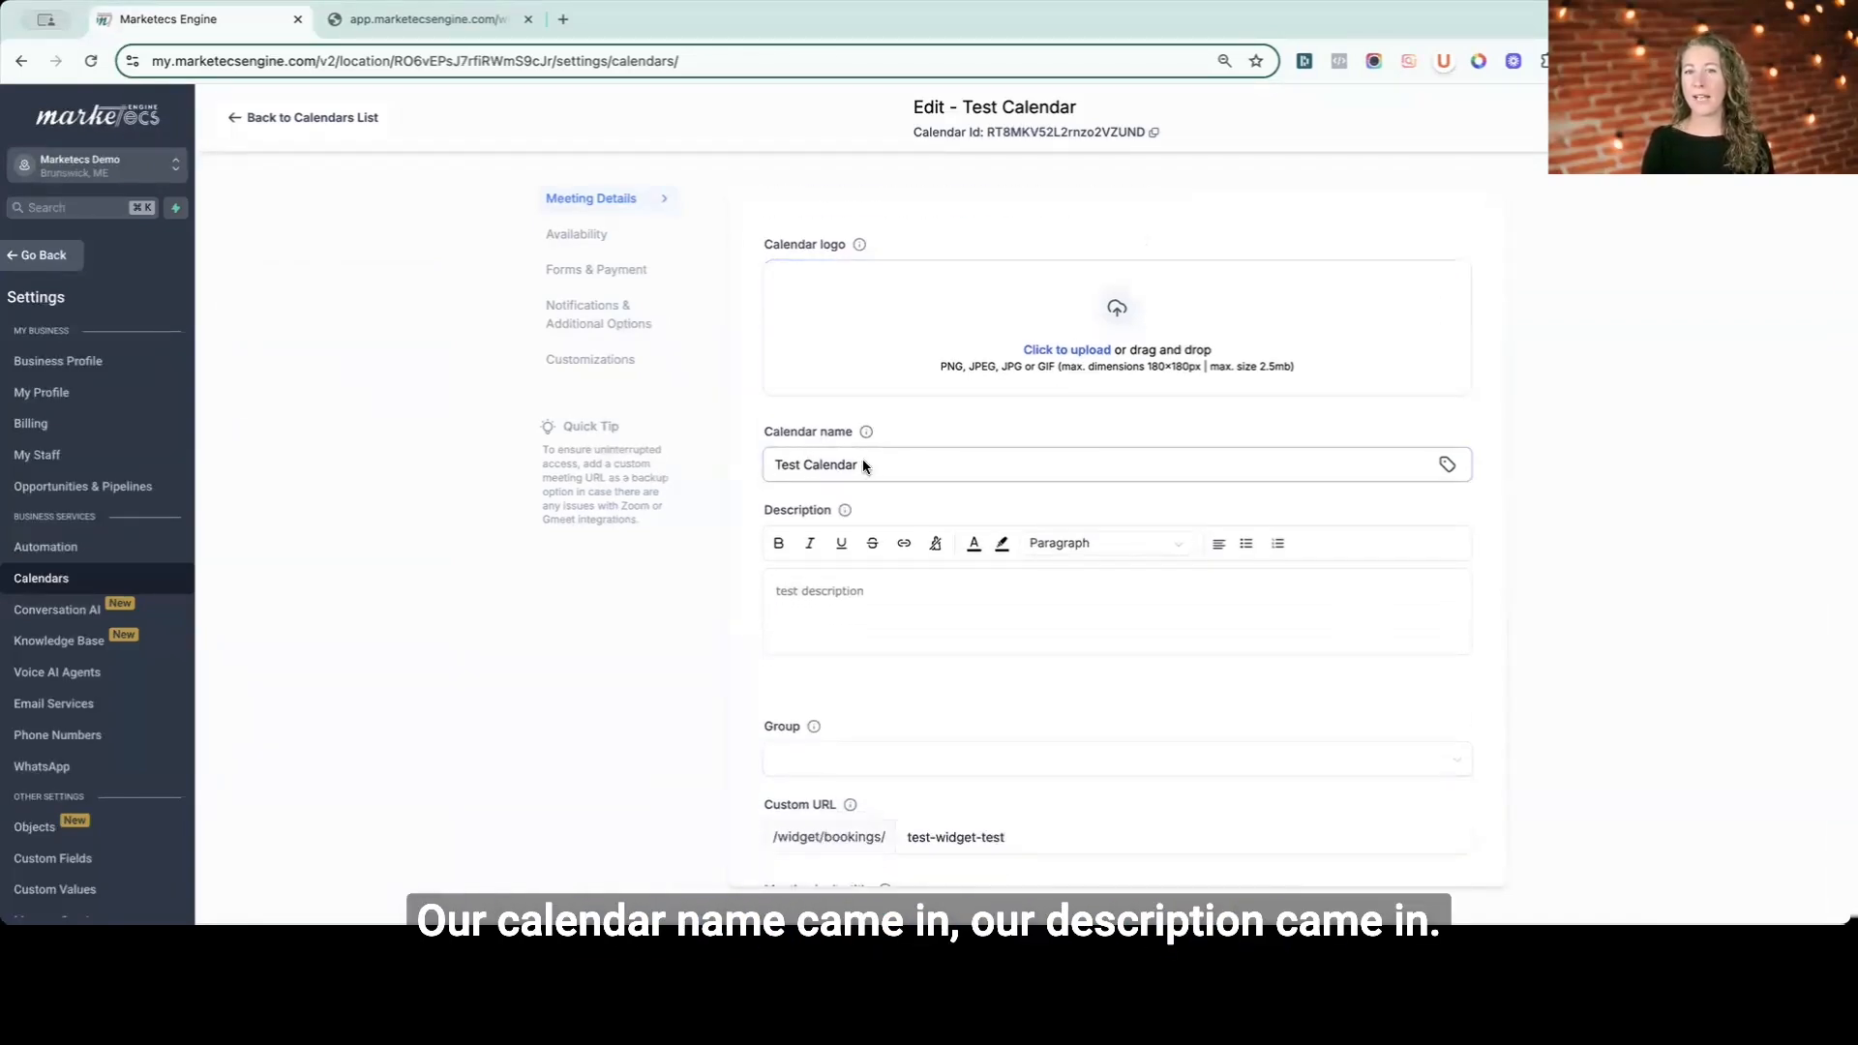
pyautogui.scroll(-2, 857, 456)
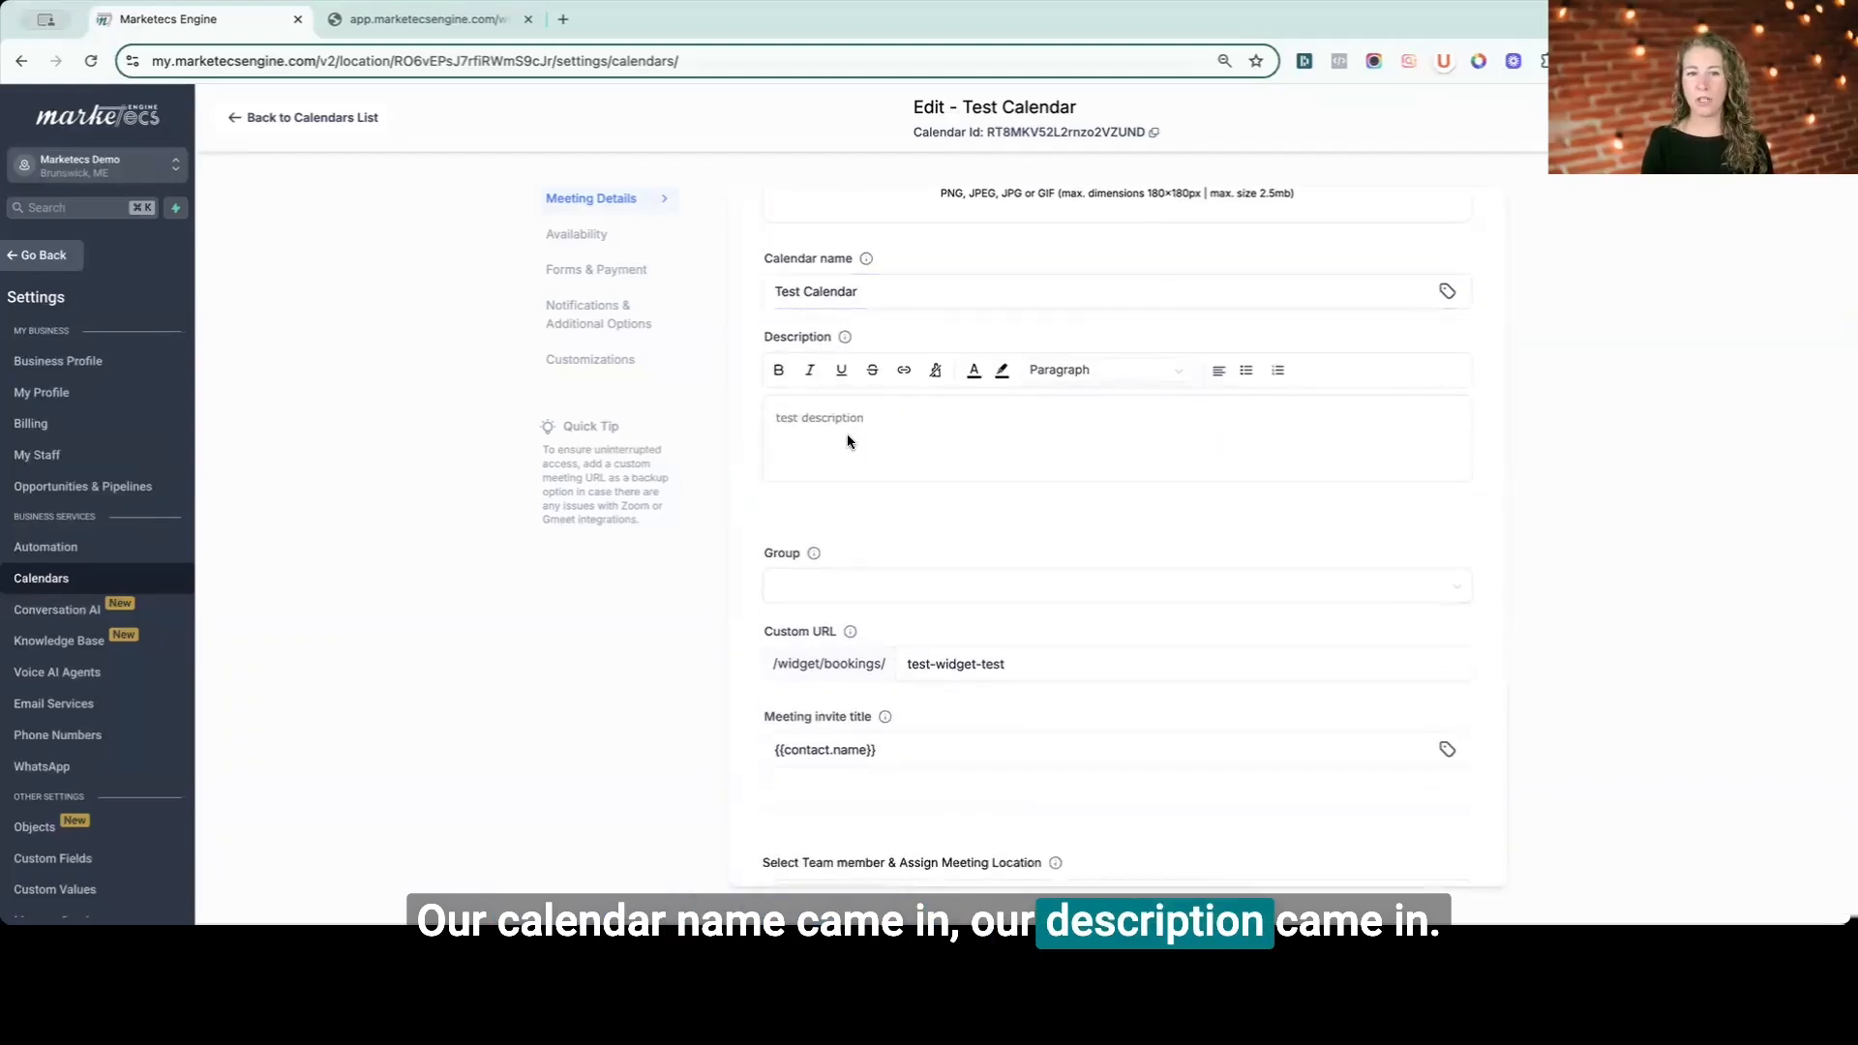
pyautogui.scroll(-1, 845, 434)
pyautogui.click(822, 520)
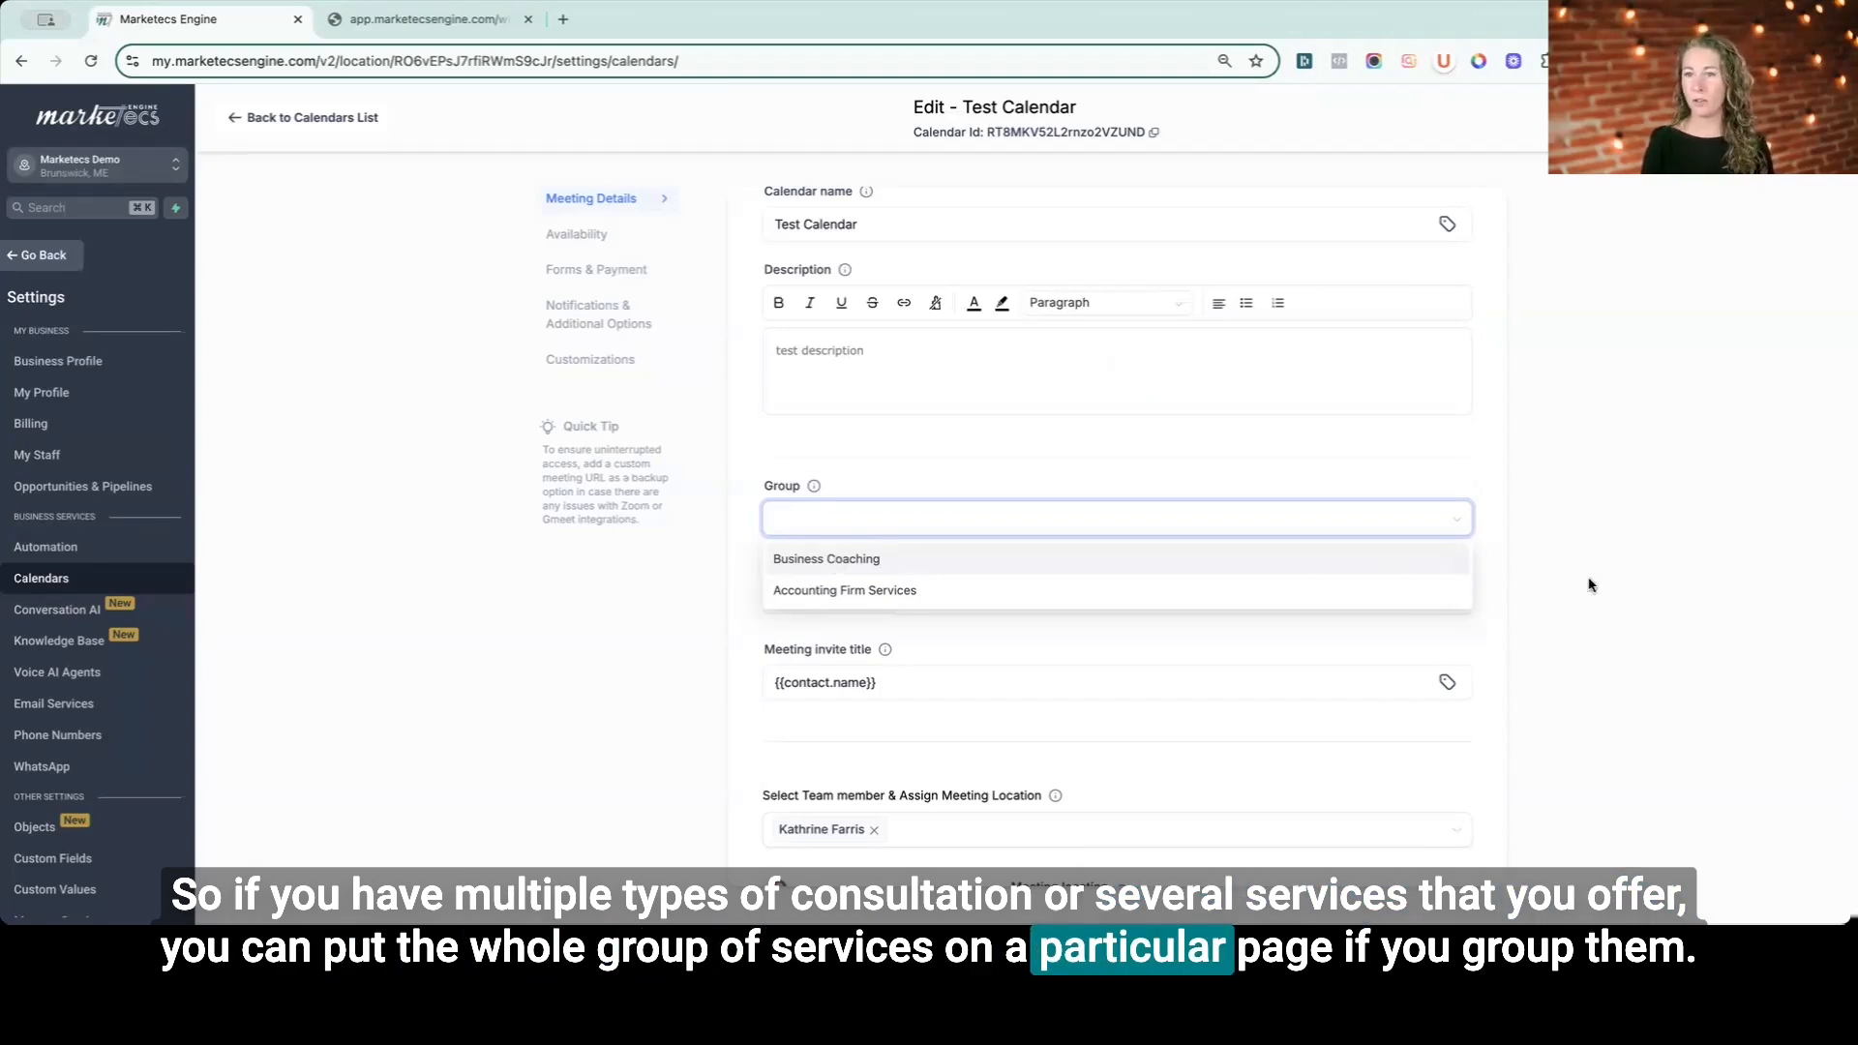
pyautogui.click(1029, 629)
# - Examine the meeting invite title field and its explanation
pyautogui.scroll(-3, 1014, 611)
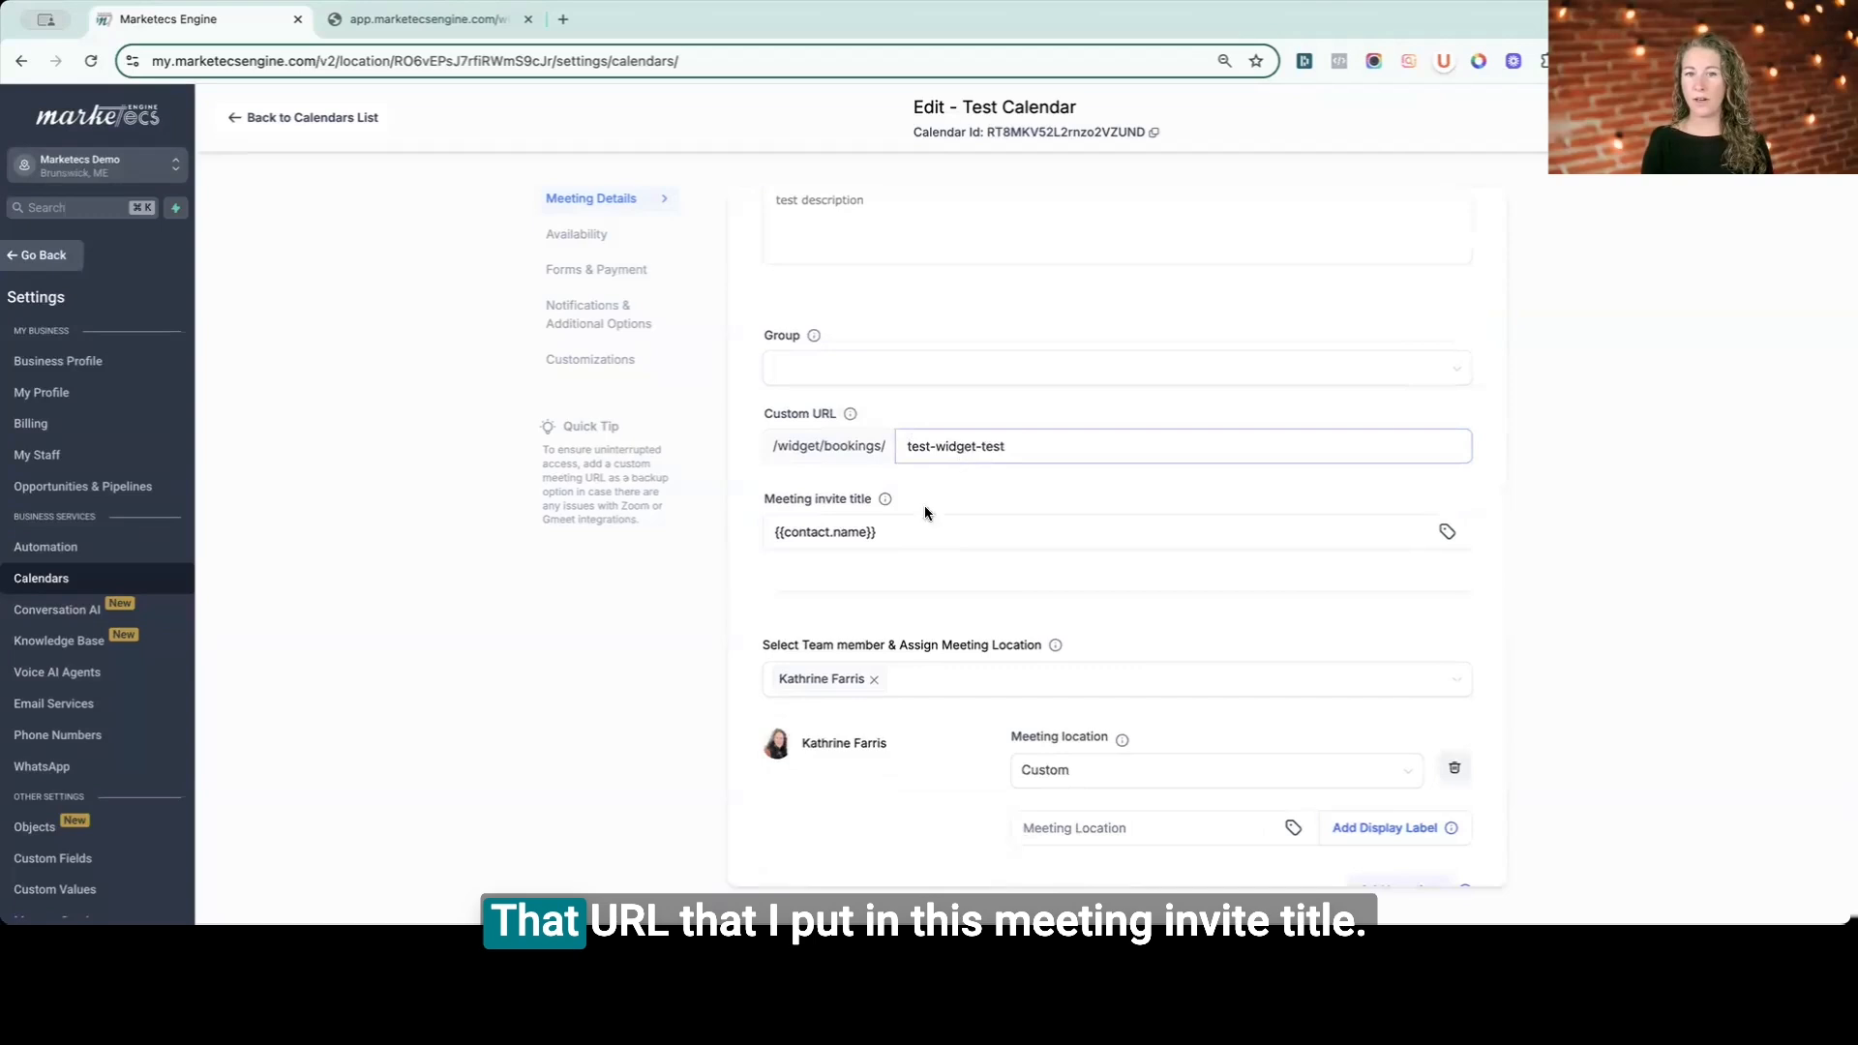
pyautogui.click(900, 528)
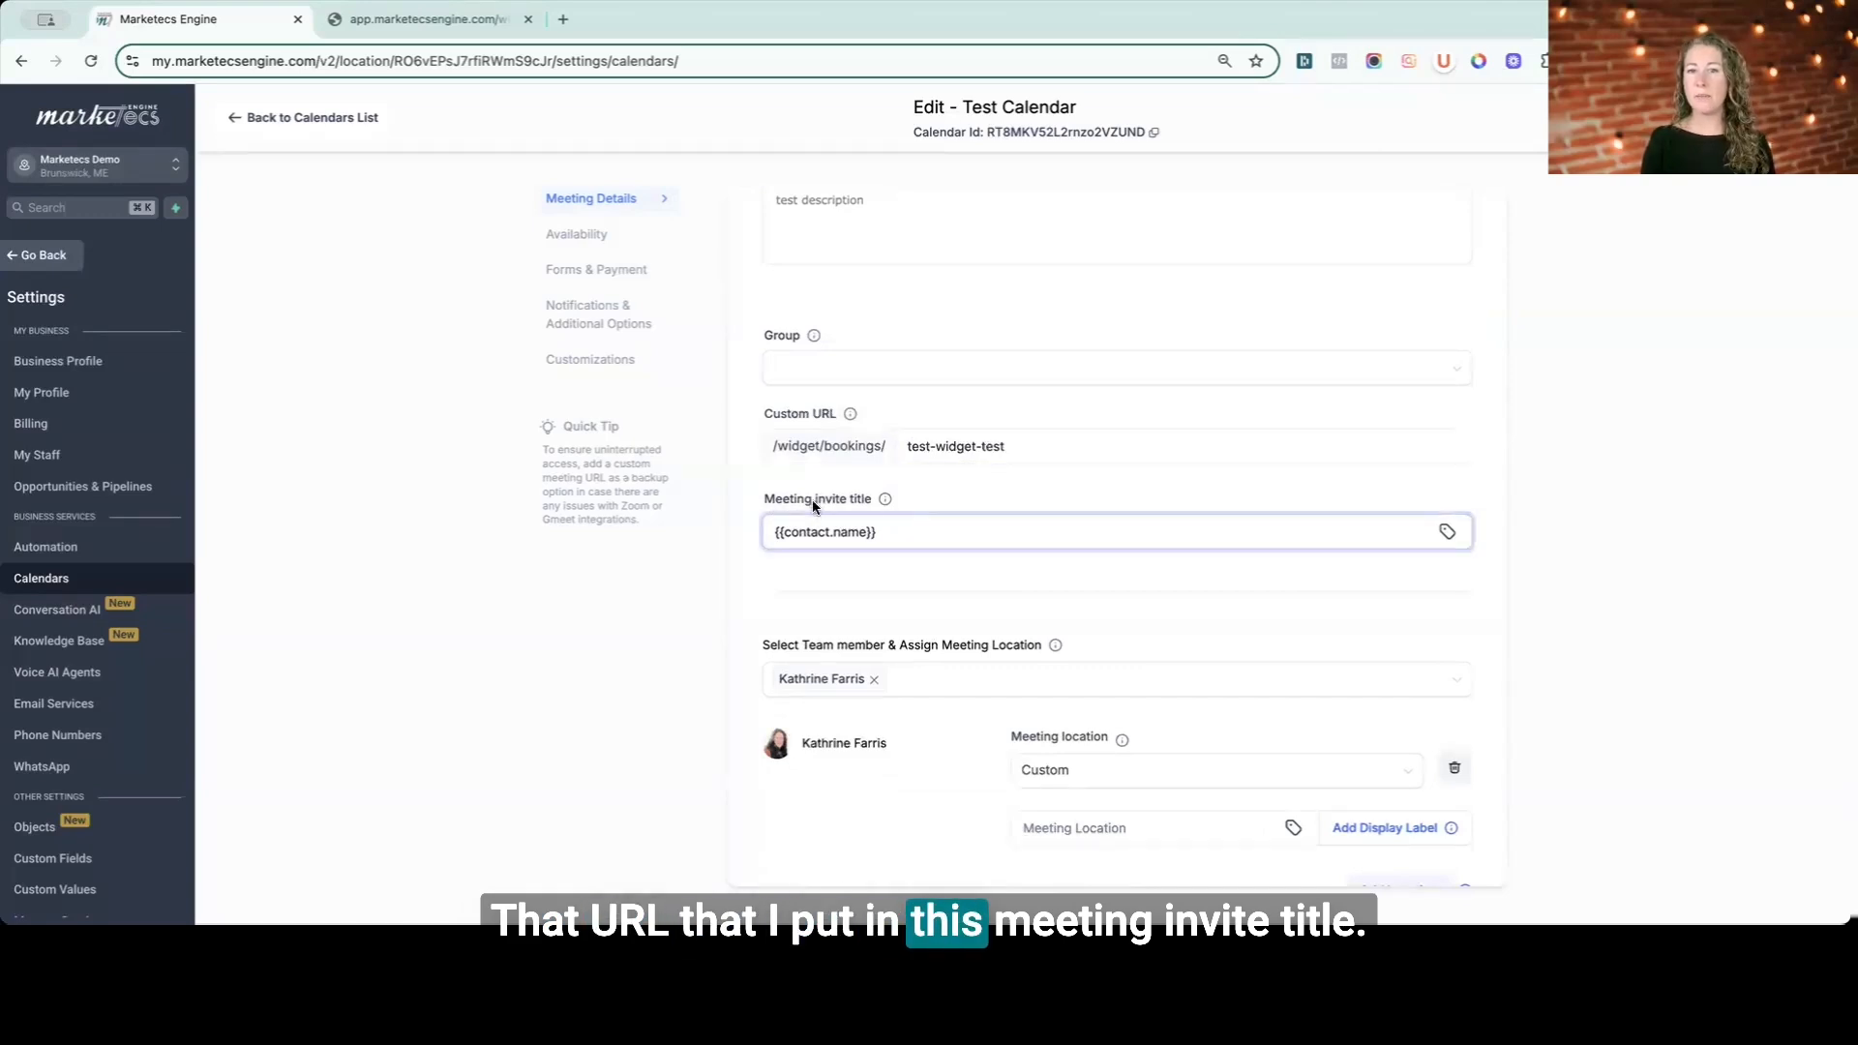
pyautogui.moveTo(884, 498)
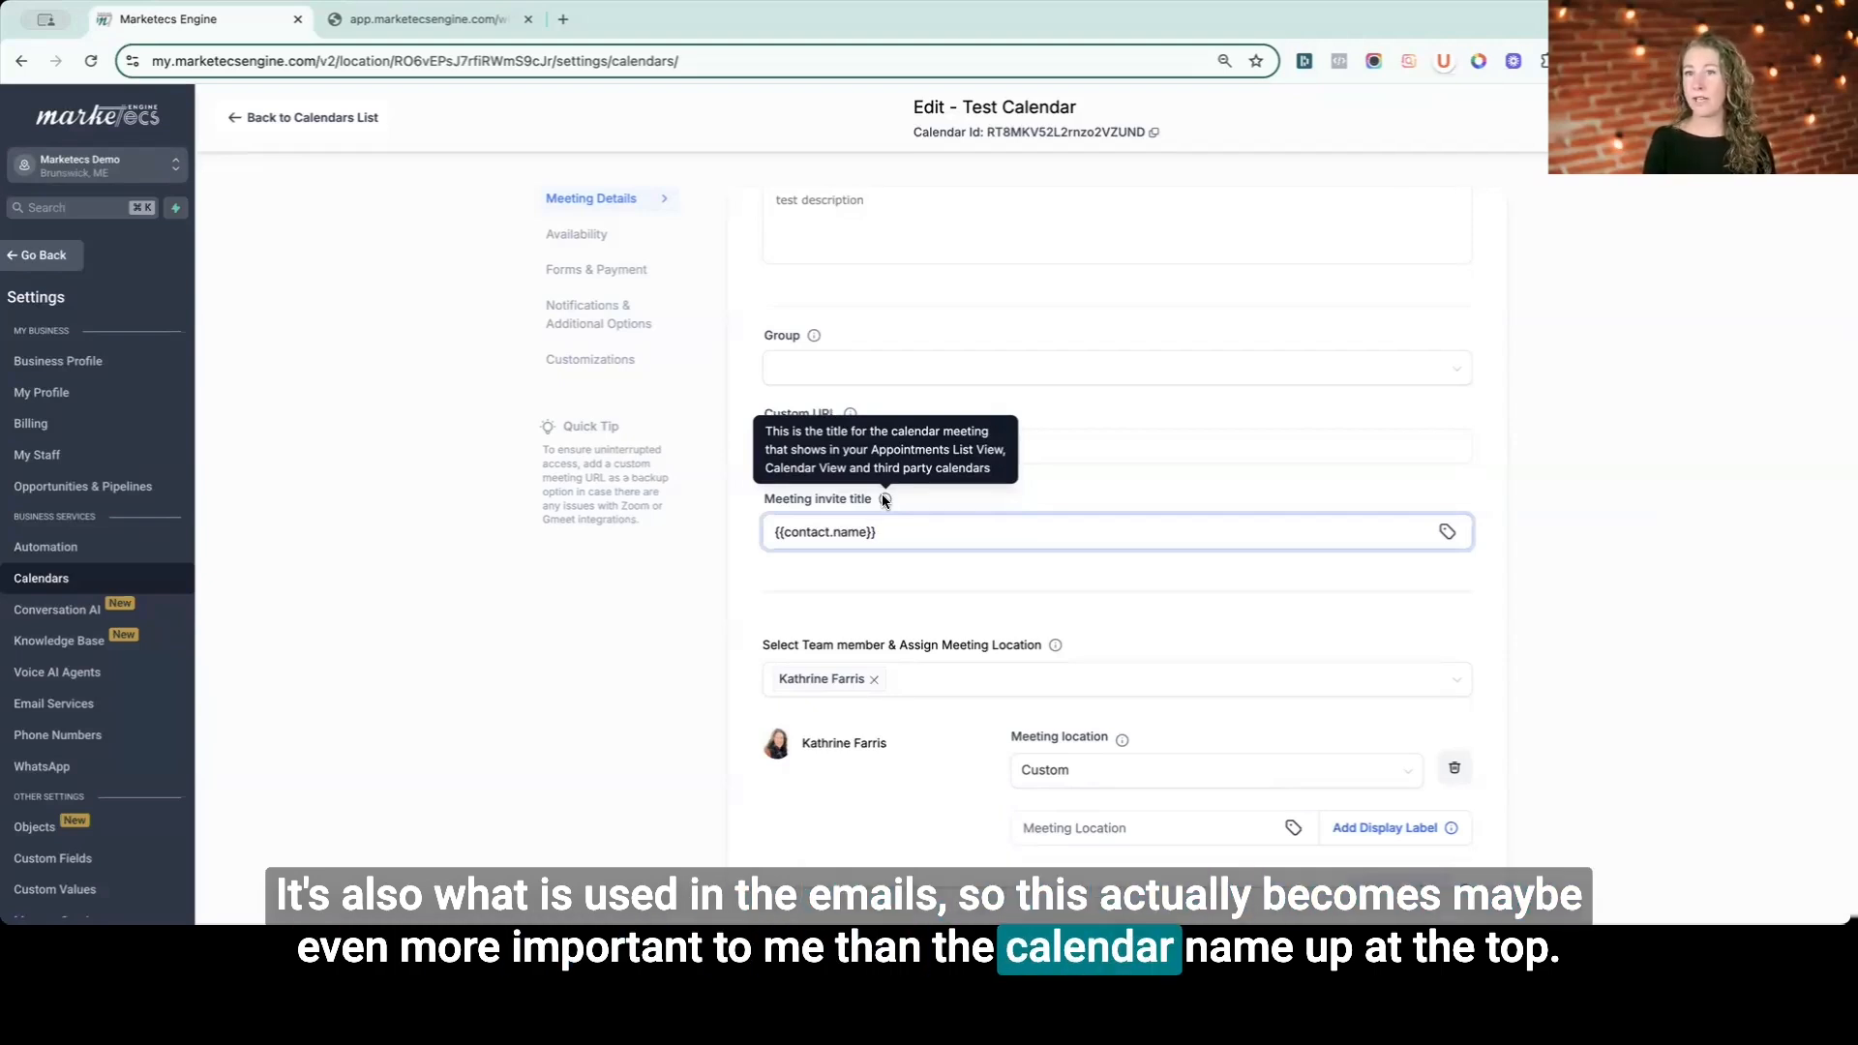
pyautogui.scroll(5, 893, 278)
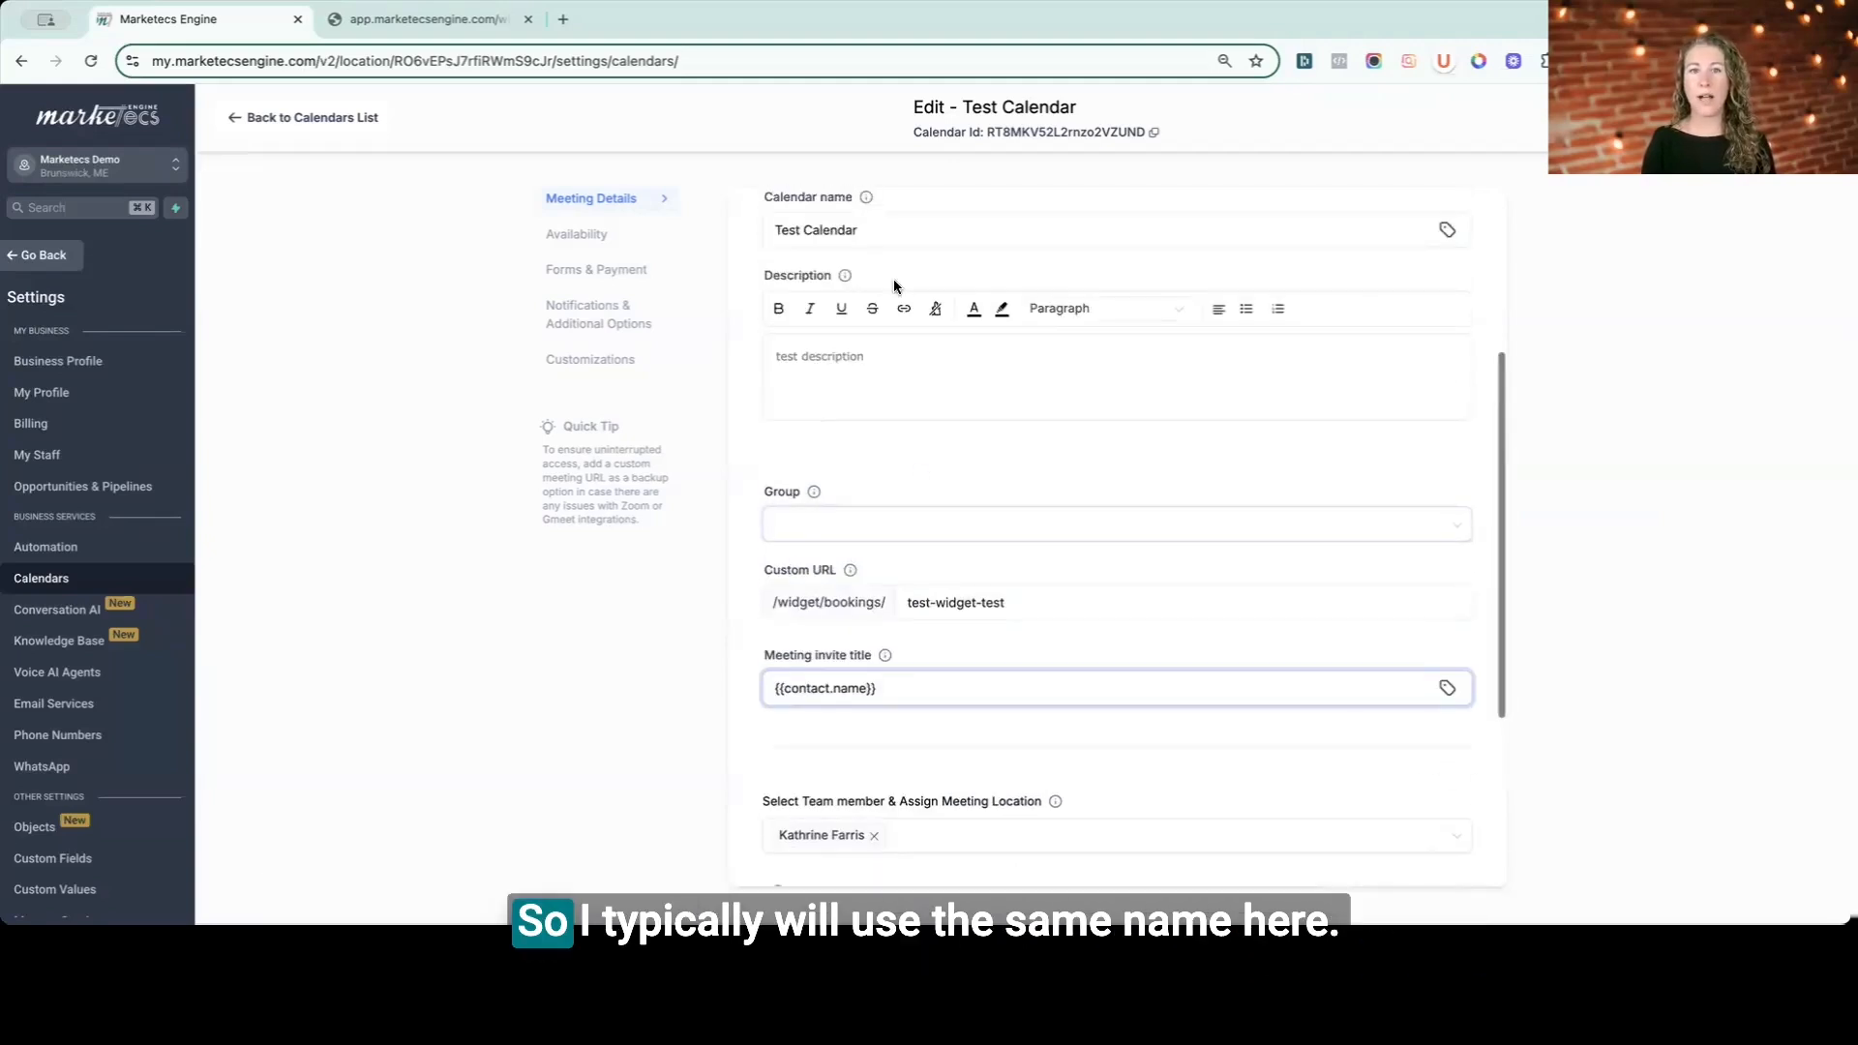
# - Copy the calendar name into the meeting invite title so it reads "Test Calendar - " before the contact name tag
pyautogui.moveTo(871, 540); pyautogui.dragTo(732, 552)
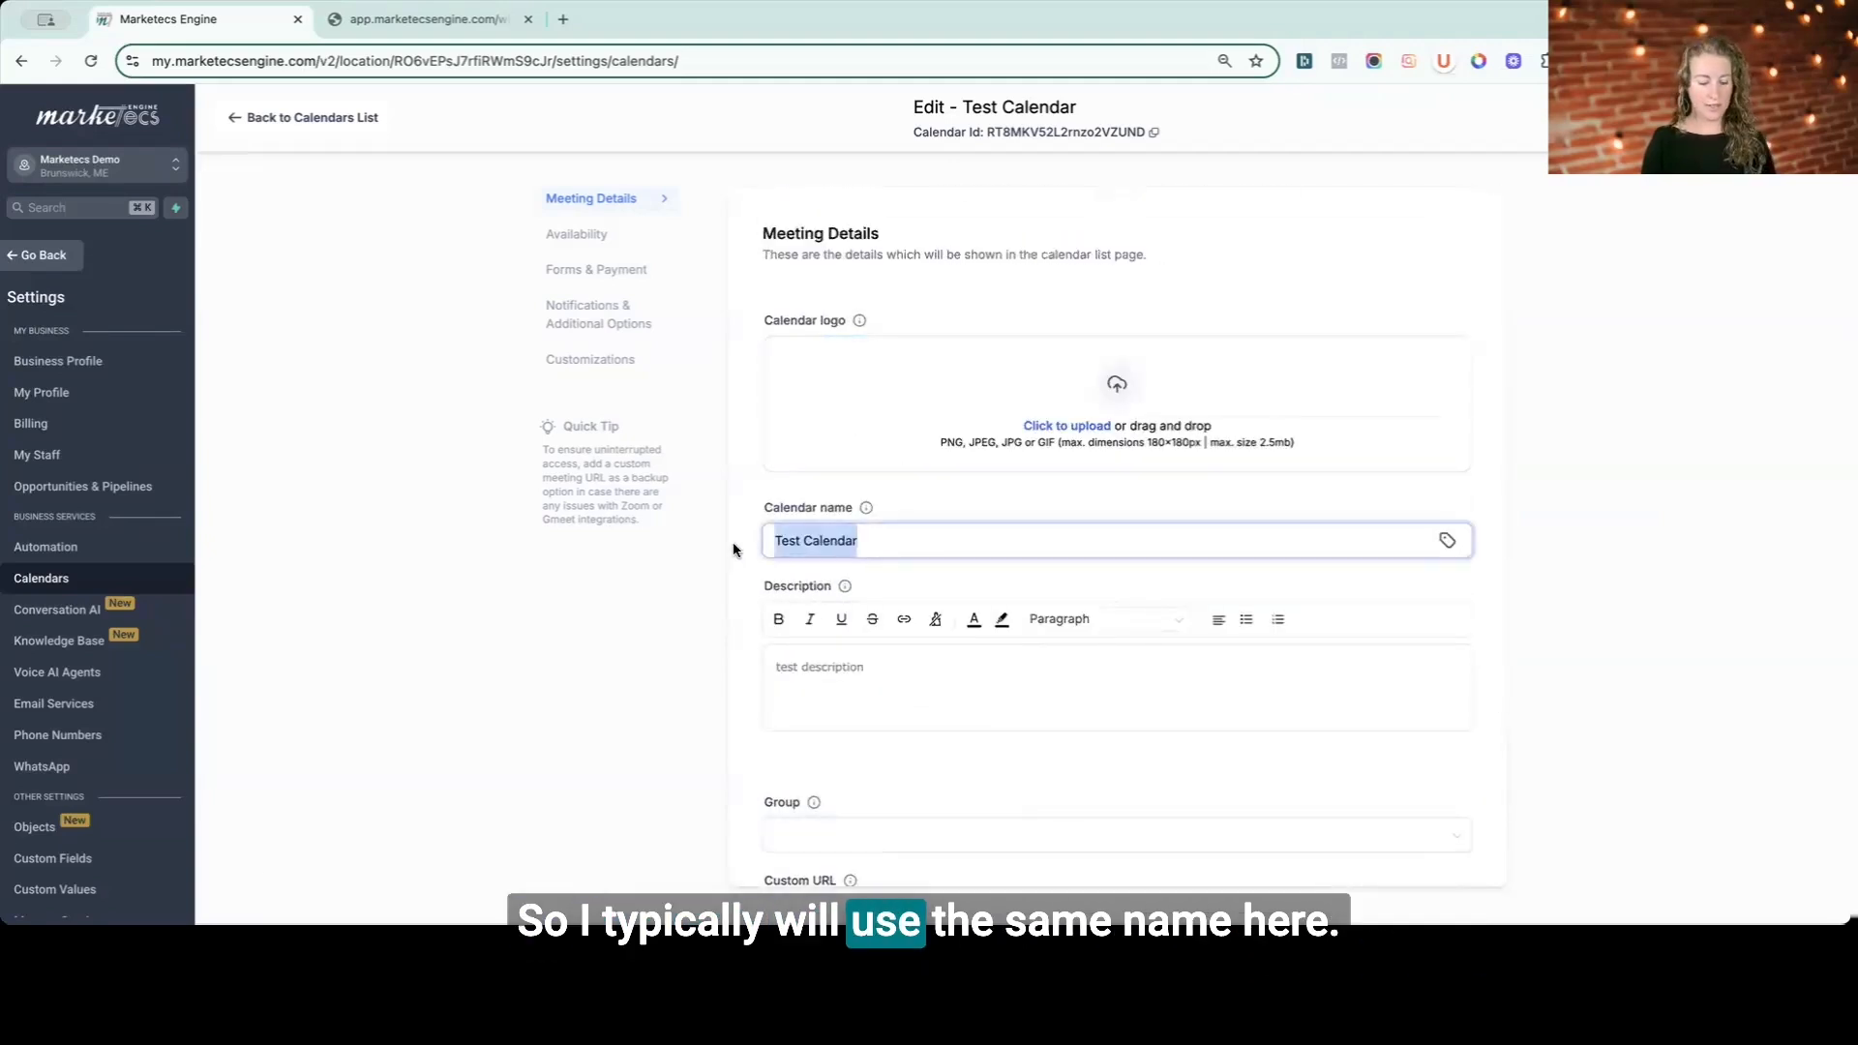
pyautogui.scroll(-6, 828, 560)
pyautogui.click(780, 375)
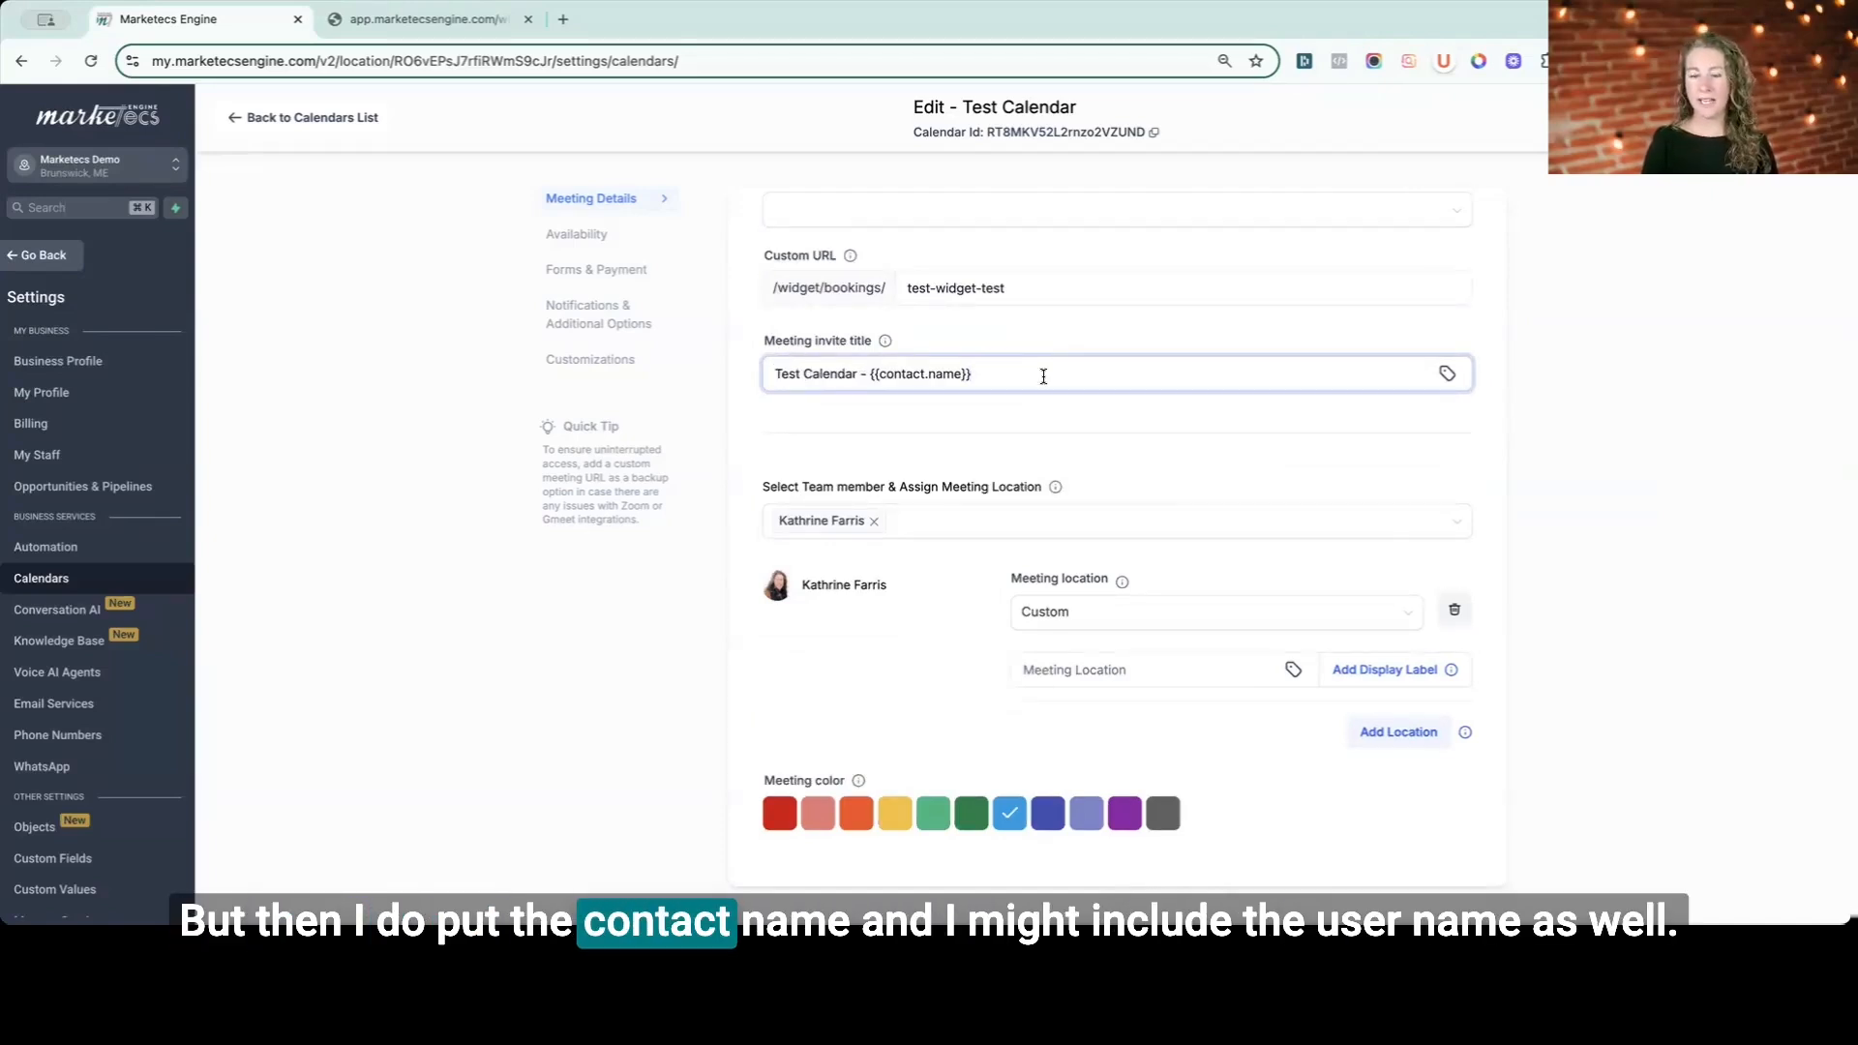
# - Append "at" and the account location name tag to the meeting invite title
pyautogui.write('and')
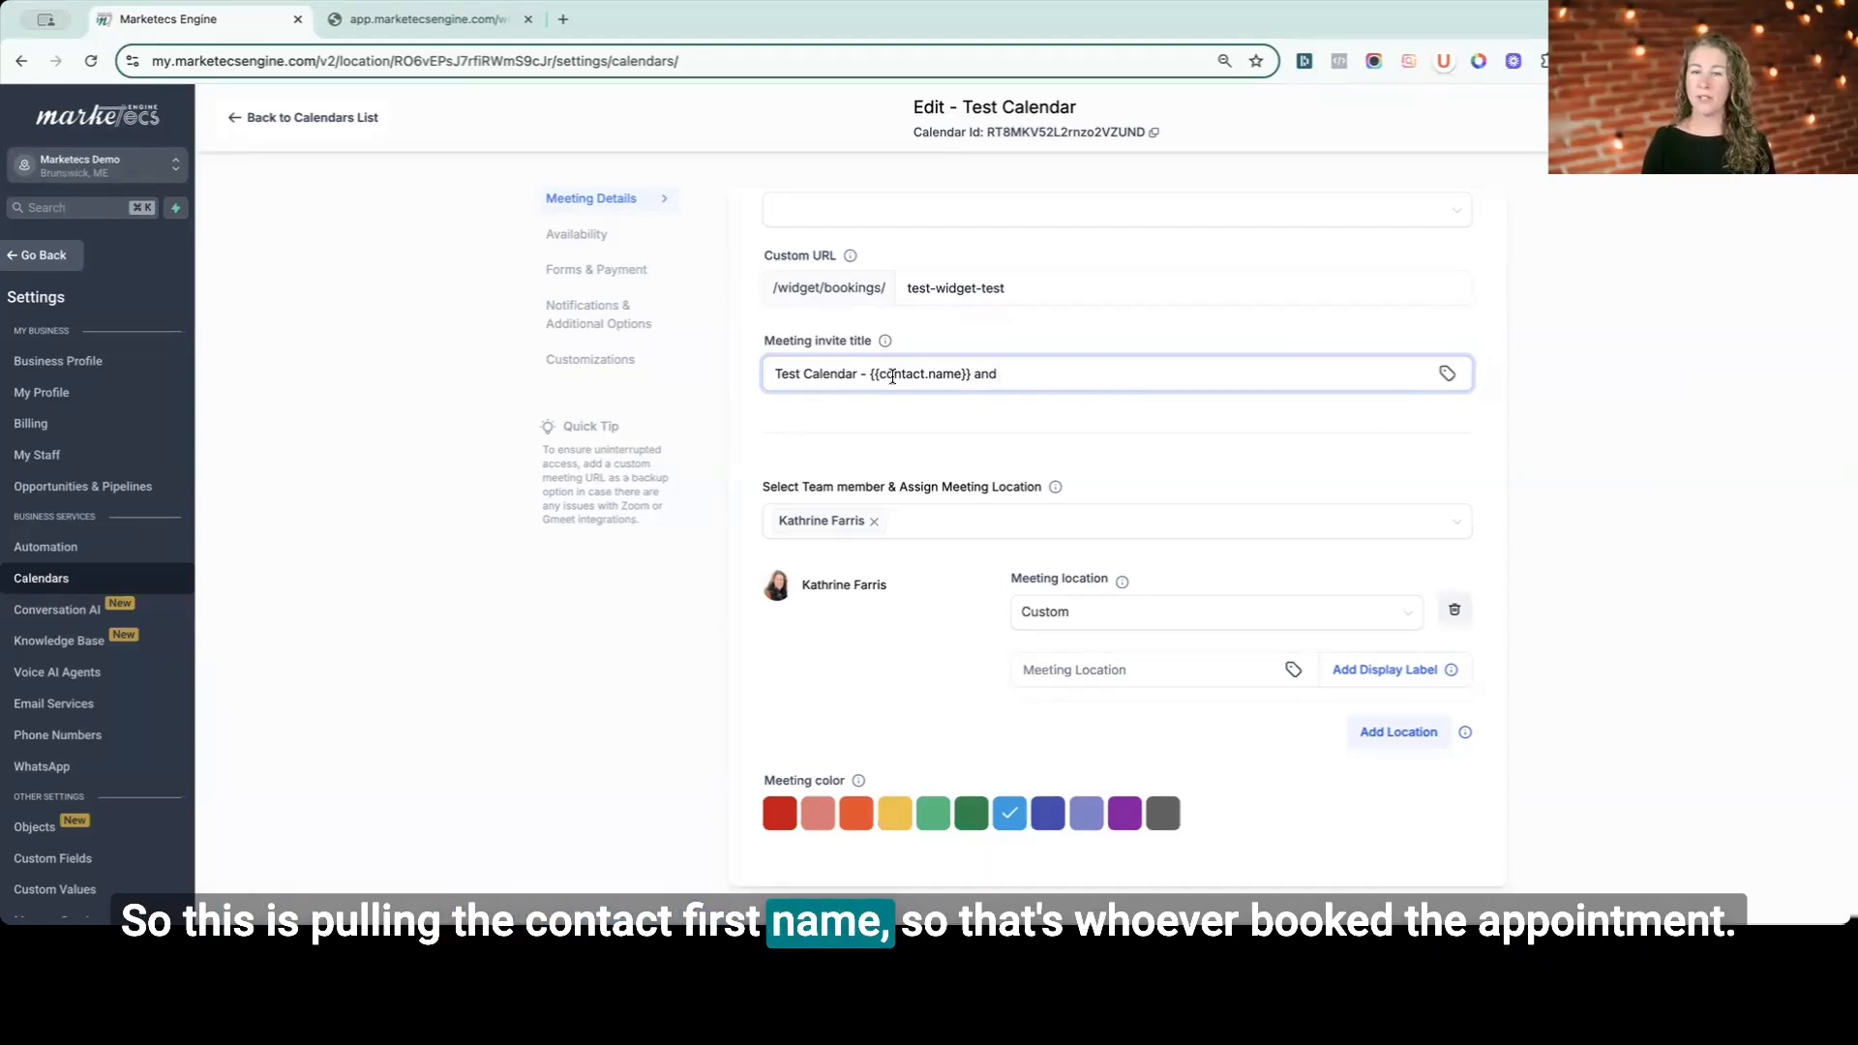
pyautogui.click(1447, 375)
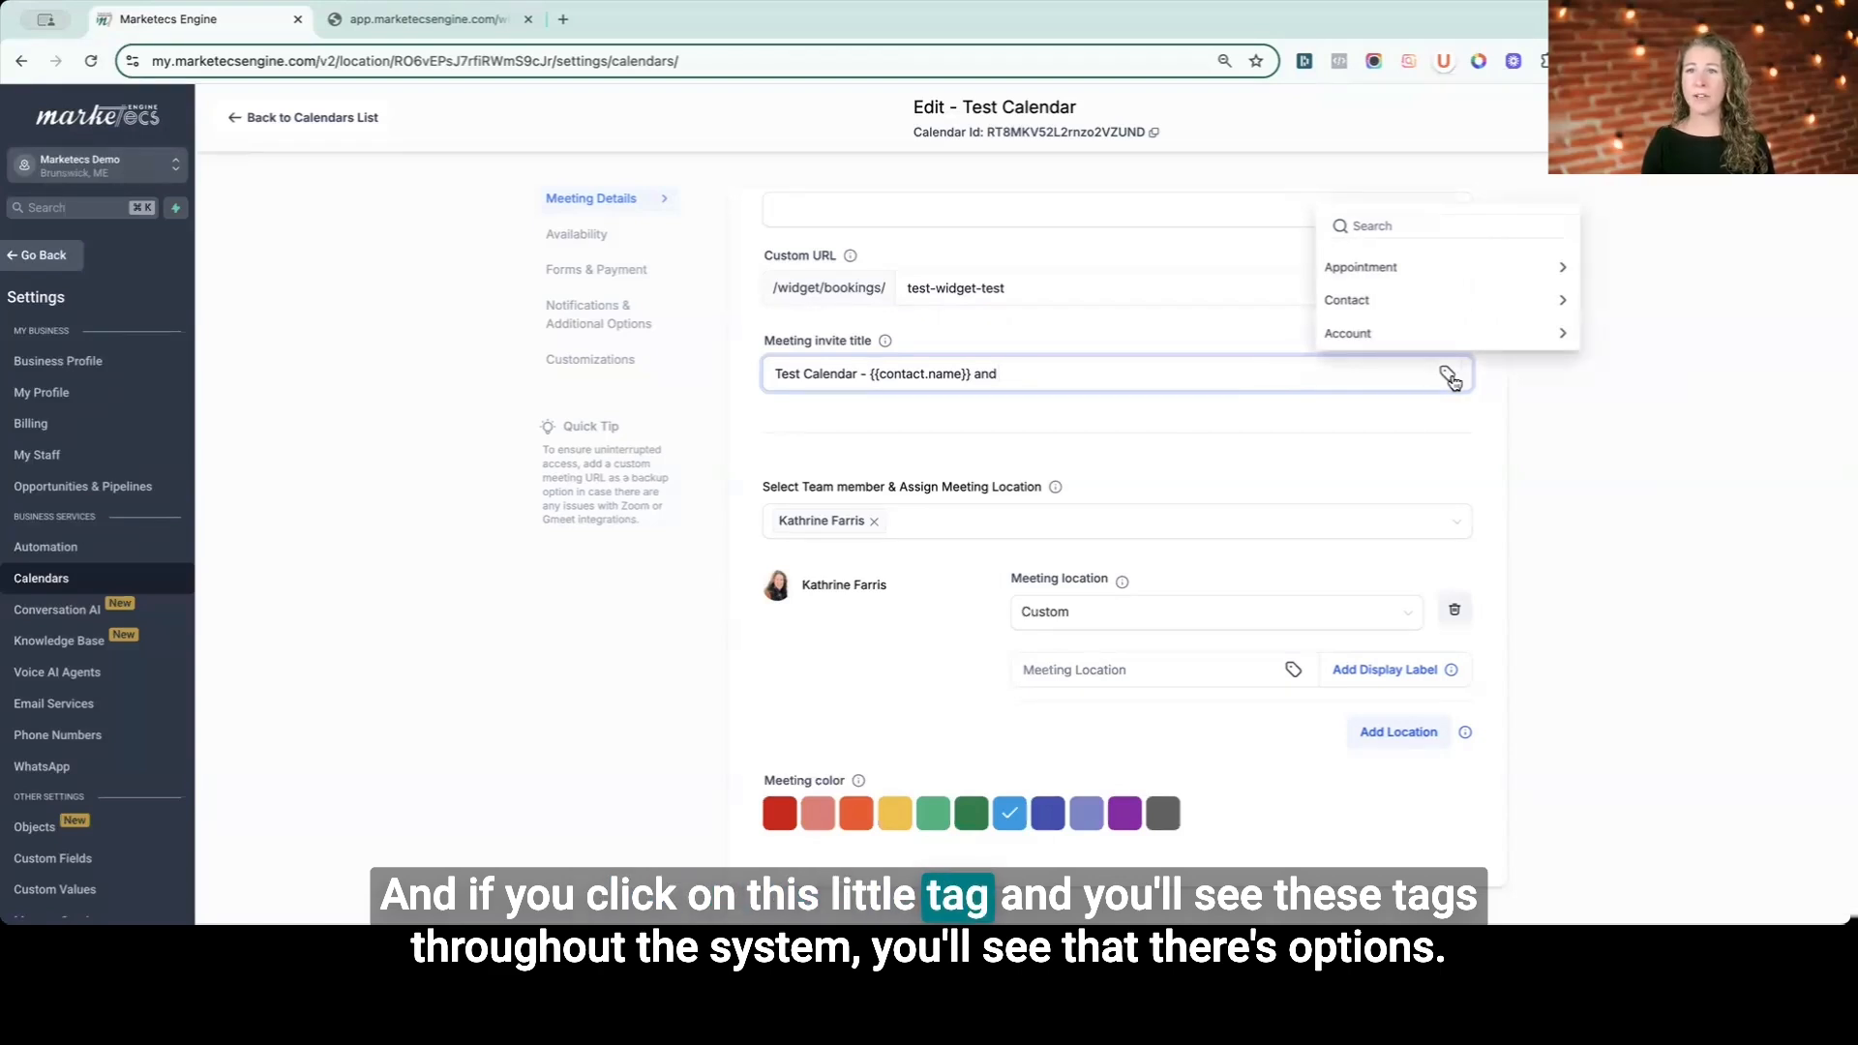
pyautogui.click(1354, 338)
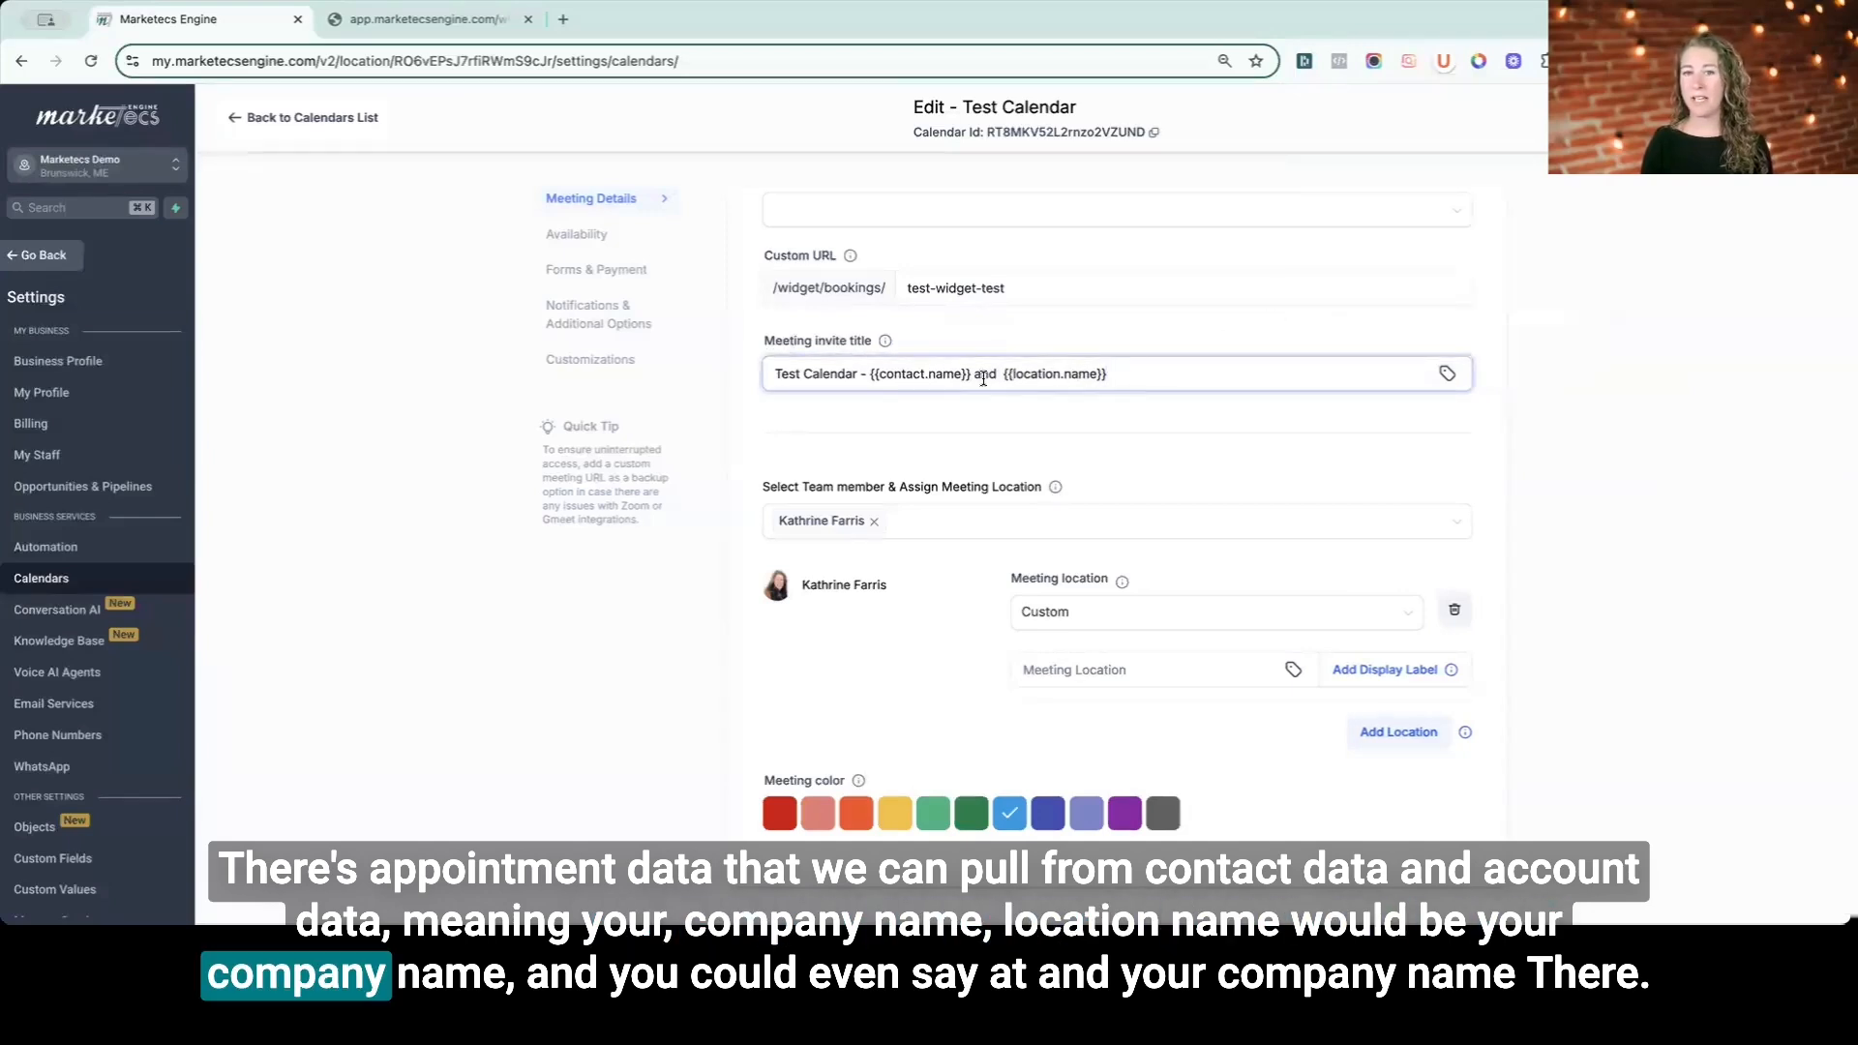
pyautogui.write('at')
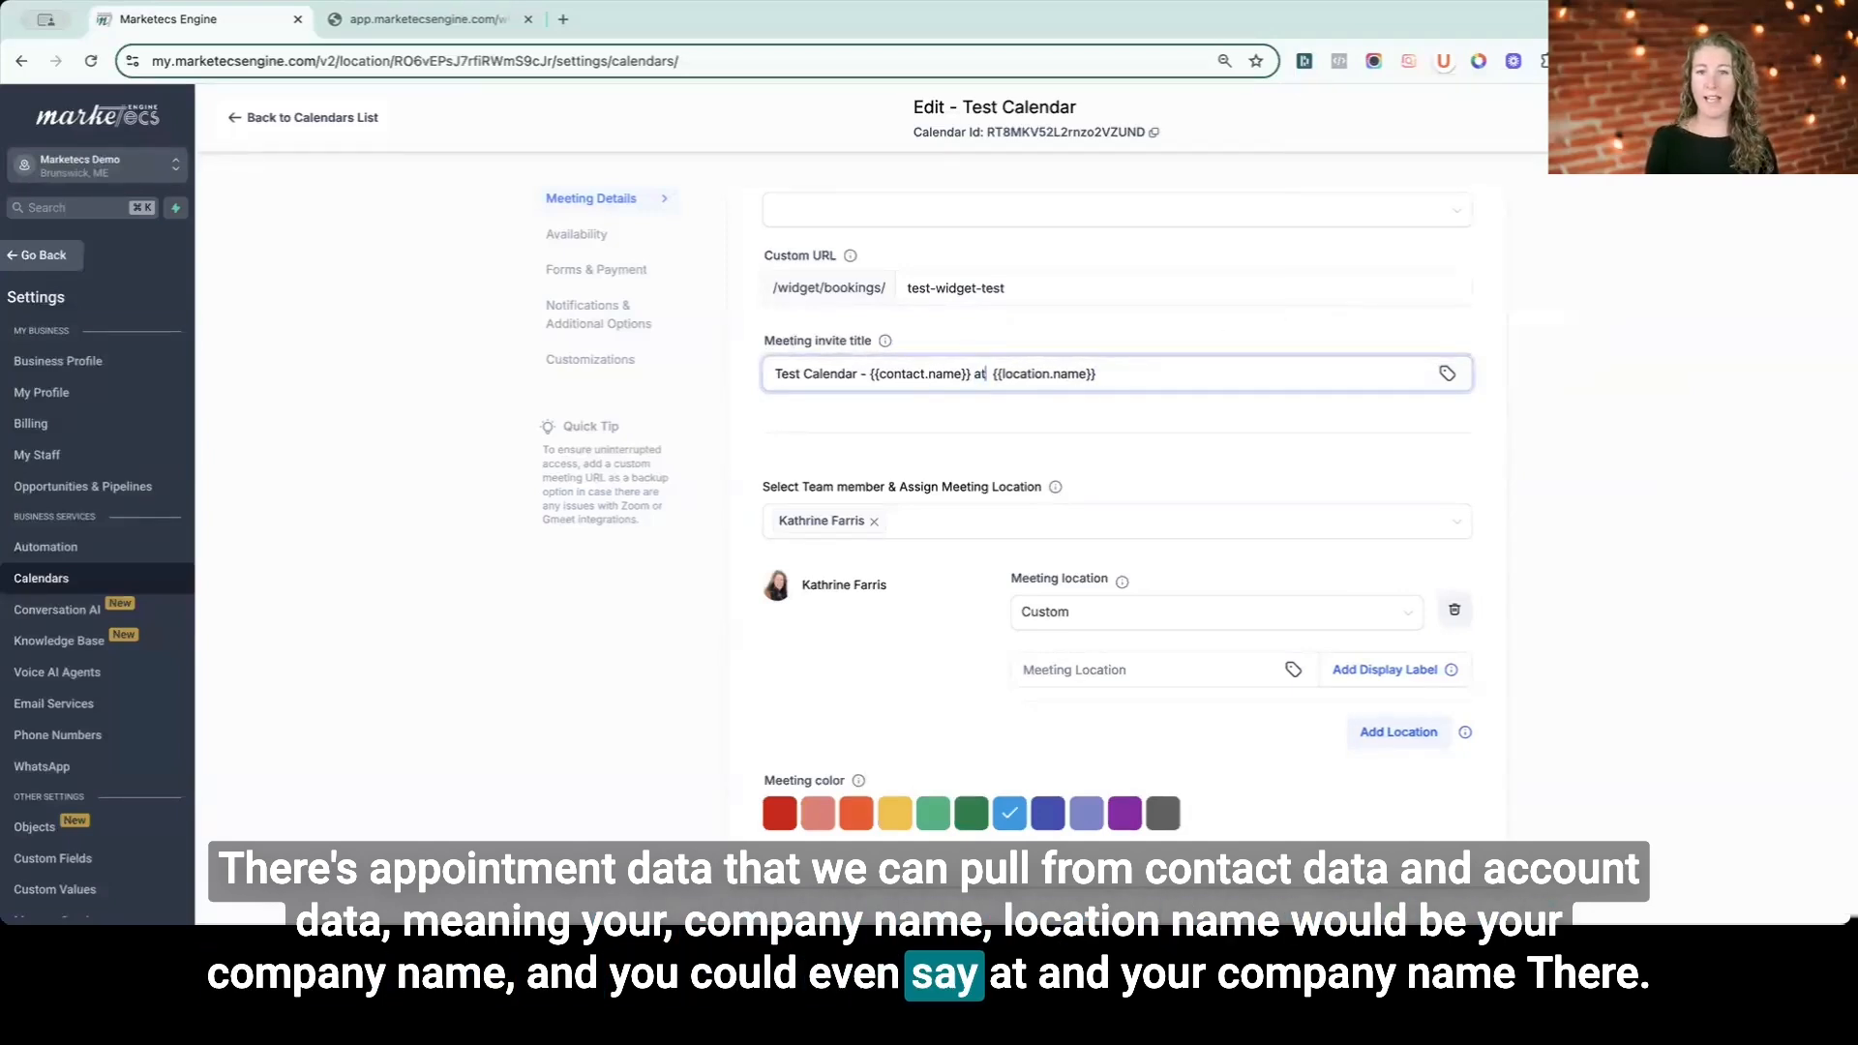
pyautogui.press('BackSpace')
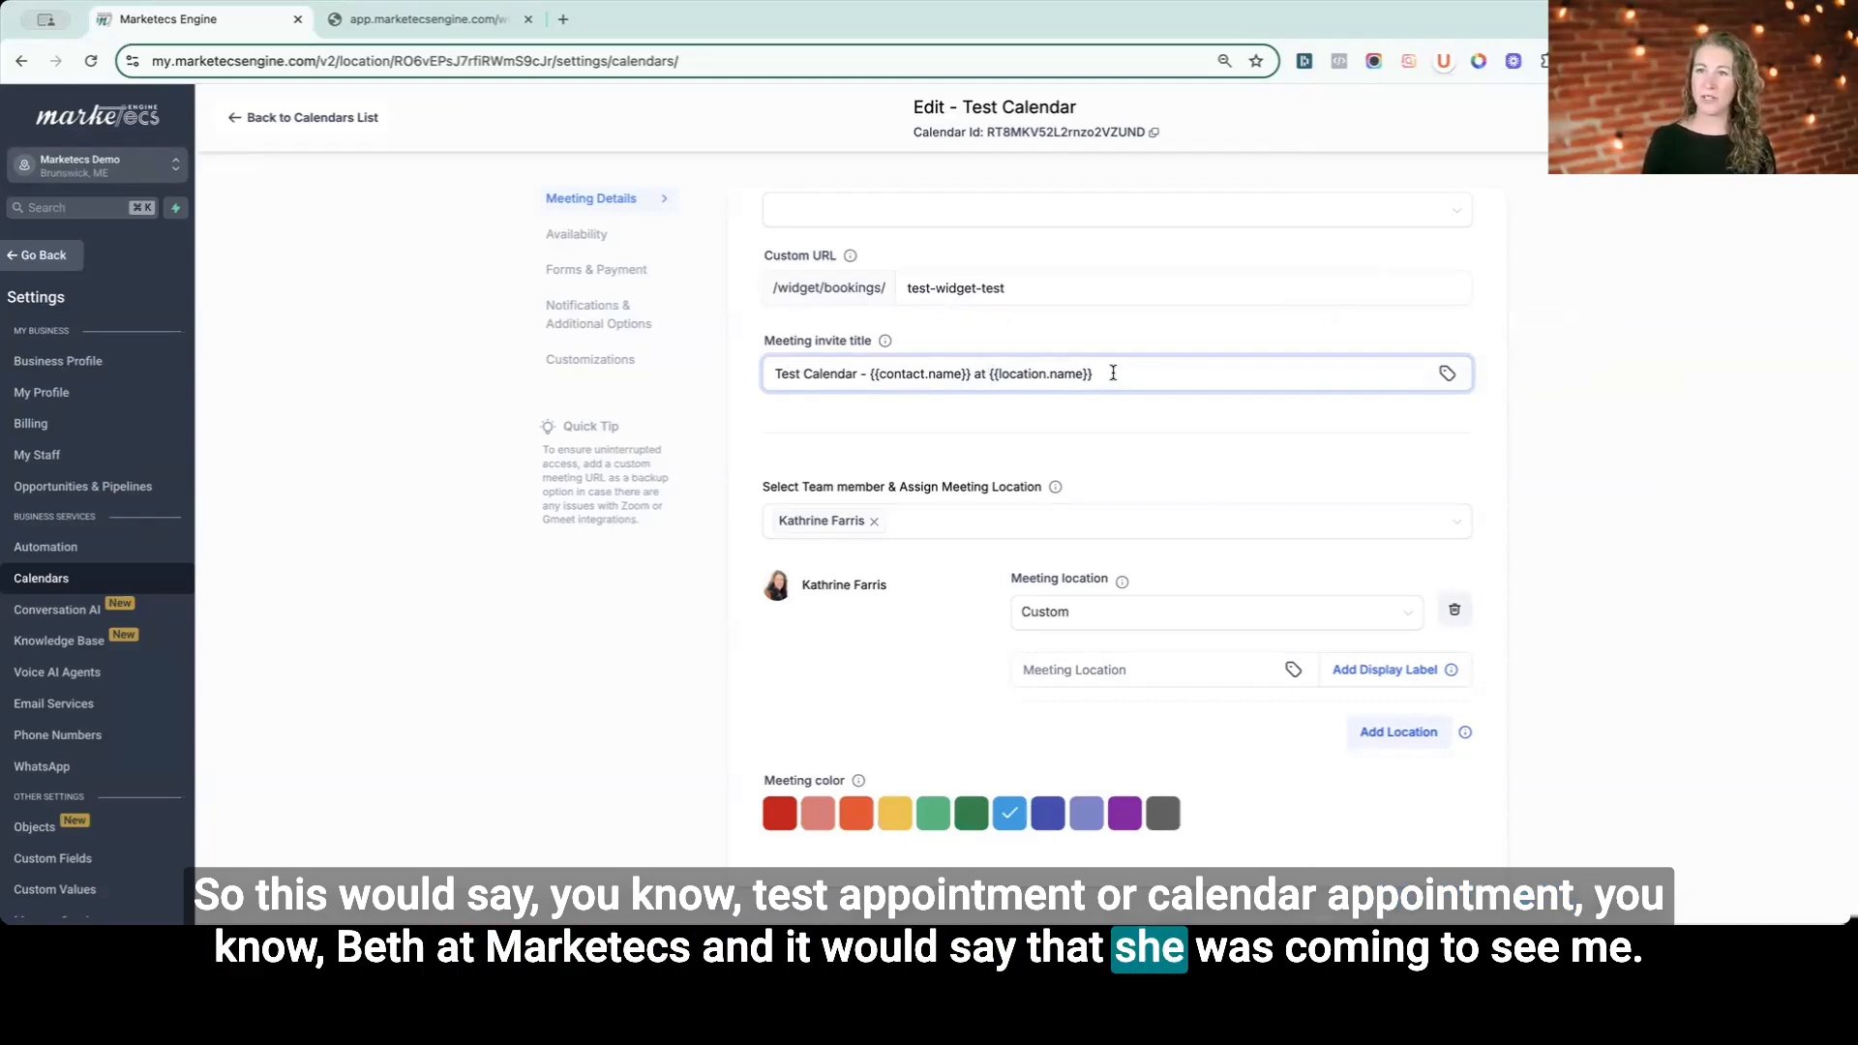
# - Append "with" and the appointment's assigned user first name tag to the meeting invite title
pyautogui.write('w')
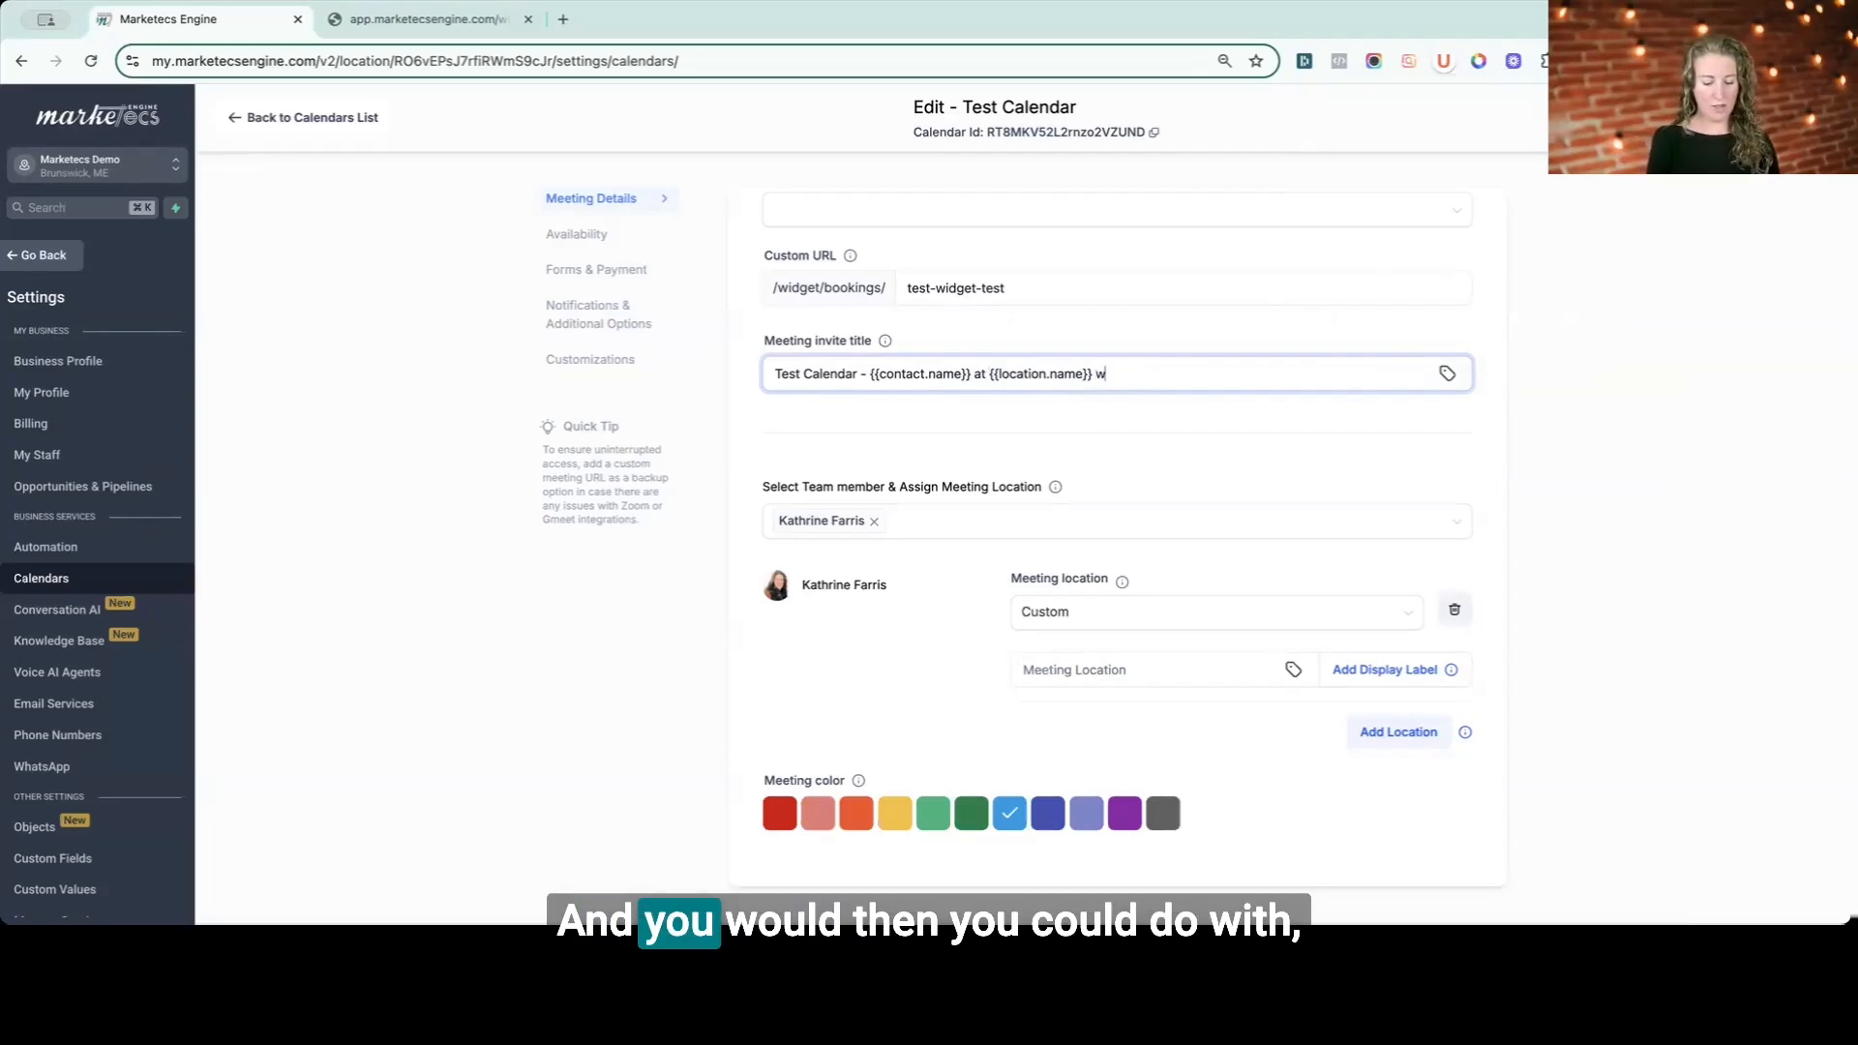
pyautogui.write('ith')
pyautogui.click(1447, 374)
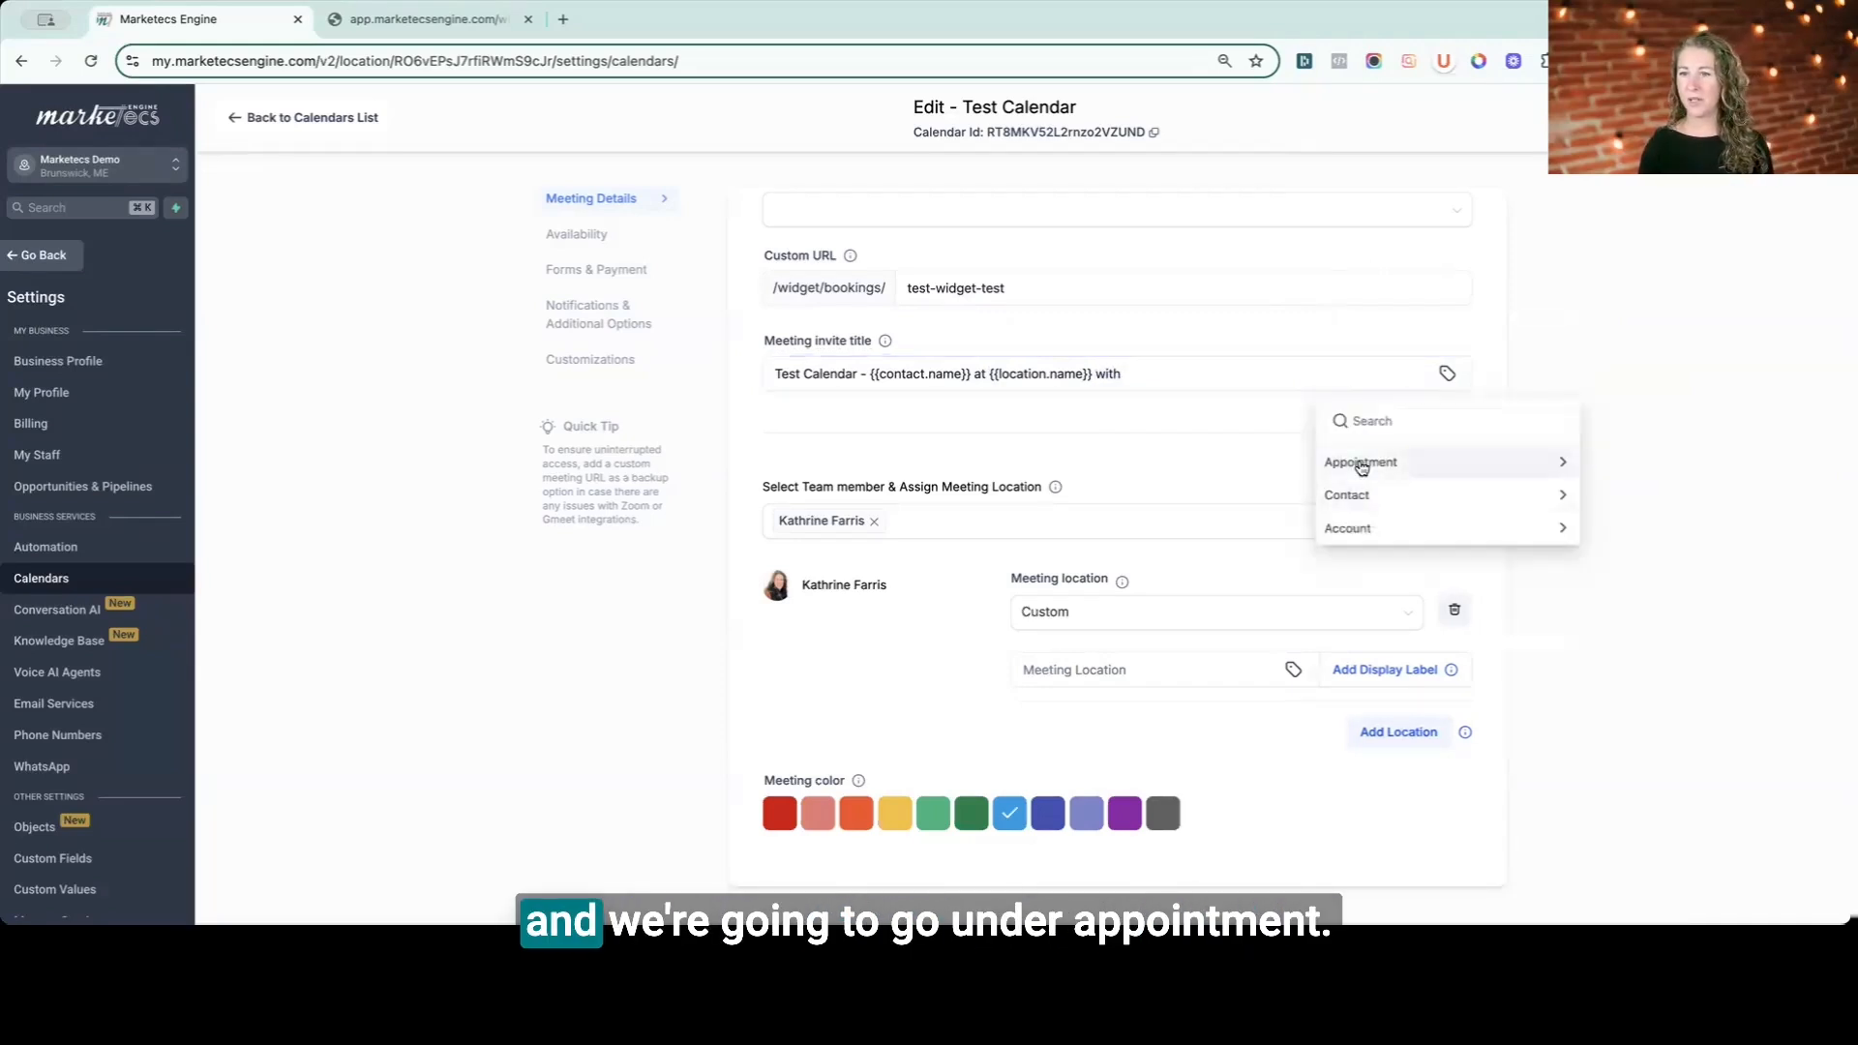
pyautogui.click(1367, 457)
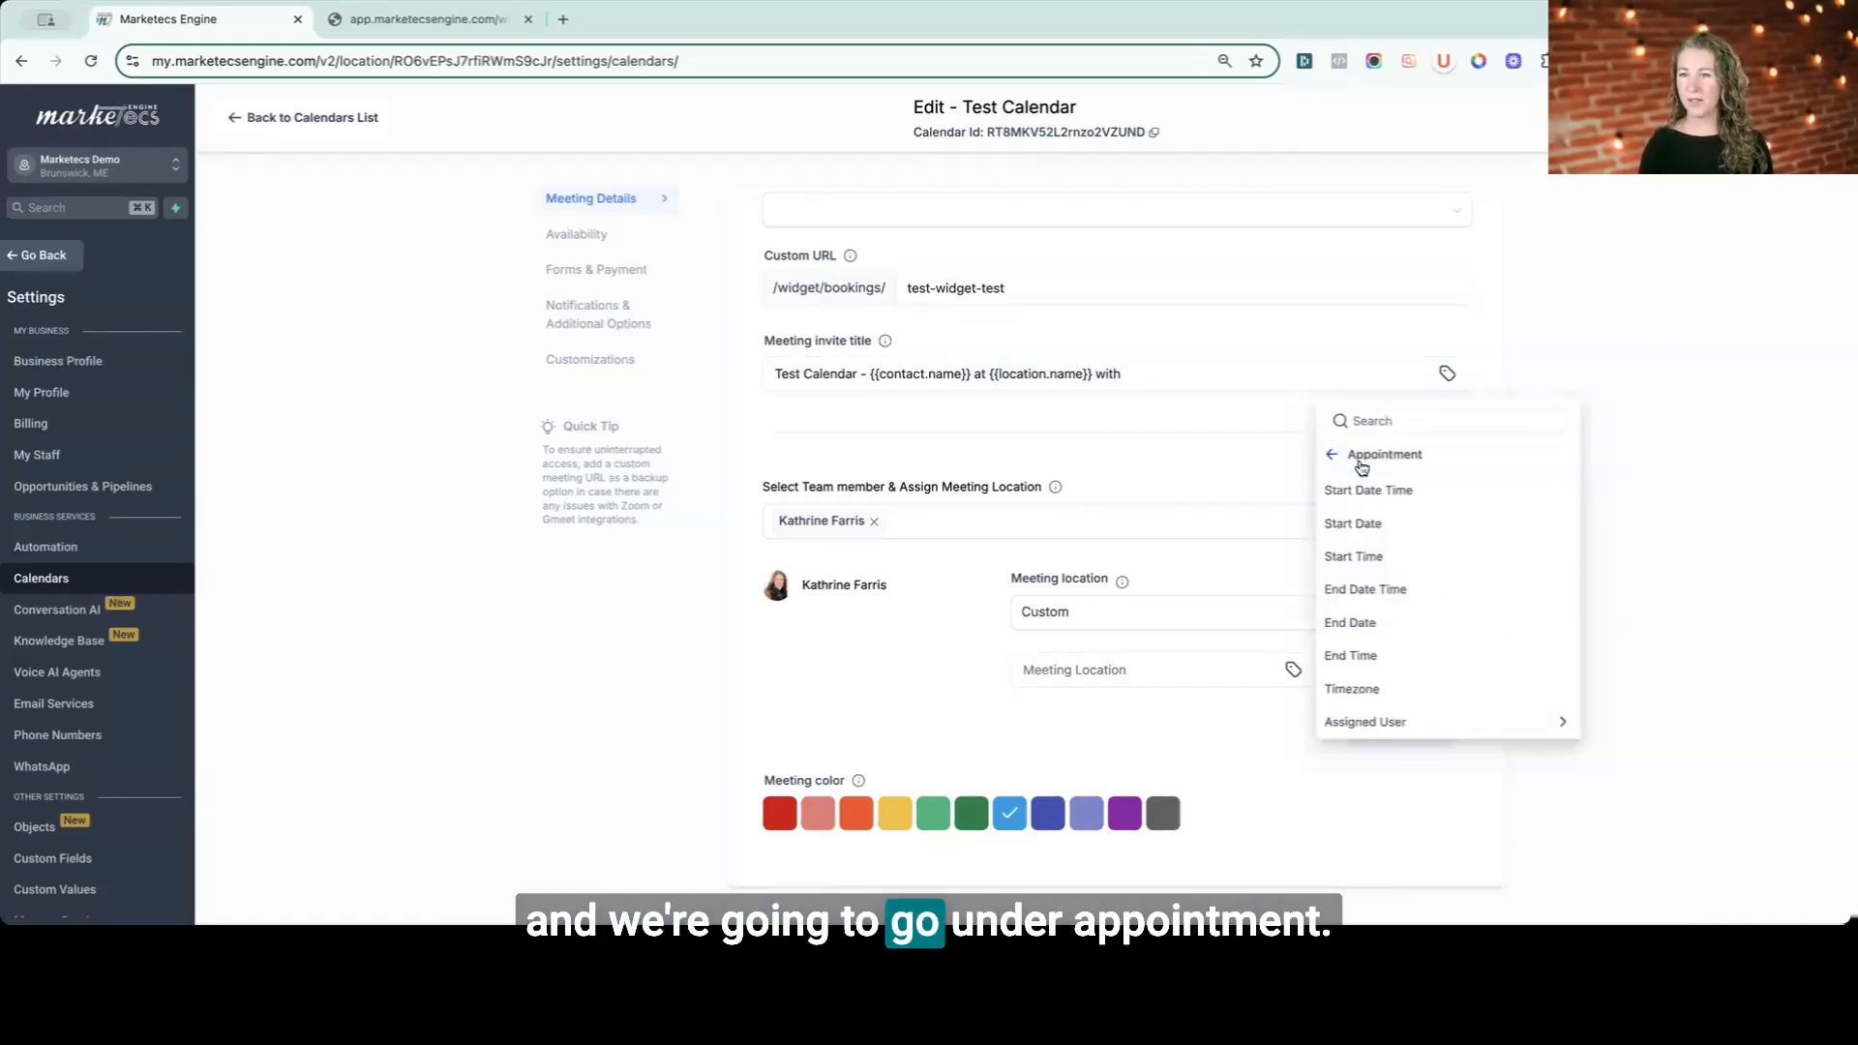
pyautogui.click(1377, 722)
pyautogui.click(1363, 523)
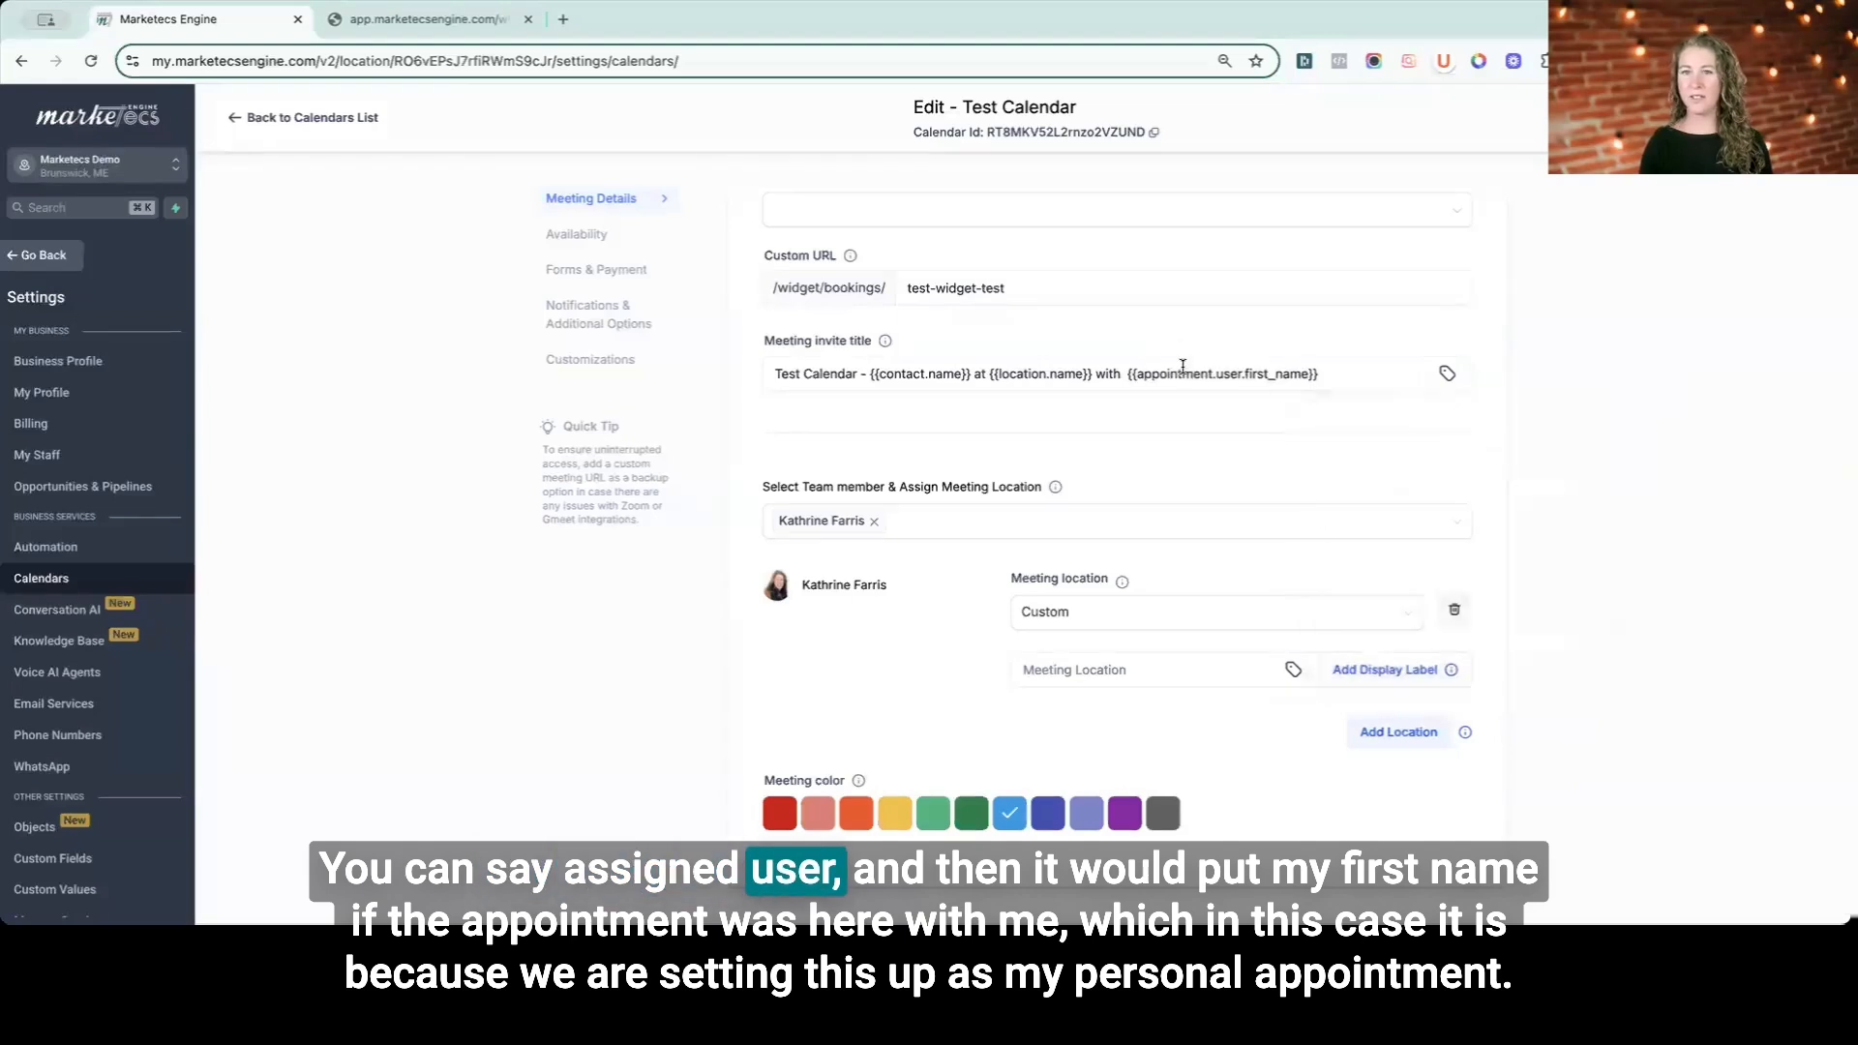
pyautogui.click(1349, 376)
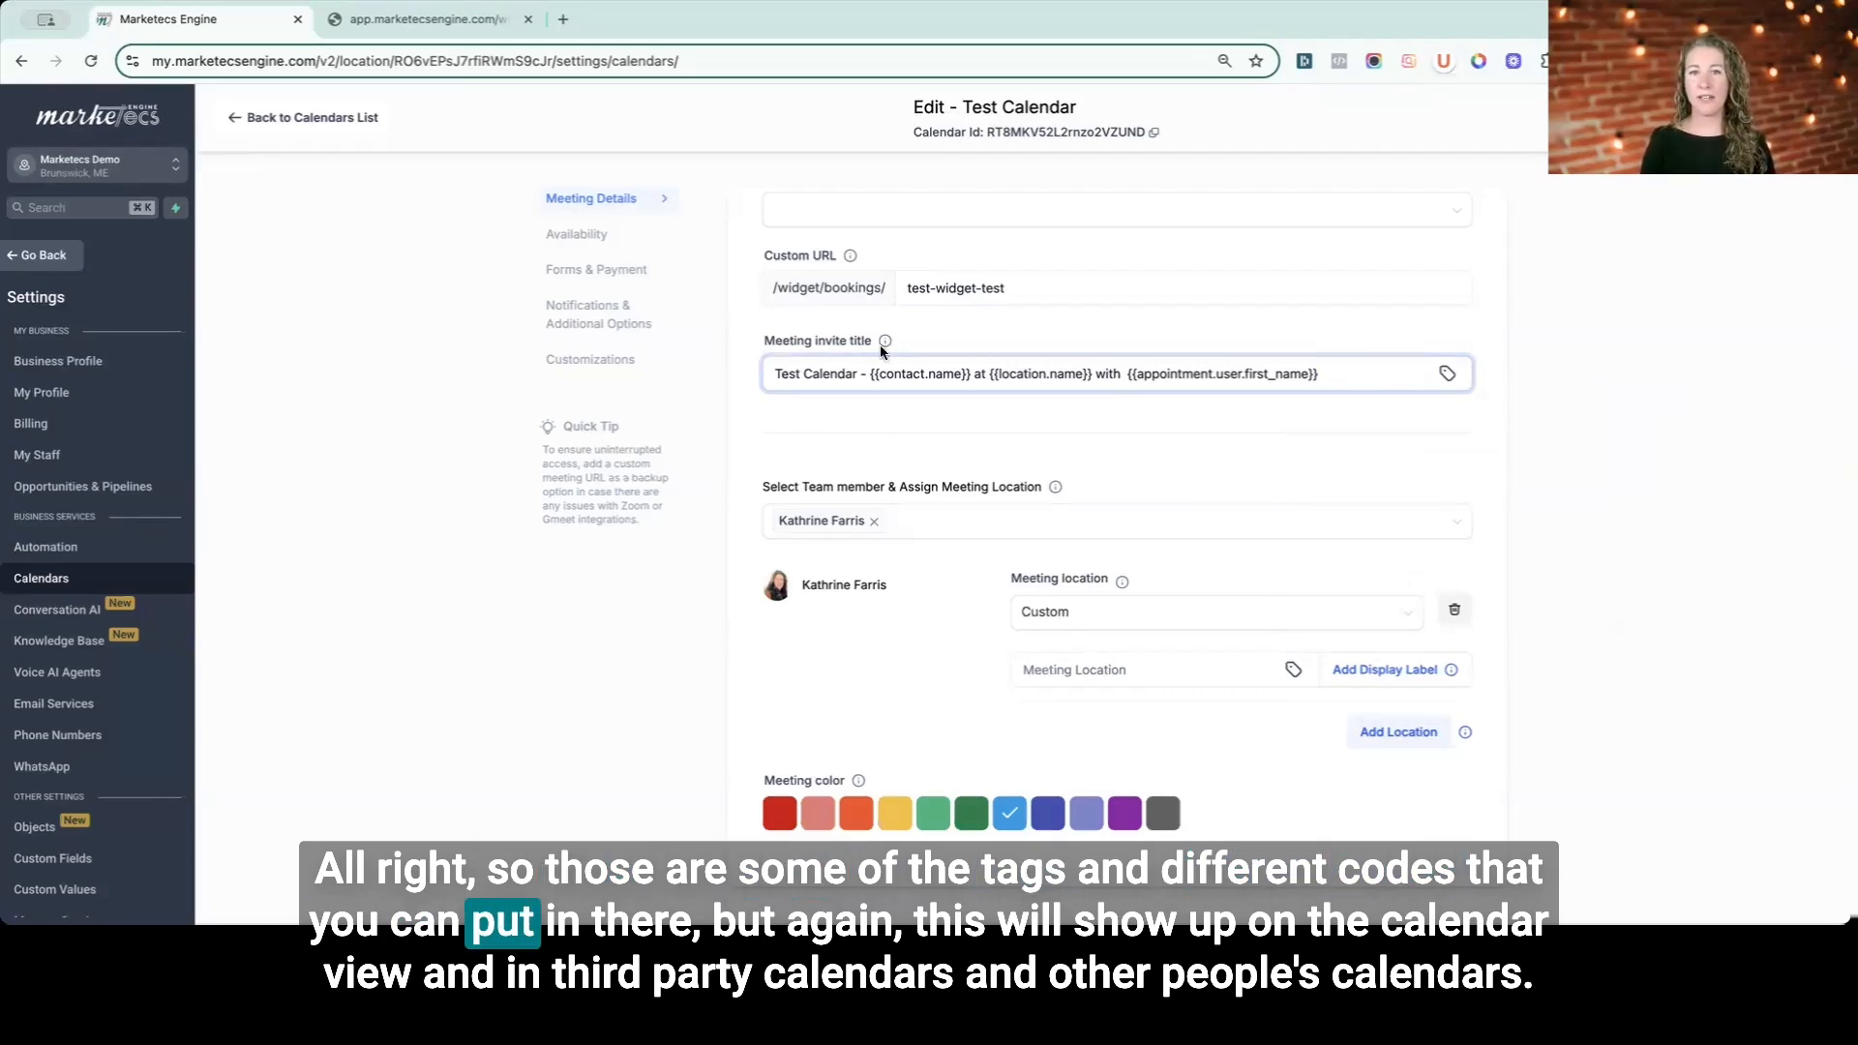
# - Set the team member's meeting locations to Full Address and add a second location set to Phone
pyautogui.moveTo(884, 341)
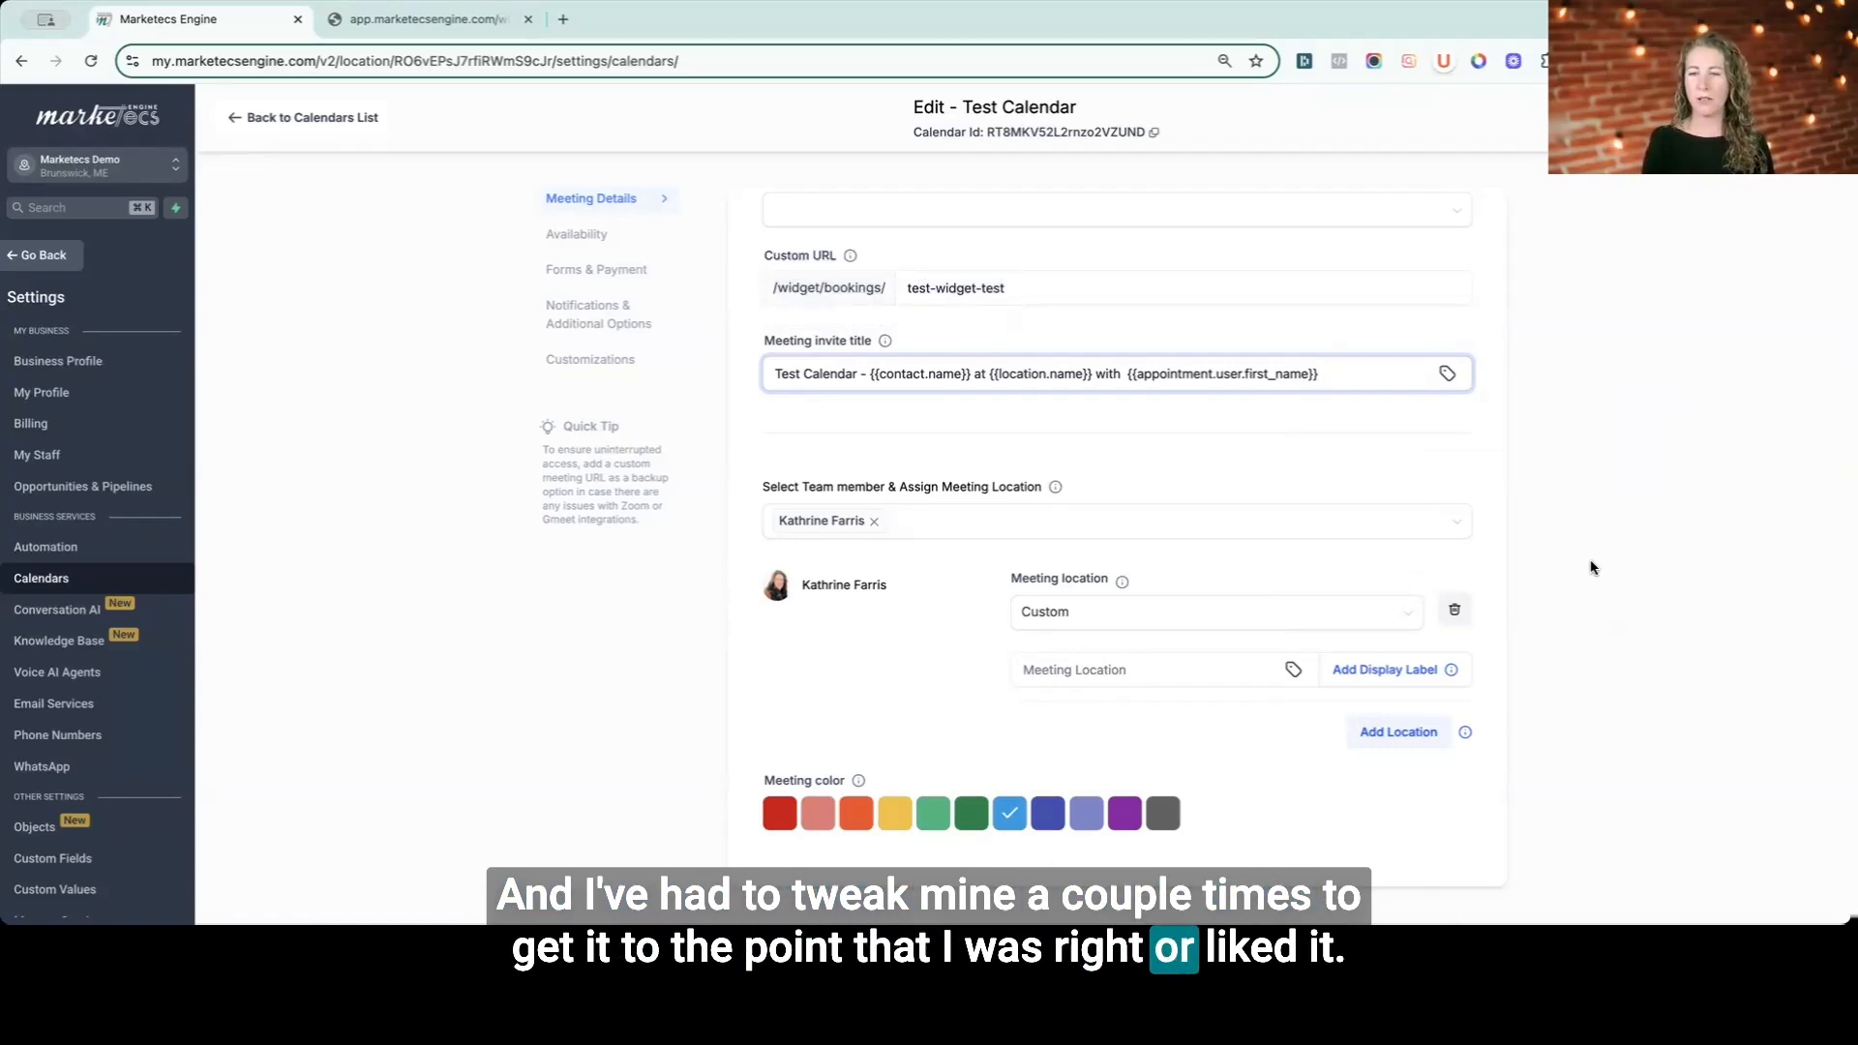
pyautogui.click(1367, 621)
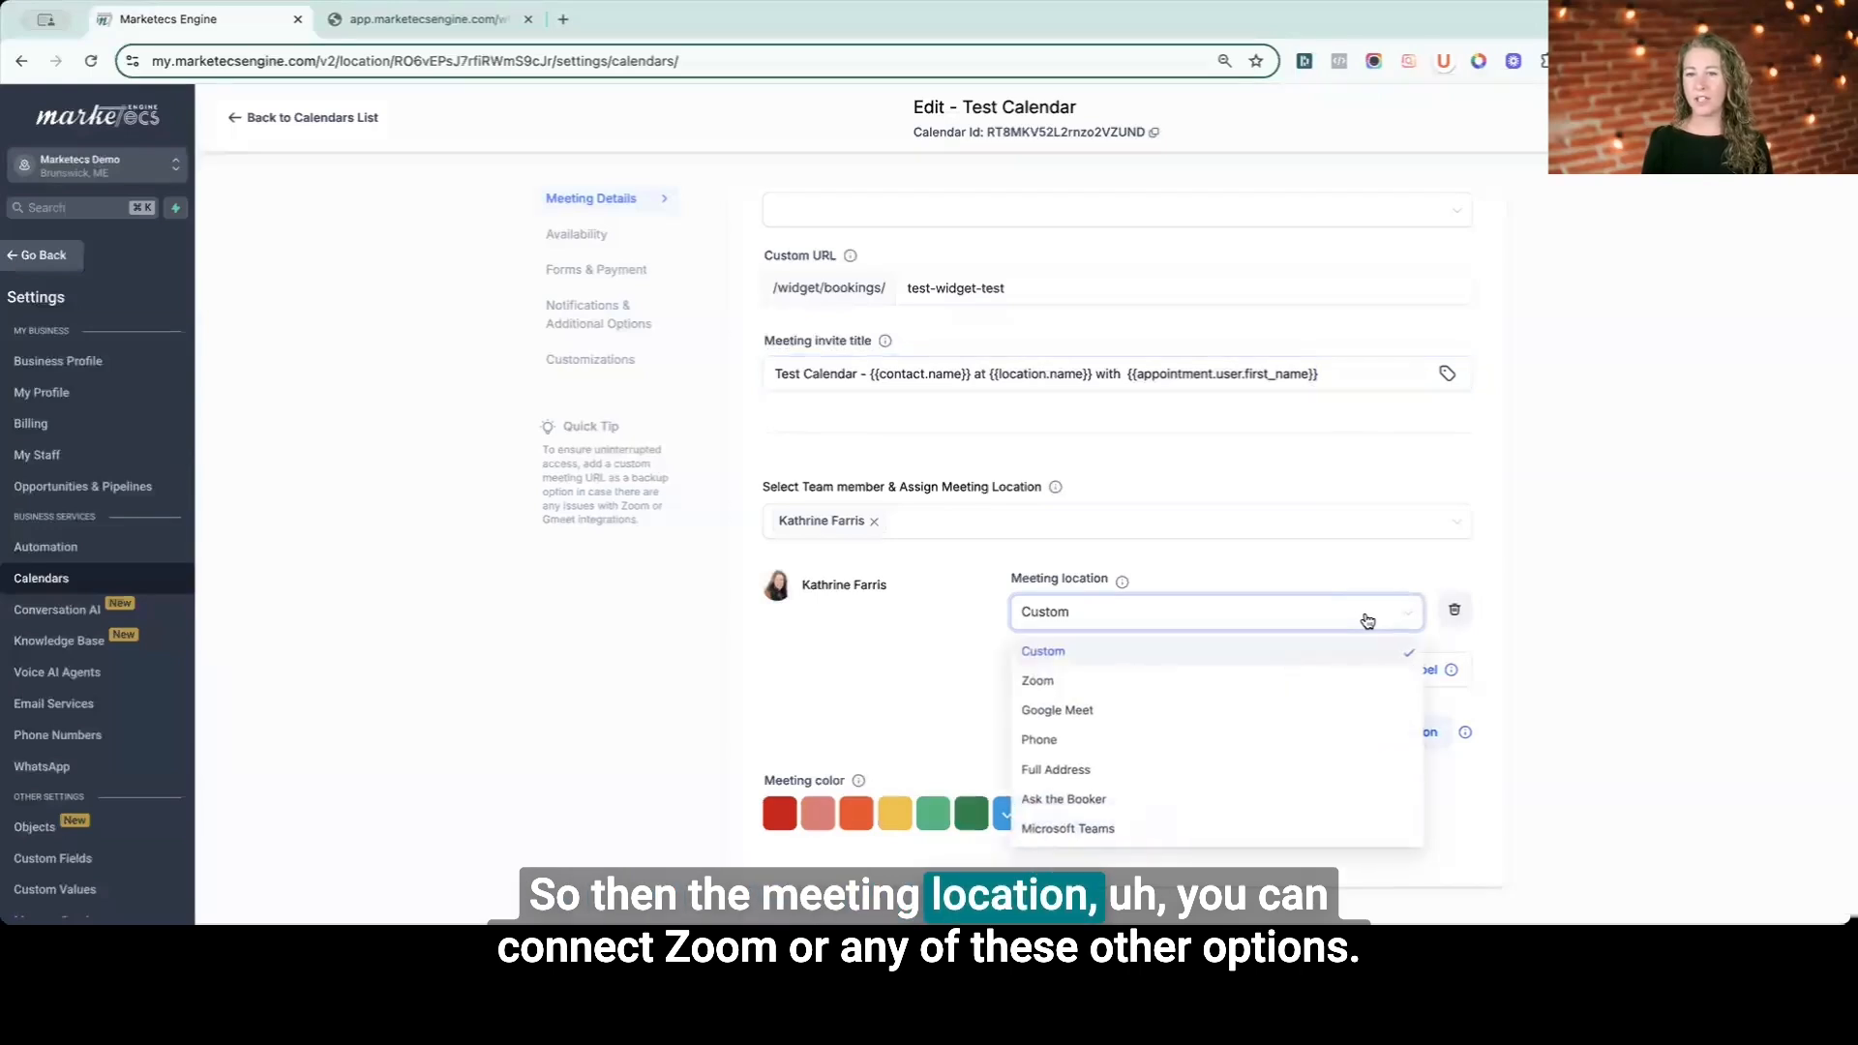
pyautogui.click(1044, 773)
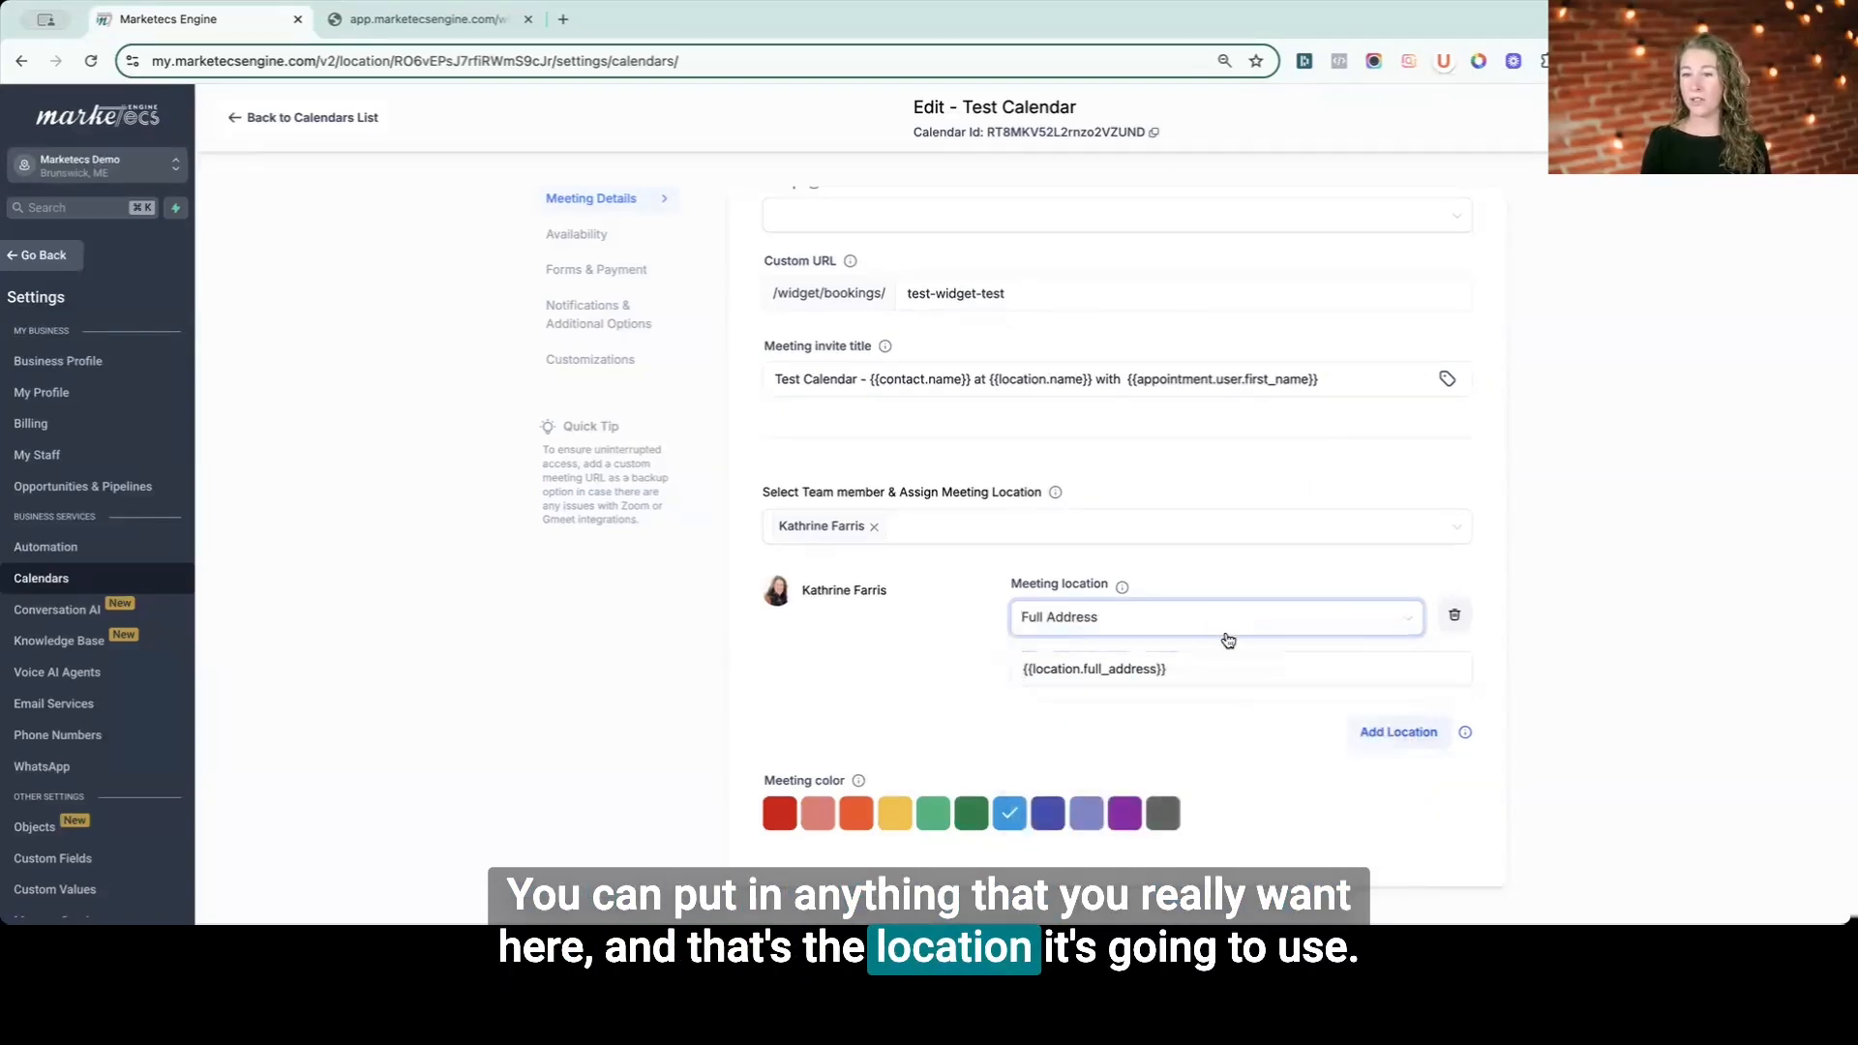
pyautogui.click(1145, 622)
pyautogui.click(1030, 662)
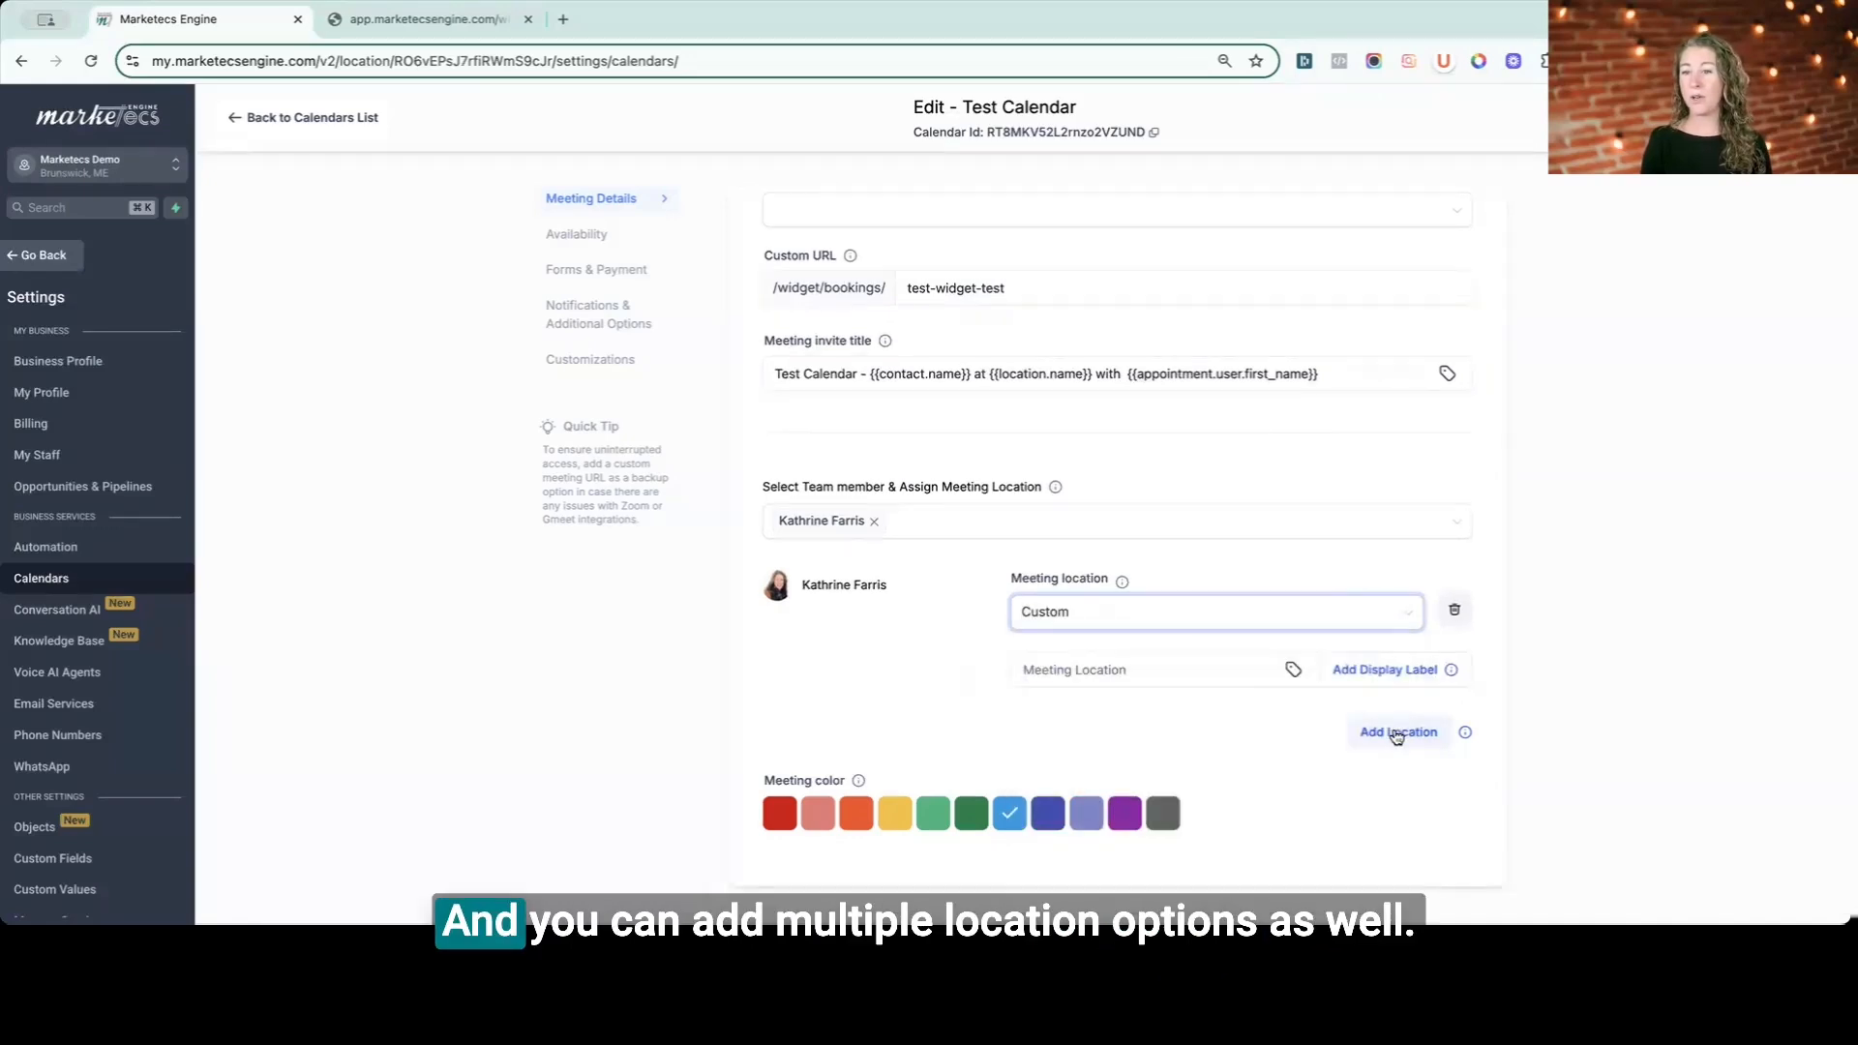
pyautogui.click(1398, 733)
pyautogui.click(1099, 737)
pyautogui.click(1040, 546)
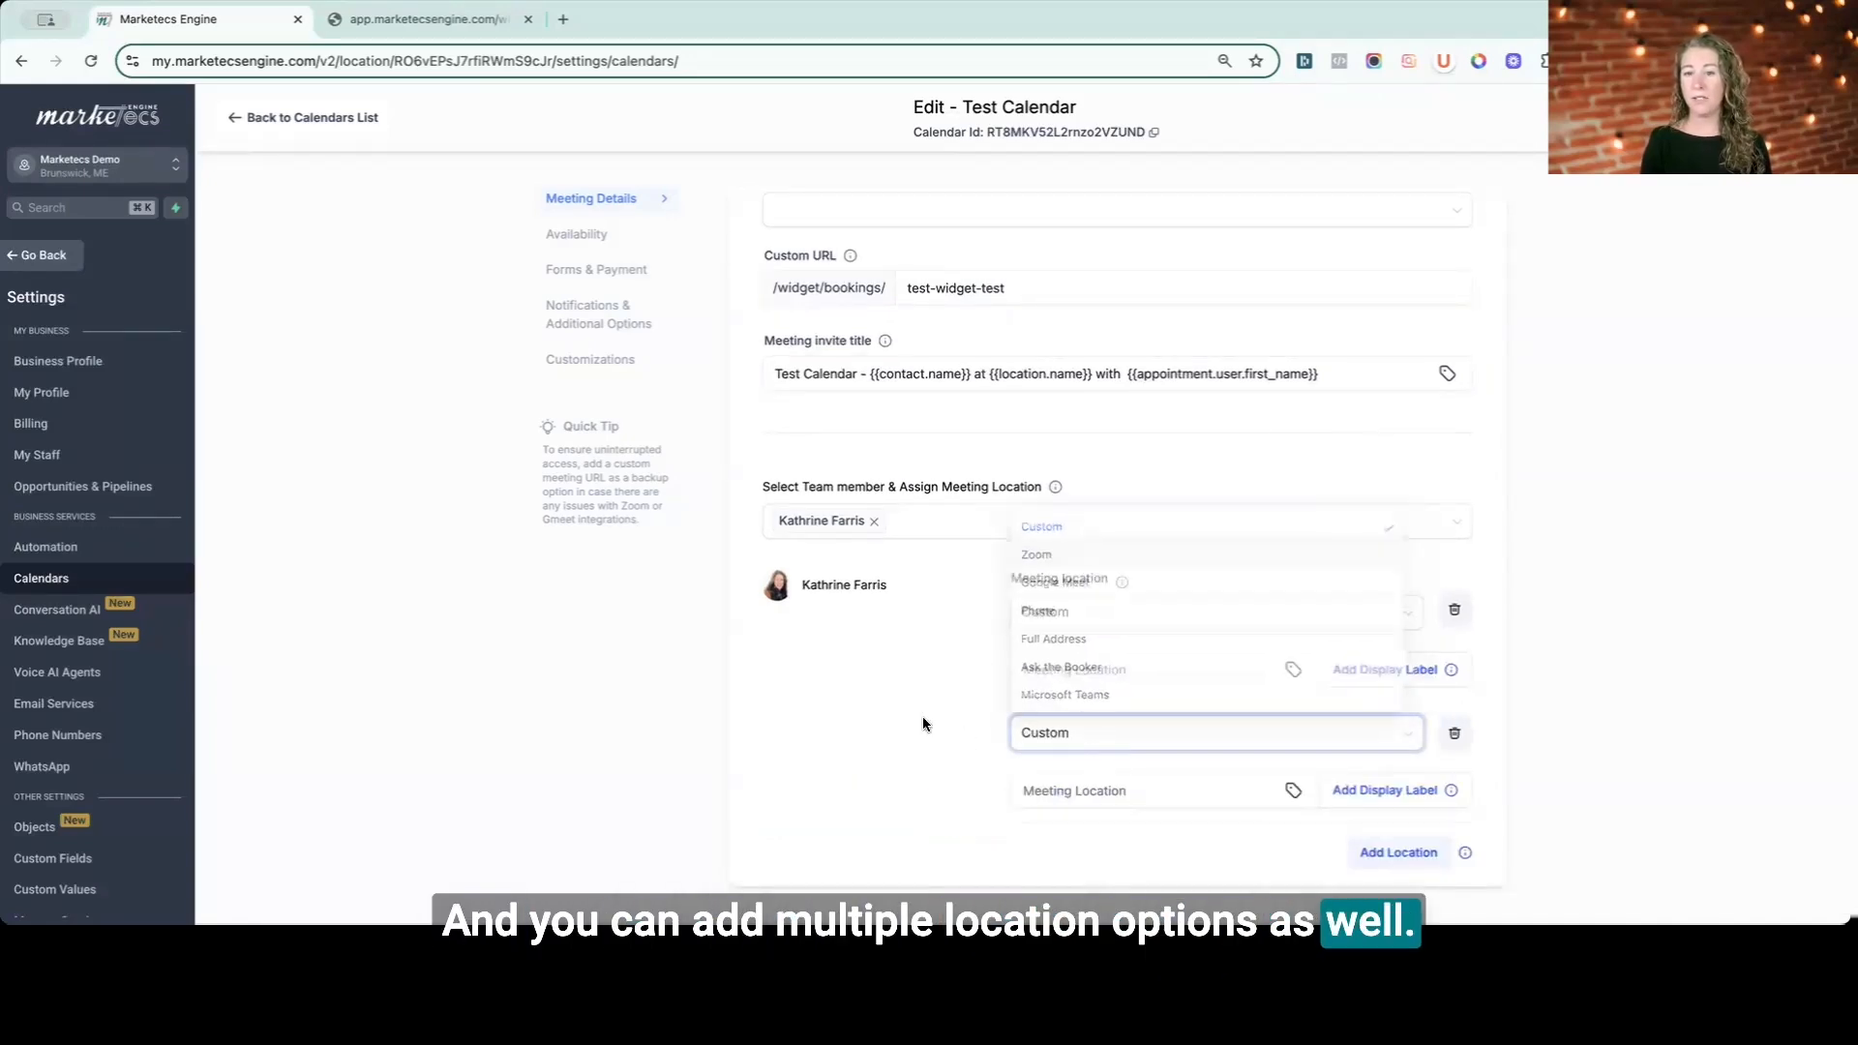
pyautogui.click(1104, 744)
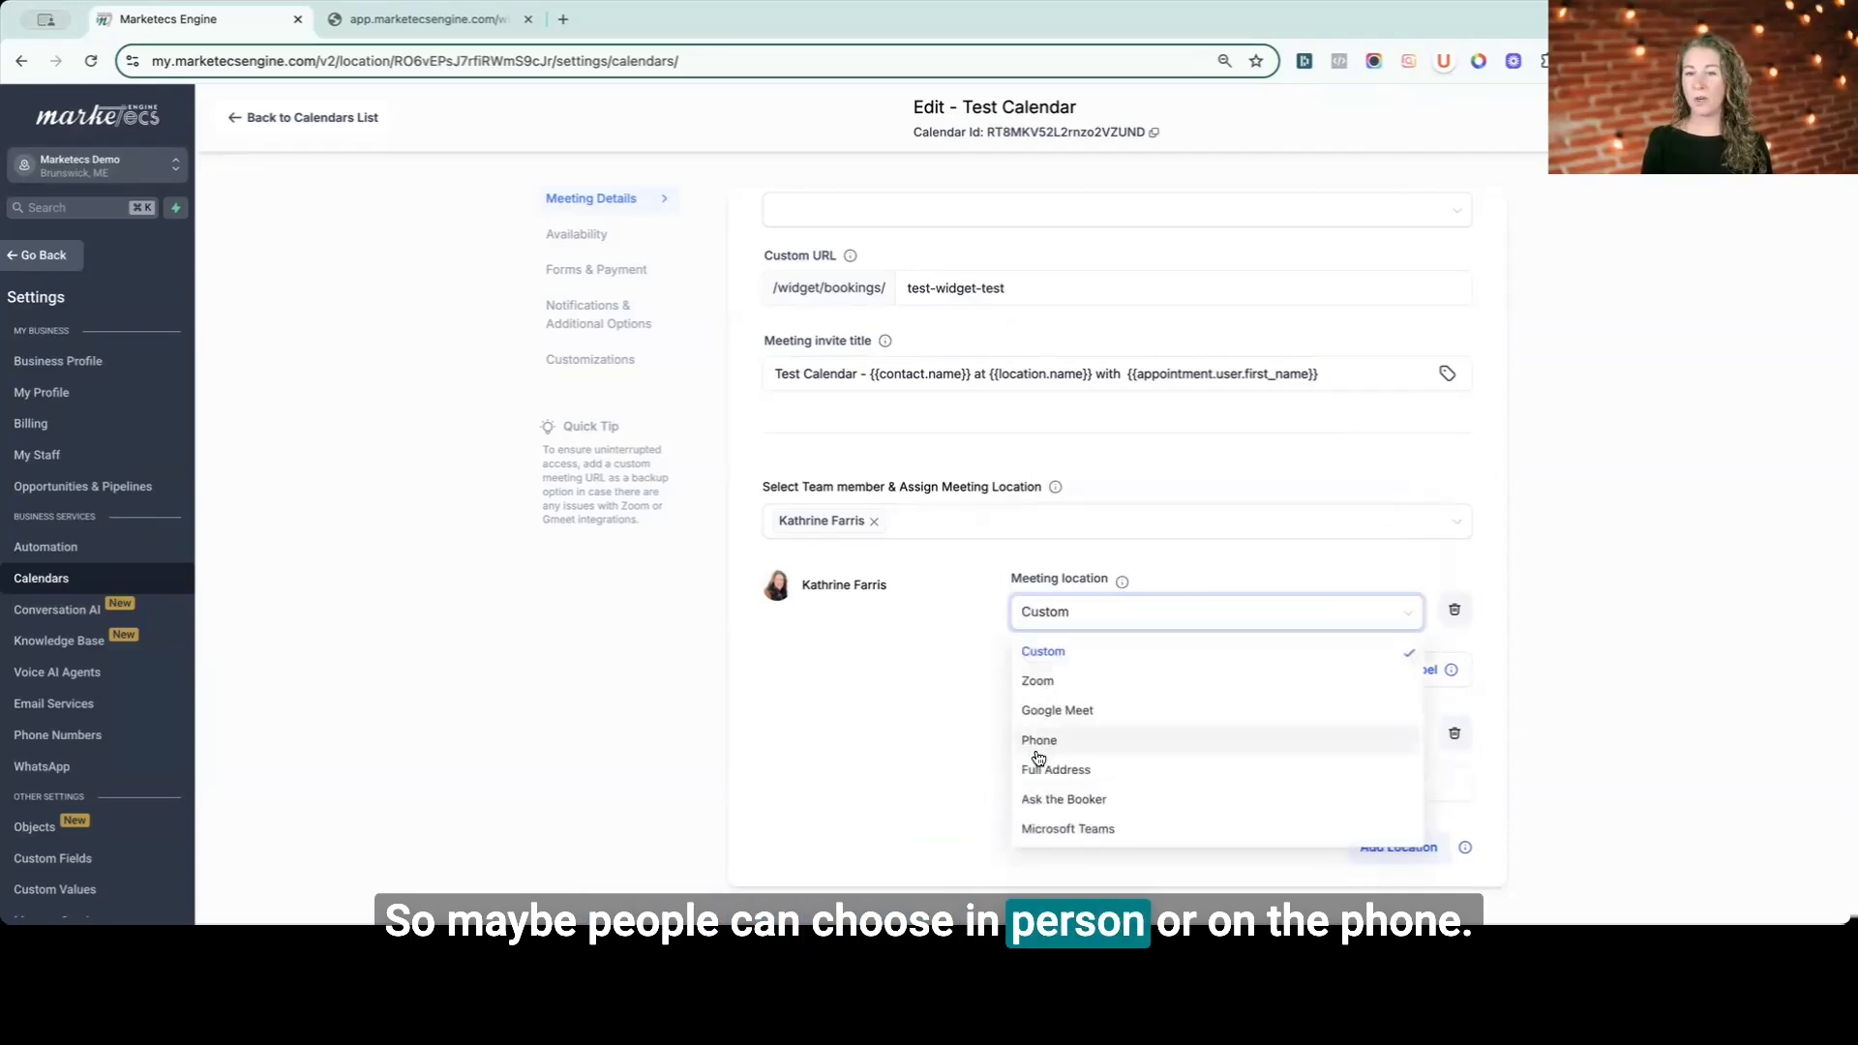
pyautogui.click(1038, 777)
# - Save the meeting details and go to the Availability section
pyautogui.scroll(-2, 1094, 524)
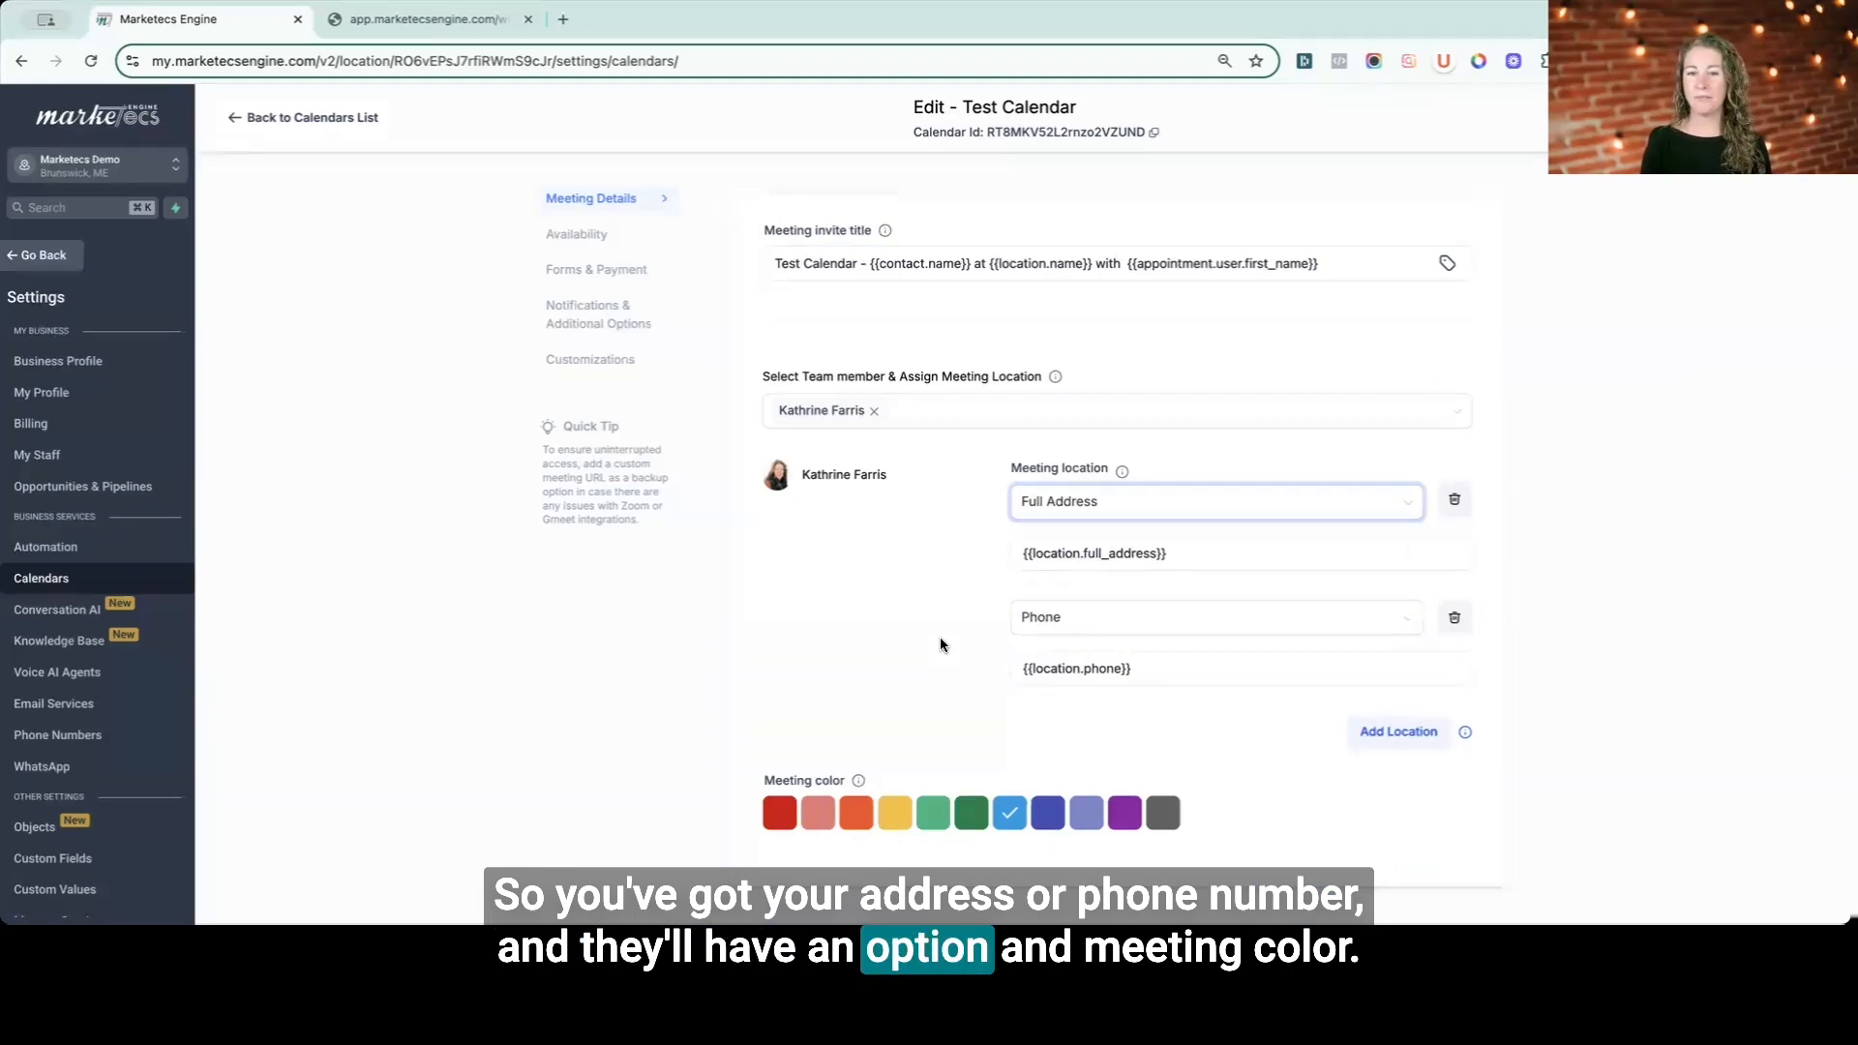
pyautogui.scroll(8, 1321, 828)
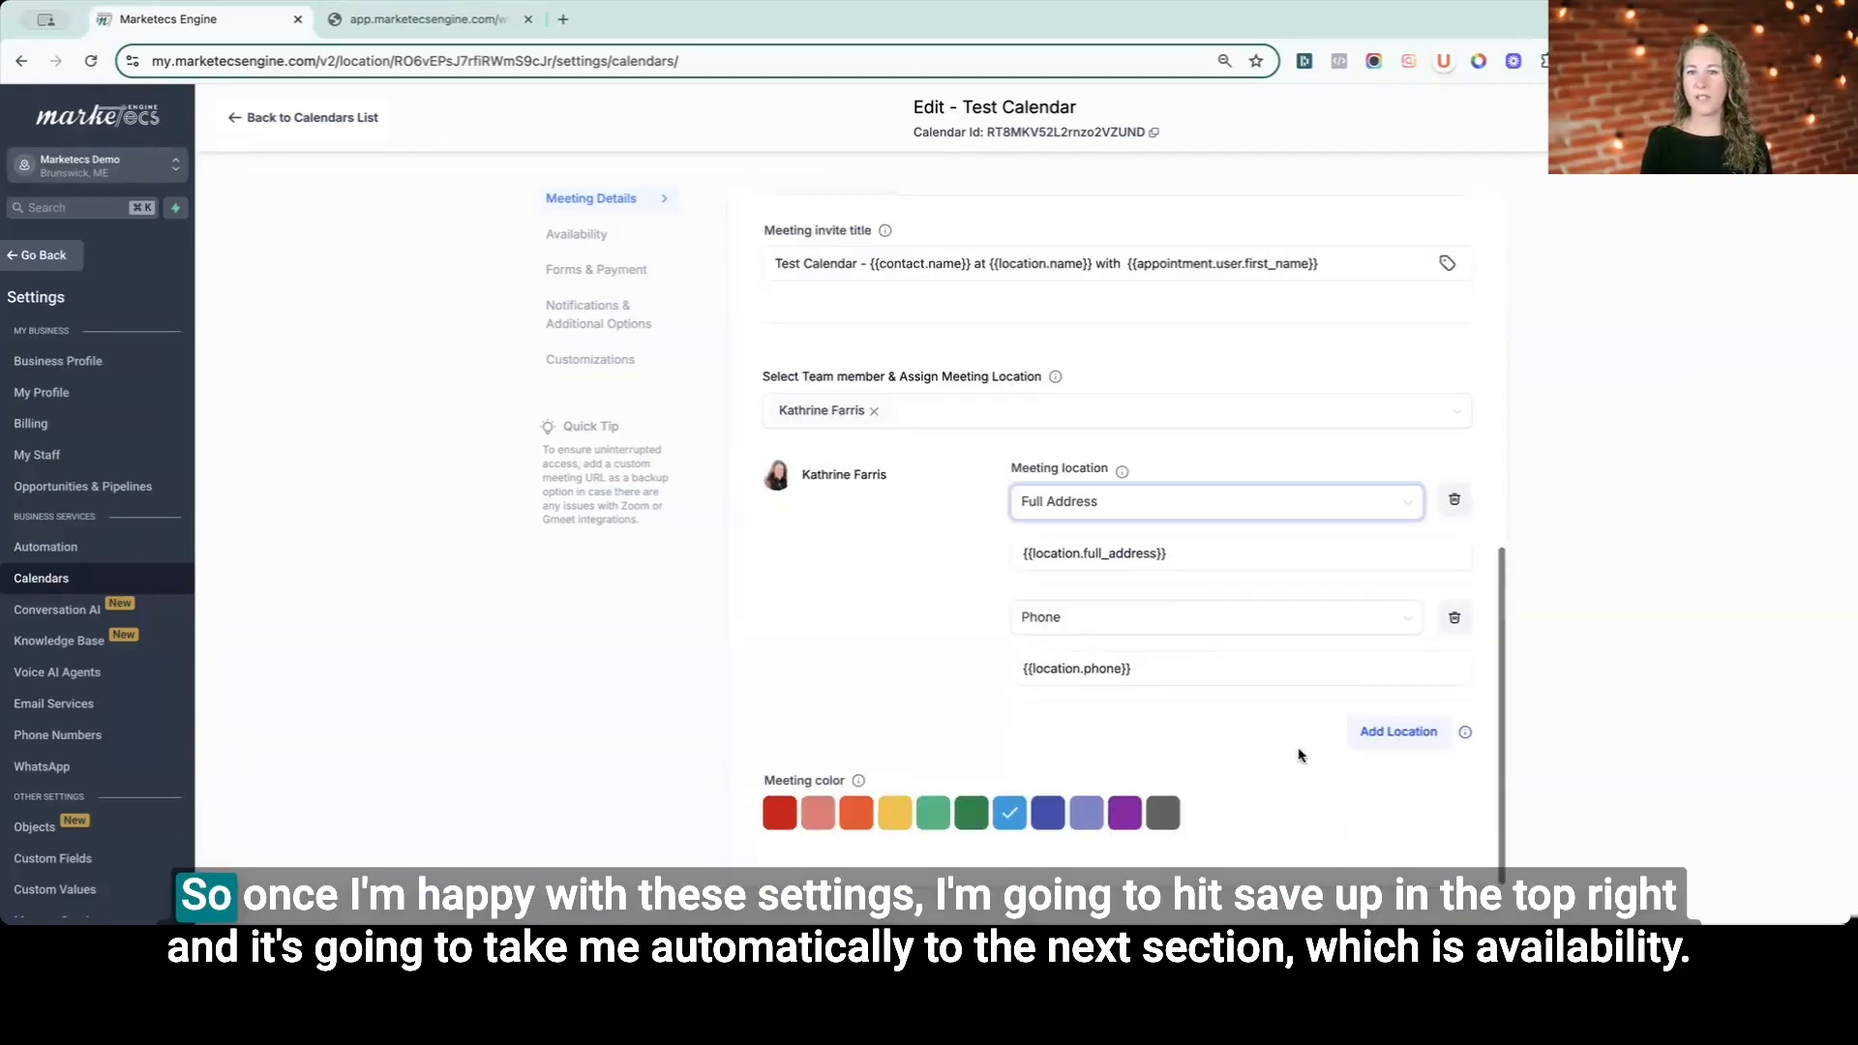
pyautogui.click(1796, 117)
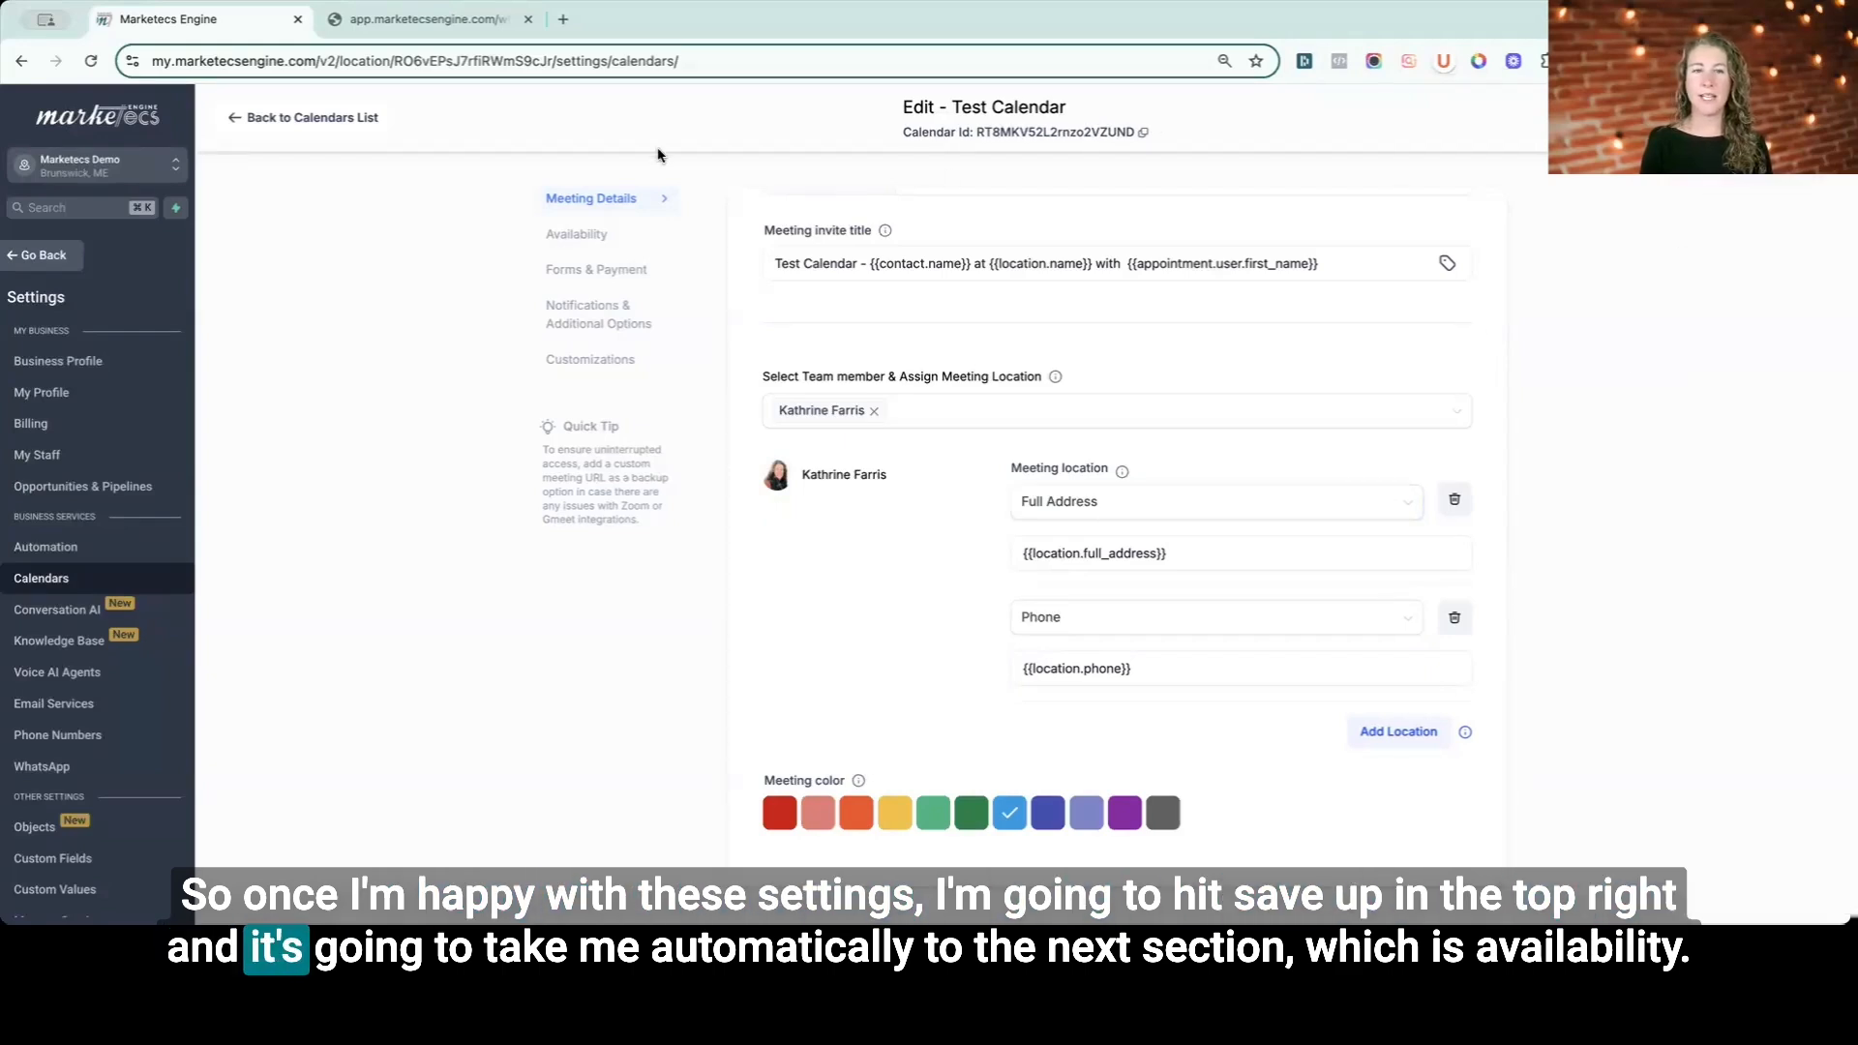
pyautogui.click(570, 245)
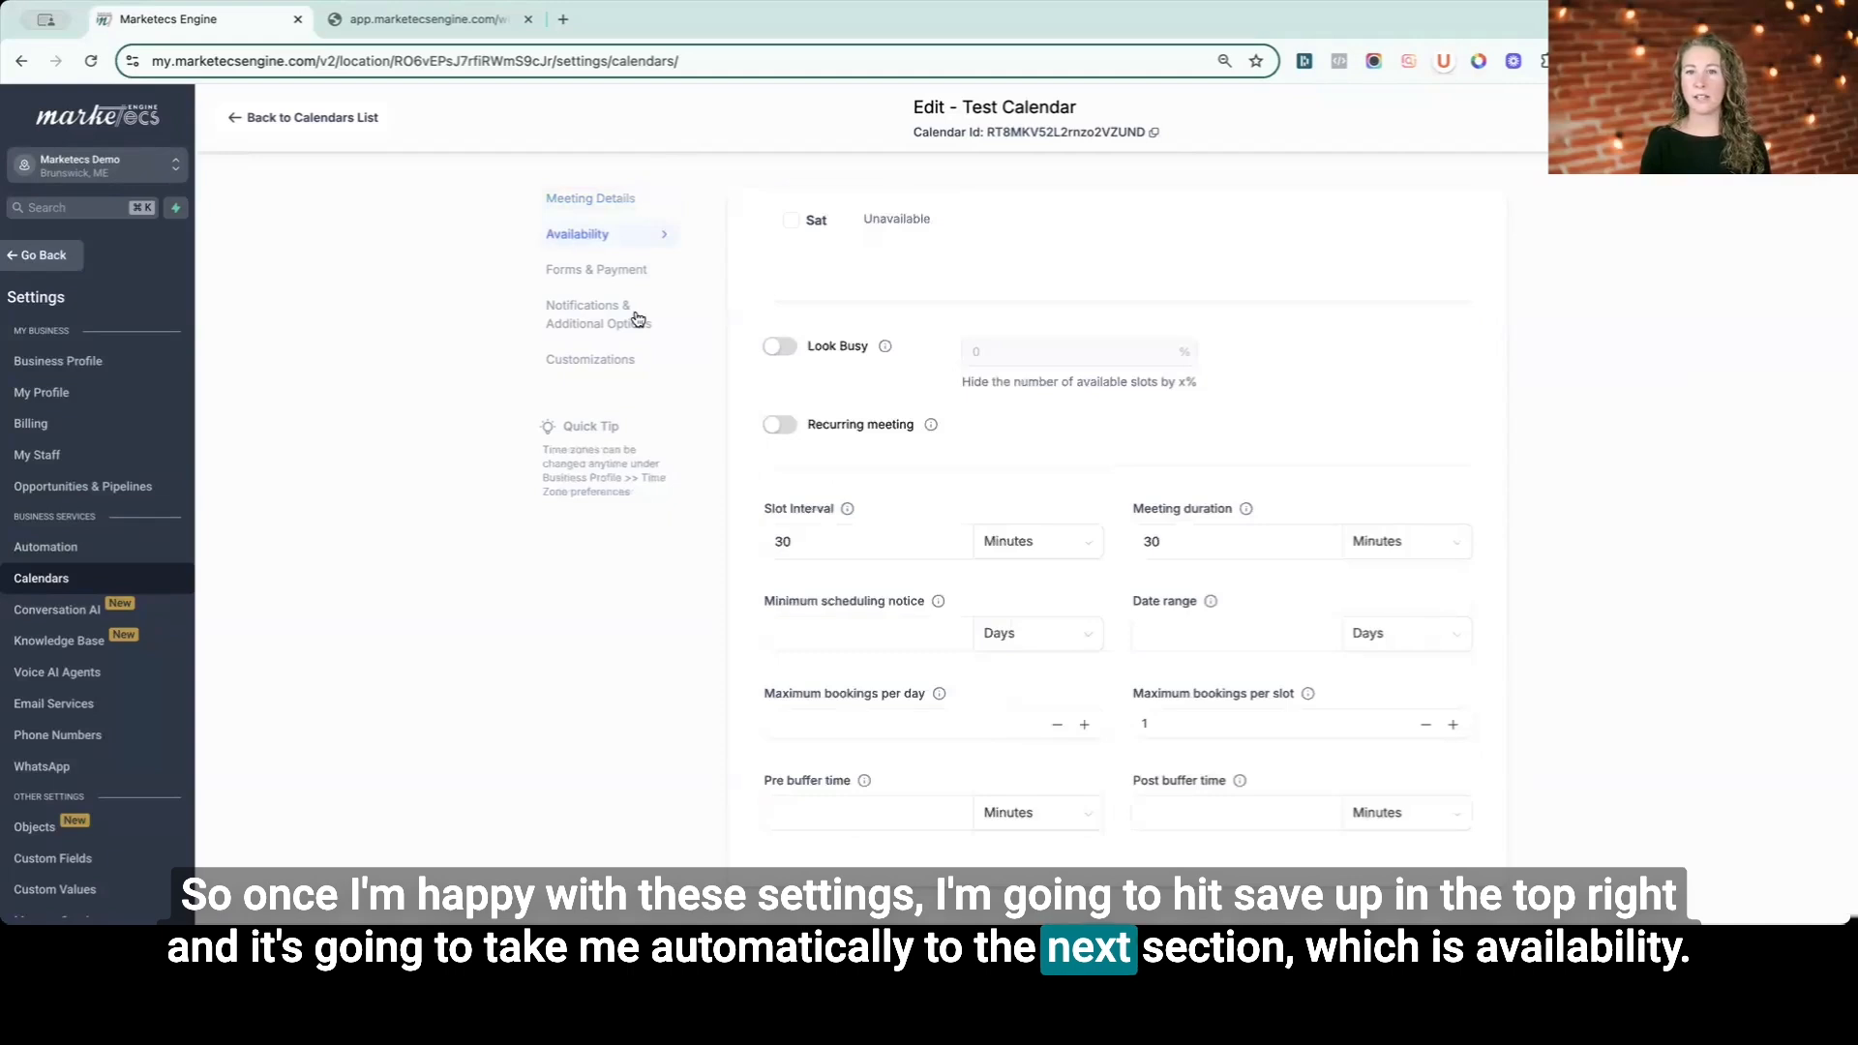
# - Enable Look Busy and set it to hide 50% of available slots
pyautogui.scroll(5, 977, 388)
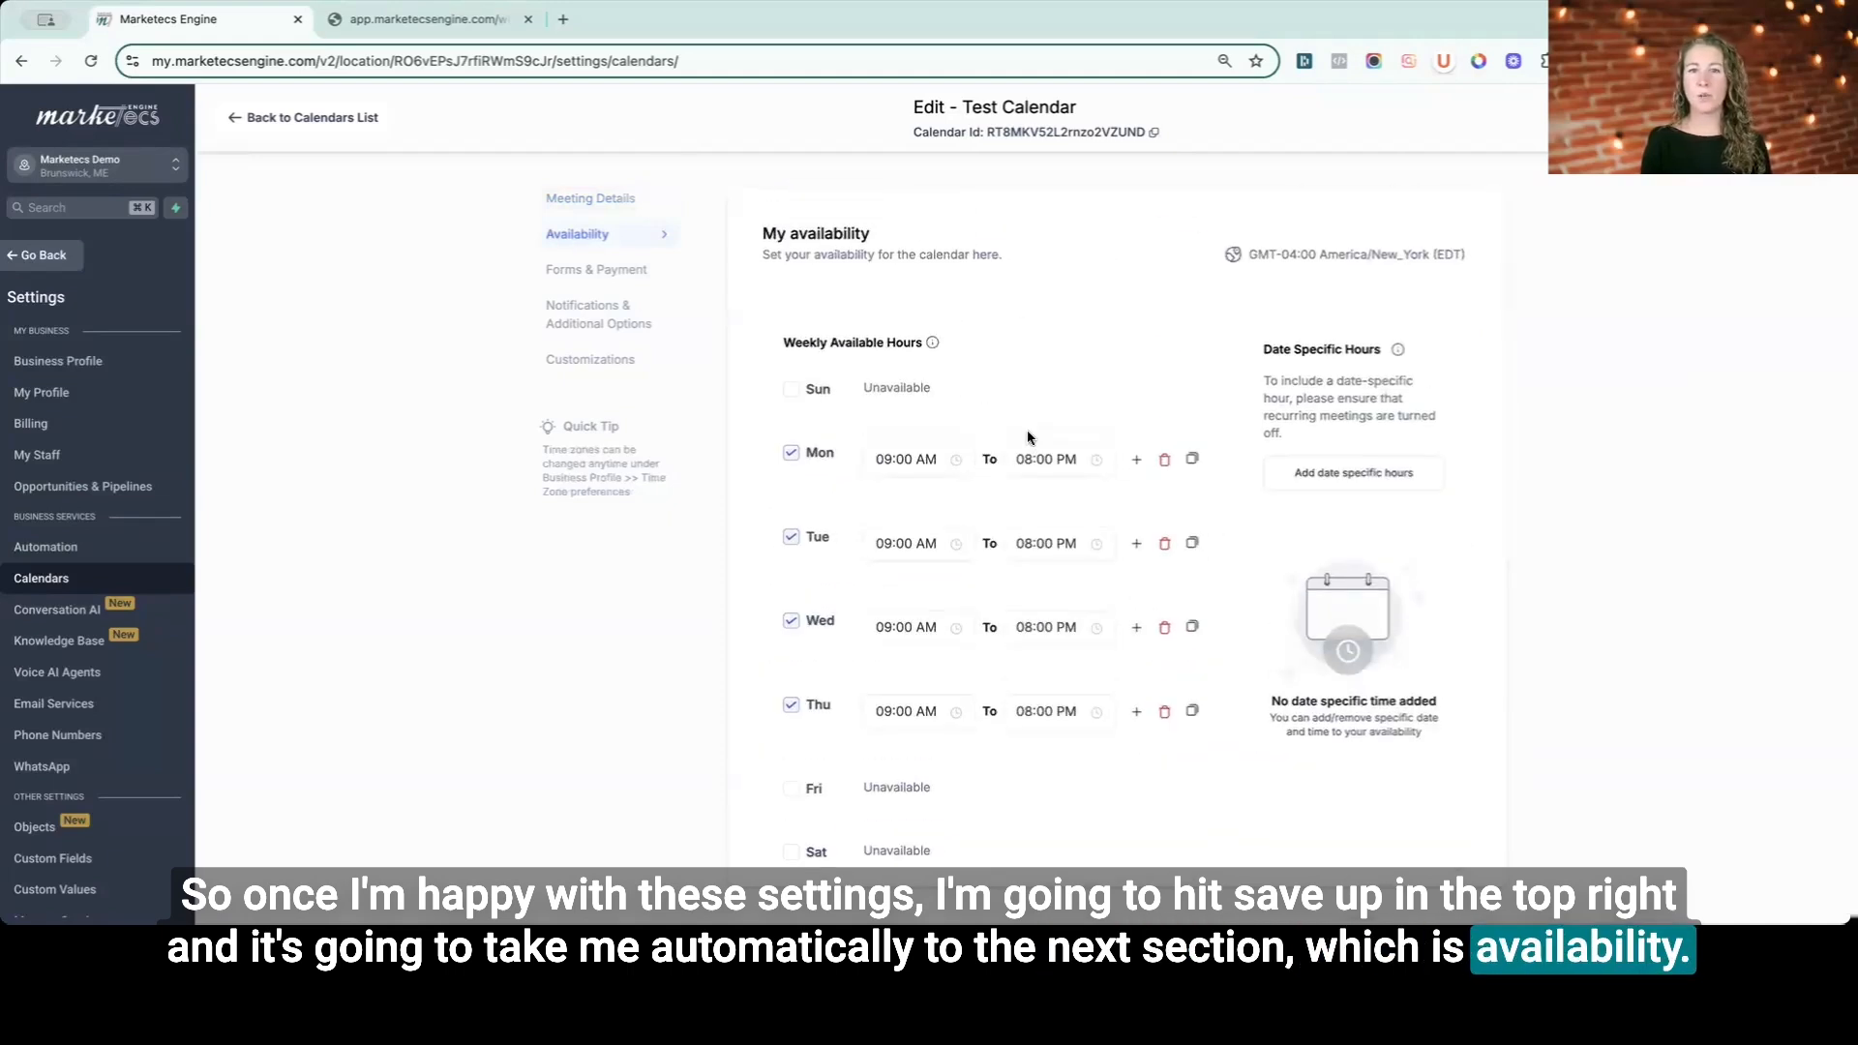
pyautogui.scroll(-1, 1028, 436)
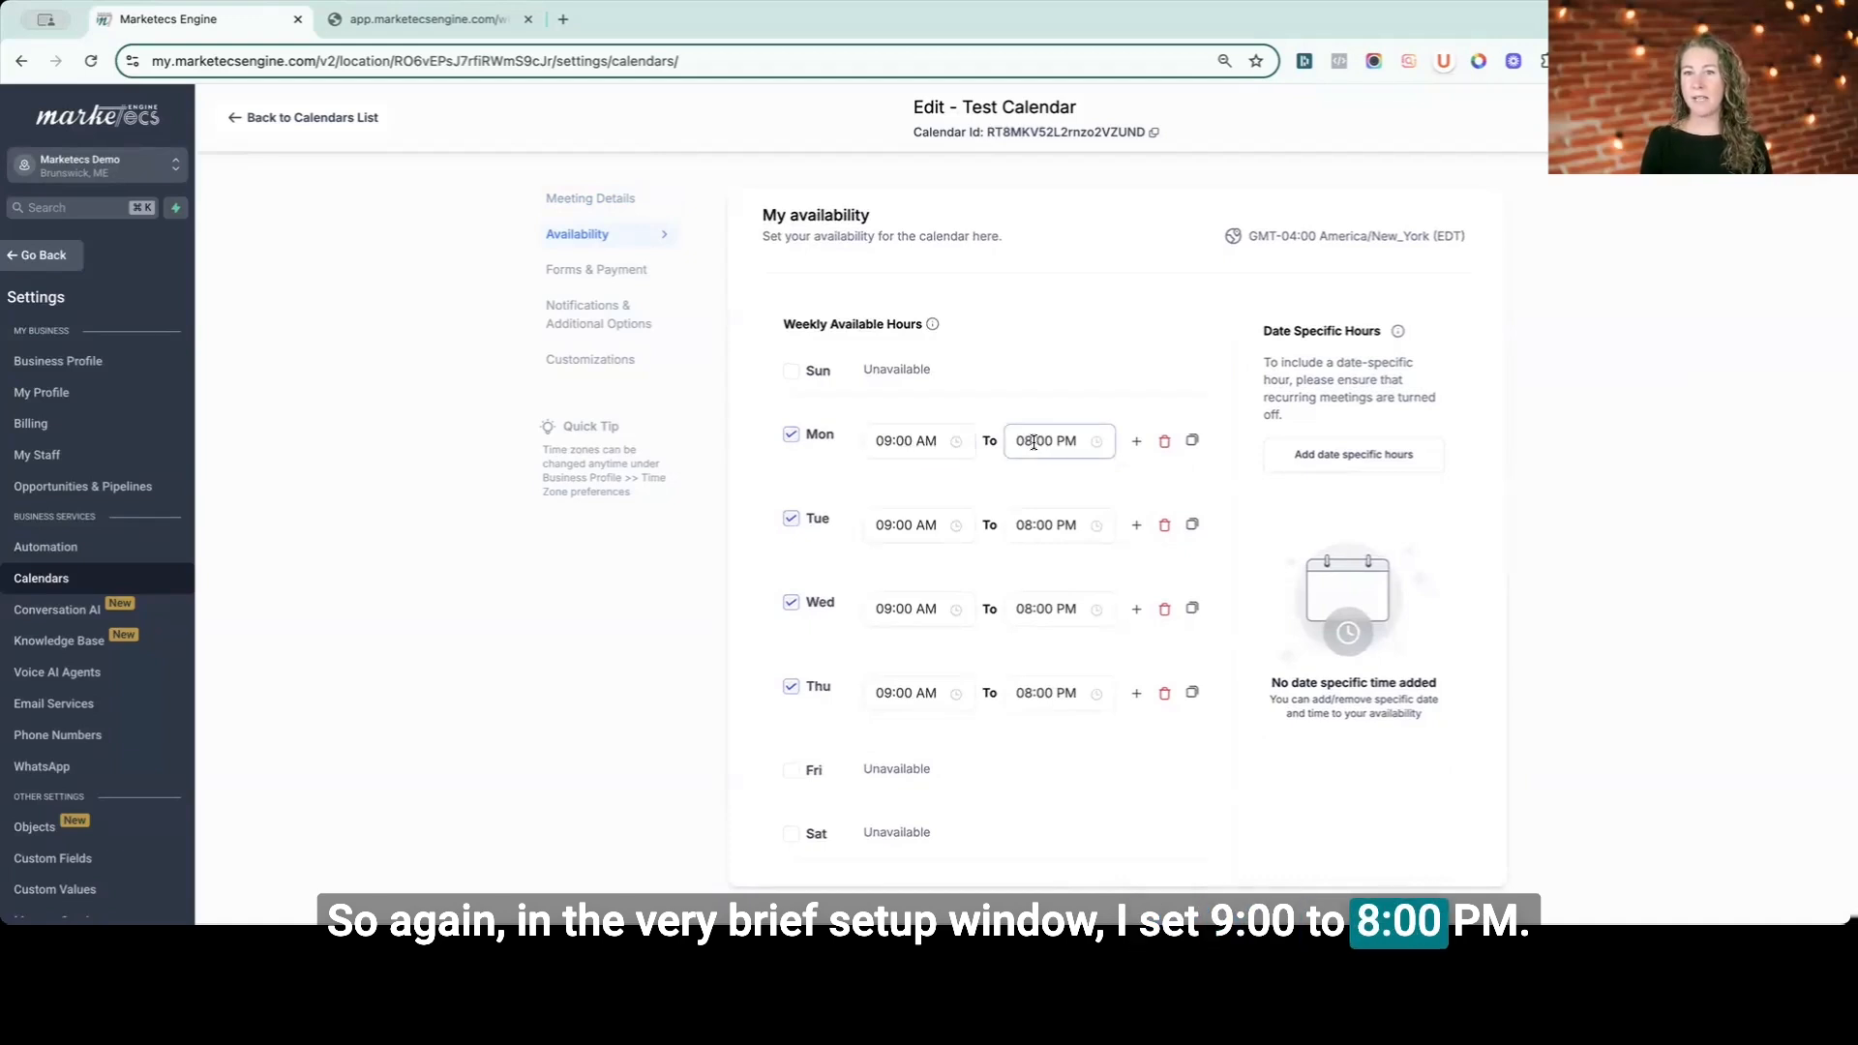
pyautogui.scroll(-10, 1033, 442)
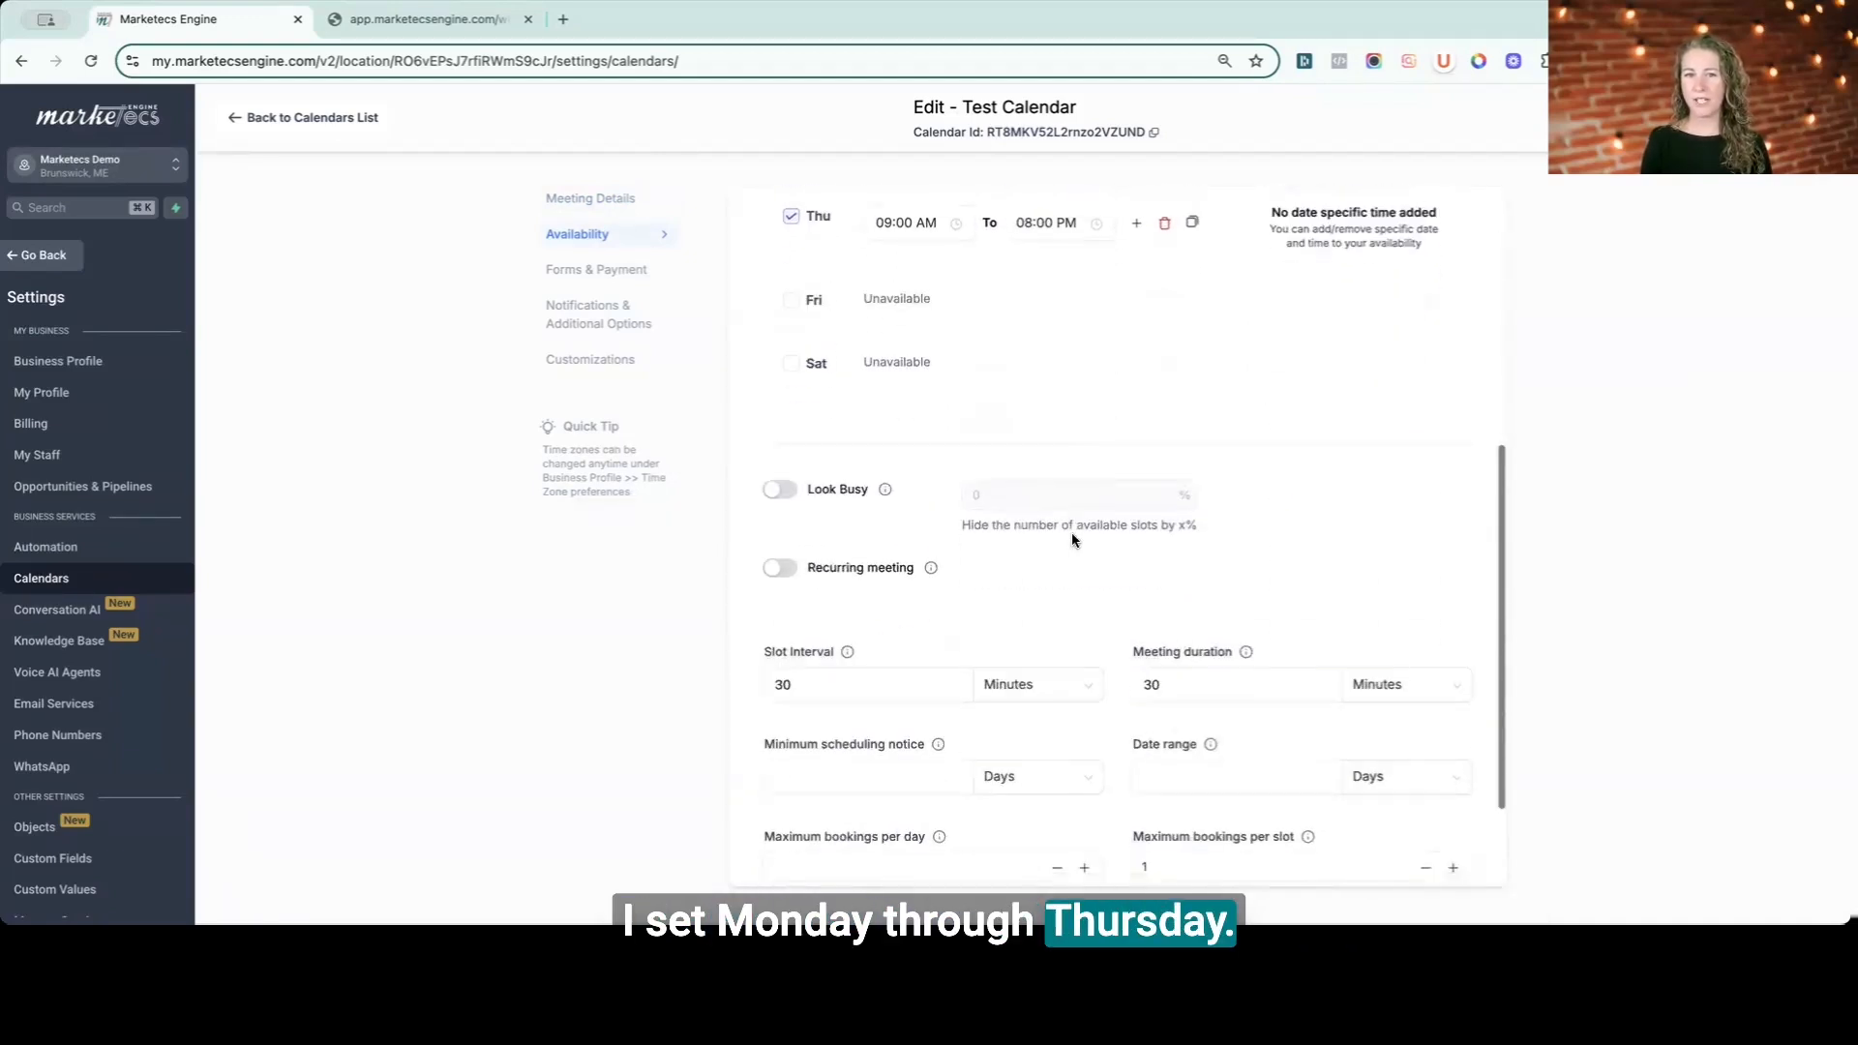
pyautogui.scroll(7, 996, 382)
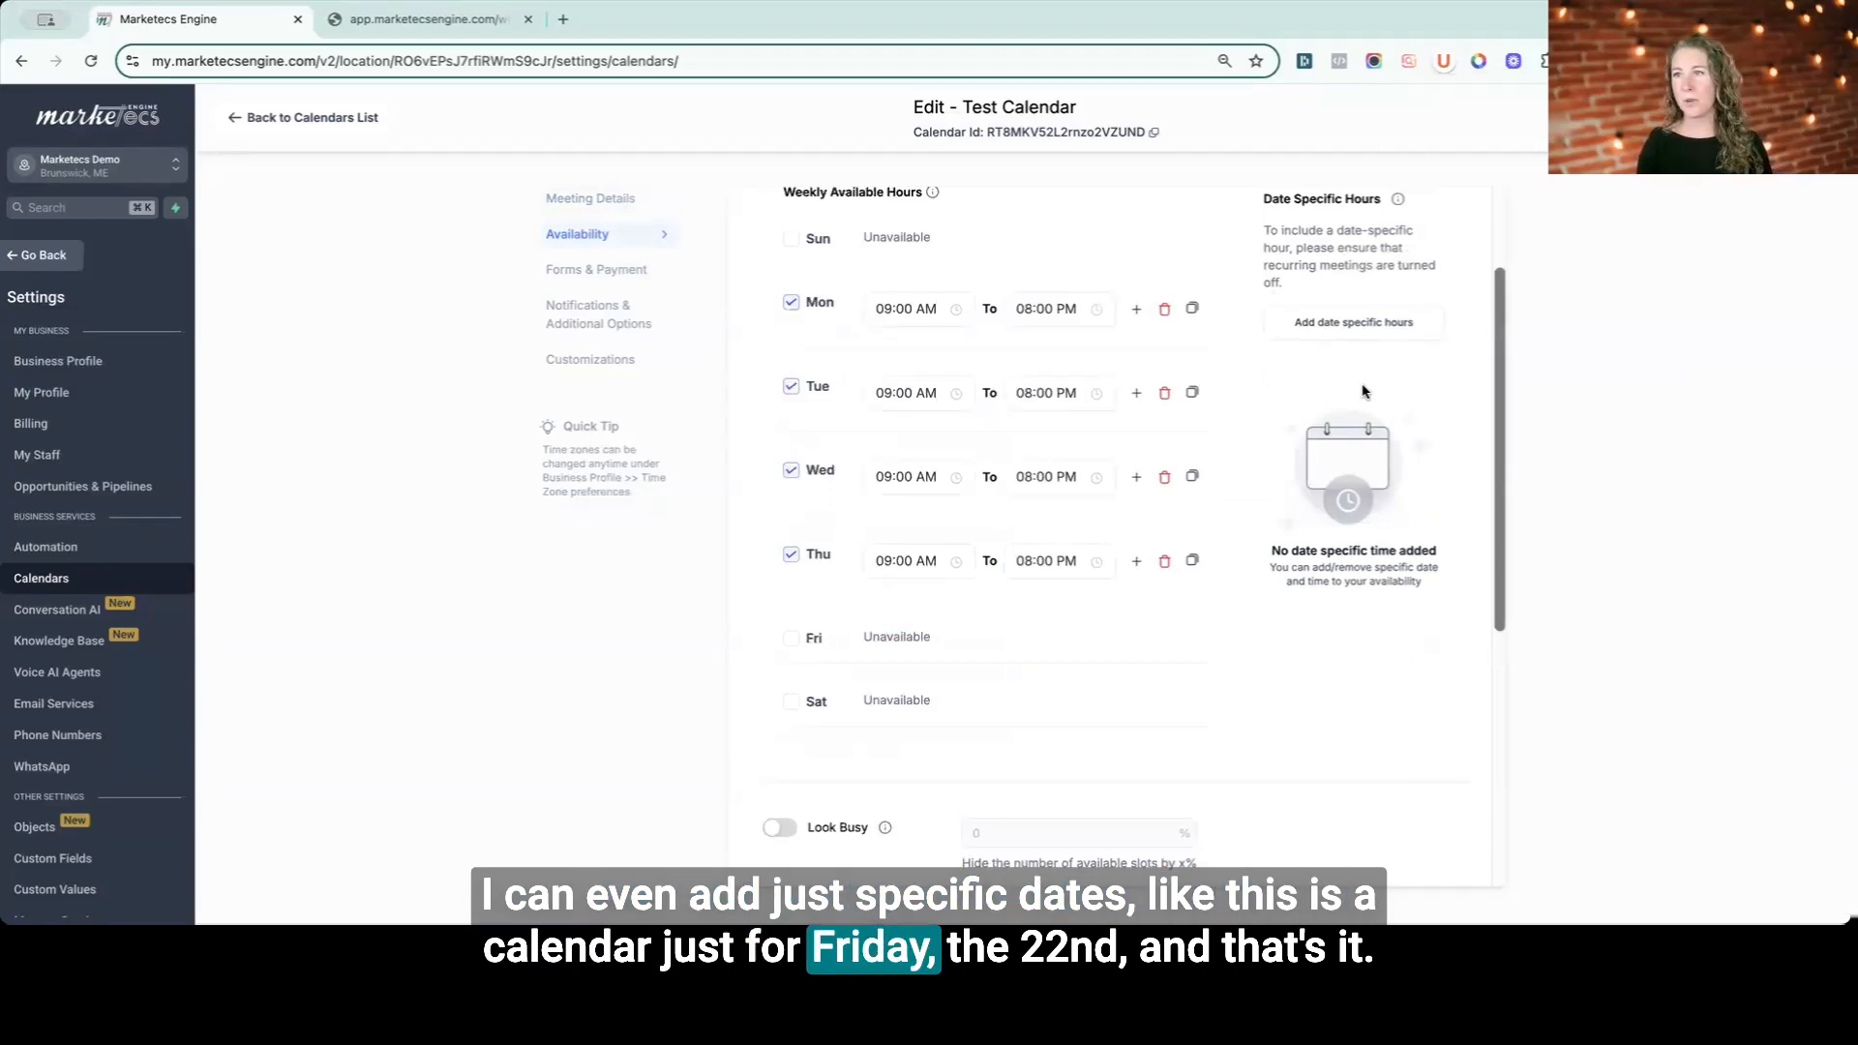
pyautogui.scroll(-5, 844, 503)
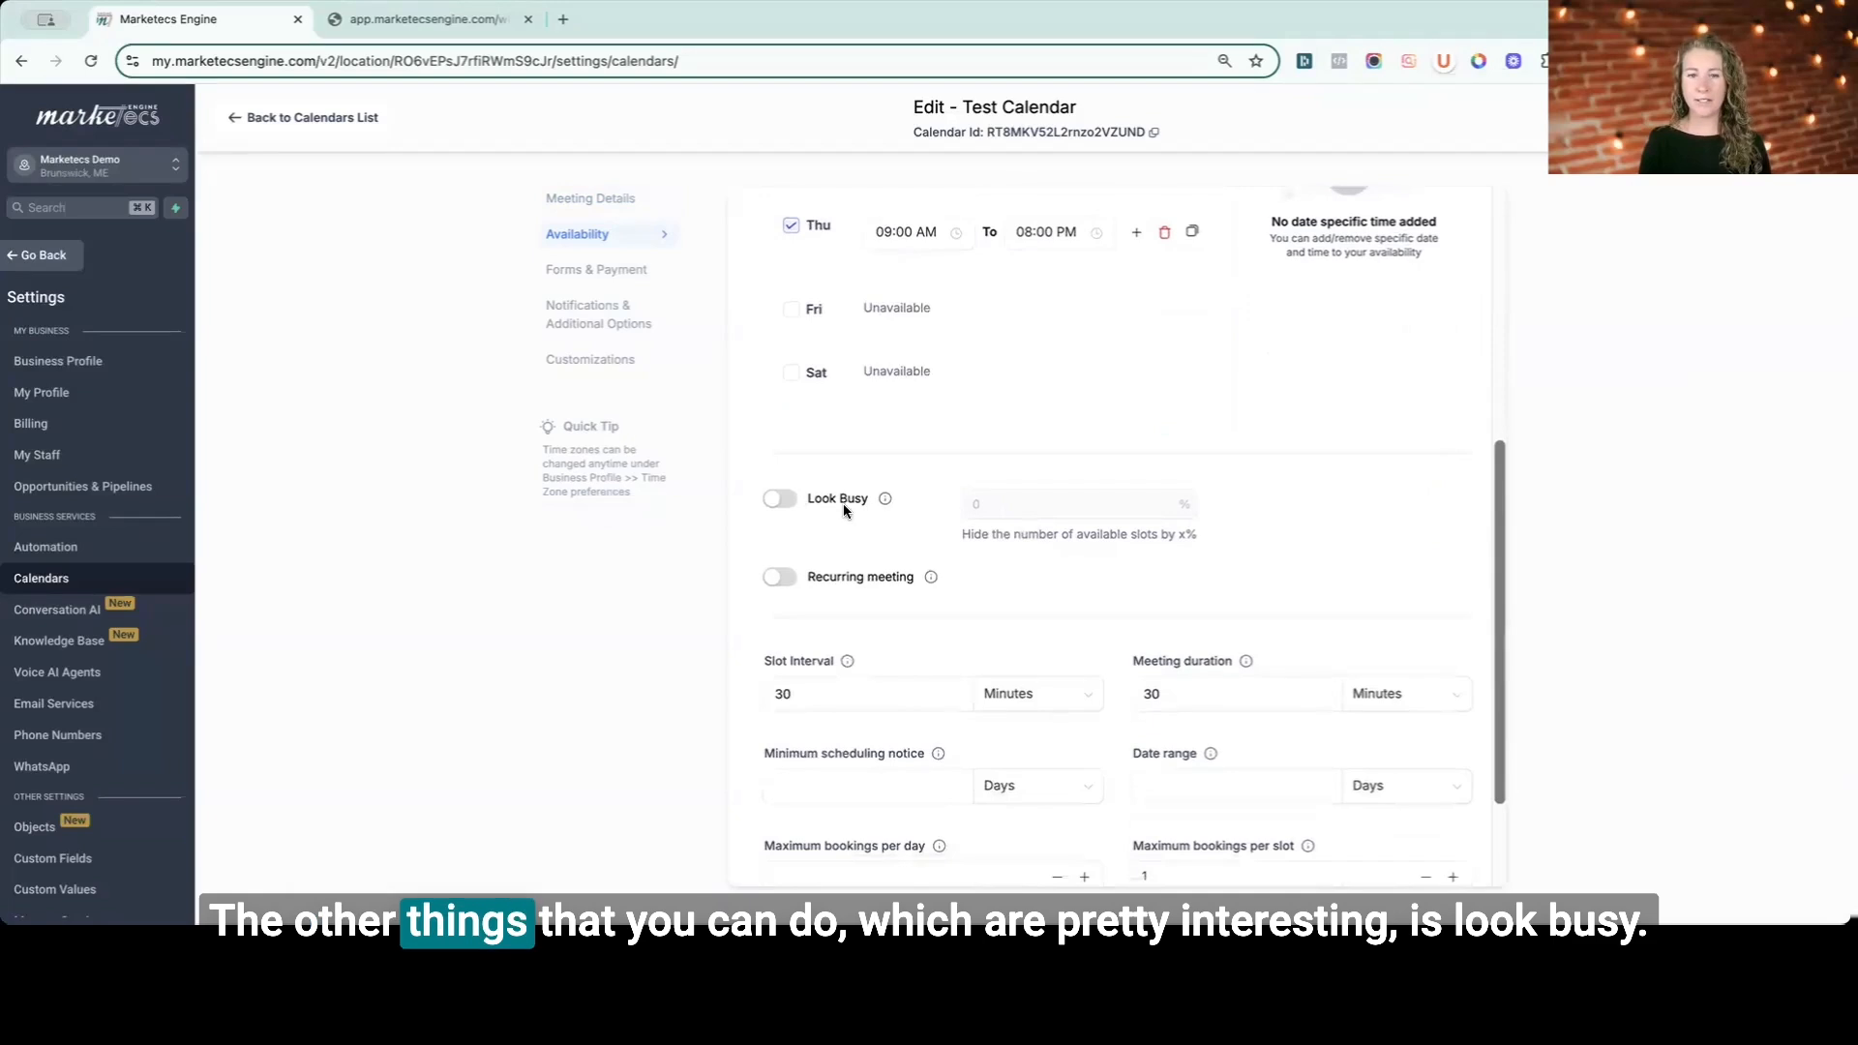
pyautogui.scroll(-3, 844, 503)
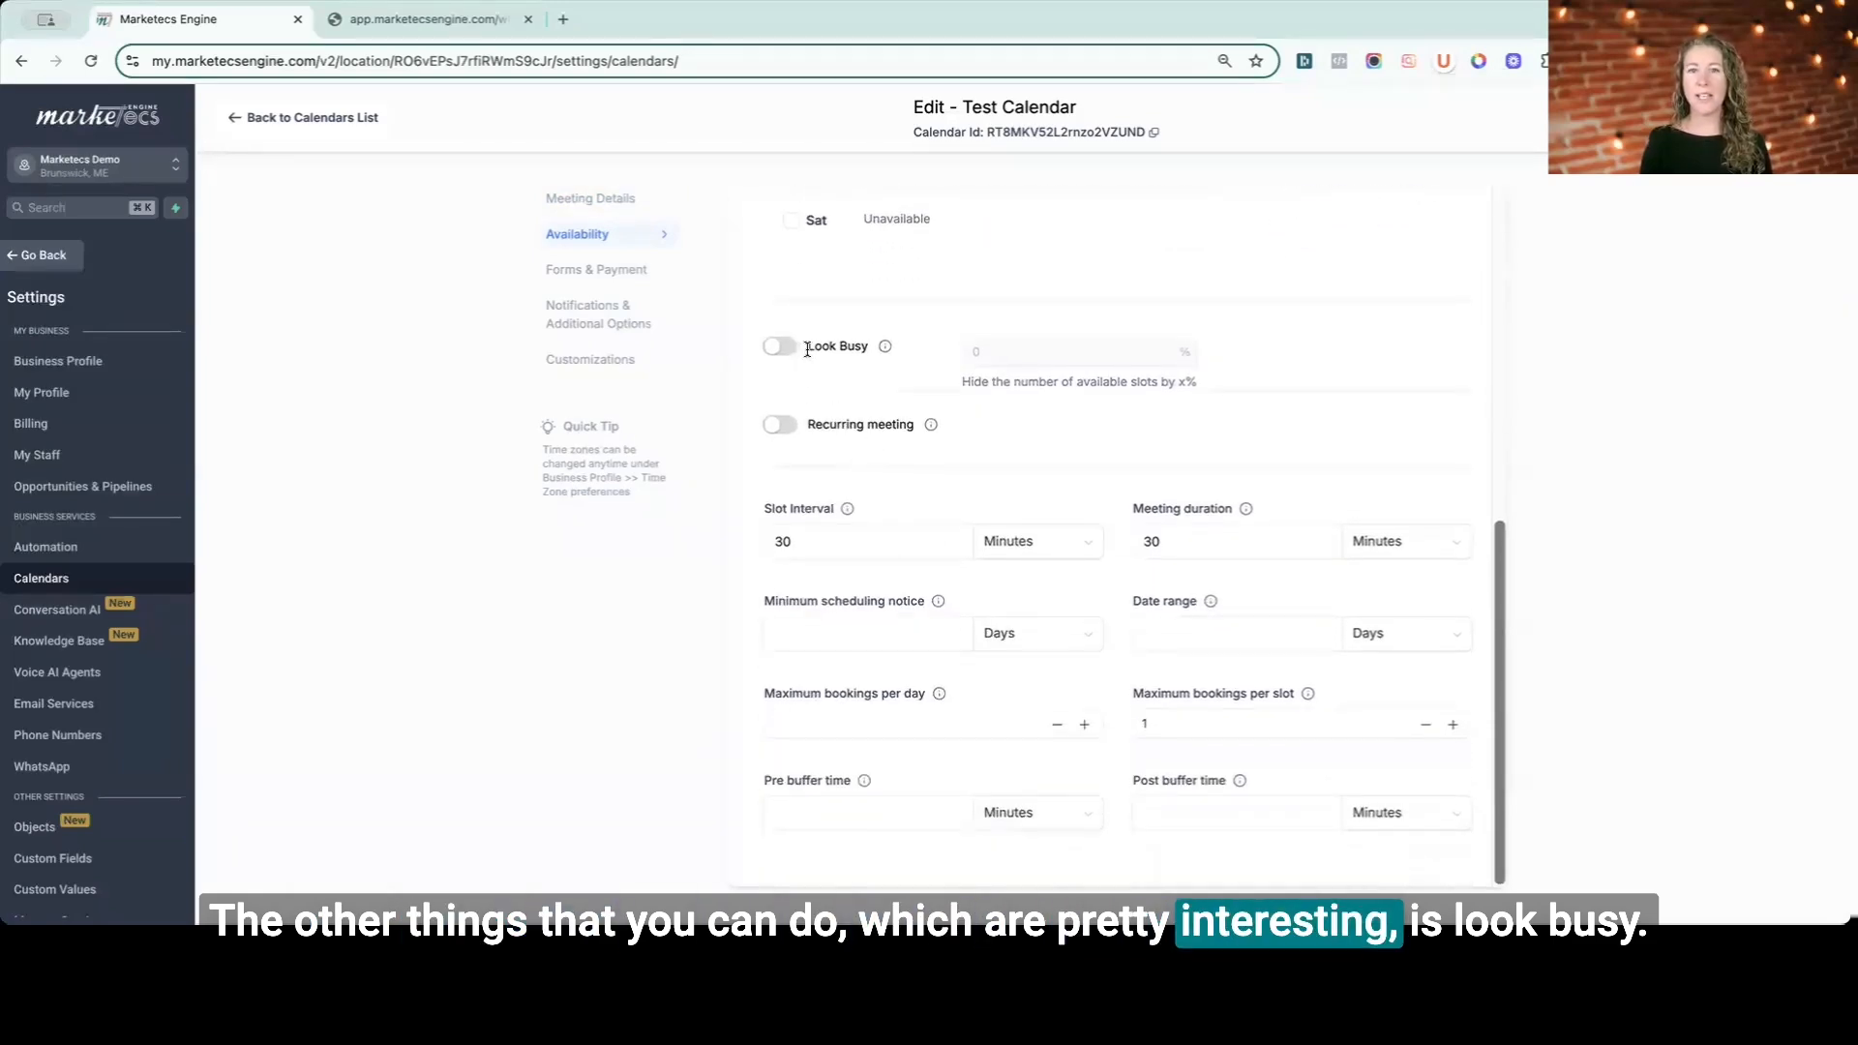
pyautogui.moveTo(886, 351)
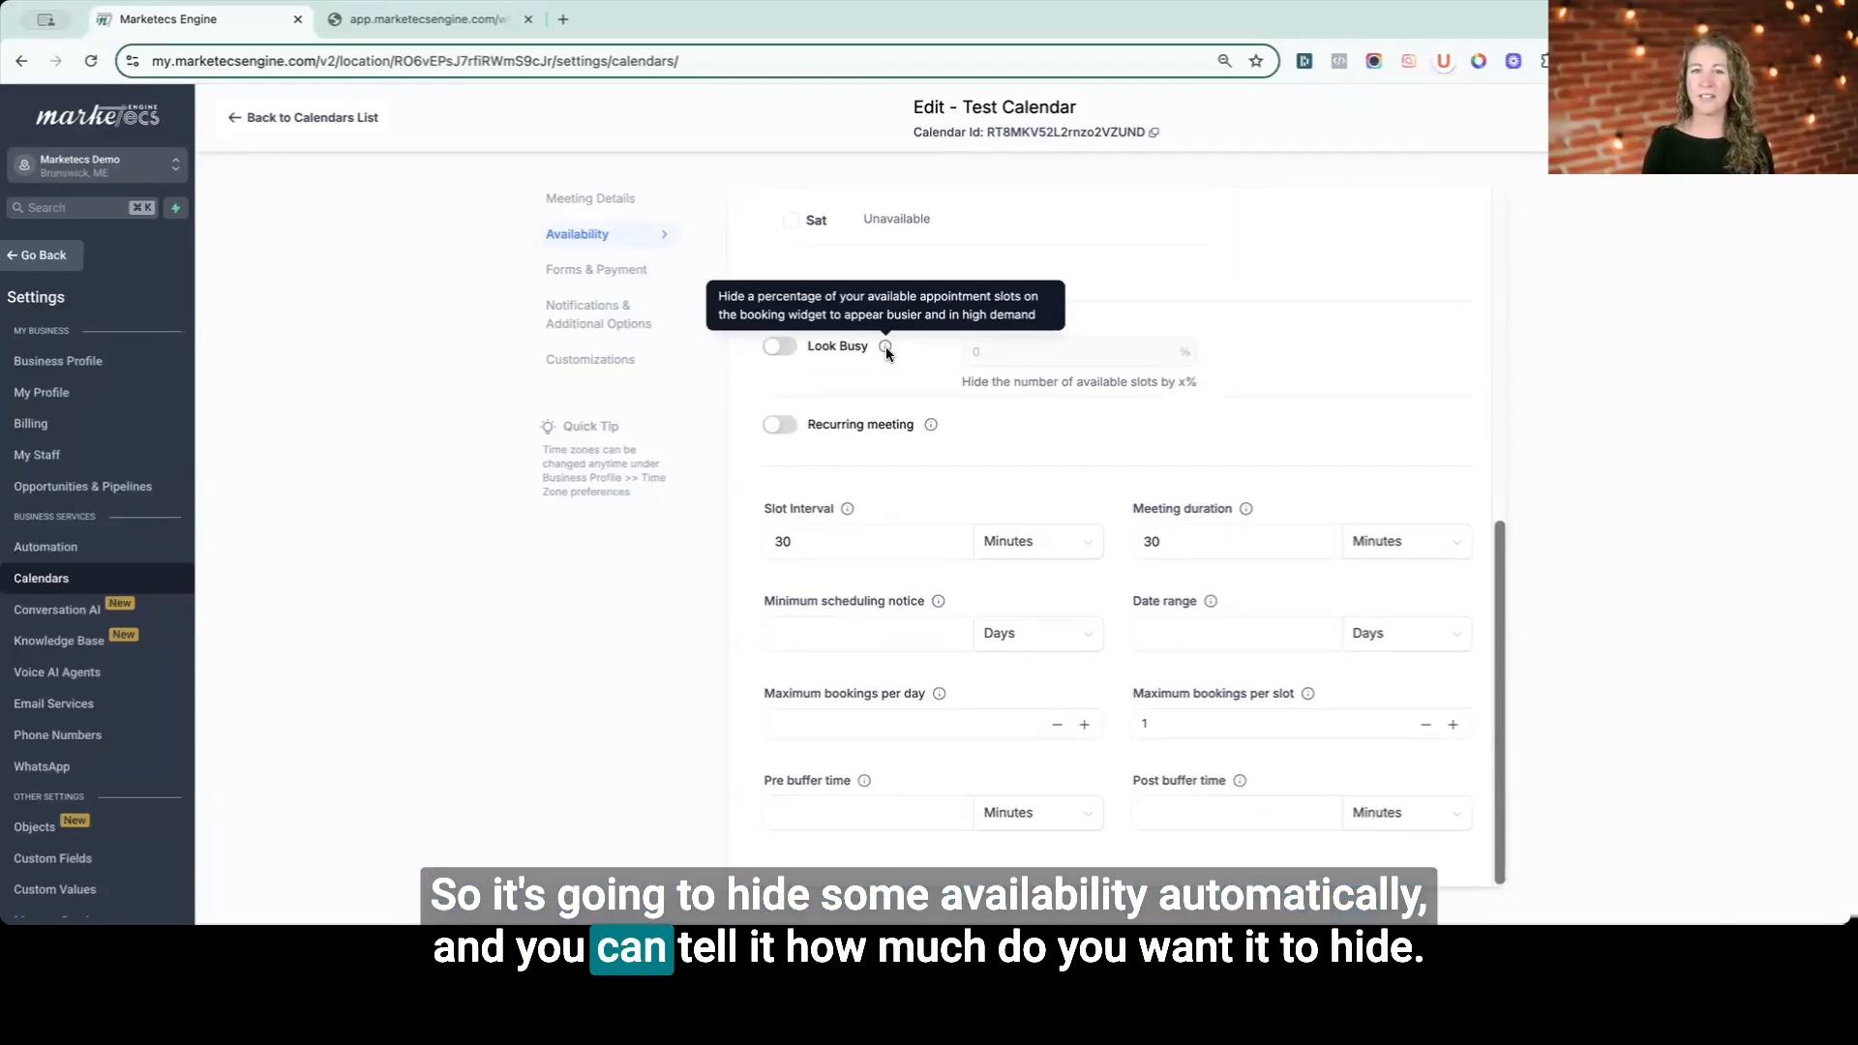
pyautogui.click(786, 346)
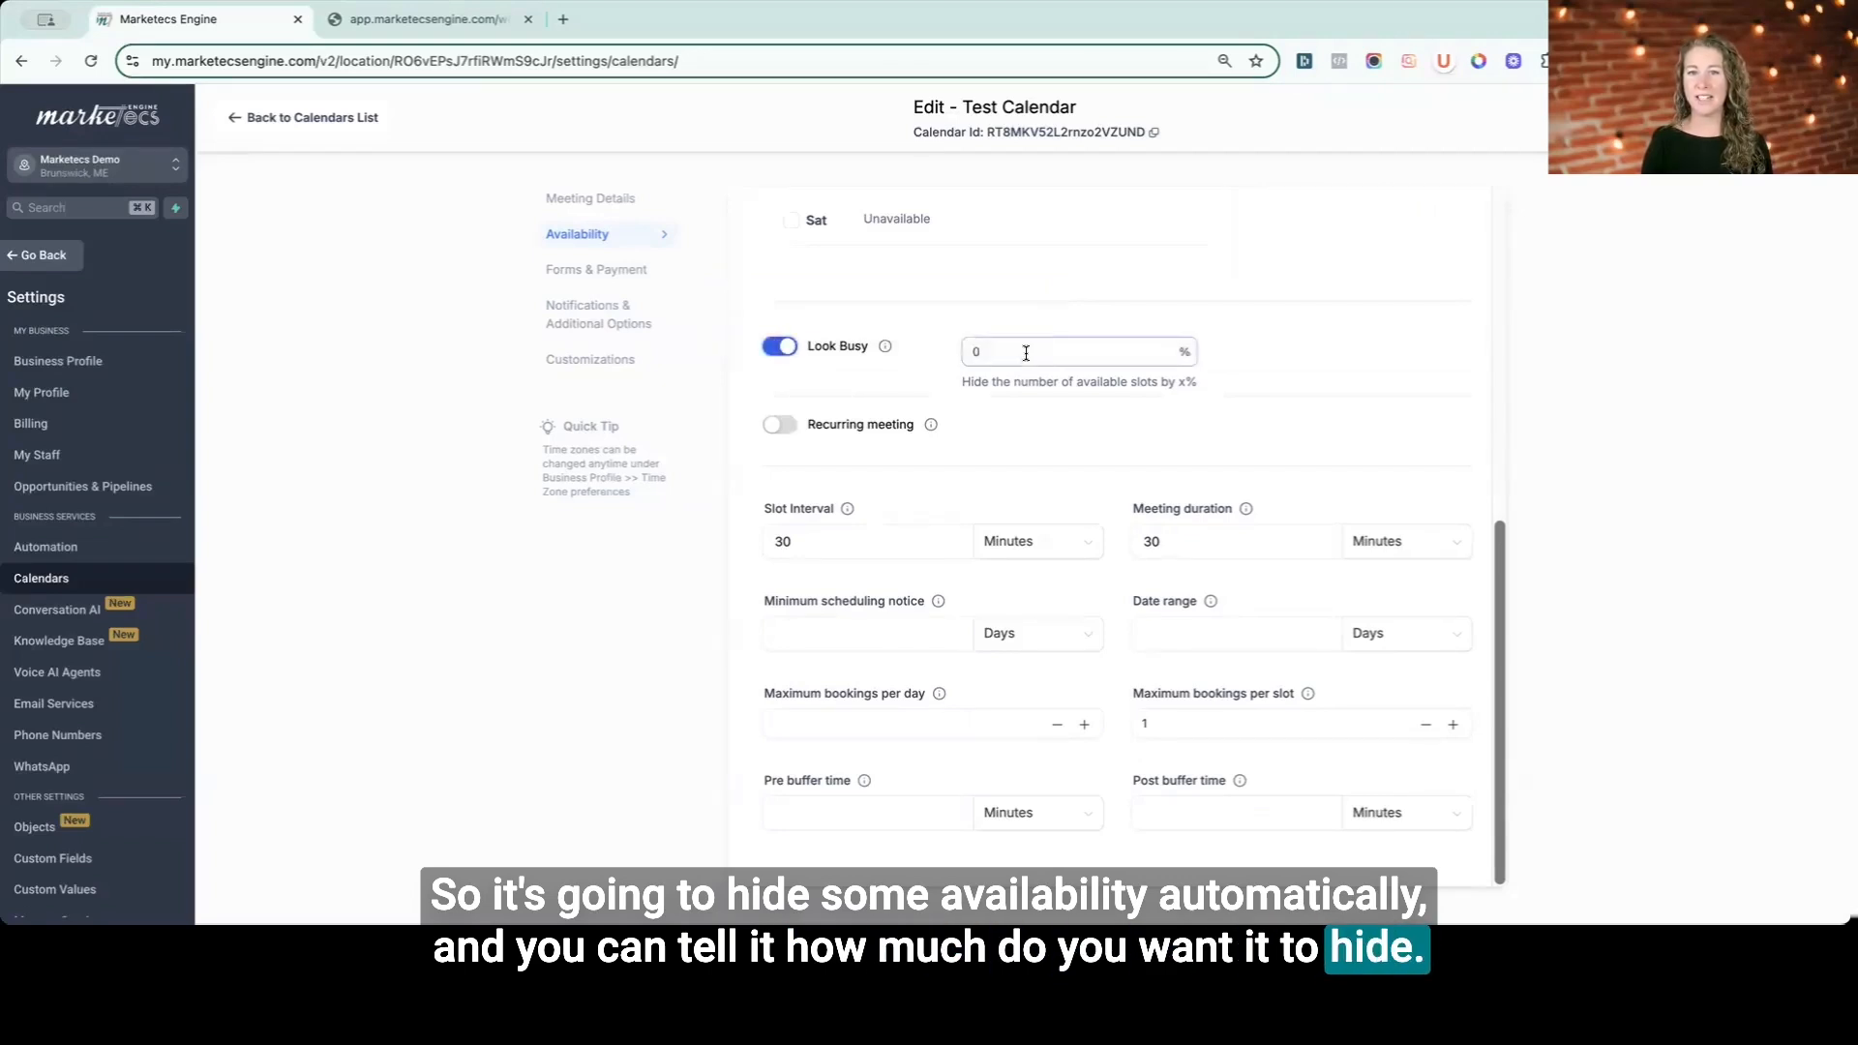
pyautogui.click(987, 352)
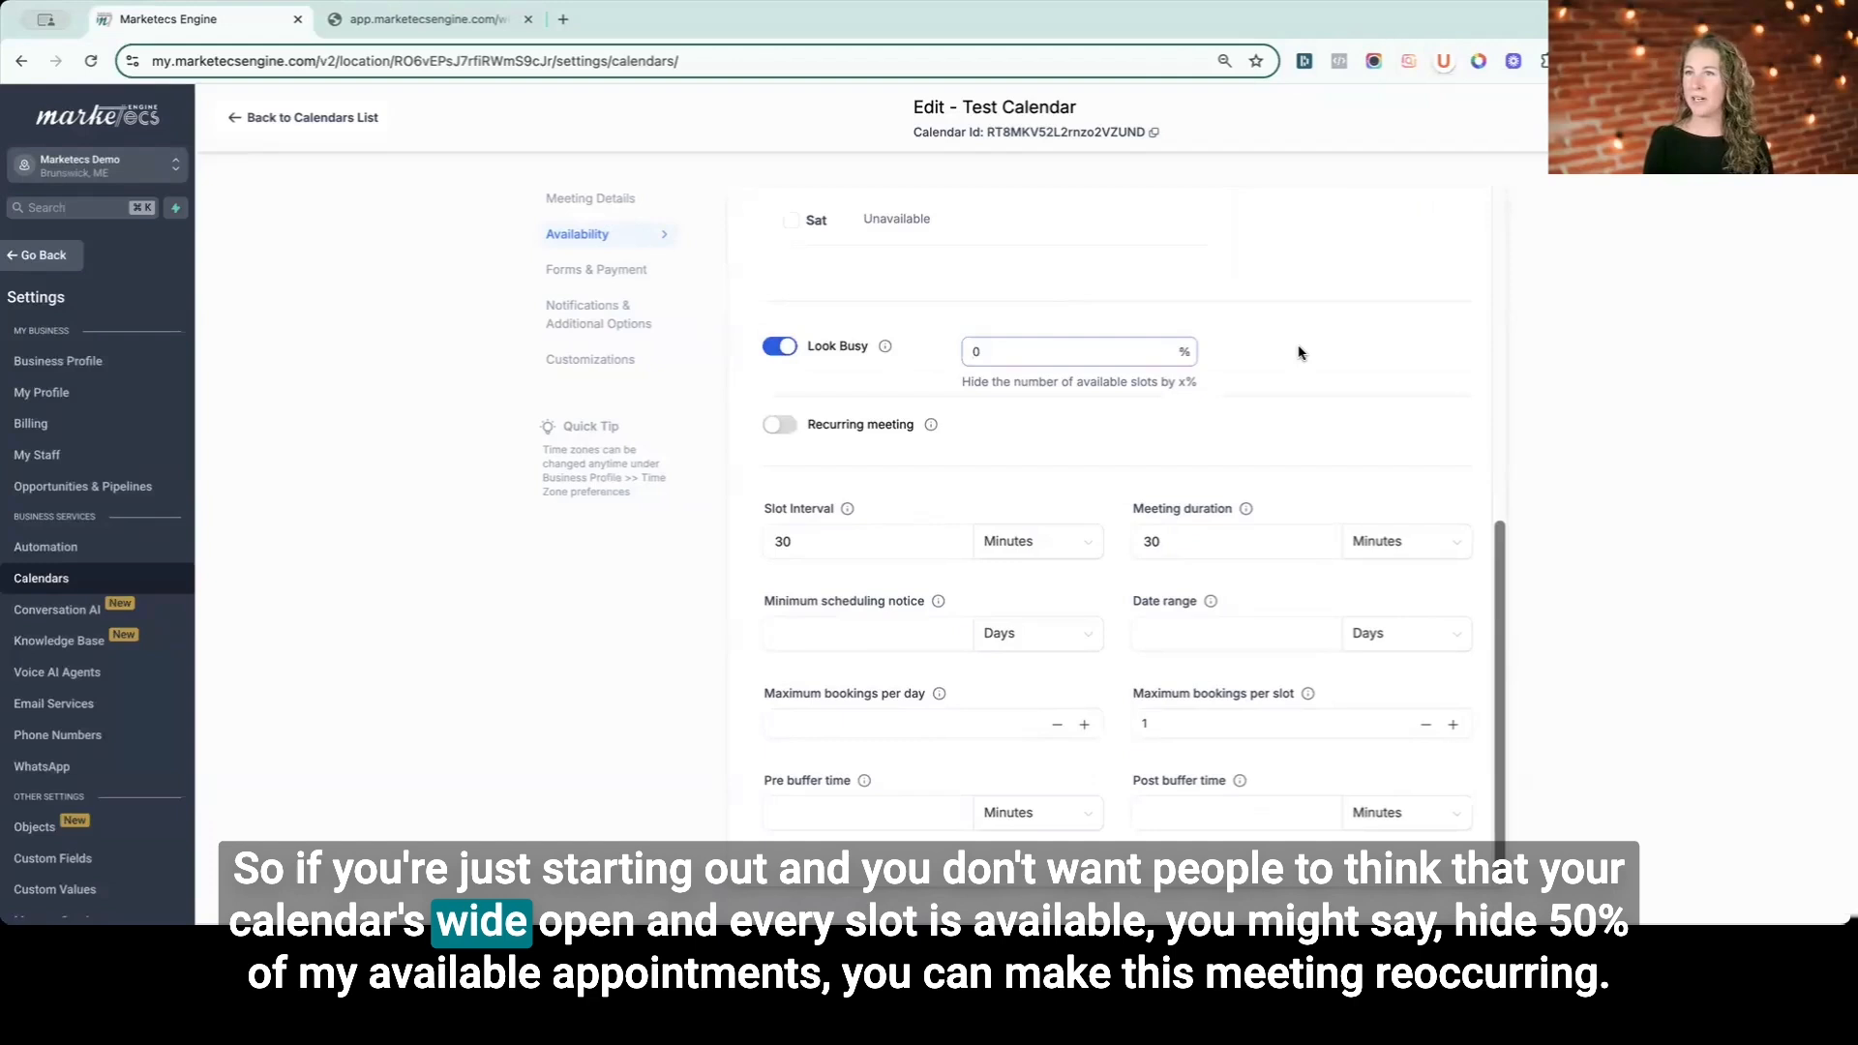
pyautogui.write('5')
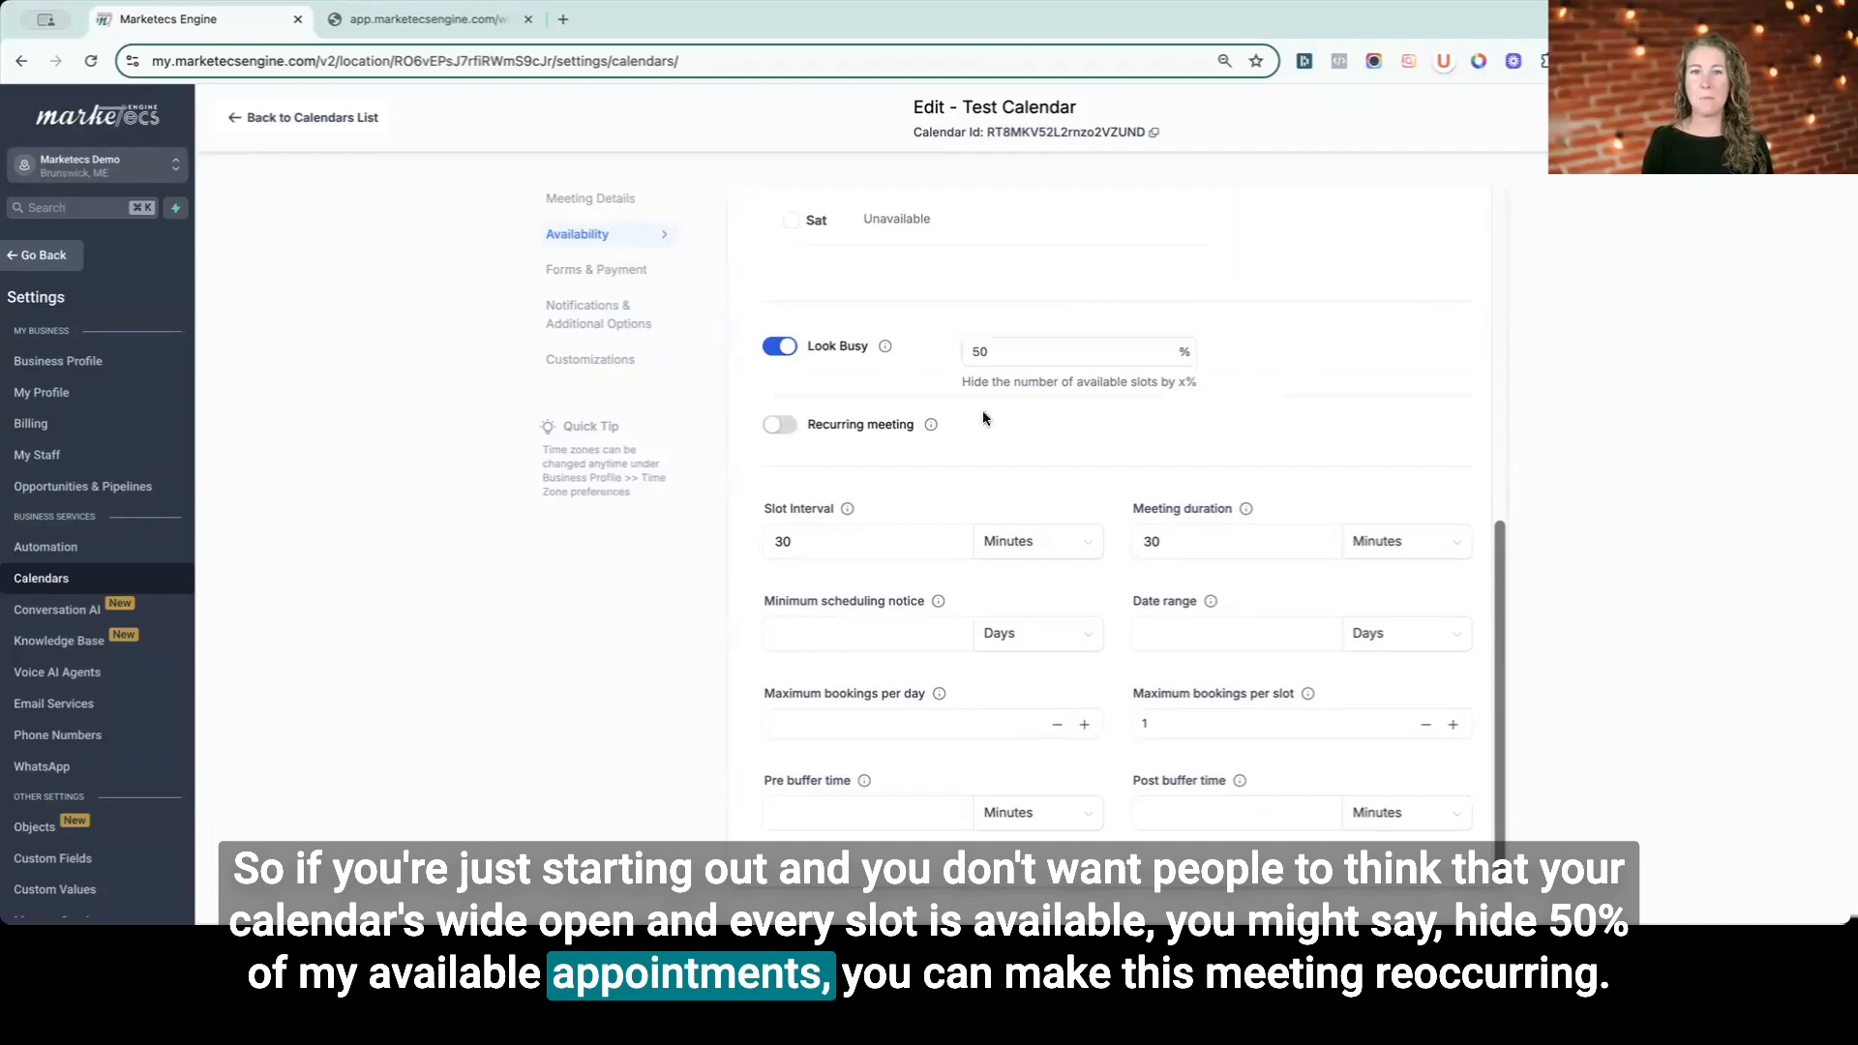
# - Examine the recurring meeting option and the slot interval and meeting duration fields
pyautogui.moveTo(931, 424)
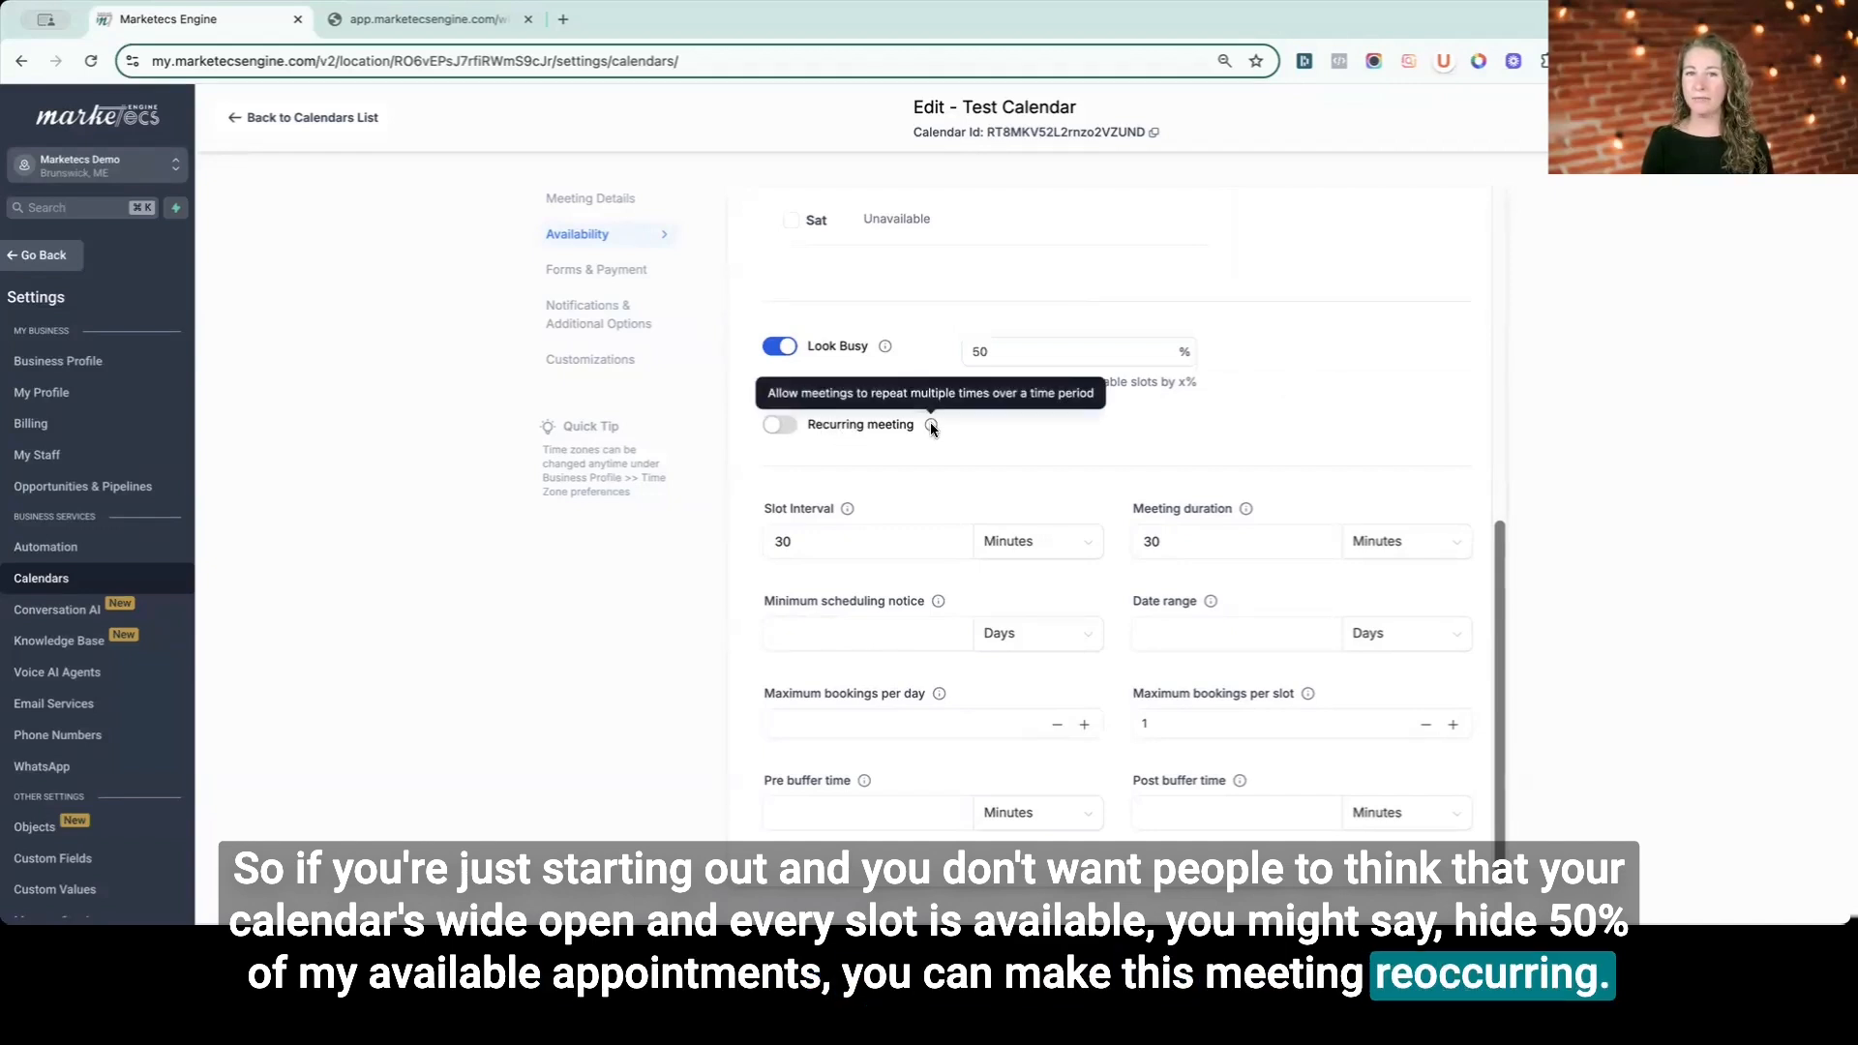
pyautogui.click(797, 541)
pyautogui.moveTo(847, 509)
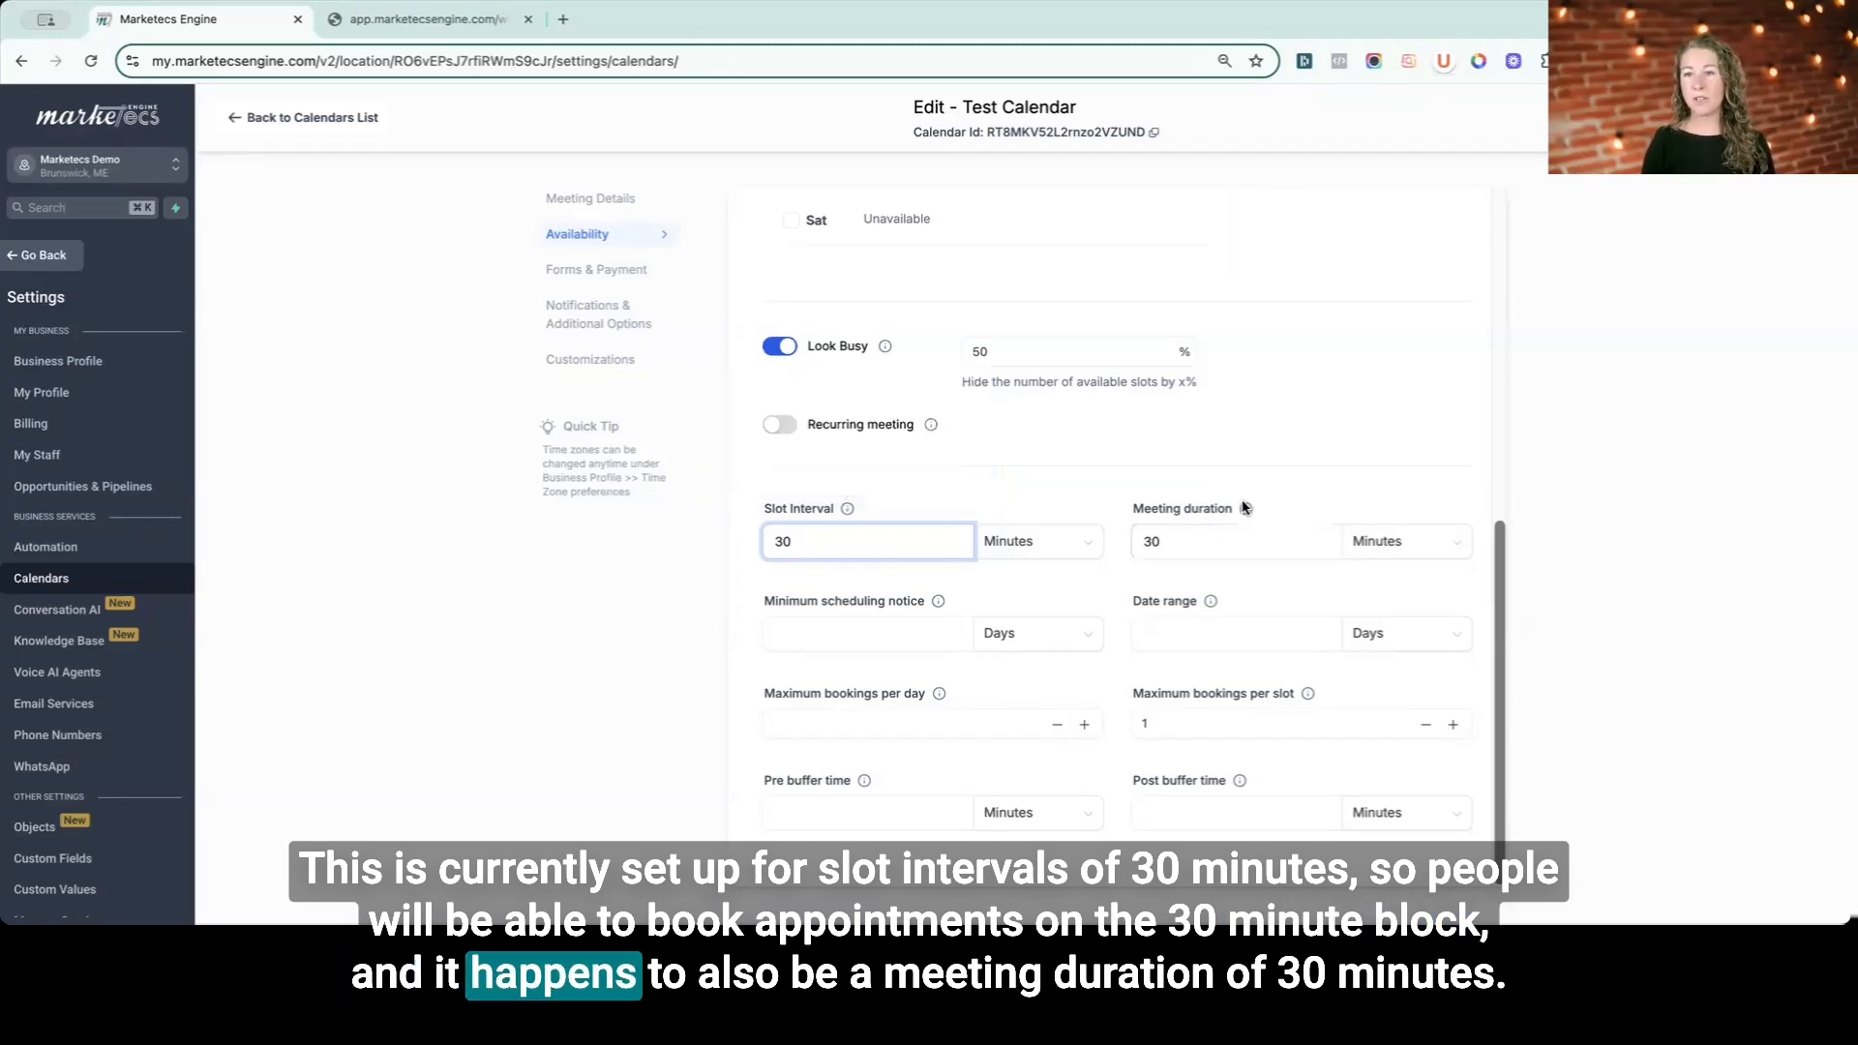
pyautogui.moveTo(1245, 511)
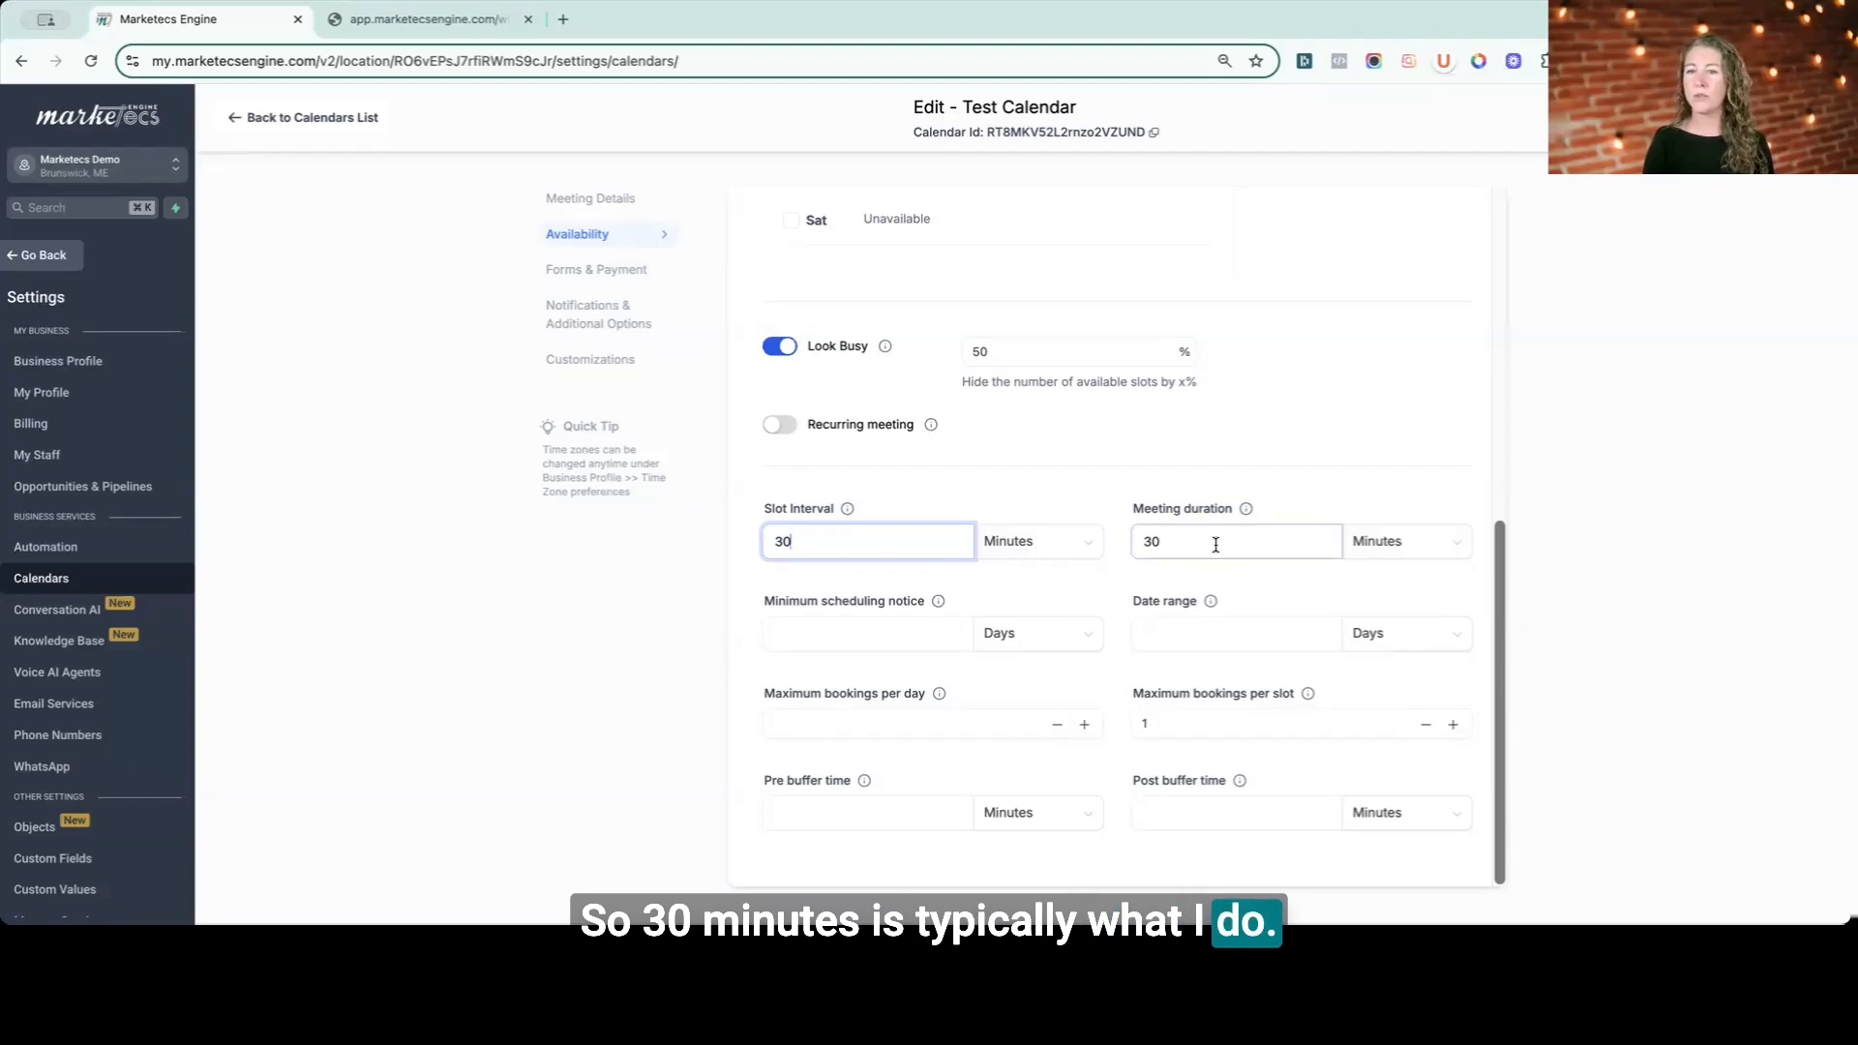
# - Set the minimum scheduling notice to 2 days and the date range to 12 weeks
pyautogui.click(931, 640)
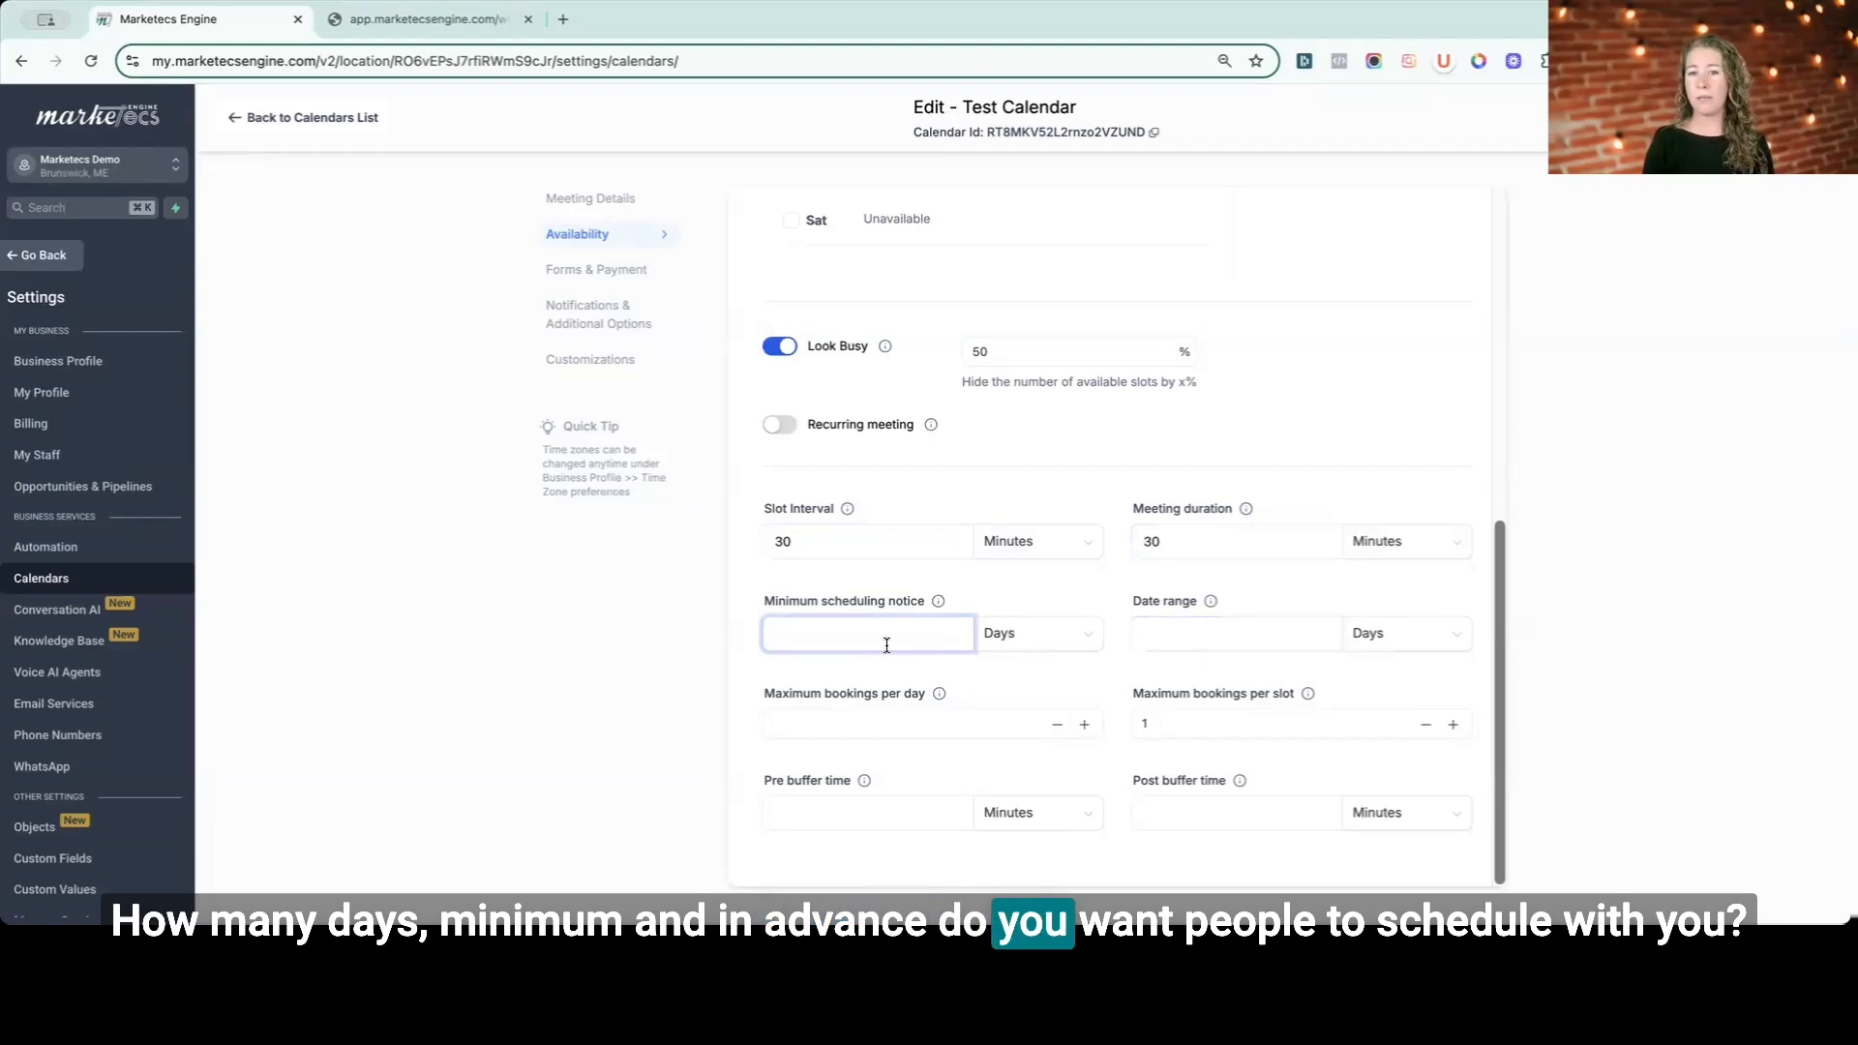
pyautogui.write('2')
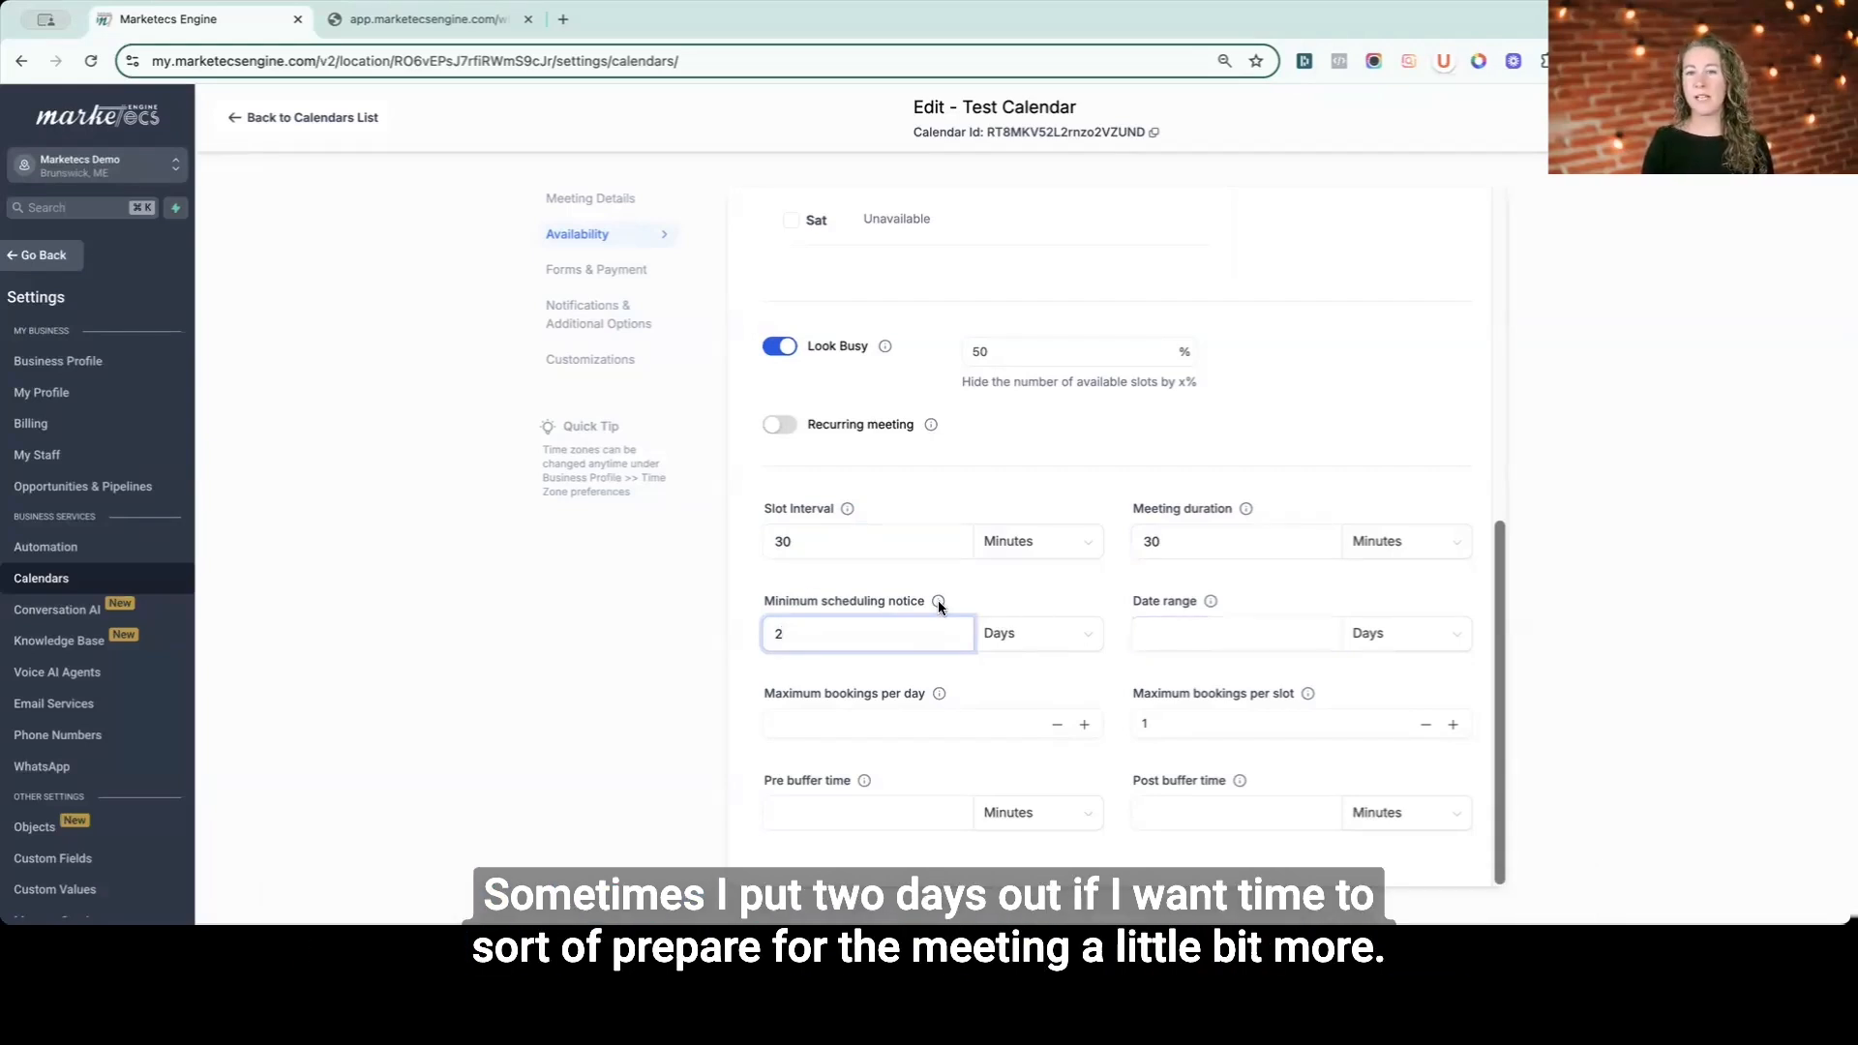
pyautogui.moveTo(937, 602)
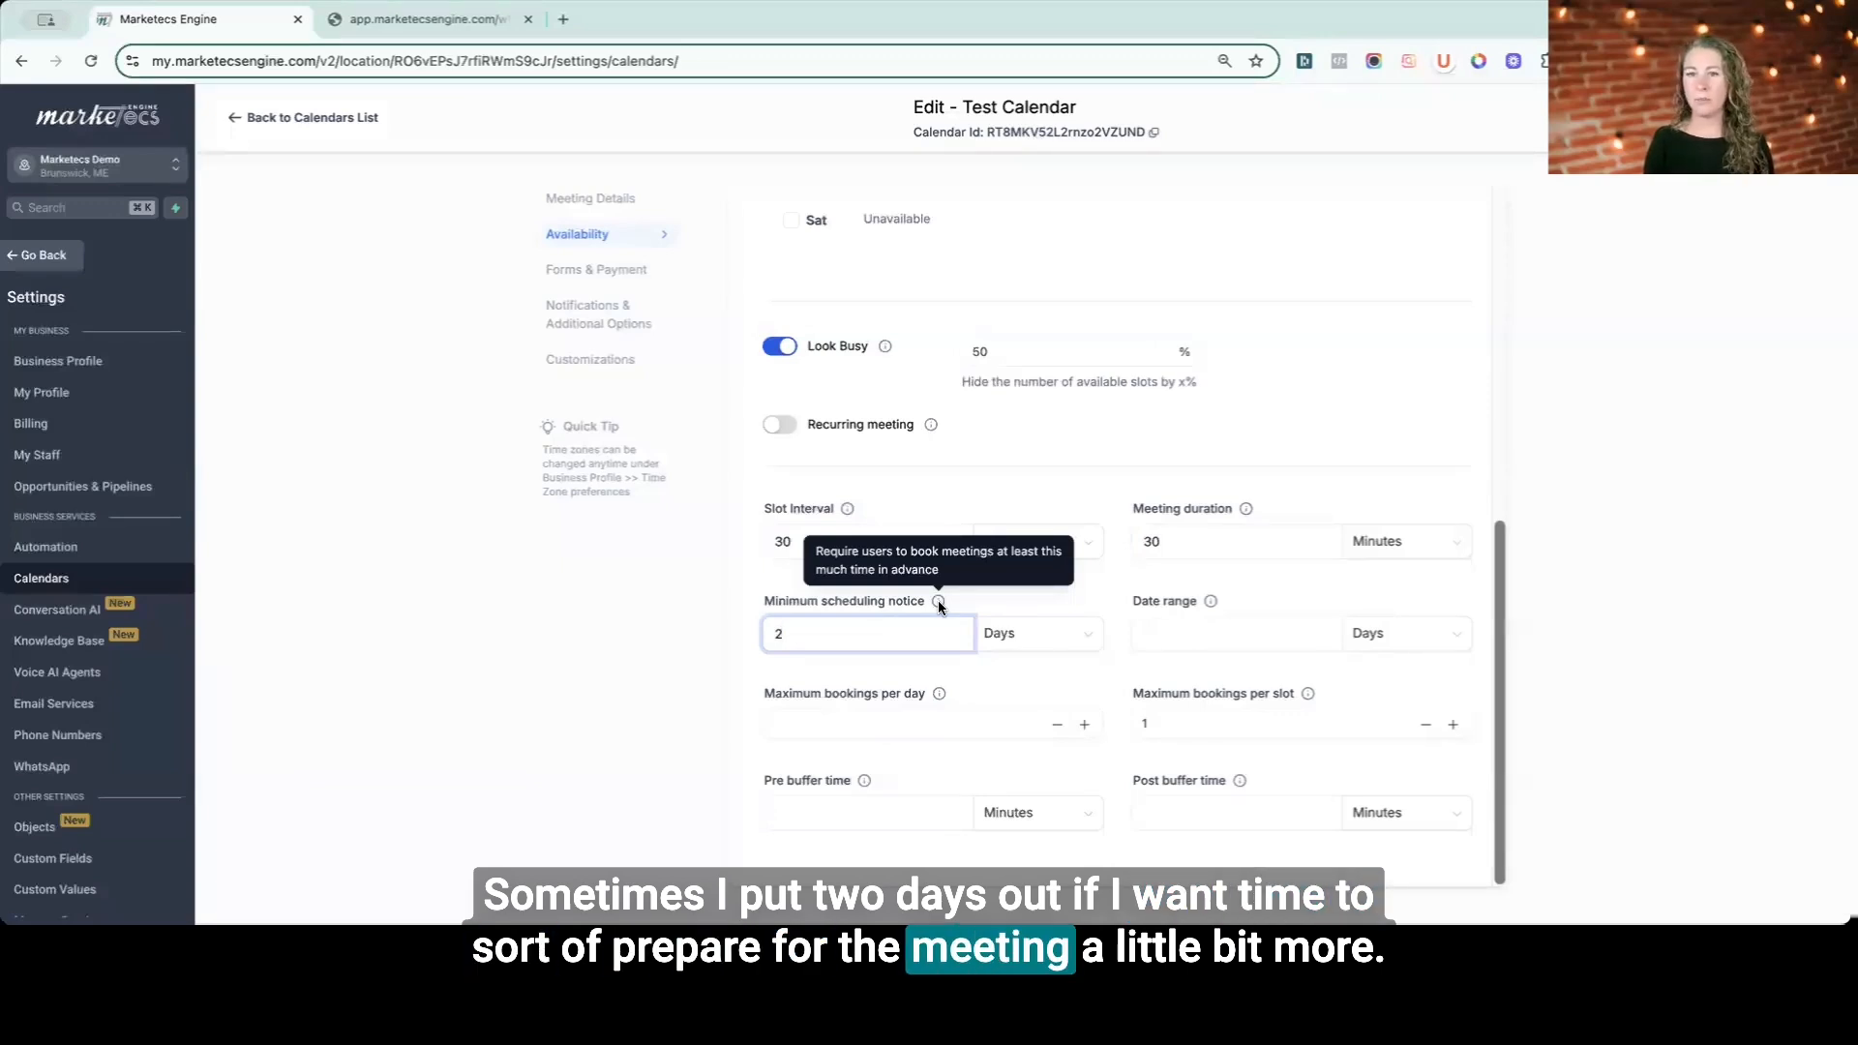
pyautogui.click(1198, 630)
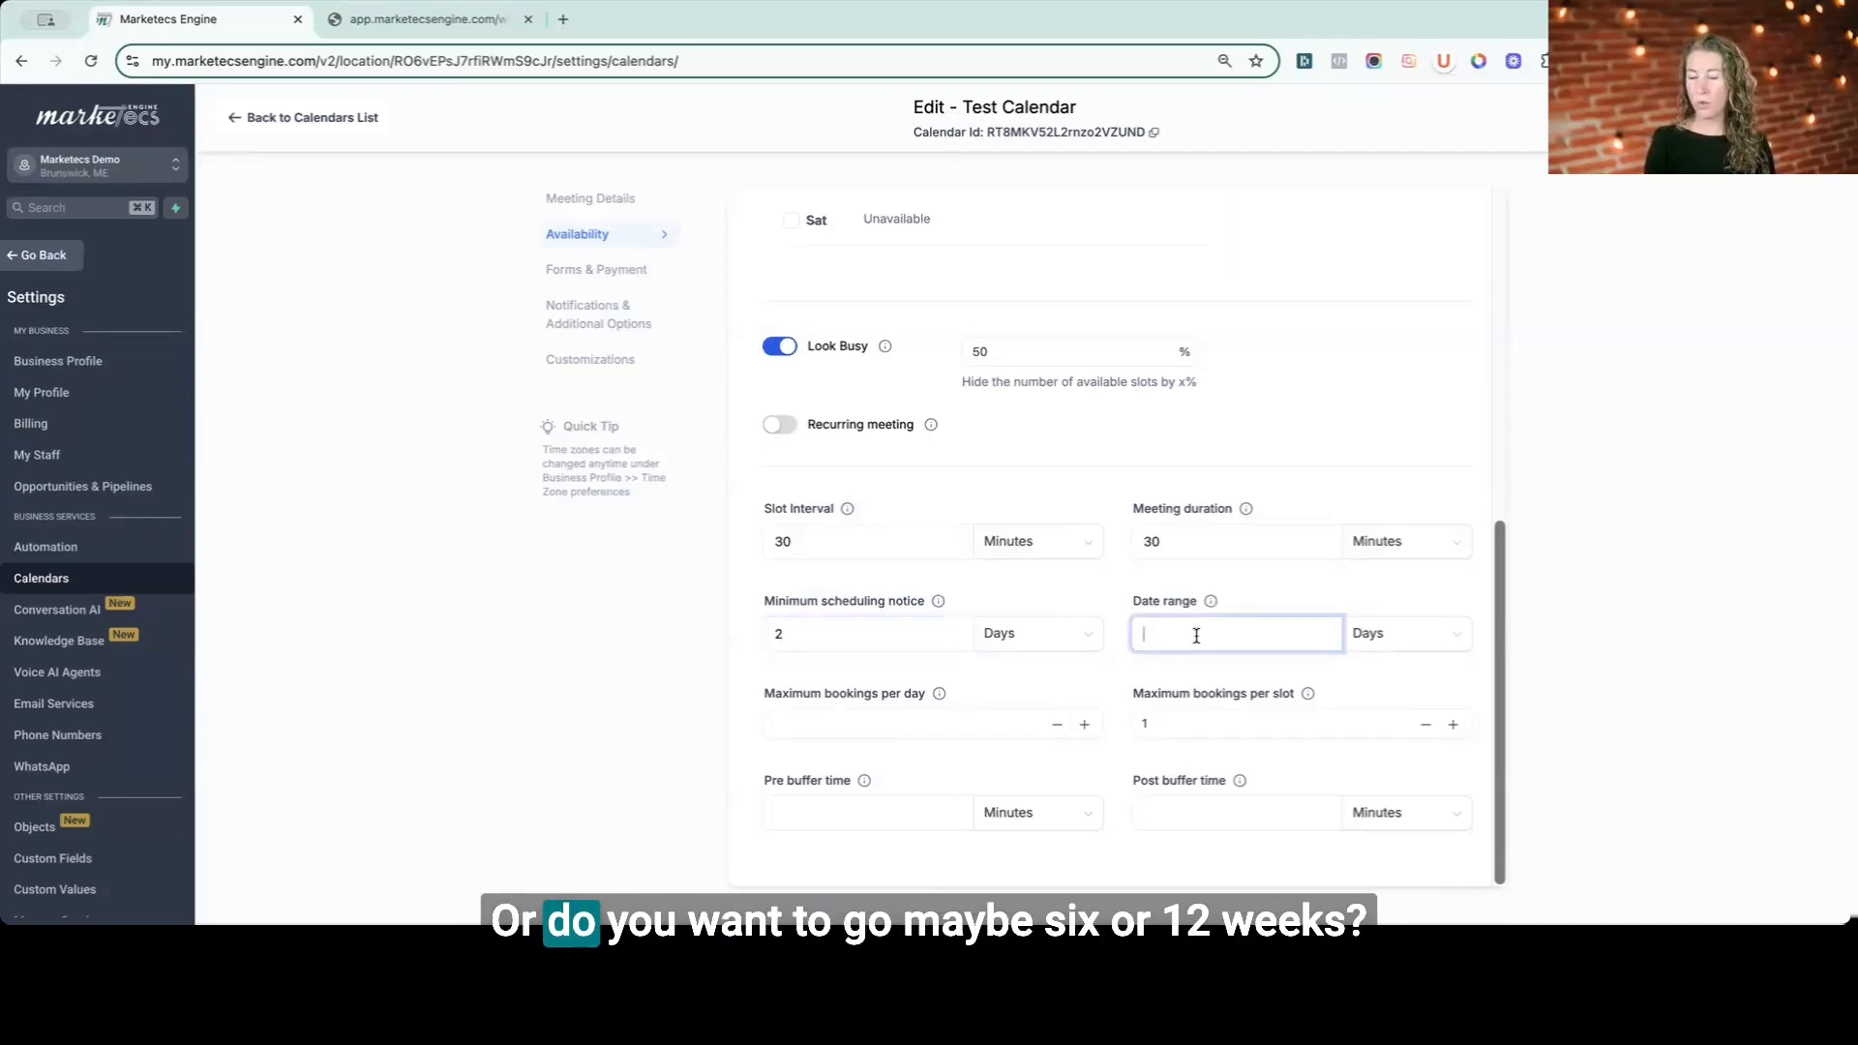
pyautogui.write('12')
pyautogui.click(1367, 634)
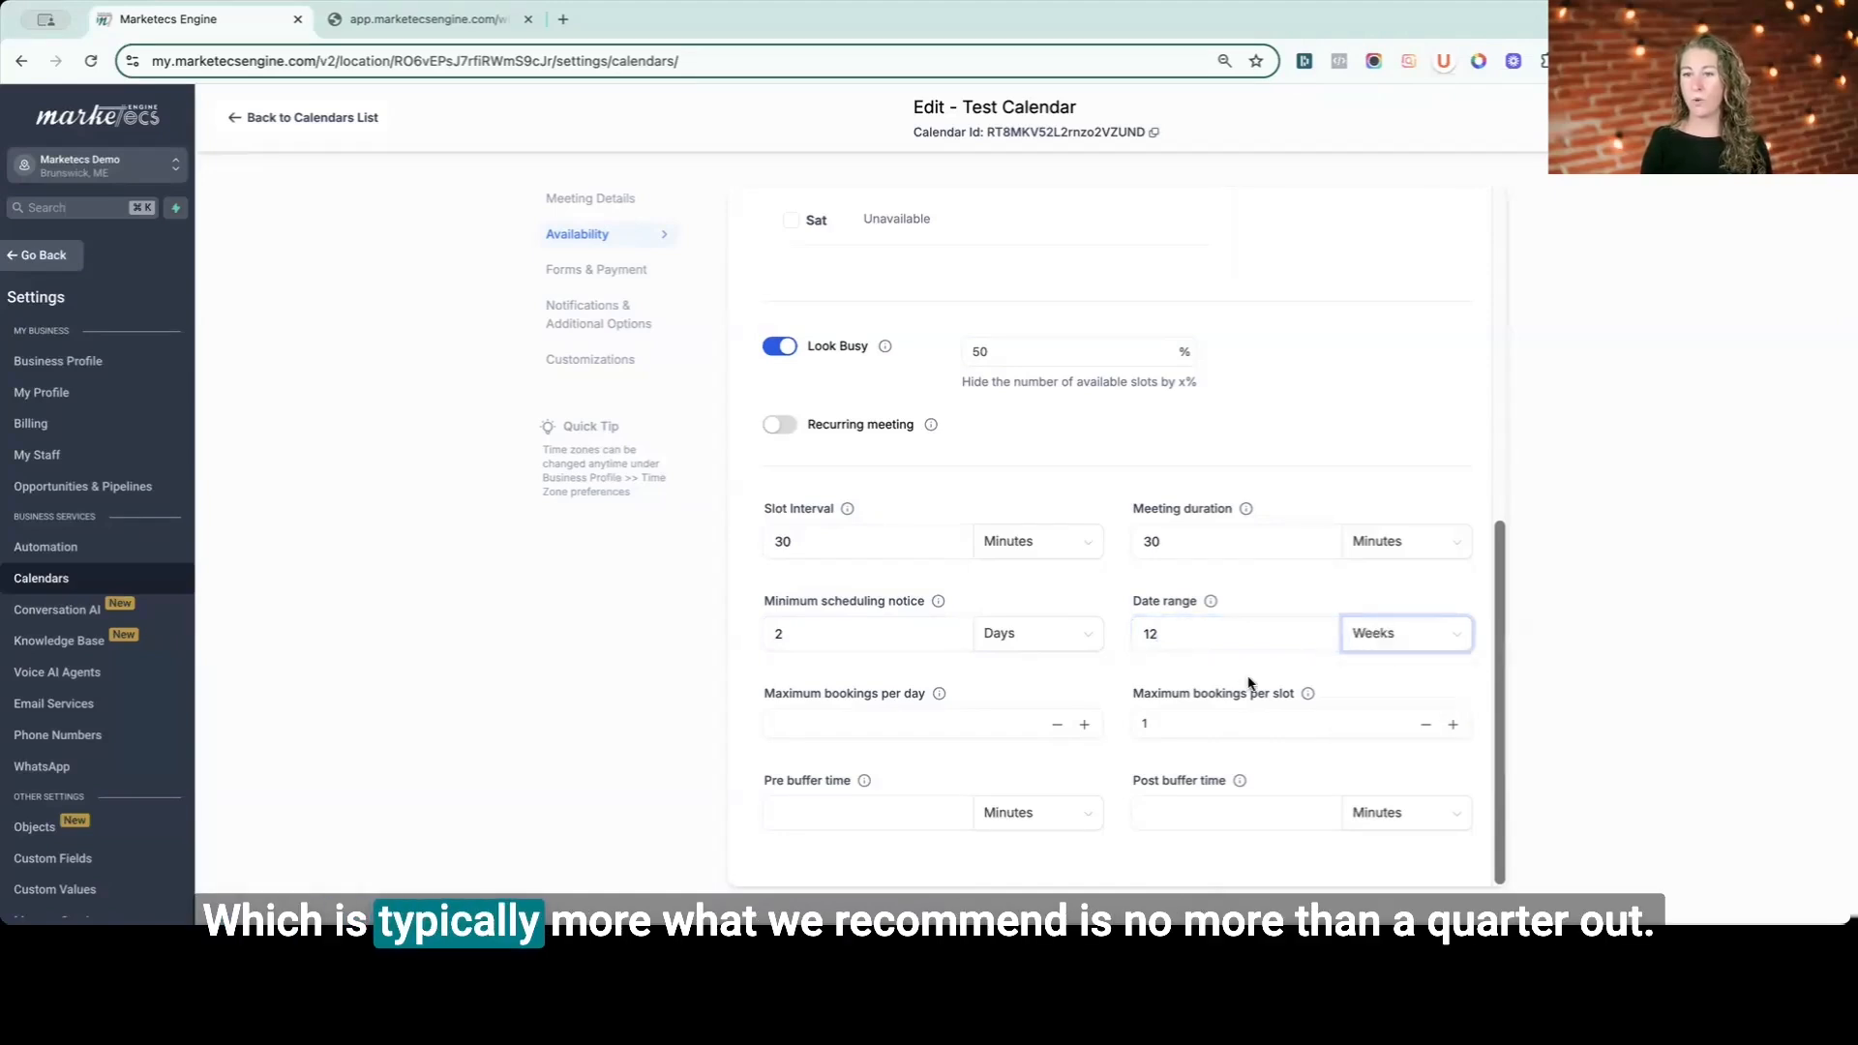
# - Set the maximum bookings per day for this appointment to 3
pyautogui.click(873, 728)
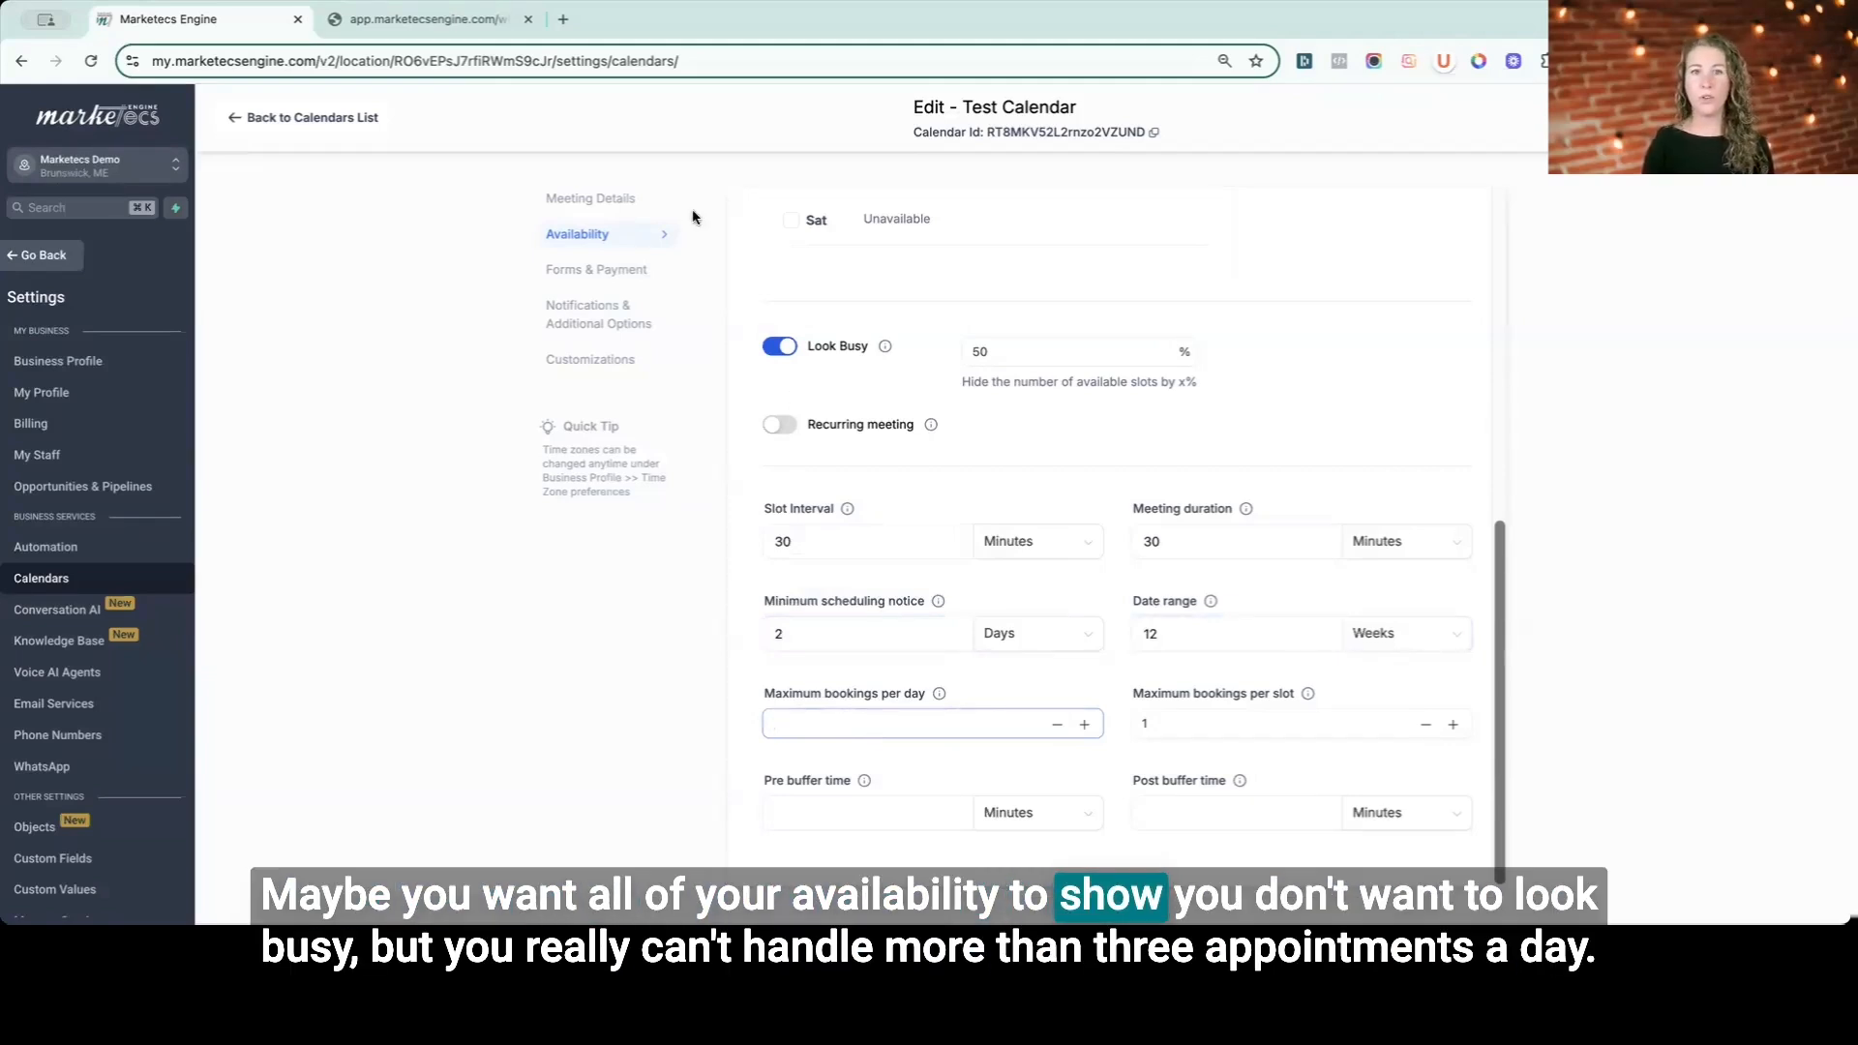
pyautogui.click(801, 725)
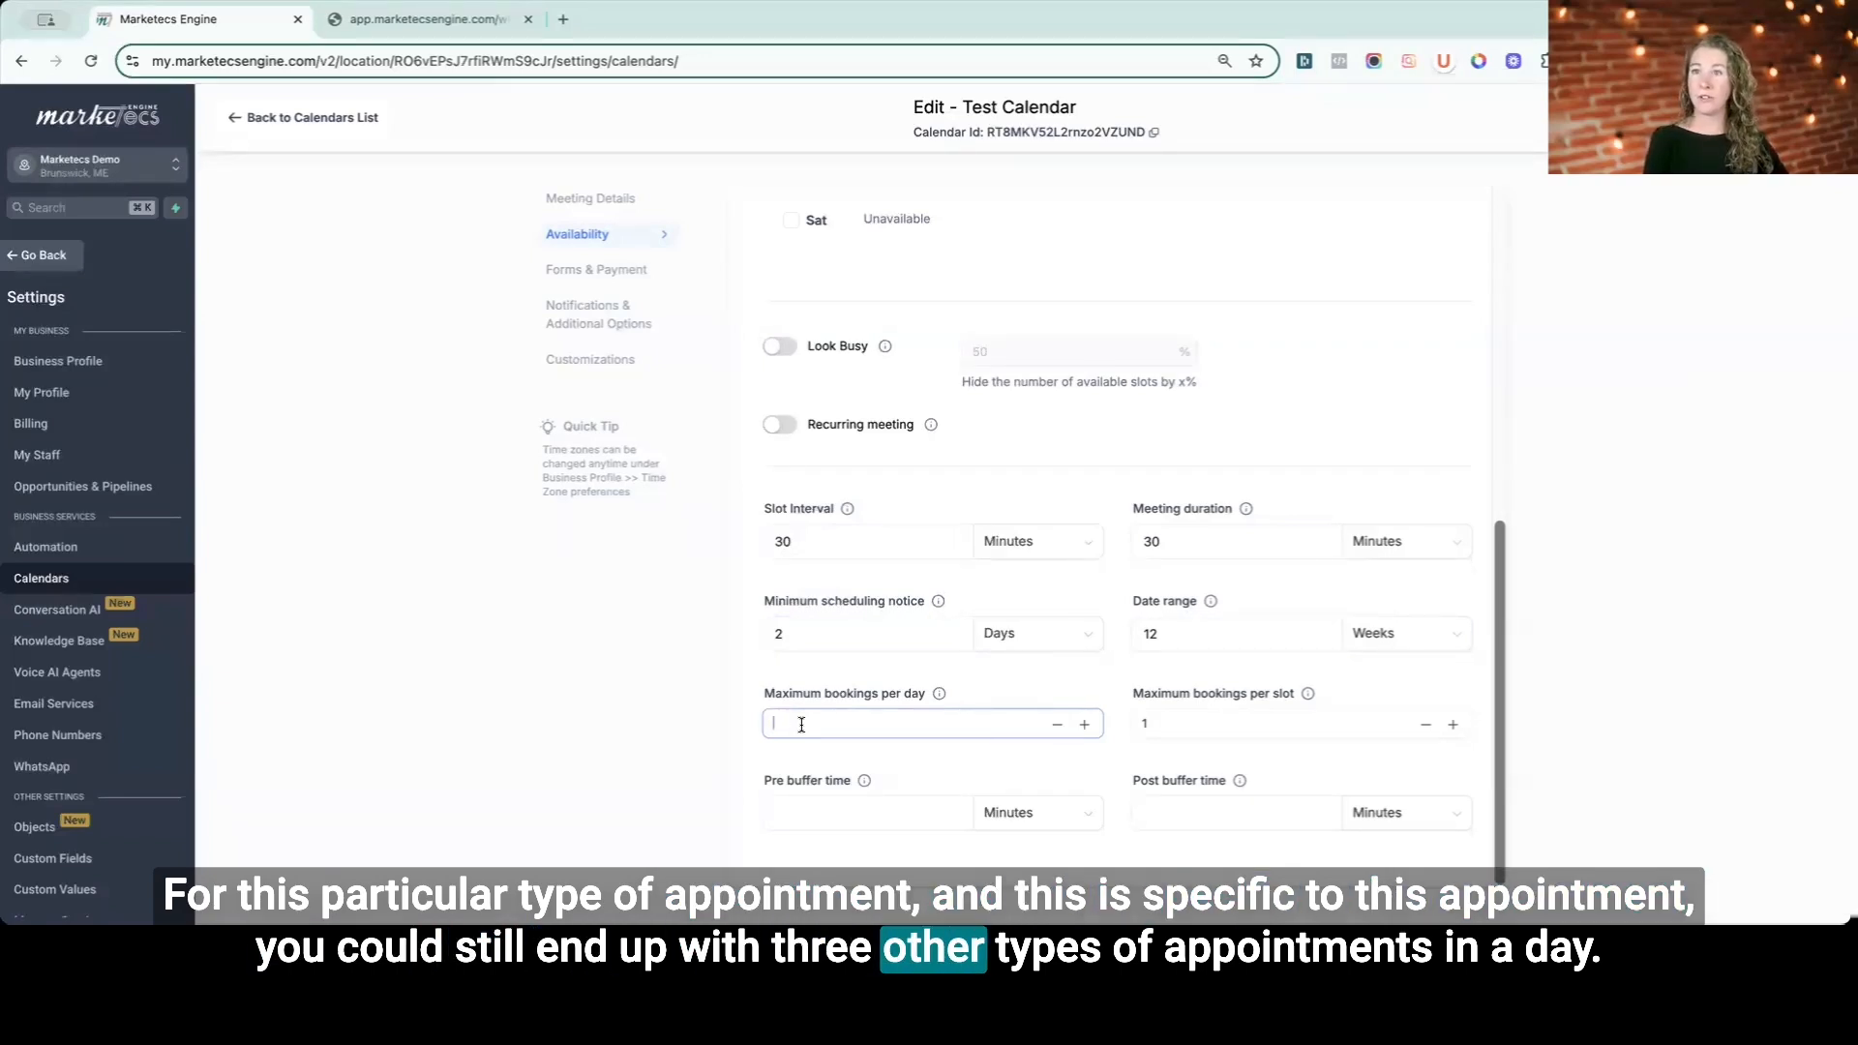
pyautogui.write('3')
pyautogui.click(1151, 724)
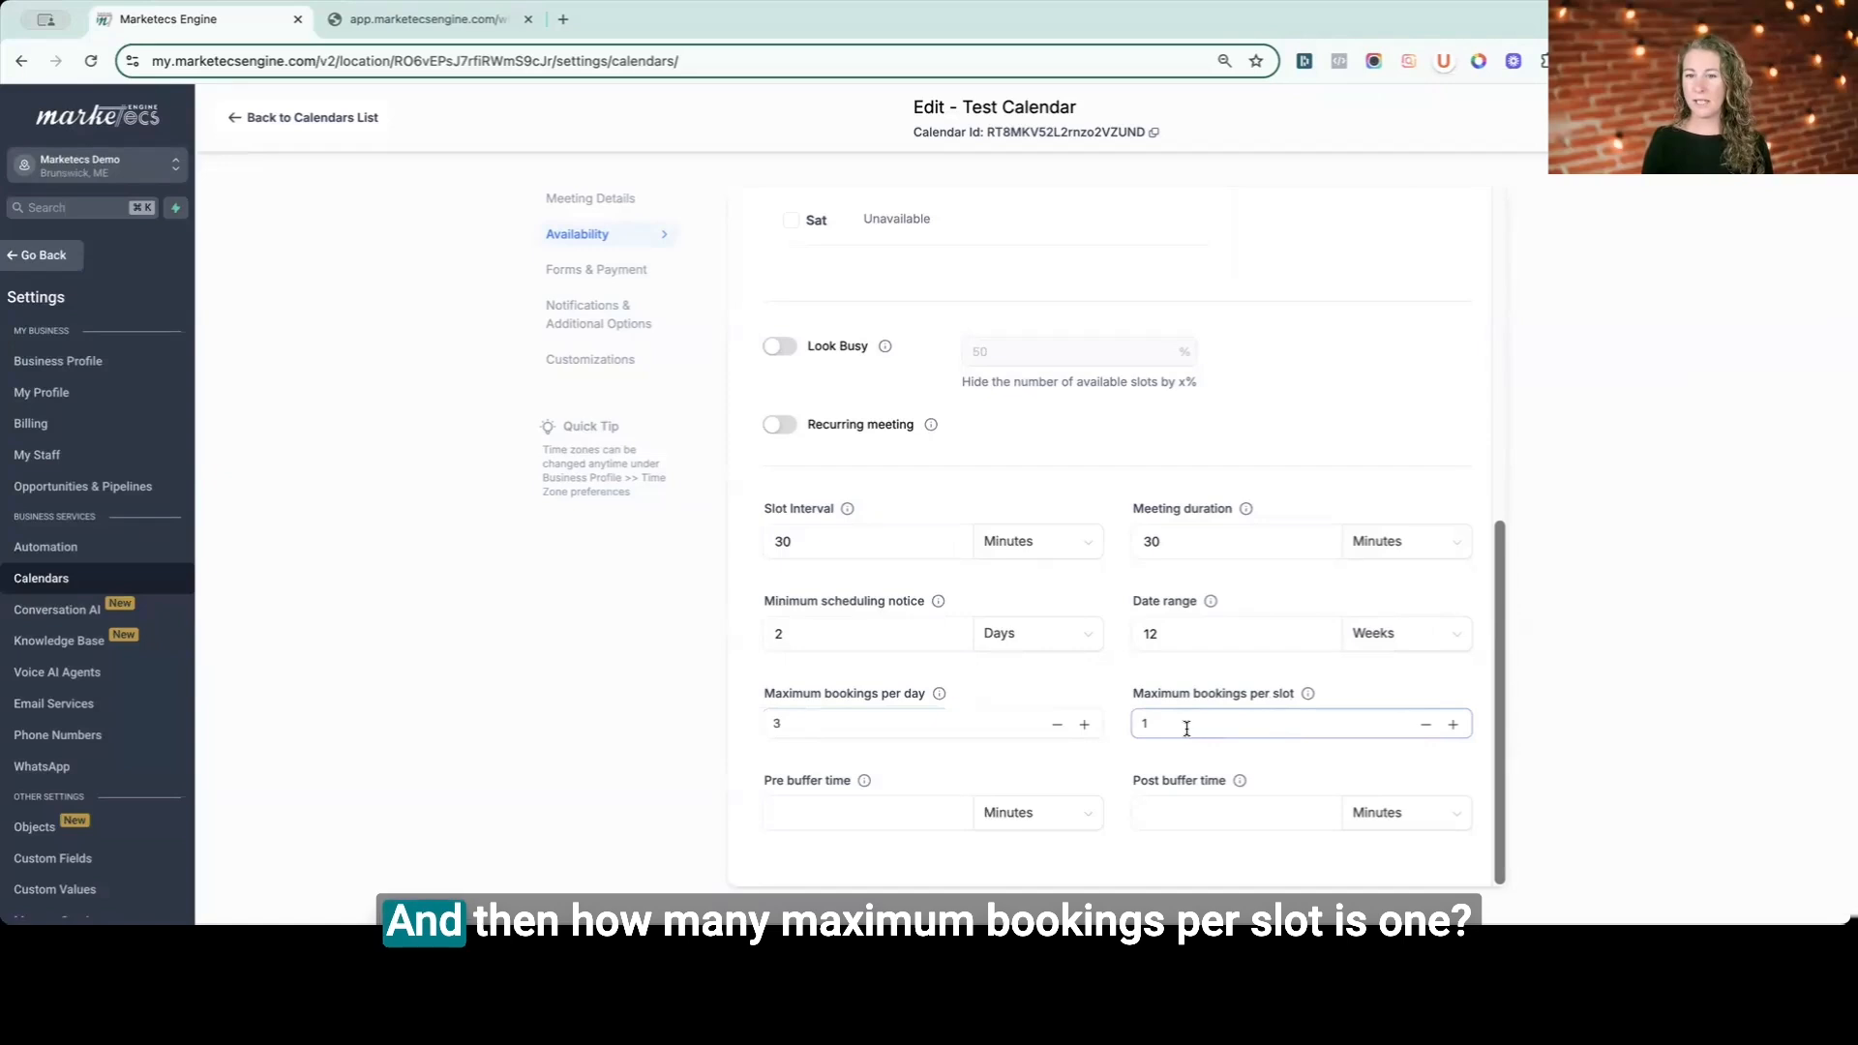
# - Set the pre and post buffer times to 15 minutes each
pyautogui.moveTo(1308, 694)
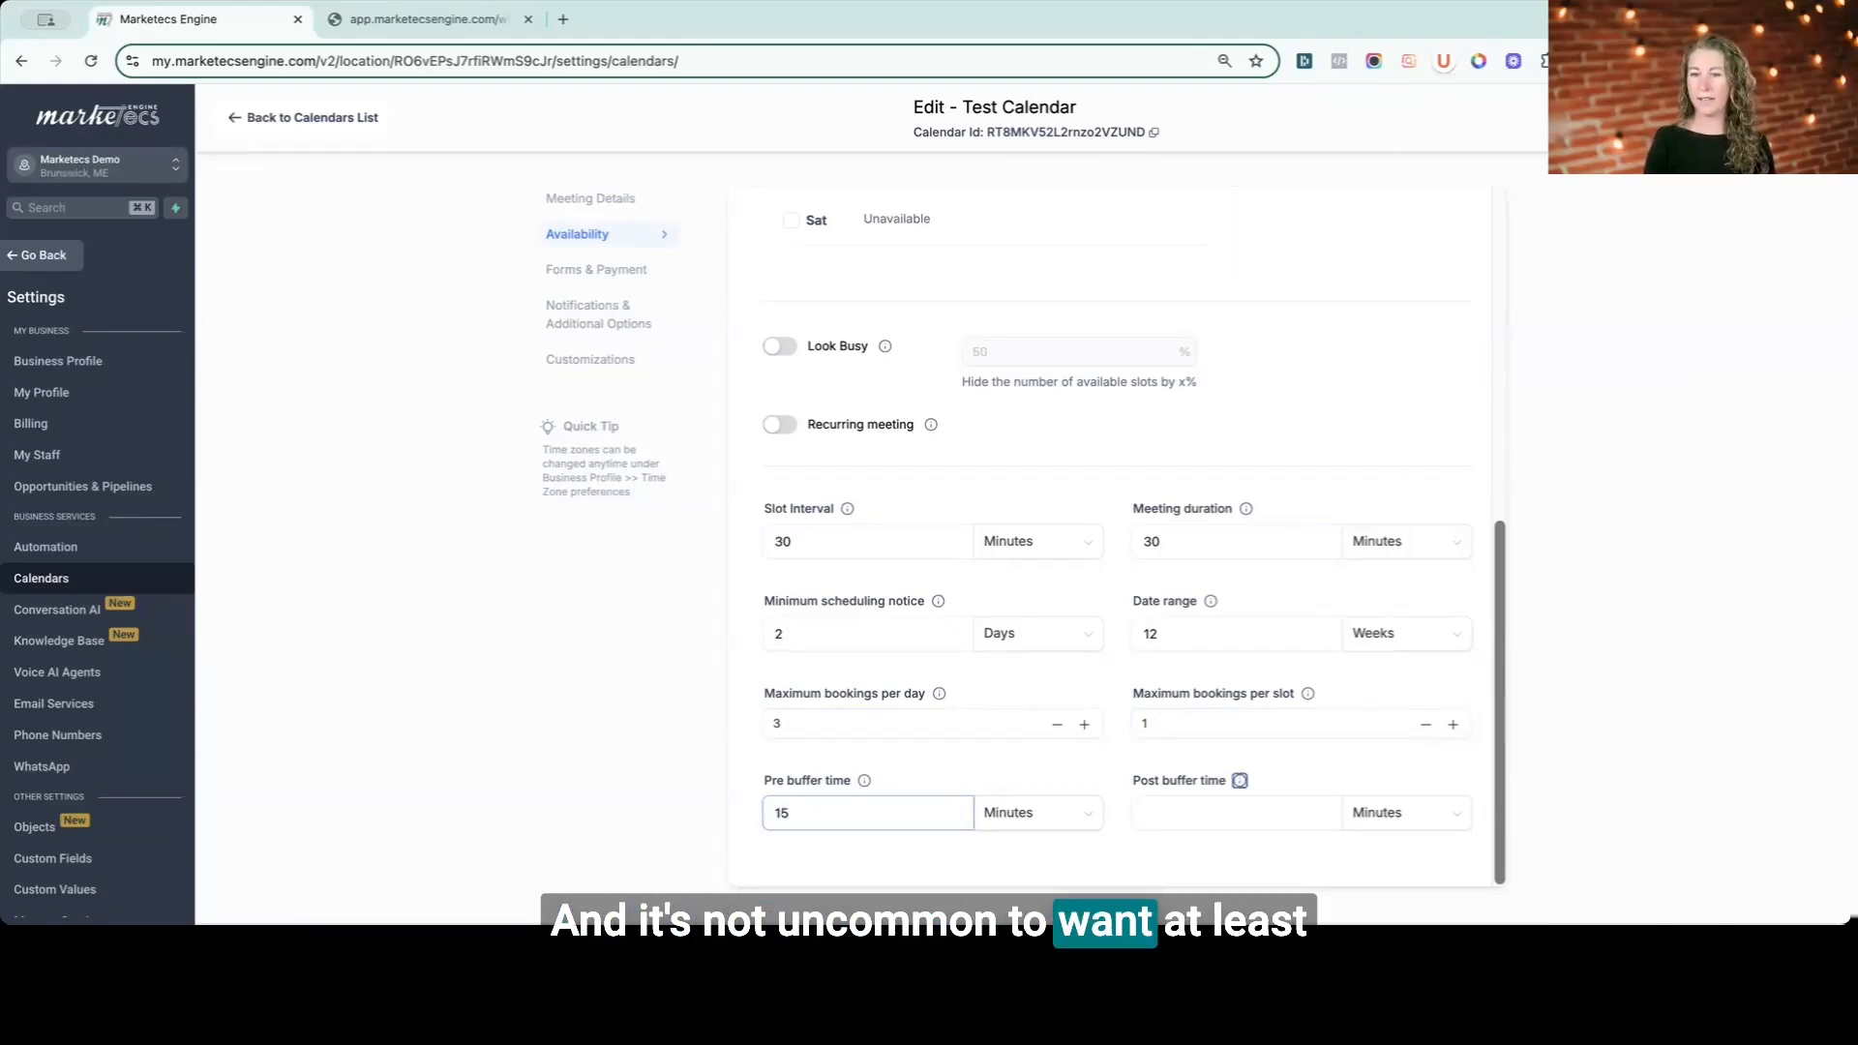
pyautogui.click(1238, 813)
pyautogui.write('15')
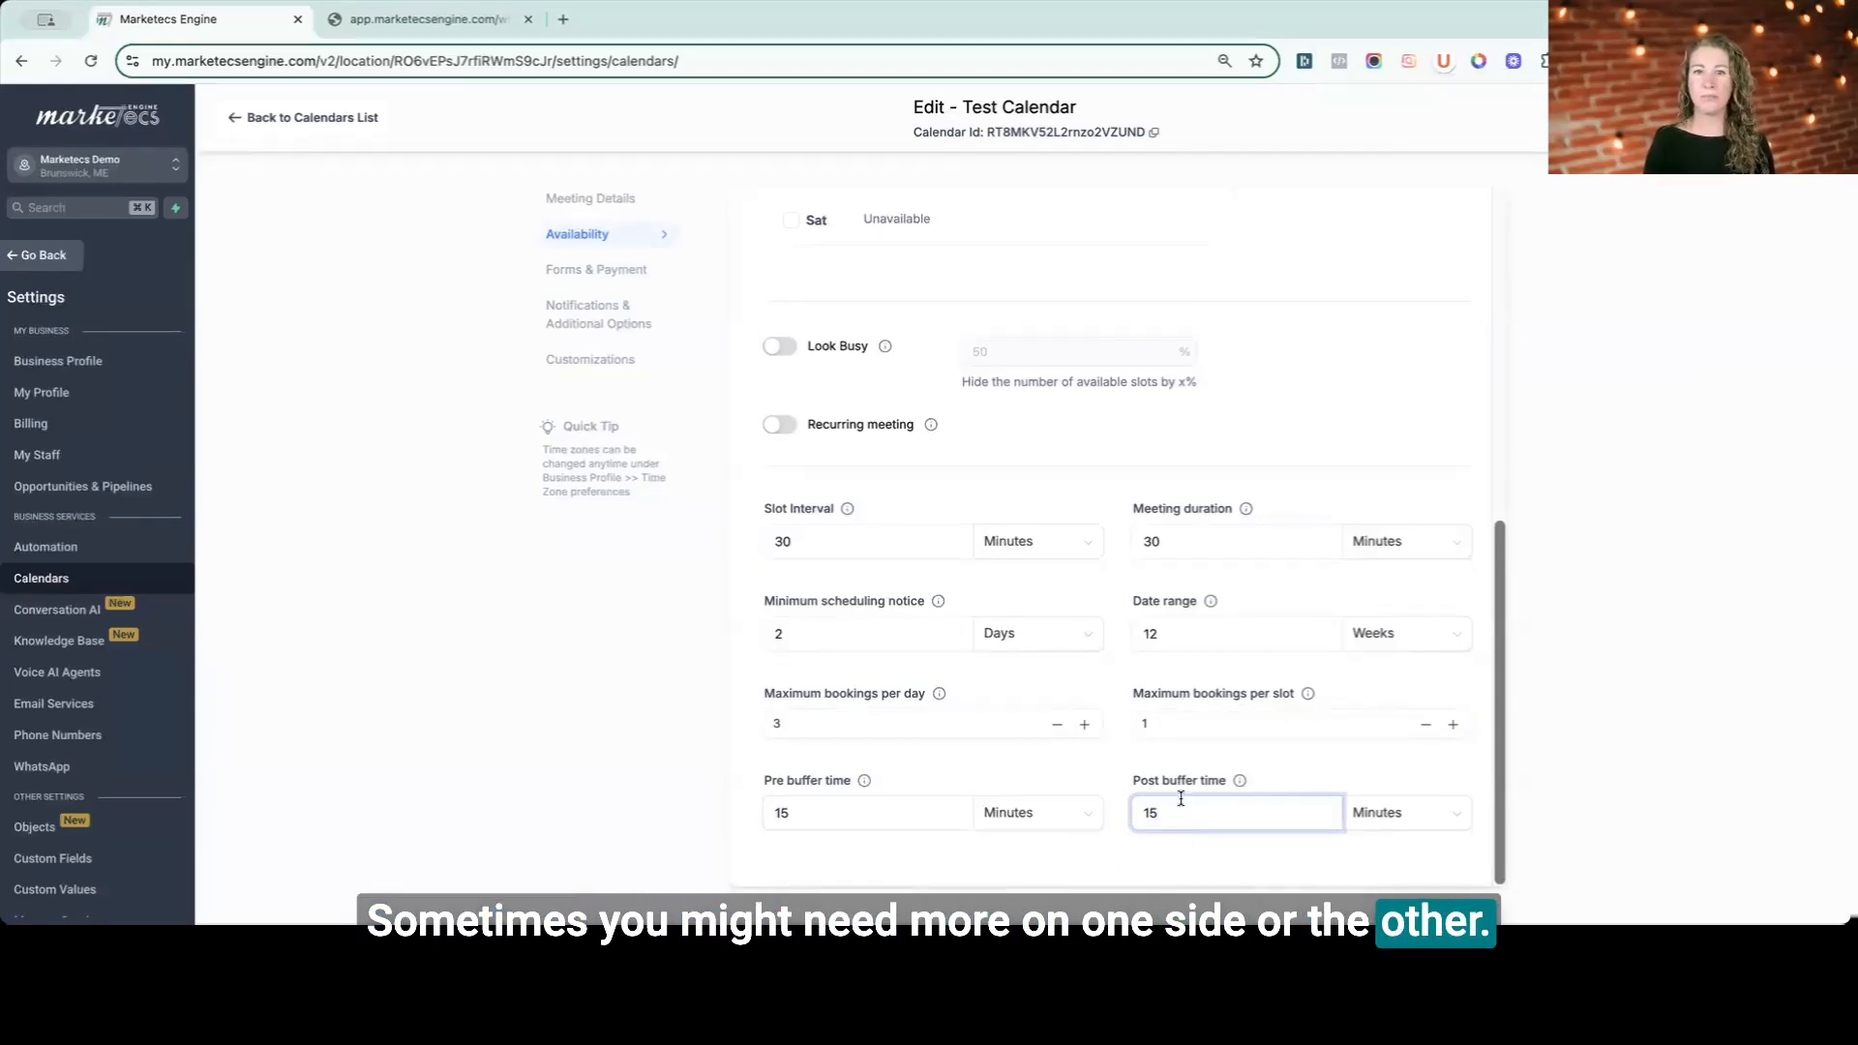
# - Go to Forms & Payment and select the CONSULT Application Form - Gate Keeper as the booking form
pyautogui.click(1651, 494)
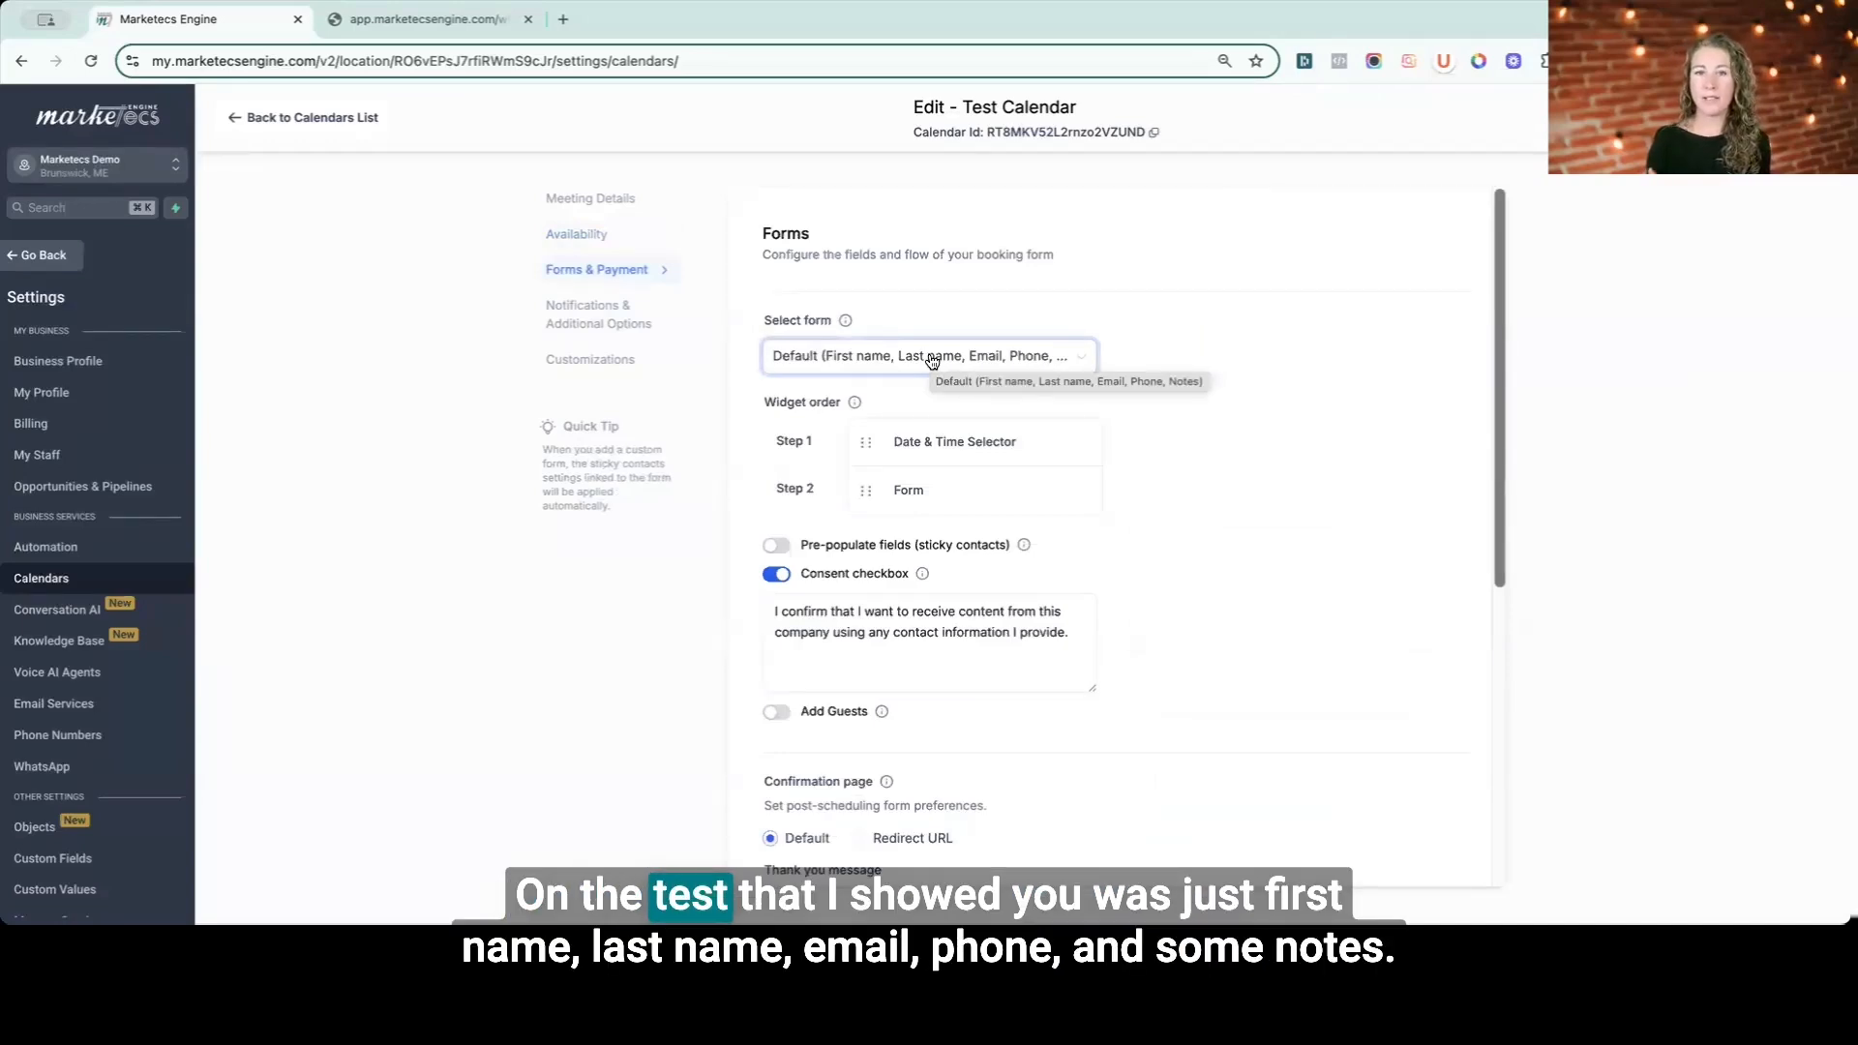
pyautogui.click(931, 358)
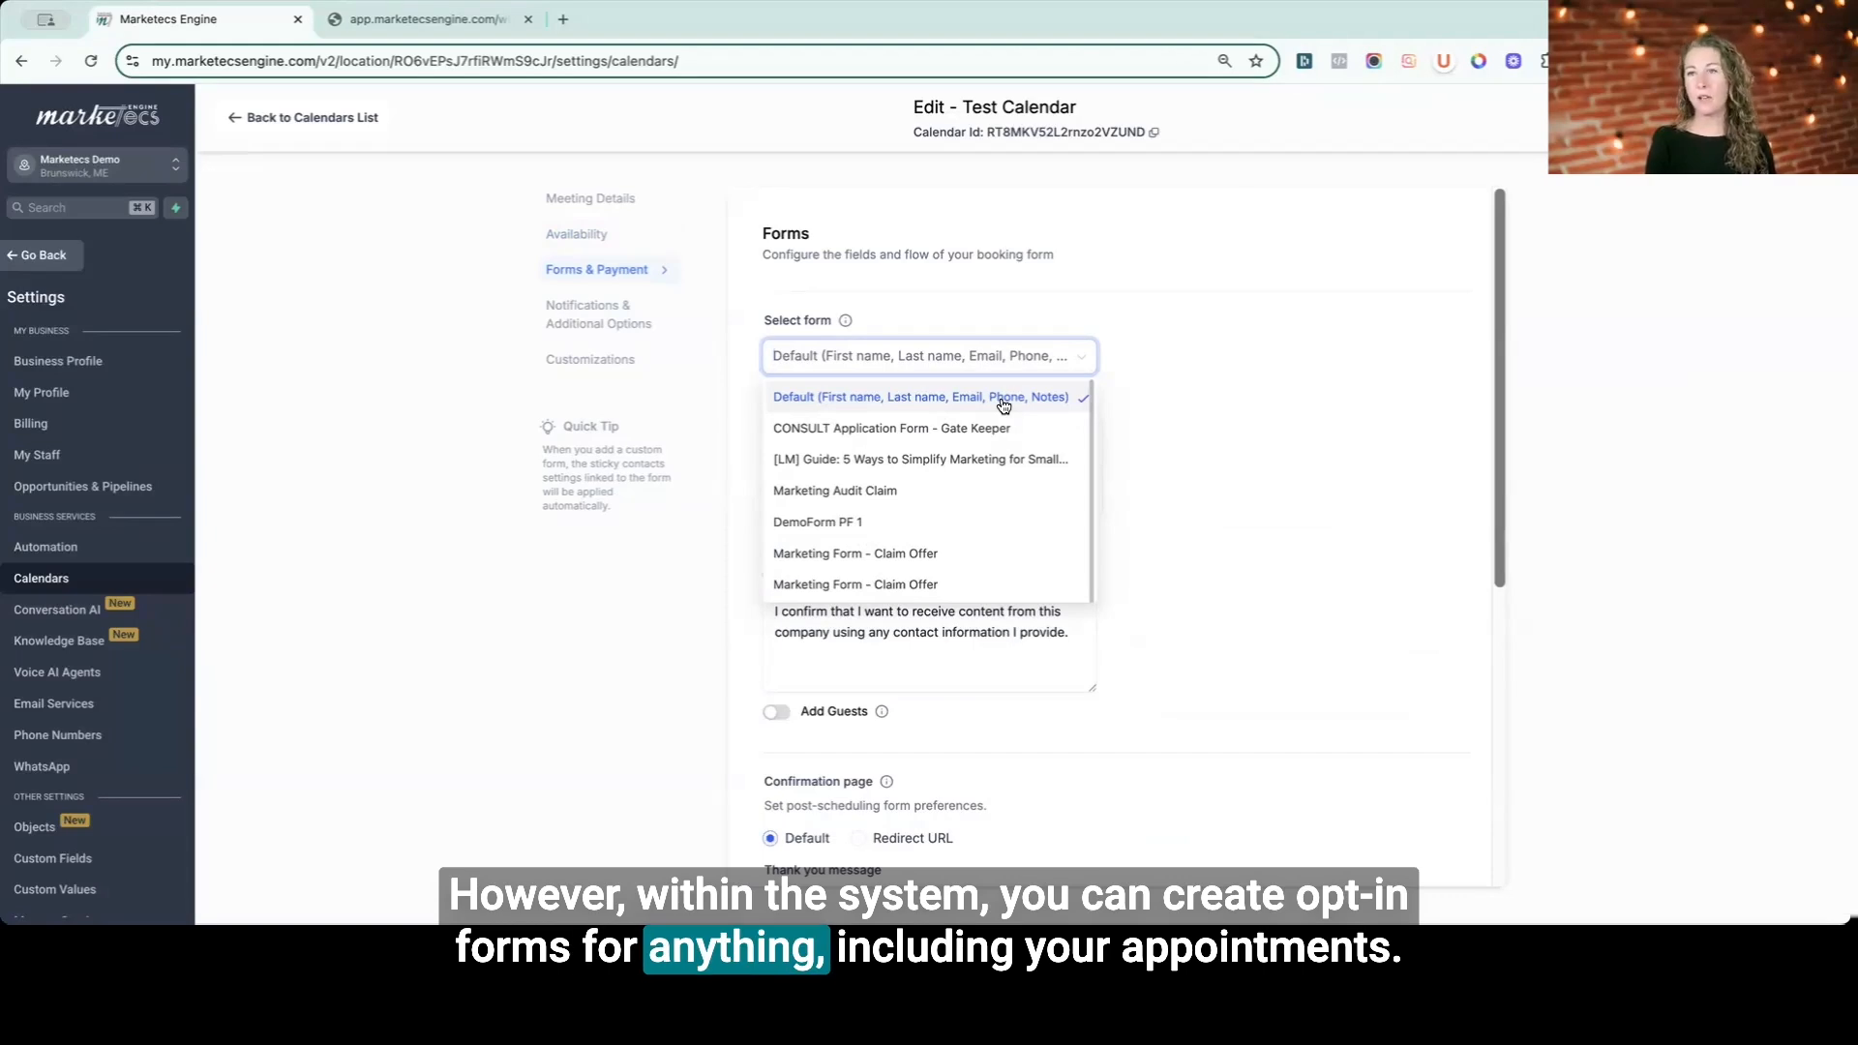
pyautogui.click(963, 433)
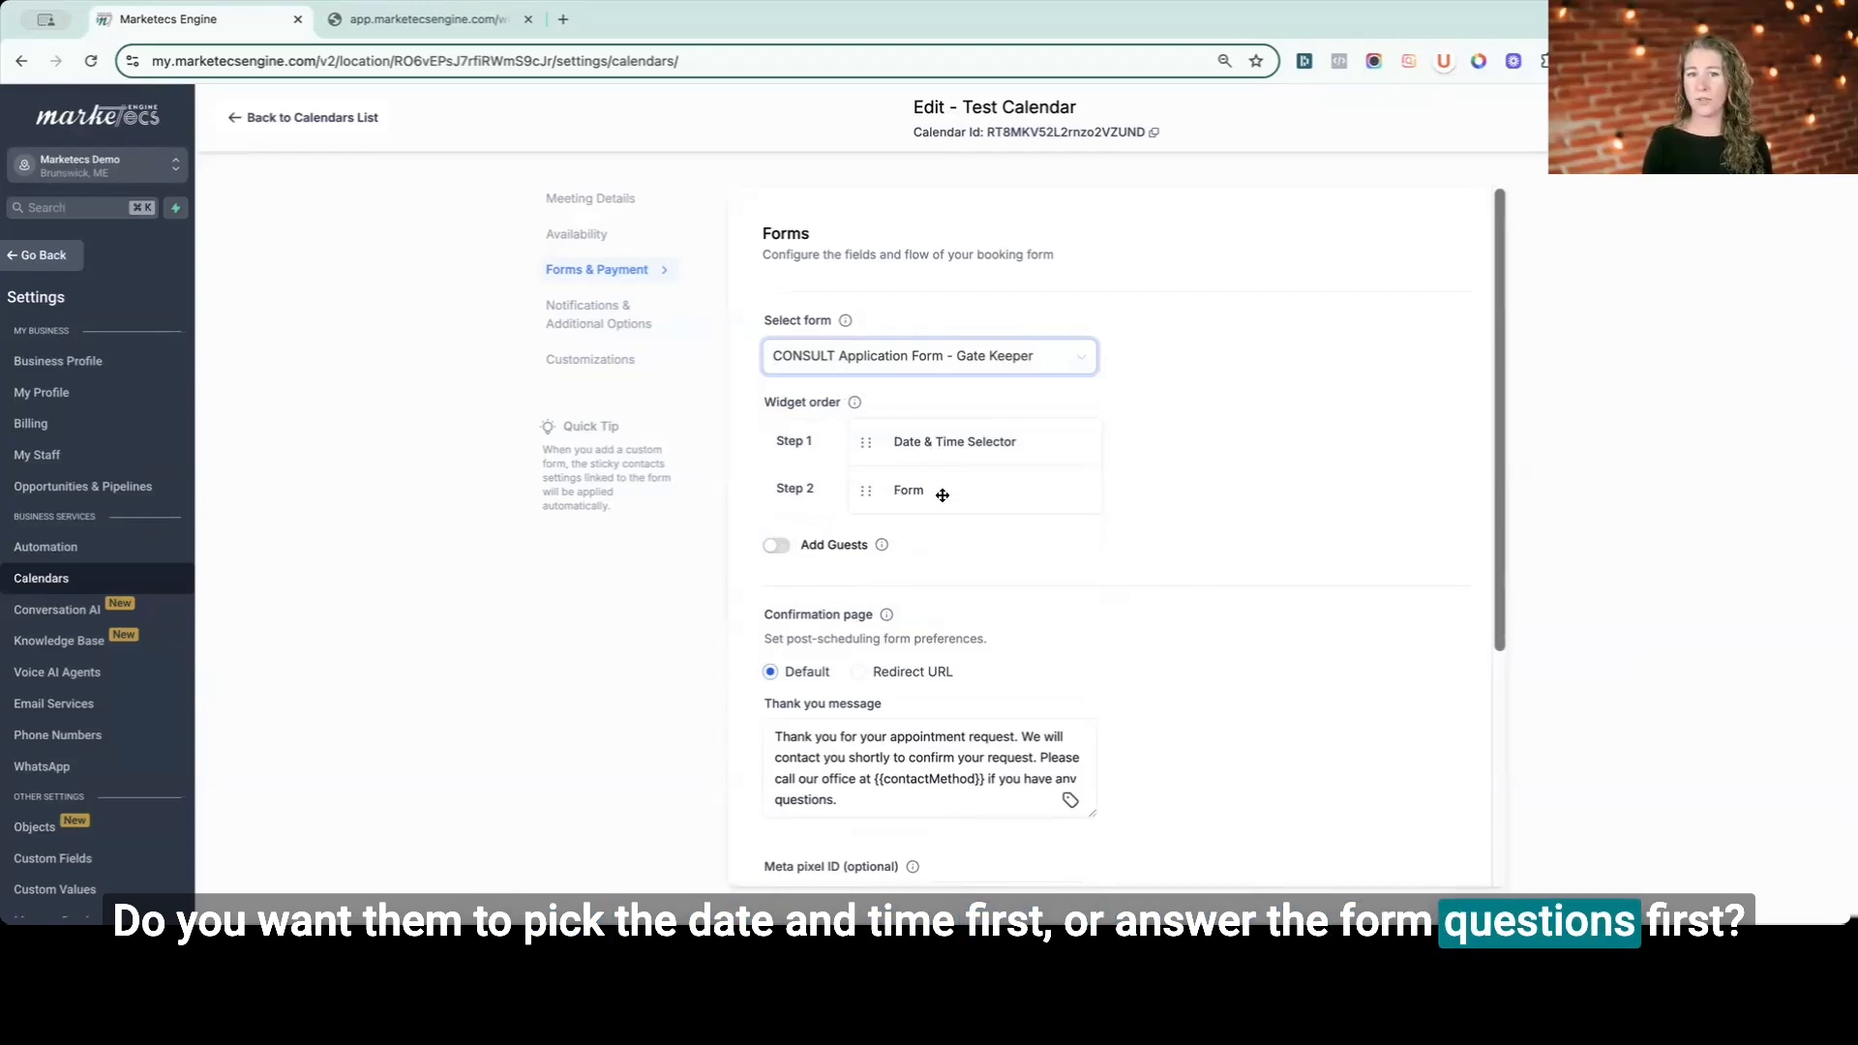
# - Turn on the Add Guests option for the booking form
pyautogui.scroll(-1, 743, 548)
pyautogui.click(777, 510)
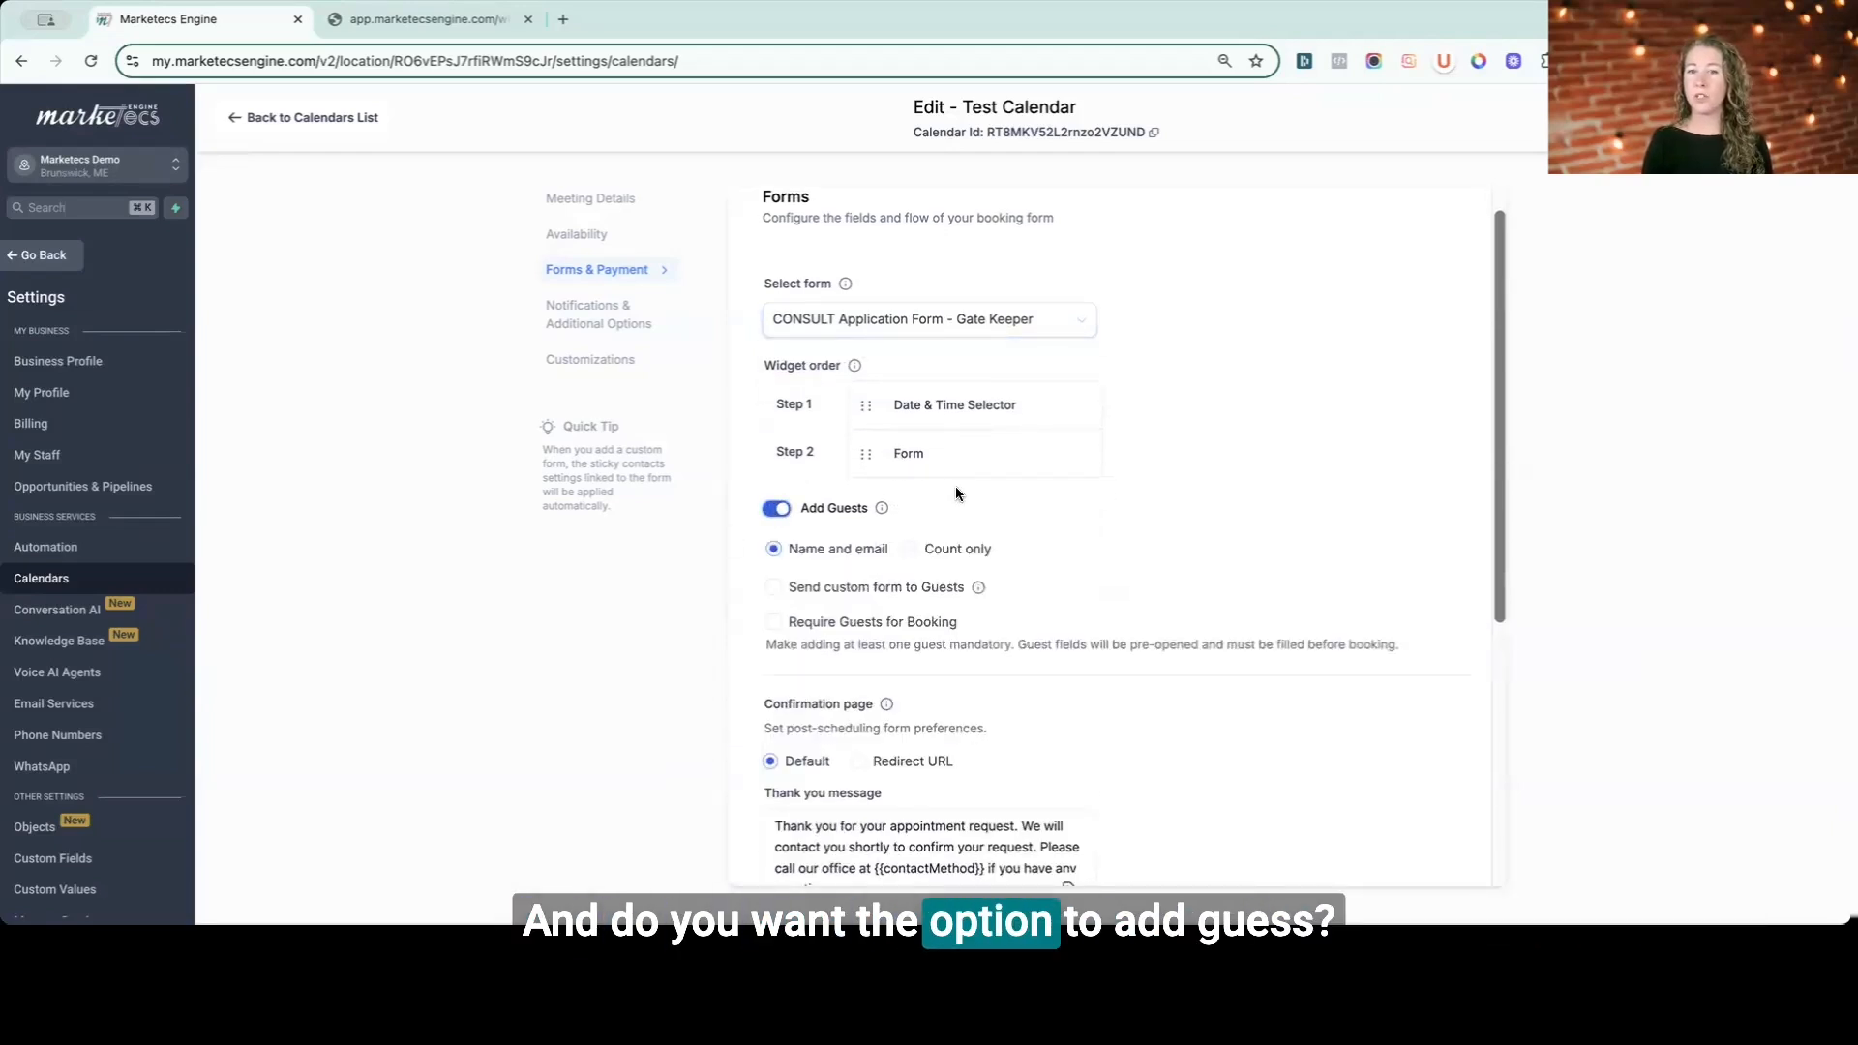
pyautogui.scroll(-5, 955, 486)
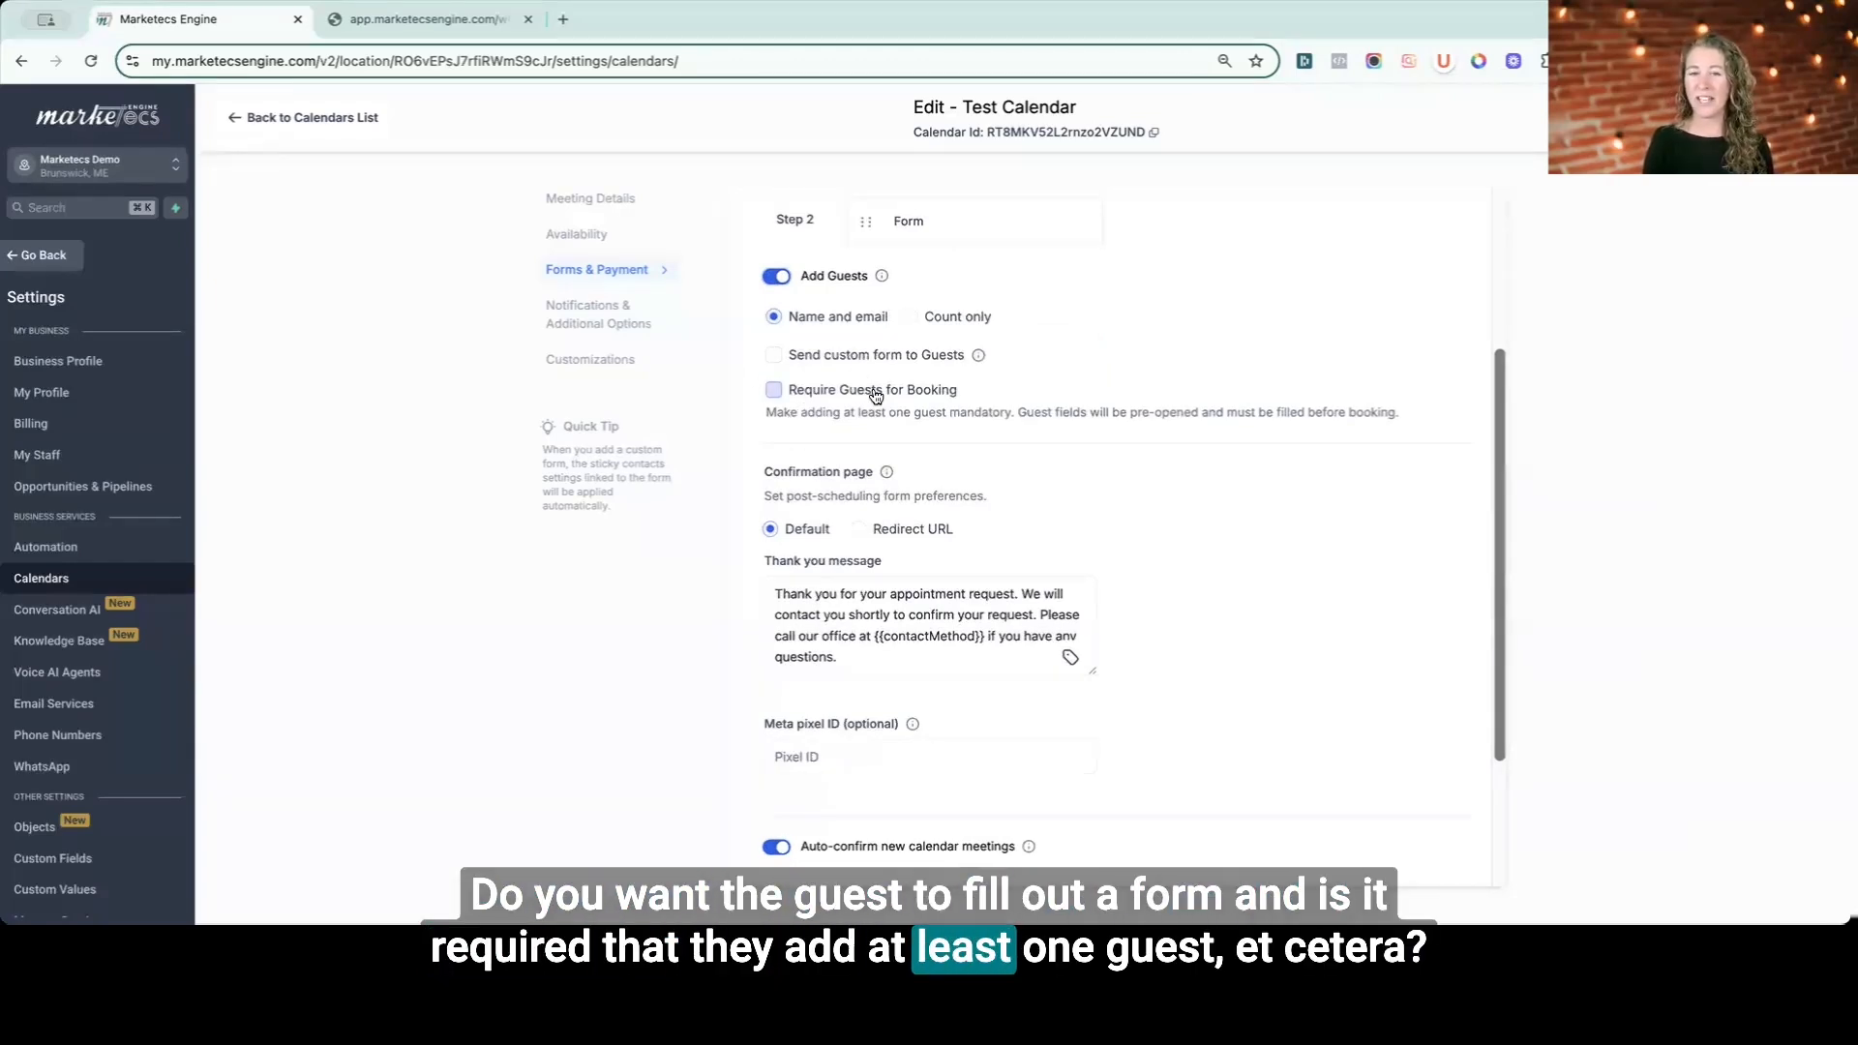
pyautogui.scroll(-1, 875, 395)
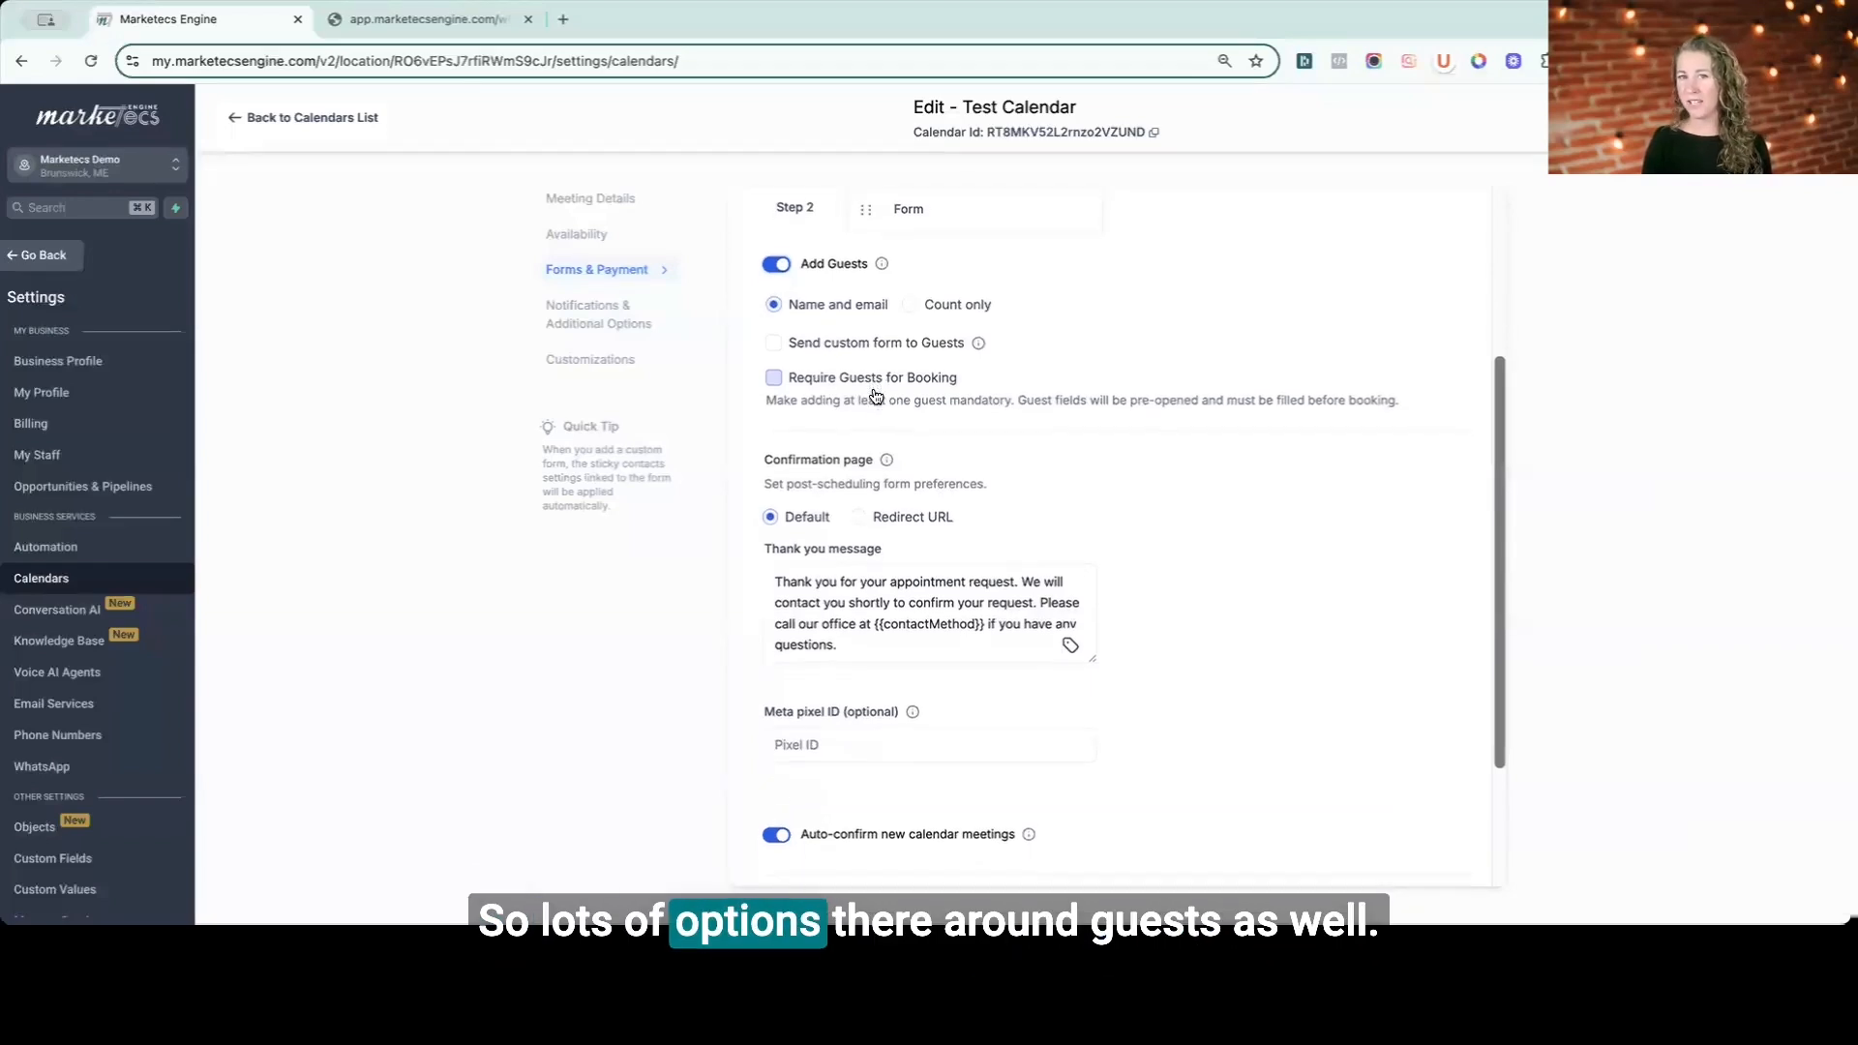
pyautogui.scroll(-2, 813, 406)
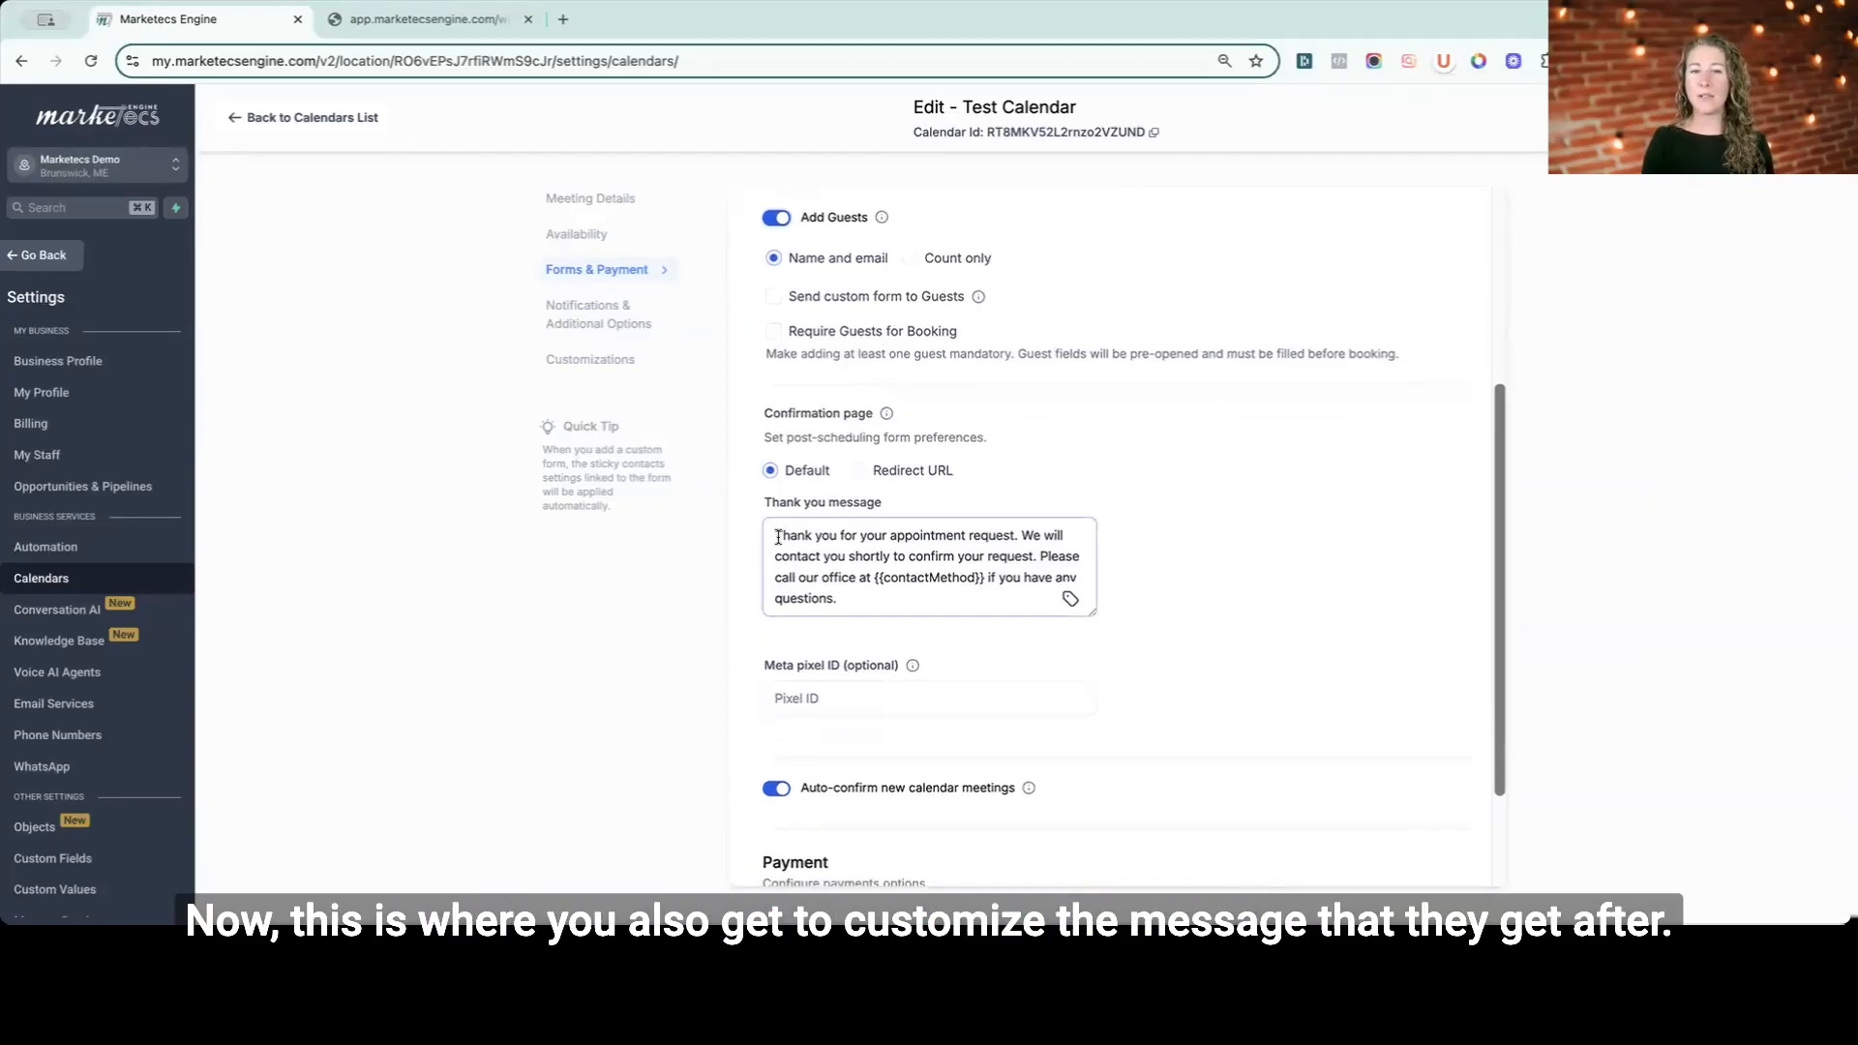
# - Insert custom values for the contact name and appointment start date into the thank you message
pyautogui.moveTo(778, 537); pyautogui.dragTo(852, 593)
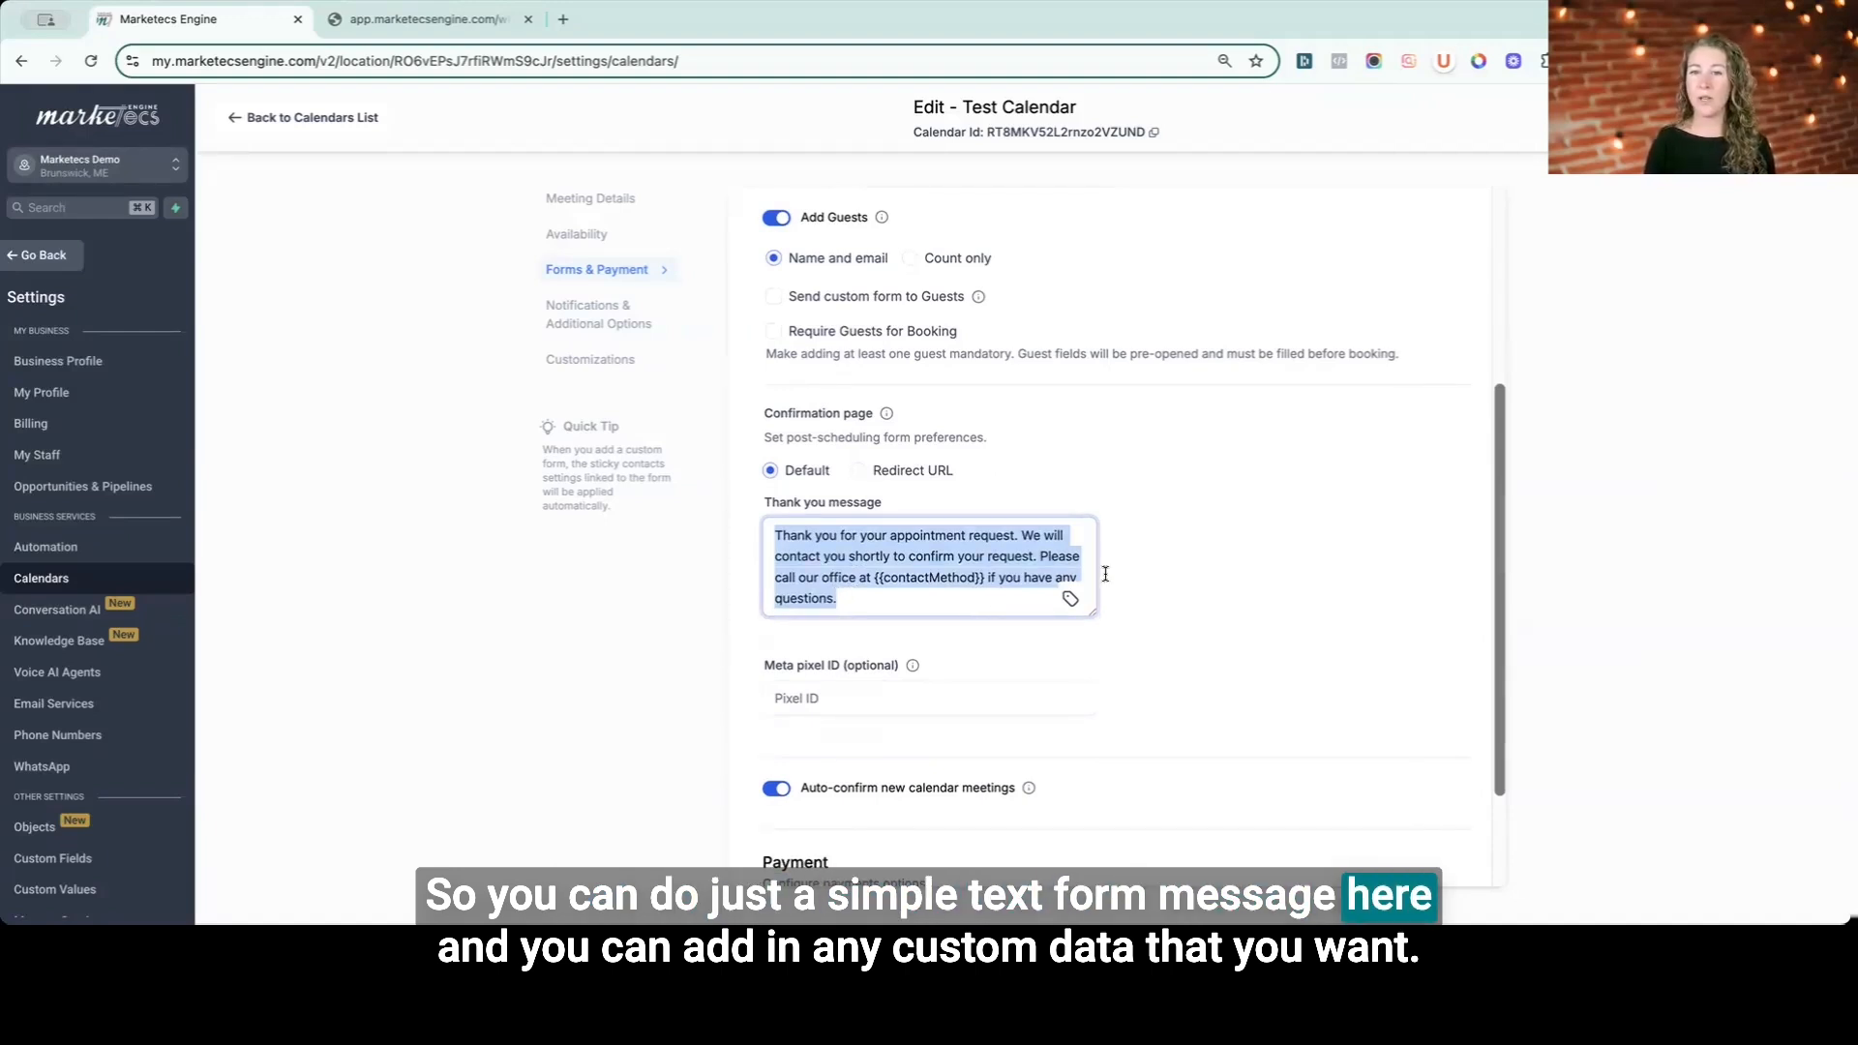
pyautogui.click(1053, 610)
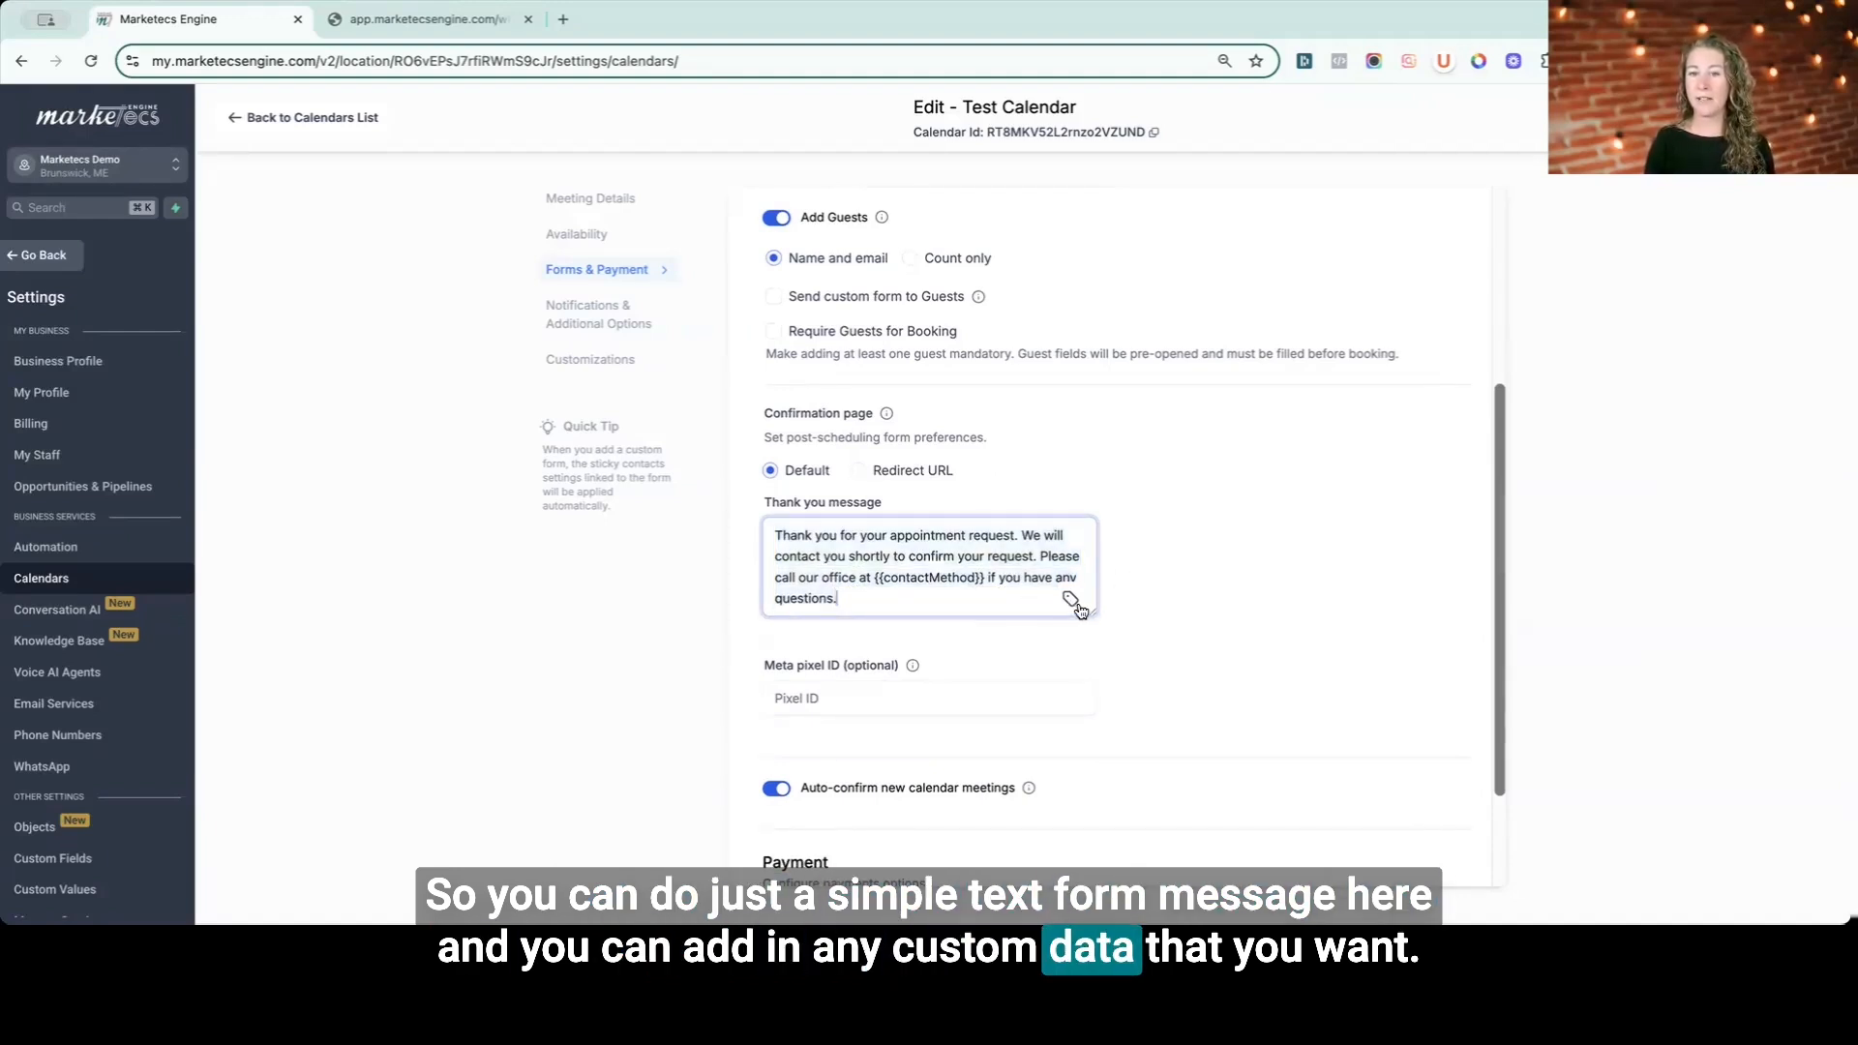
pyautogui.click(1070, 600)
pyautogui.click(839, 535)
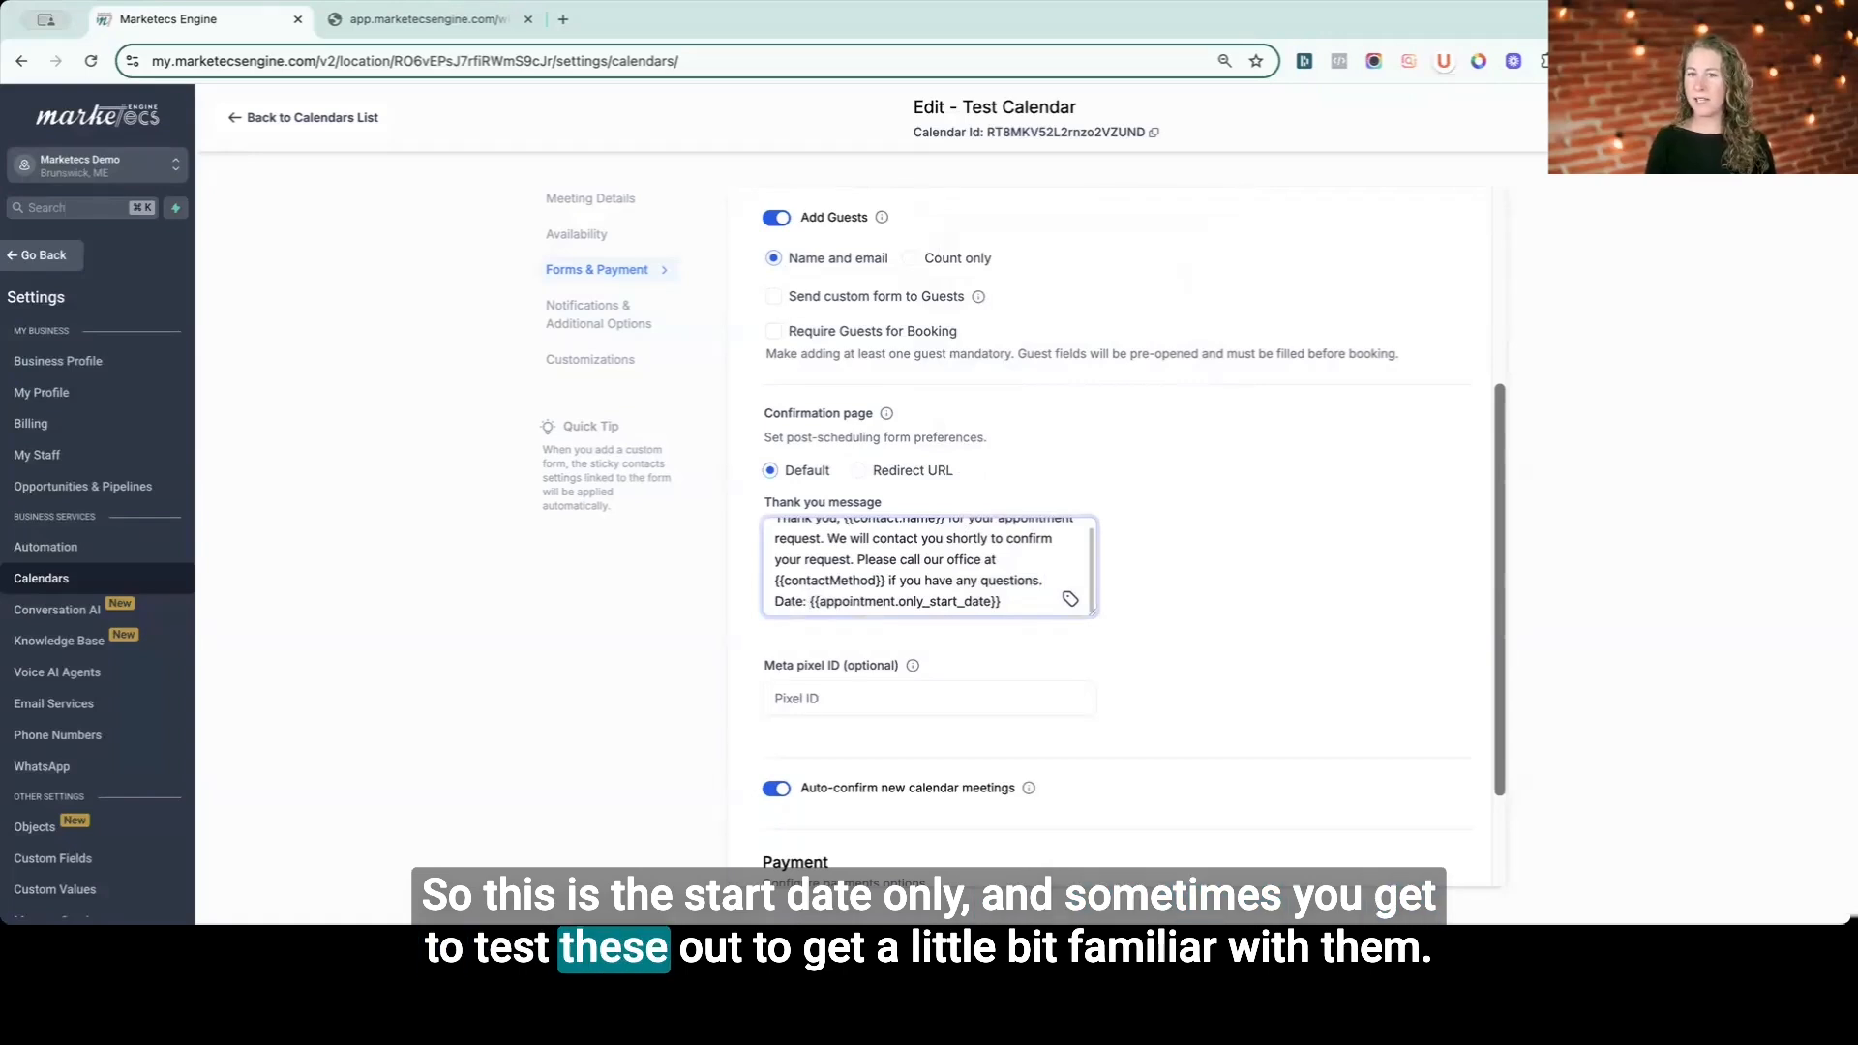
pyautogui.scroll(-1, 1025, 580)
pyautogui.scroll(2, 1022, 597)
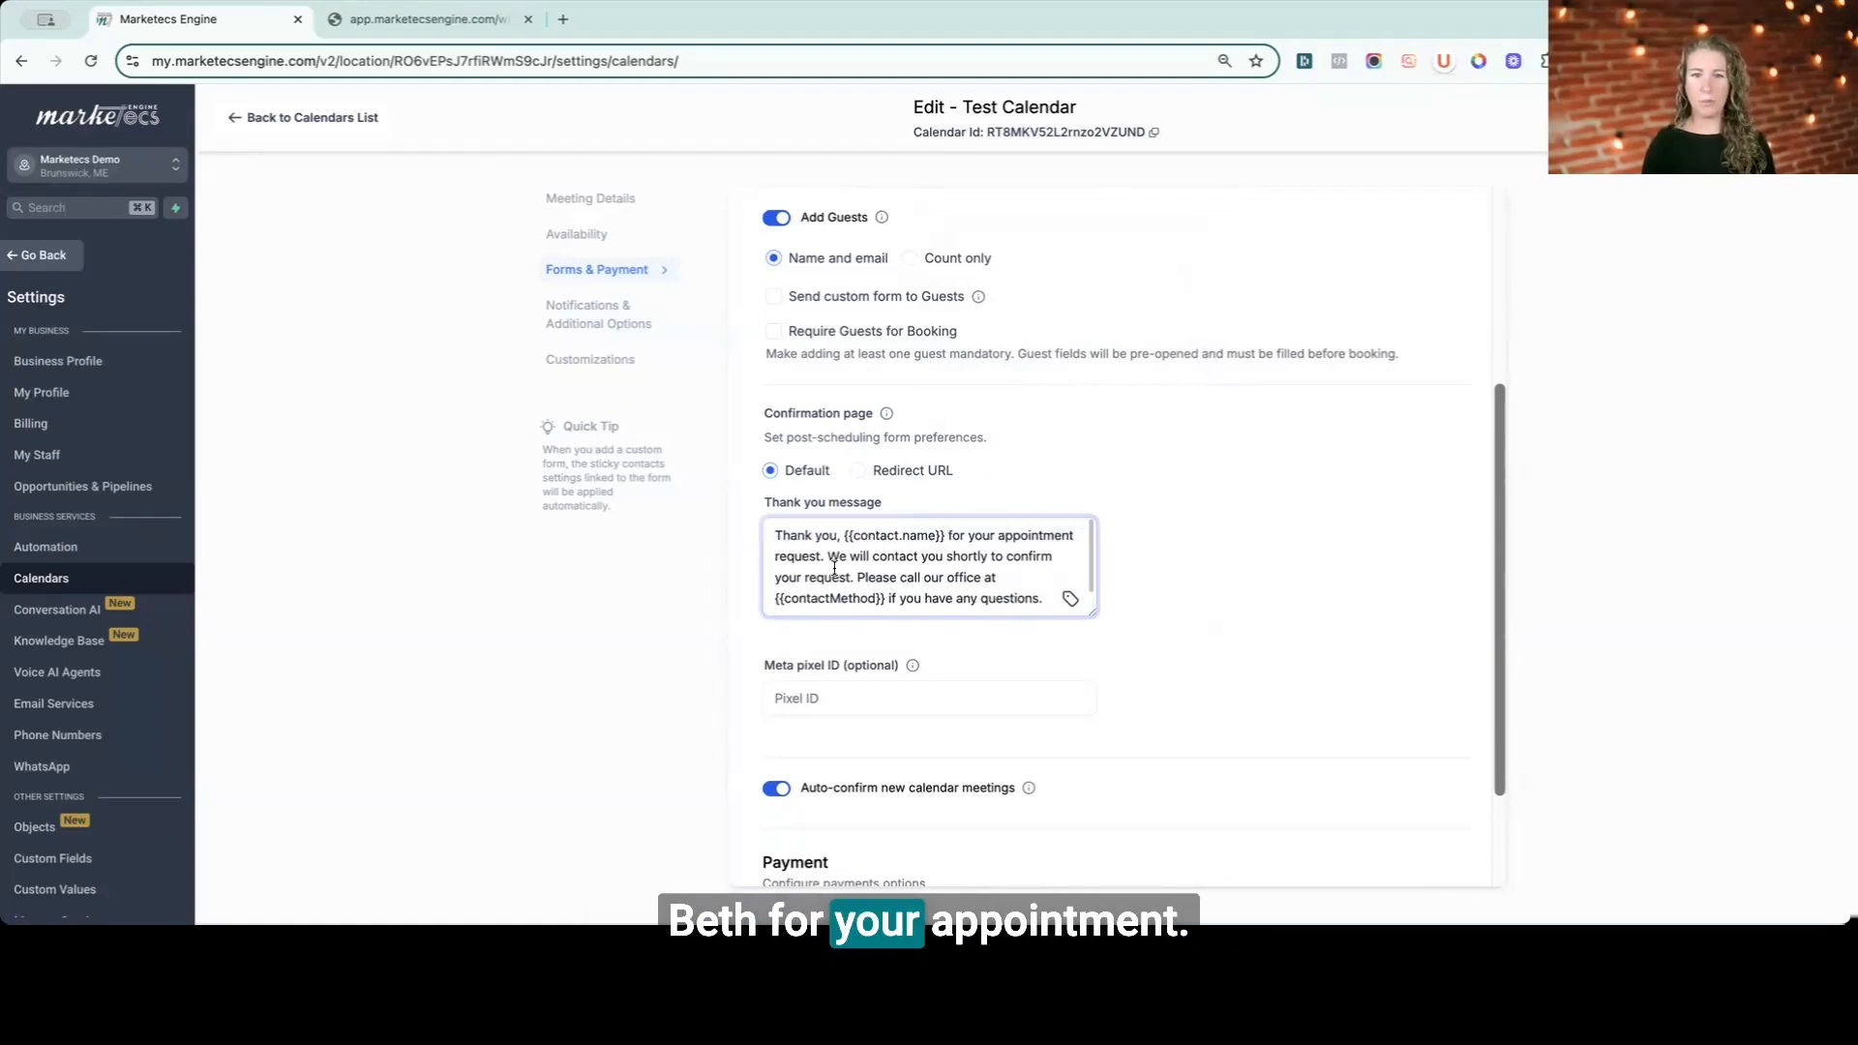
pyautogui.scroll(-1, 909, 732)
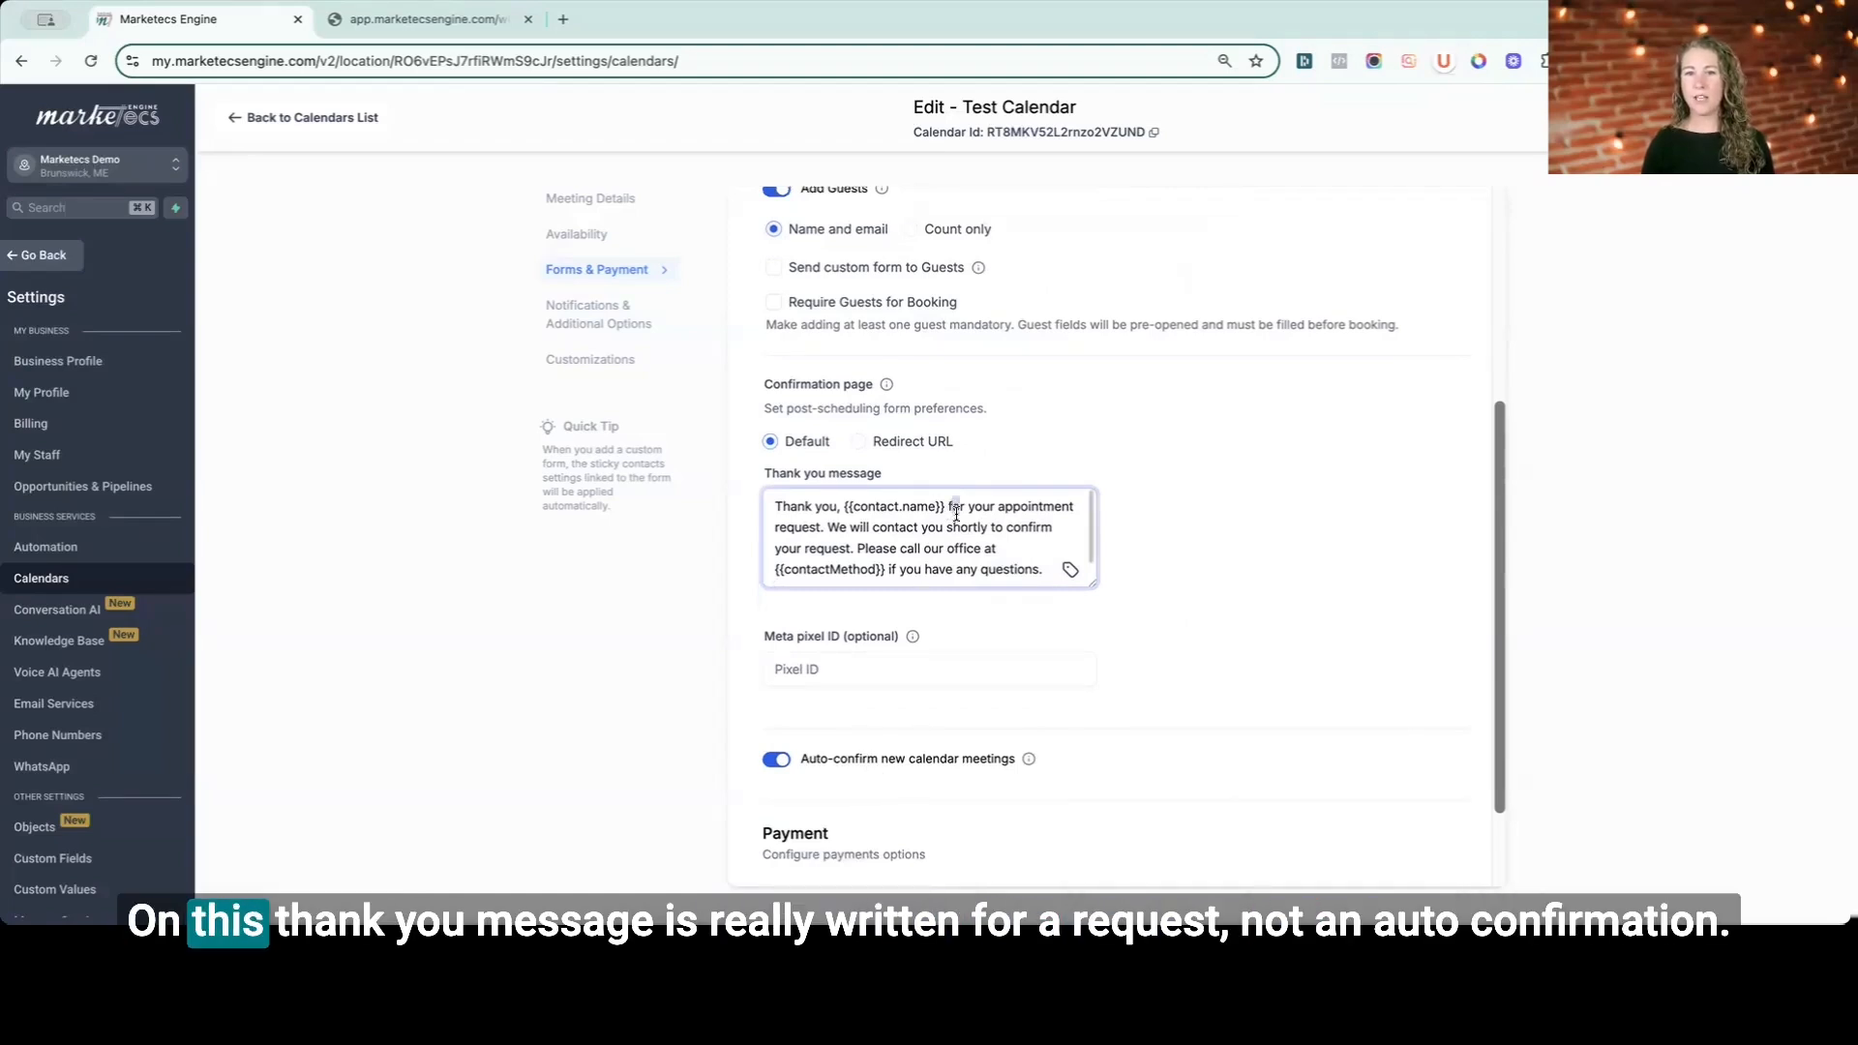
# - Replace "your appointment request" with "booking an appointment" in the thank you message
pyautogui.moveTo(950, 507); pyautogui.dragTo(892, 527)
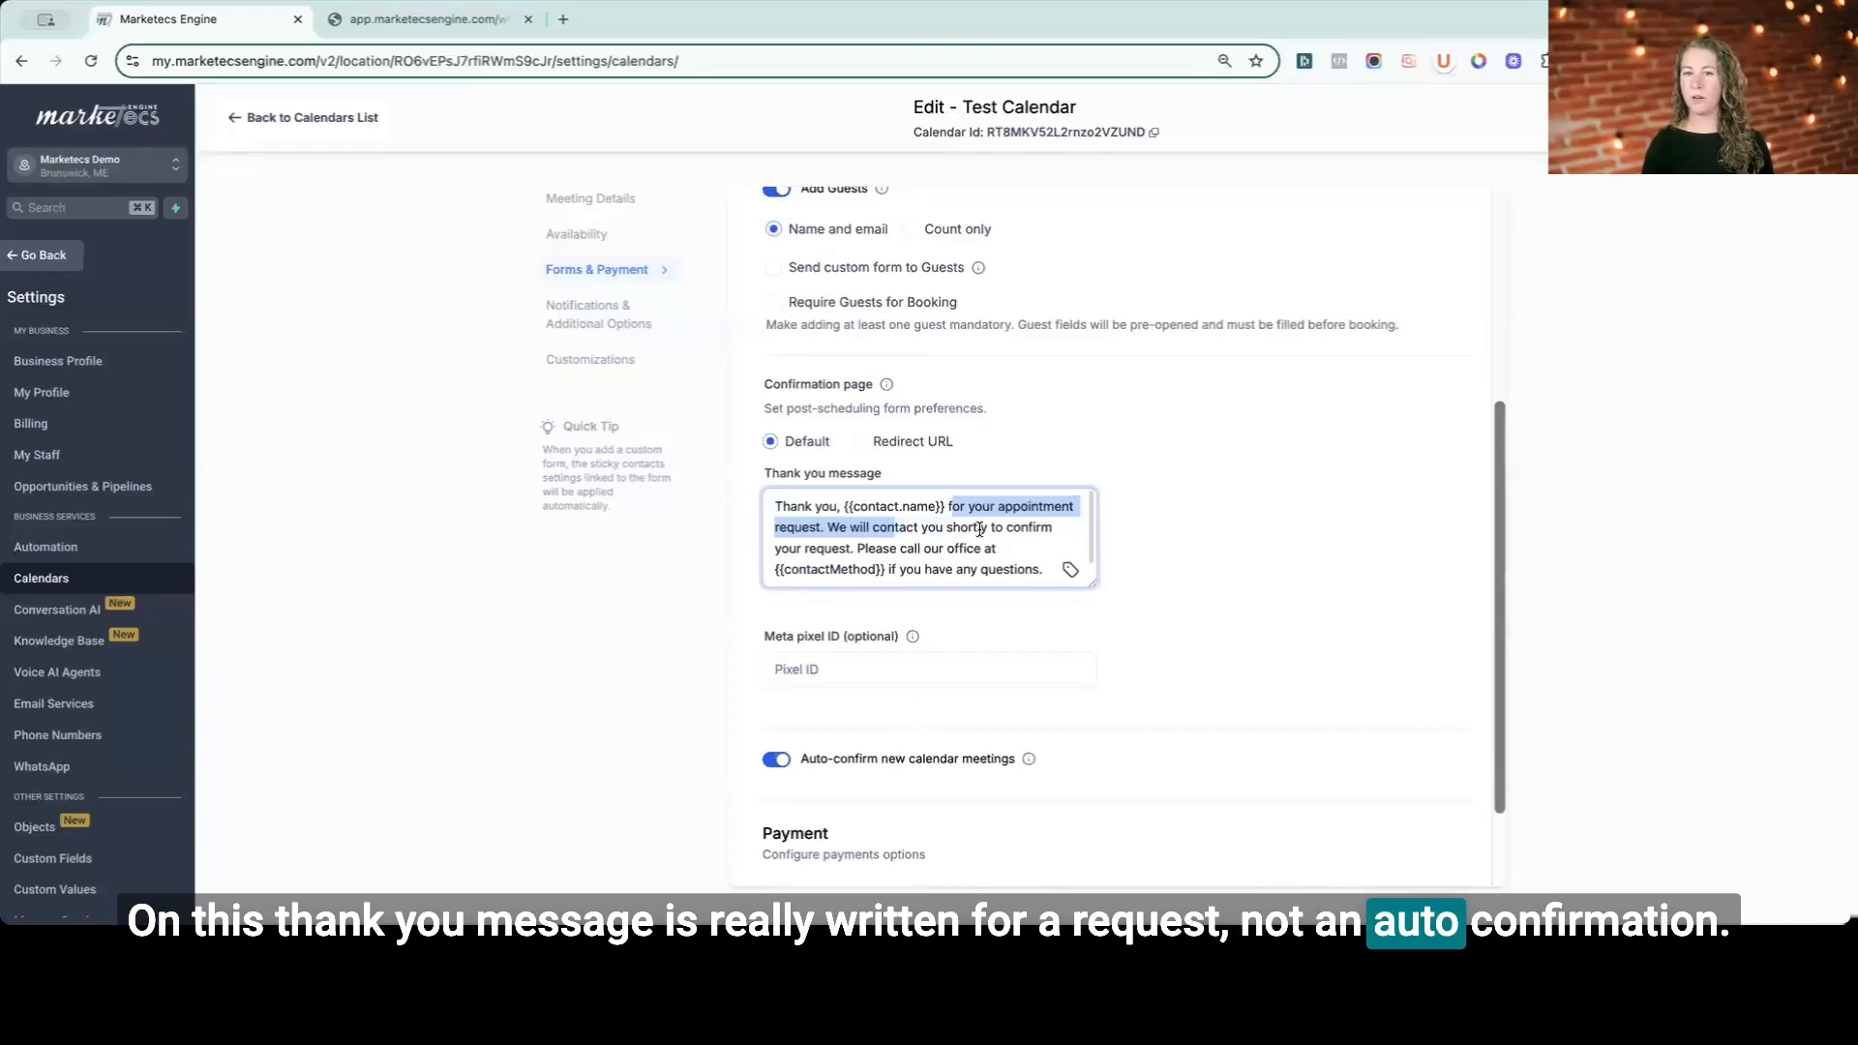
pyautogui.click(977, 527)
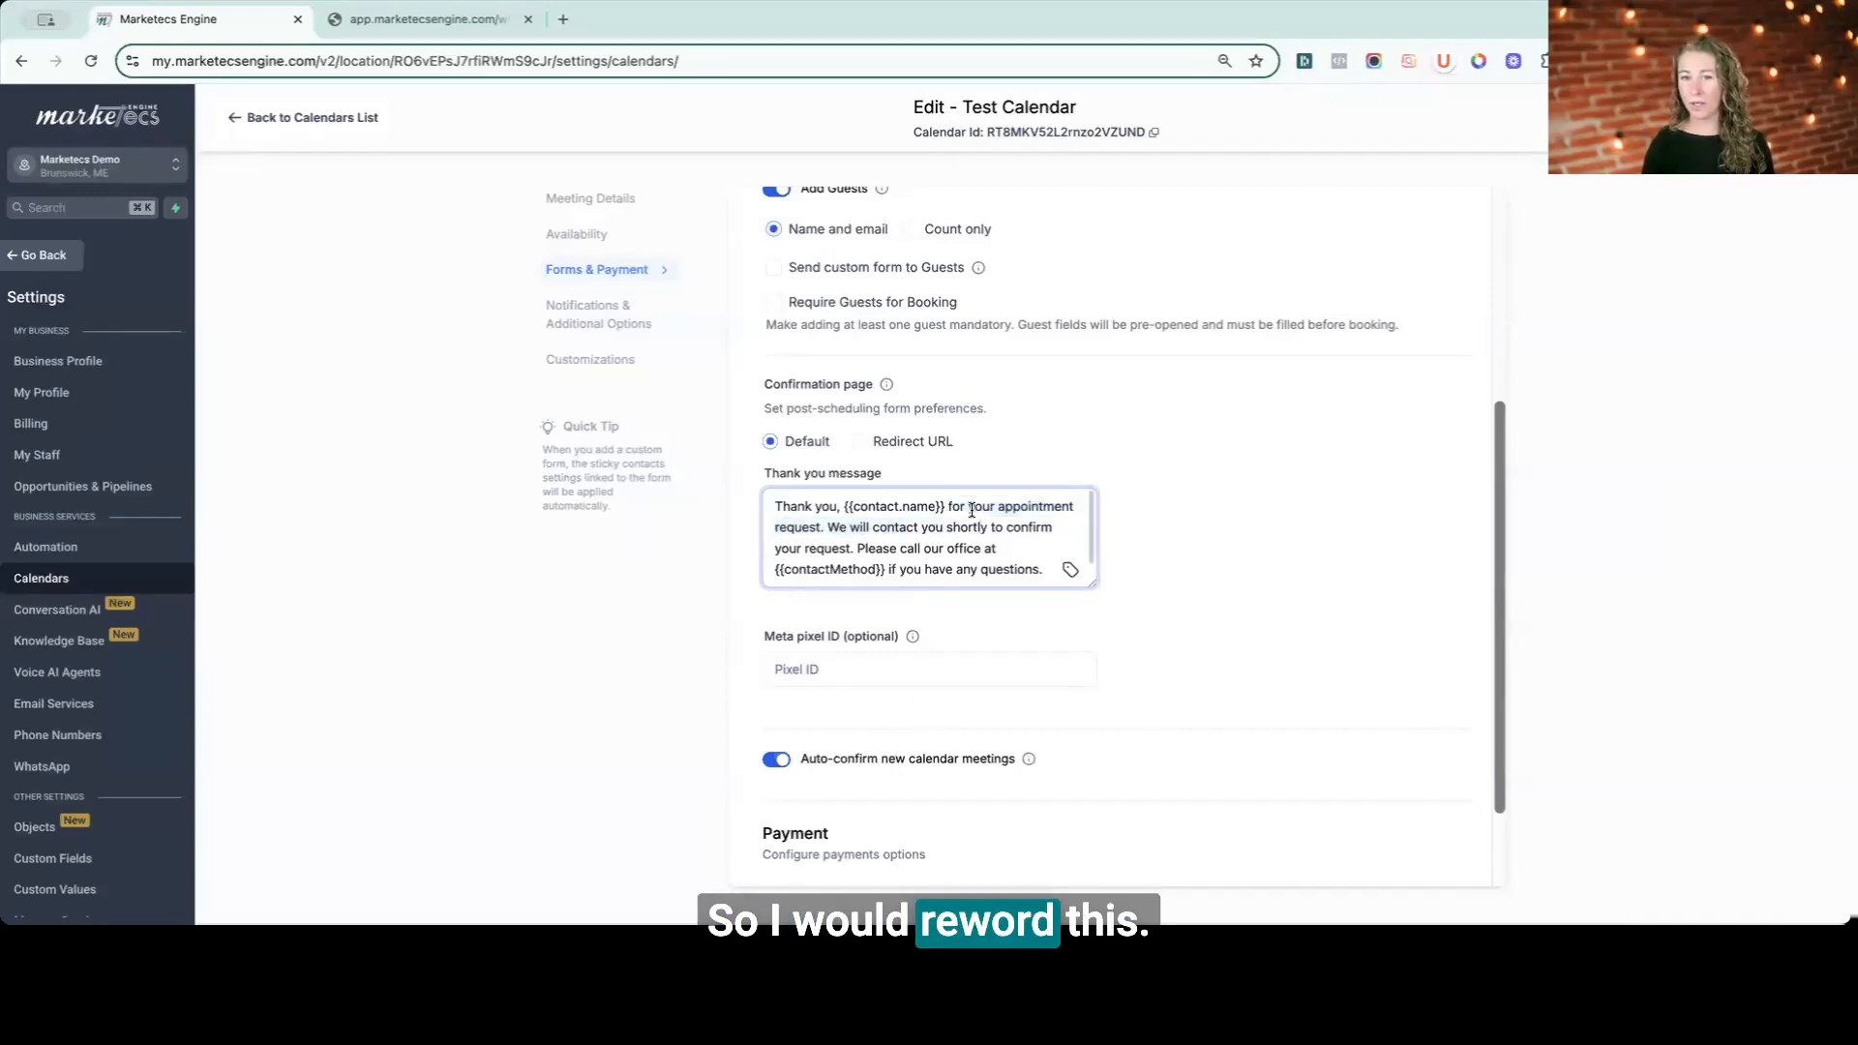
pyautogui.moveTo(967, 508); pyautogui.dragTo(822, 529)
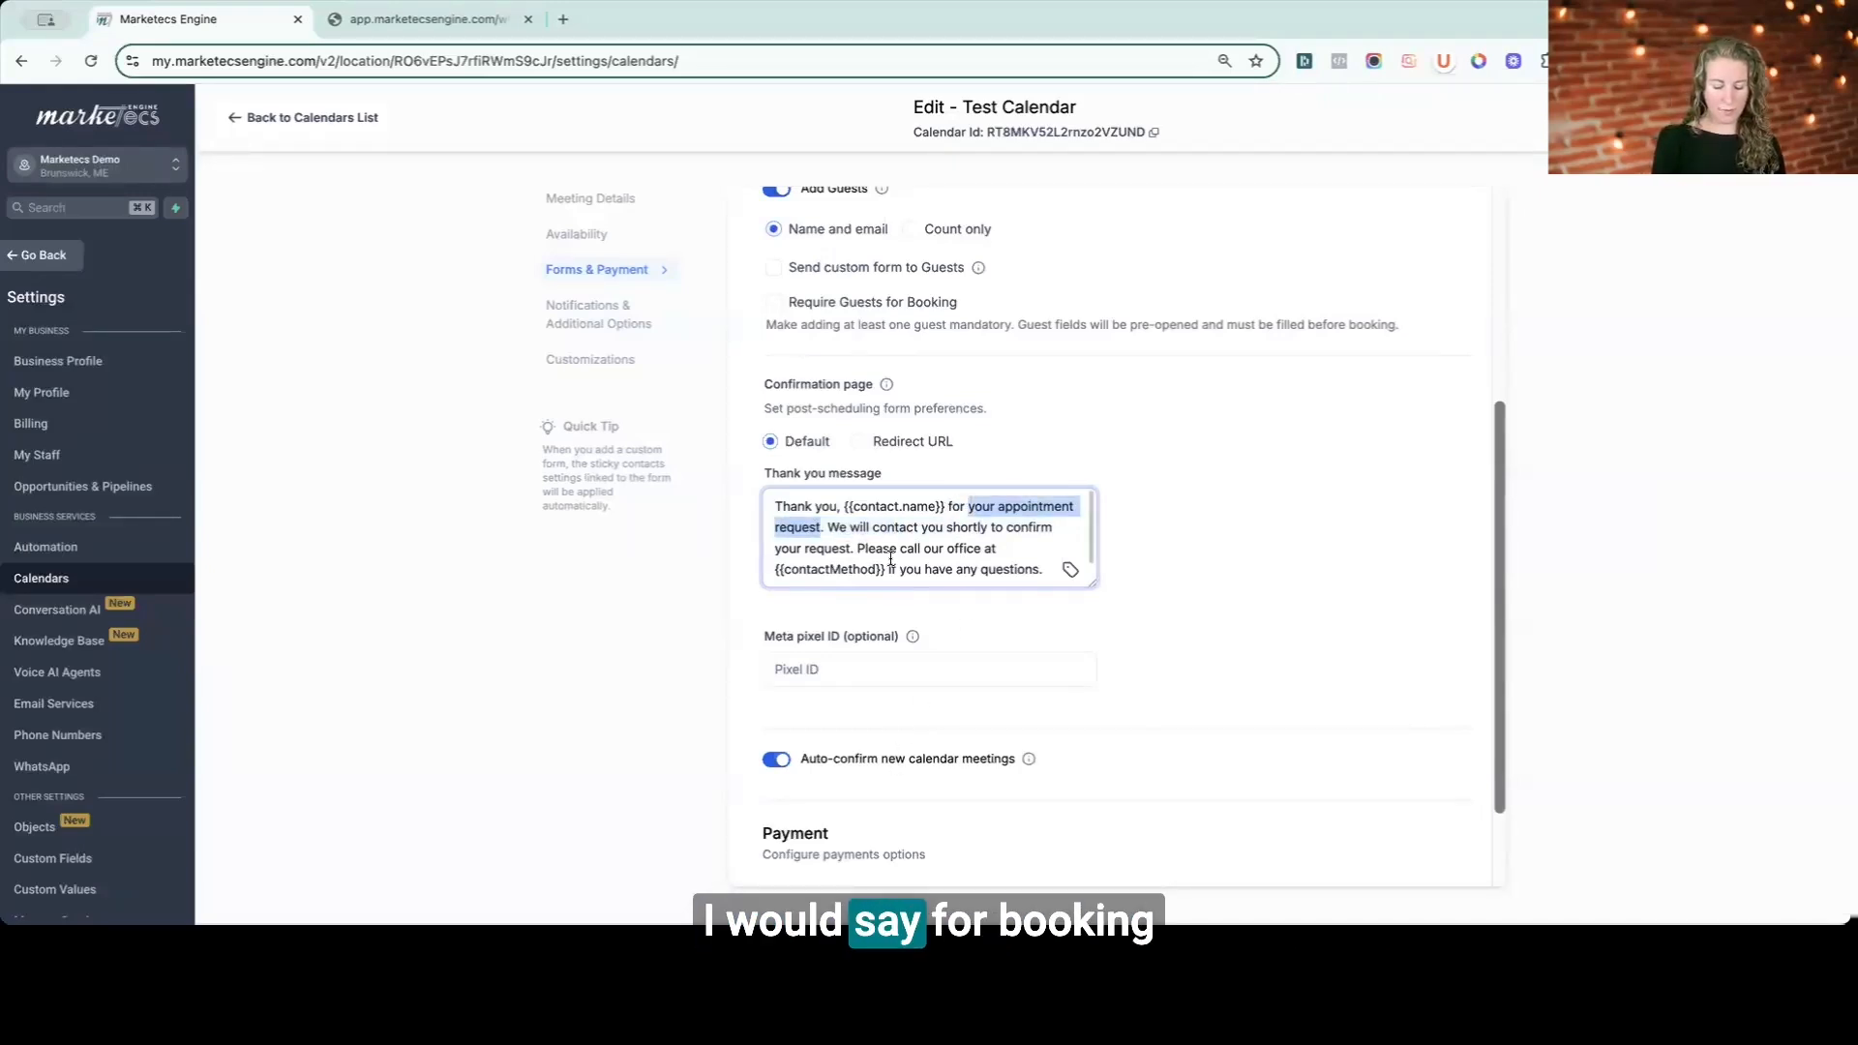
pyautogui.write('booking ')
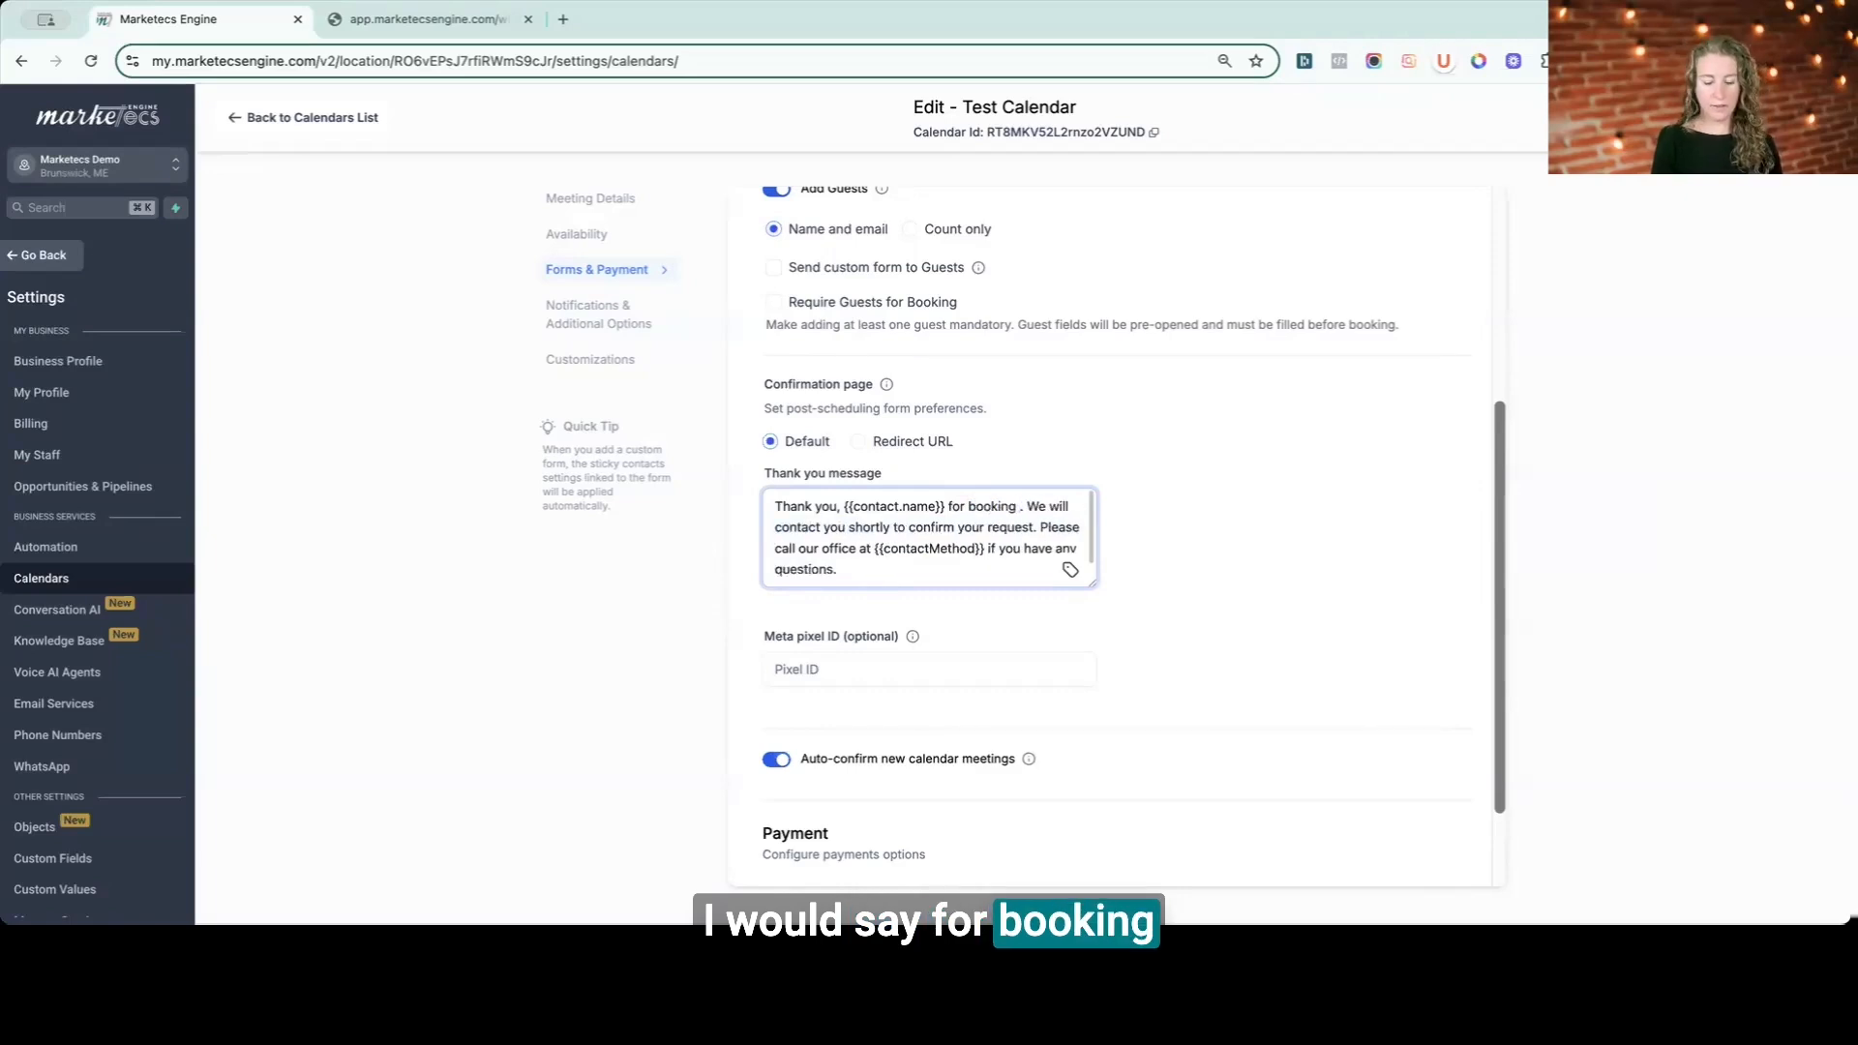
pyautogui.write('an appointment')
# - Delete the sentence promising to contact them to confirm, and start "Please call our office" on a new line
pyautogui.moveTo(857, 527); pyautogui.dragTo(905, 549)
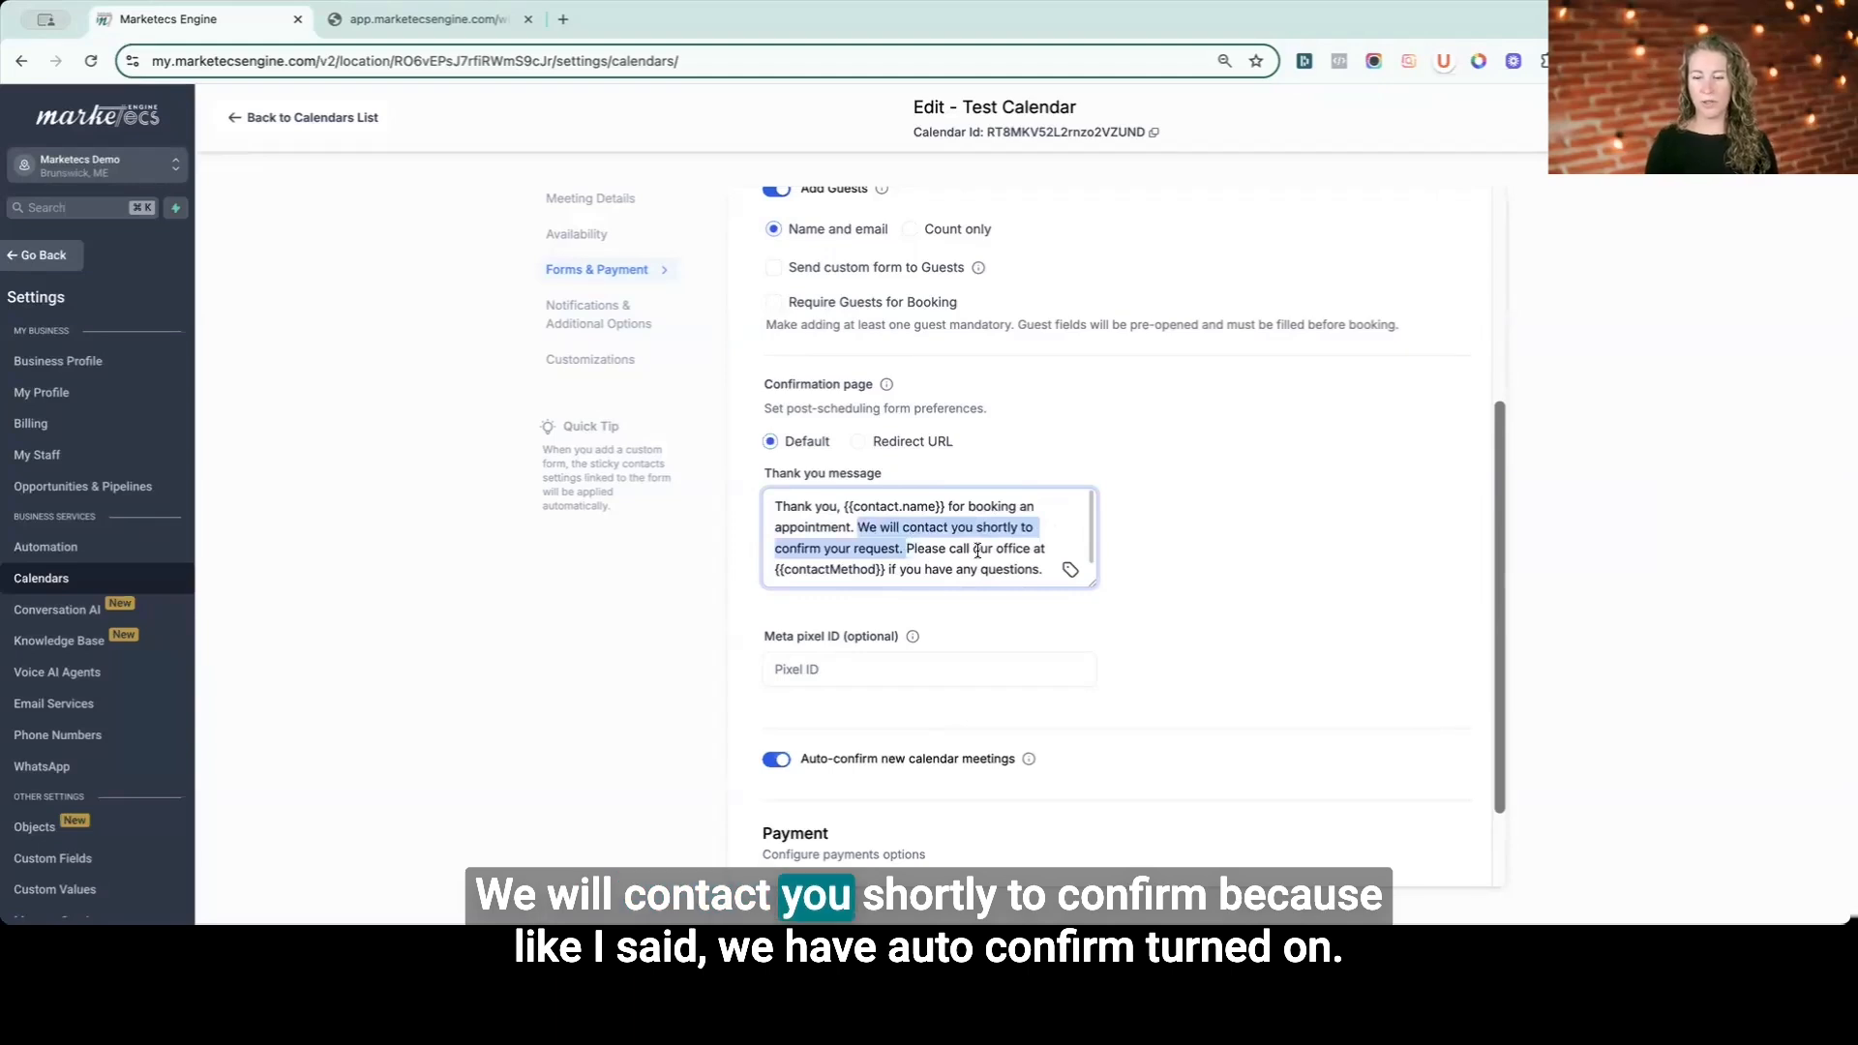
pyautogui.press('BackSpace')
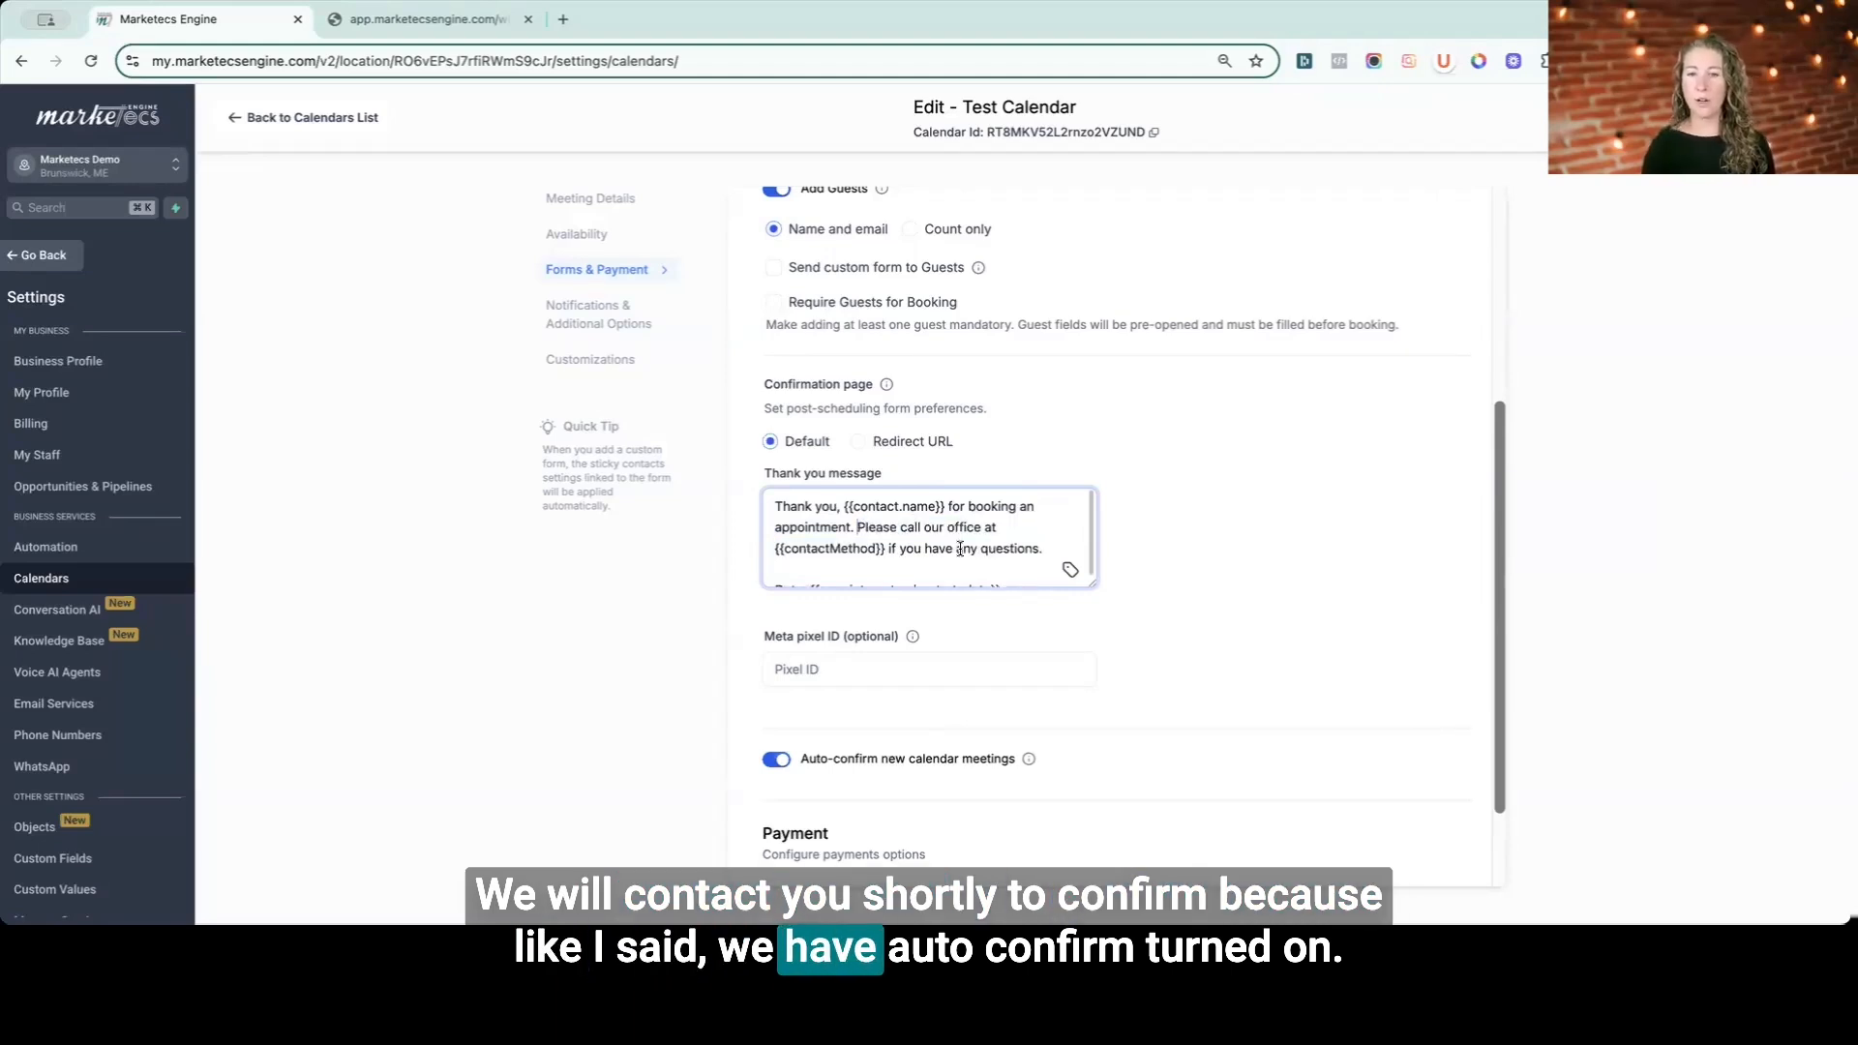
pyautogui.click(858, 526)
pyautogui.press('Return')
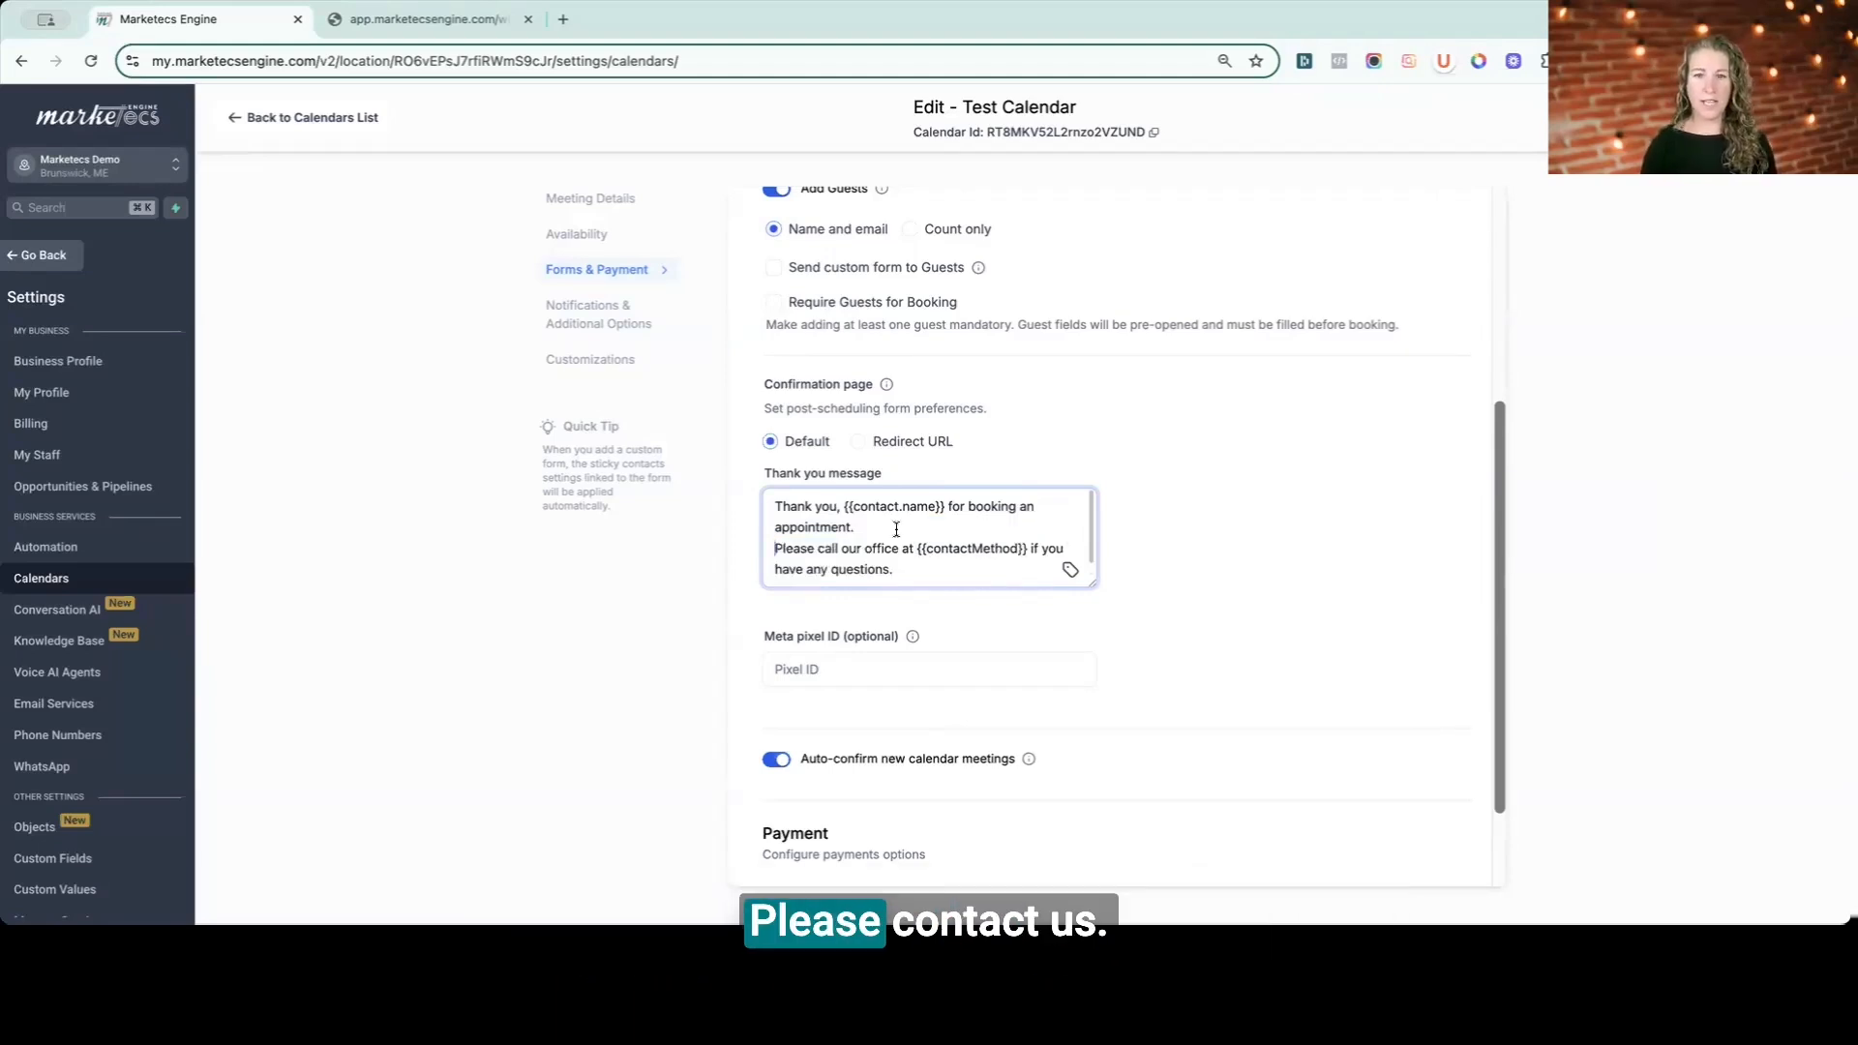
# - Add an "Appointment Details:" heading line above the date in the thank you message
pyautogui.scroll(-1, 960, 563)
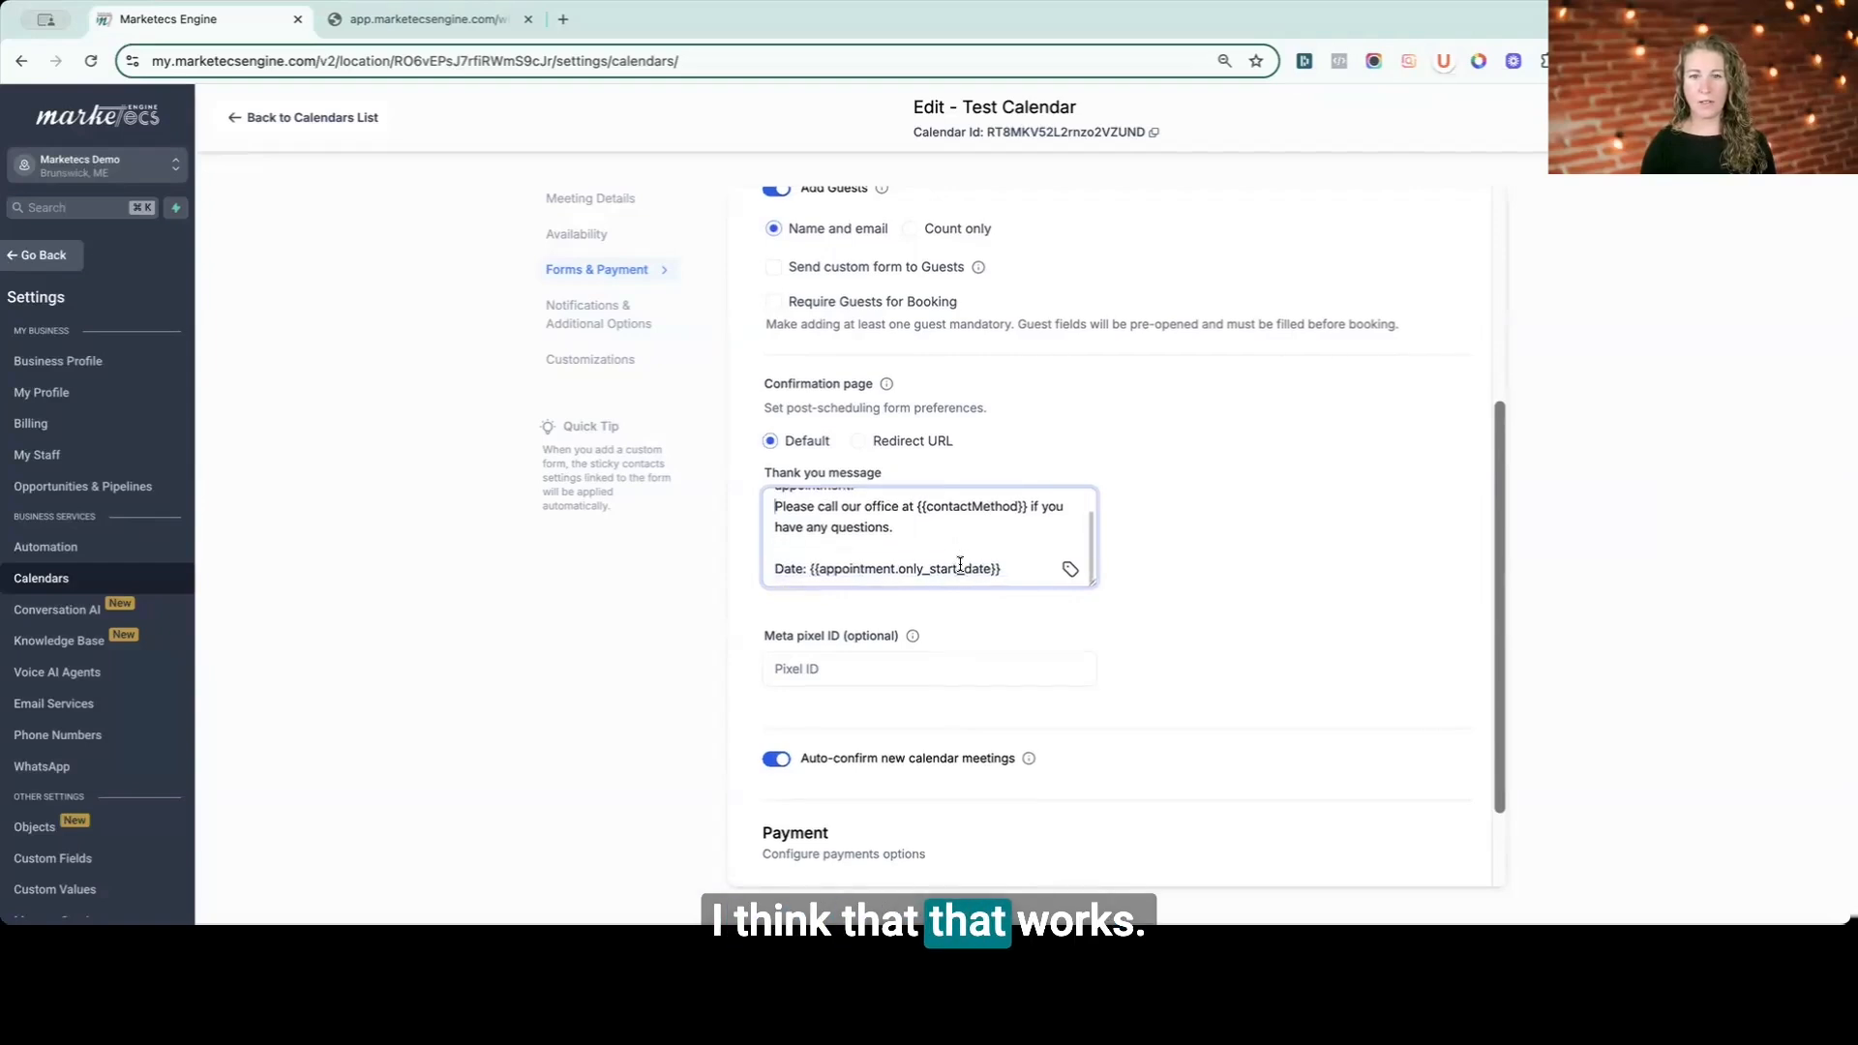
pyautogui.scroll(-1, 871, 504)
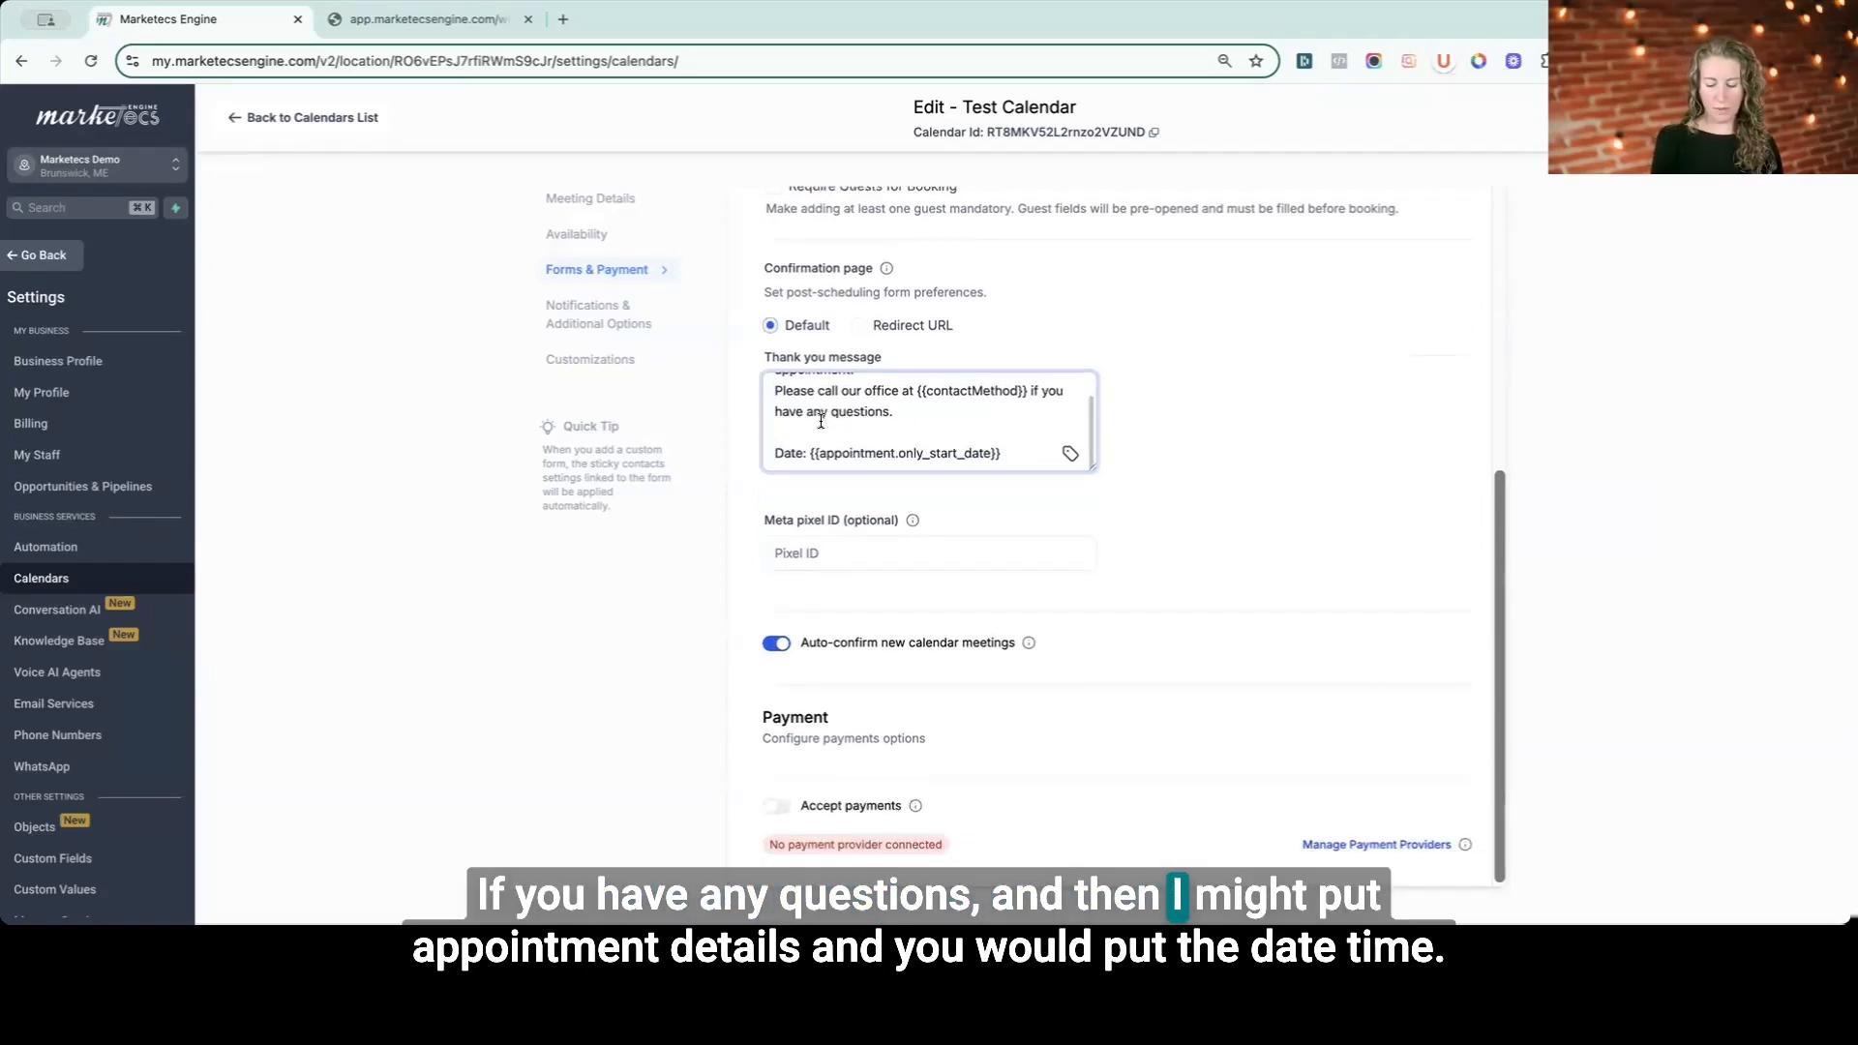
pyautogui.press('Return')
pyautogui.write('Appointment Details:')
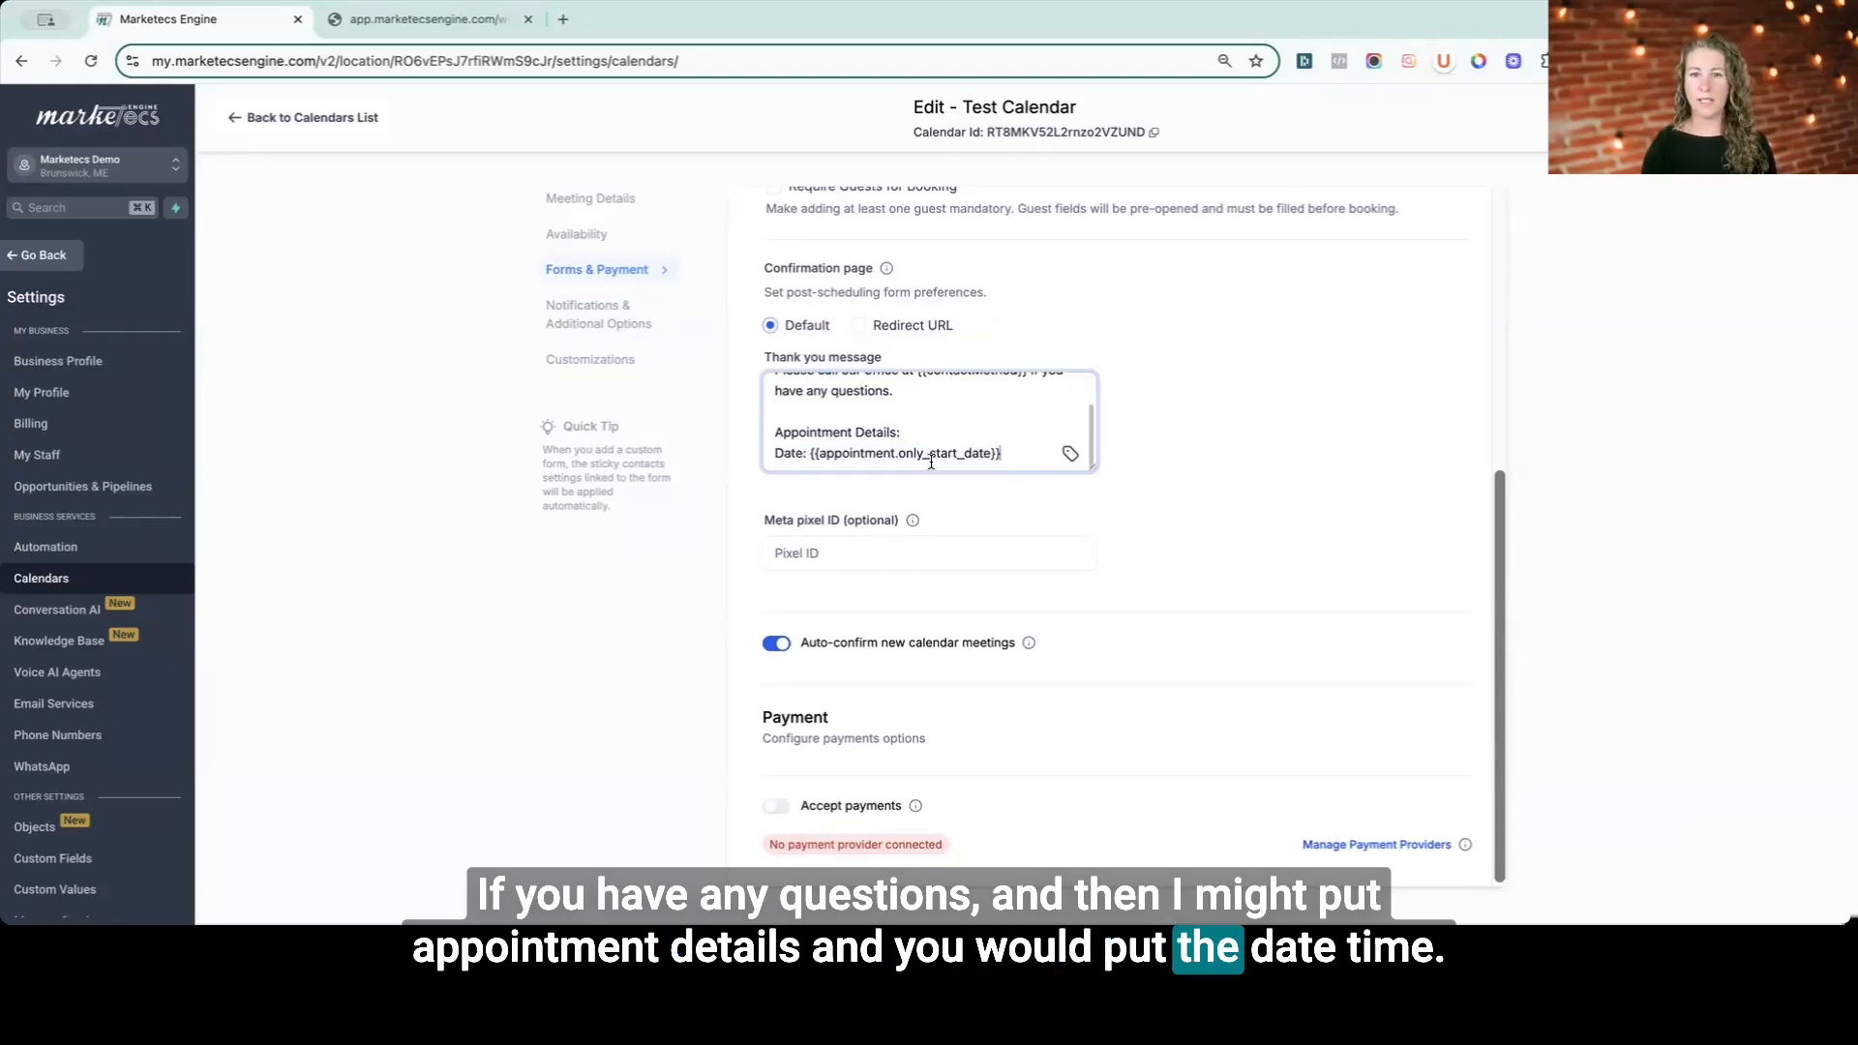
# - Add a "Time:" line followed by the appointment Start Time custom value
pyautogui.press('Return')
pyautogui.write('Time:')
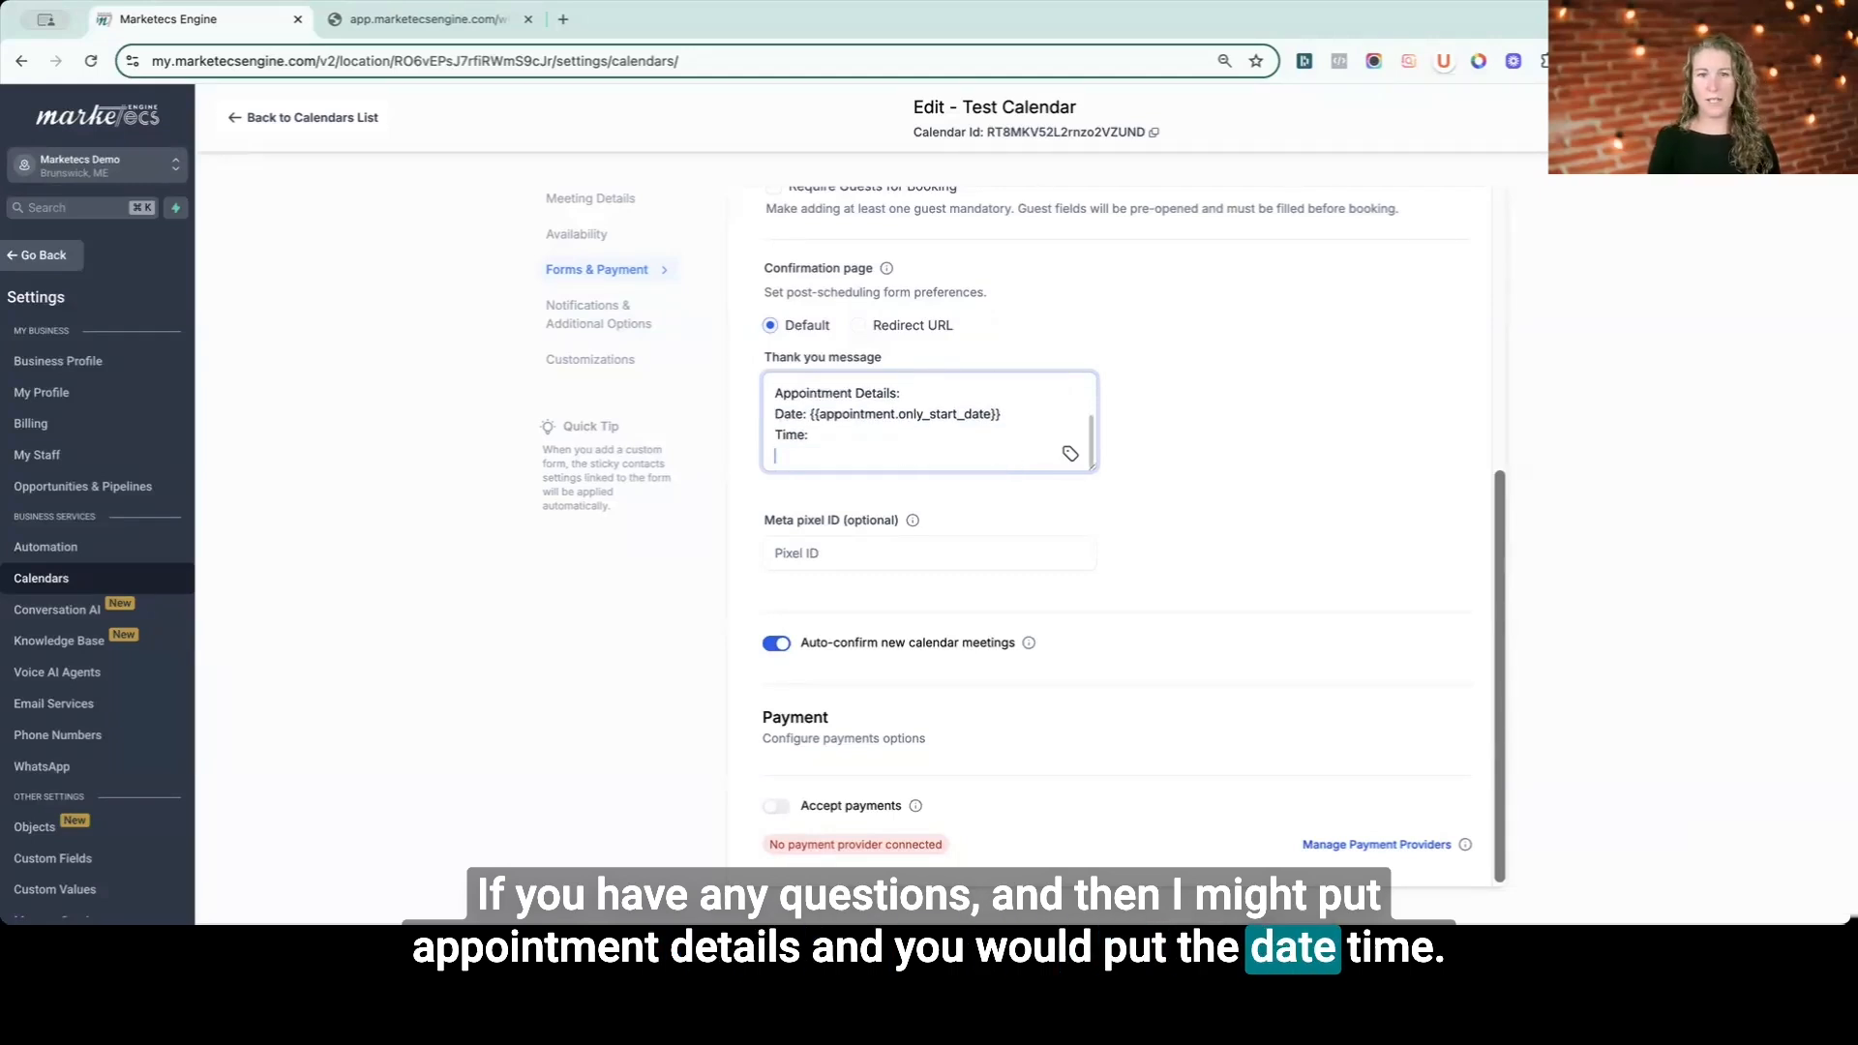
pyautogui.click(1070, 454)
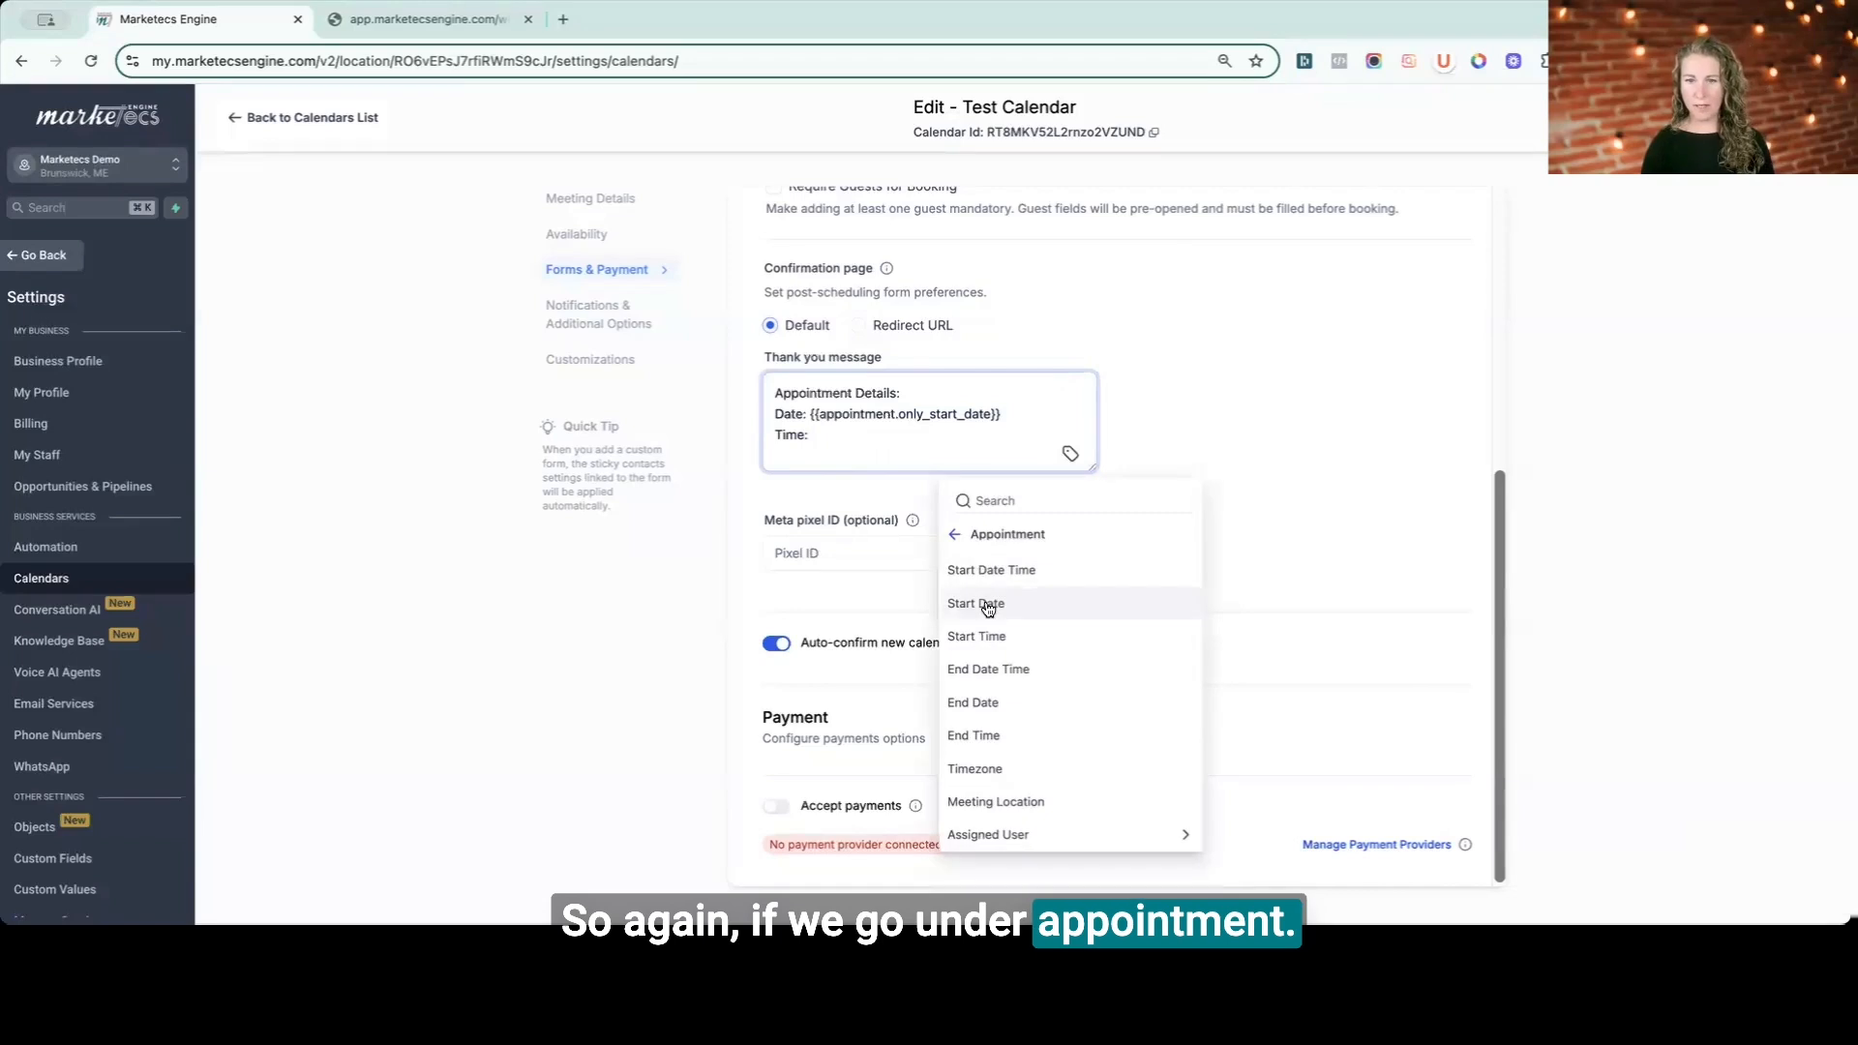
pyautogui.click(988, 639)
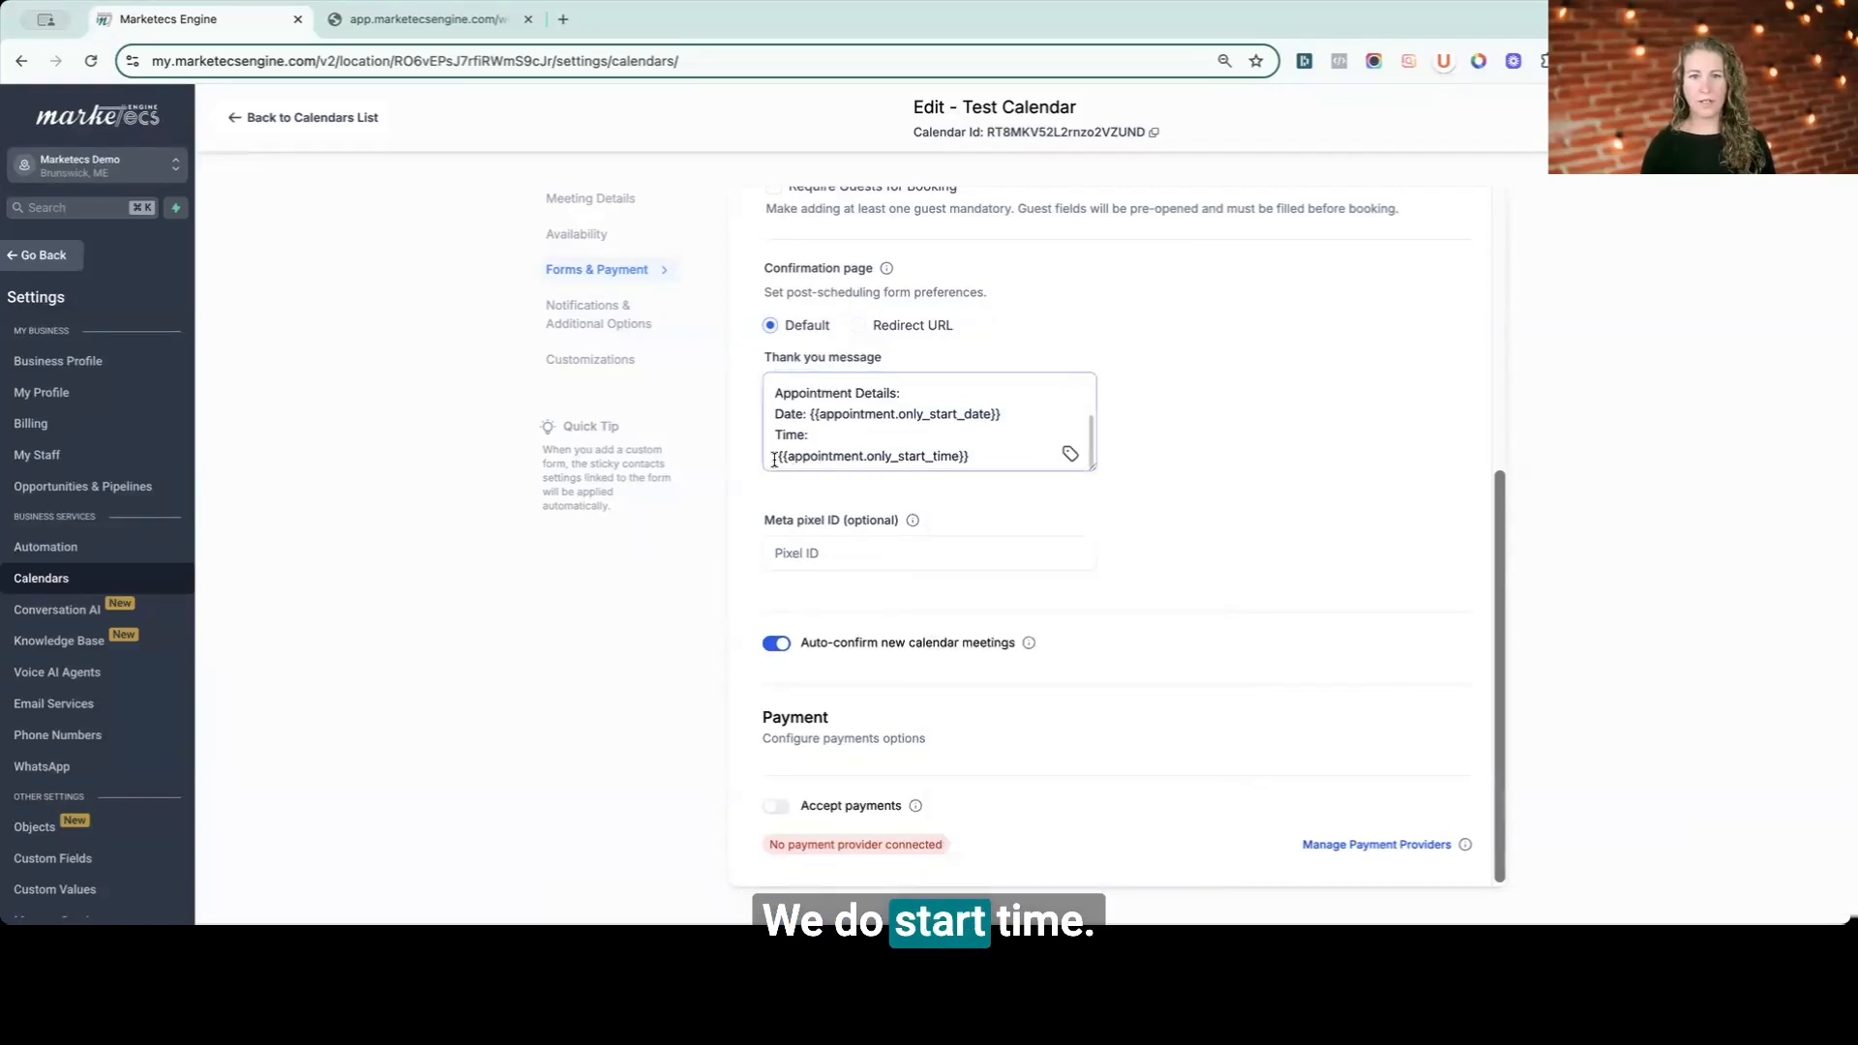
# - Join the start time value onto the Time line and begin a new line below it in the thank you message
pyautogui.press('BackSpace')
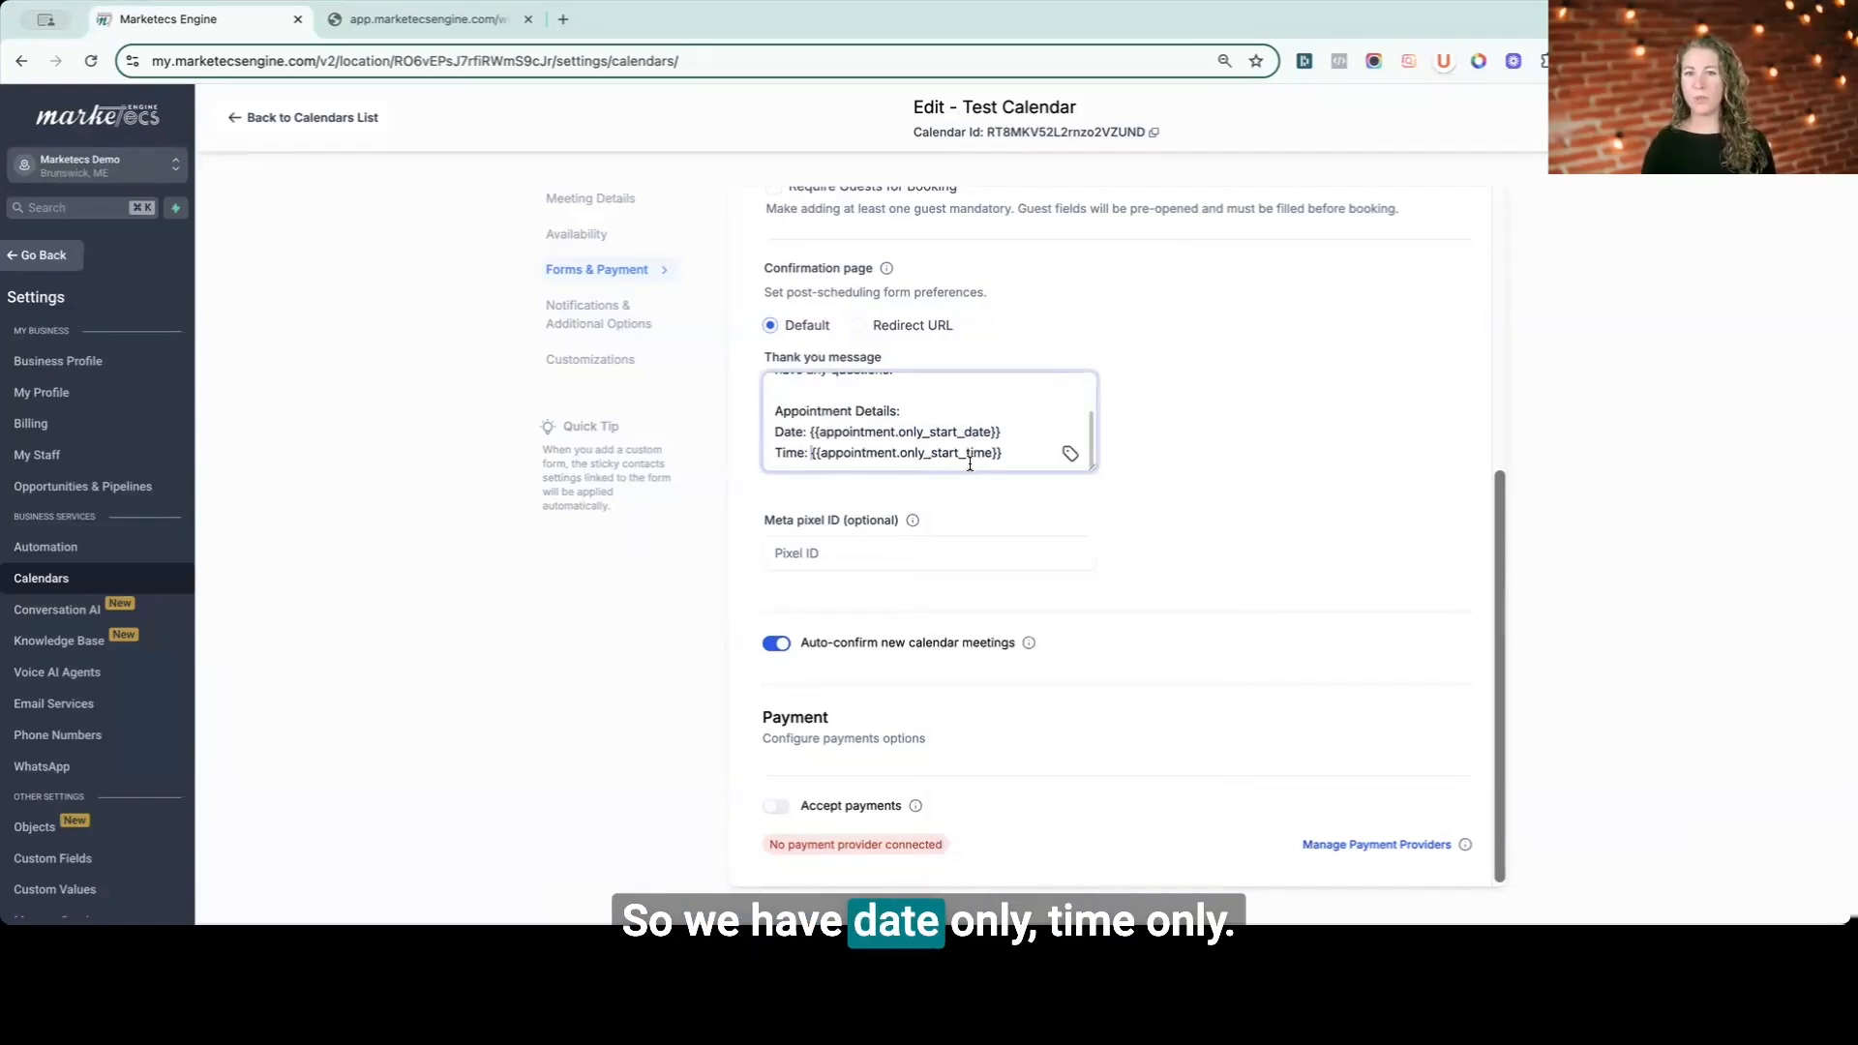
pyautogui.press('Return')
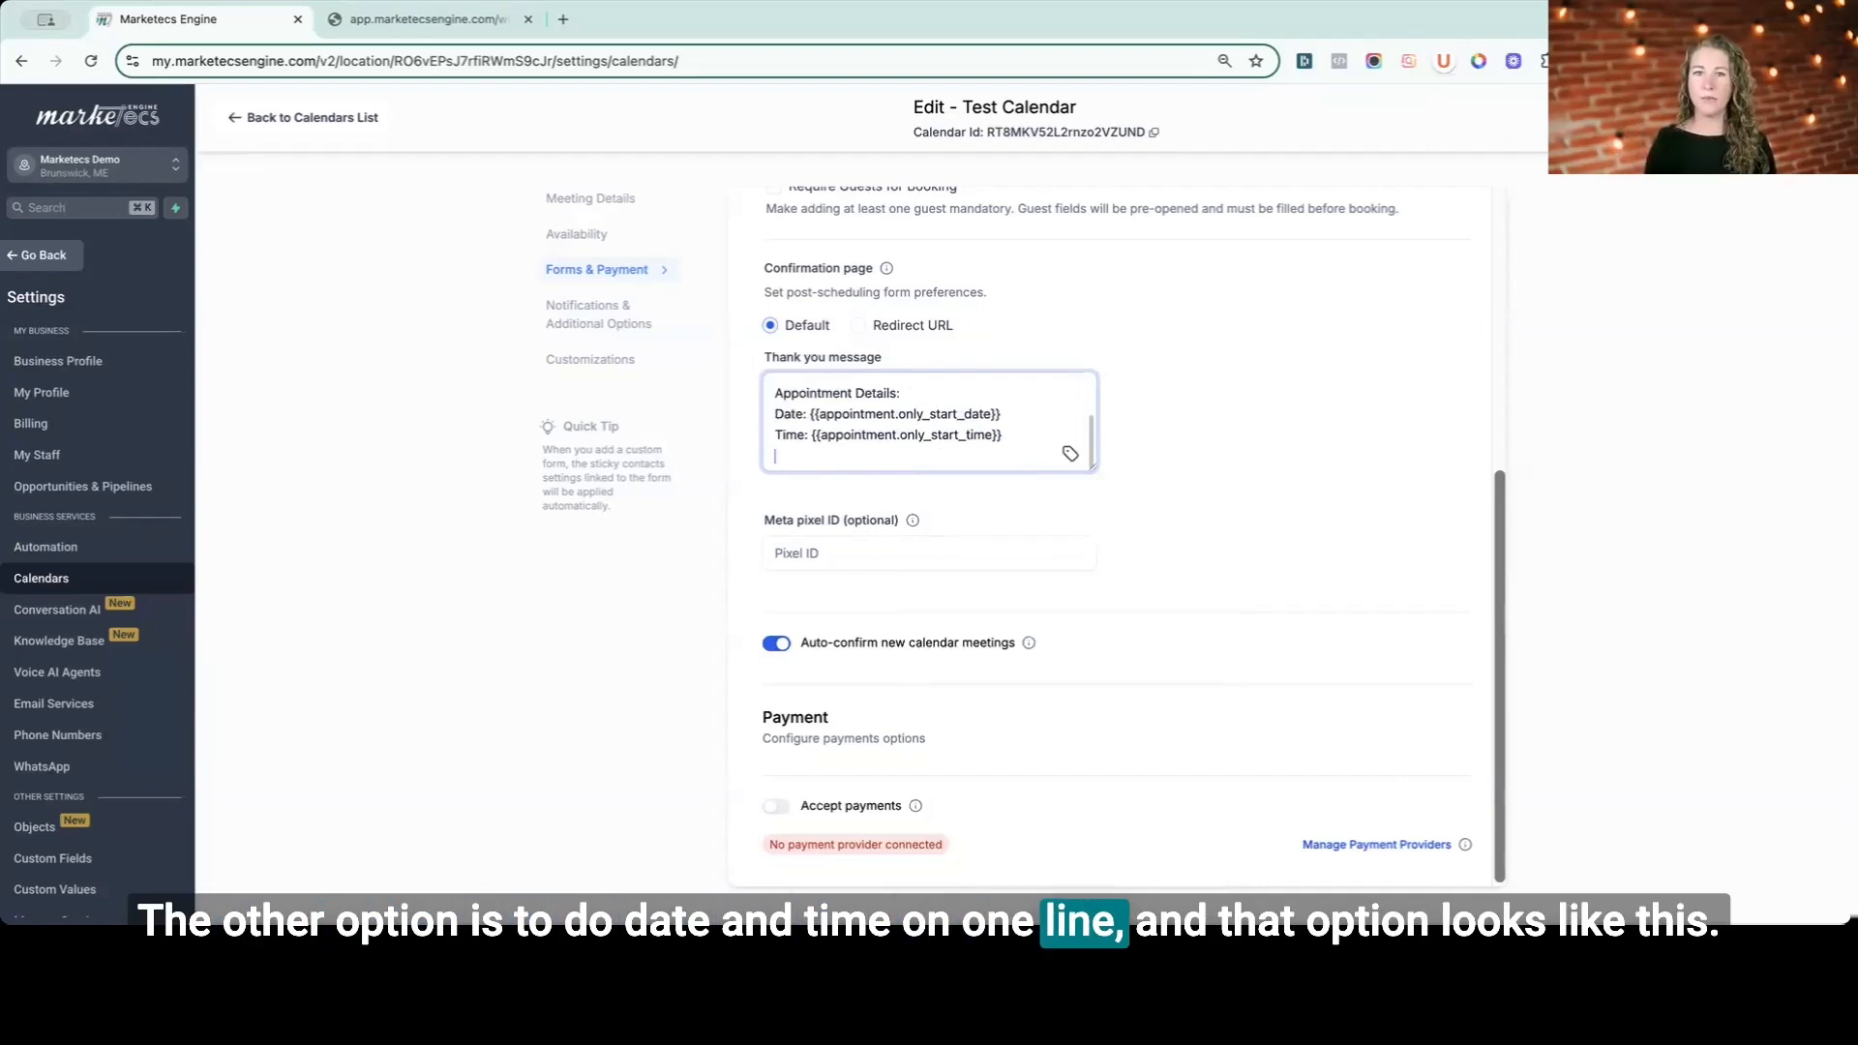
# - Insert the appointment Start Time custom value on the new line of the thank you message
pyautogui.click(1070, 454)
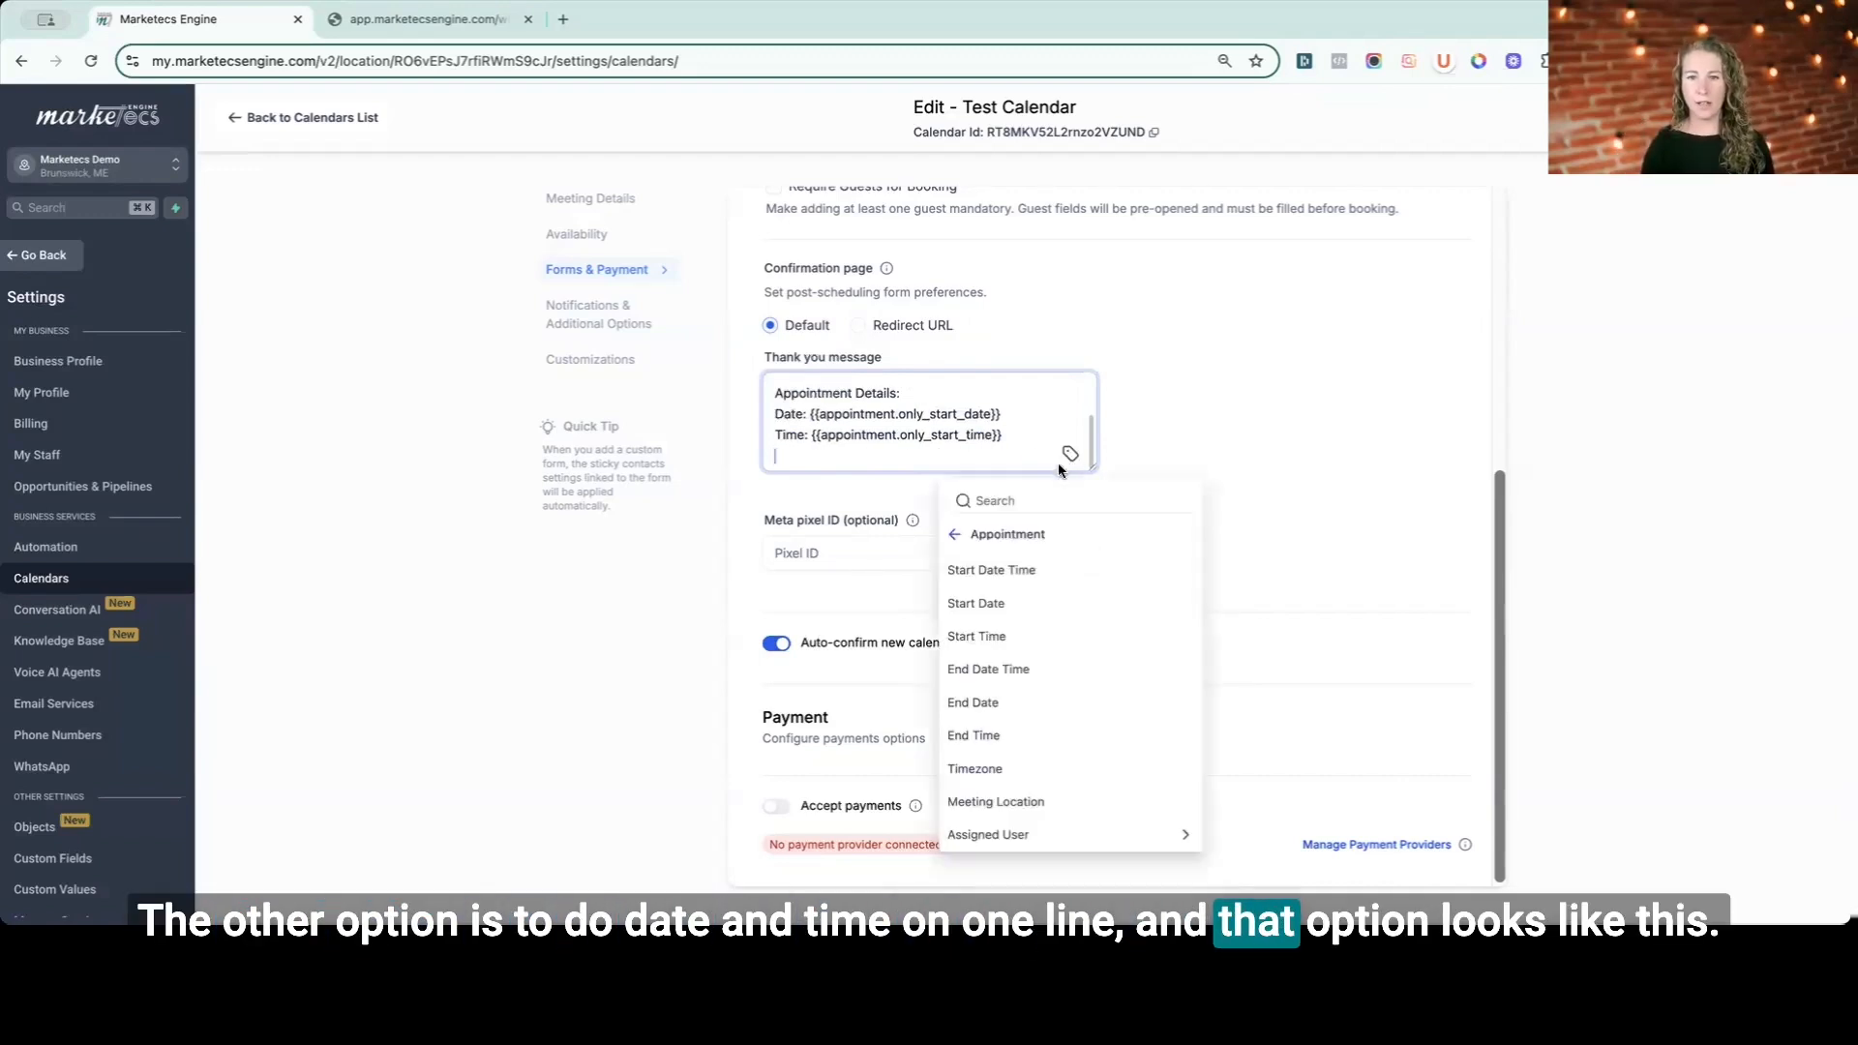
pyautogui.click(989, 573)
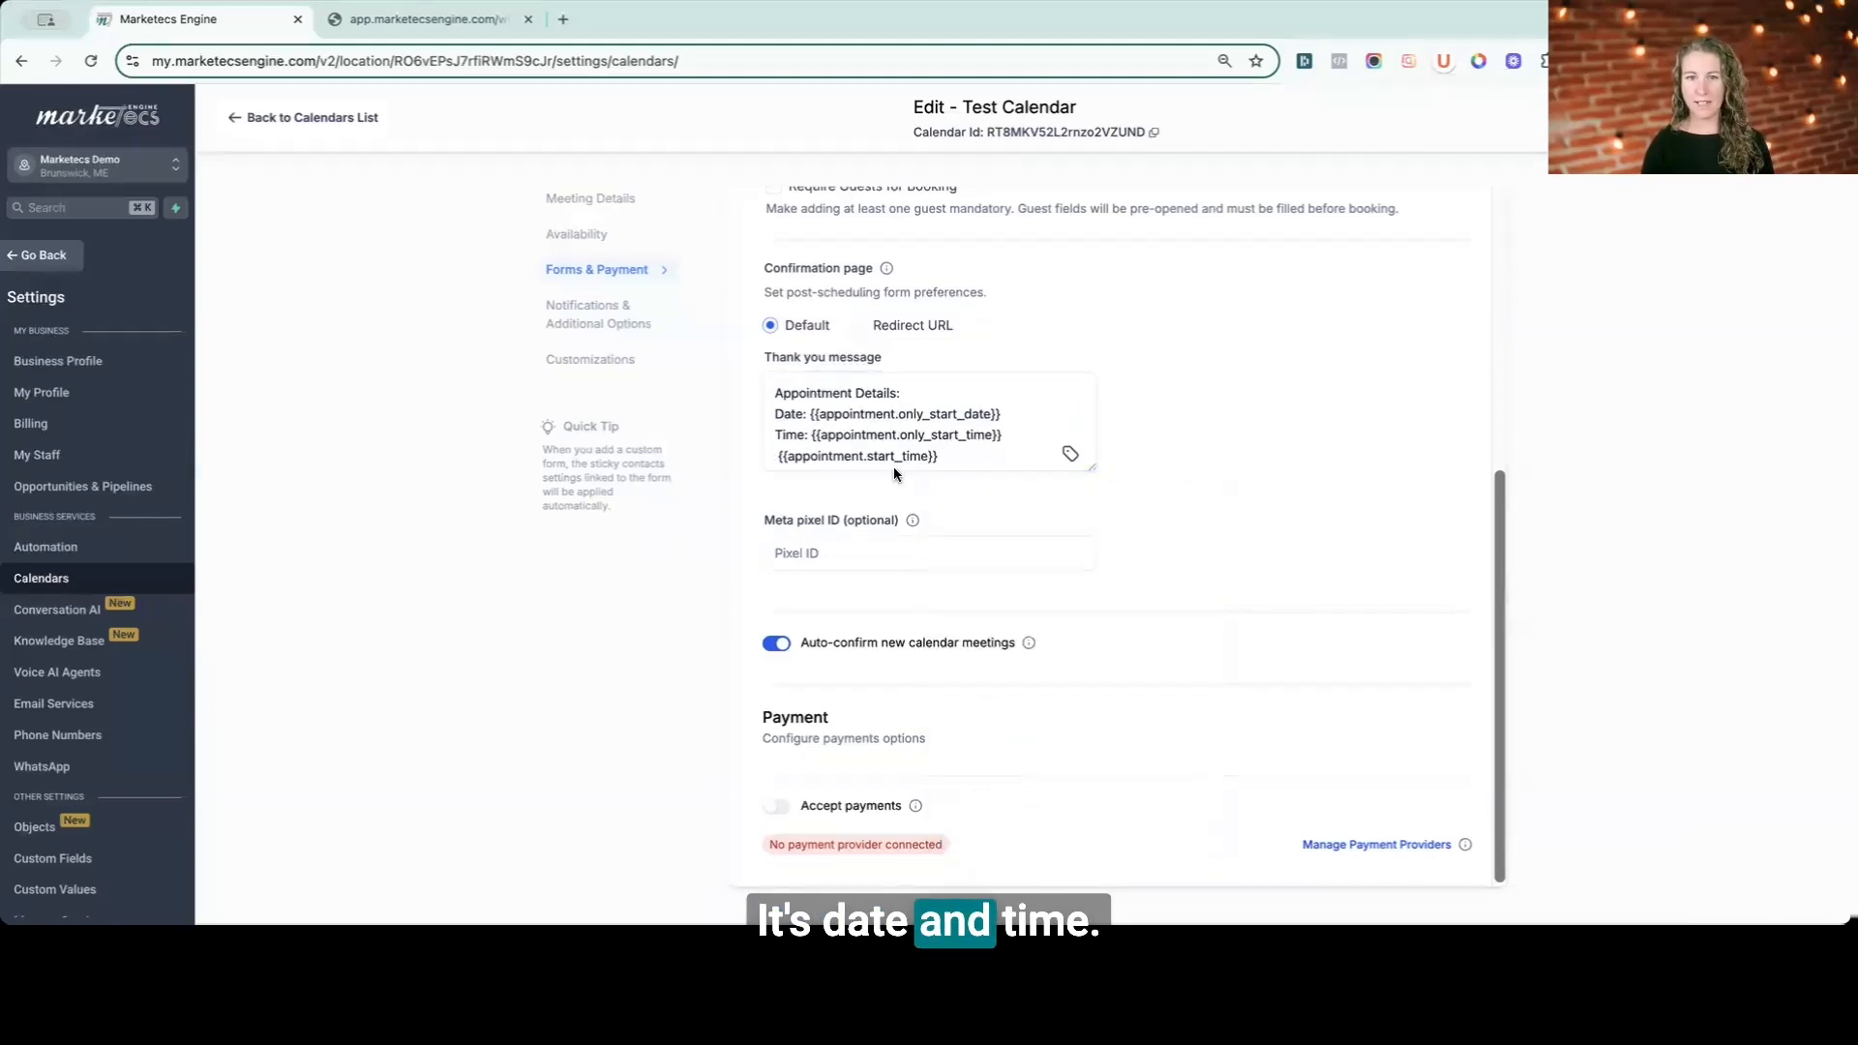
pyautogui.click(783, 458)
pyautogui.press('BackSpace')
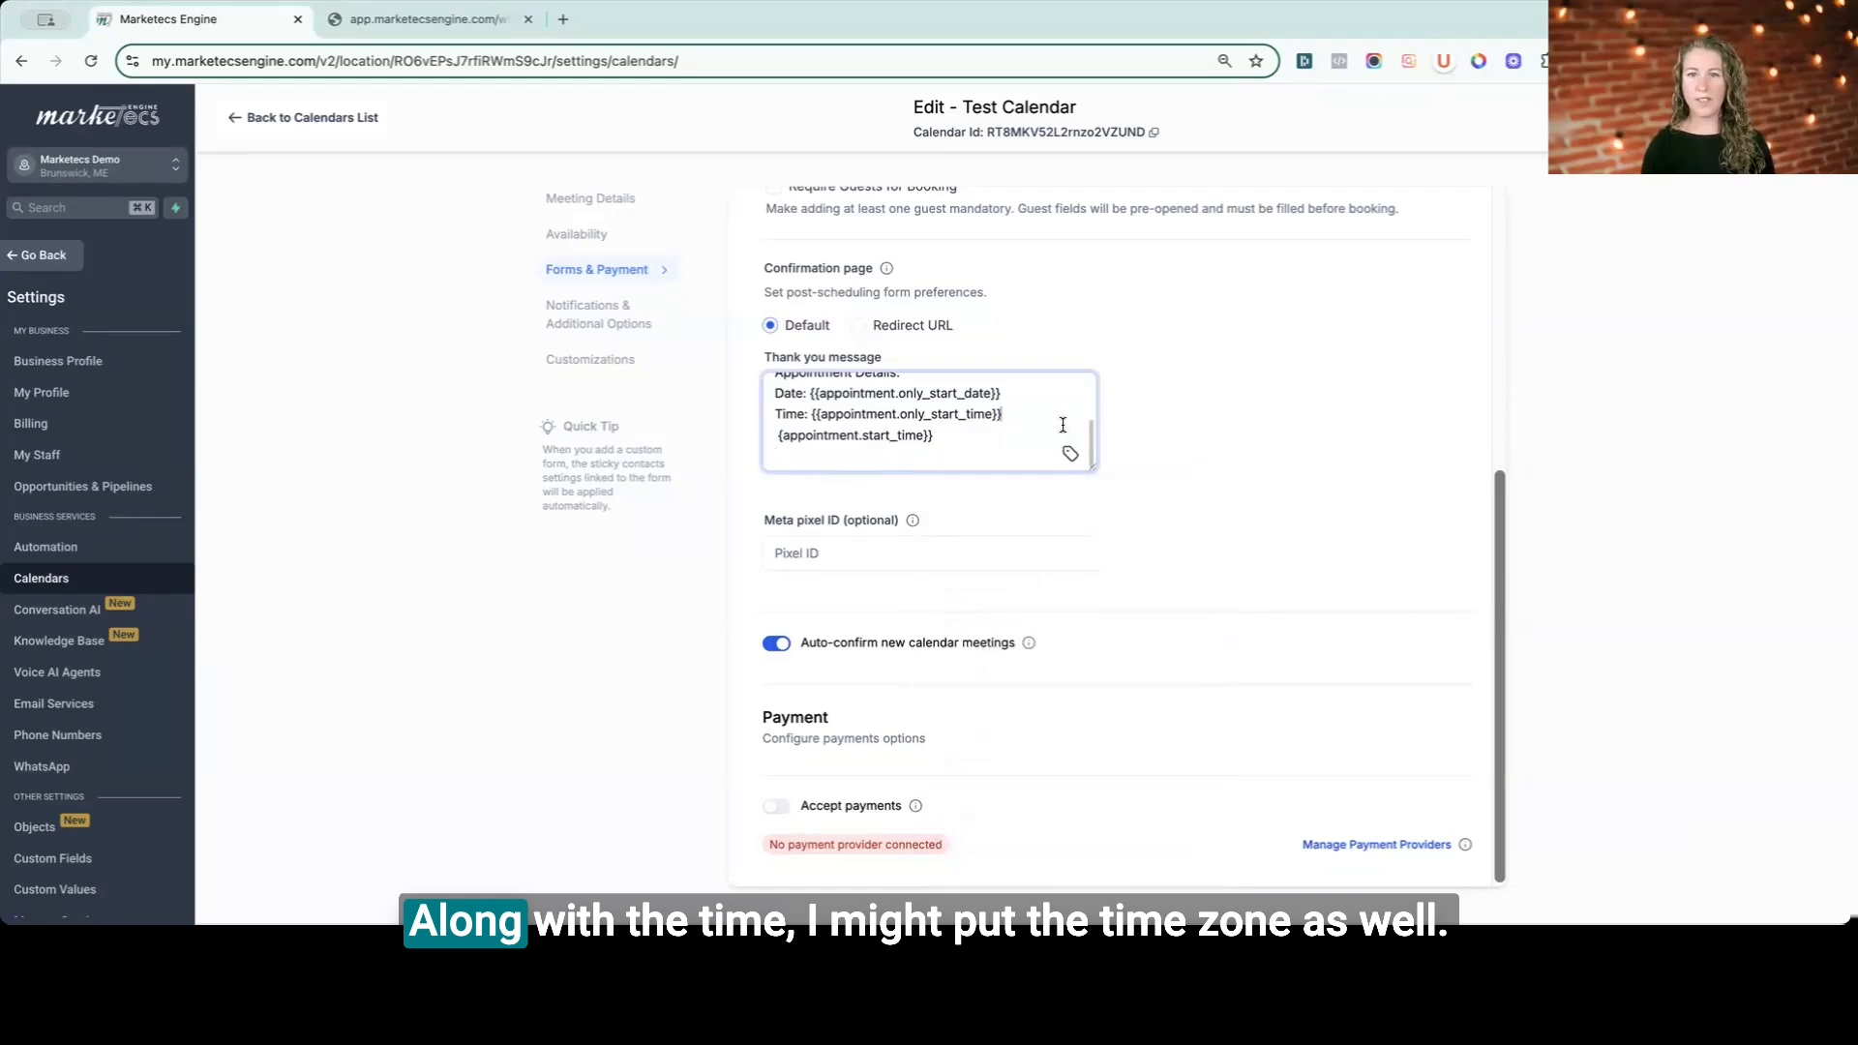
# - Insert the appointment Timezone custom value on the line below the time in the thank you message
pyautogui.click(1070, 454)
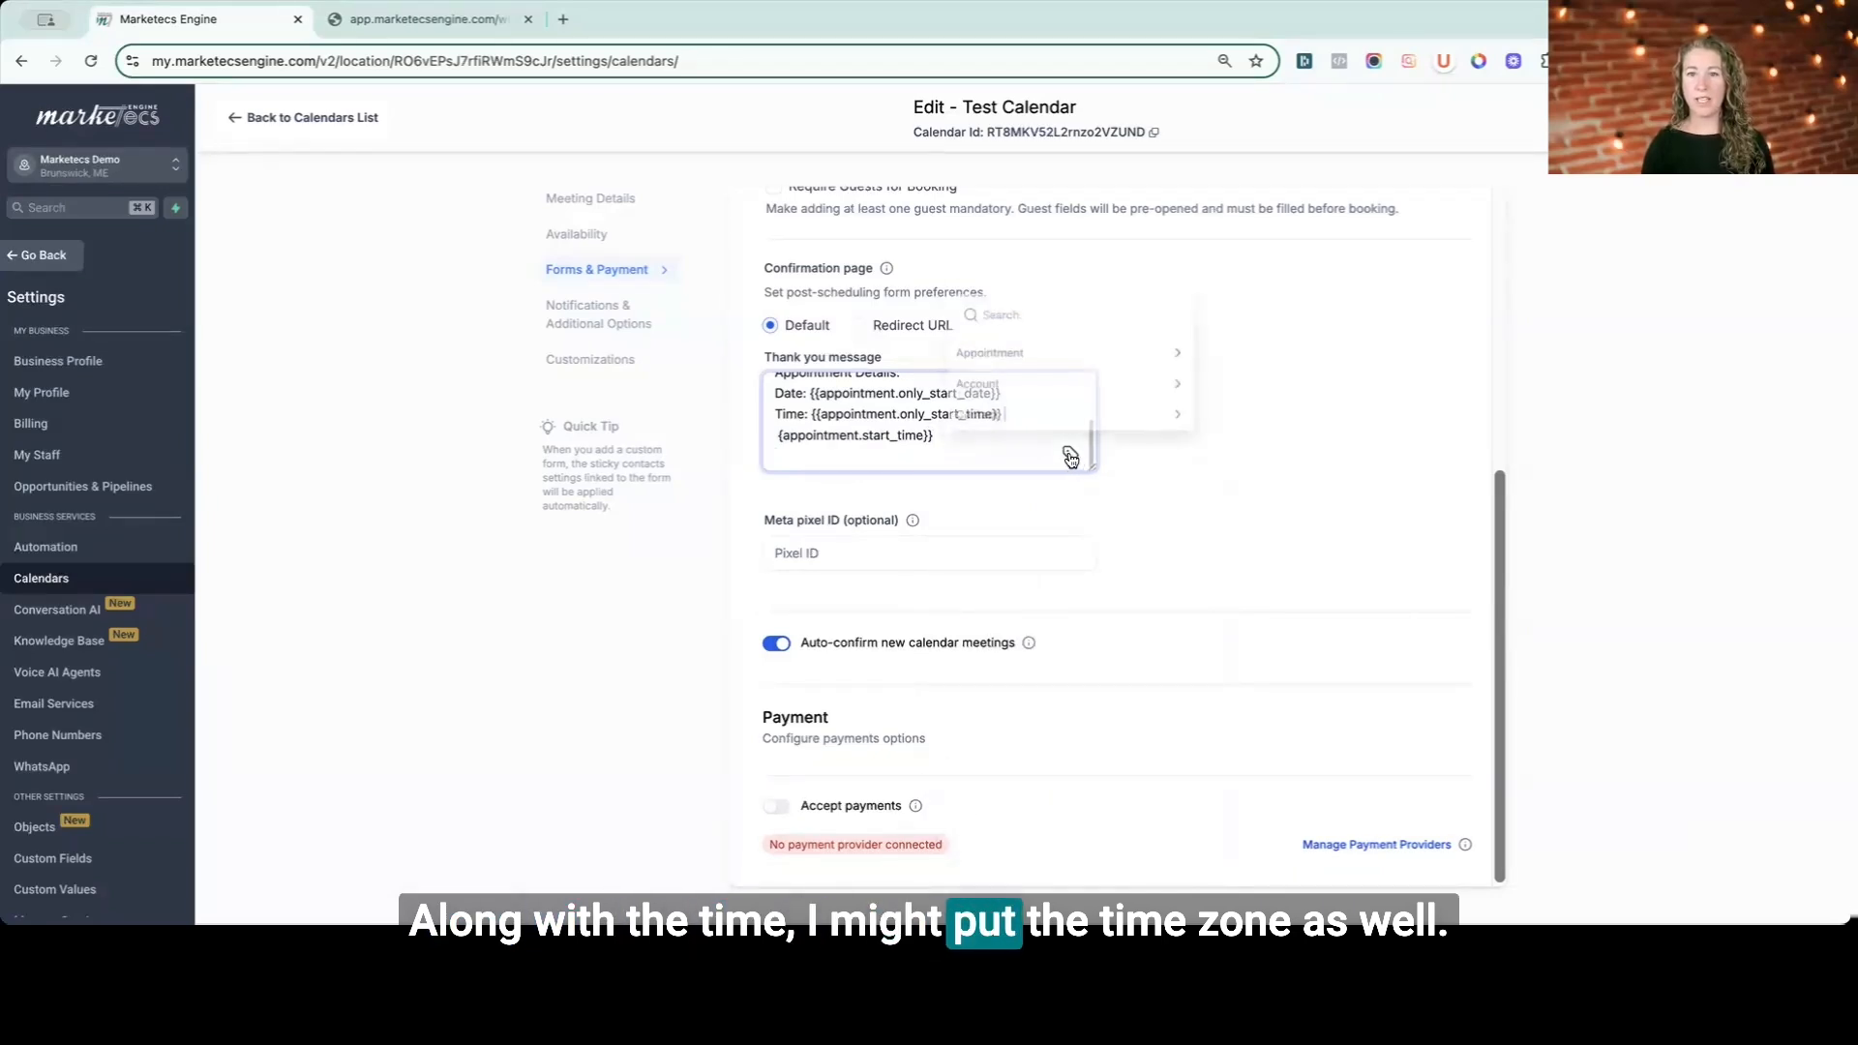
pyautogui.click(1005, 356)
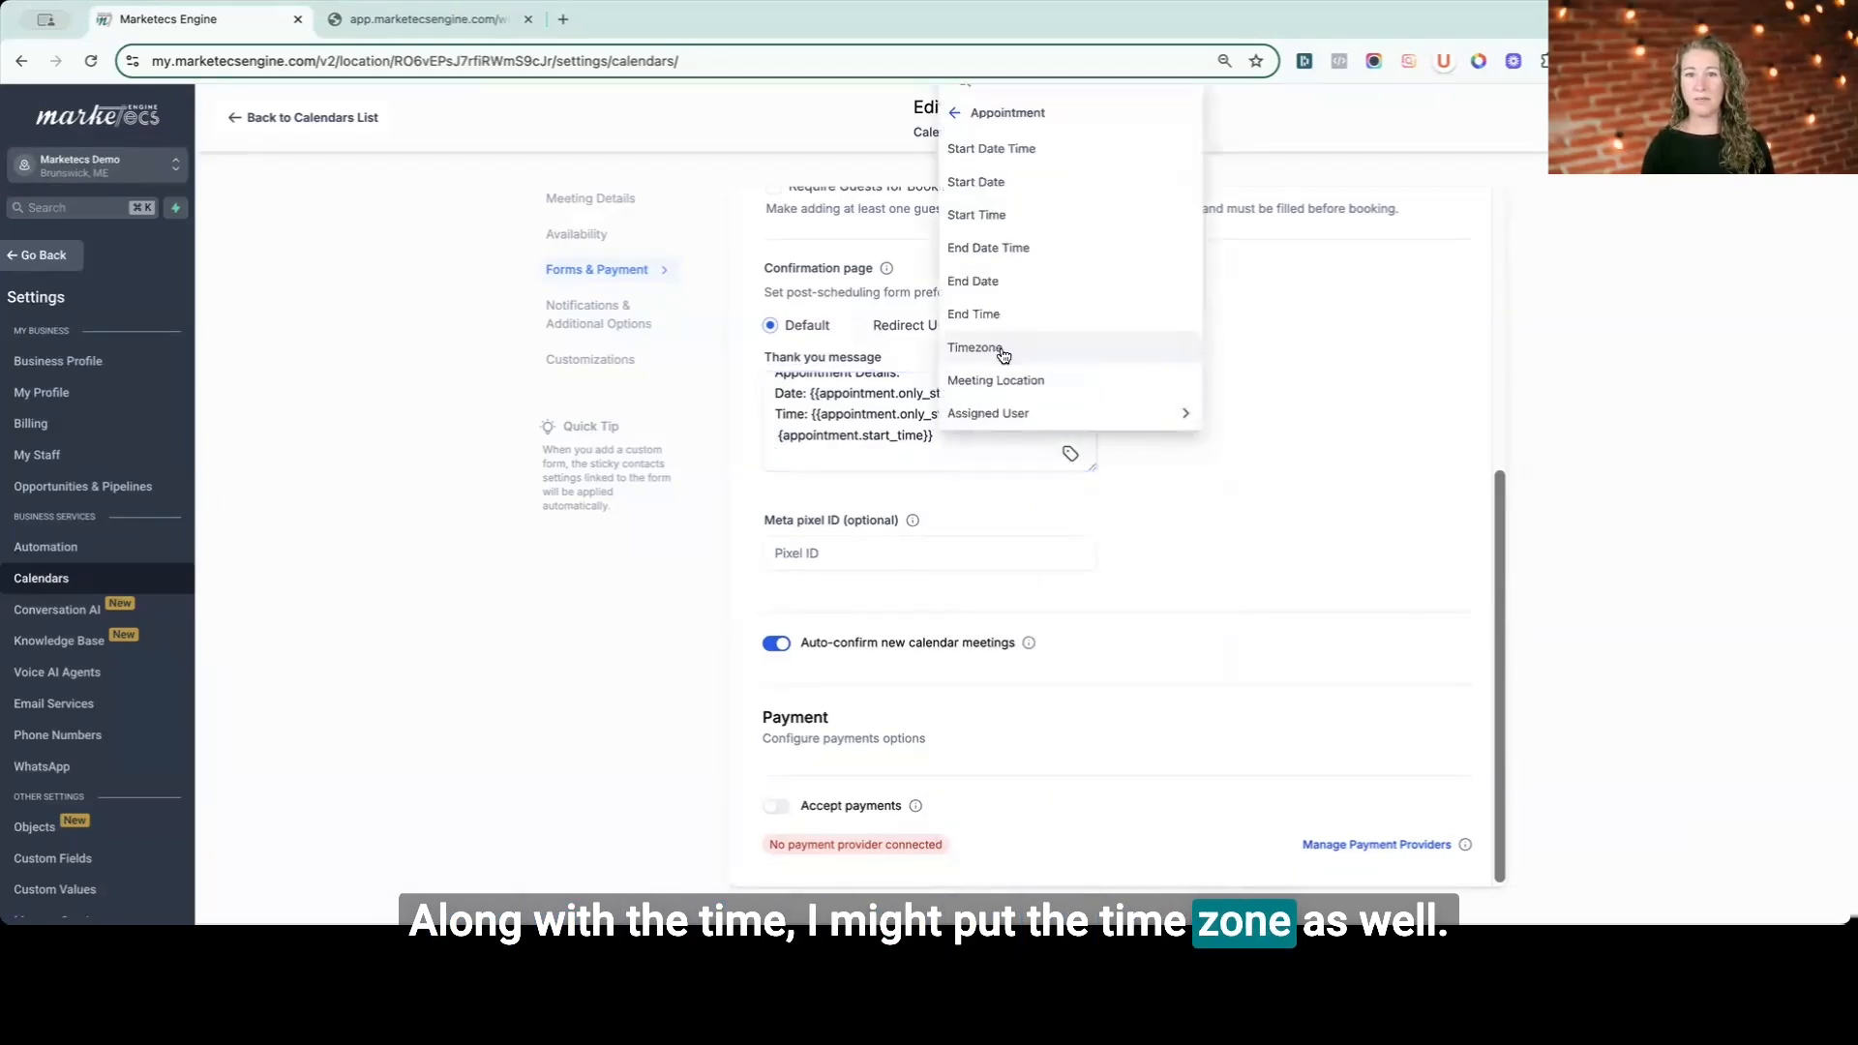
pyautogui.click(1002, 350)
pyautogui.scroll(1, 809, 465)
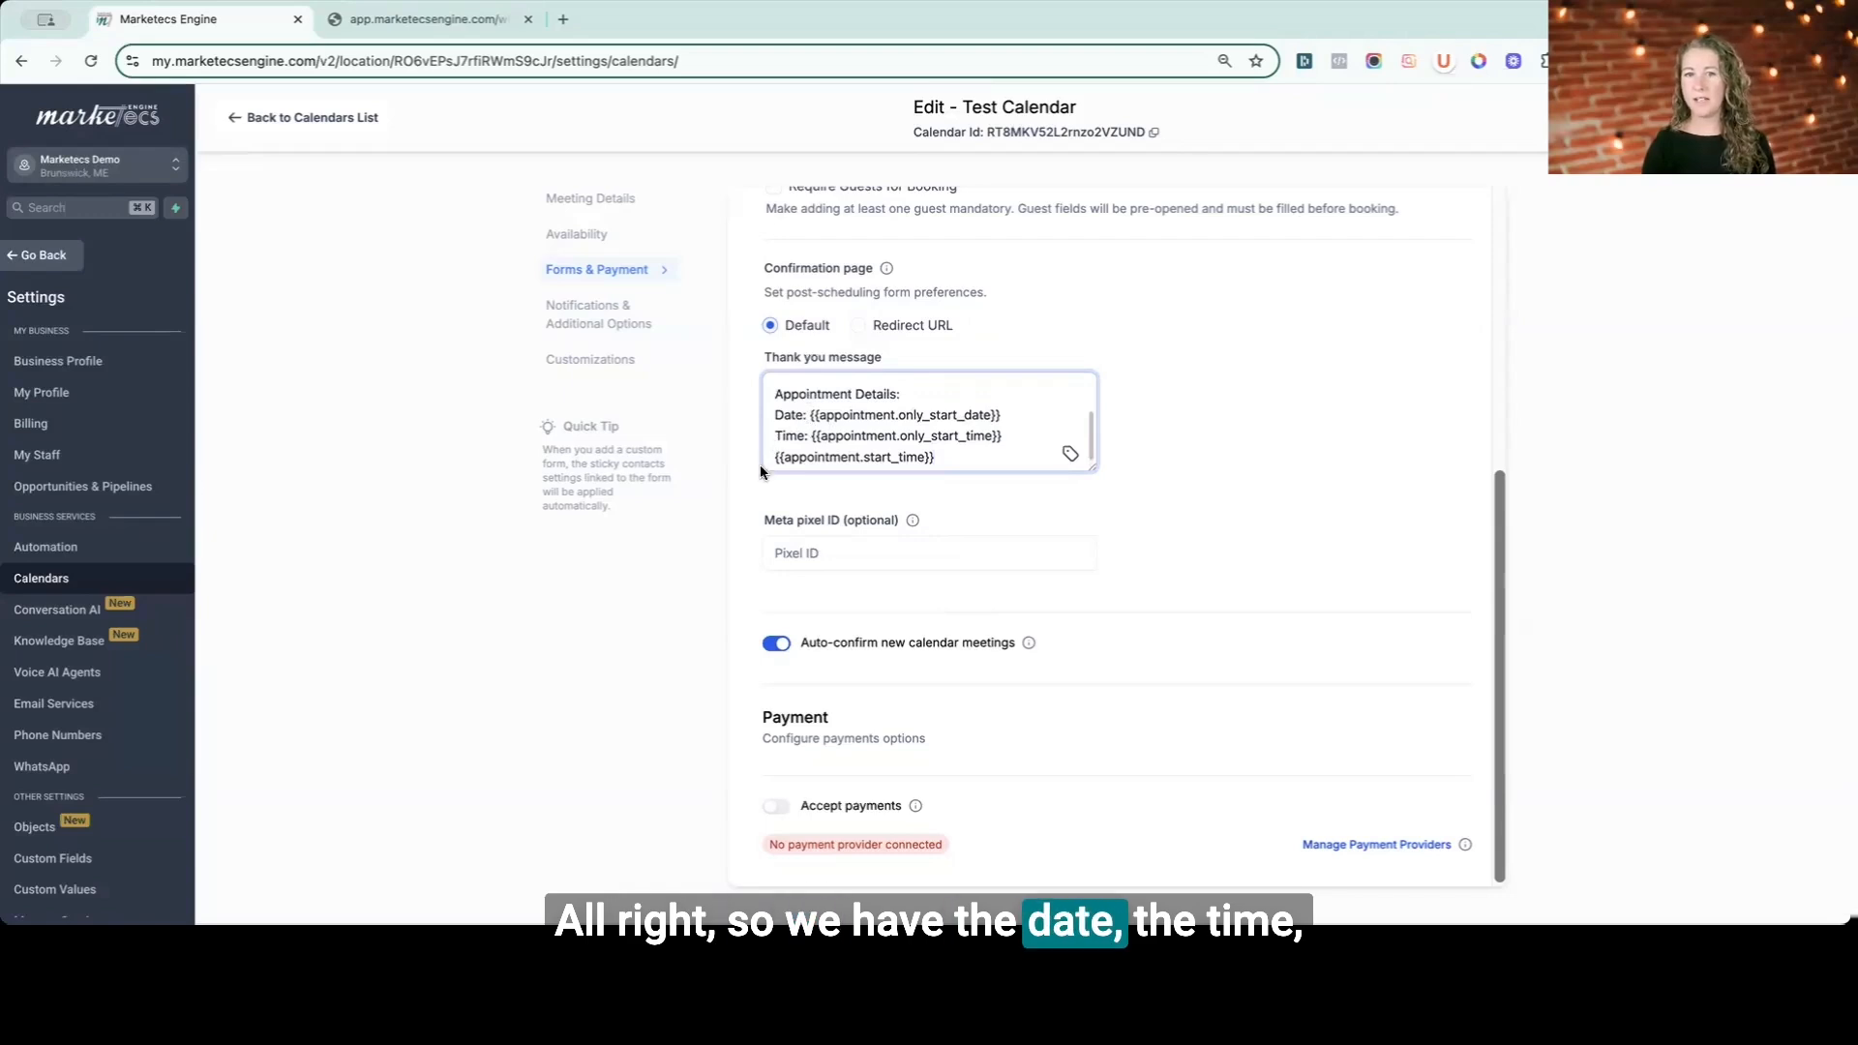
pyautogui.scroll(-1, 892, 441)
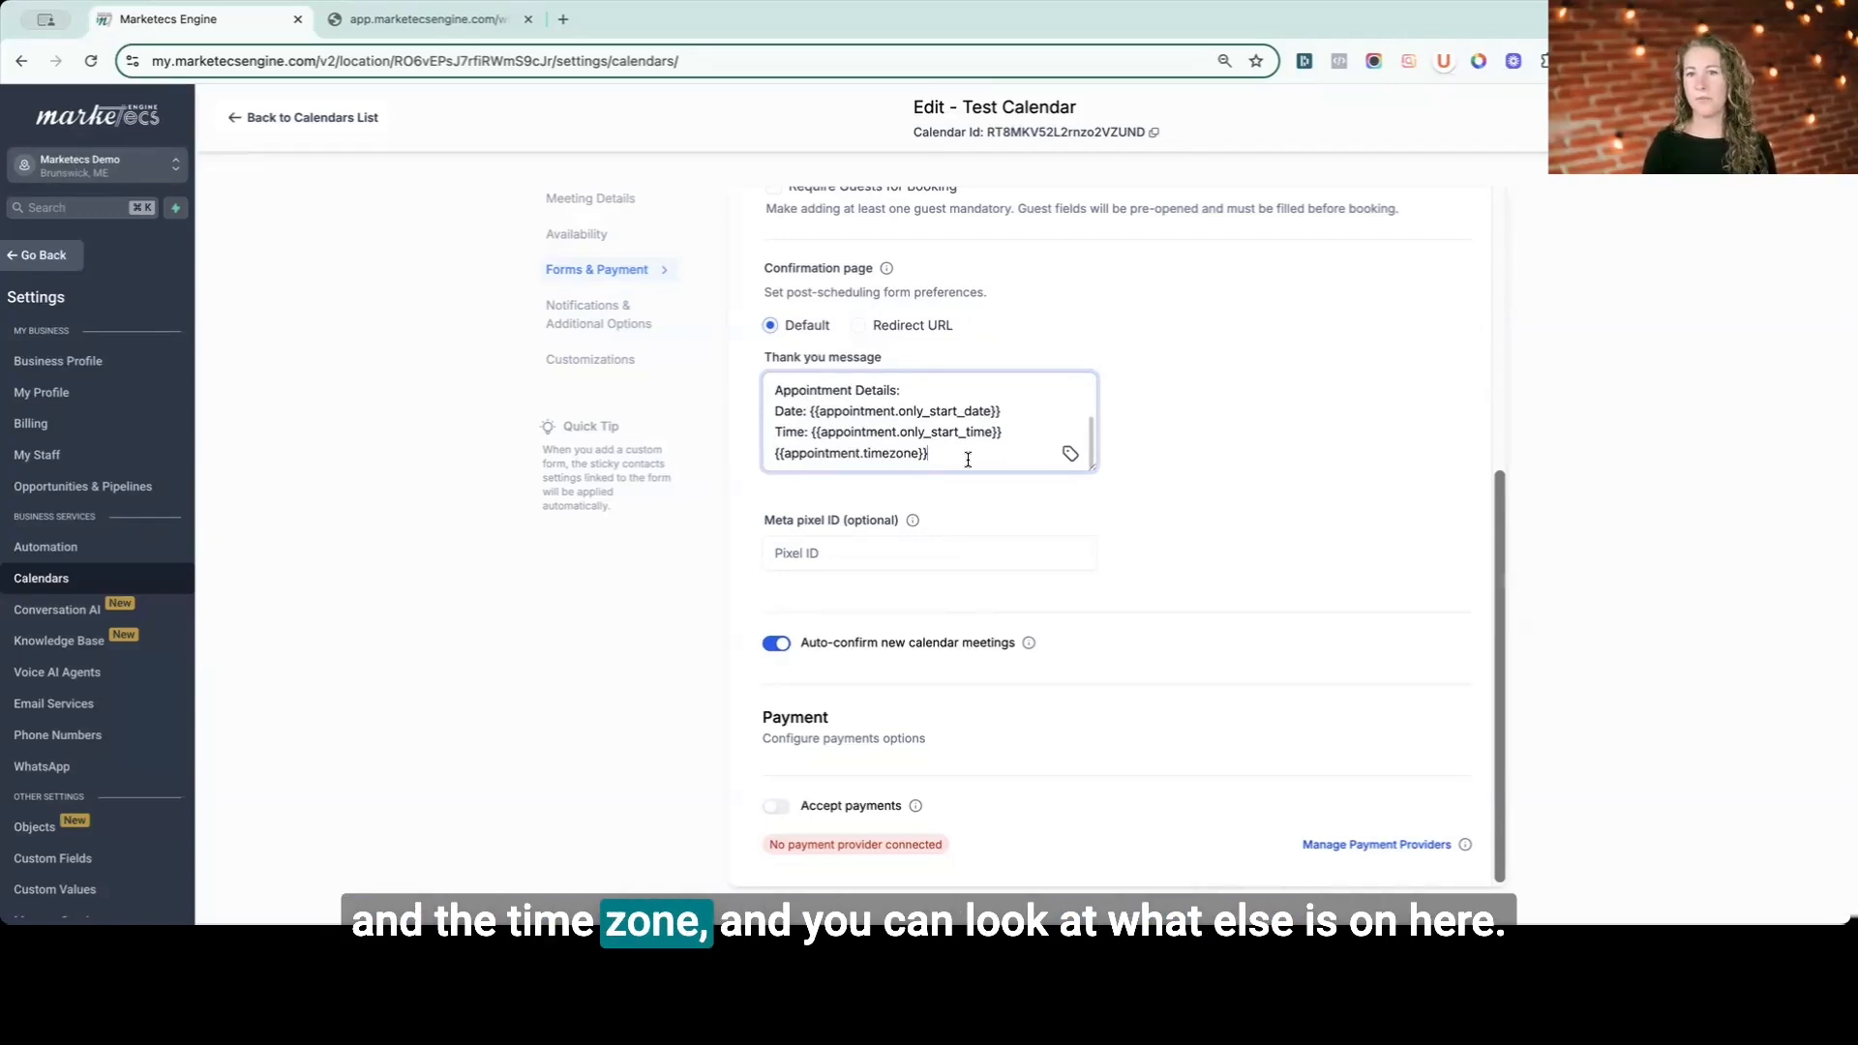
# - Add a "Location:" line with the appointment Meeting Location custom value to the thank you message
pyautogui.click(1070, 457)
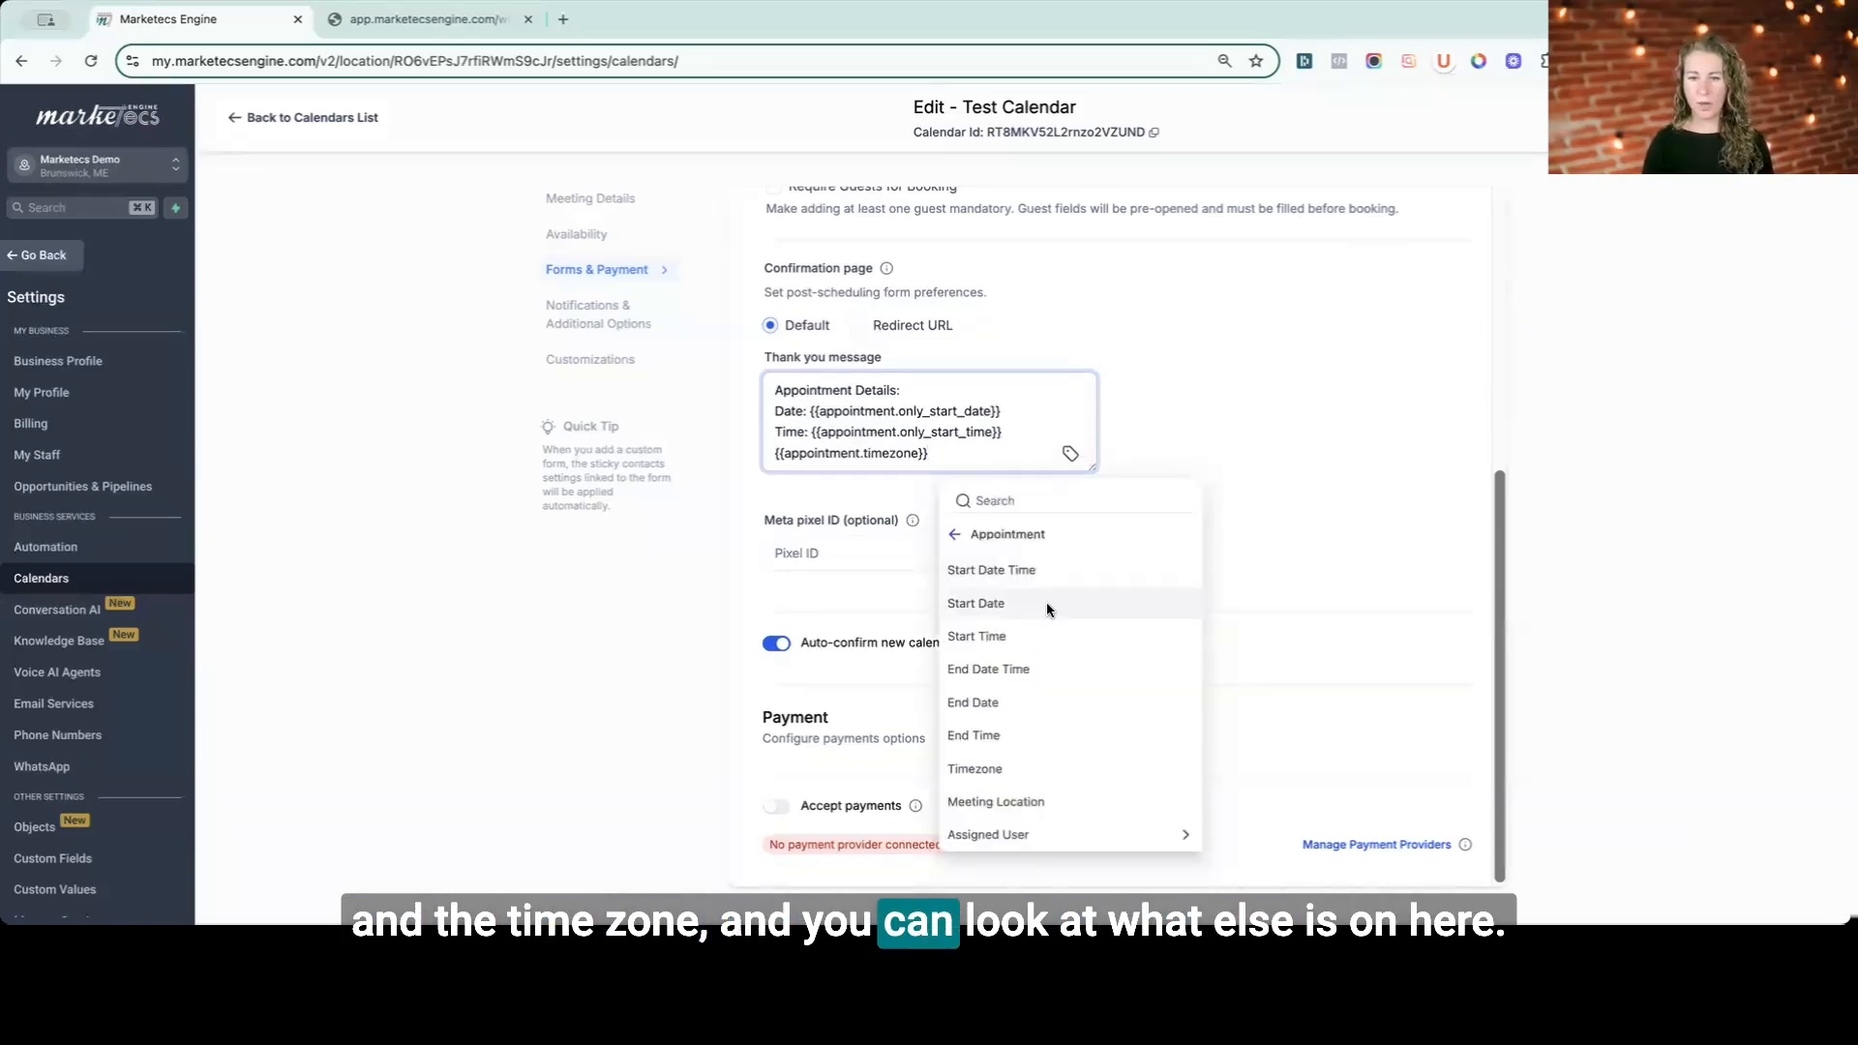
pyautogui.click(982, 804)
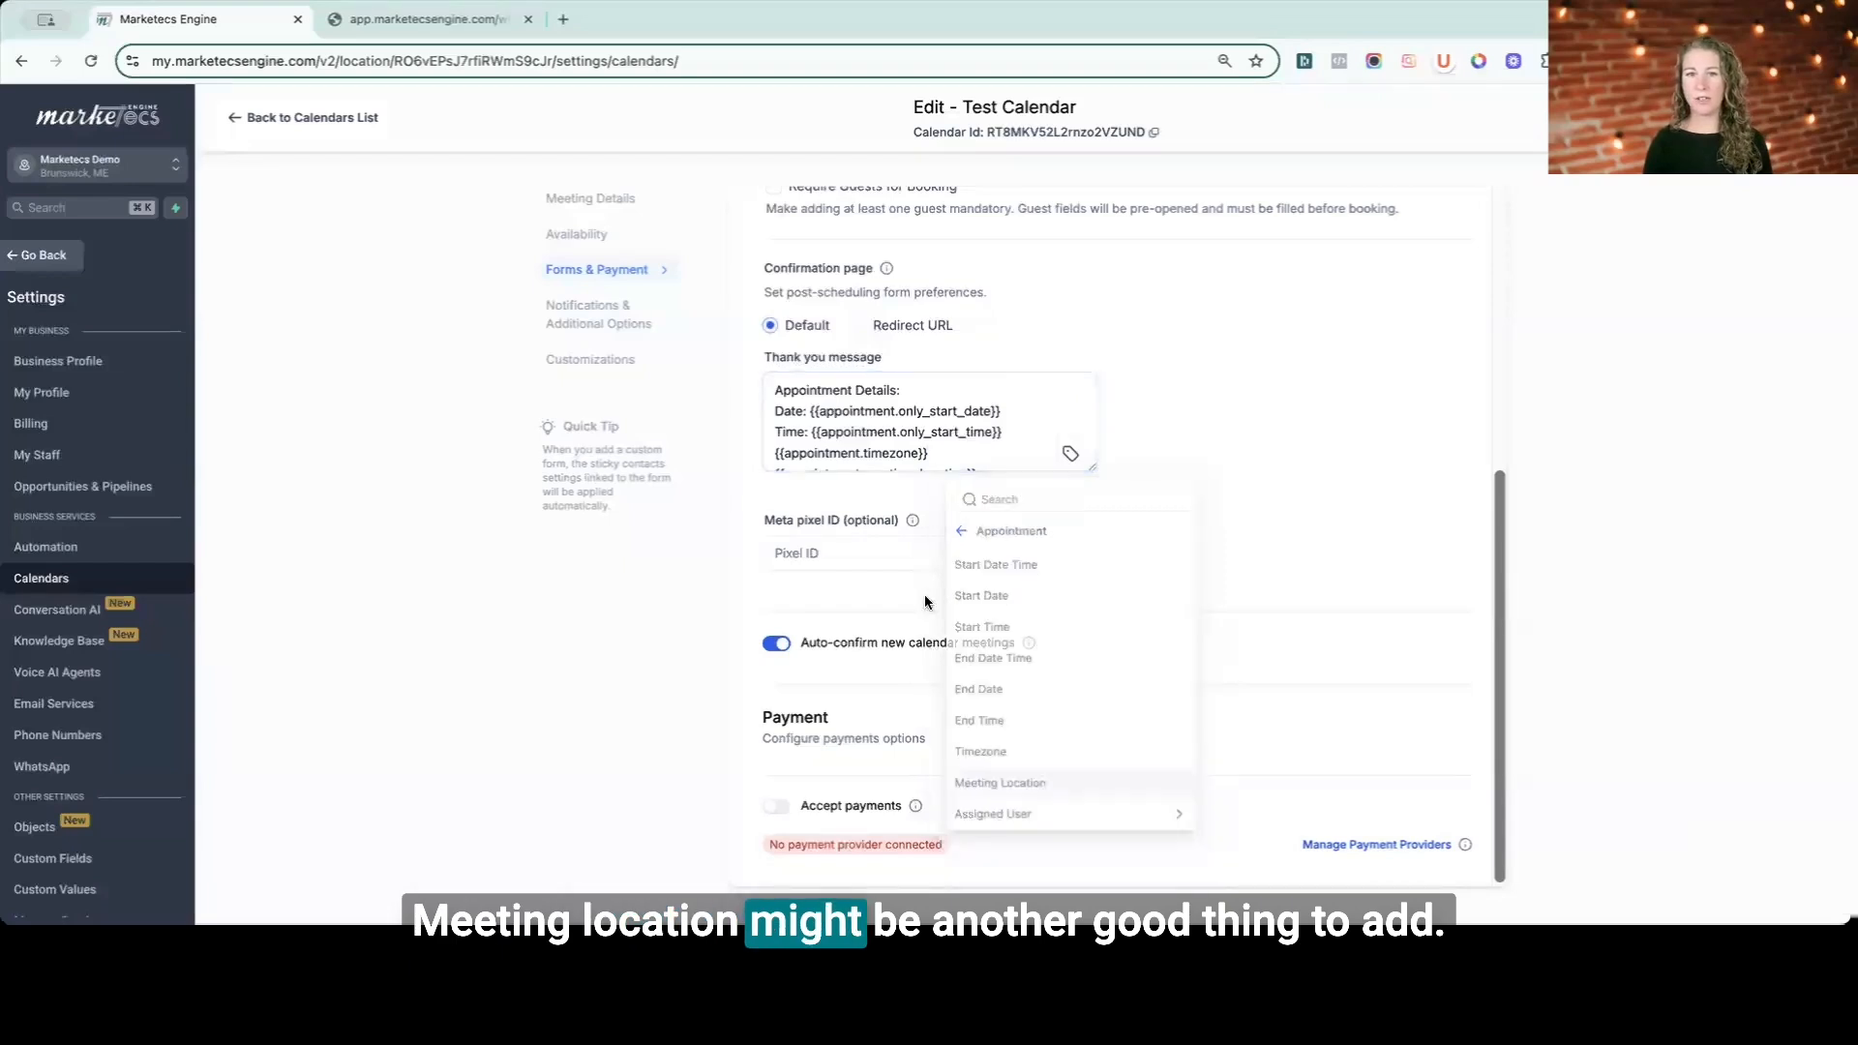
pyautogui.scroll(5, 932, 435)
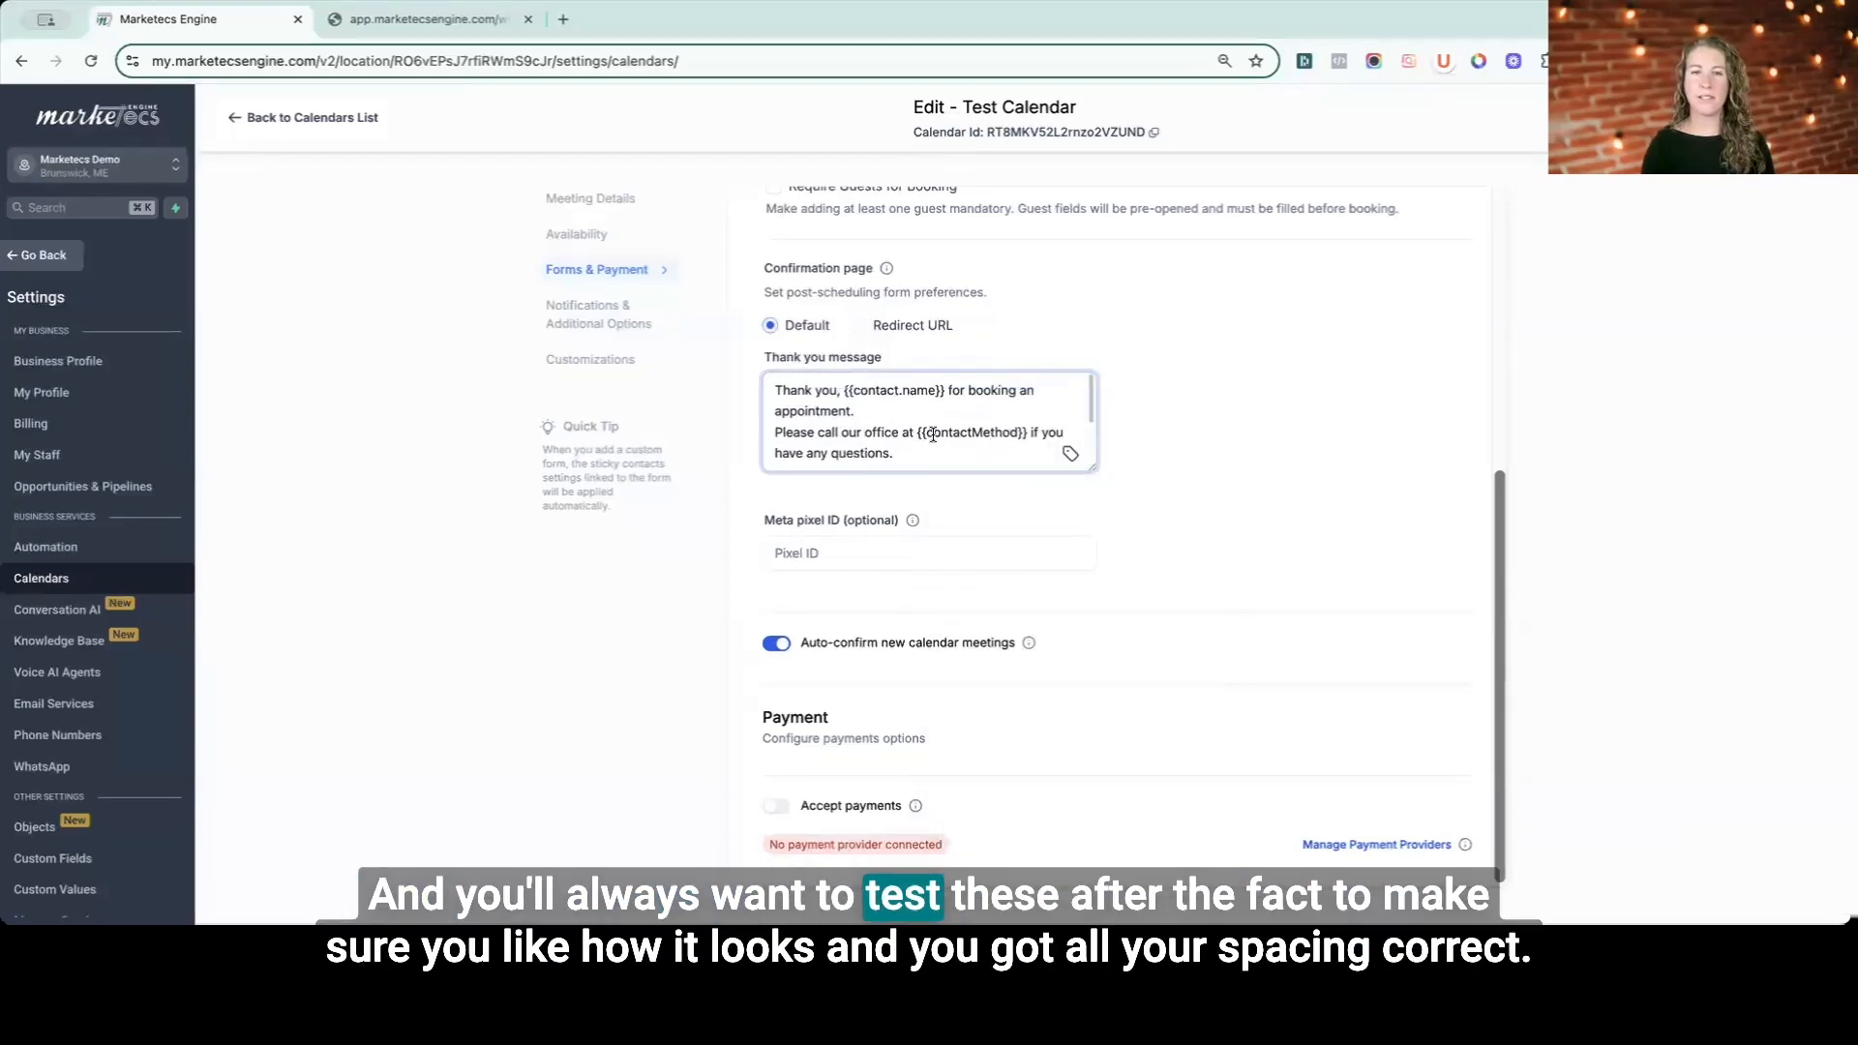
pyautogui.scroll(-5, 929, 437)
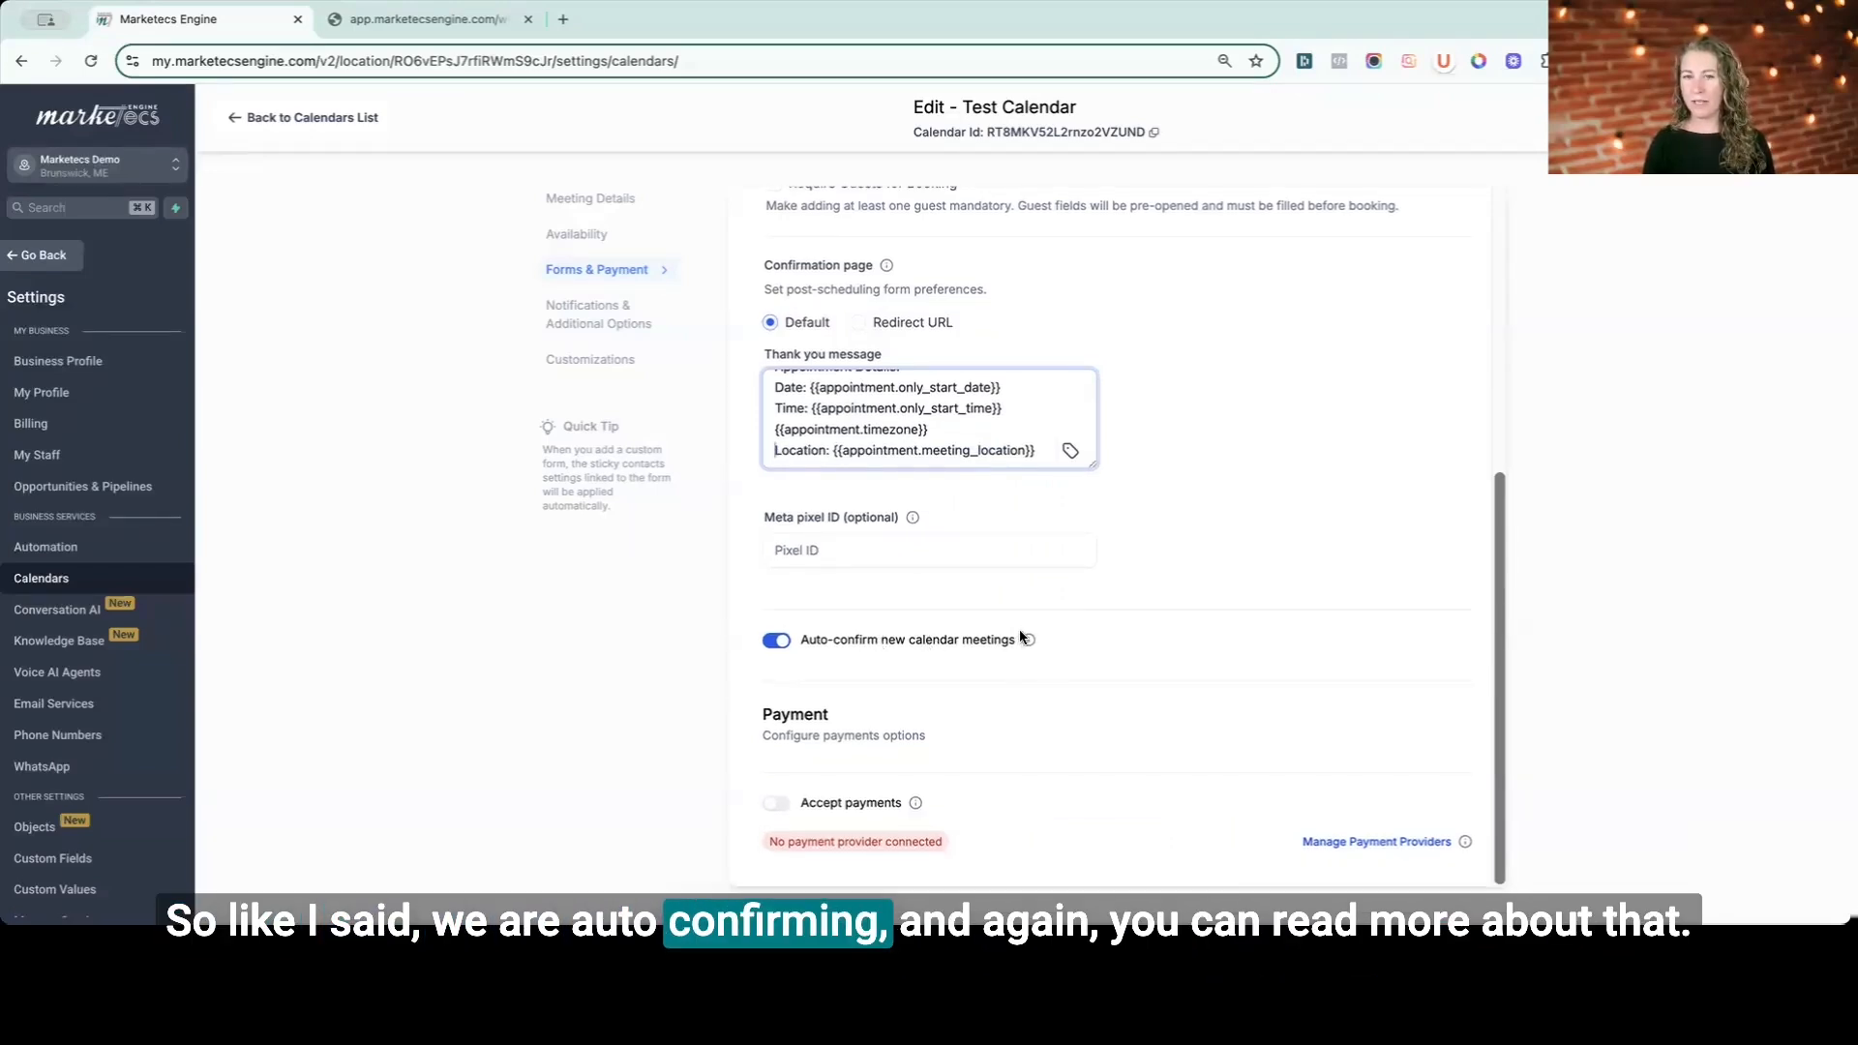
# - Open the Notifications & Additional Options section and review the notification list
pyautogui.moveTo(1027, 640)
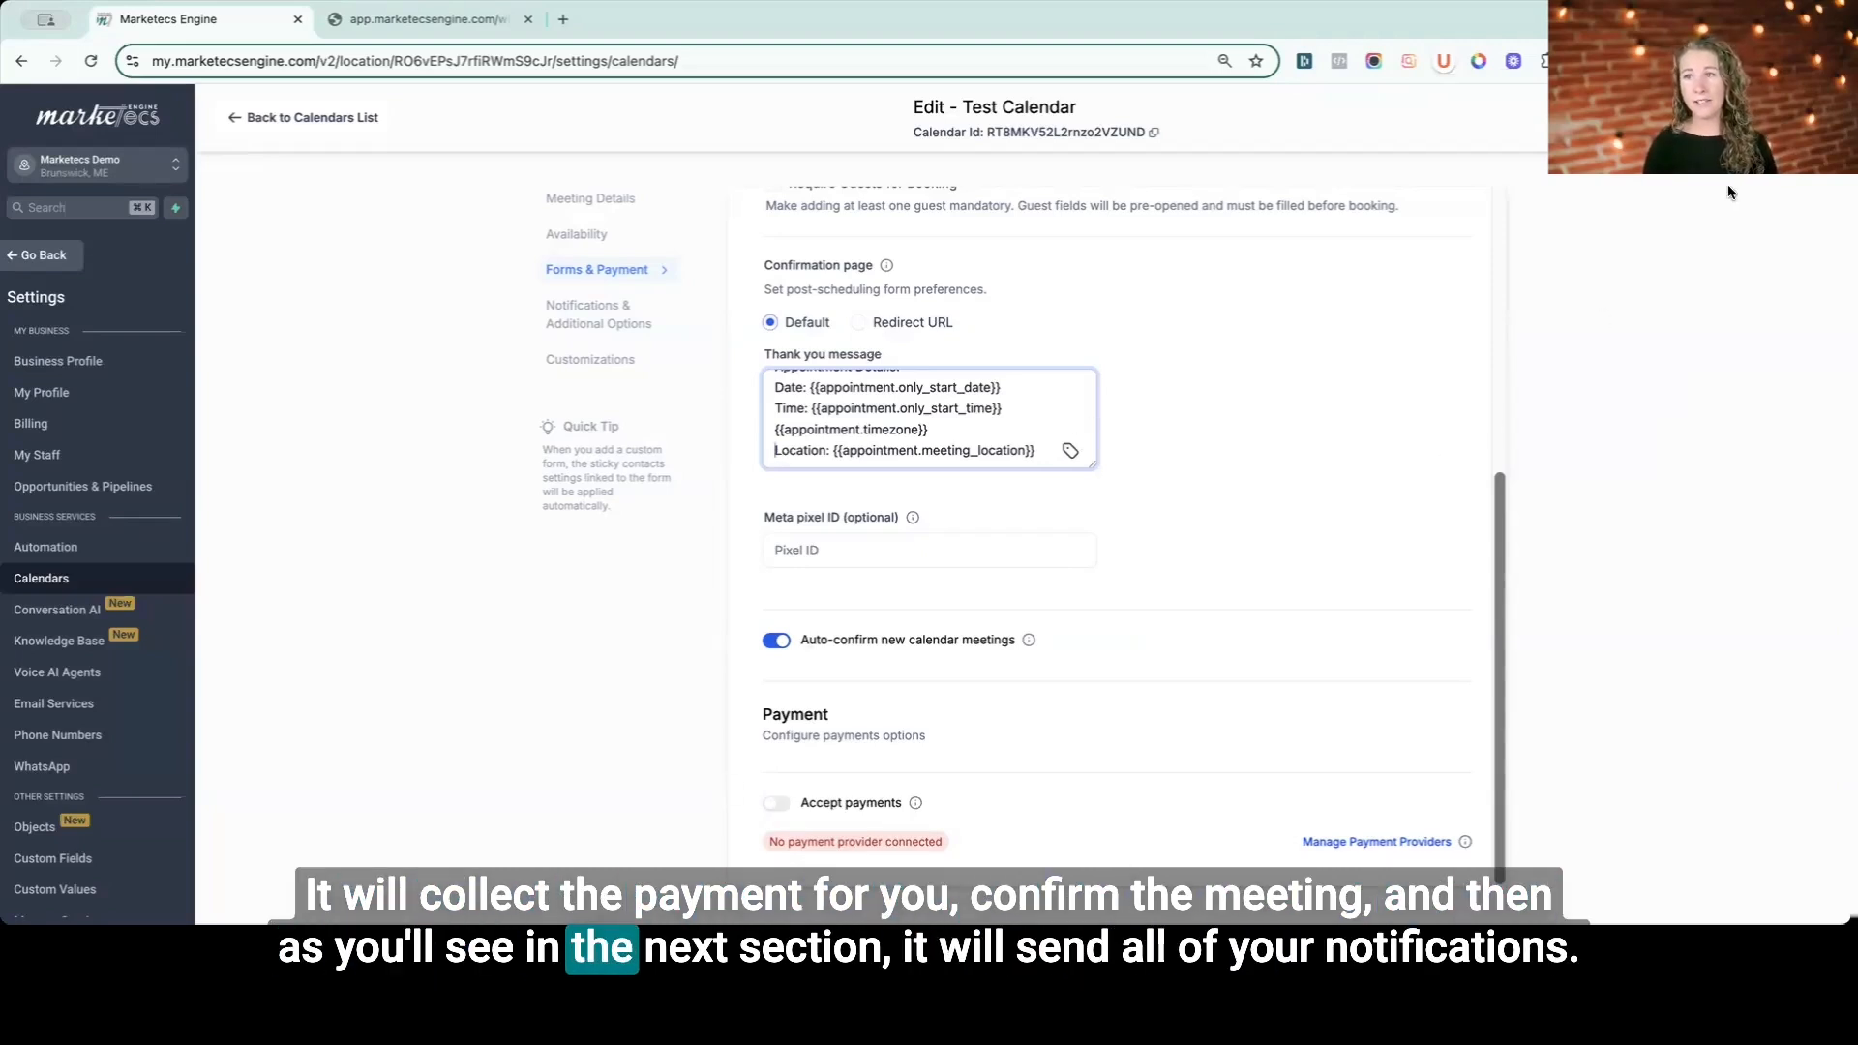
pyautogui.click(1788, 118)
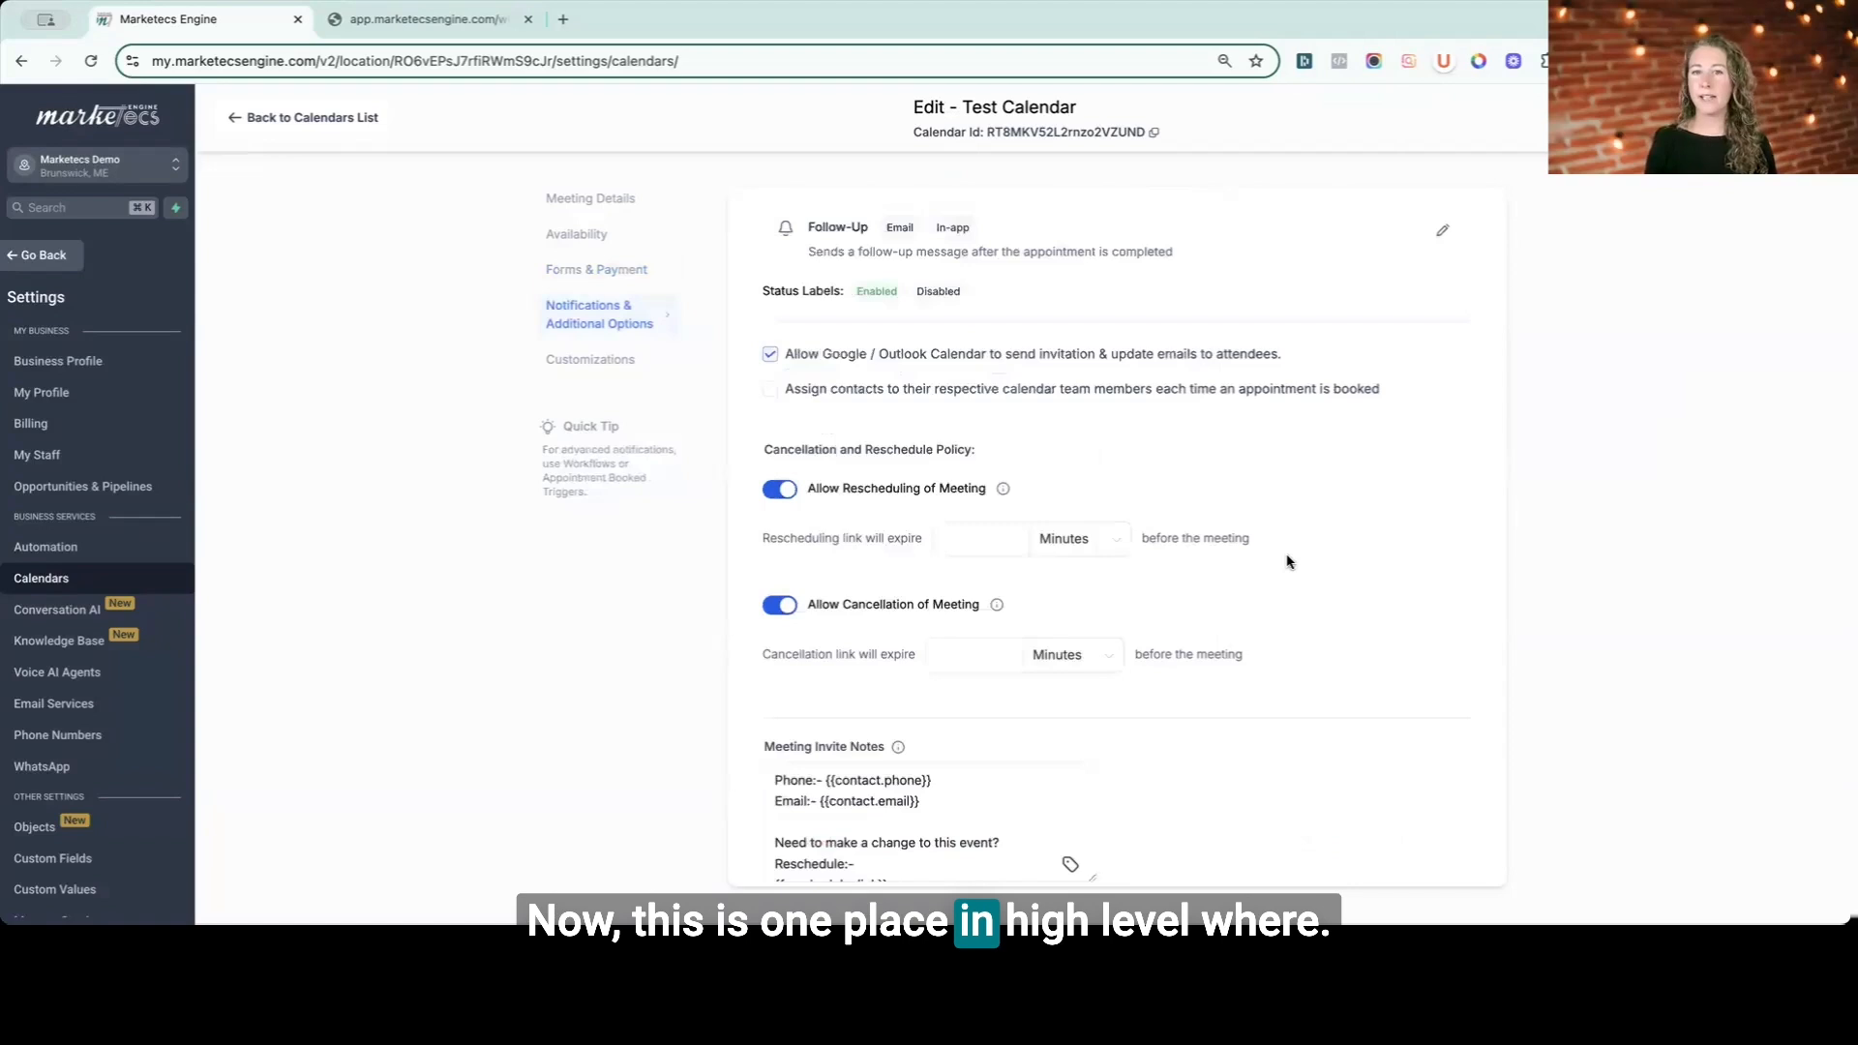
pyautogui.scroll(5, 1287, 561)
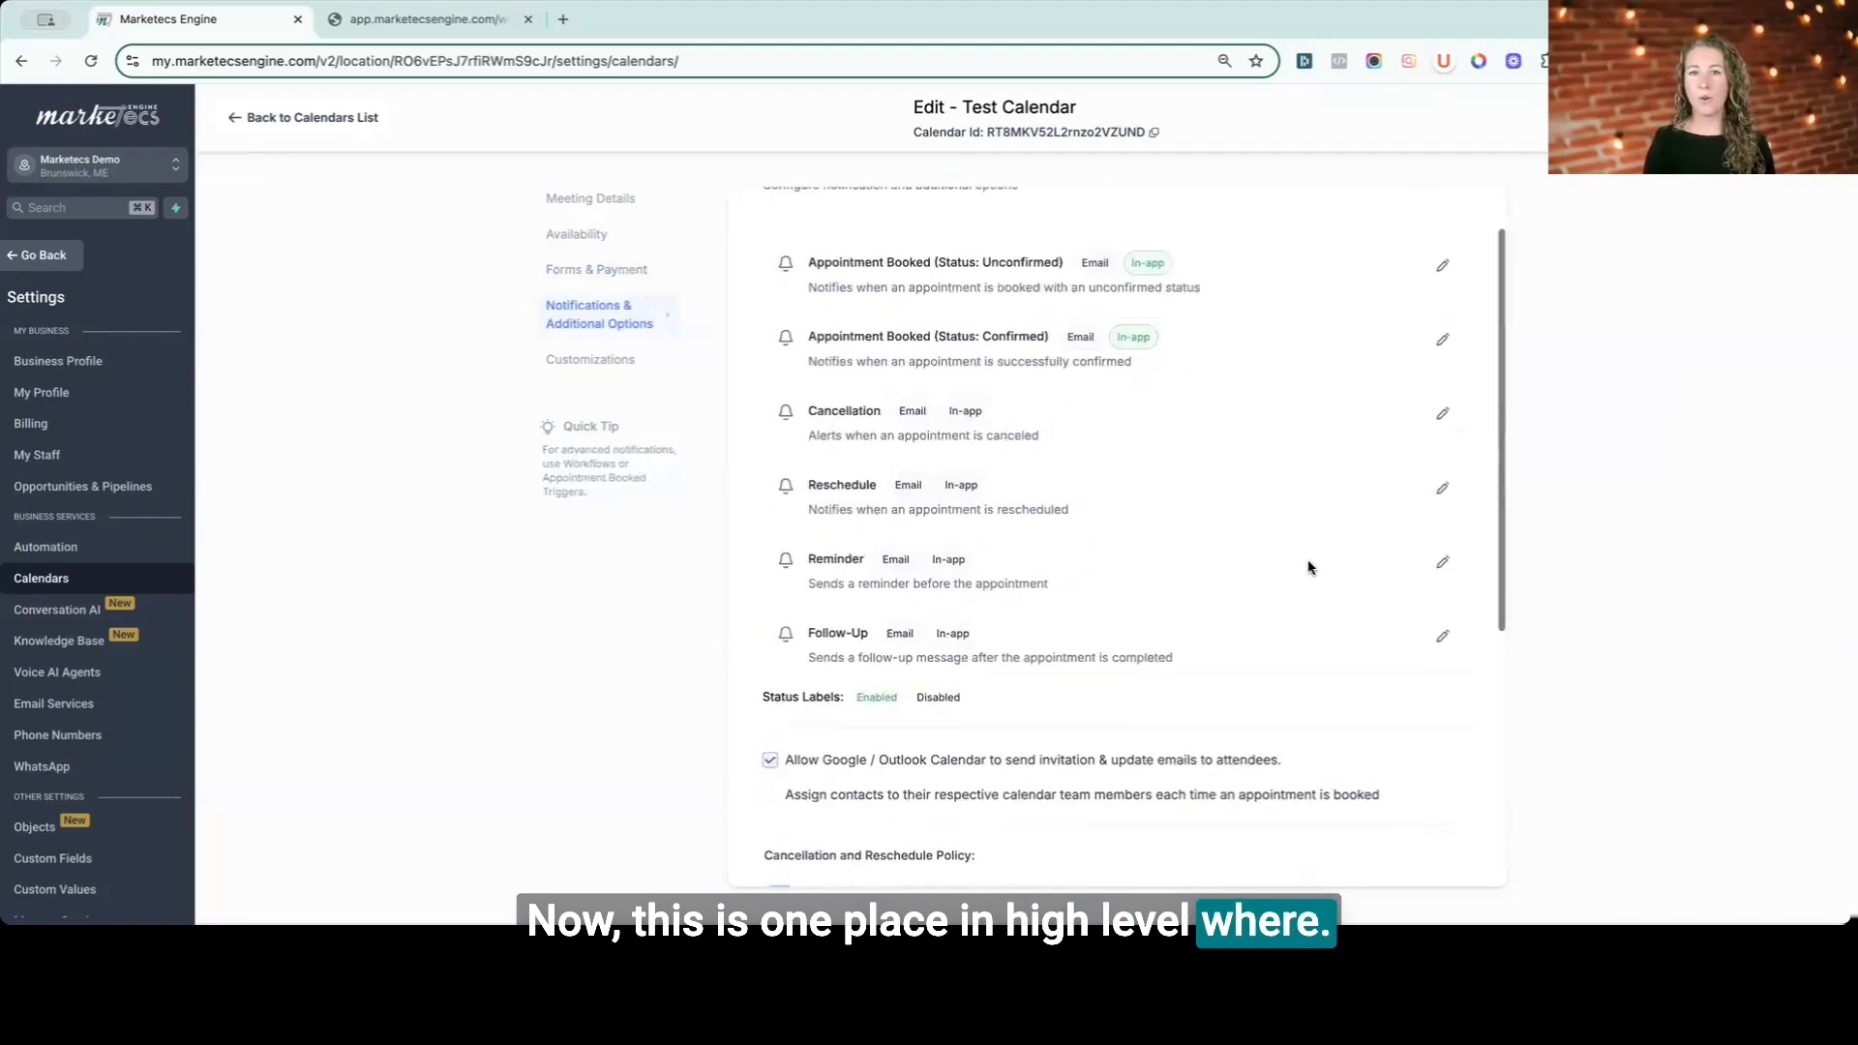
pyautogui.scroll(1, 1308, 568)
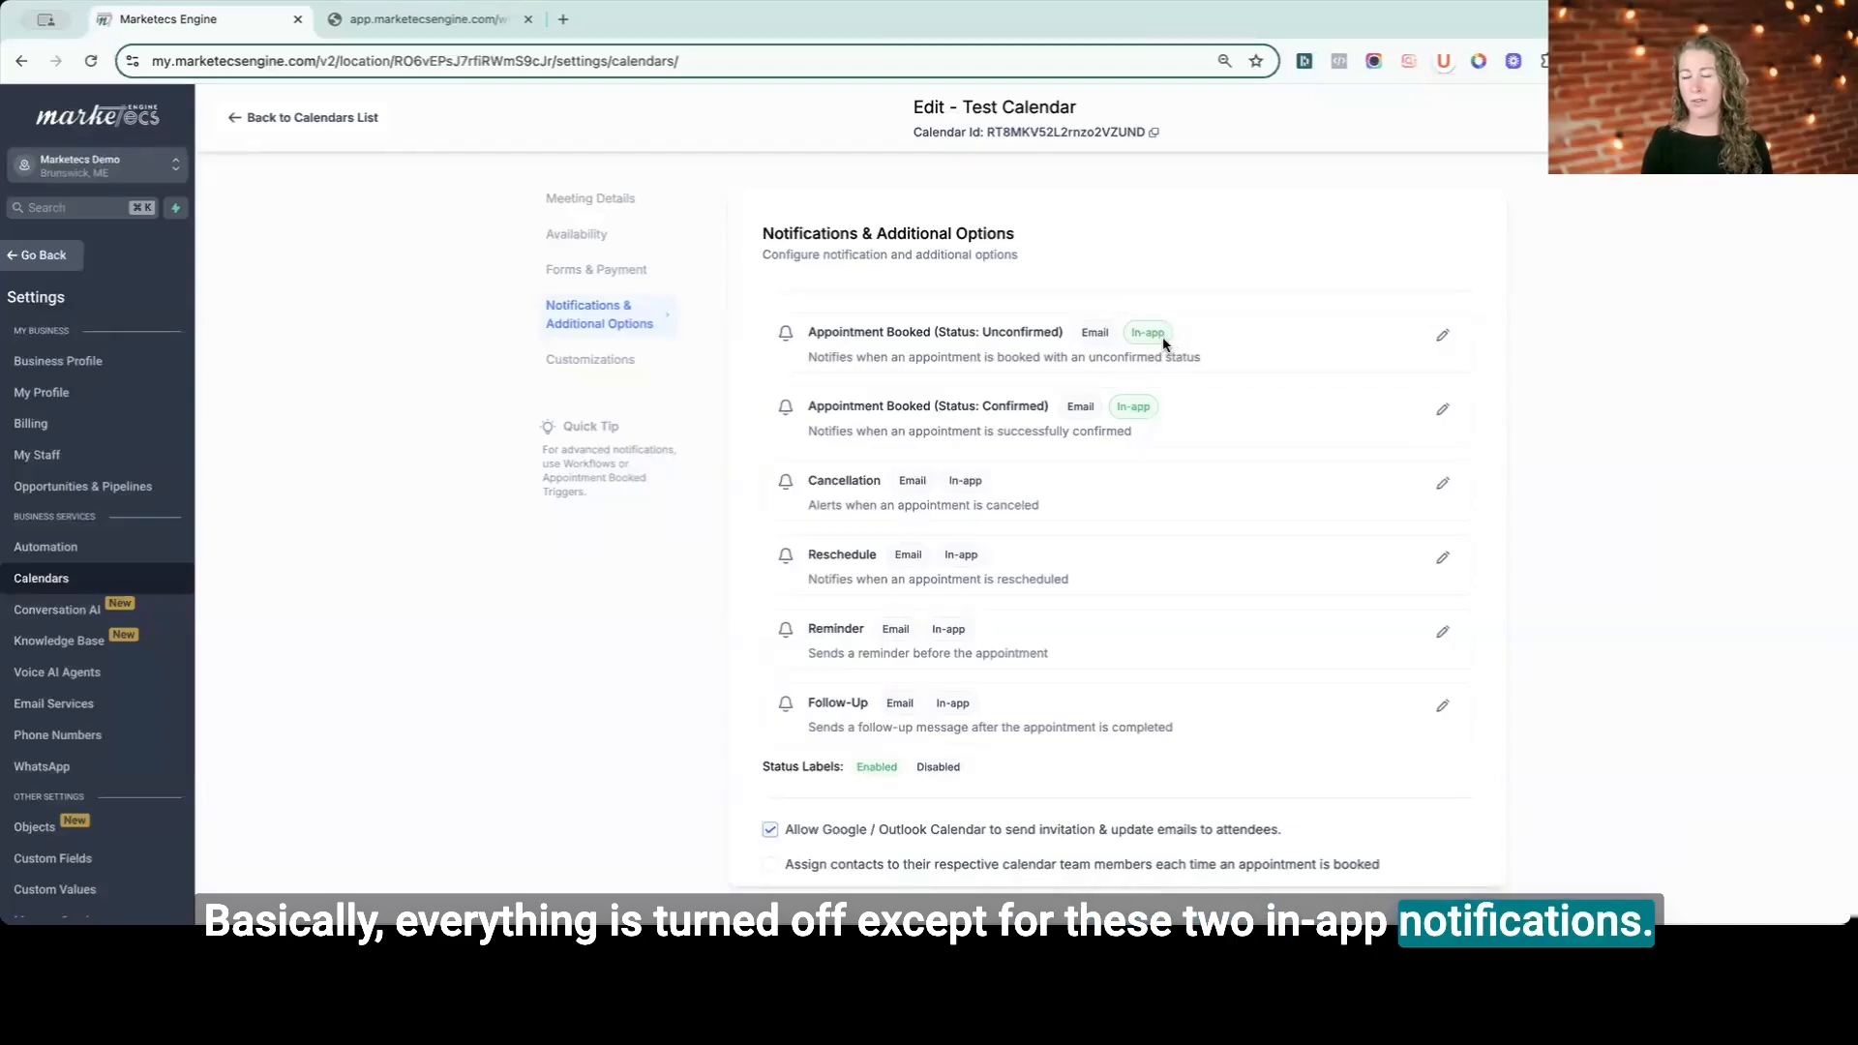
# - Review the email and in-app settings of the unconfirmed Appointment Booked notification, then close it
pyautogui.click(1443, 338)
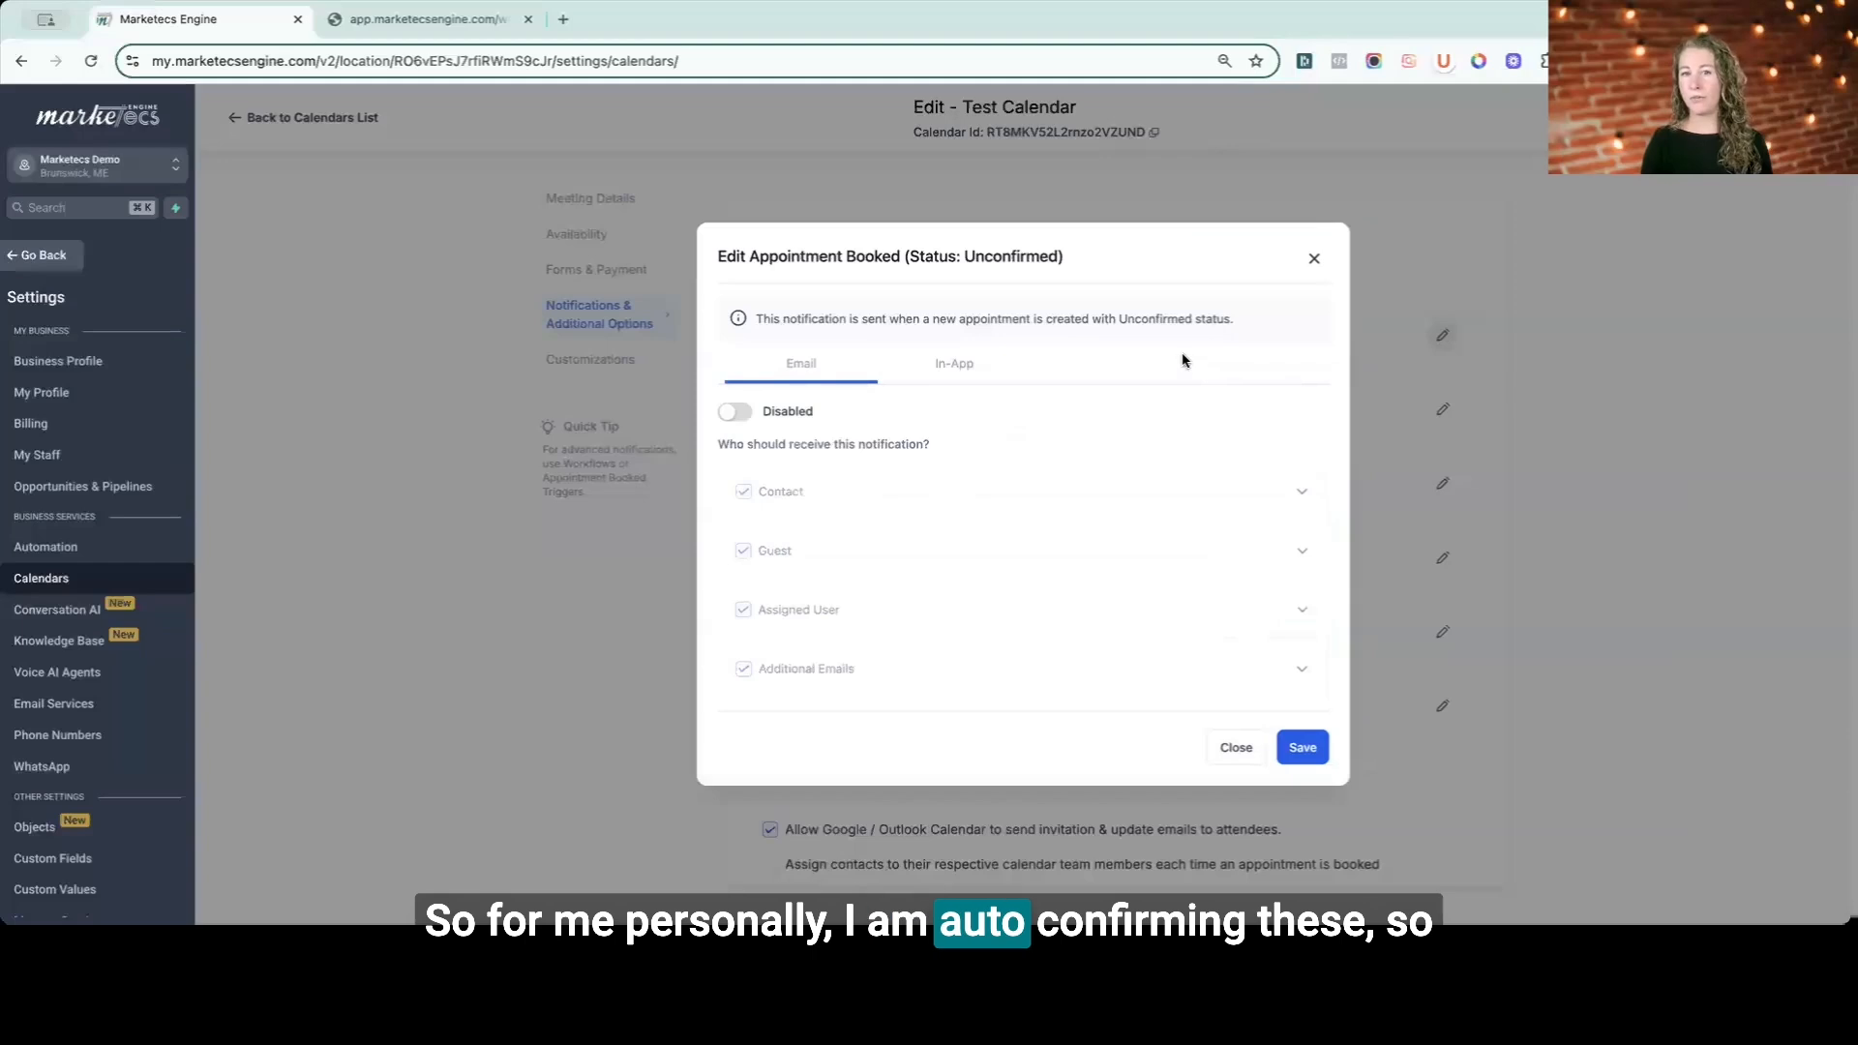
pyautogui.click(952, 366)
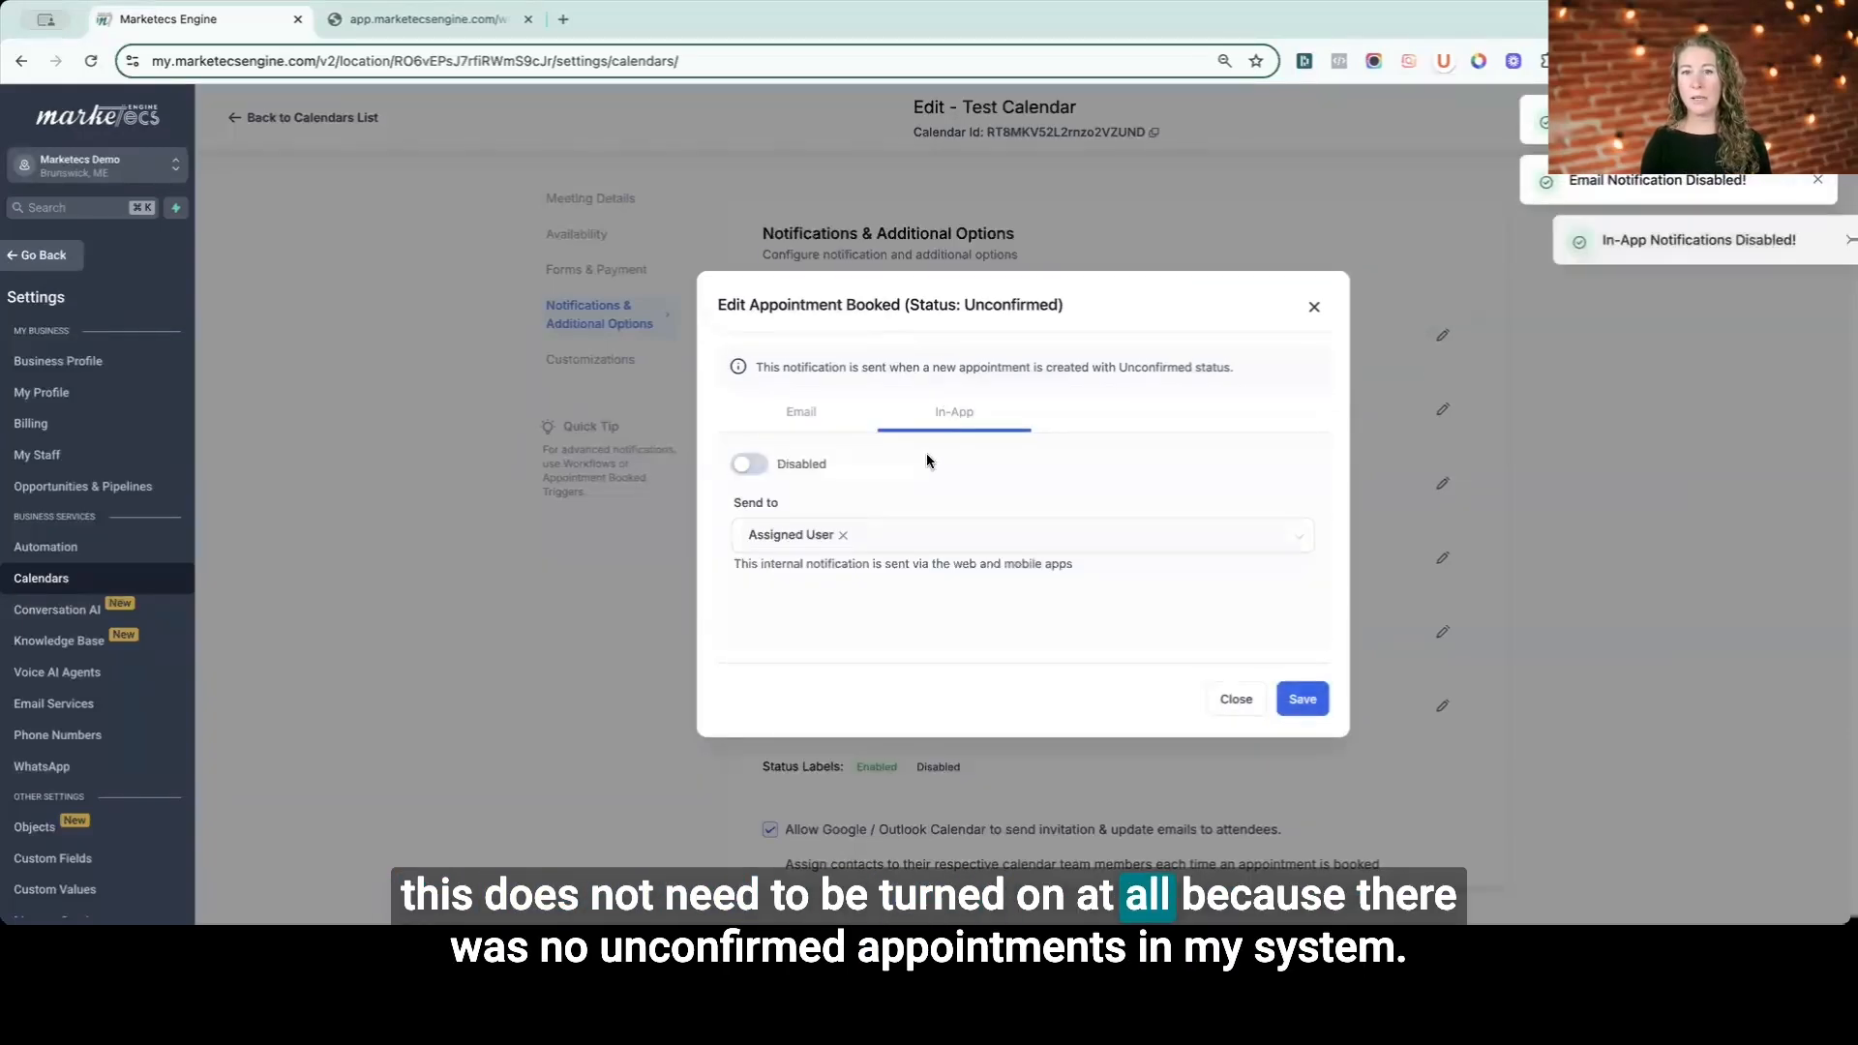
pyautogui.doubleClick(1012, 306)
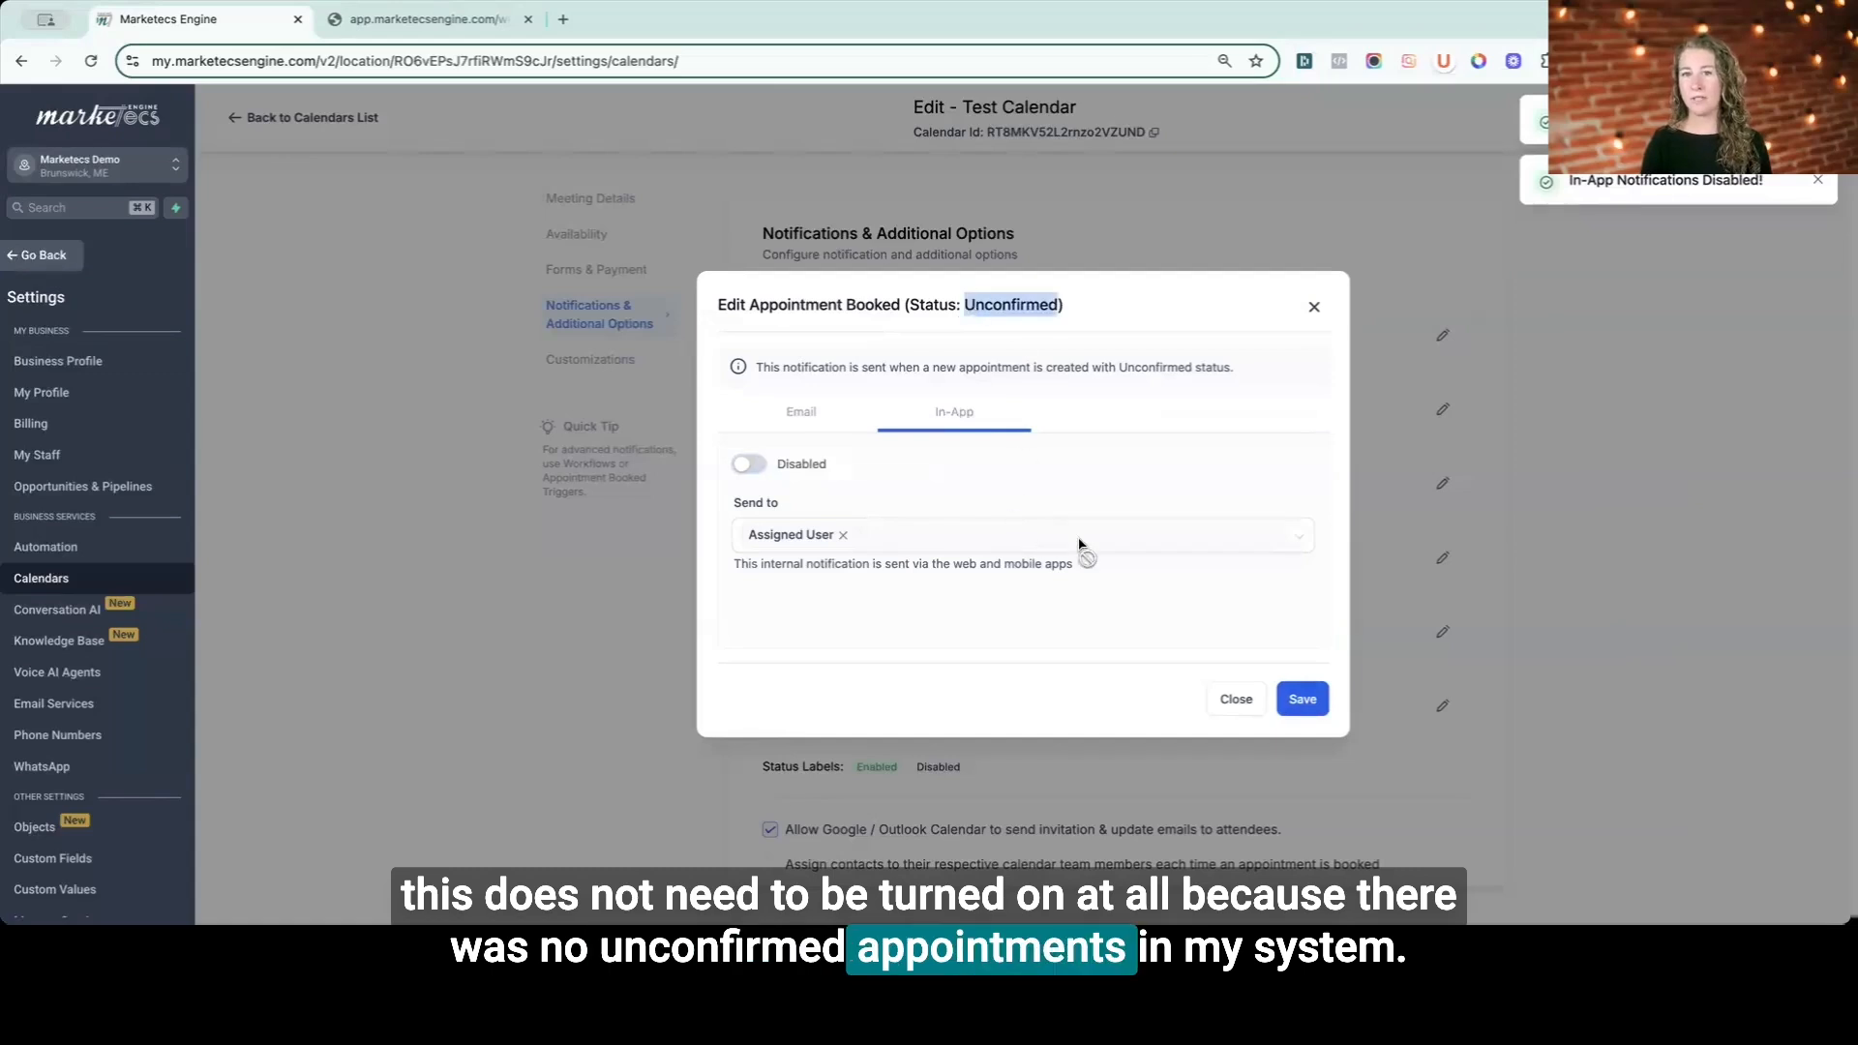
pyautogui.click(1303, 699)
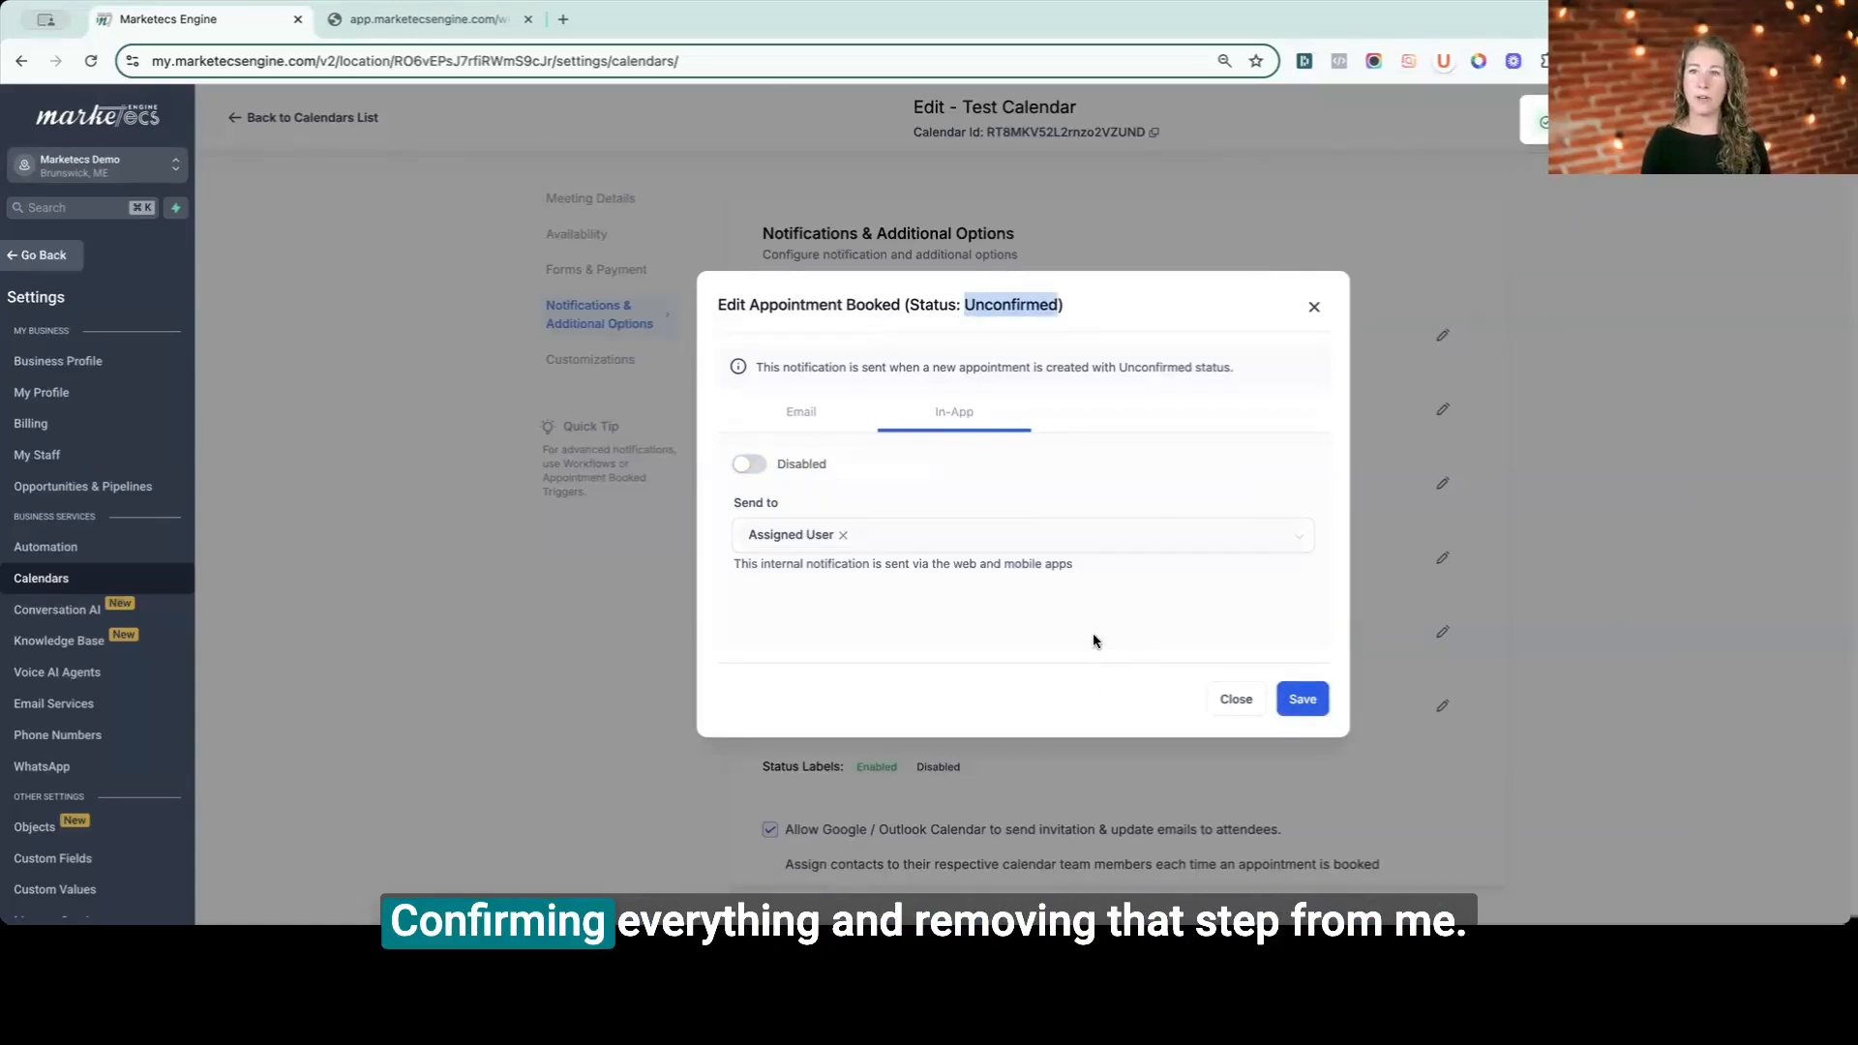
pyautogui.click(1235, 699)
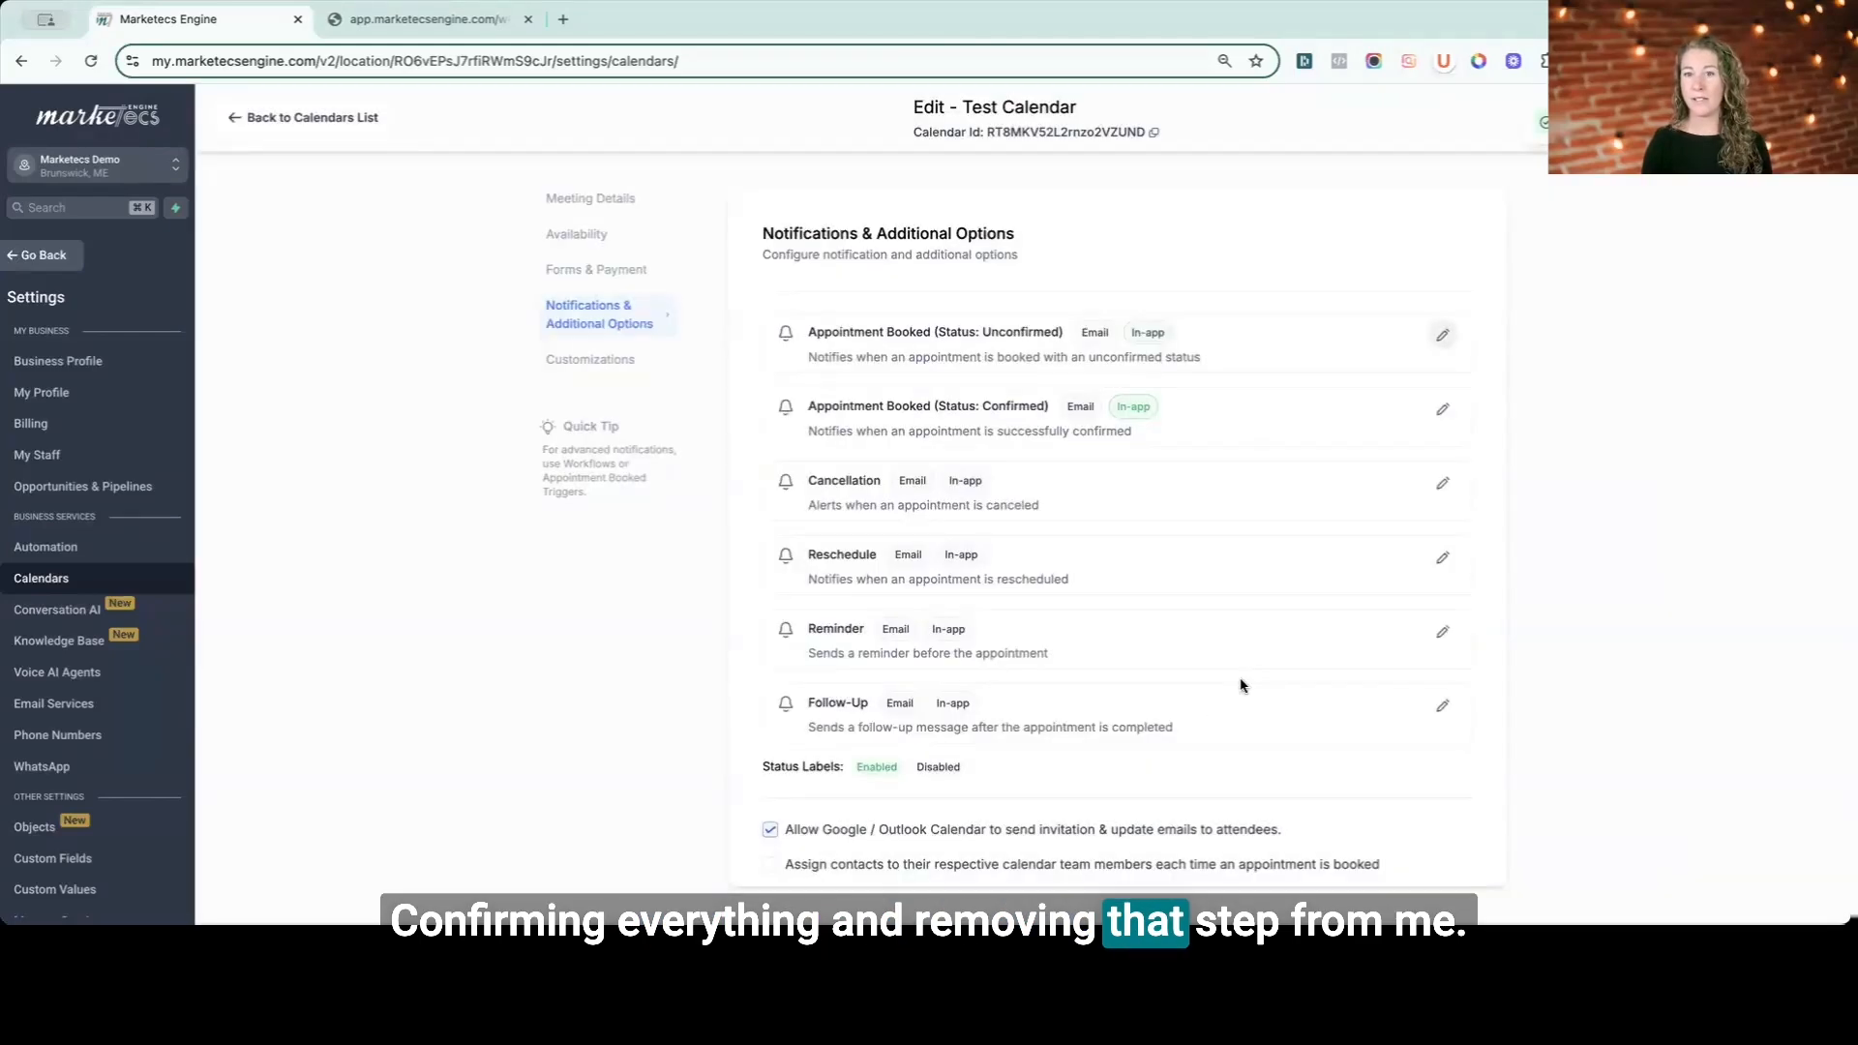
# - Enable the email notification for the confirmed Appointment Booked notification after checking its in-app setting
pyautogui.click(1443, 412)
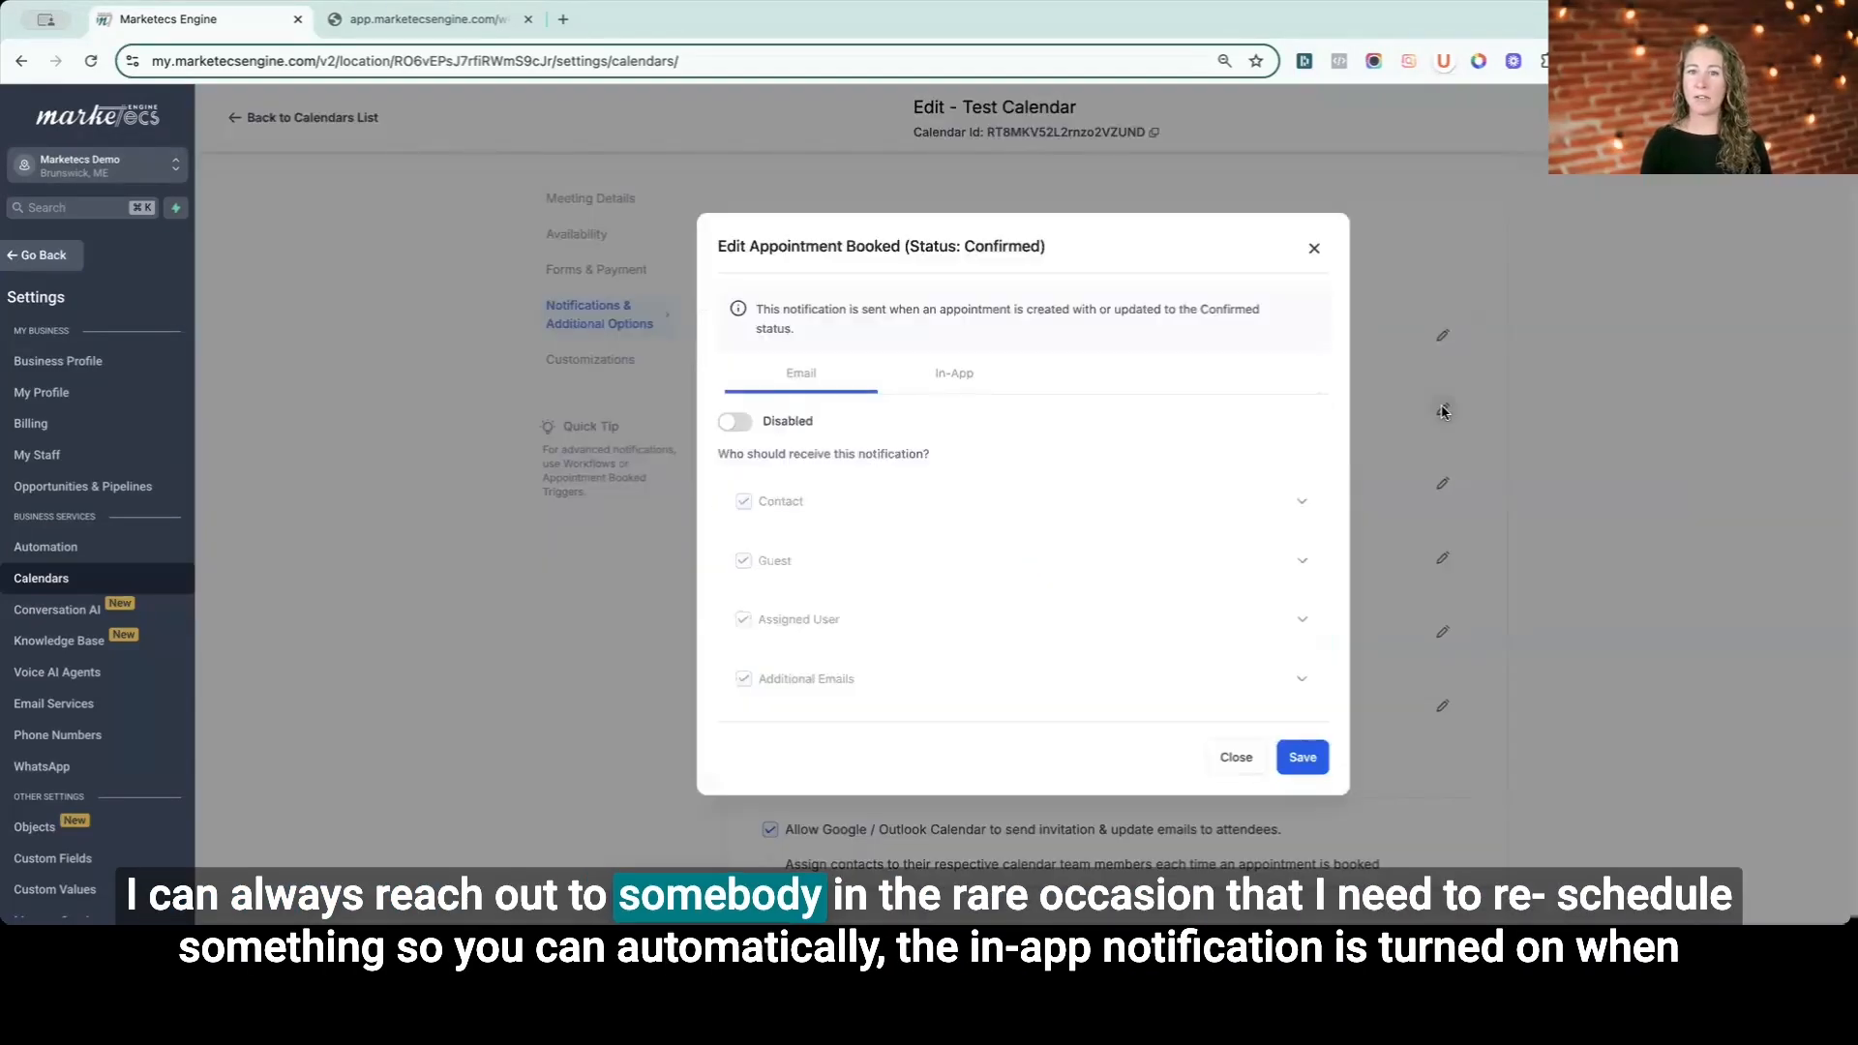
pyautogui.click(948, 381)
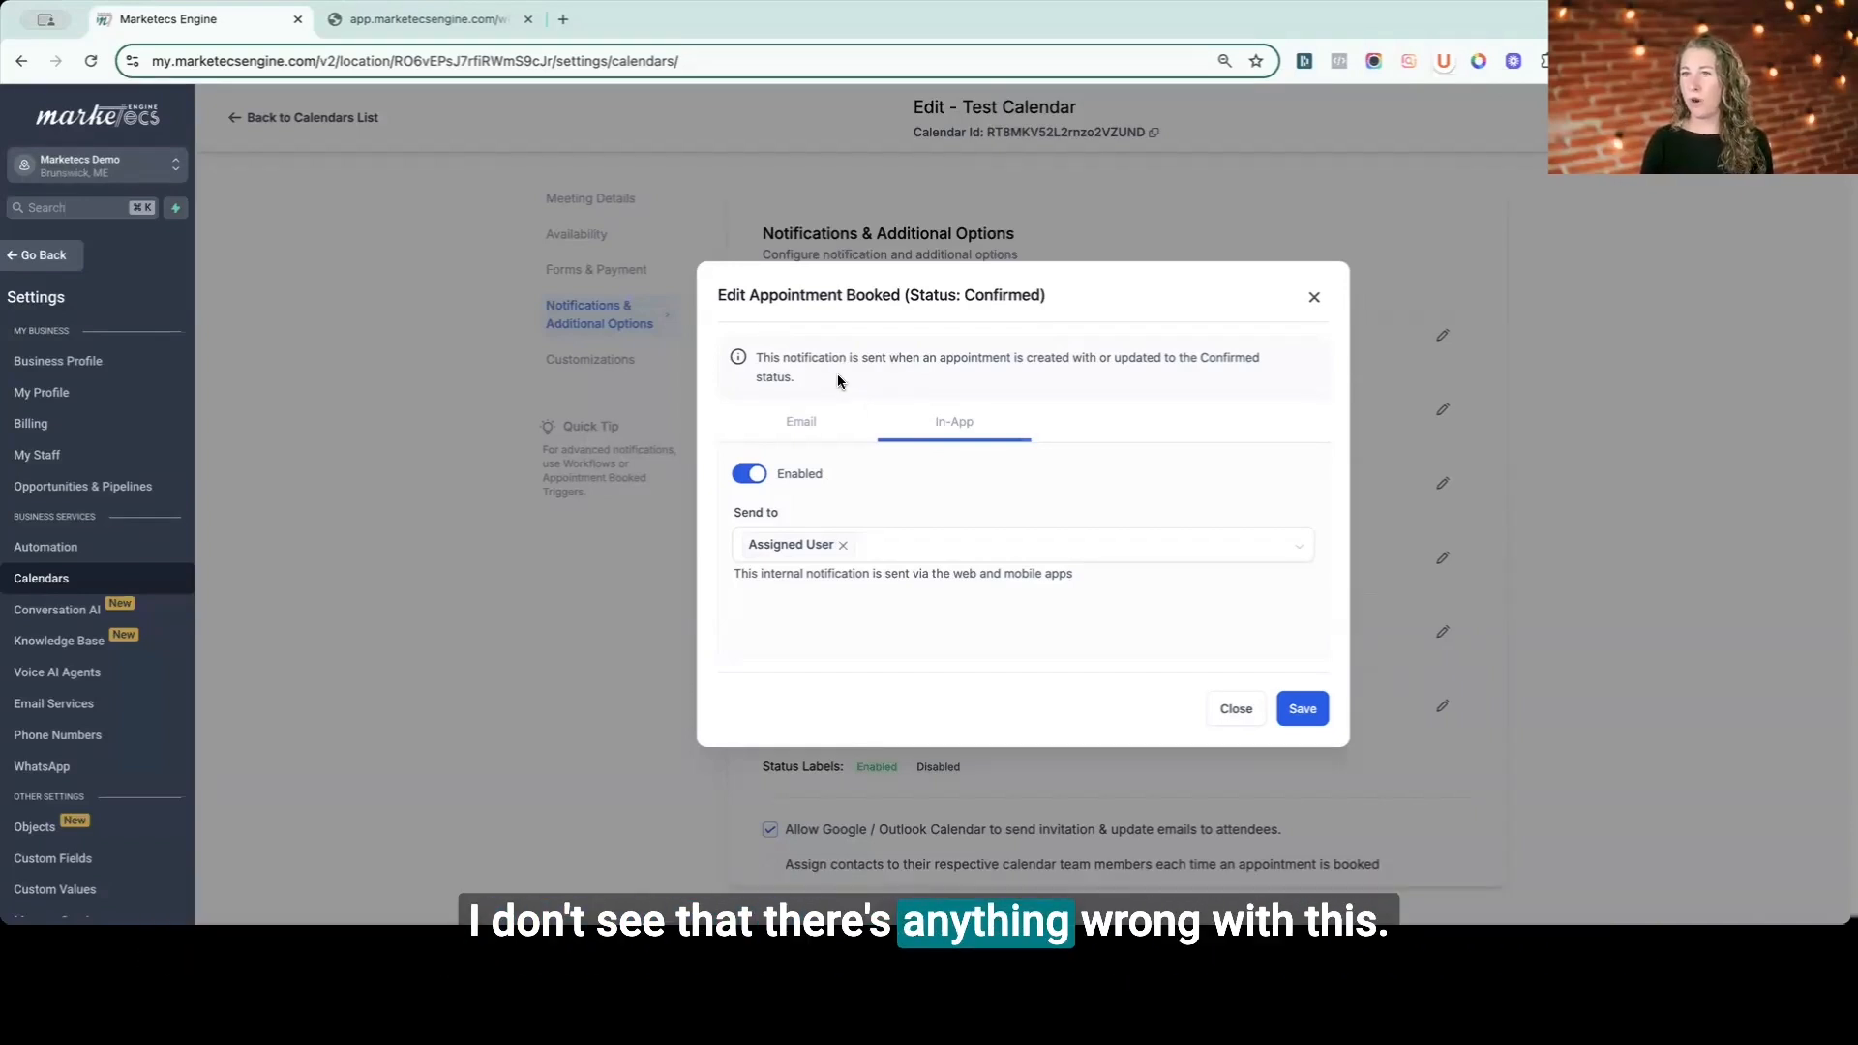
pyautogui.click(811, 421)
pyautogui.click(735, 421)
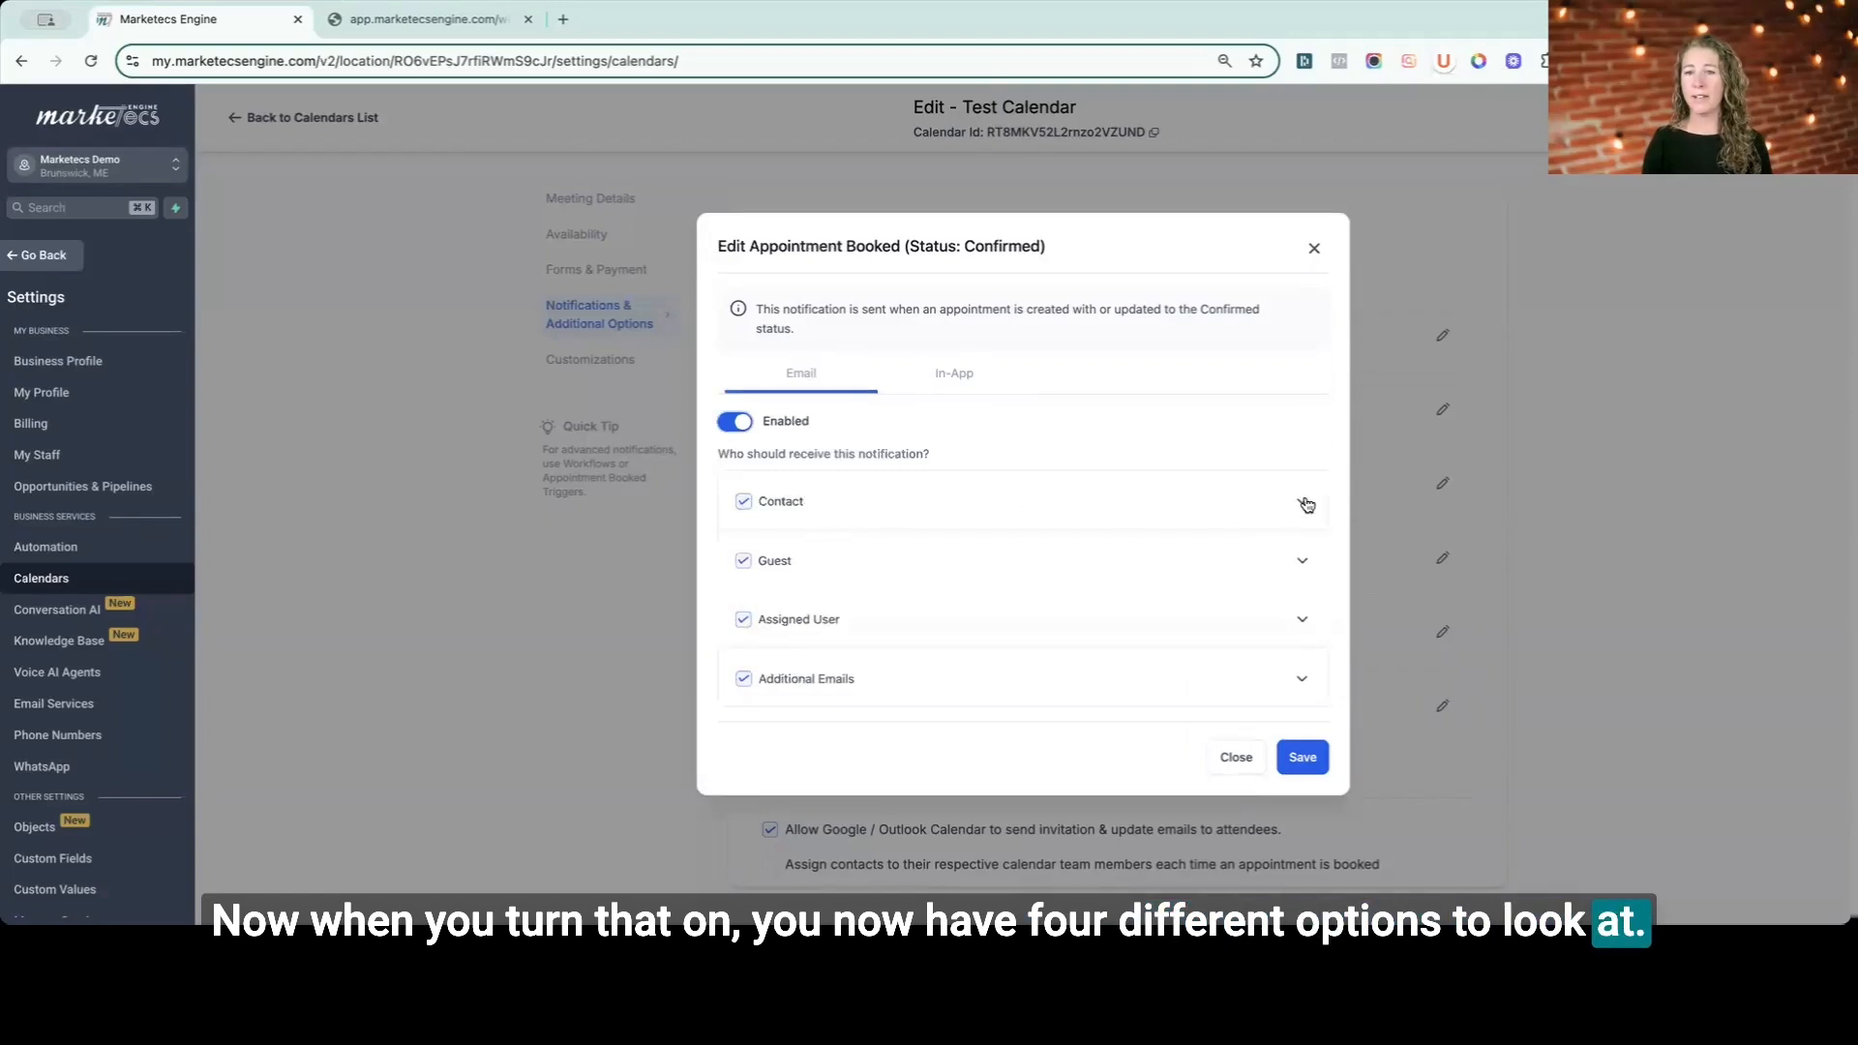
# - Expand the Contact recipient and review its default email subject and body
pyautogui.click(1236, 501)
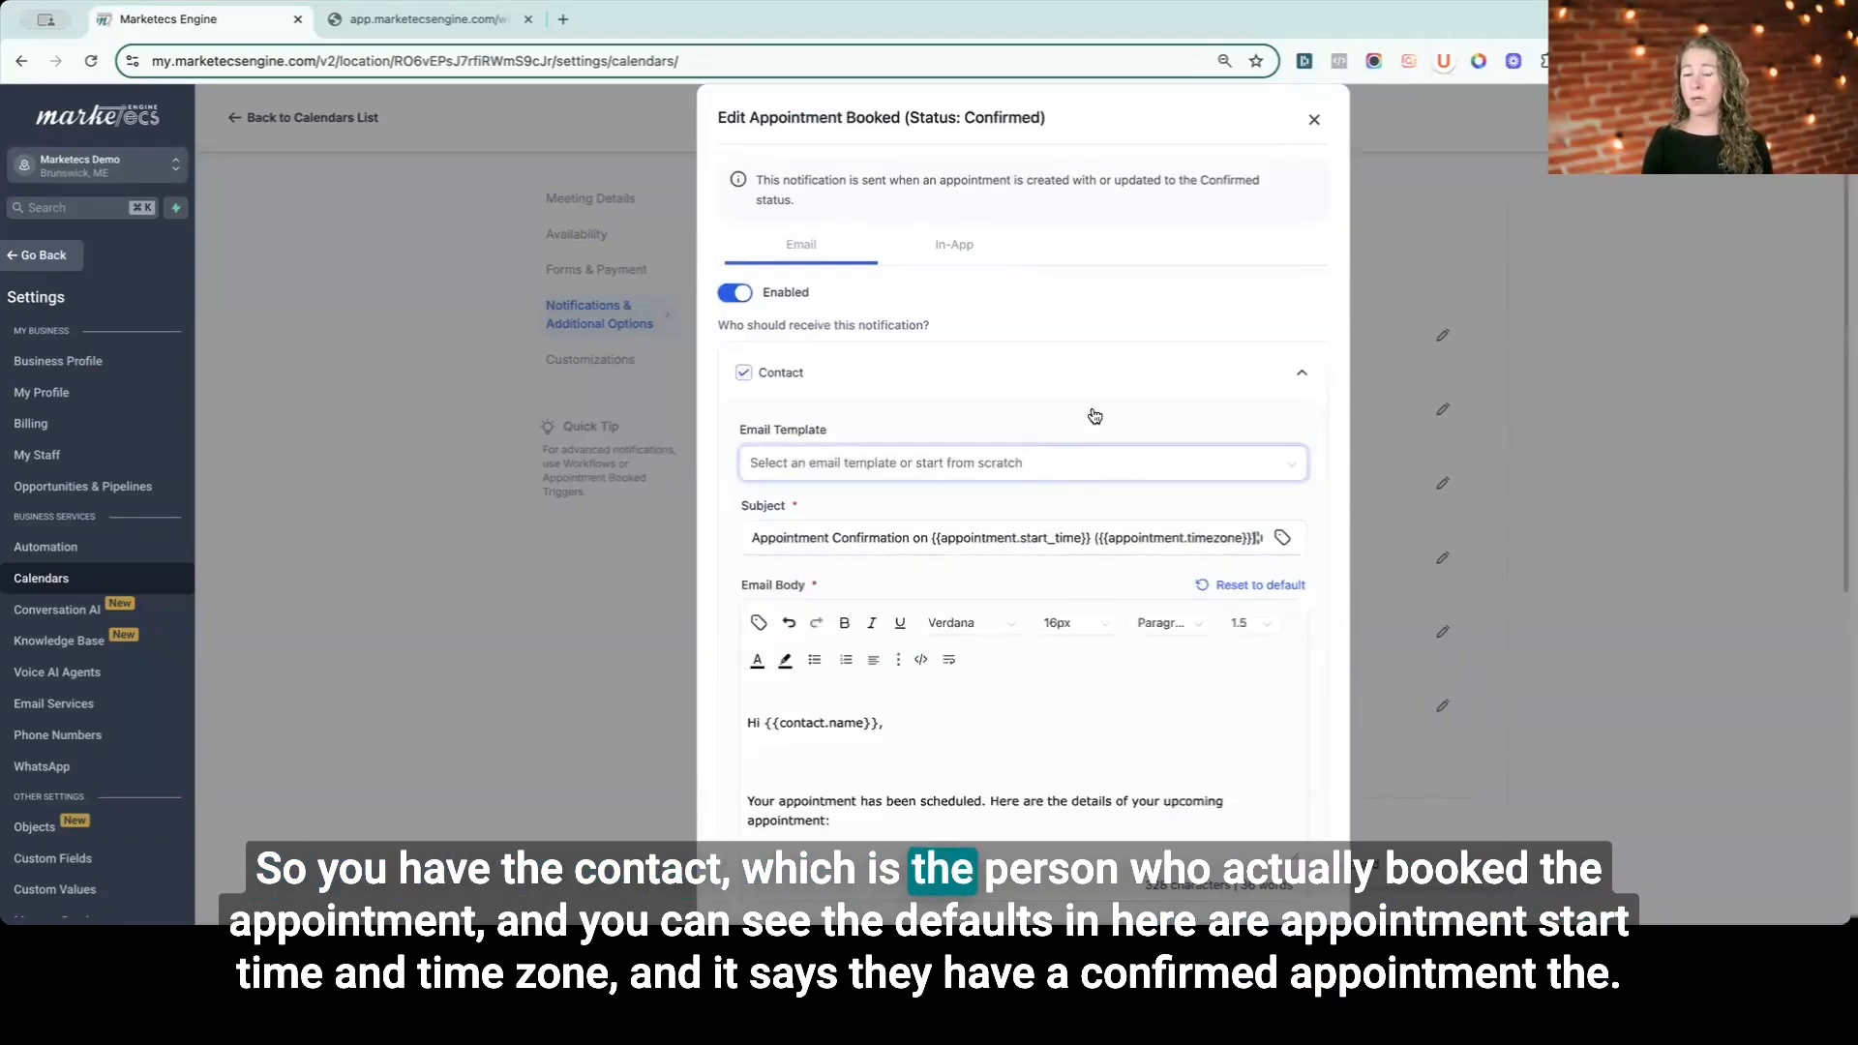
pyautogui.scroll(-3, 1099, 373)
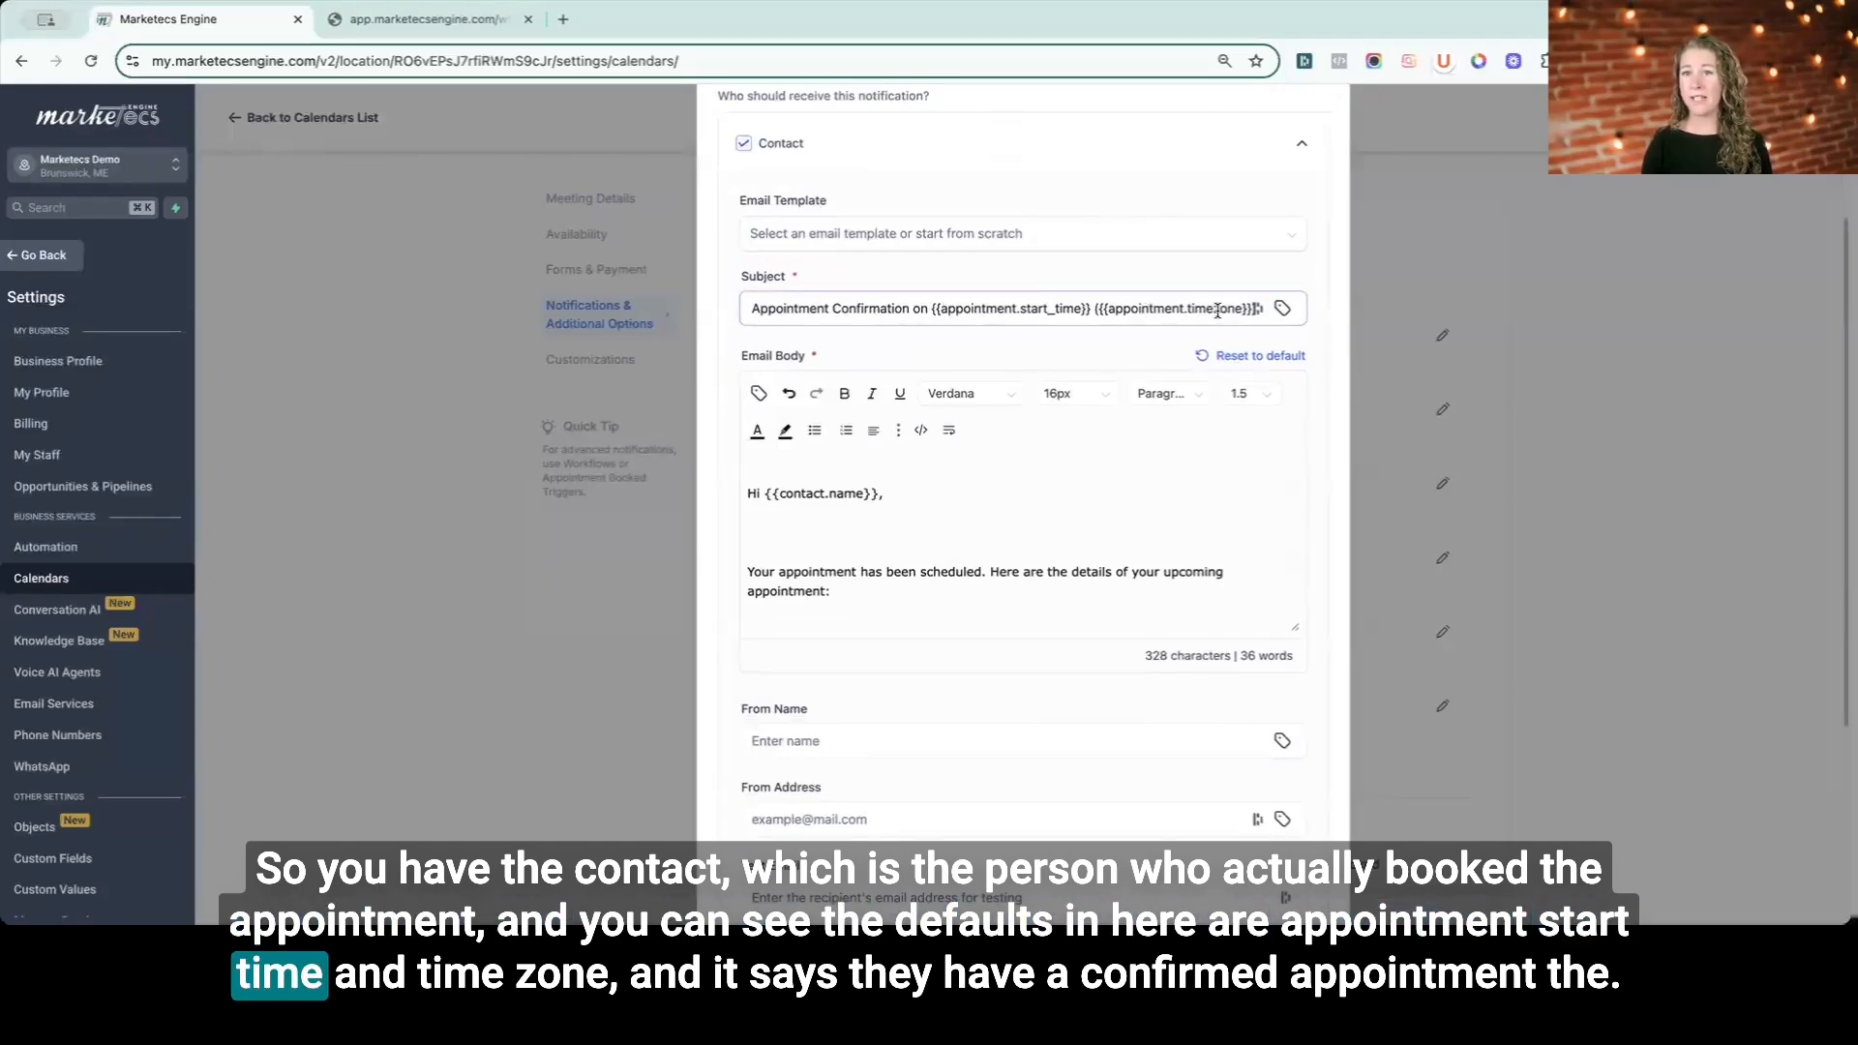
pyautogui.scroll(-5, 916, 533)
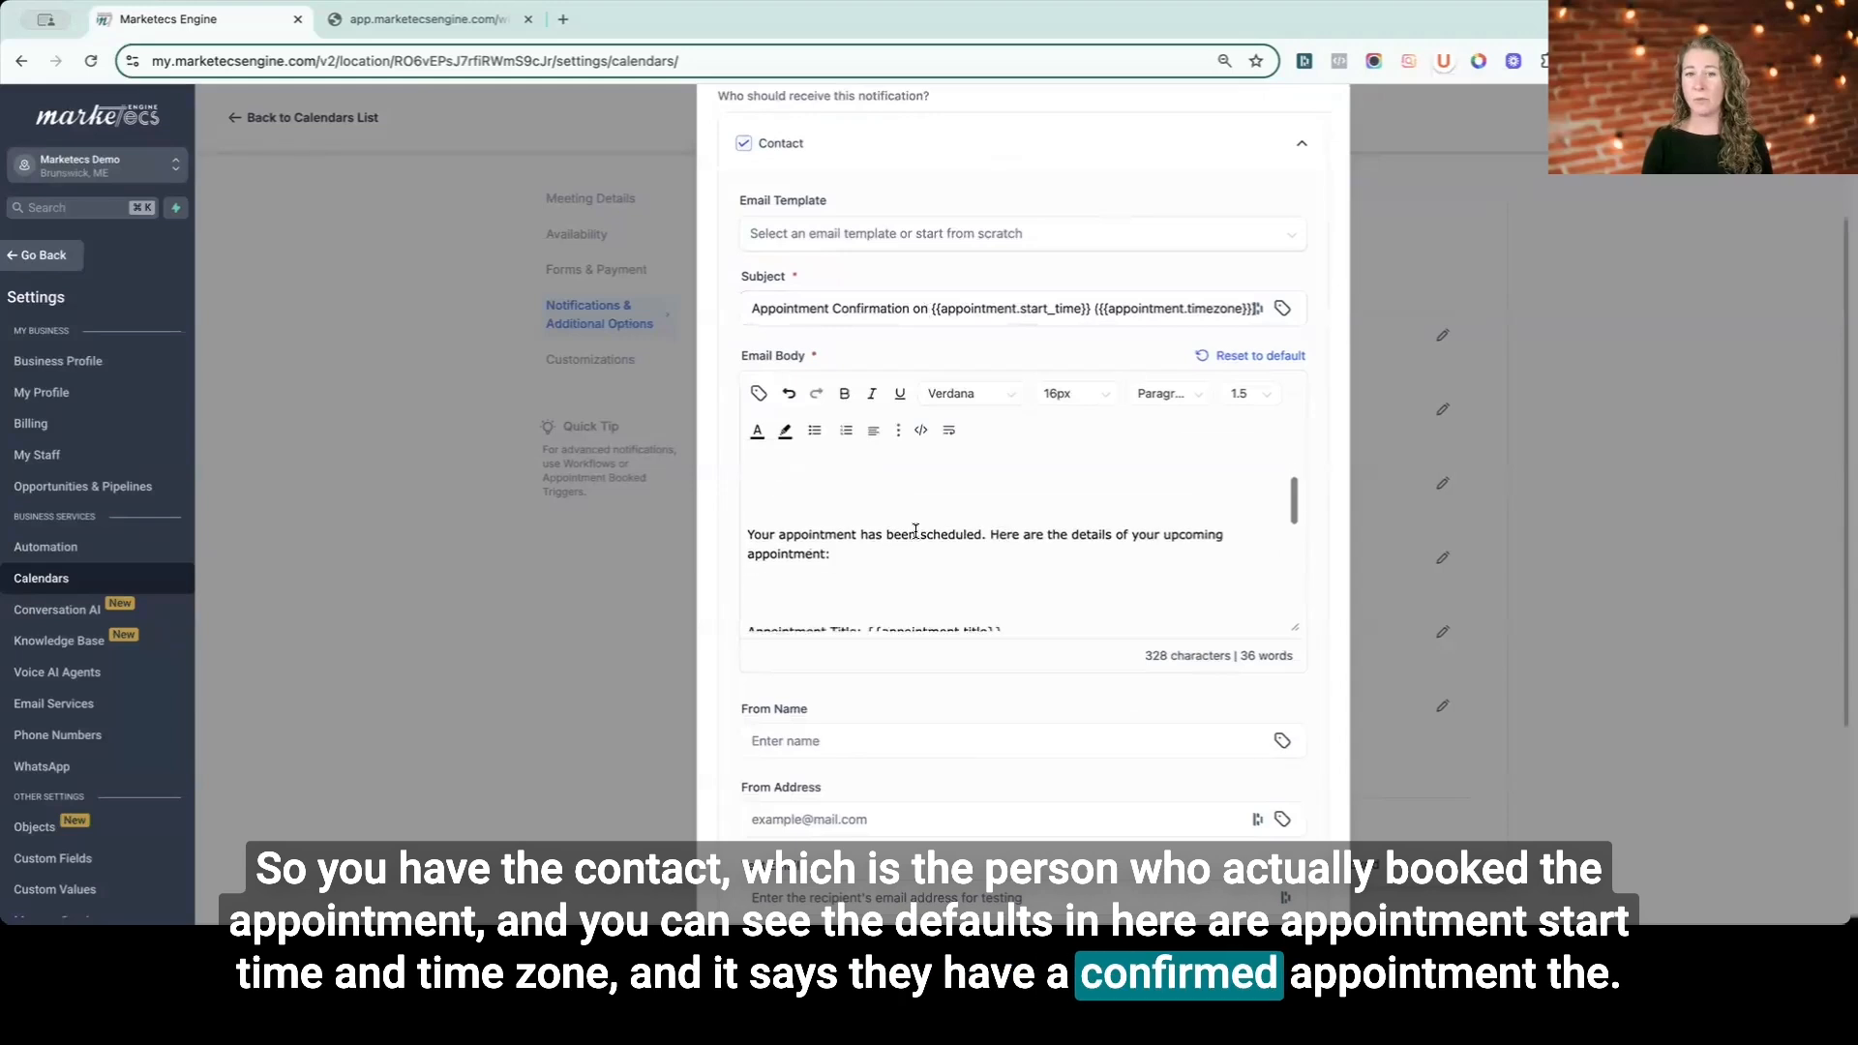
pyautogui.scroll(-4, 916, 534)
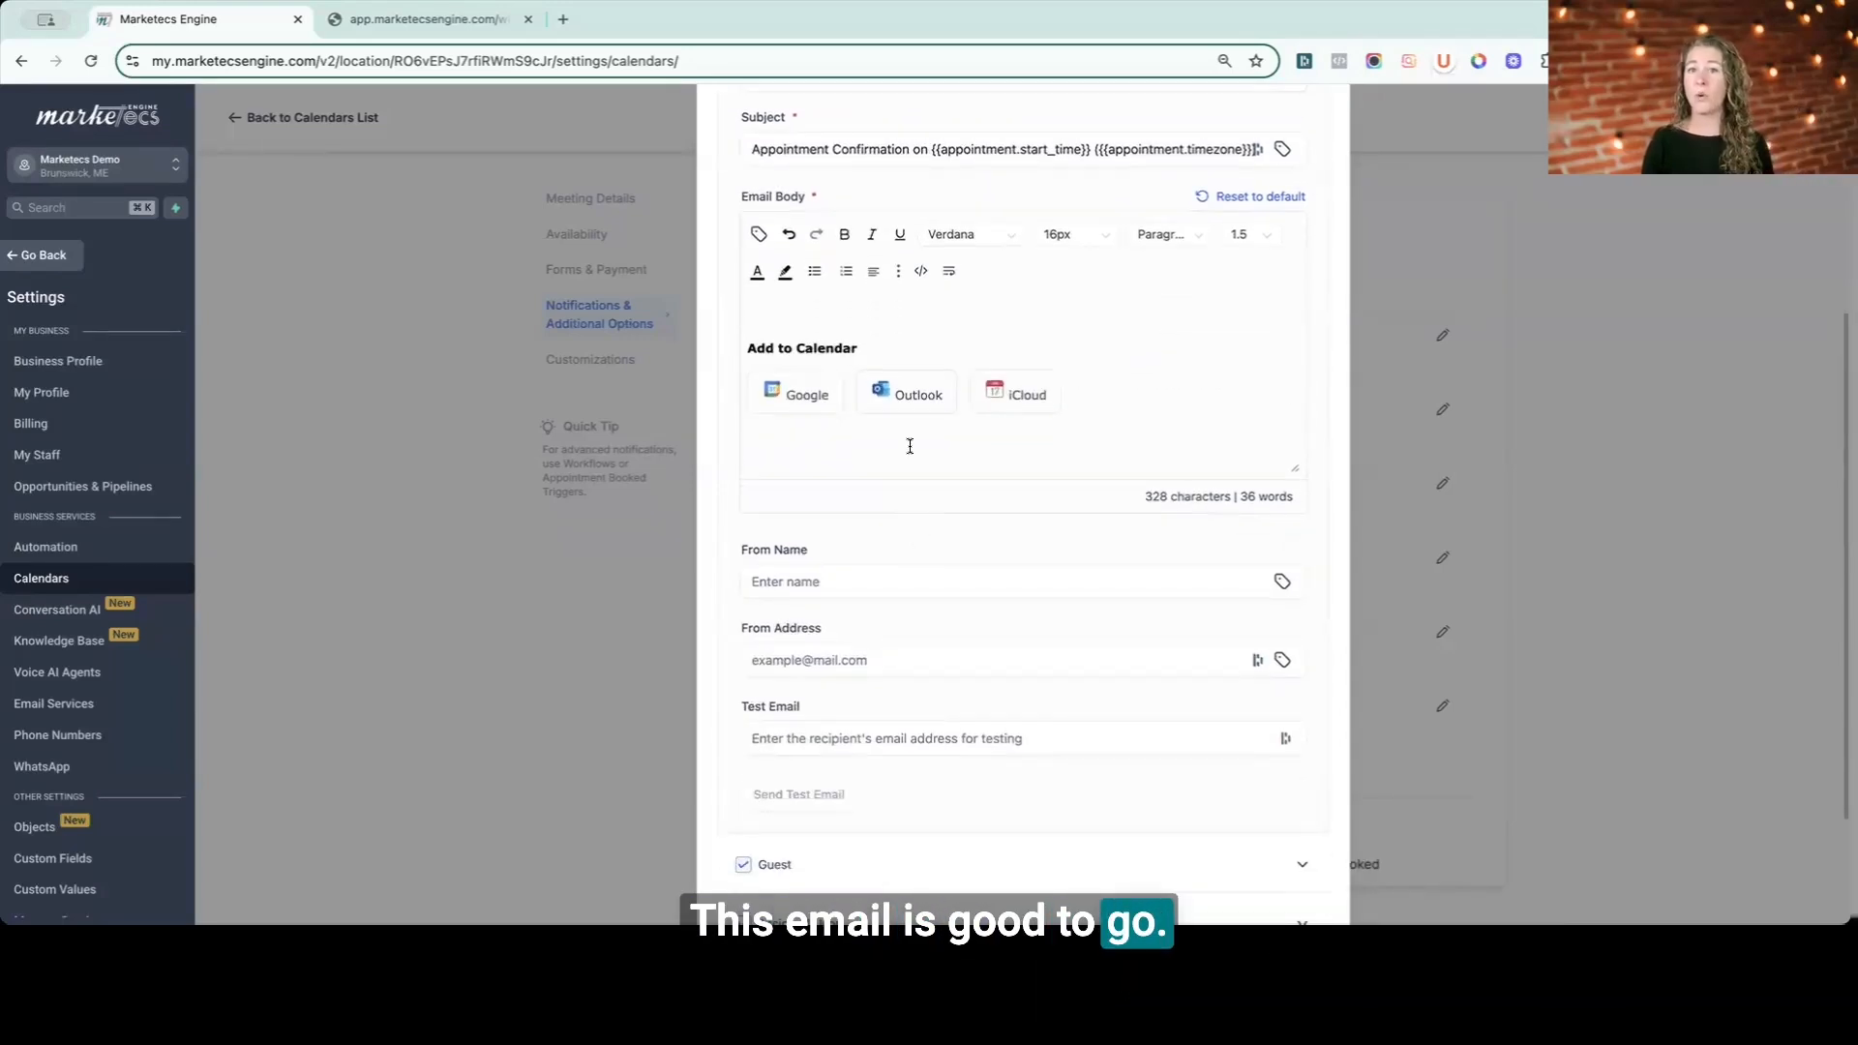
pyautogui.scroll(5, 910, 447)
pyautogui.scroll(2, 910, 450)
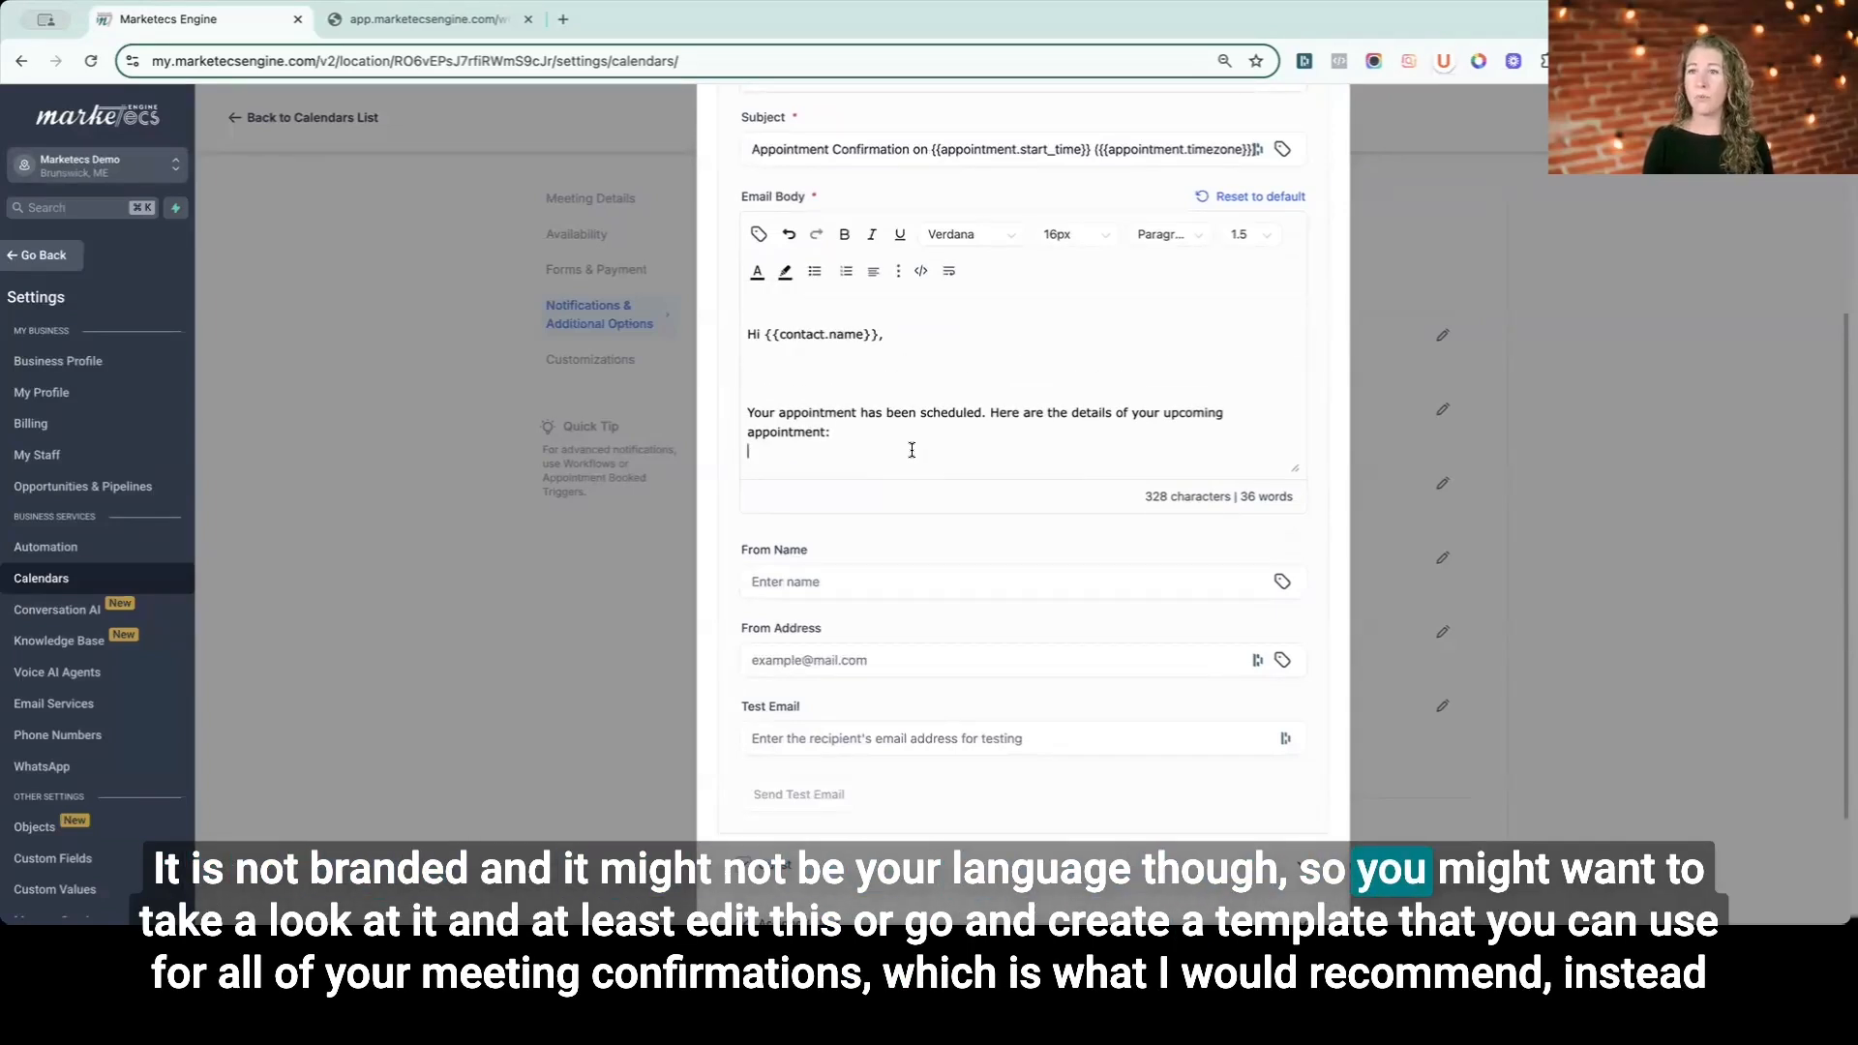
pyautogui.scroll(1, 911, 450)
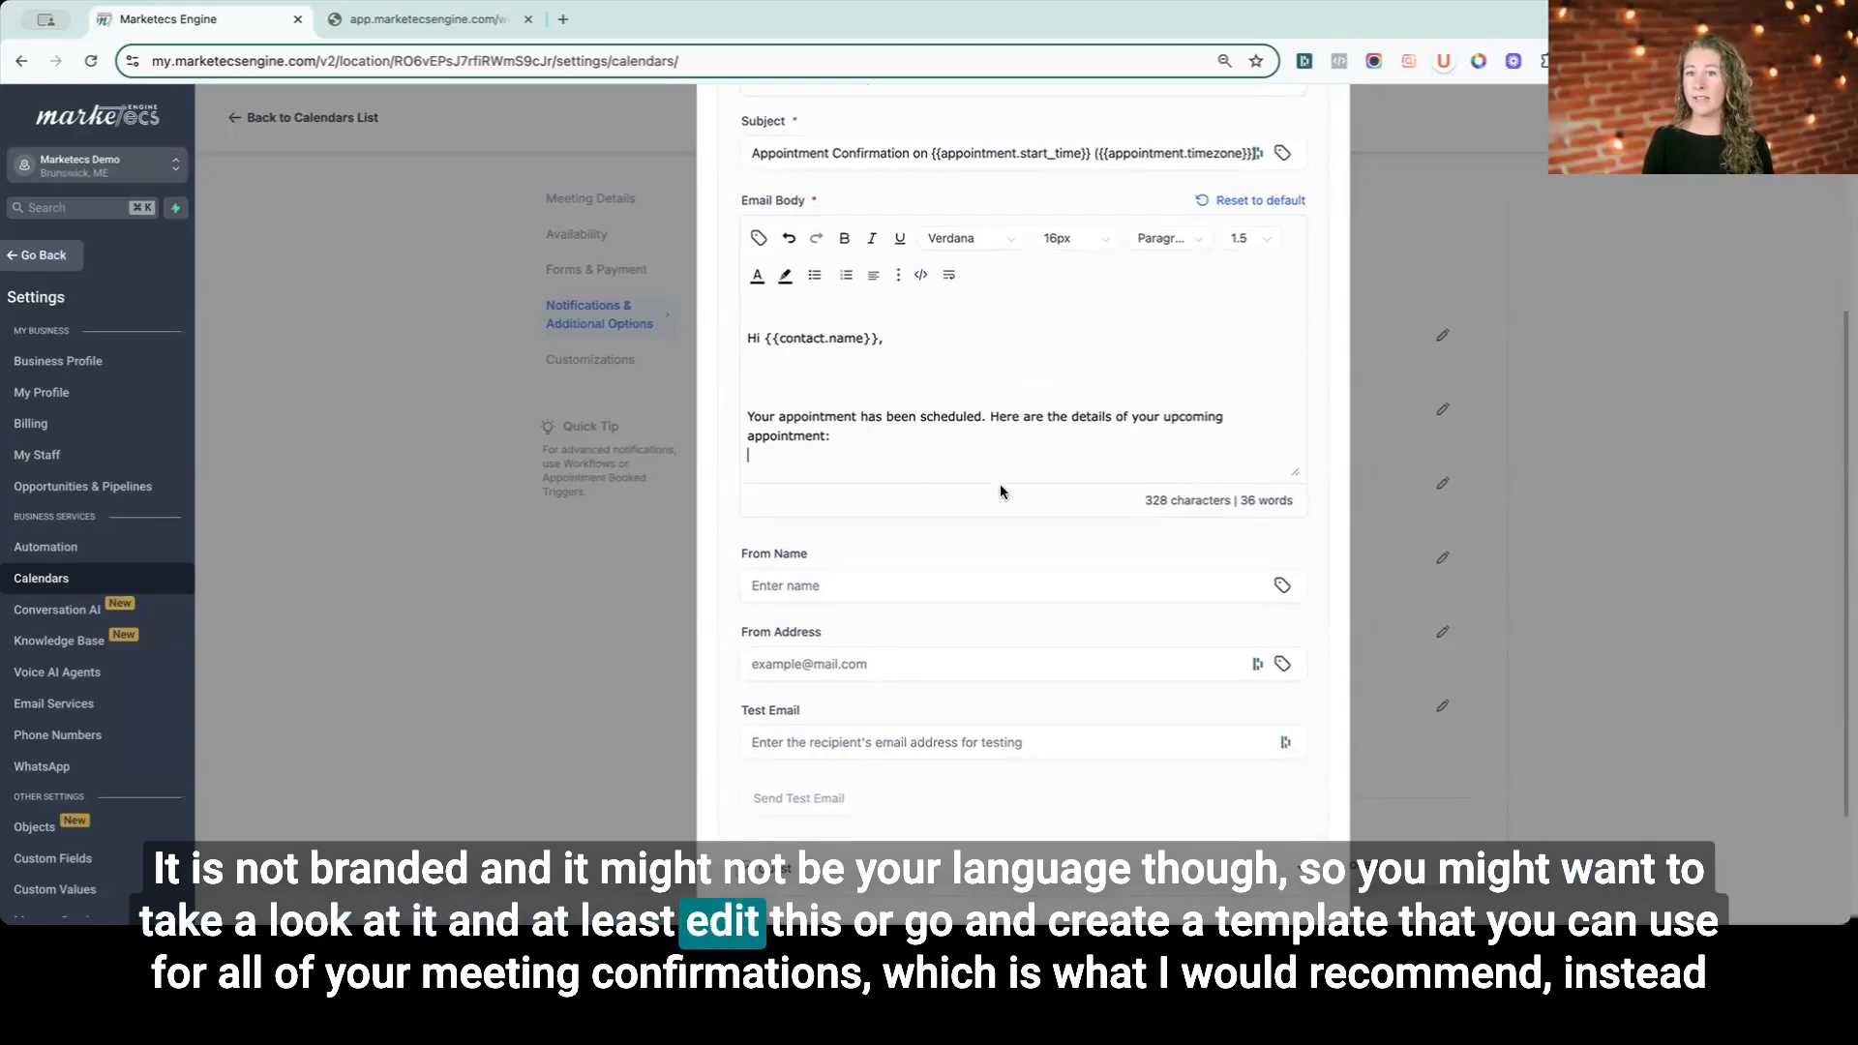
pyautogui.scroll(4, 1001, 484)
# - Browse the available email templates for the contact's confirmation email without choosing one
pyautogui.click(995, 459)
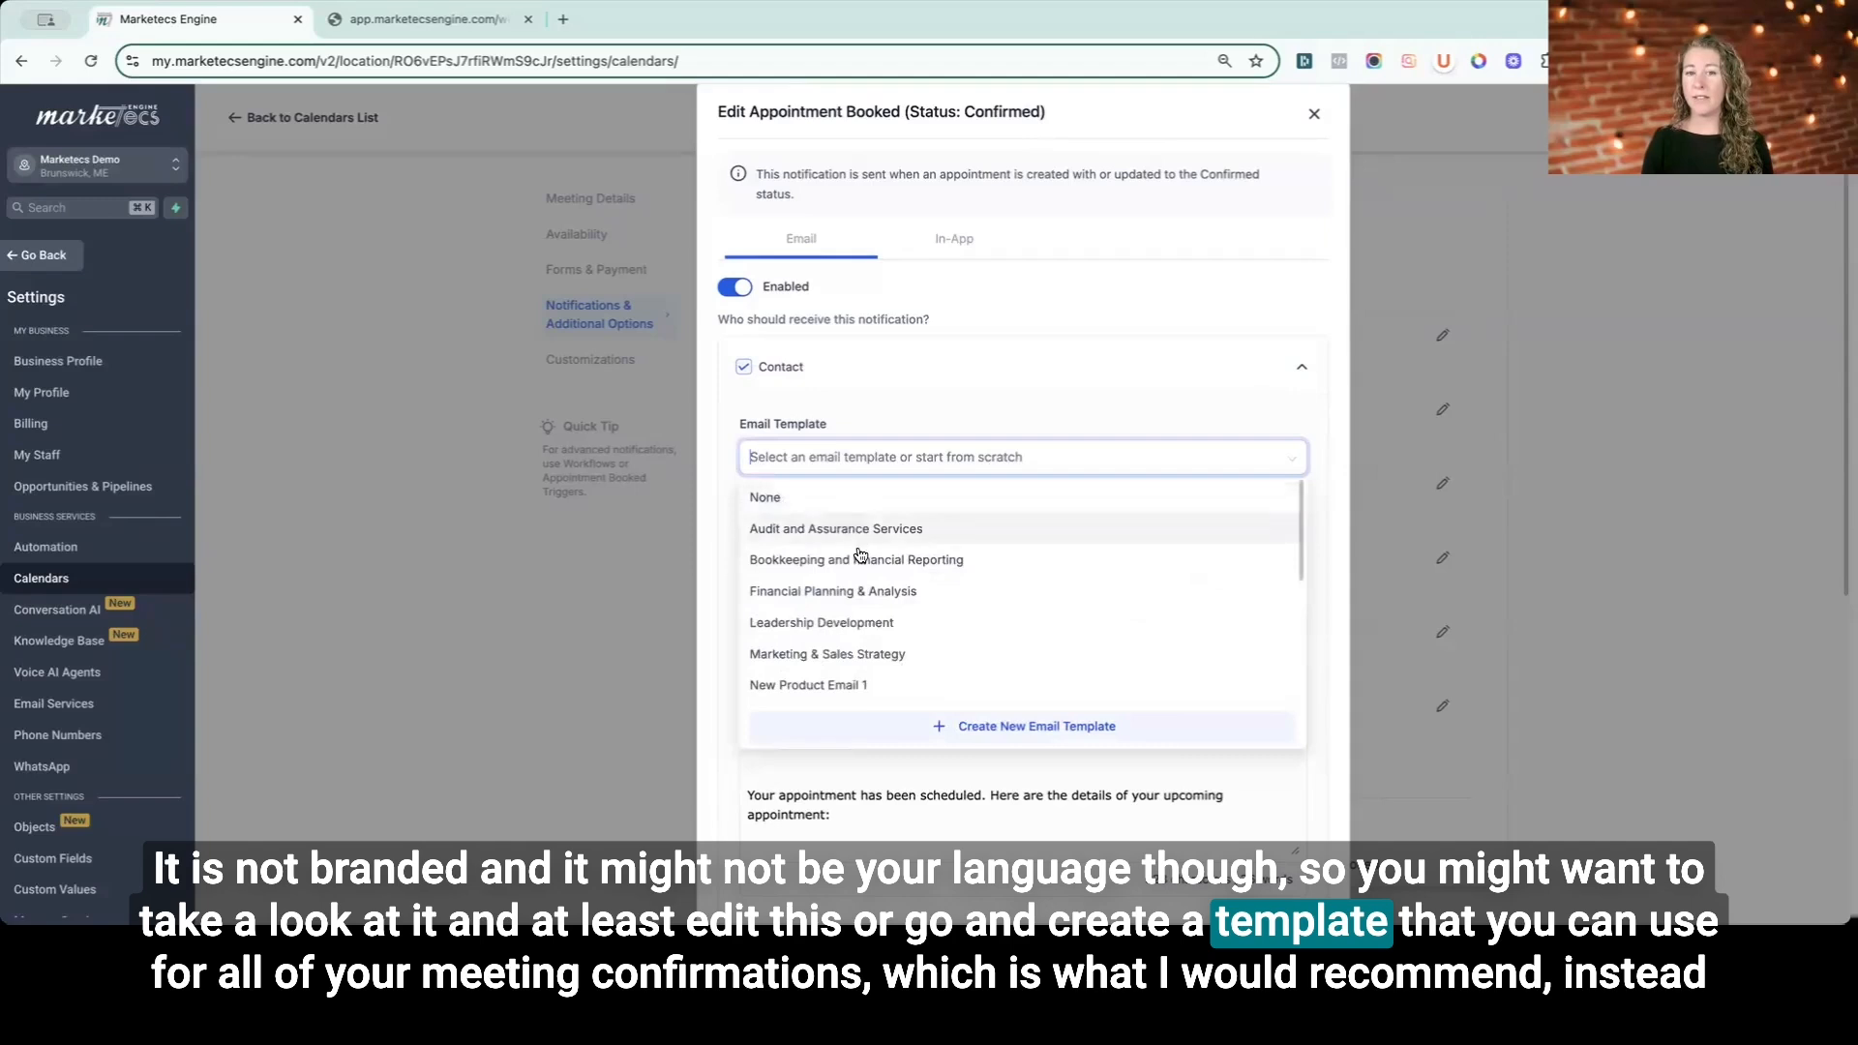
pyautogui.scroll(-3, 861, 629)
pyautogui.scroll(-1, 933, 630)
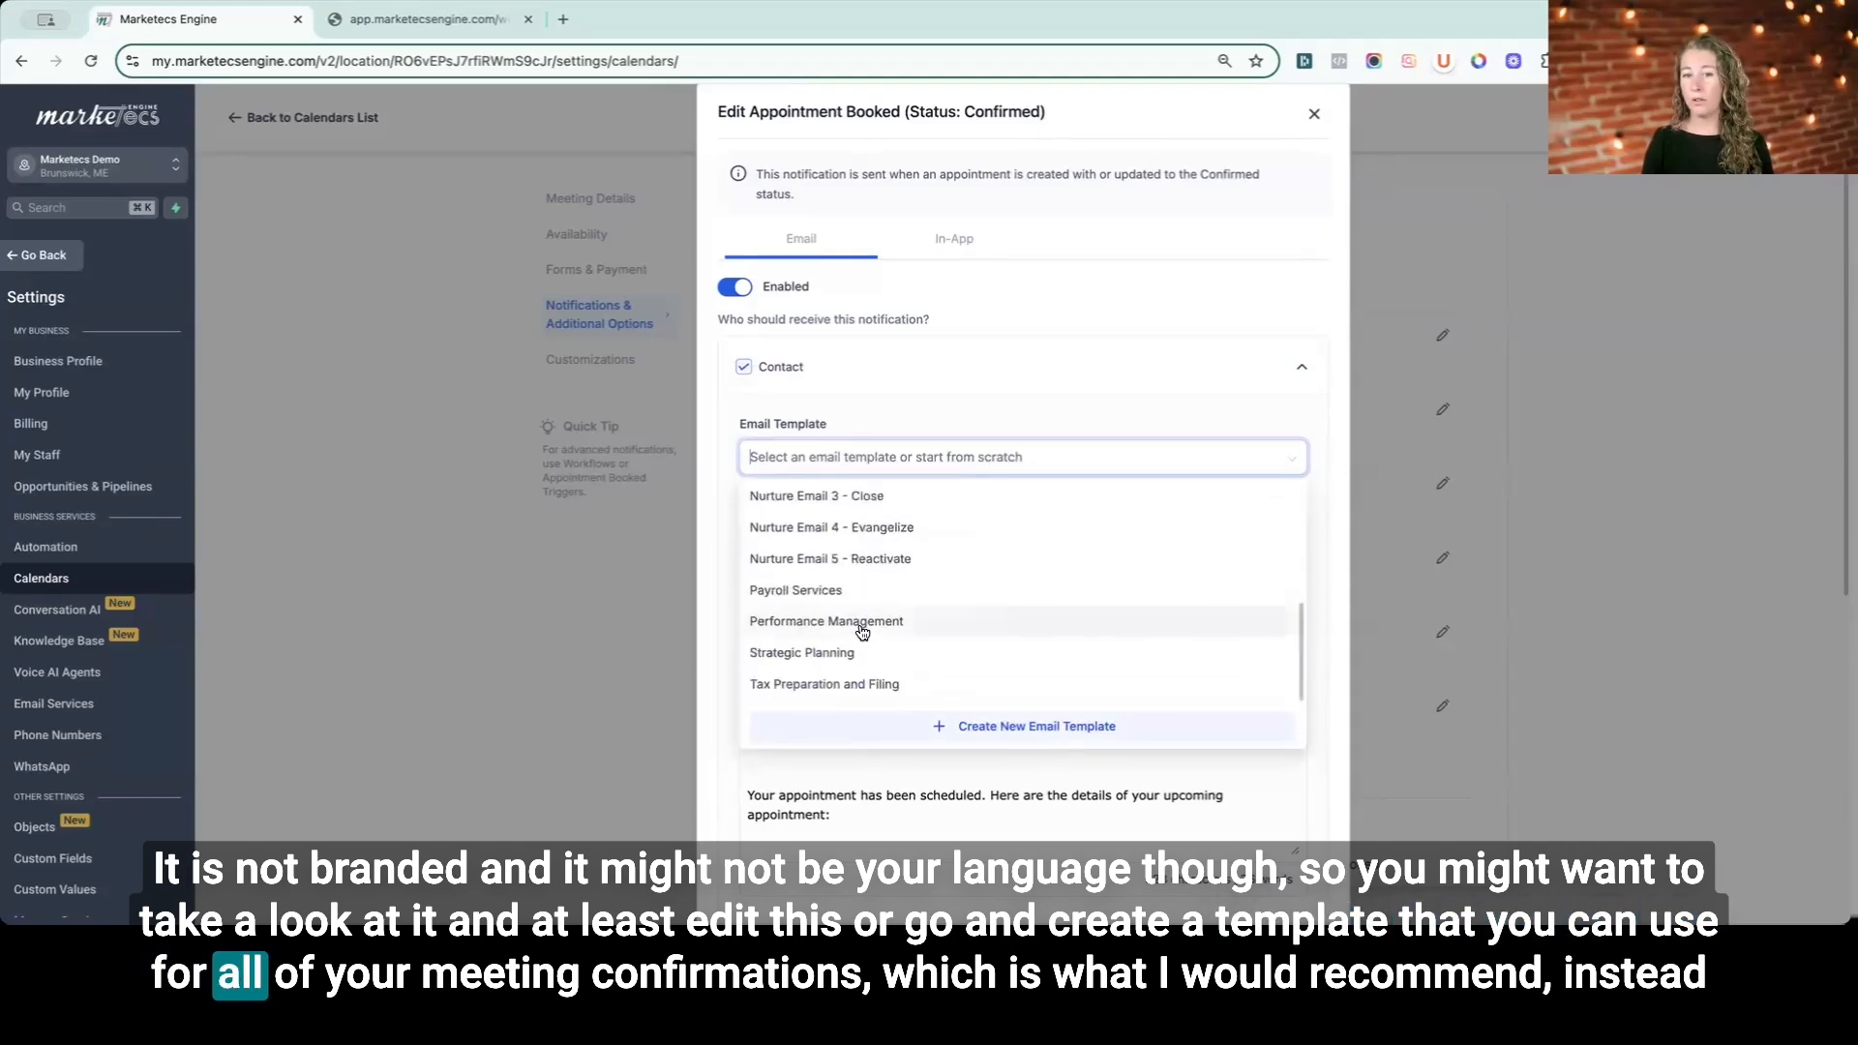
pyautogui.scroll(5, 968, 625)
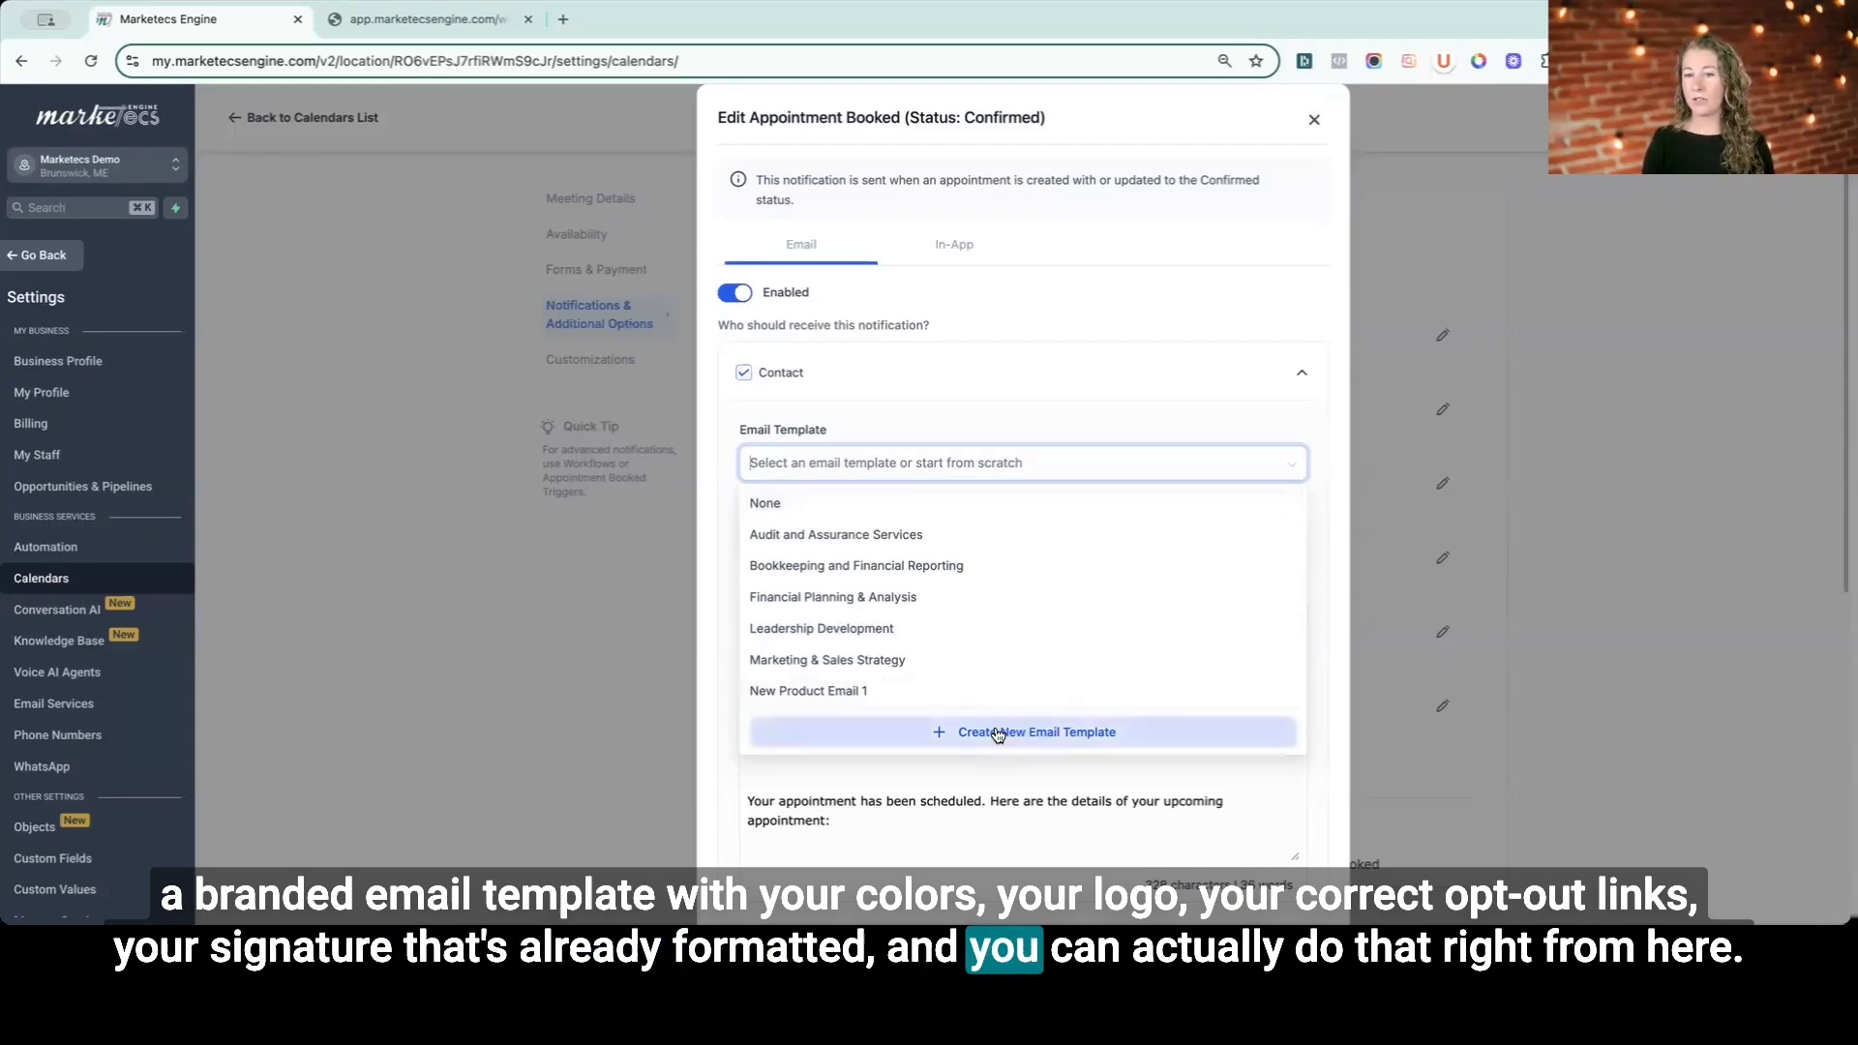
pyautogui.click(962, 415)
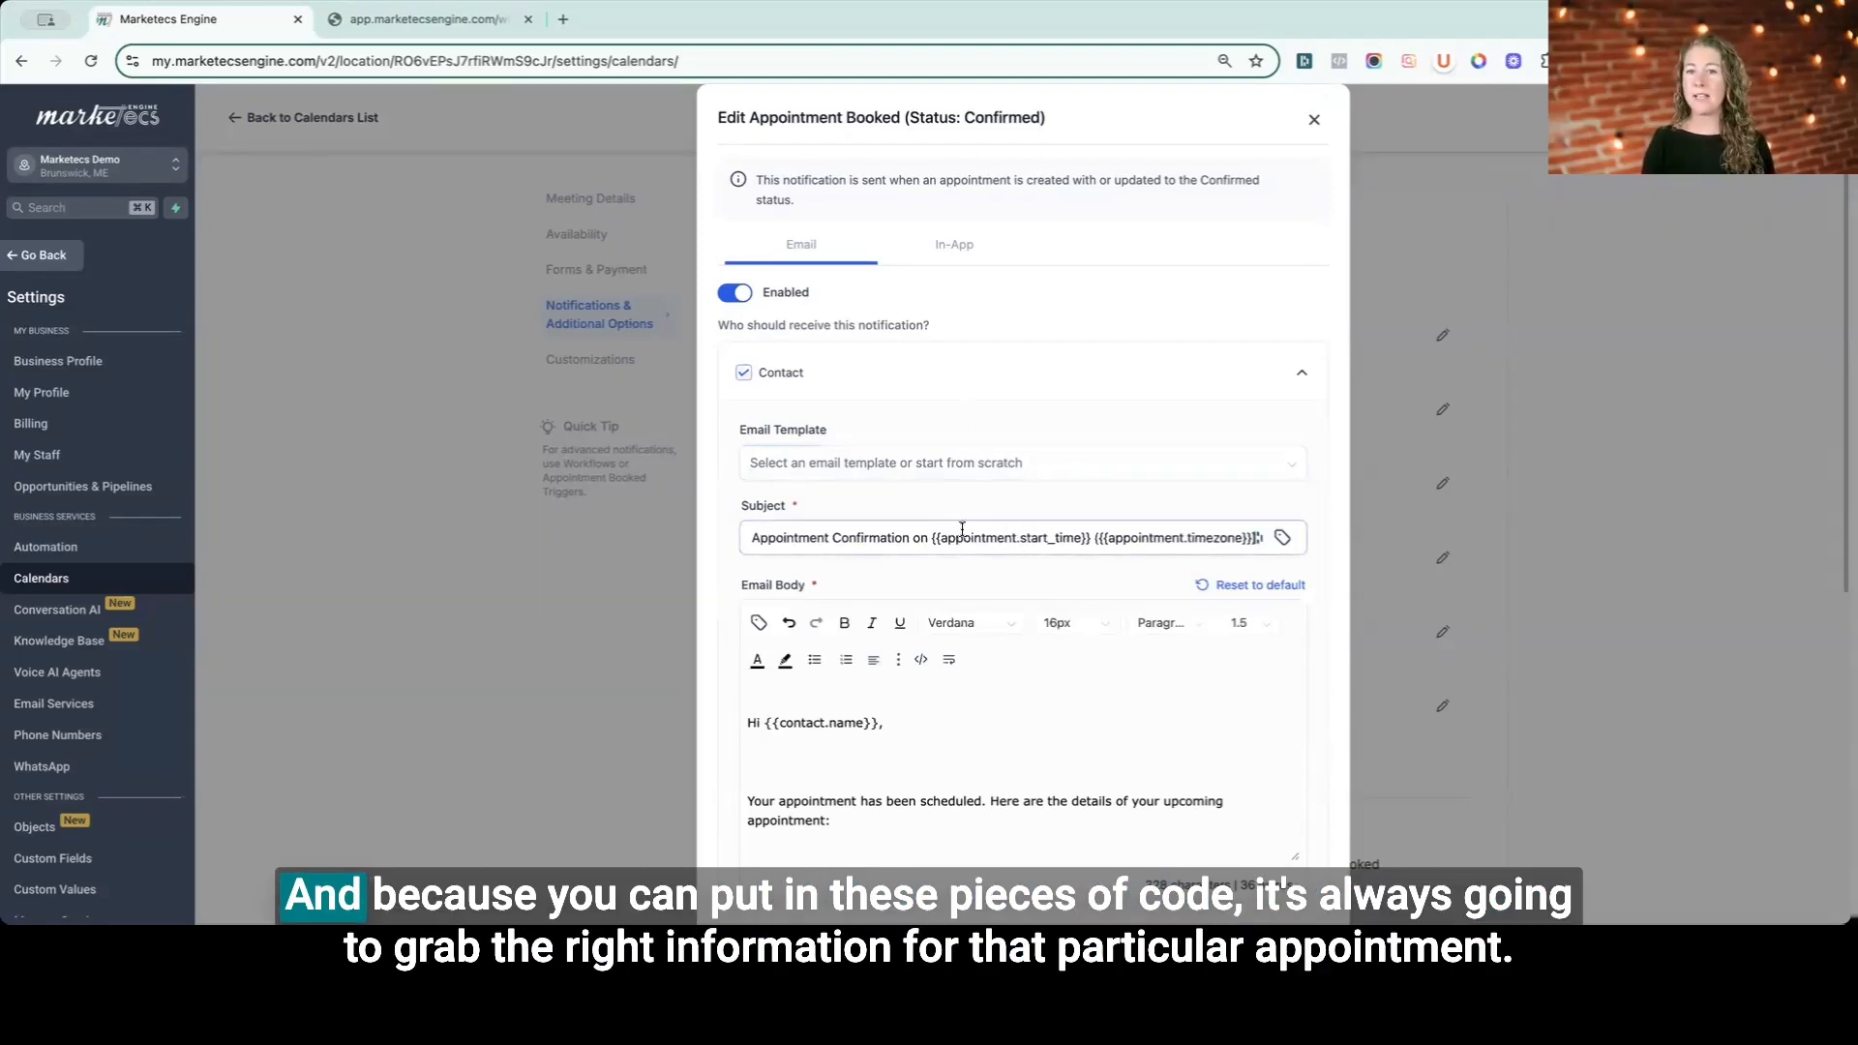
# - Inspect the placeholder codes in the contact's confirmation email subject, then collapse the Contact section
pyautogui.moveTo(933, 539); pyautogui.dragTo(1087, 539)
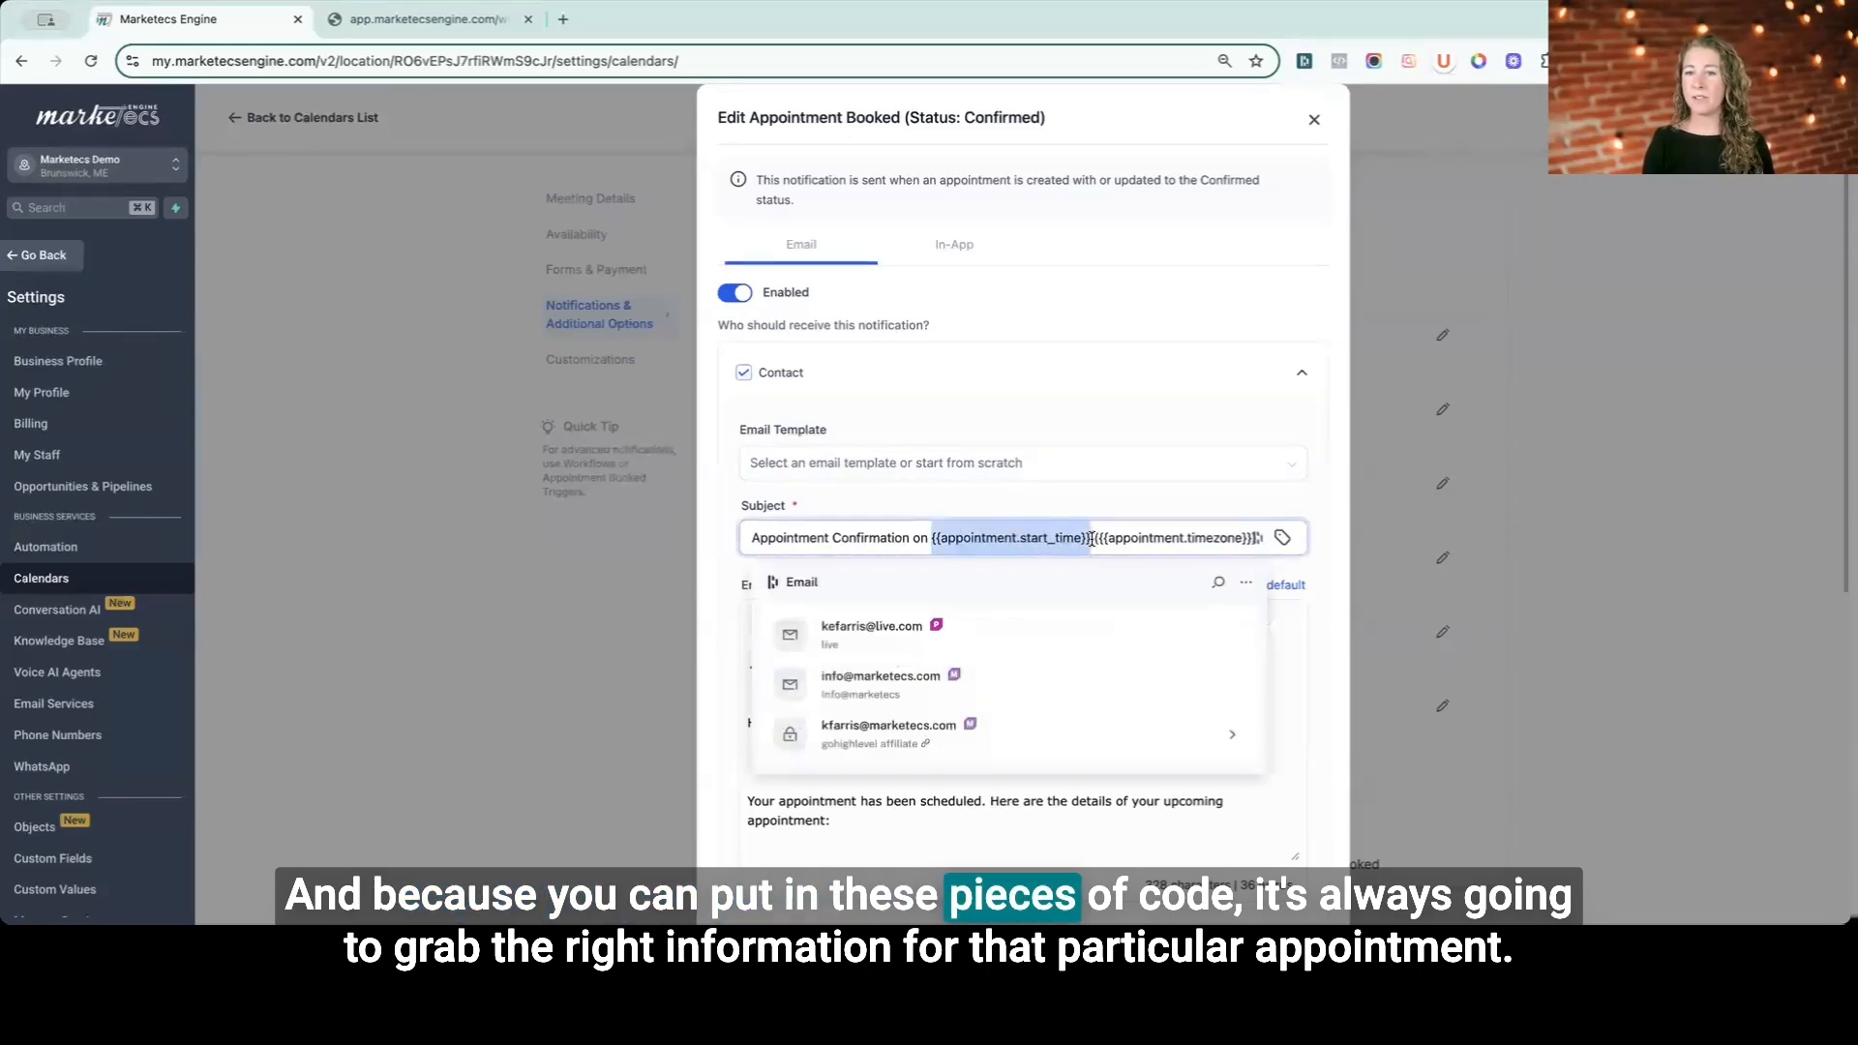
pyautogui.click(1085, 545)
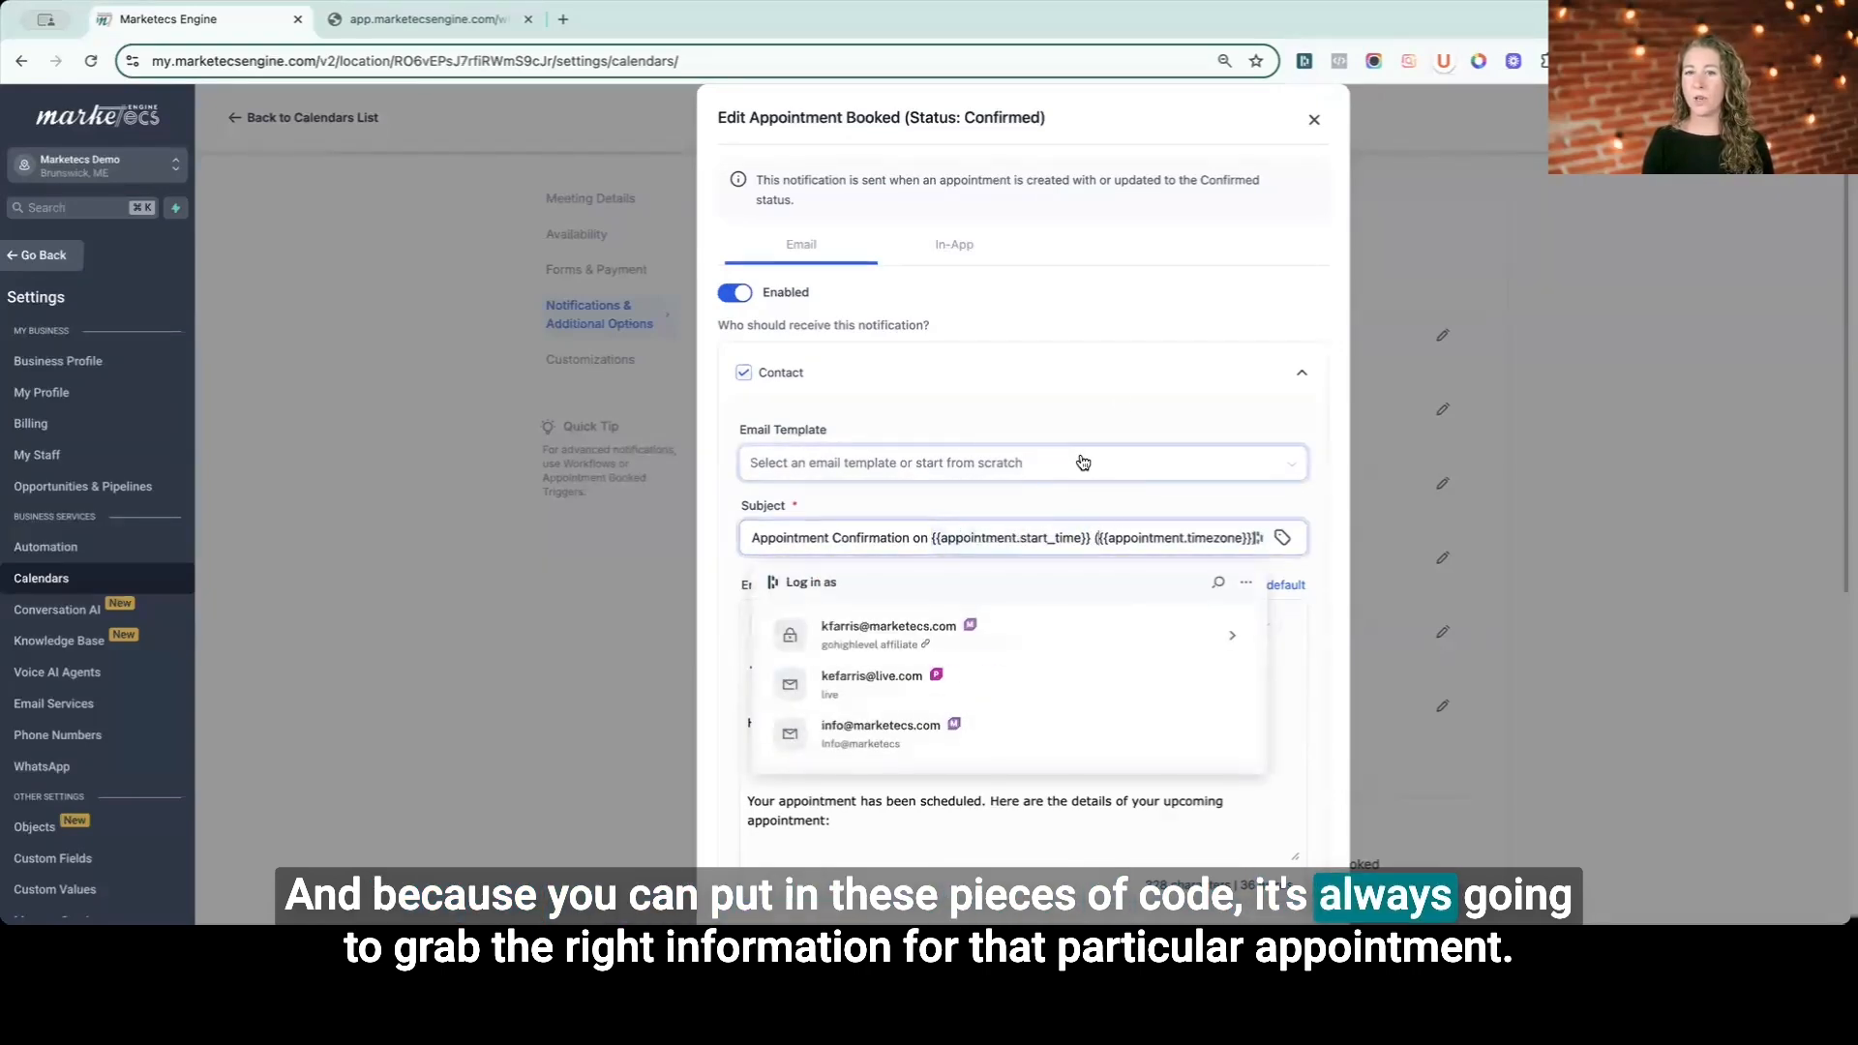
pyautogui.click(1116, 373)
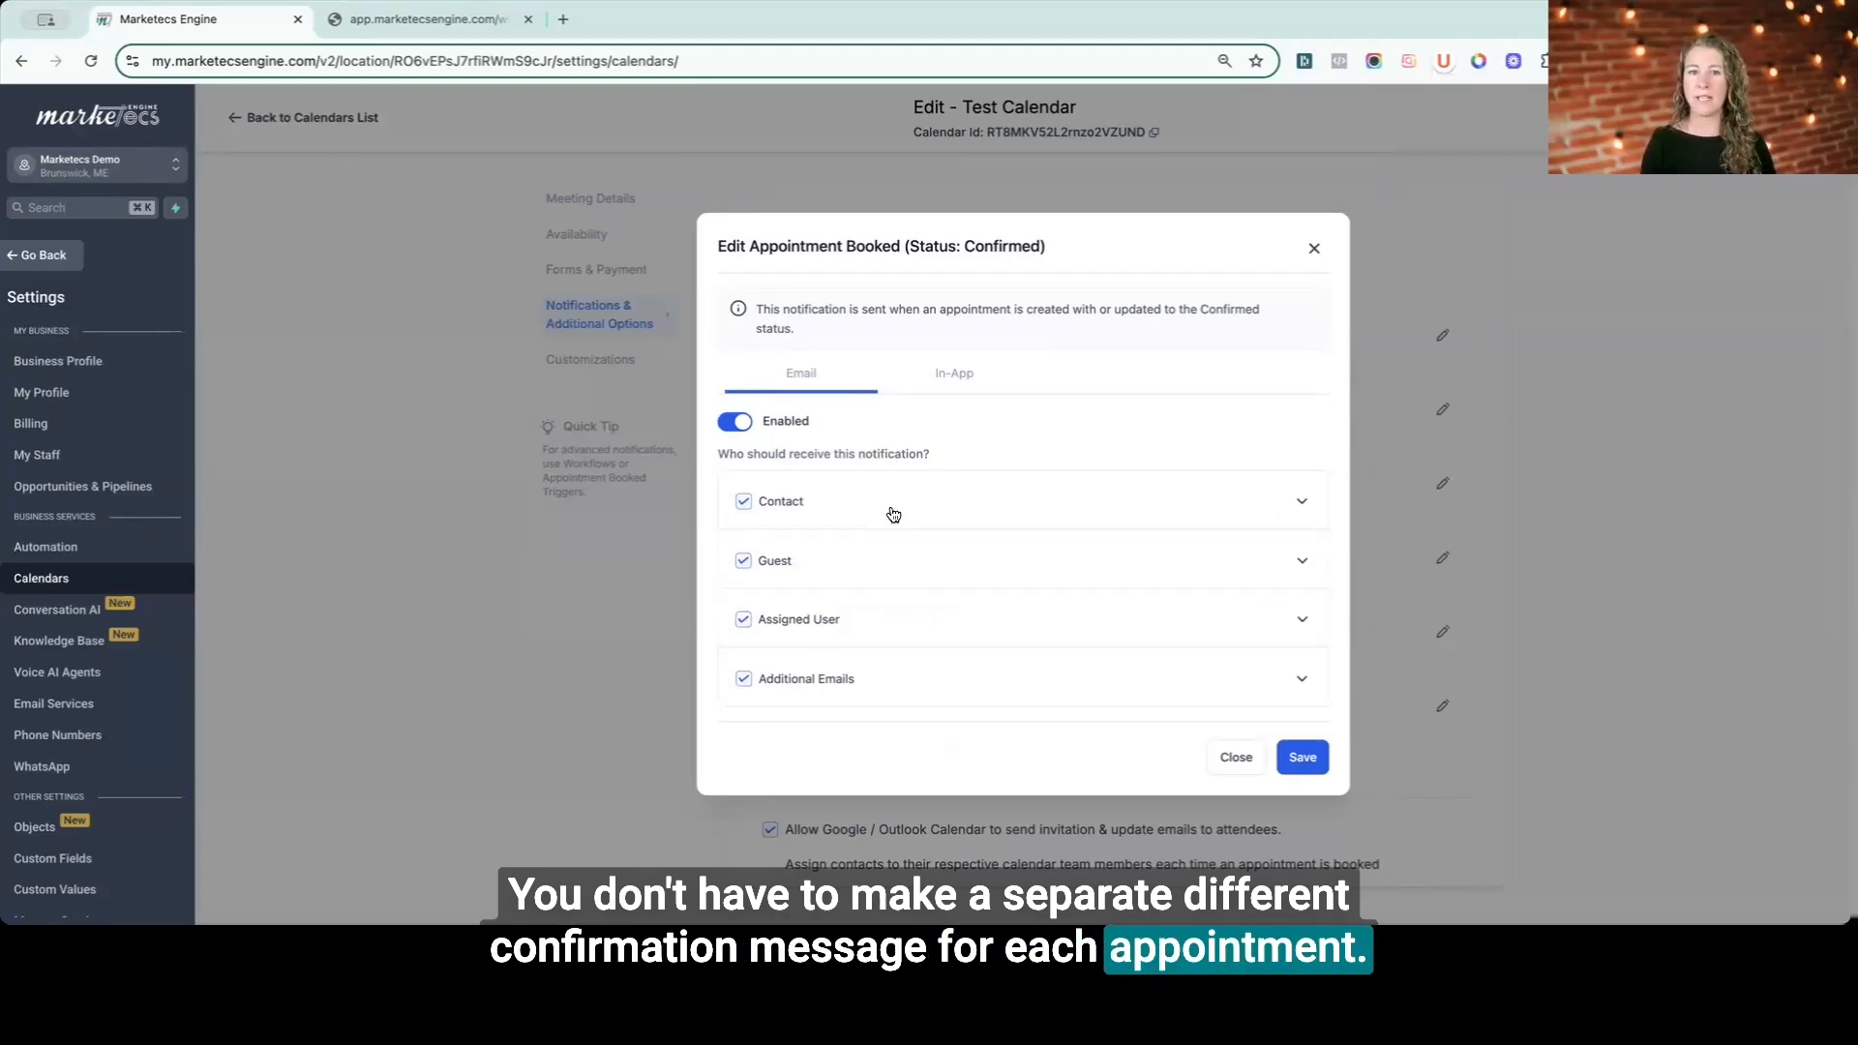
# - Expand the Guest recipient and review its confirmation email subject and body, then collapse it
pyautogui.click(1111, 563)
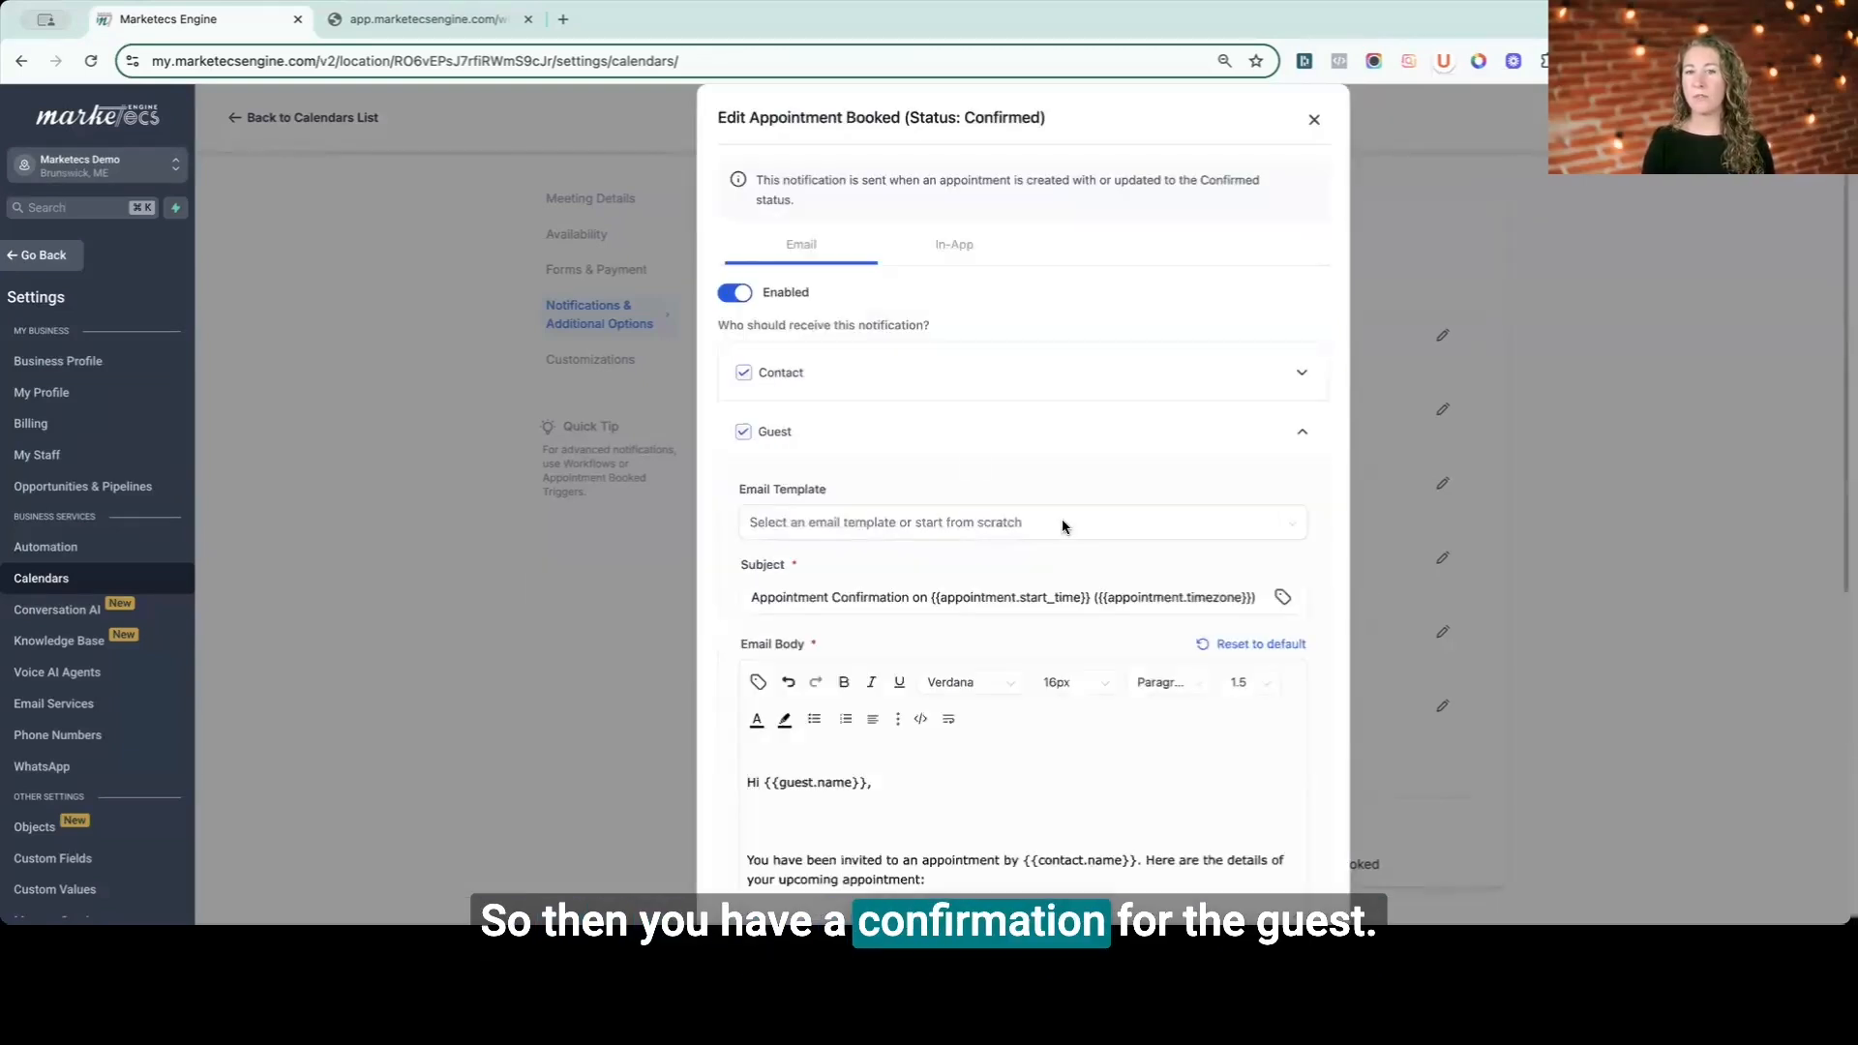
pyautogui.scroll(-3, 786, 670)
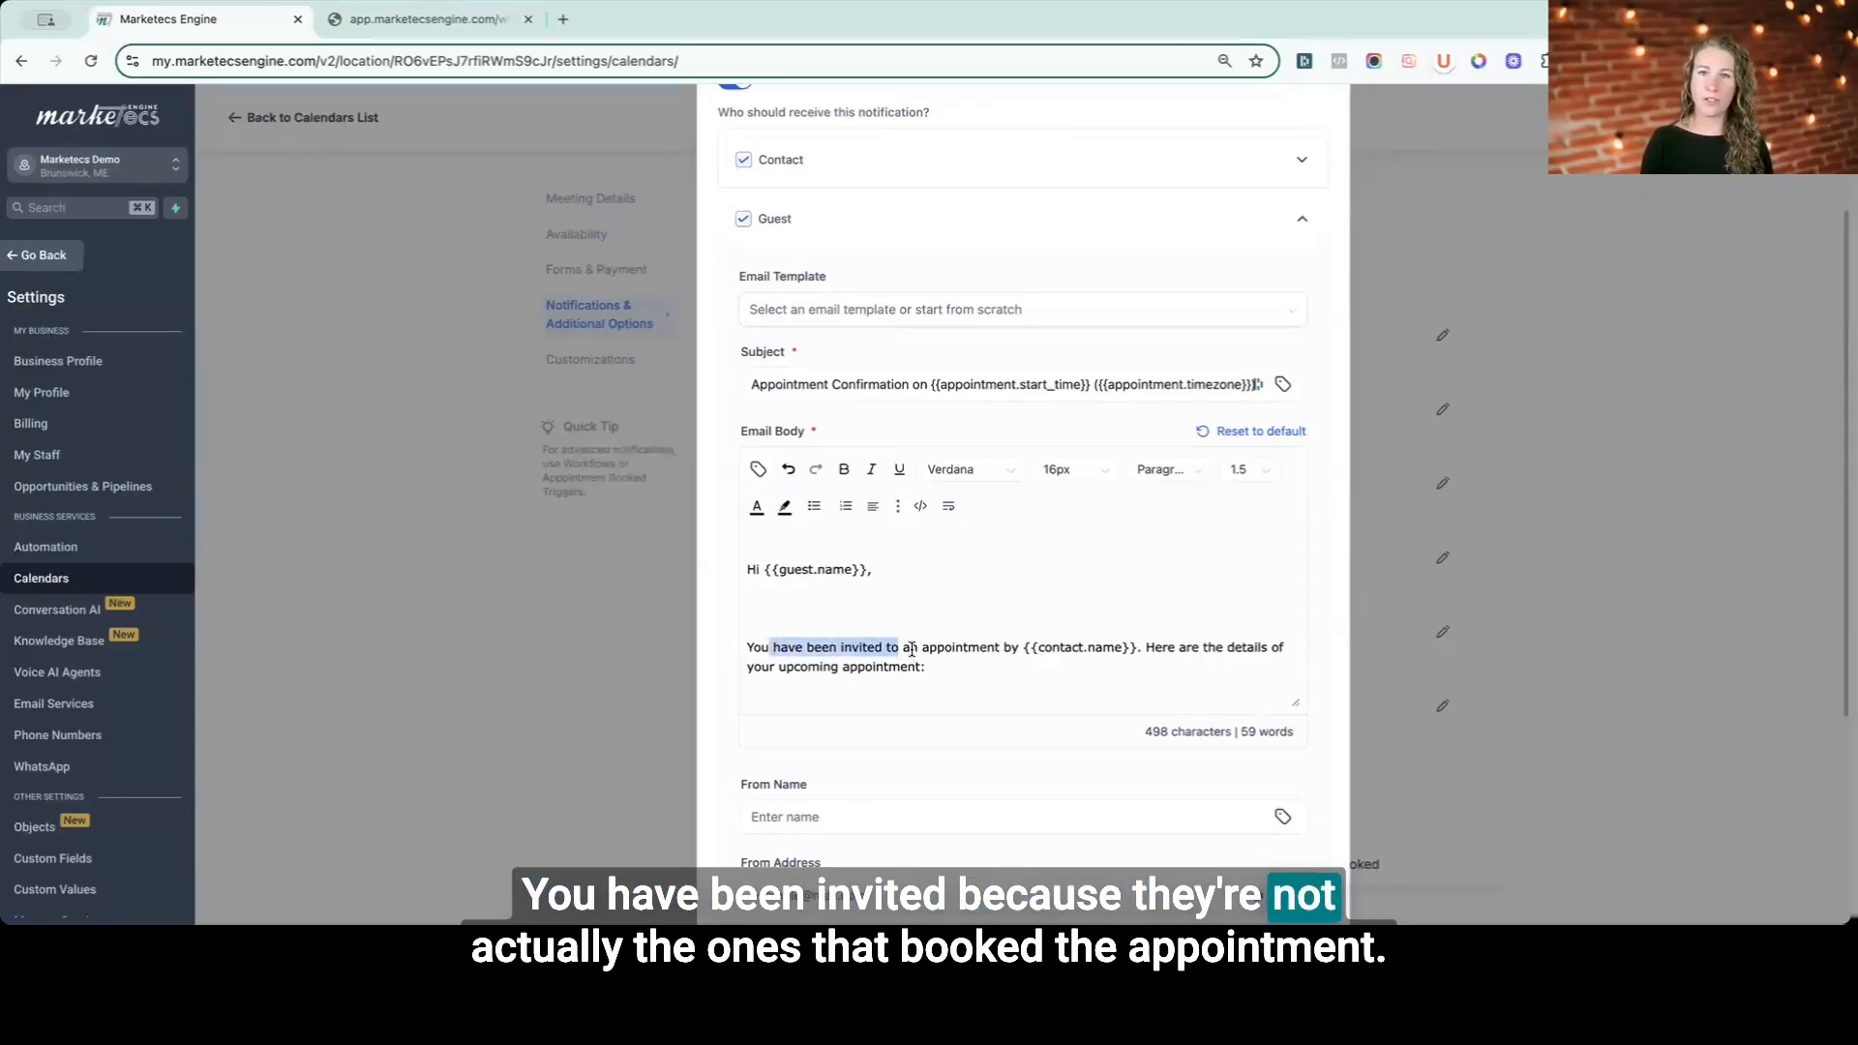
pyautogui.click(1081, 228)
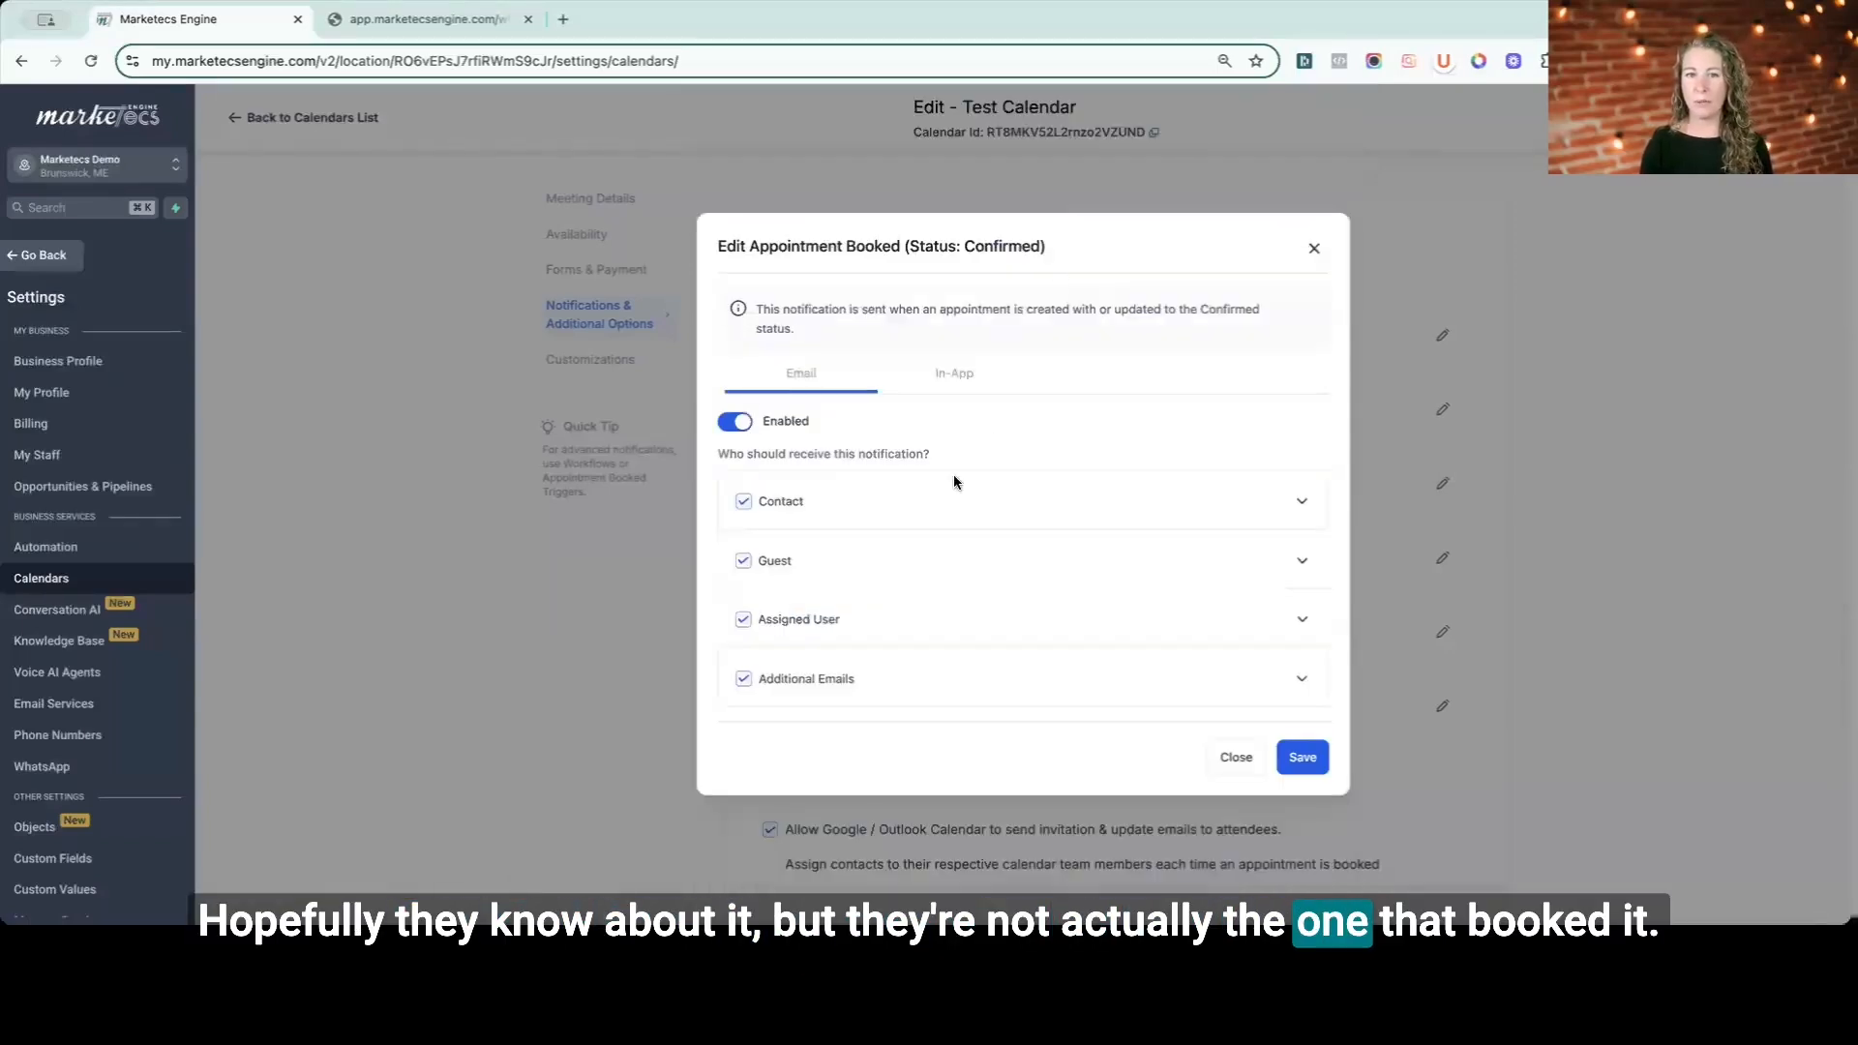
# - Expand the Assigned User recipient and review its confirmation email subject and body, then collapse it
pyautogui.click(954, 623)
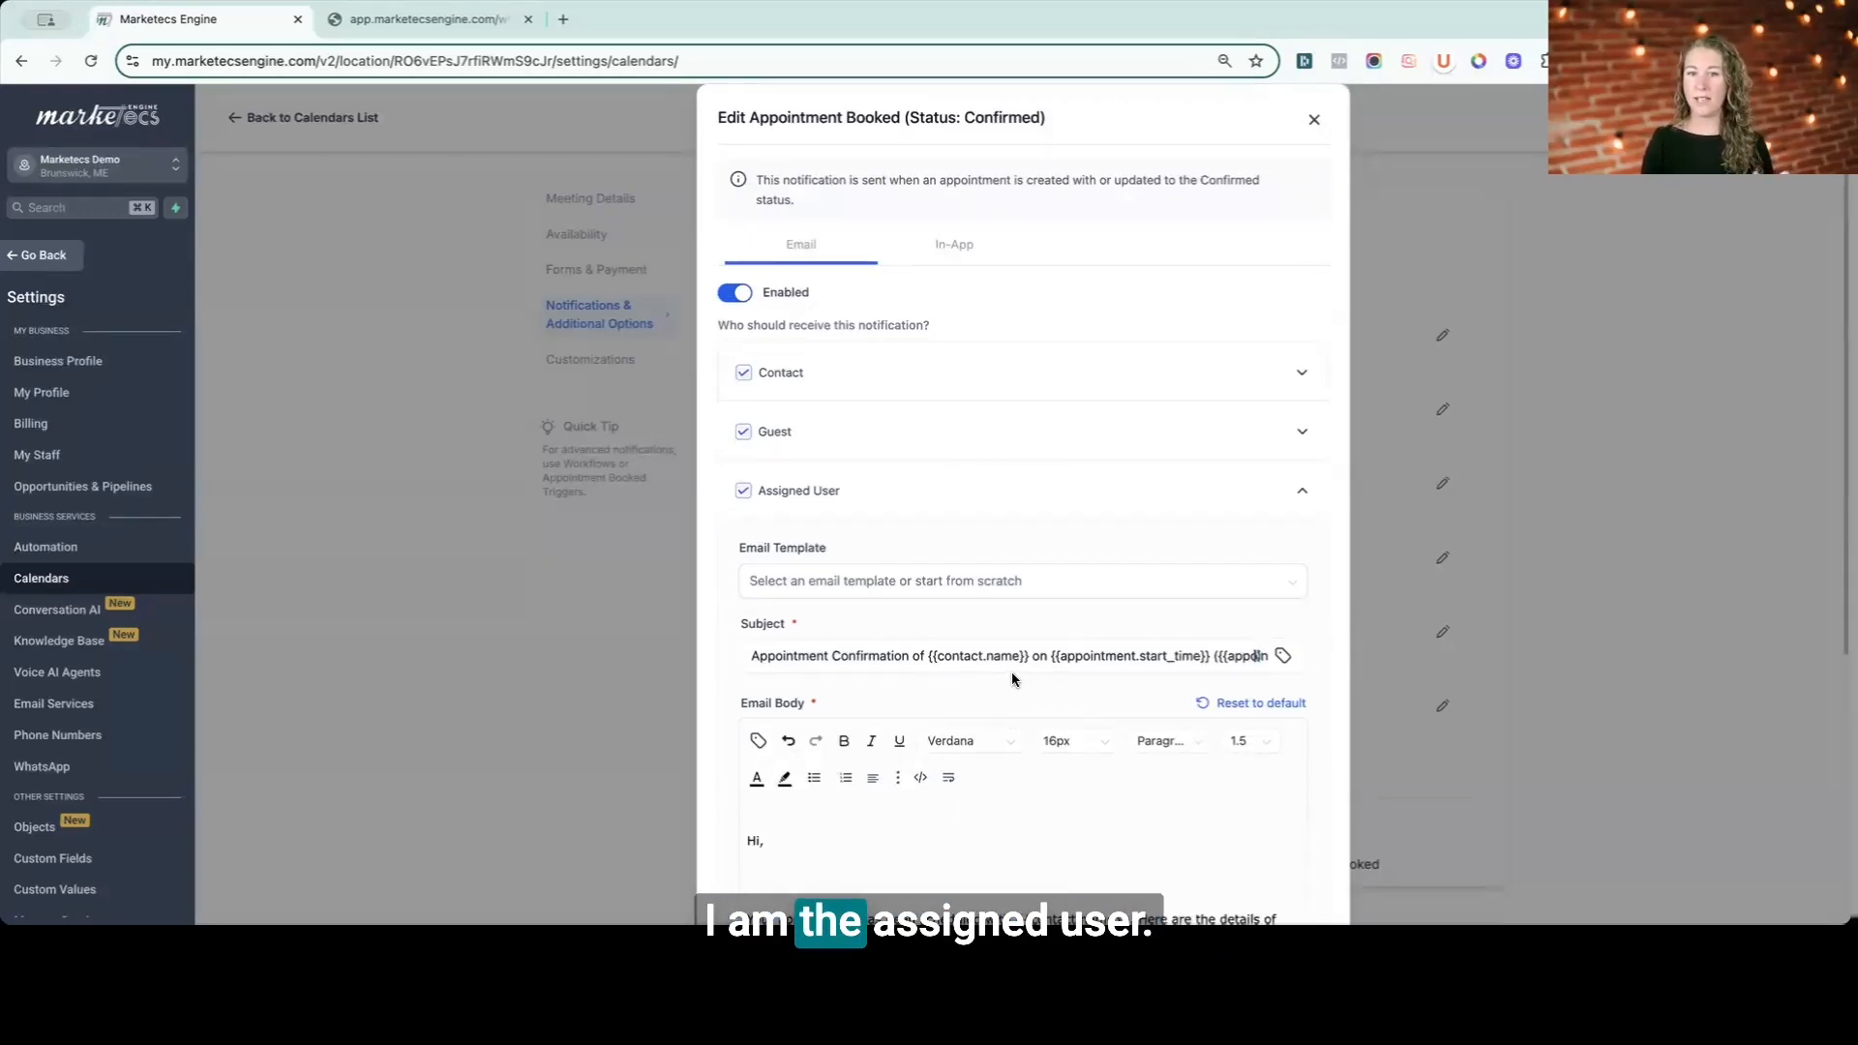
pyautogui.scroll(-3, 1012, 680)
pyautogui.scroll(-1, 1013, 679)
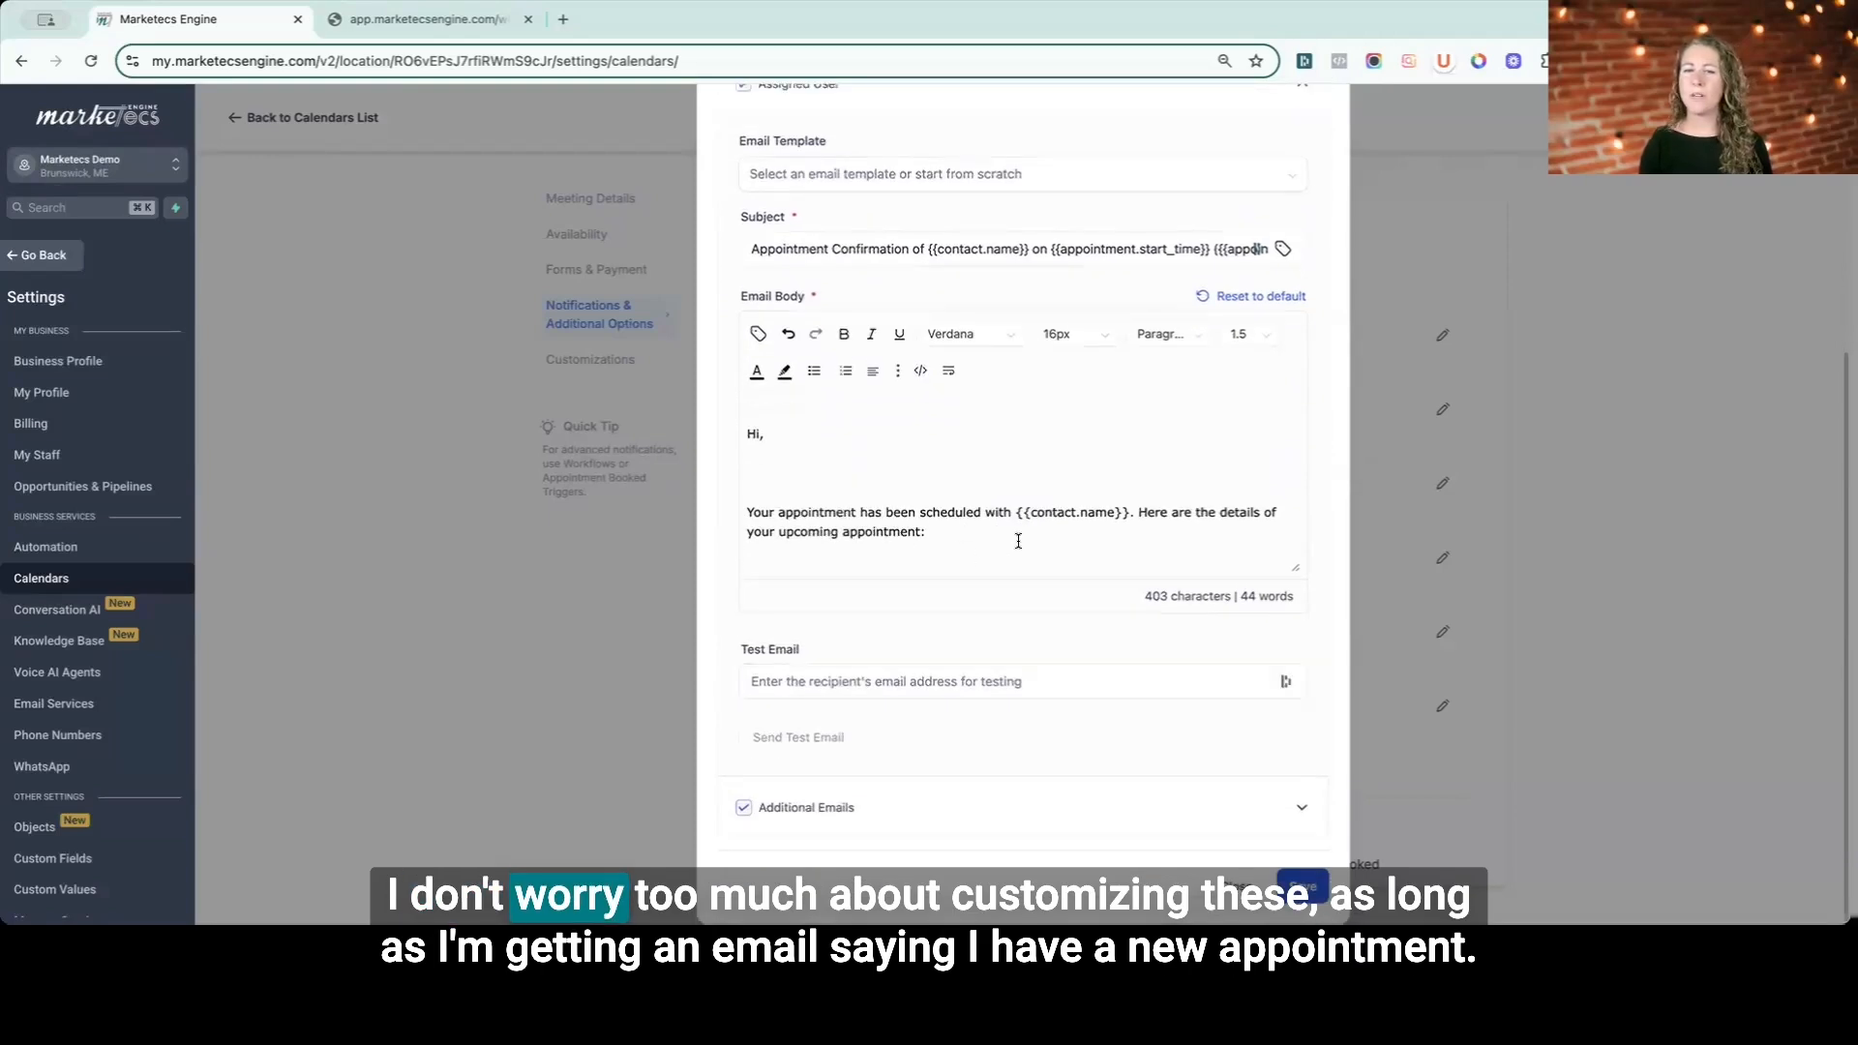
pyautogui.scroll(-2, 1017, 539)
pyautogui.scroll(-2, 1018, 541)
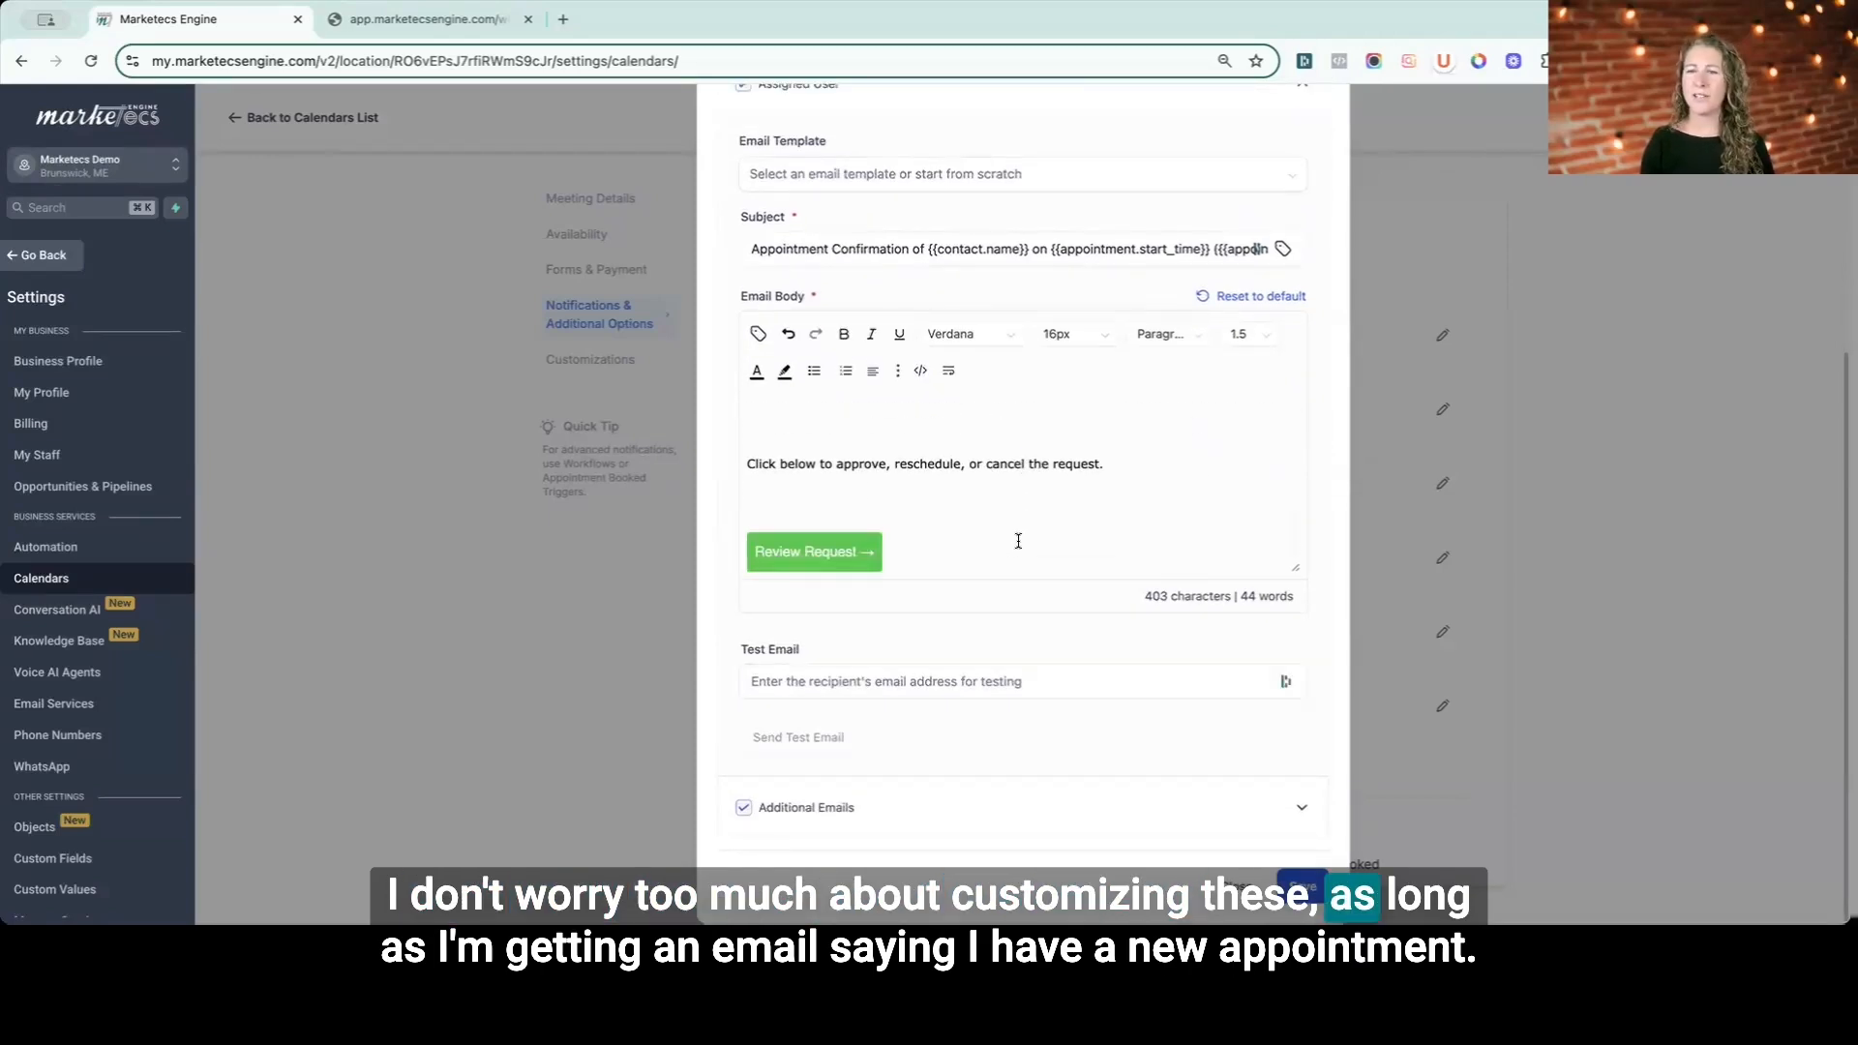
pyautogui.scroll(3, 941, 503)
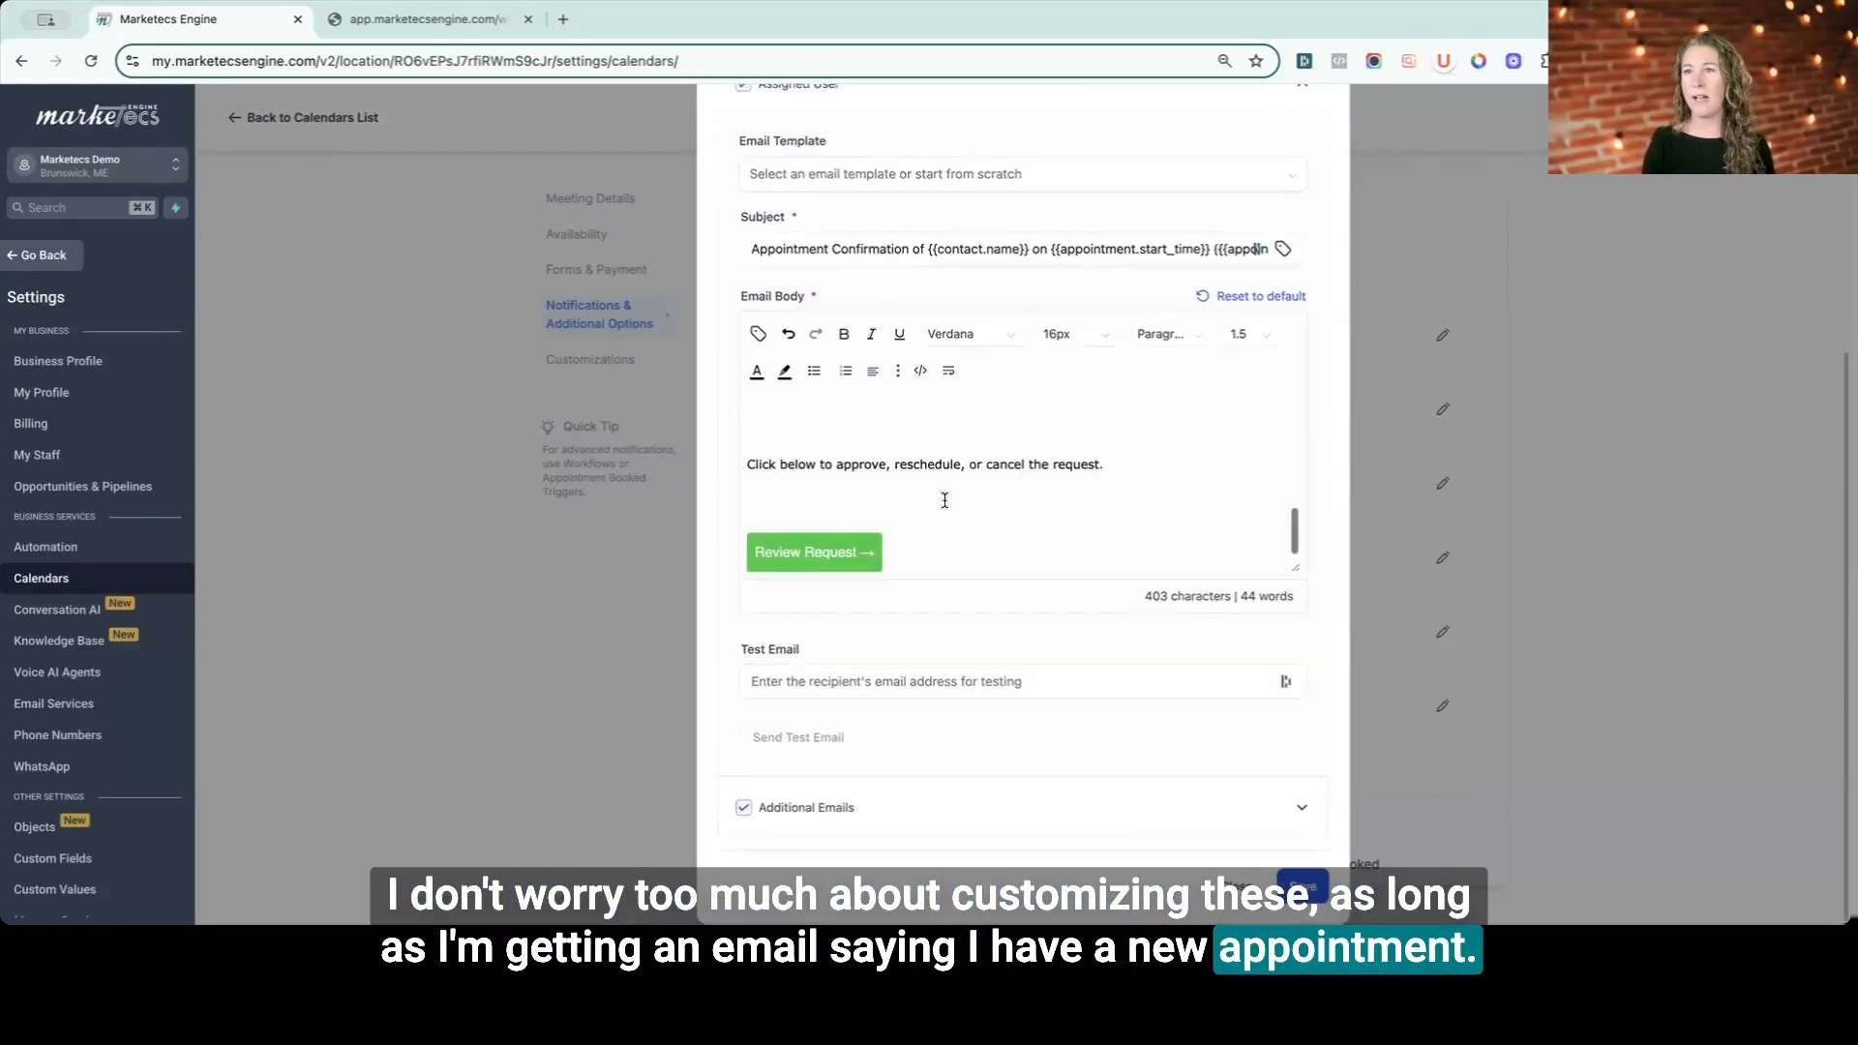
pyautogui.scroll(3, 946, 501)
pyautogui.scroll(2, 985, 426)
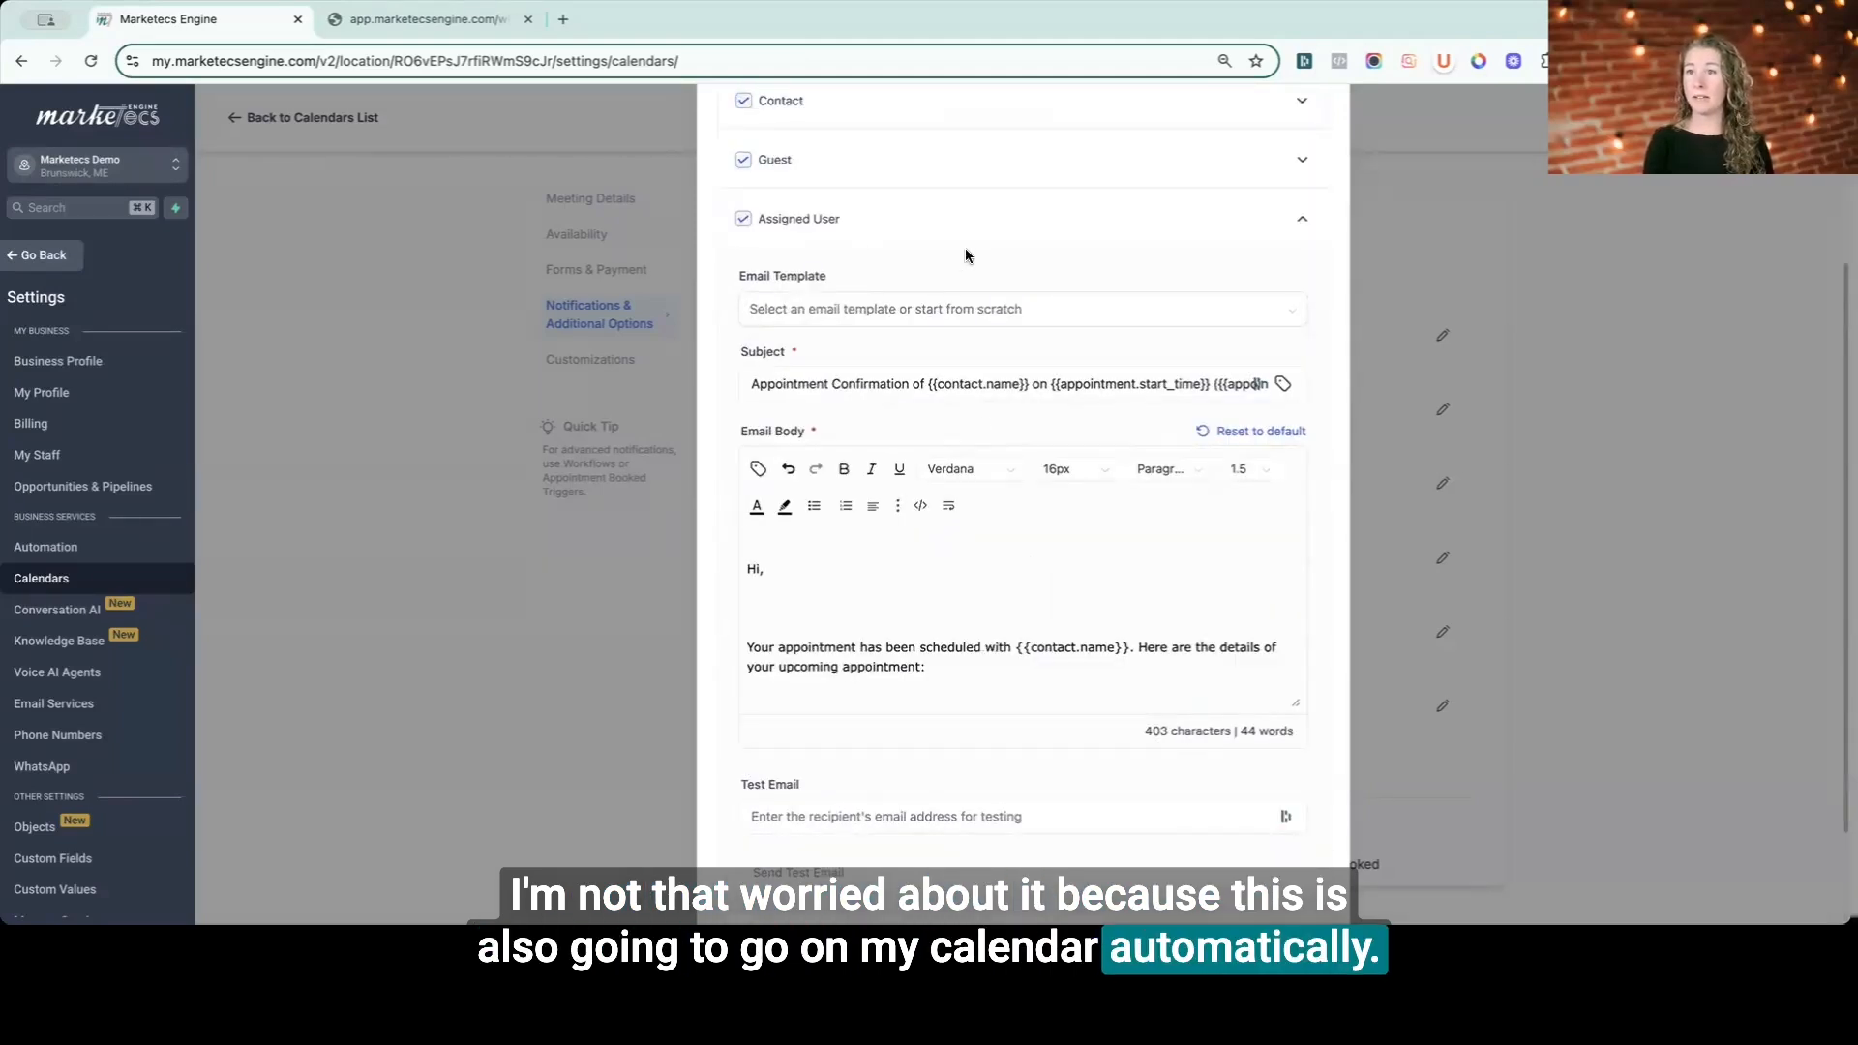
pyautogui.click(1009, 216)
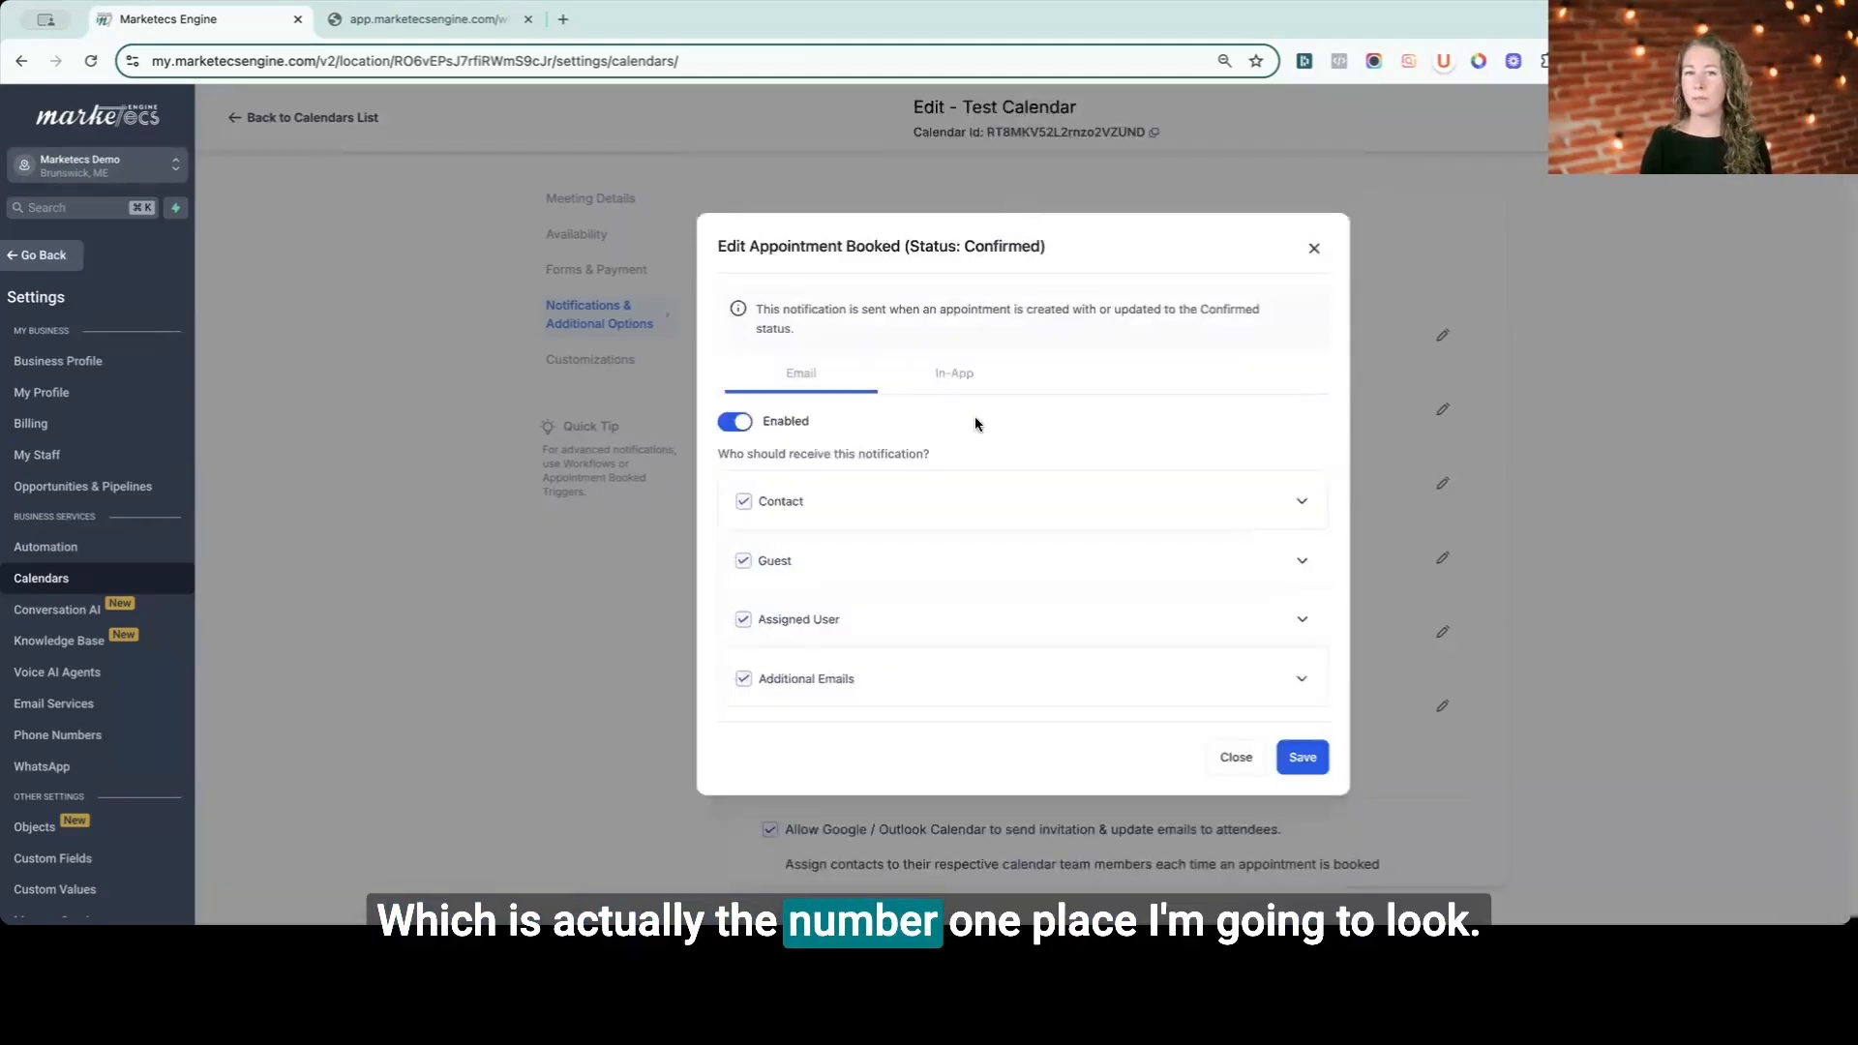
pyautogui.click(744, 624)
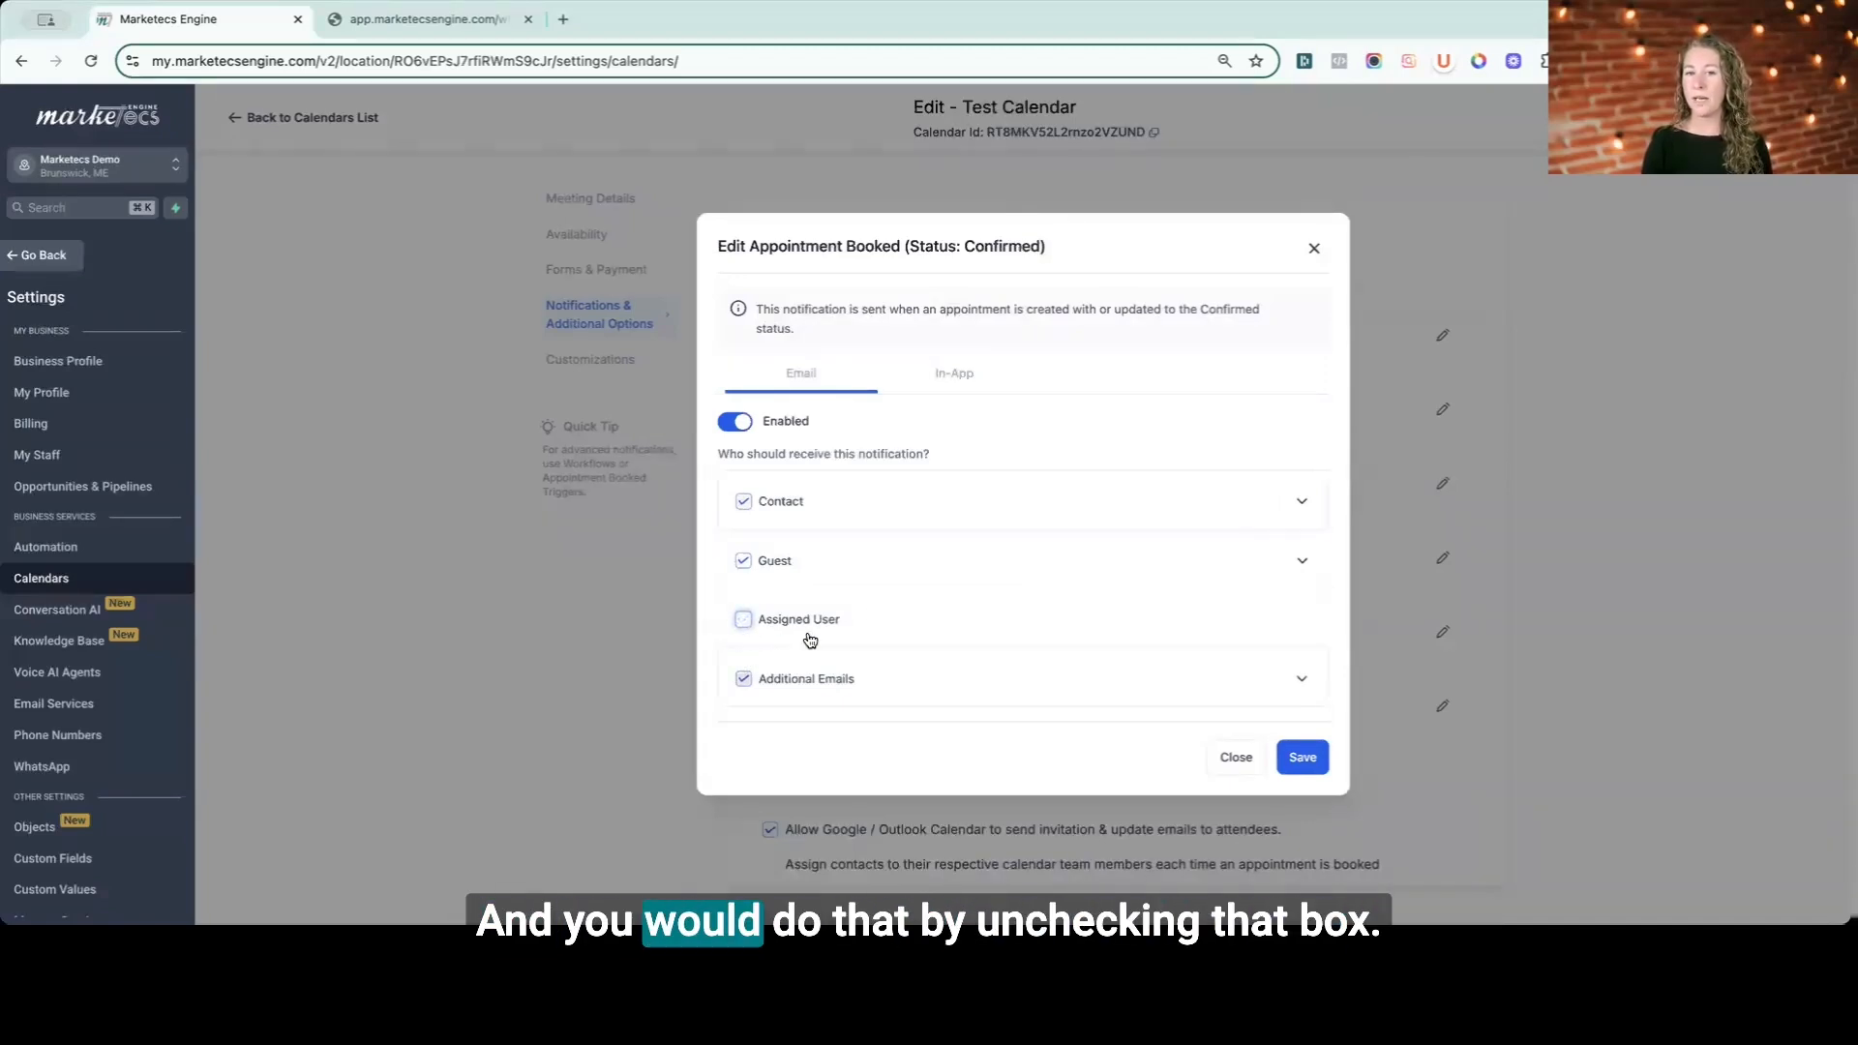
pyautogui.click(742, 620)
pyautogui.click(956, 494)
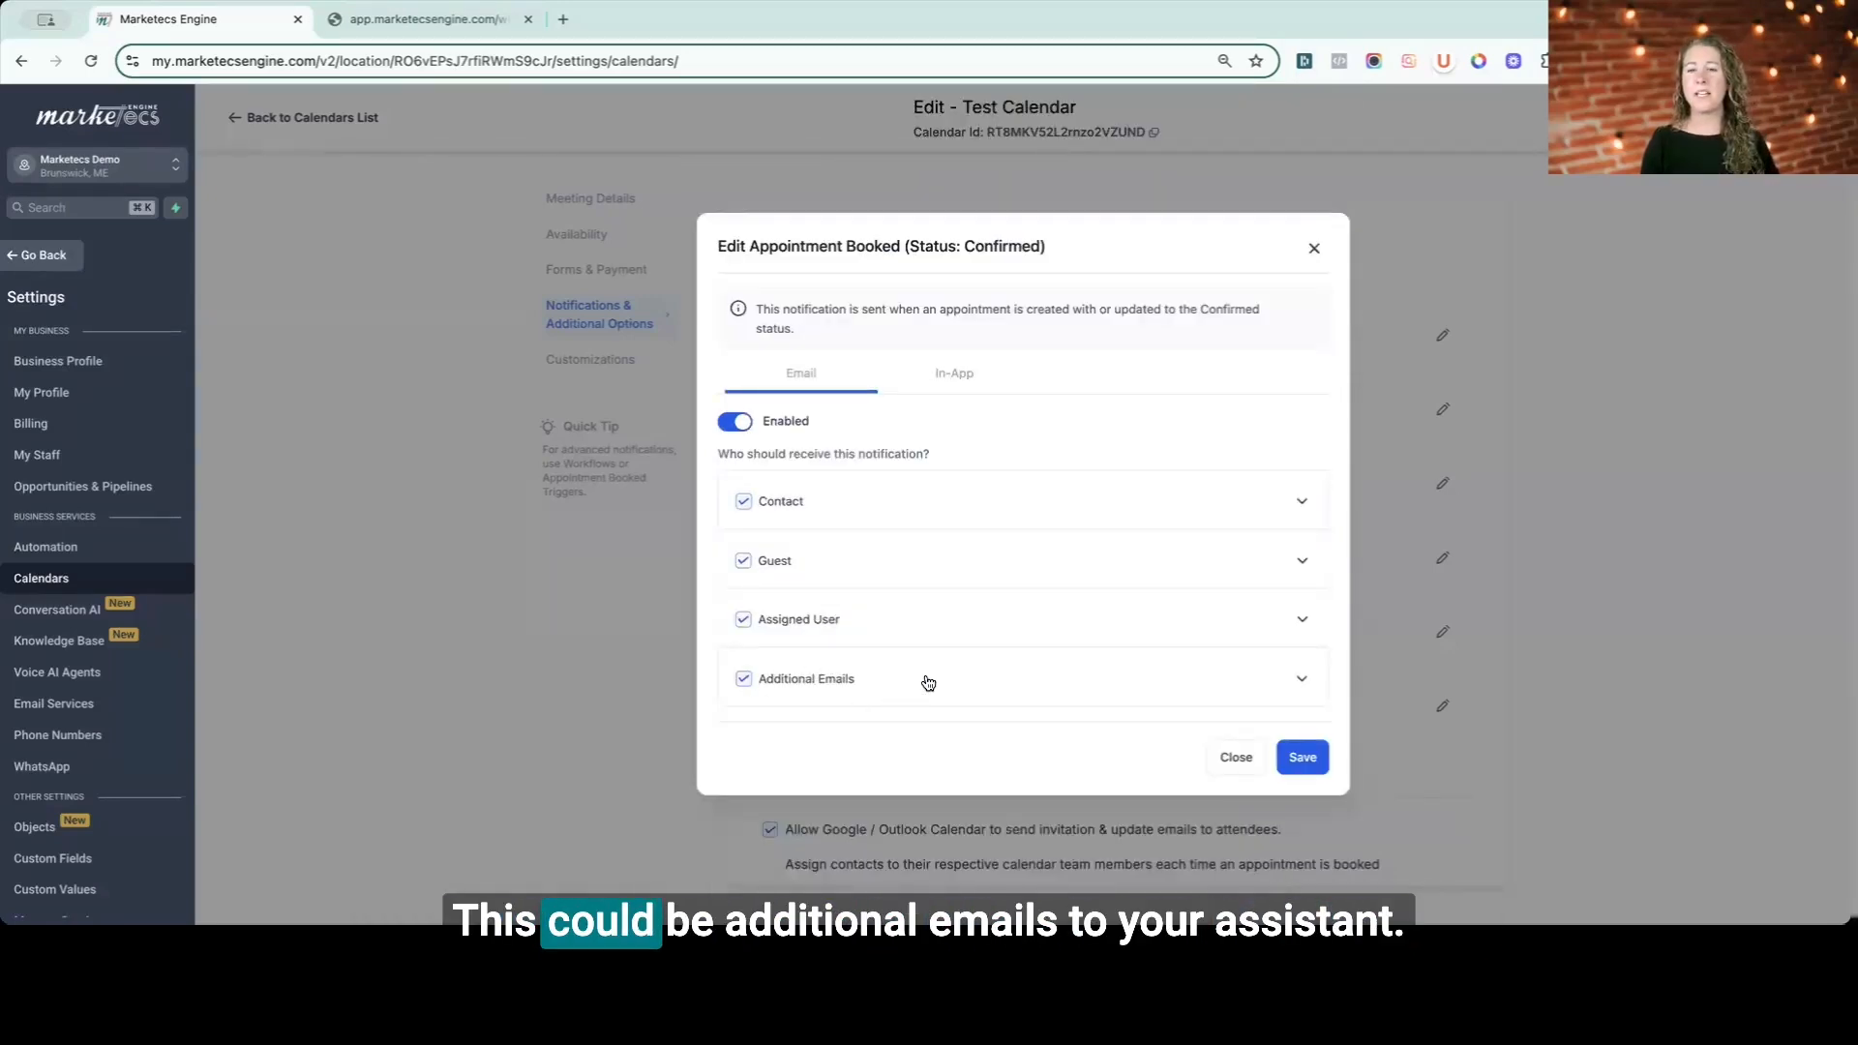
# - Review the Additional Emails recipient's email and address field, then save and close the confirmed Appointment Booked notification
pyautogui.click(1302, 686)
pyautogui.scroll(-5, 1036, 543)
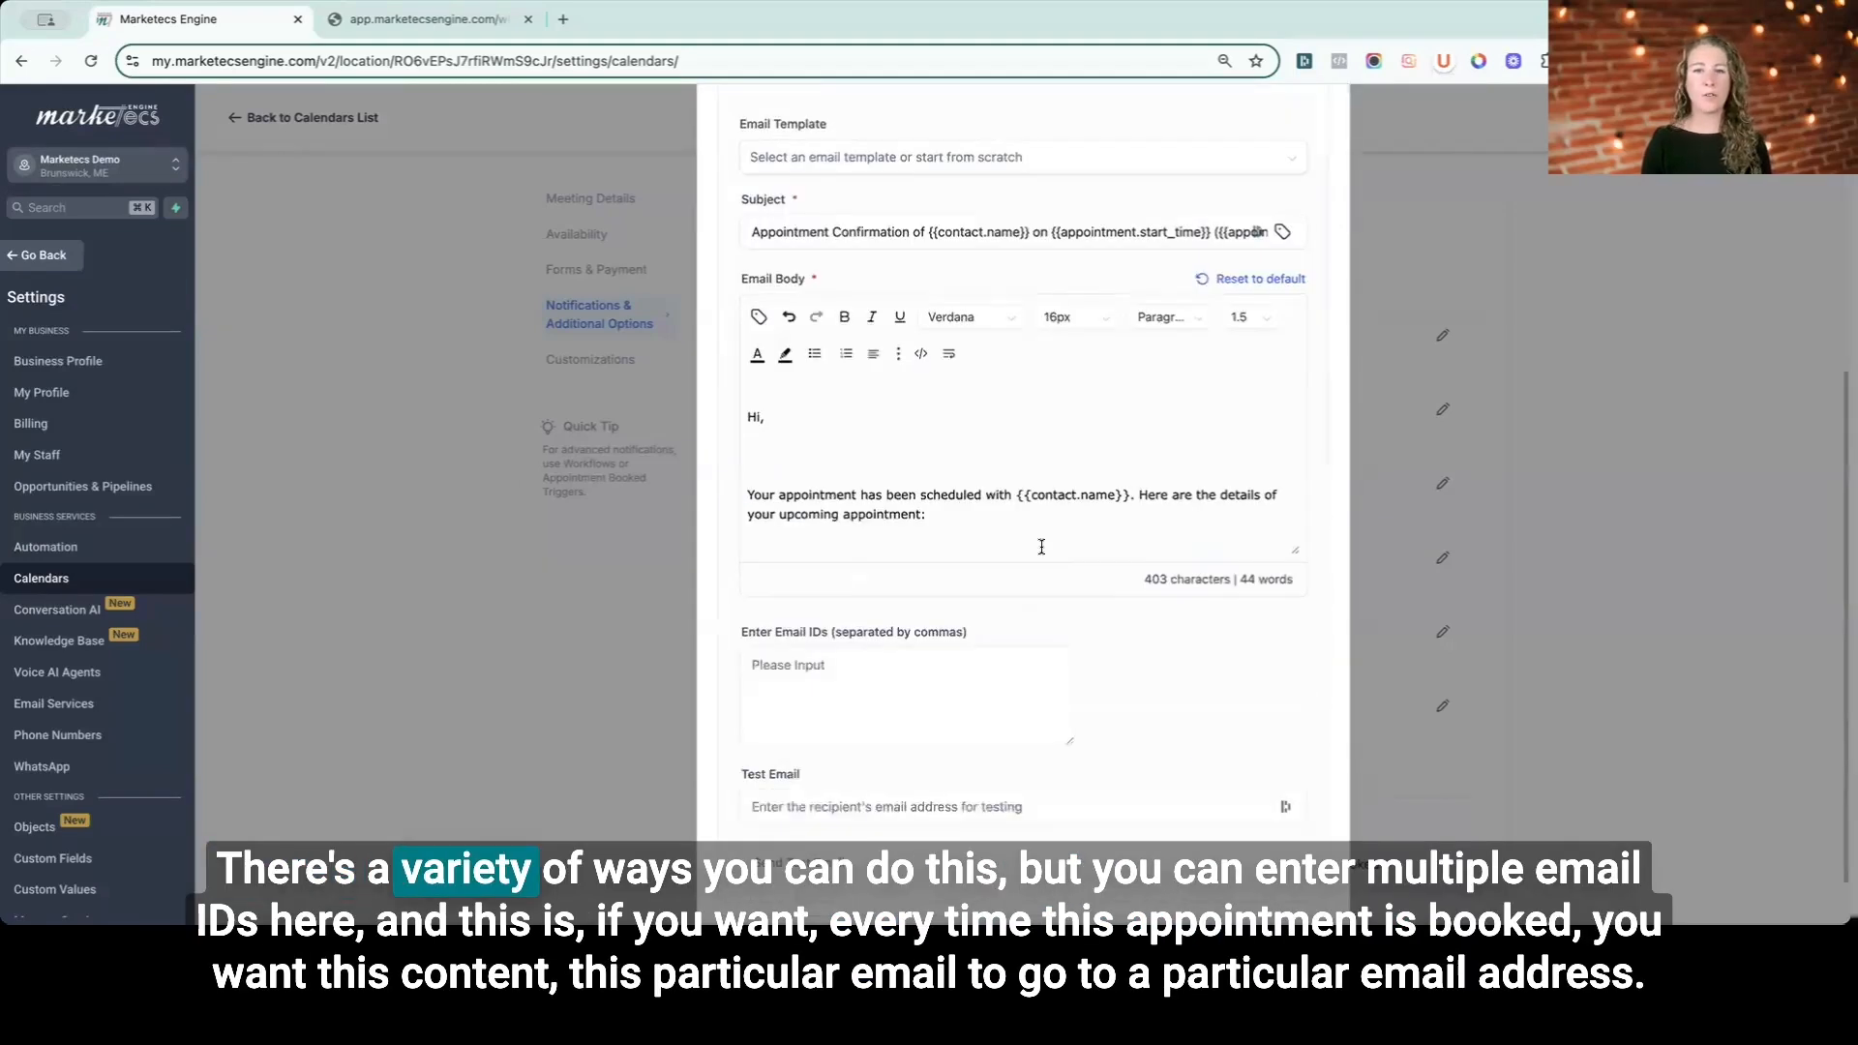
pyautogui.click(906, 698)
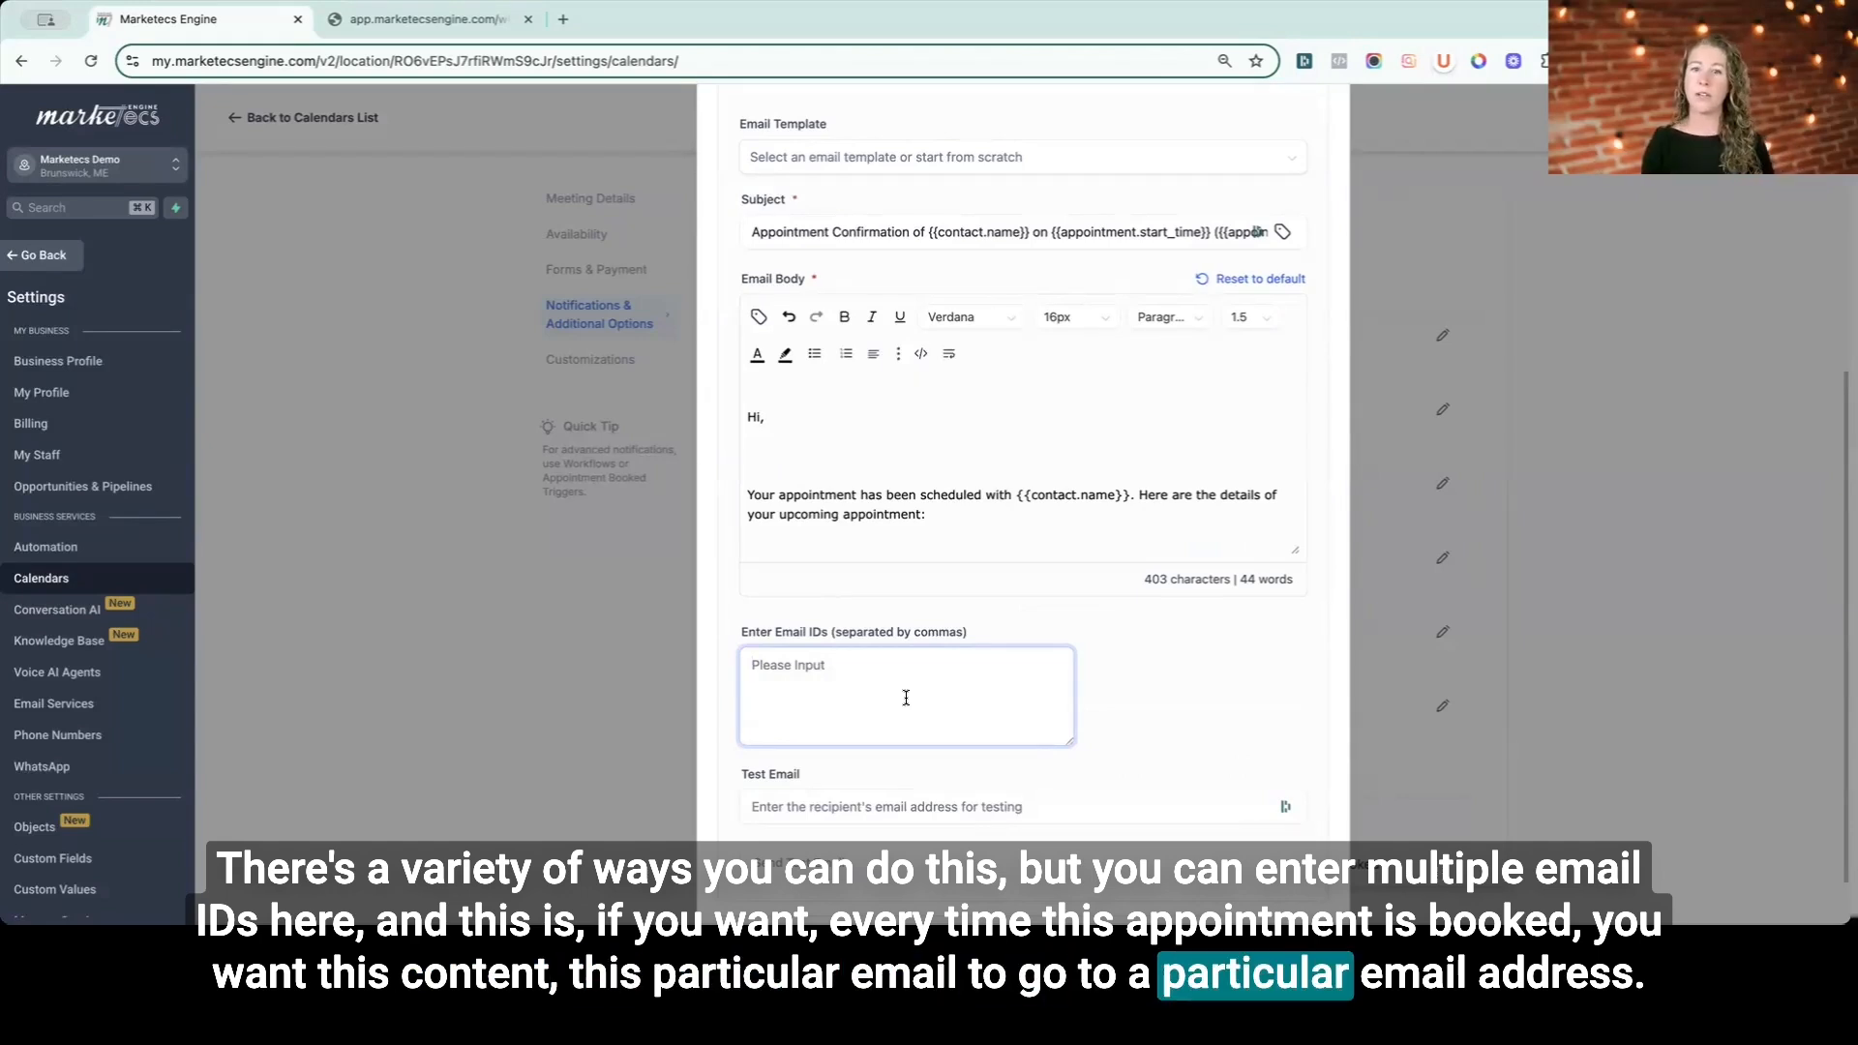
pyautogui.scroll(1, 1027, 500)
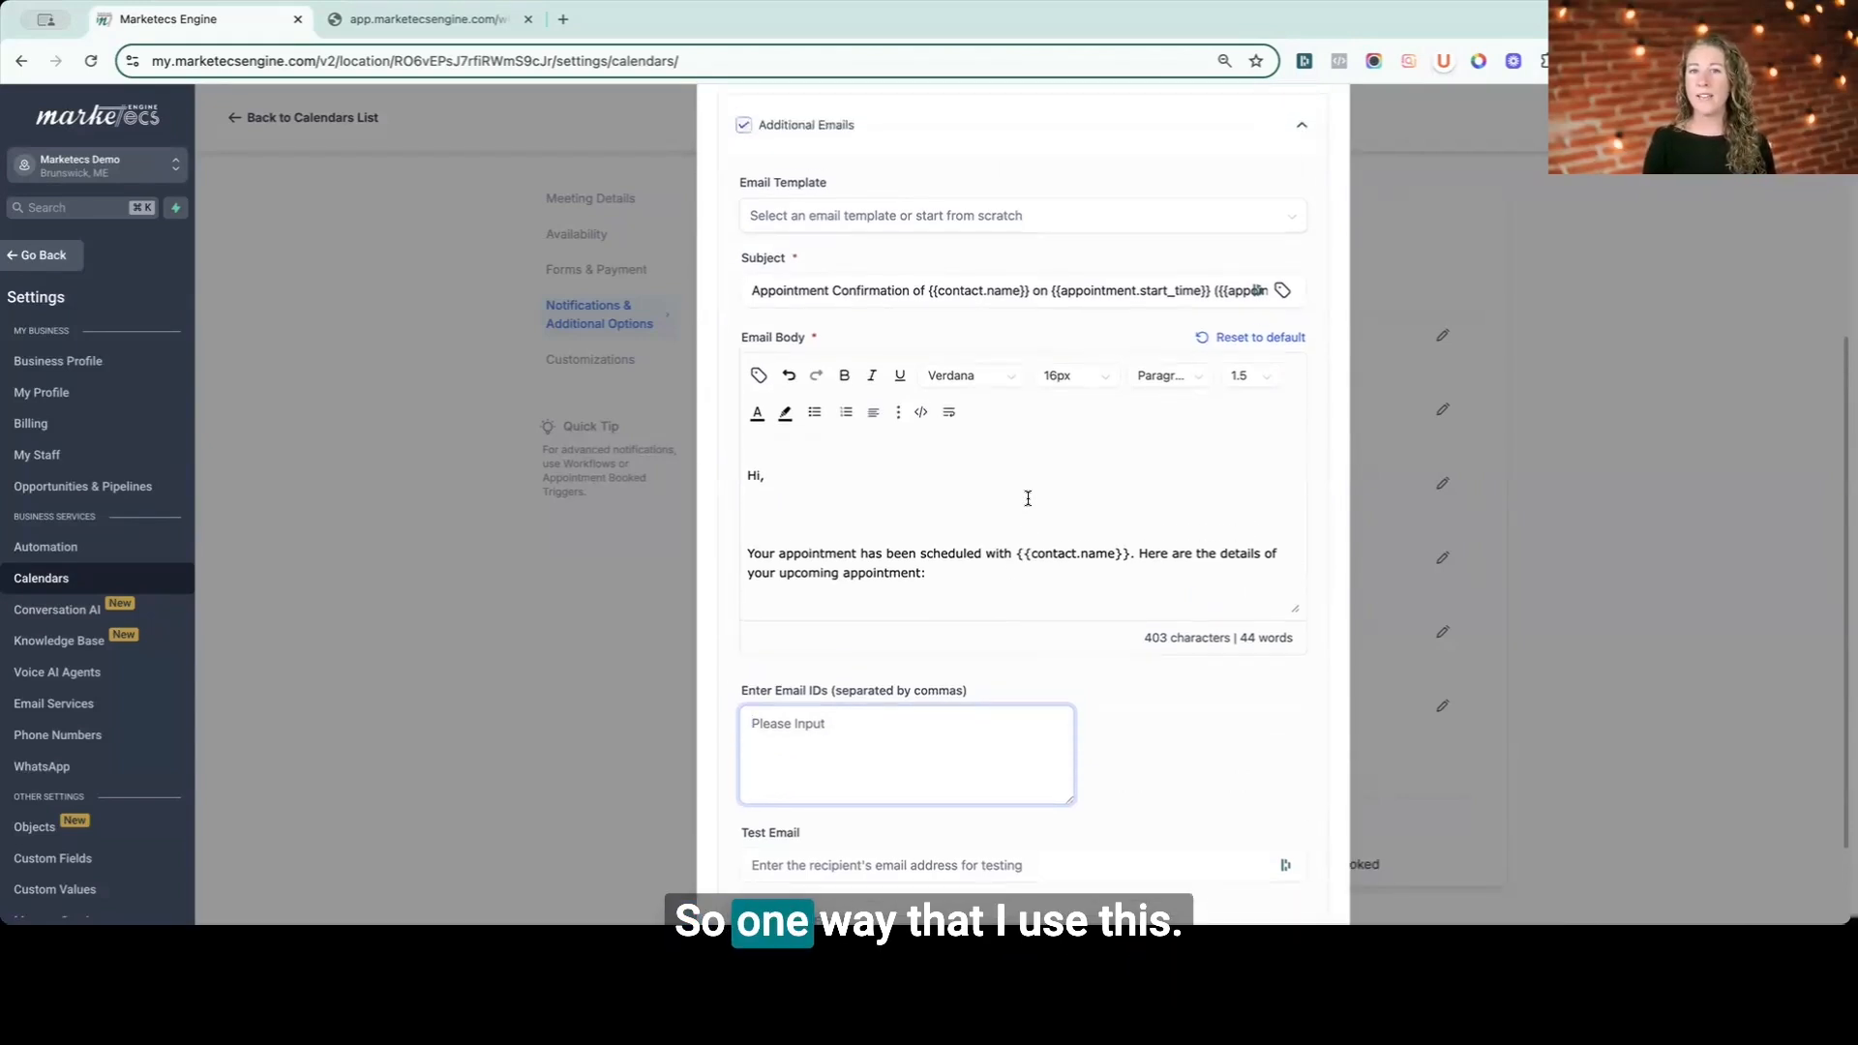
pyautogui.scroll(-5, 1036, 505)
pyautogui.scroll(-1, 1040, 508)
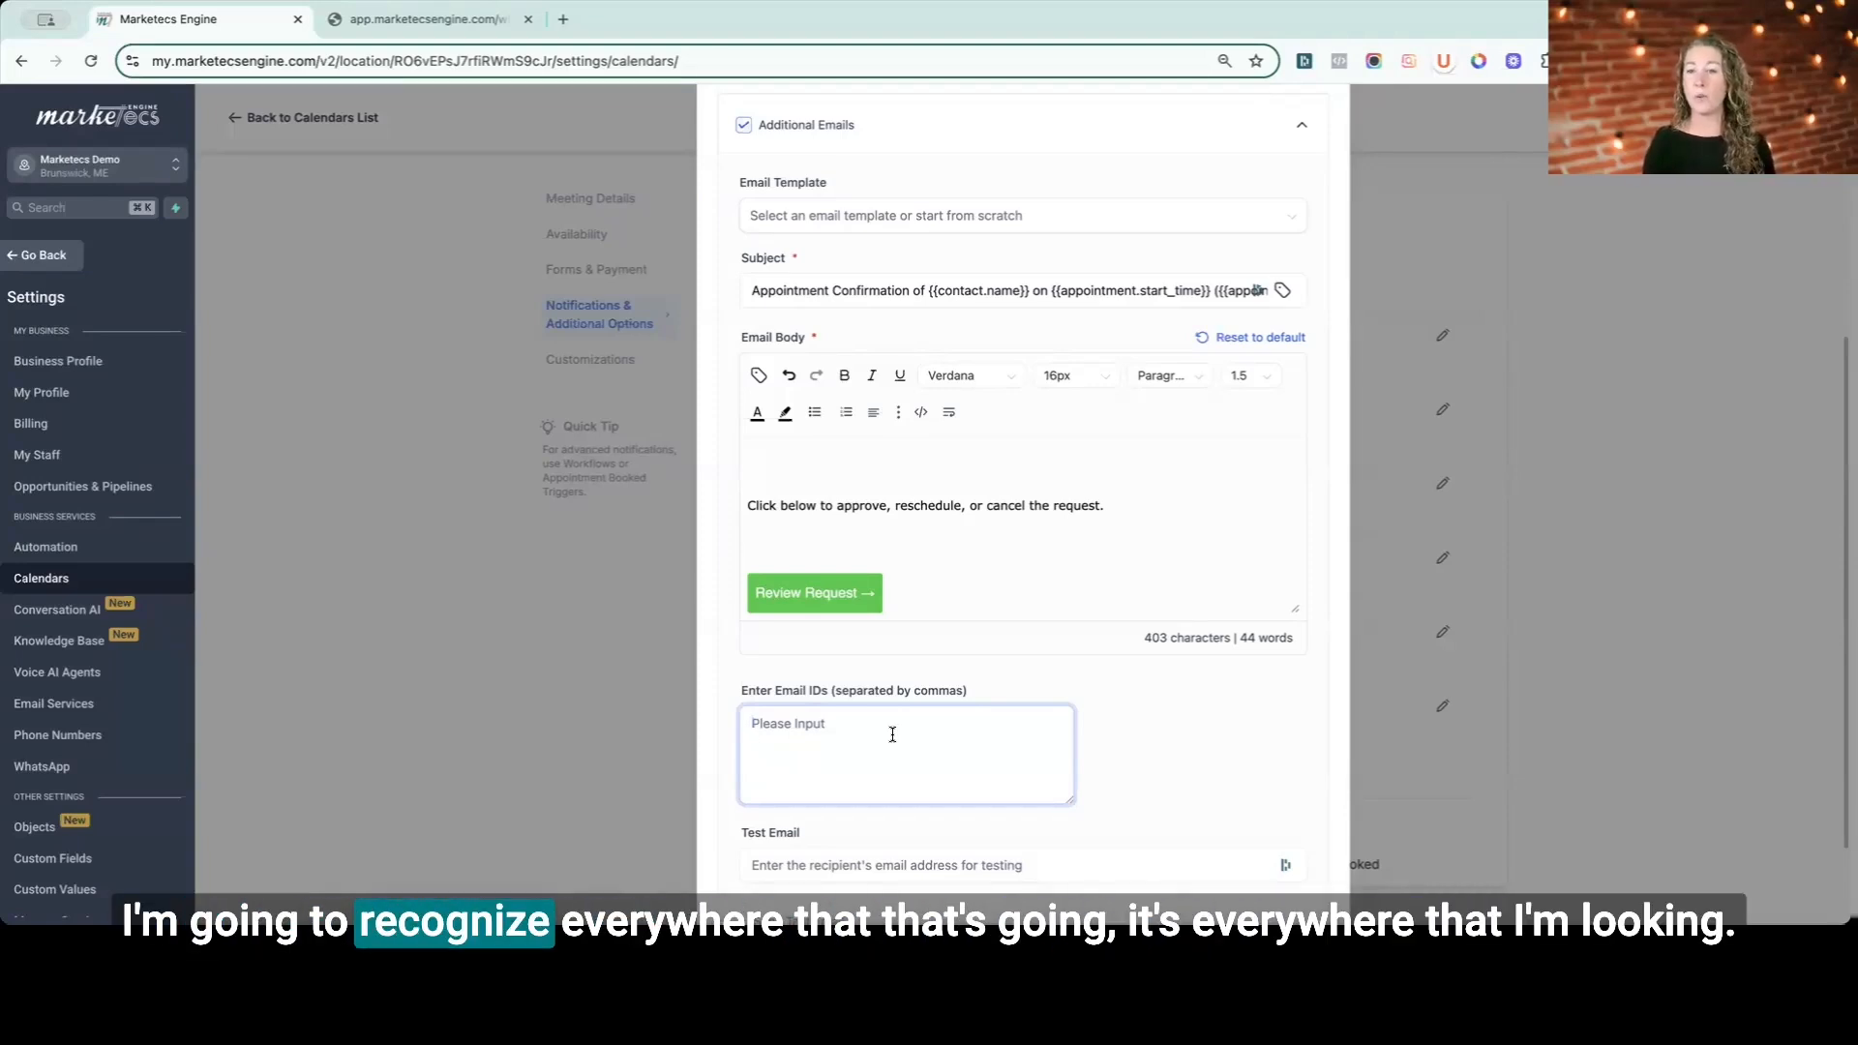
pyautogui.scroll(2, 1120, 319)
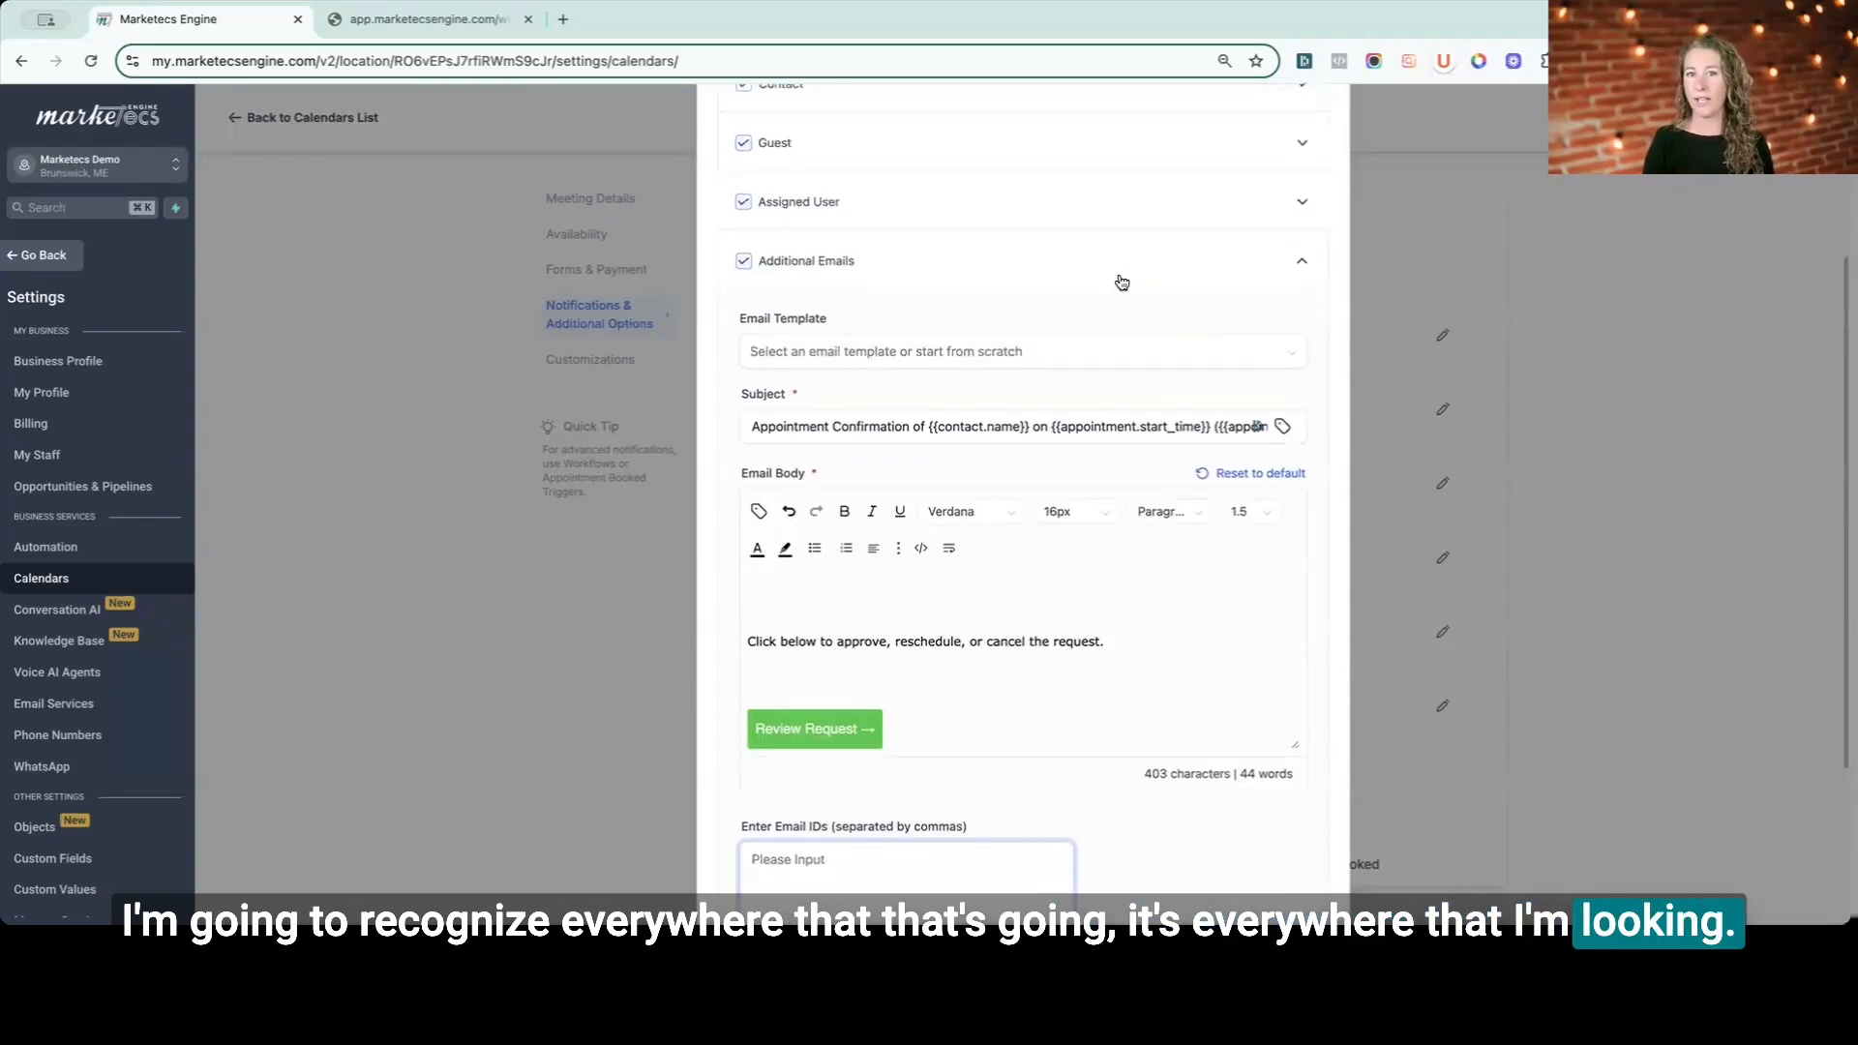
pyautogui.click(1121, 279)
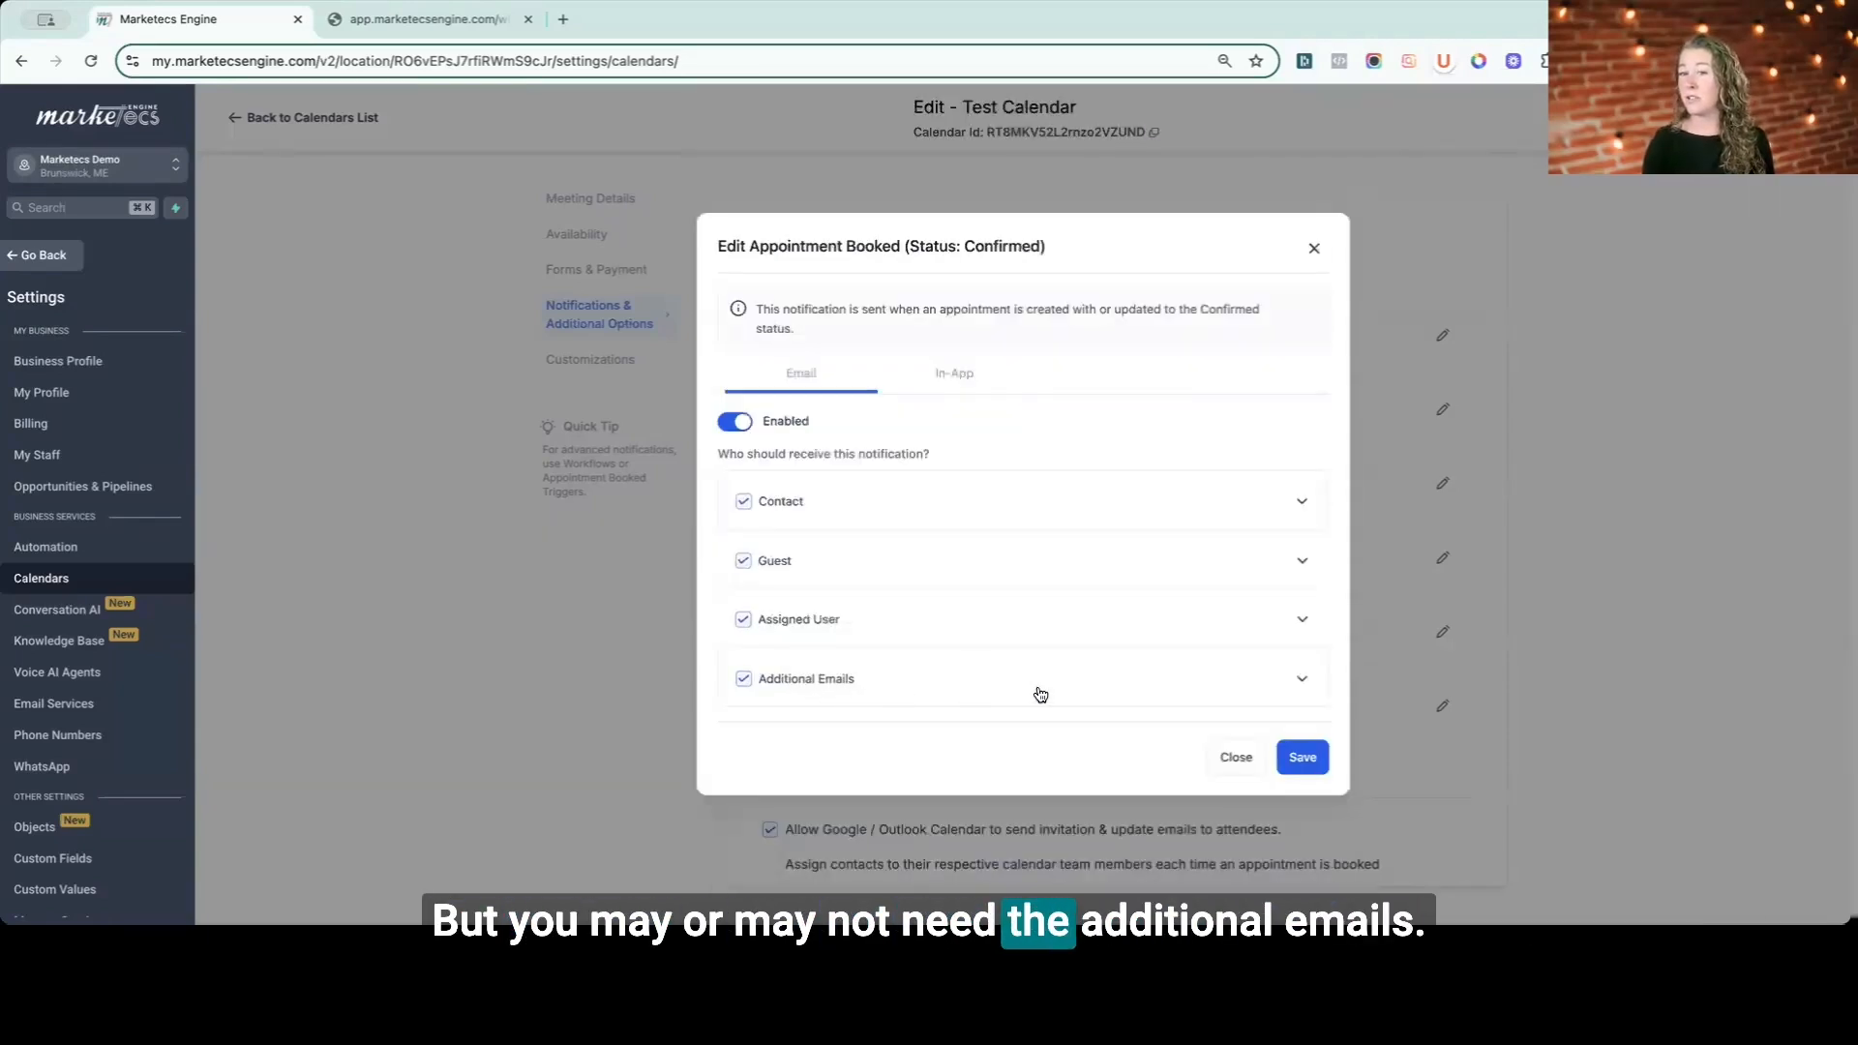
pyautogui.click(1311, 759)
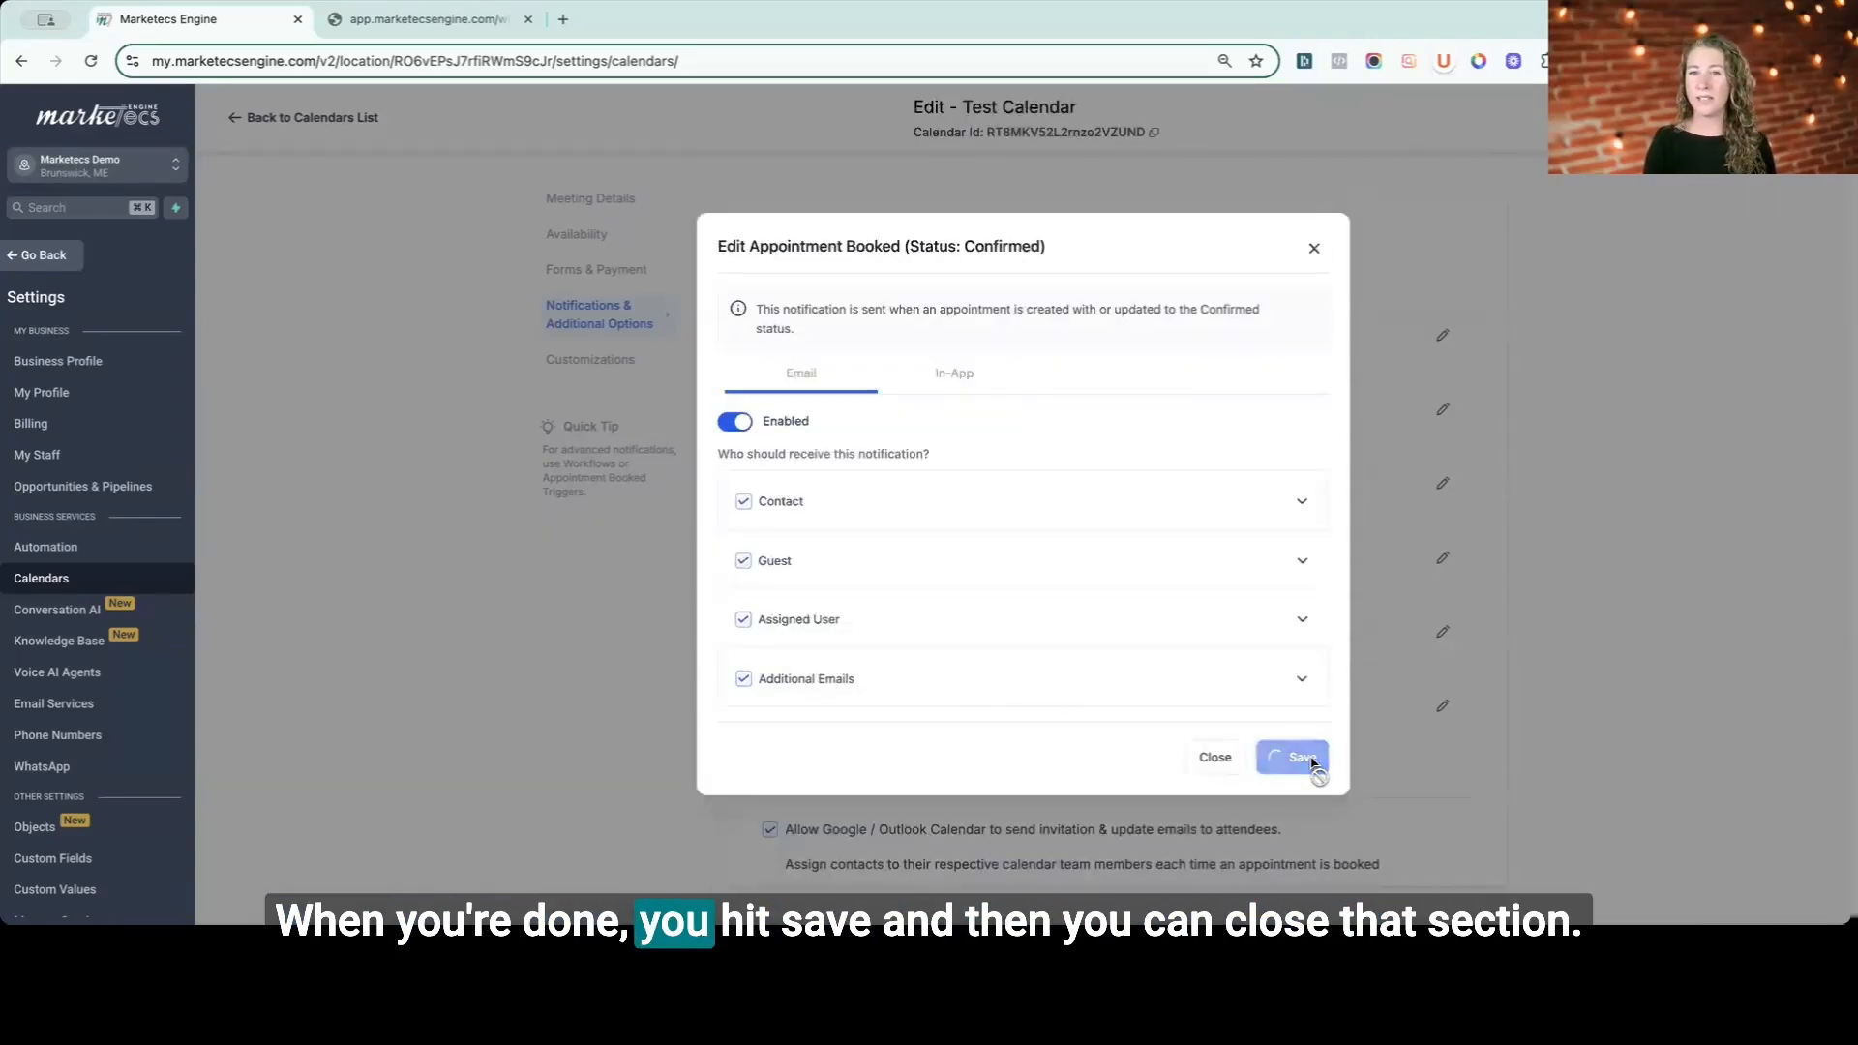
pyautogui.click(1236, 759)
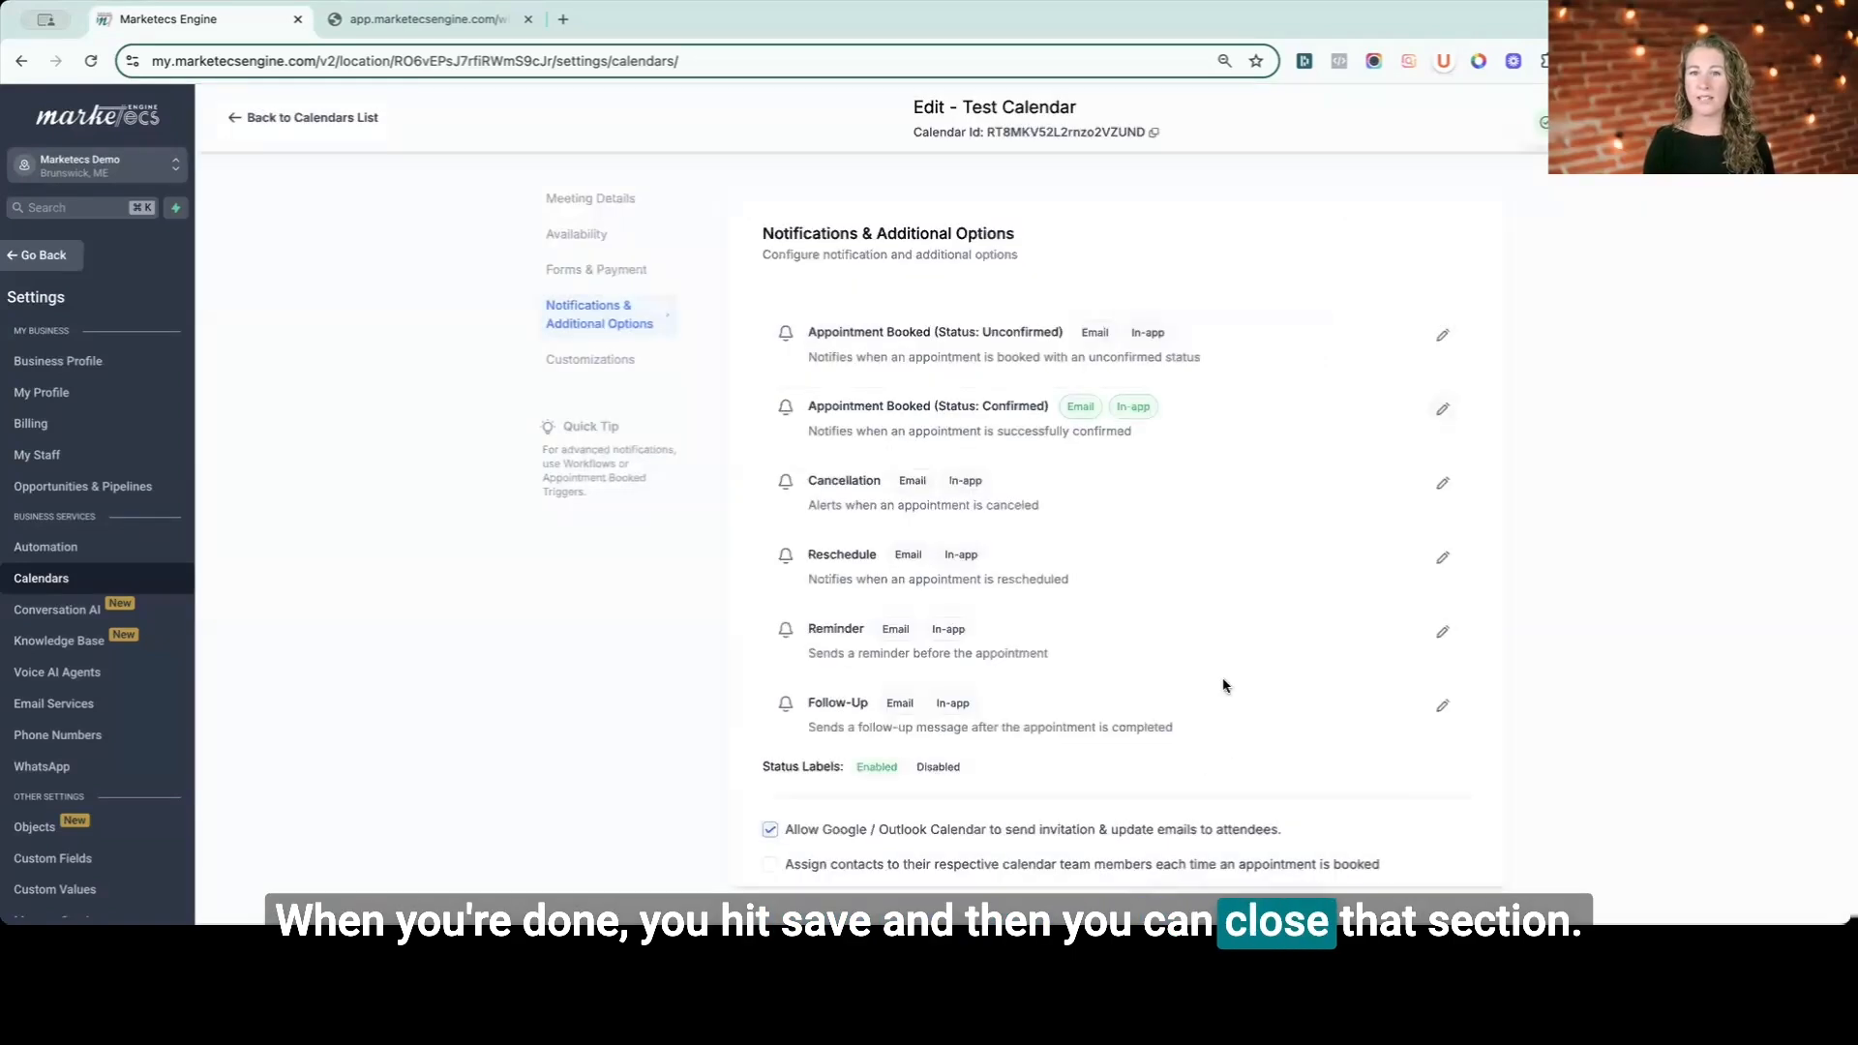
# - Open the Reminder notification and review the contact's trigger timing and email content, then close it
pyautogui.scroll(-1, 1007, 395)
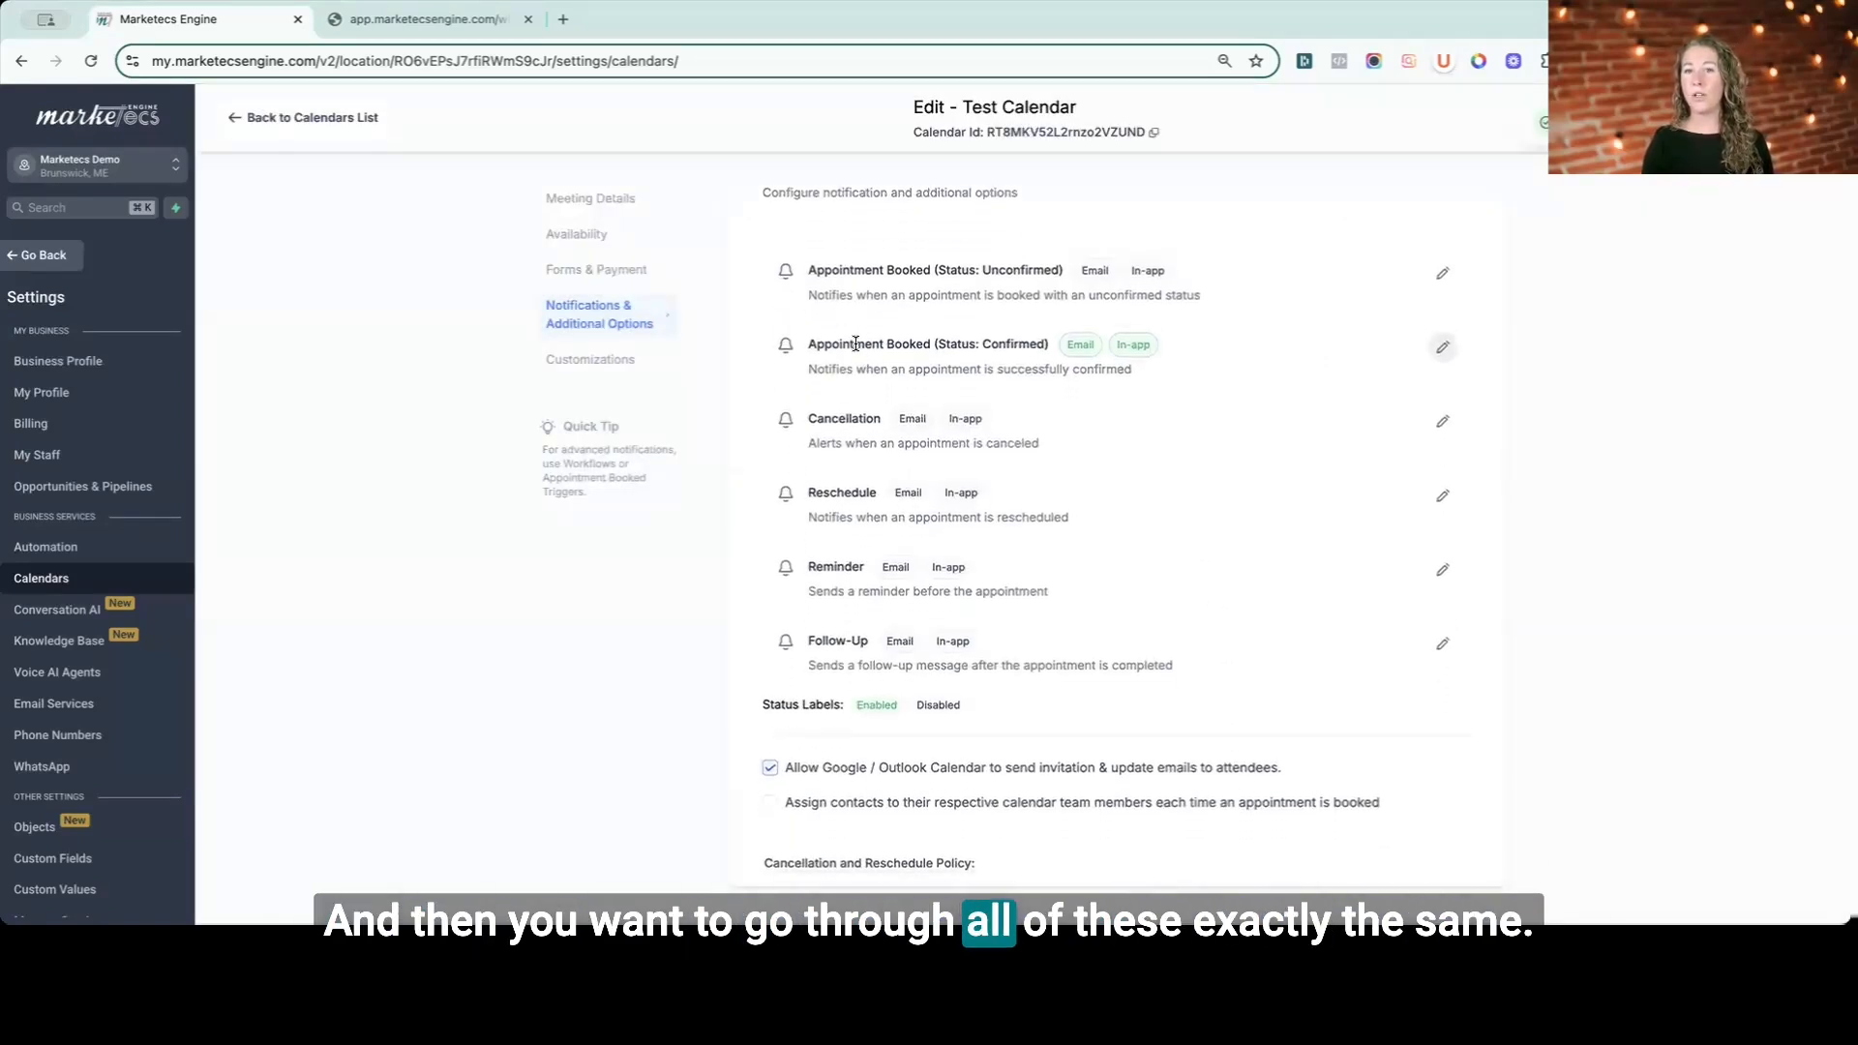
pyautogui.doubleClick(842, 420)
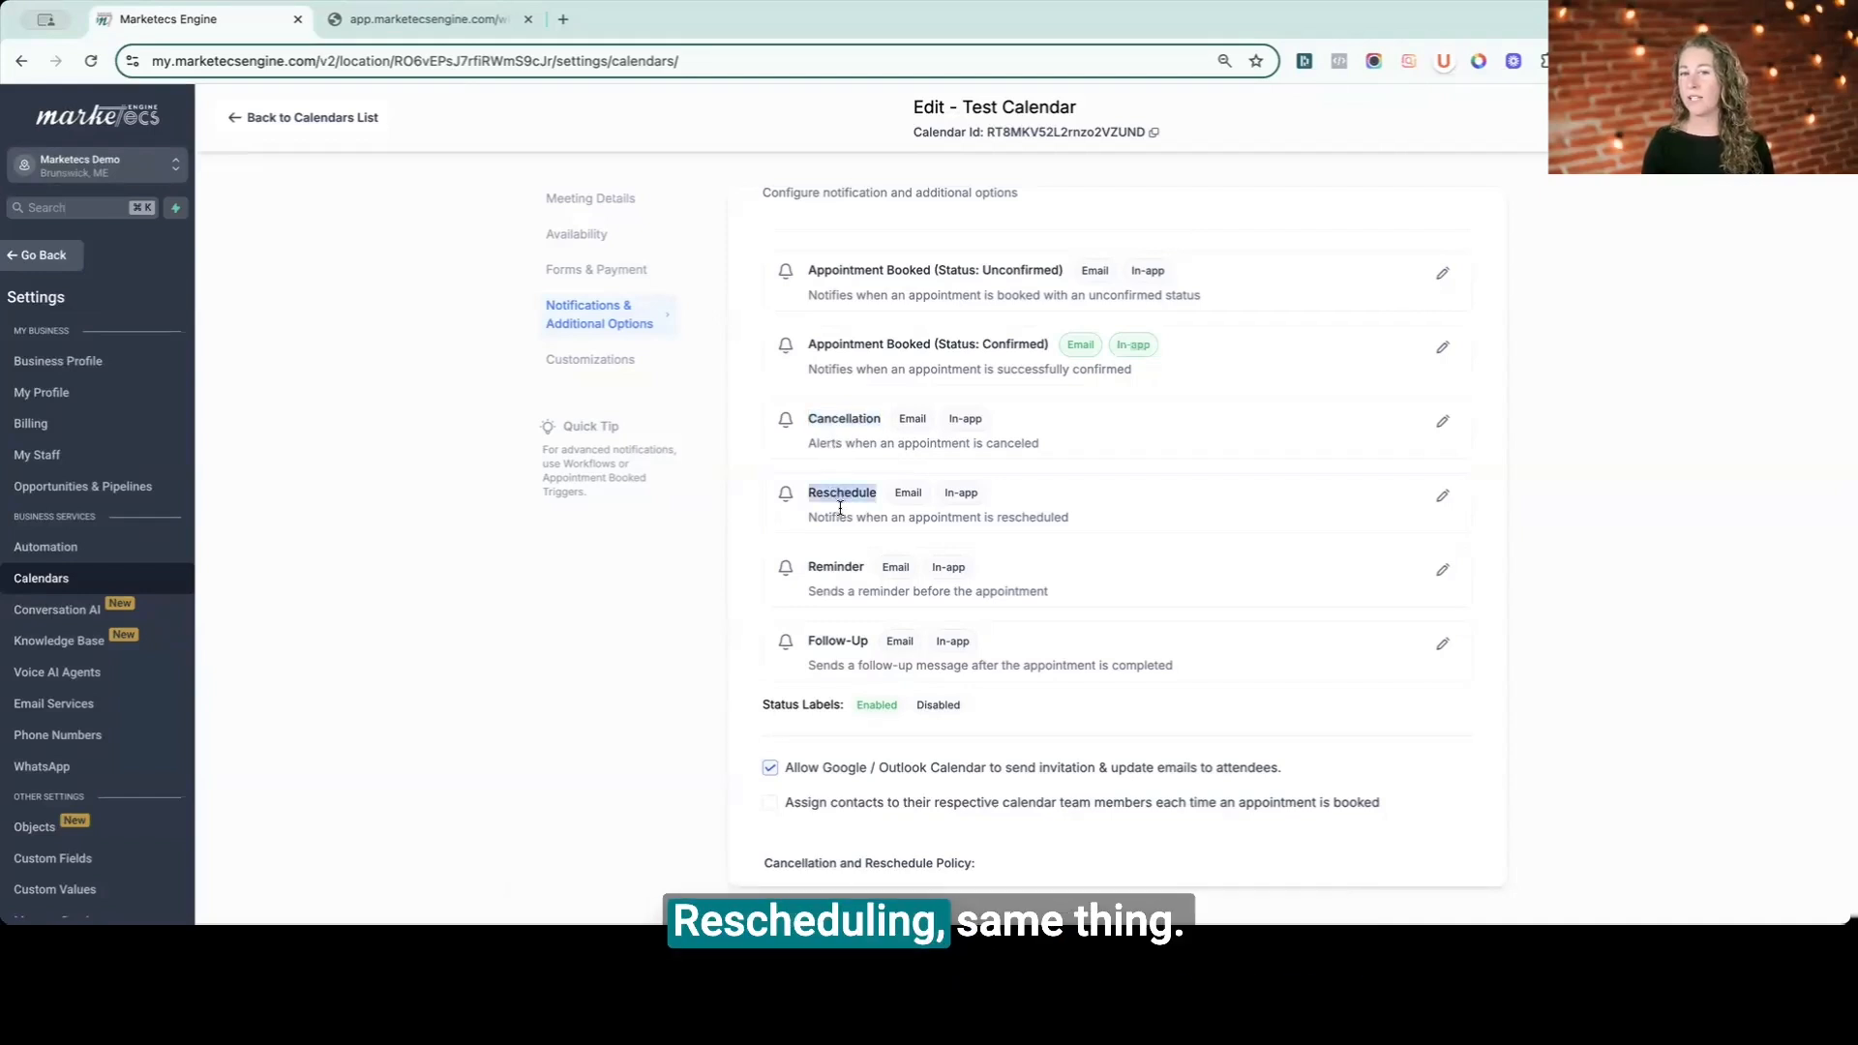
pyautogui.doubleClick(838, 573)
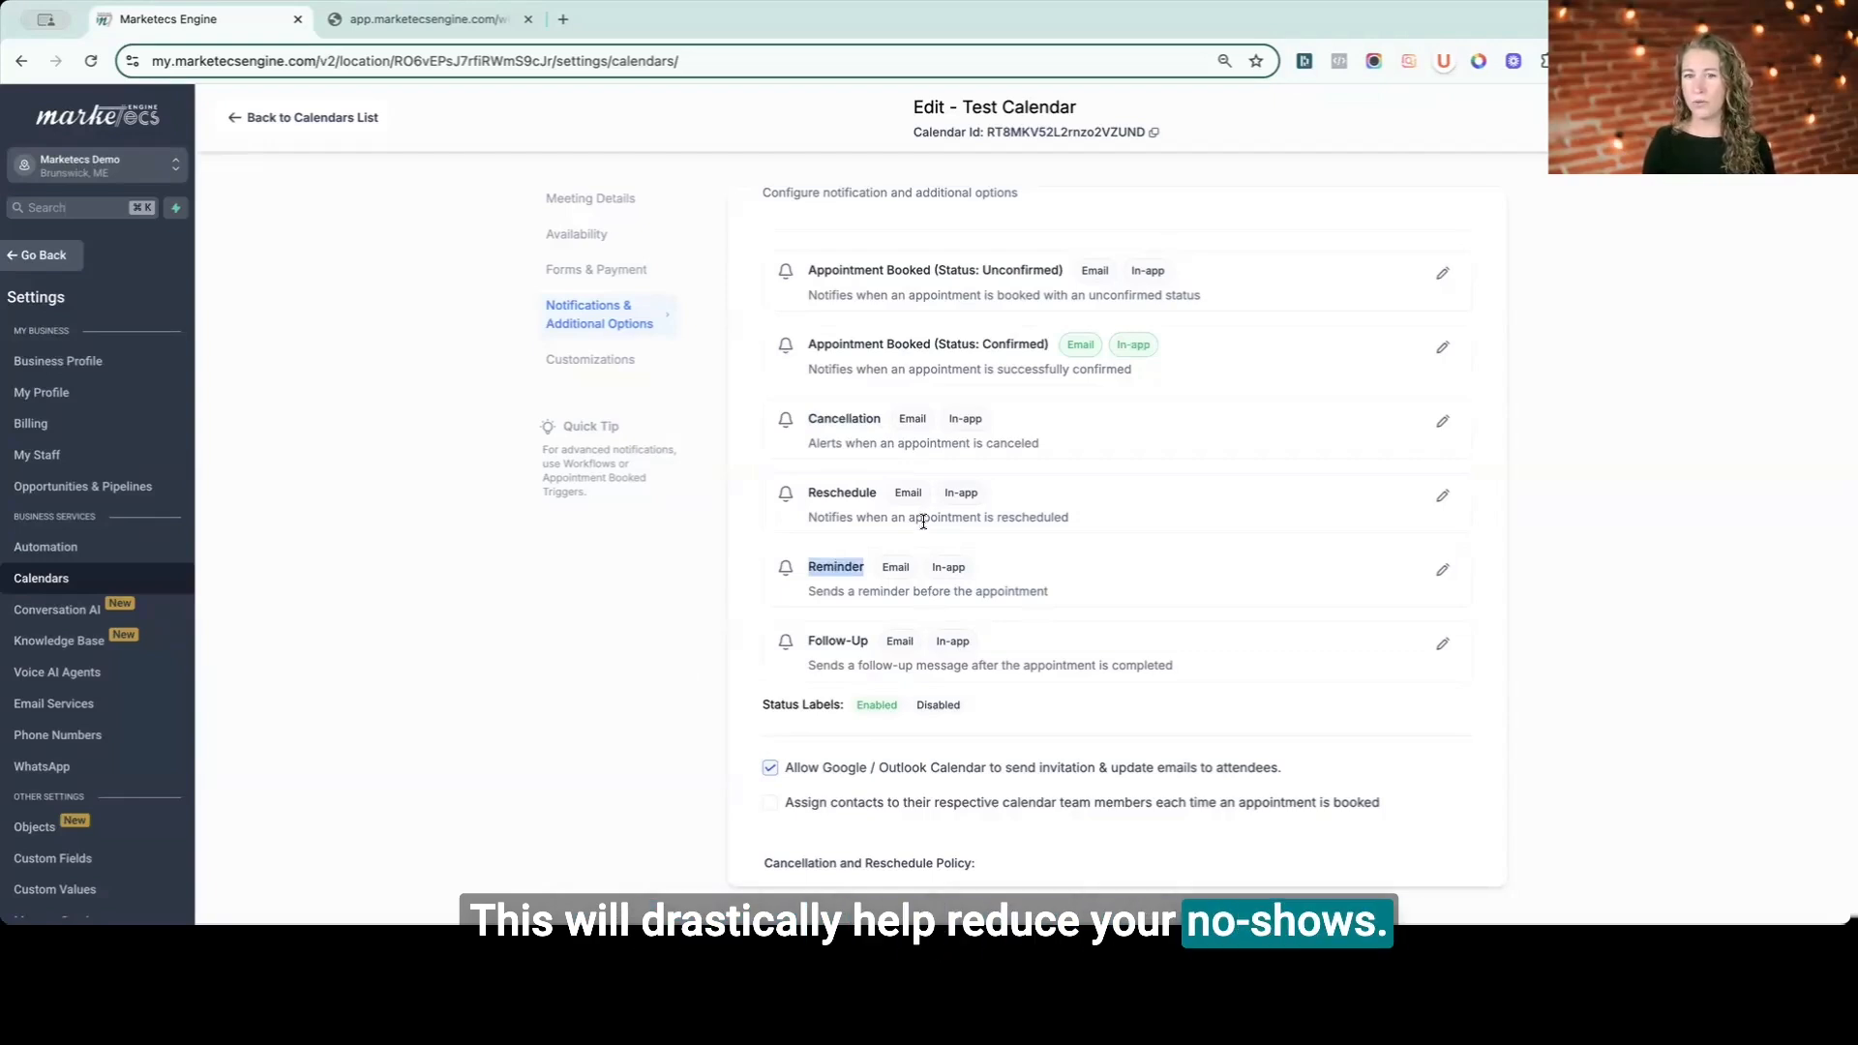
pyautogui.click(1442, 570)
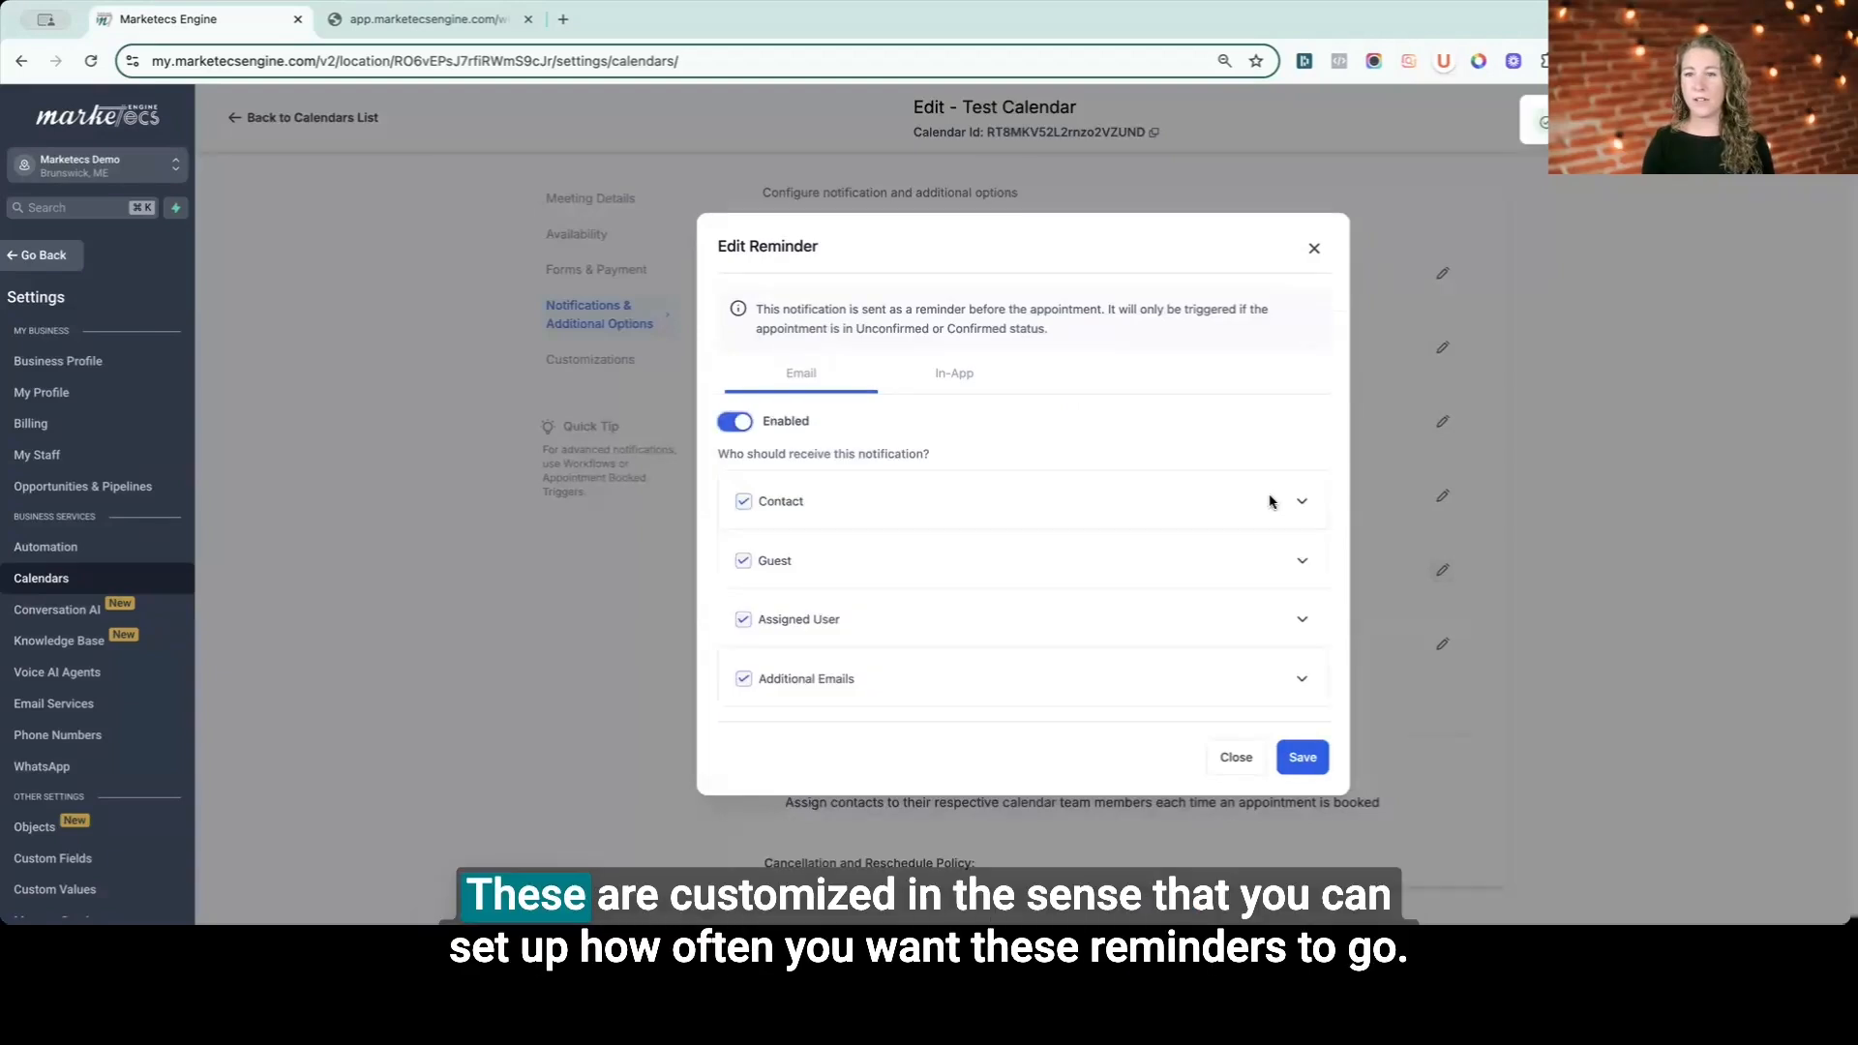
pyautogui.click(1271, 501)
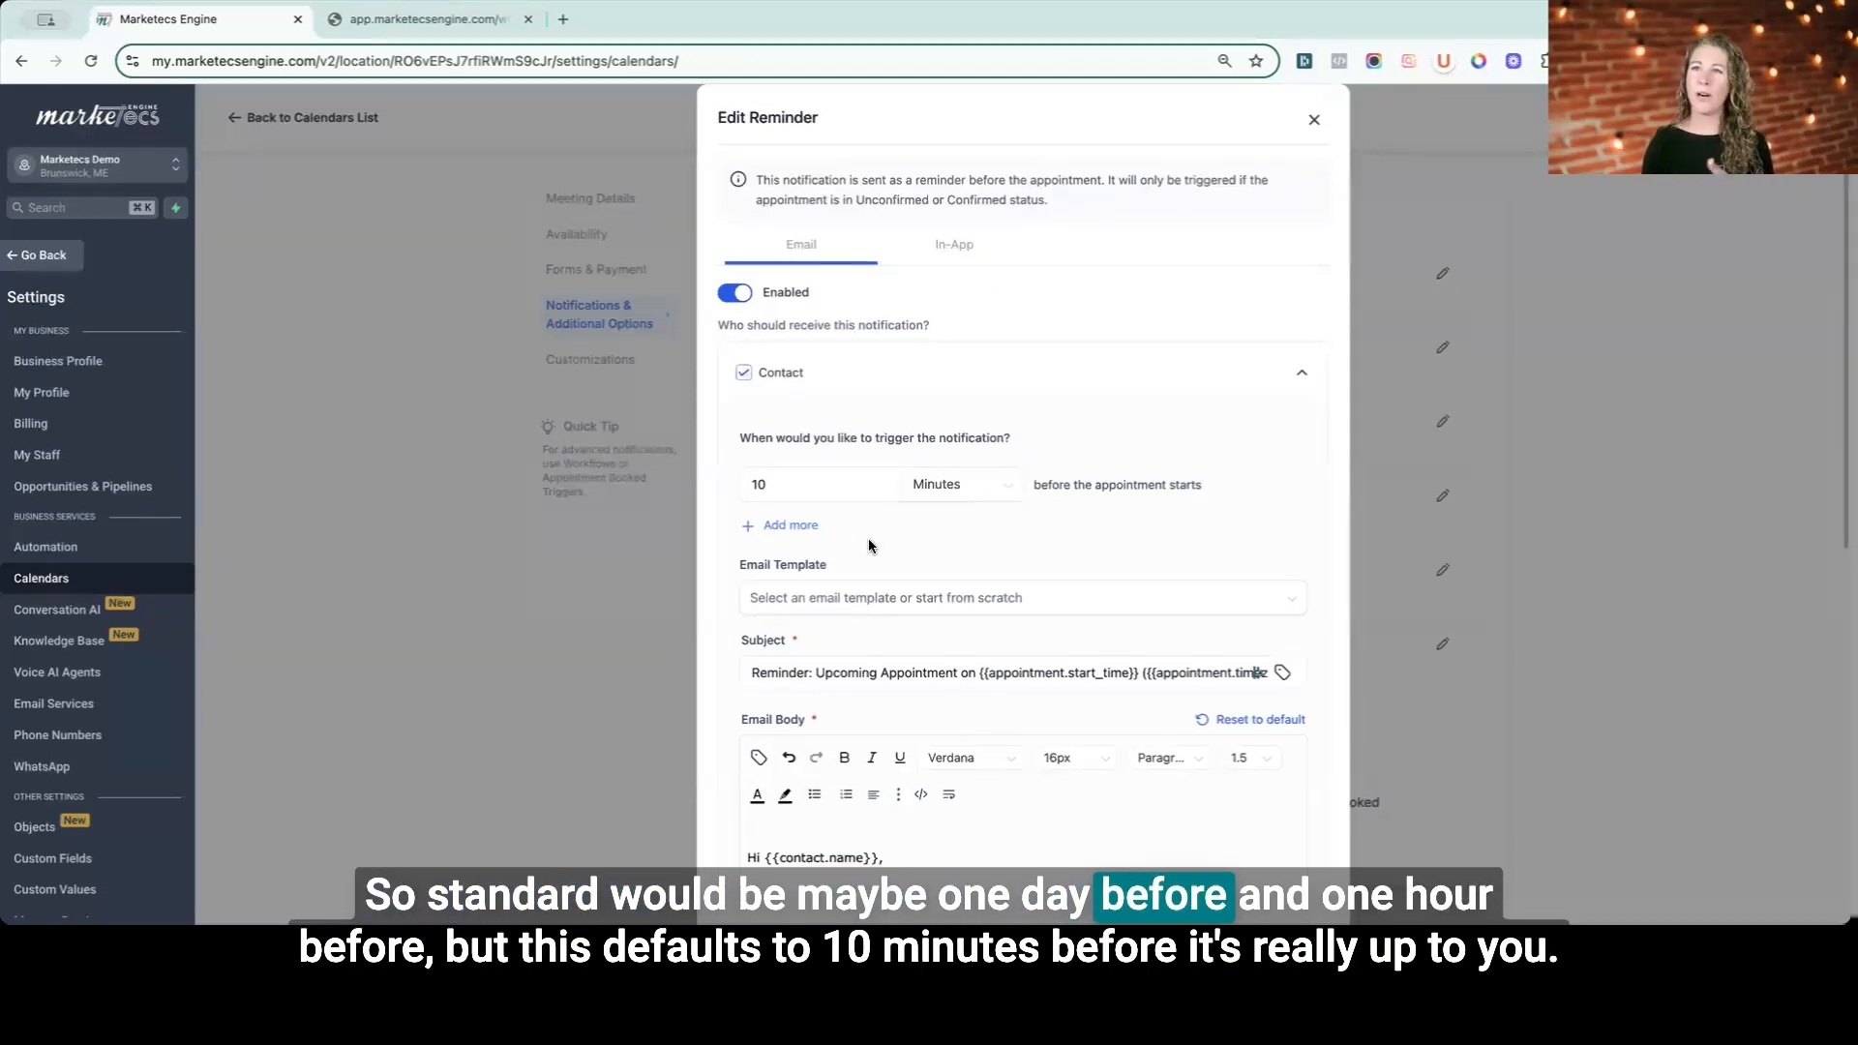
pyautogui.click(819, 491)
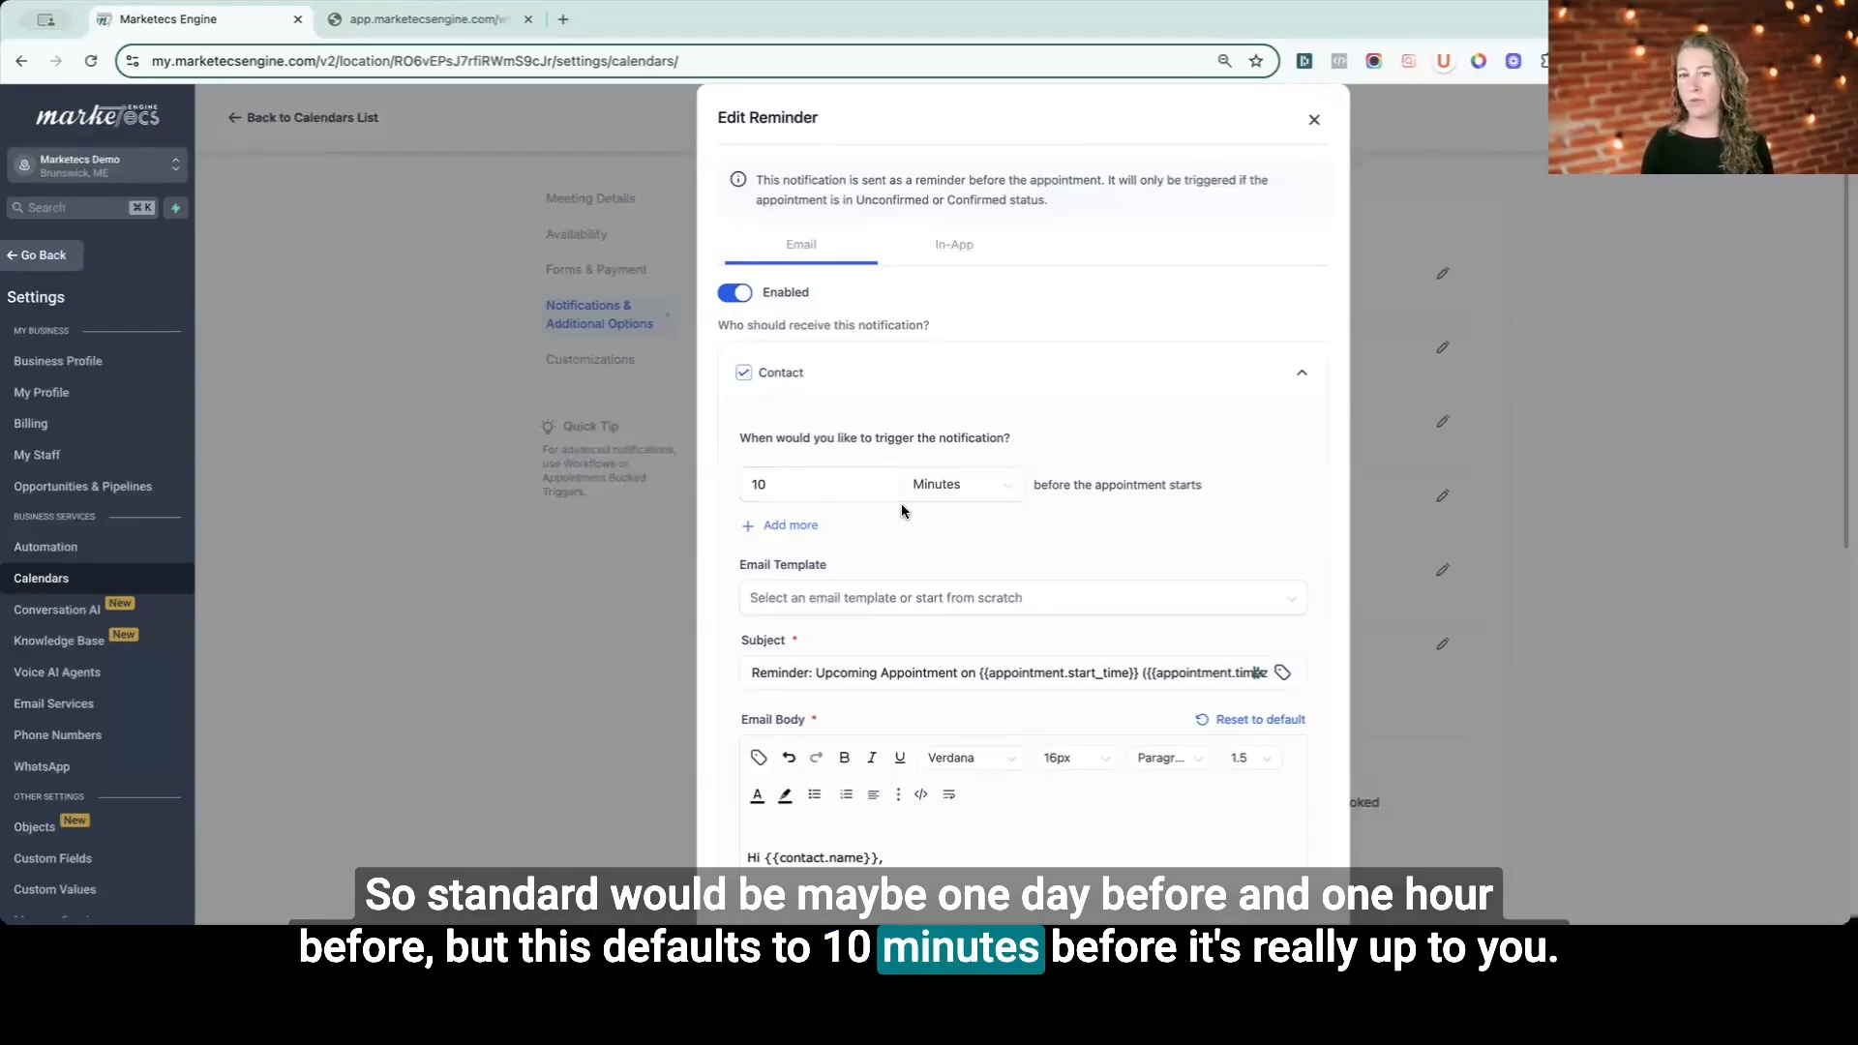
pyautogui.scroll(-3, 902, 503)
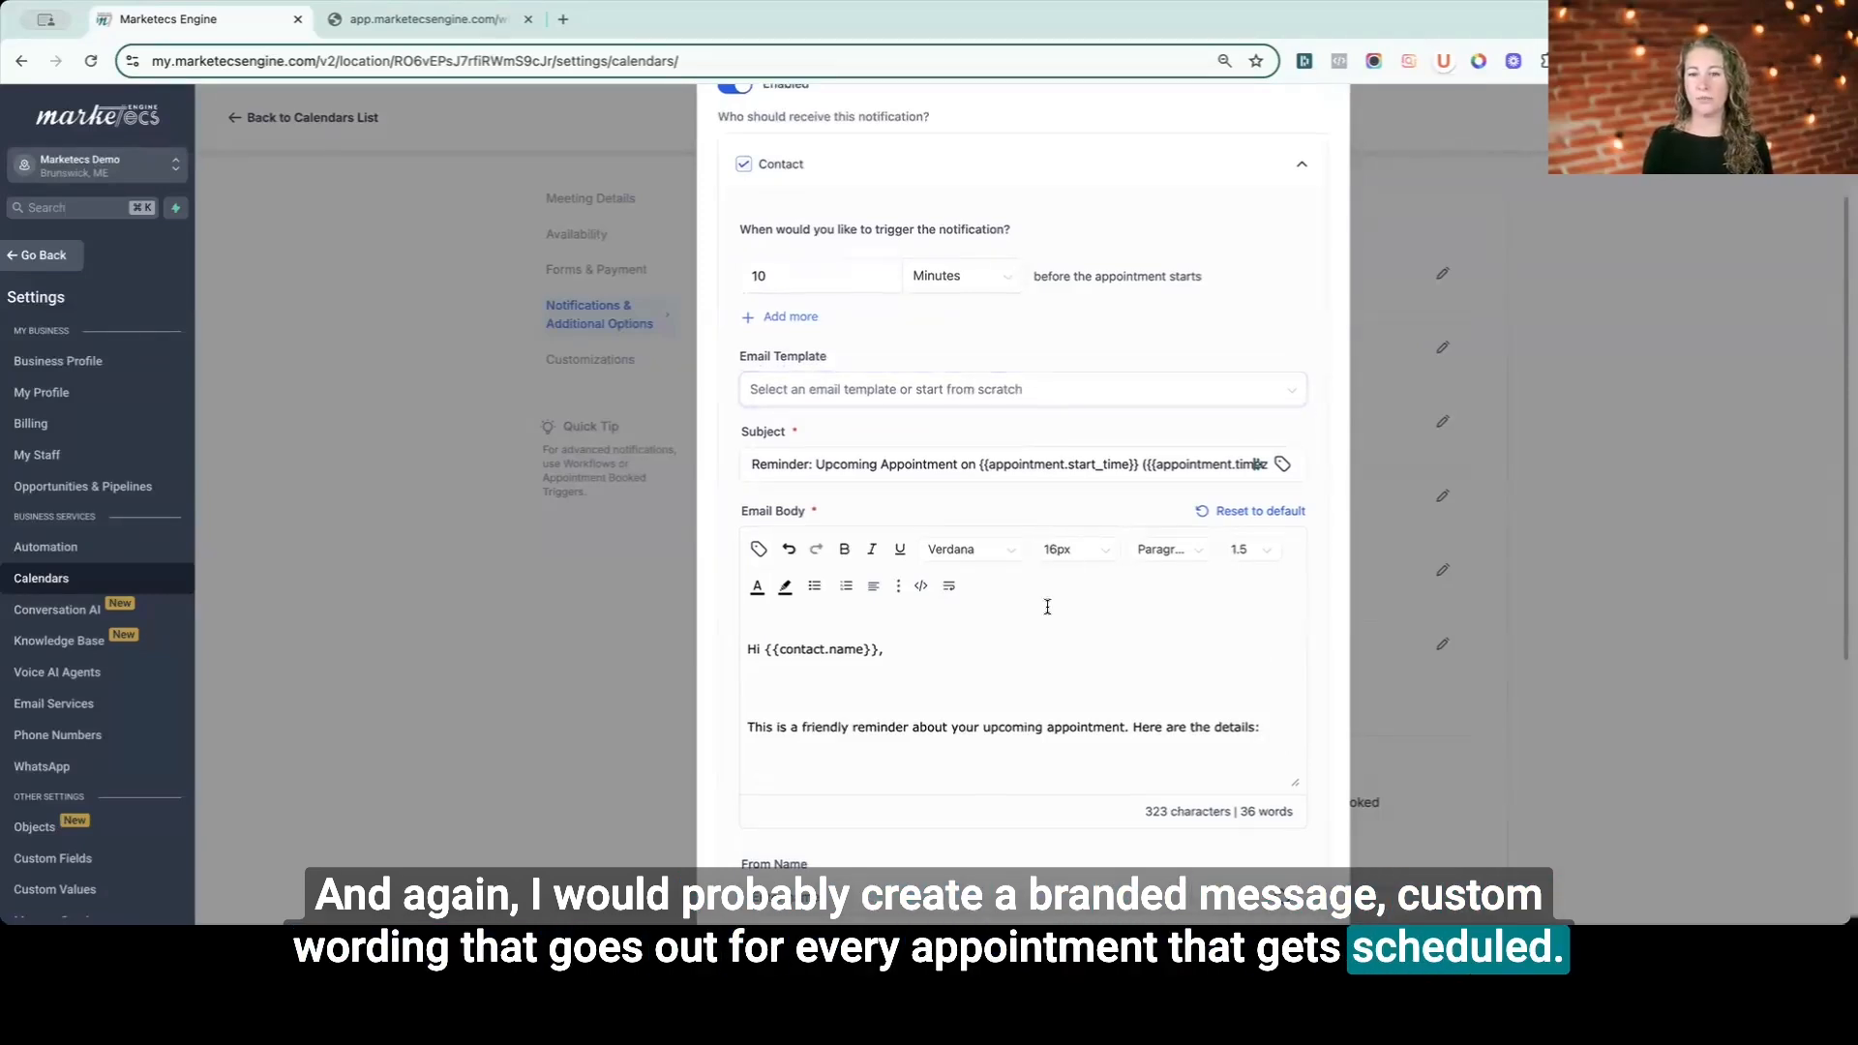
pyautogui.scroll(3, 1047, 605)
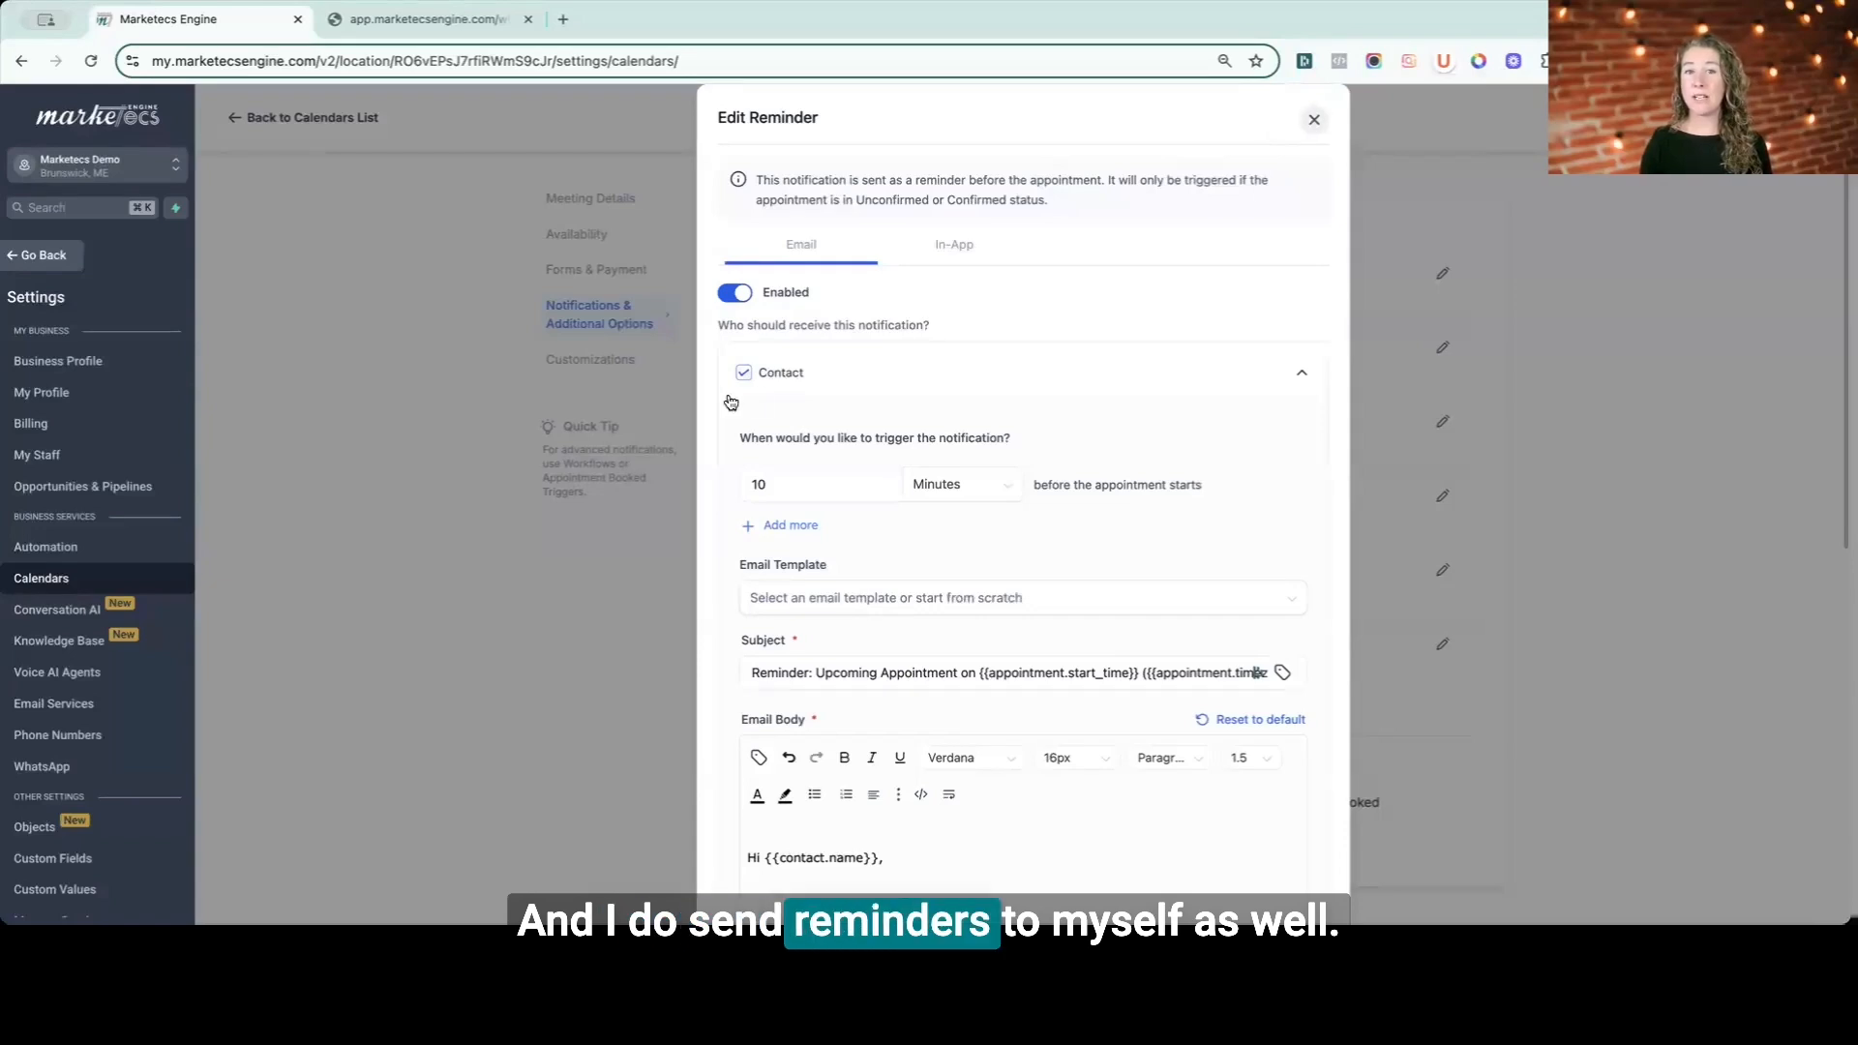
pyautogui.click(1138, 373)
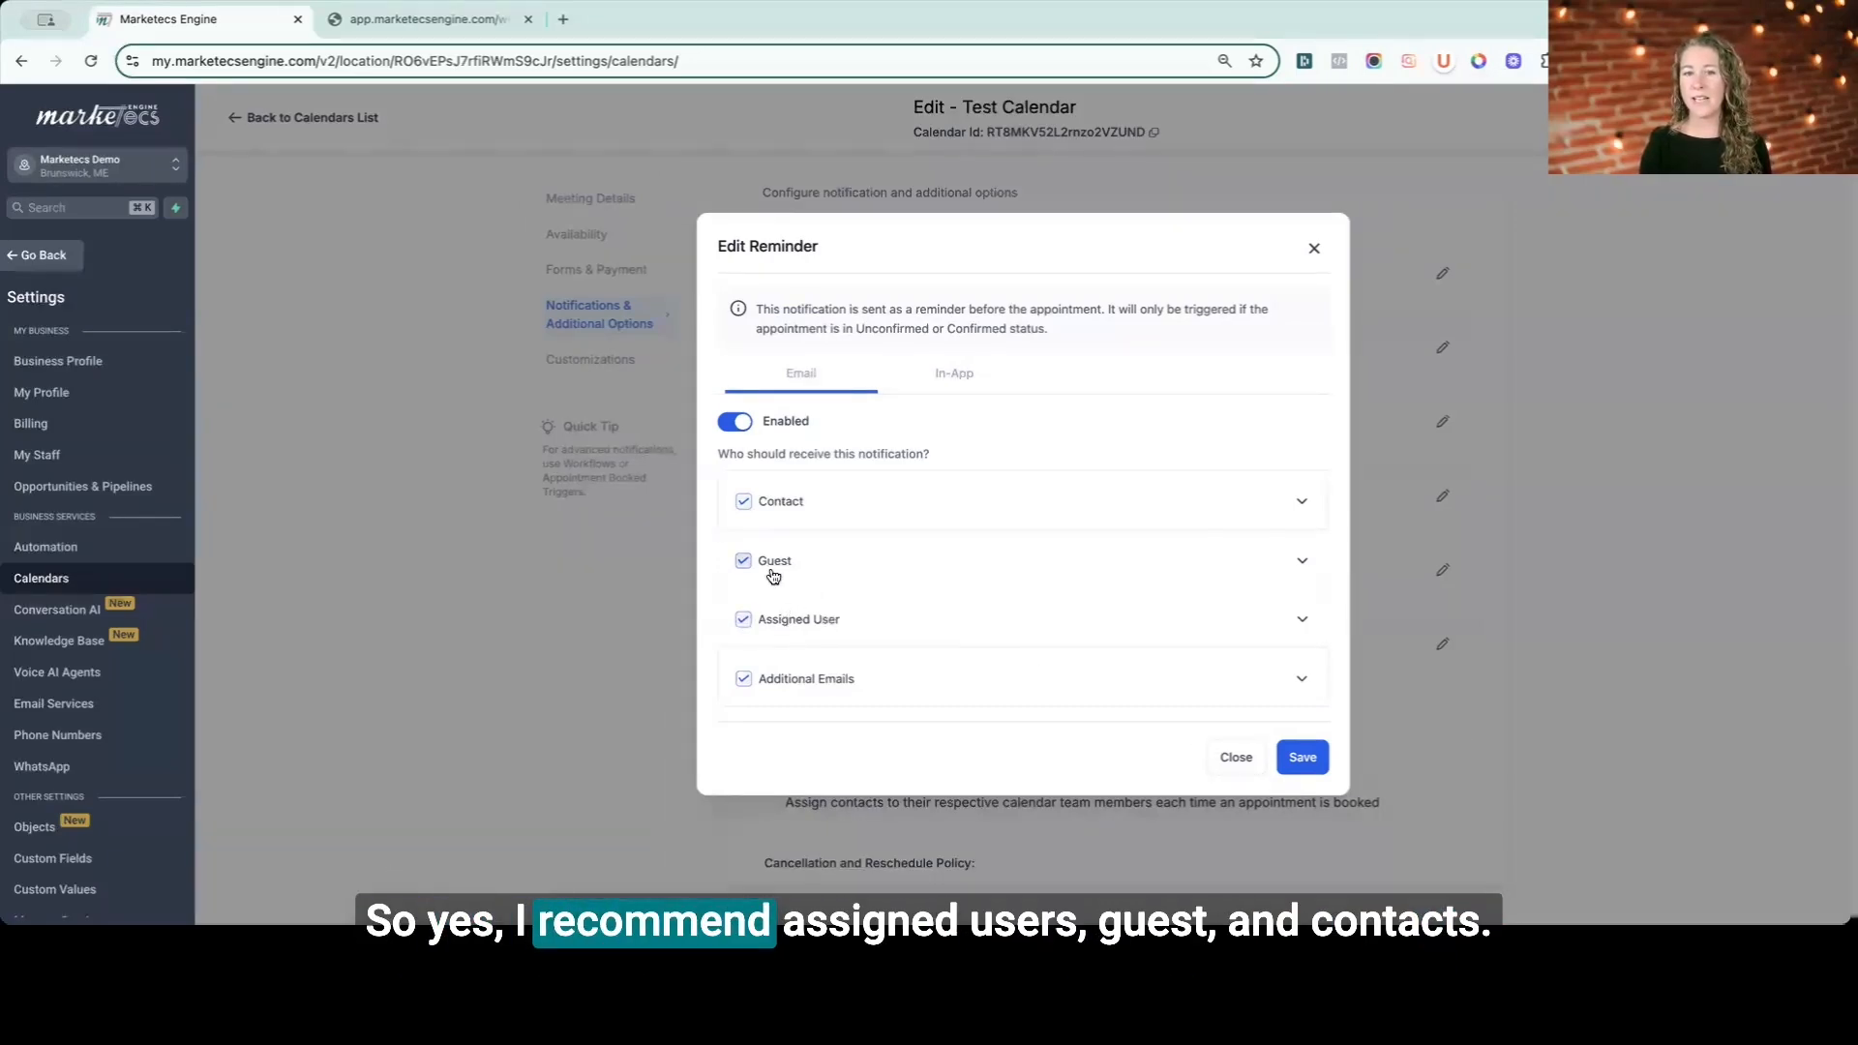
pyautogui.click(1236, 759)
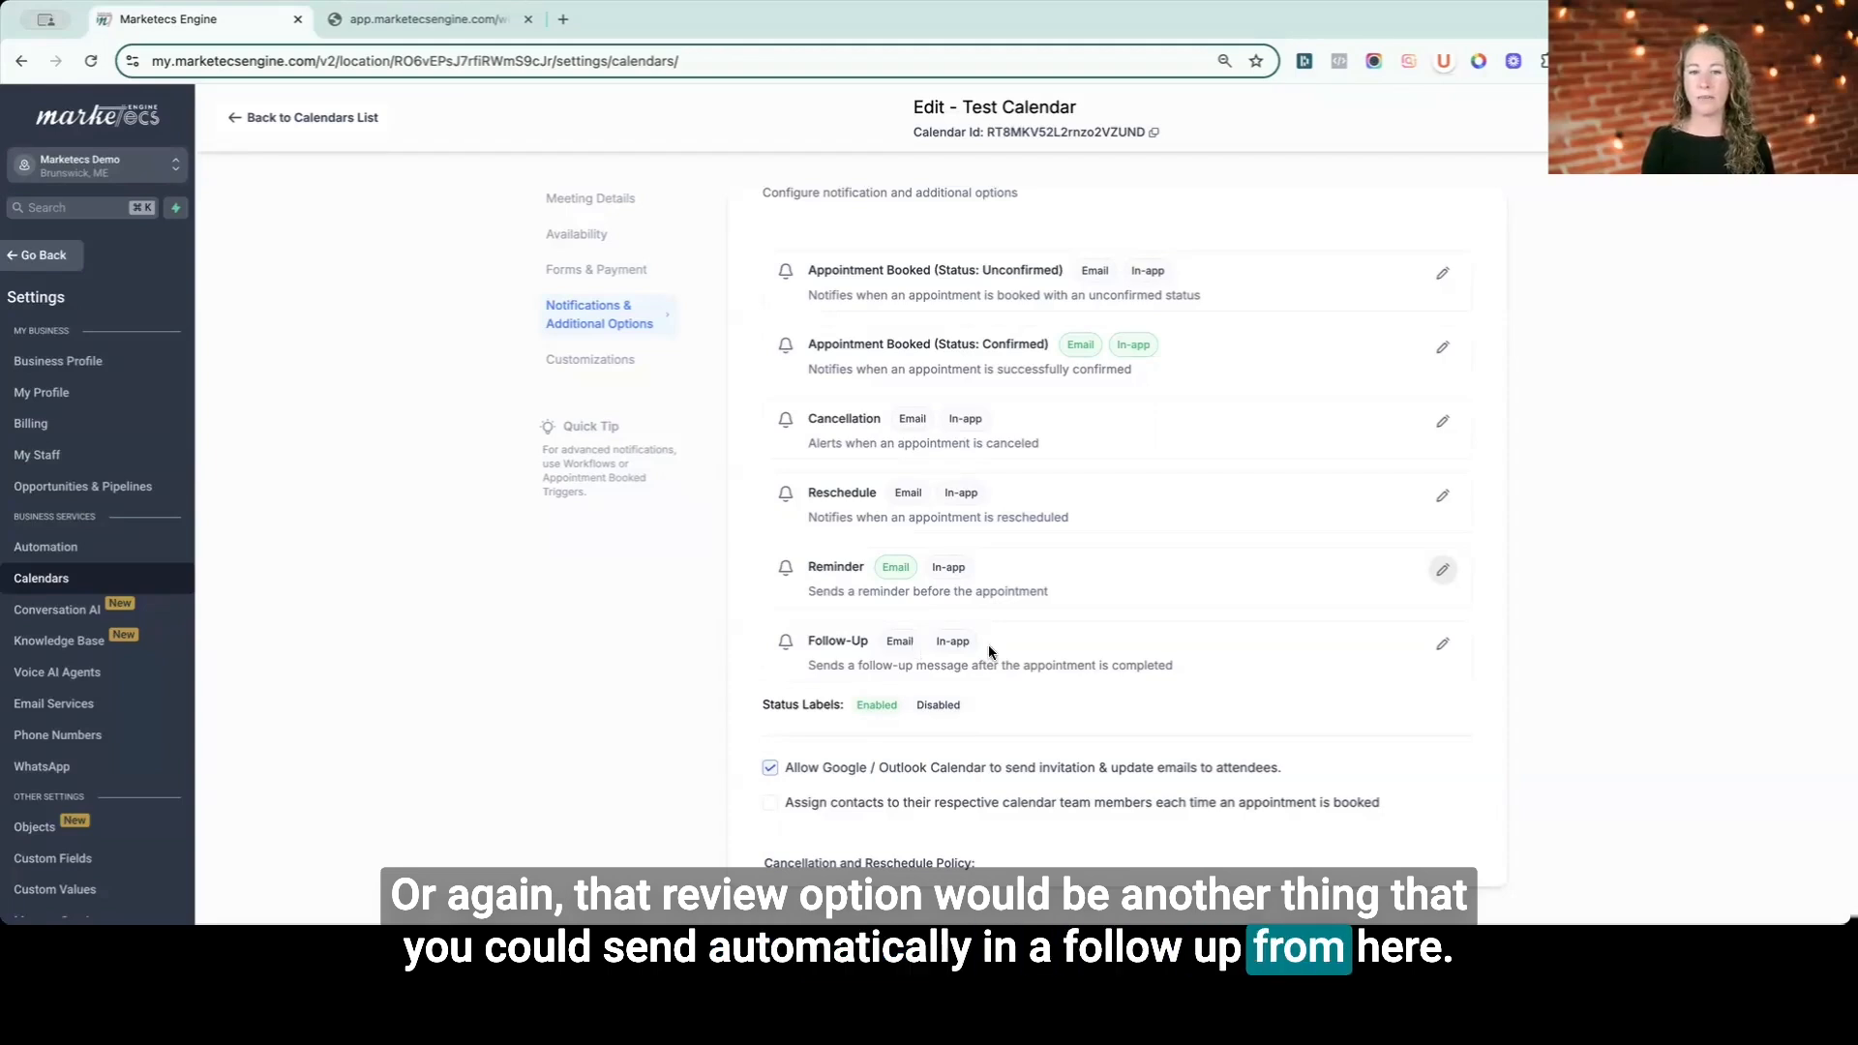
# - Examine the Cancellation and Reschedule Policy options and the rescheduling option's info tooltip
pyautogui.scroll(-4, 968, 643)
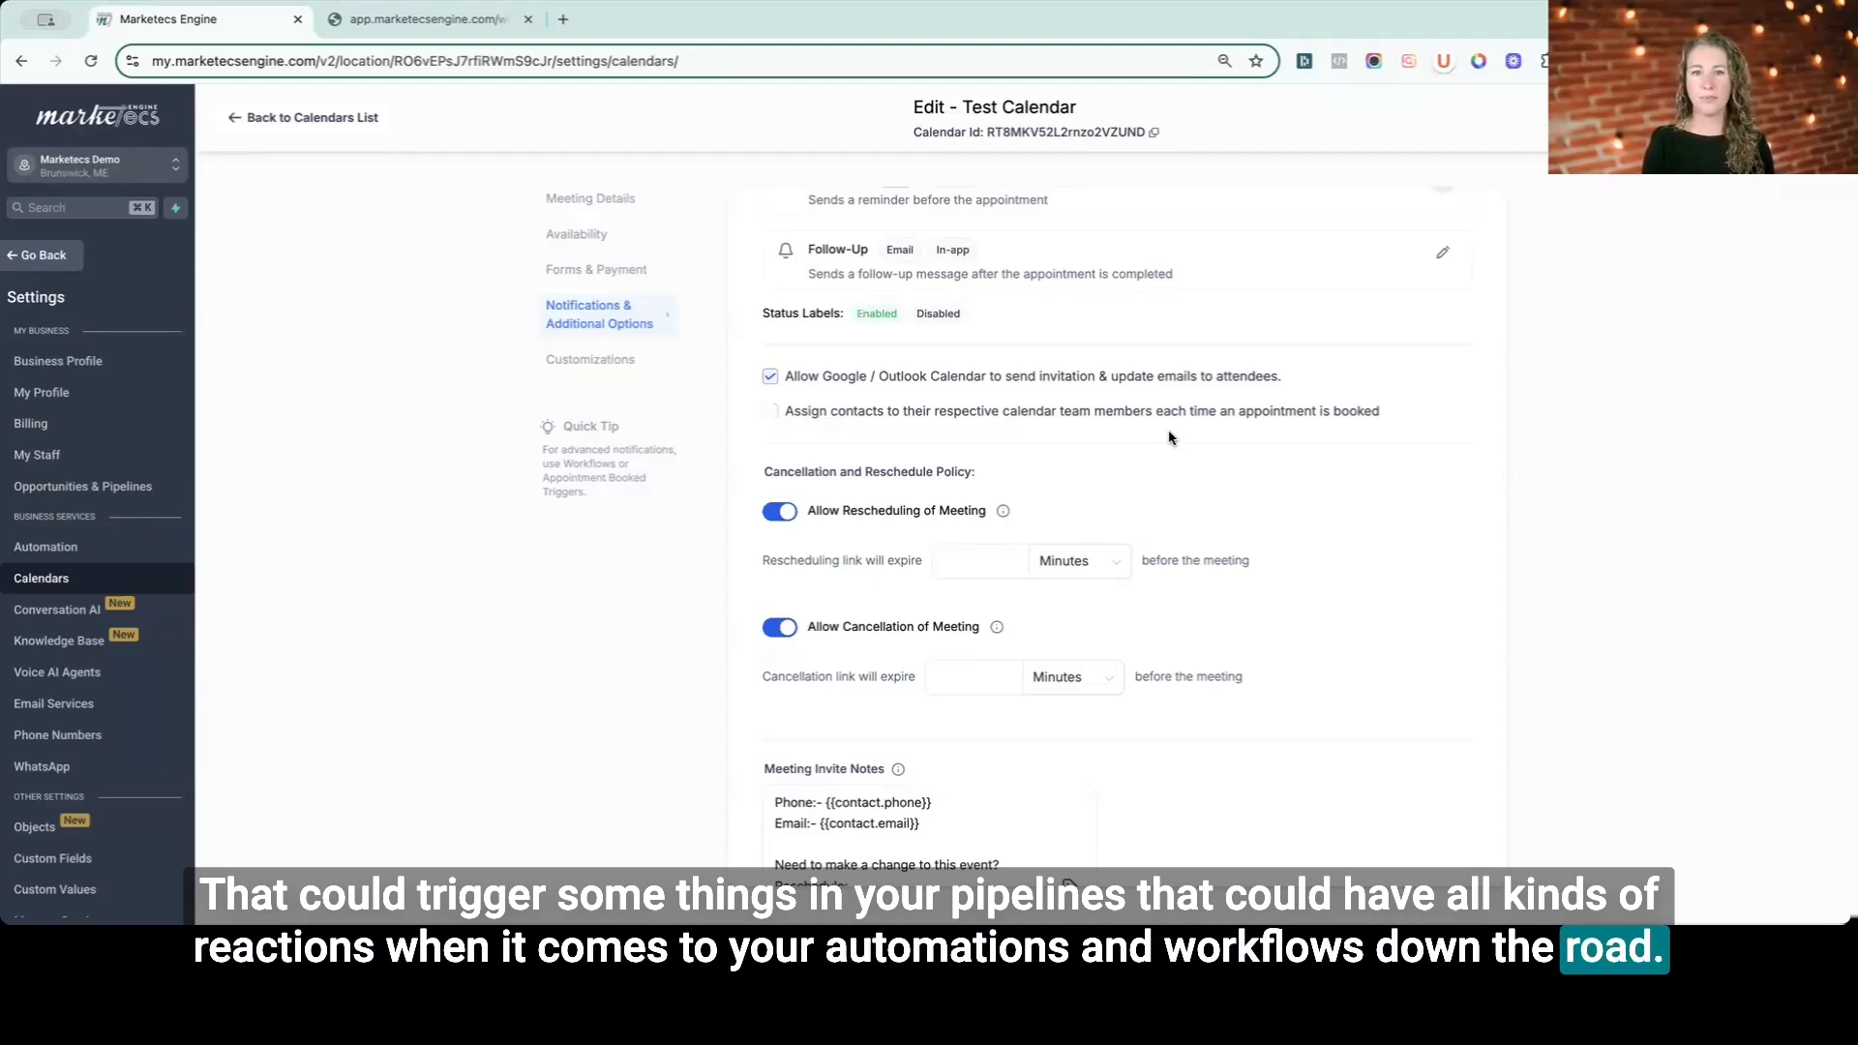
pyautogui.scroll(-1, 1169, 438)
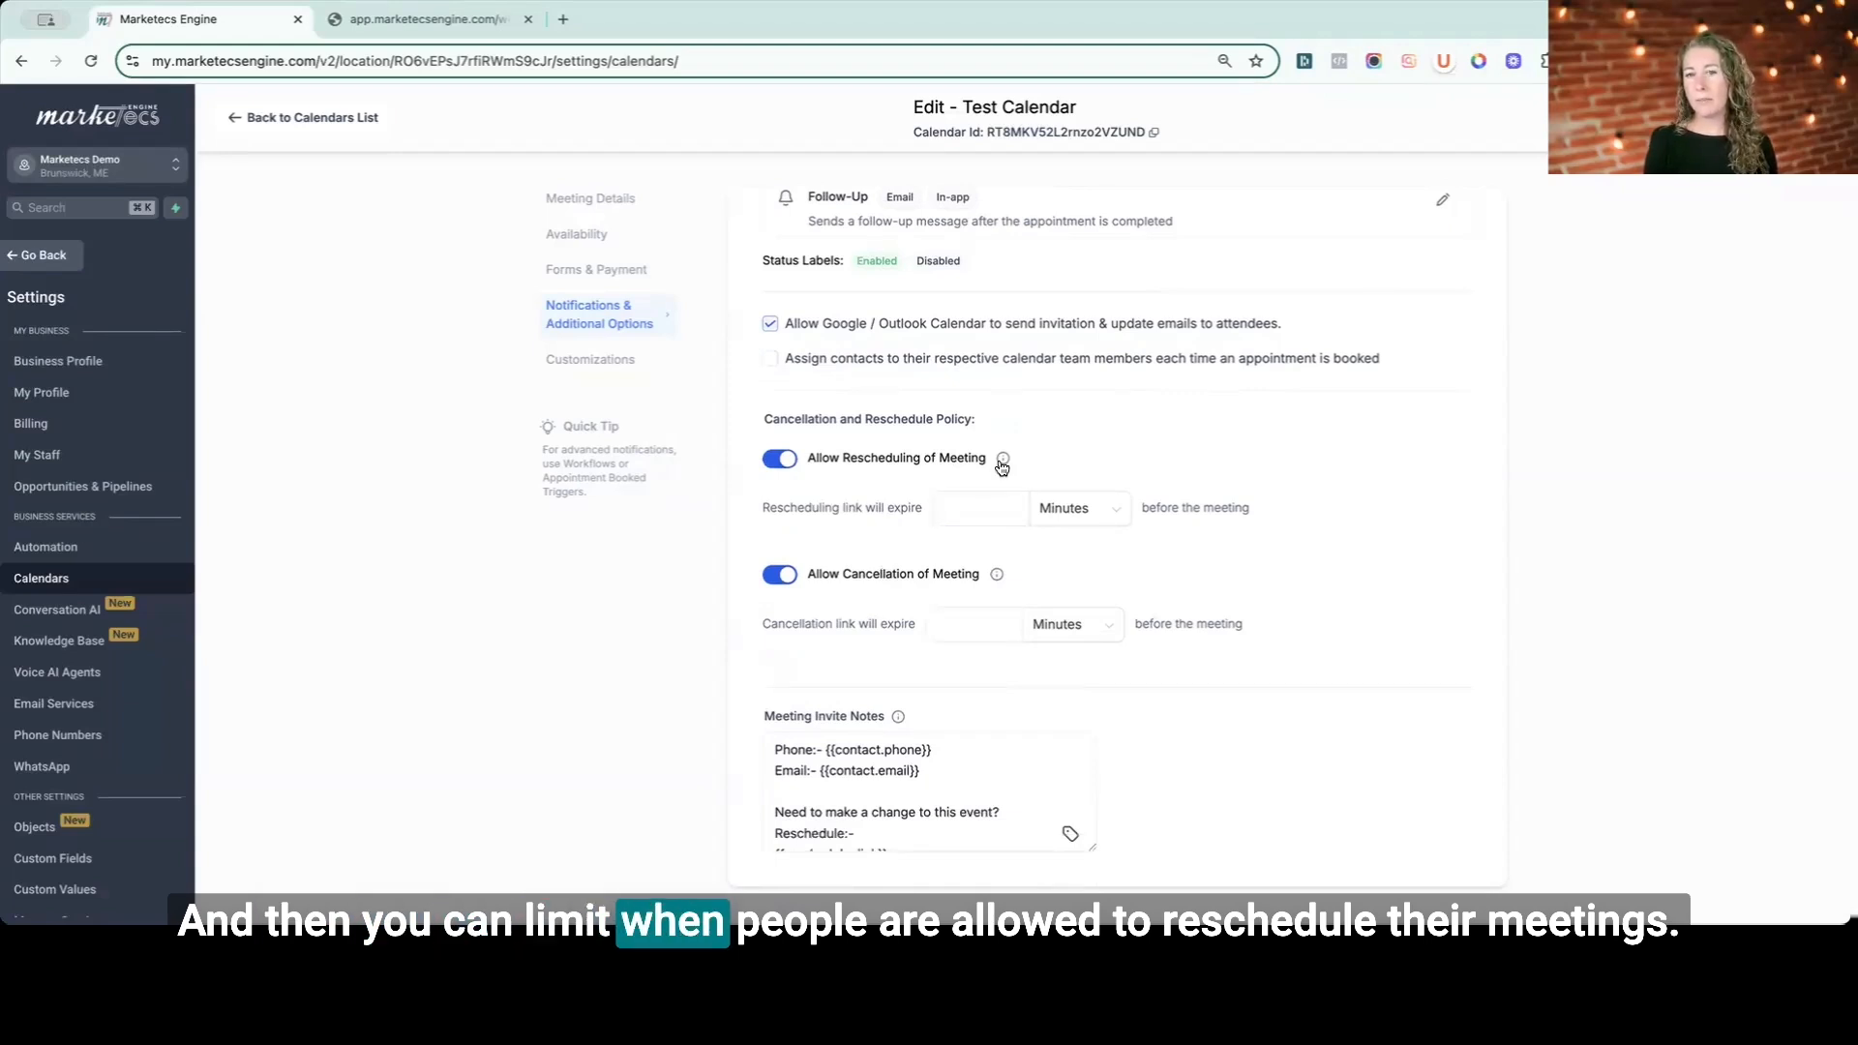
pyautogui.moveTo(1003, 468)
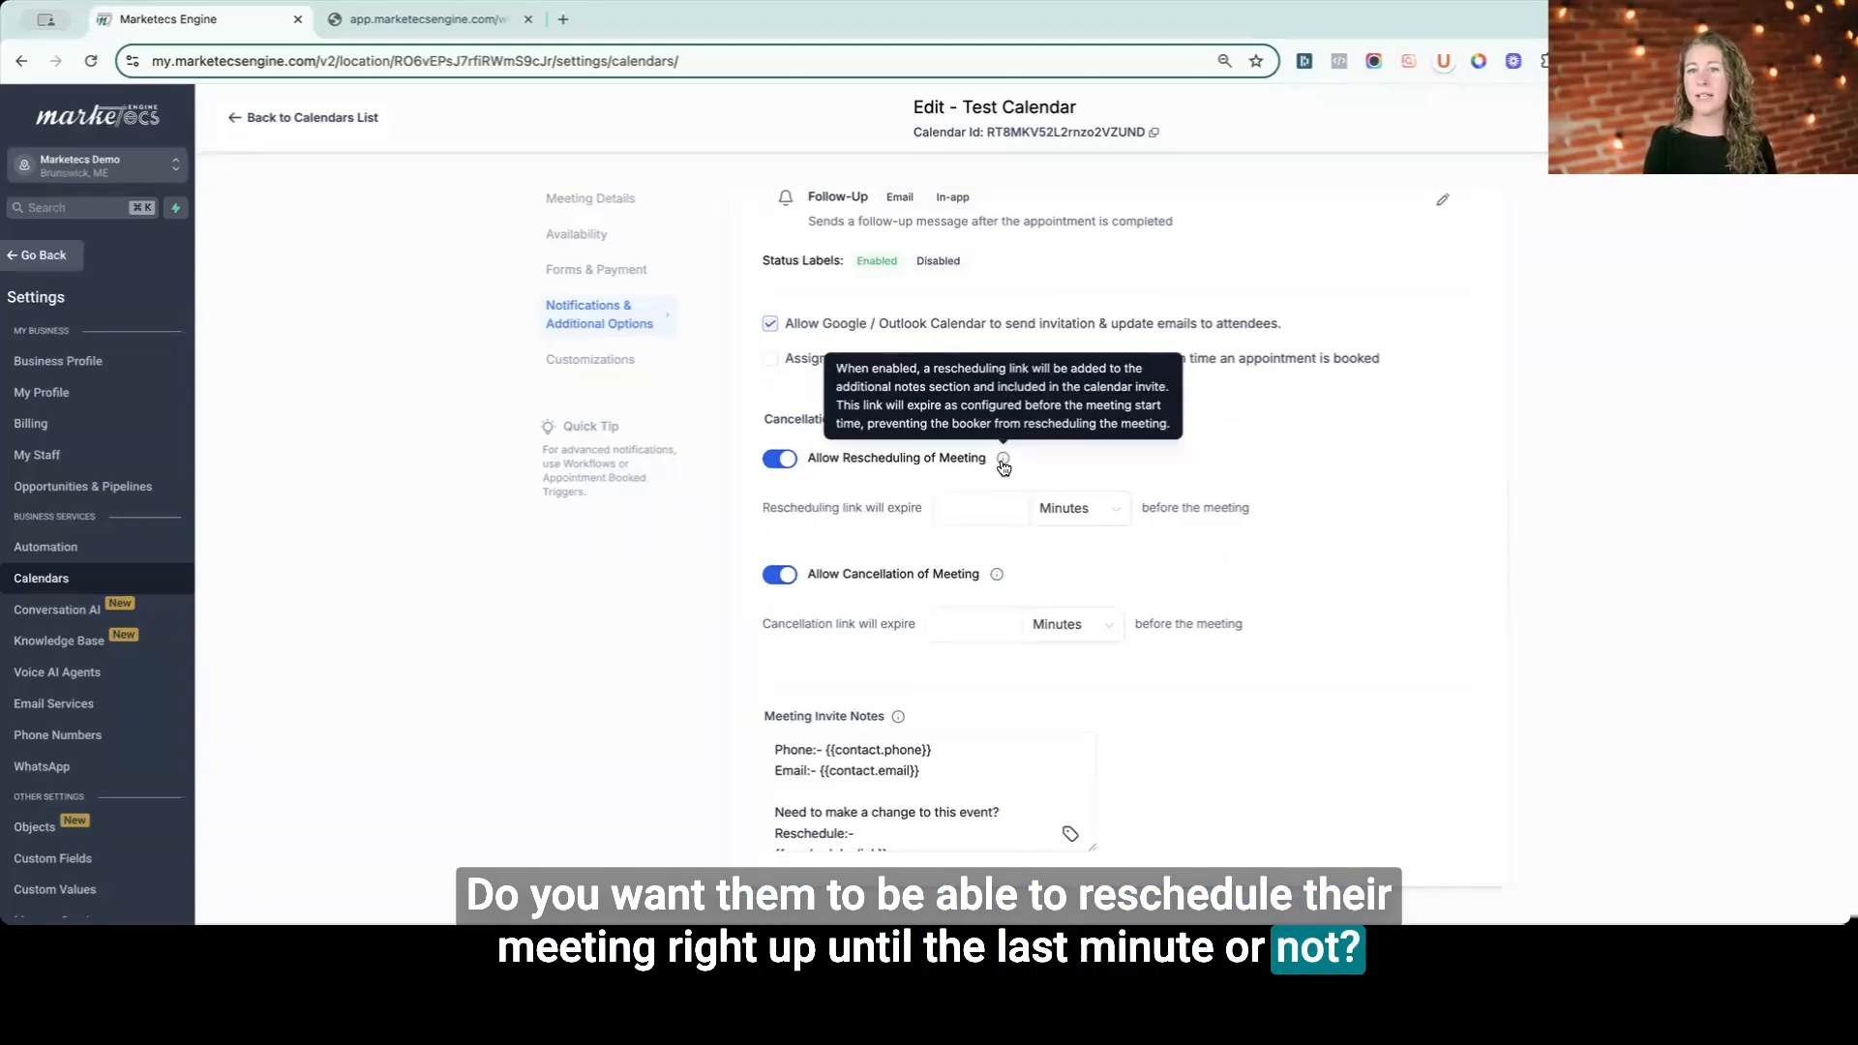
# - Examine the rescheduling and cancellation link-expiry fields and the Meeting Invite Notes info tooltip
pyautogui.click(968, 502)
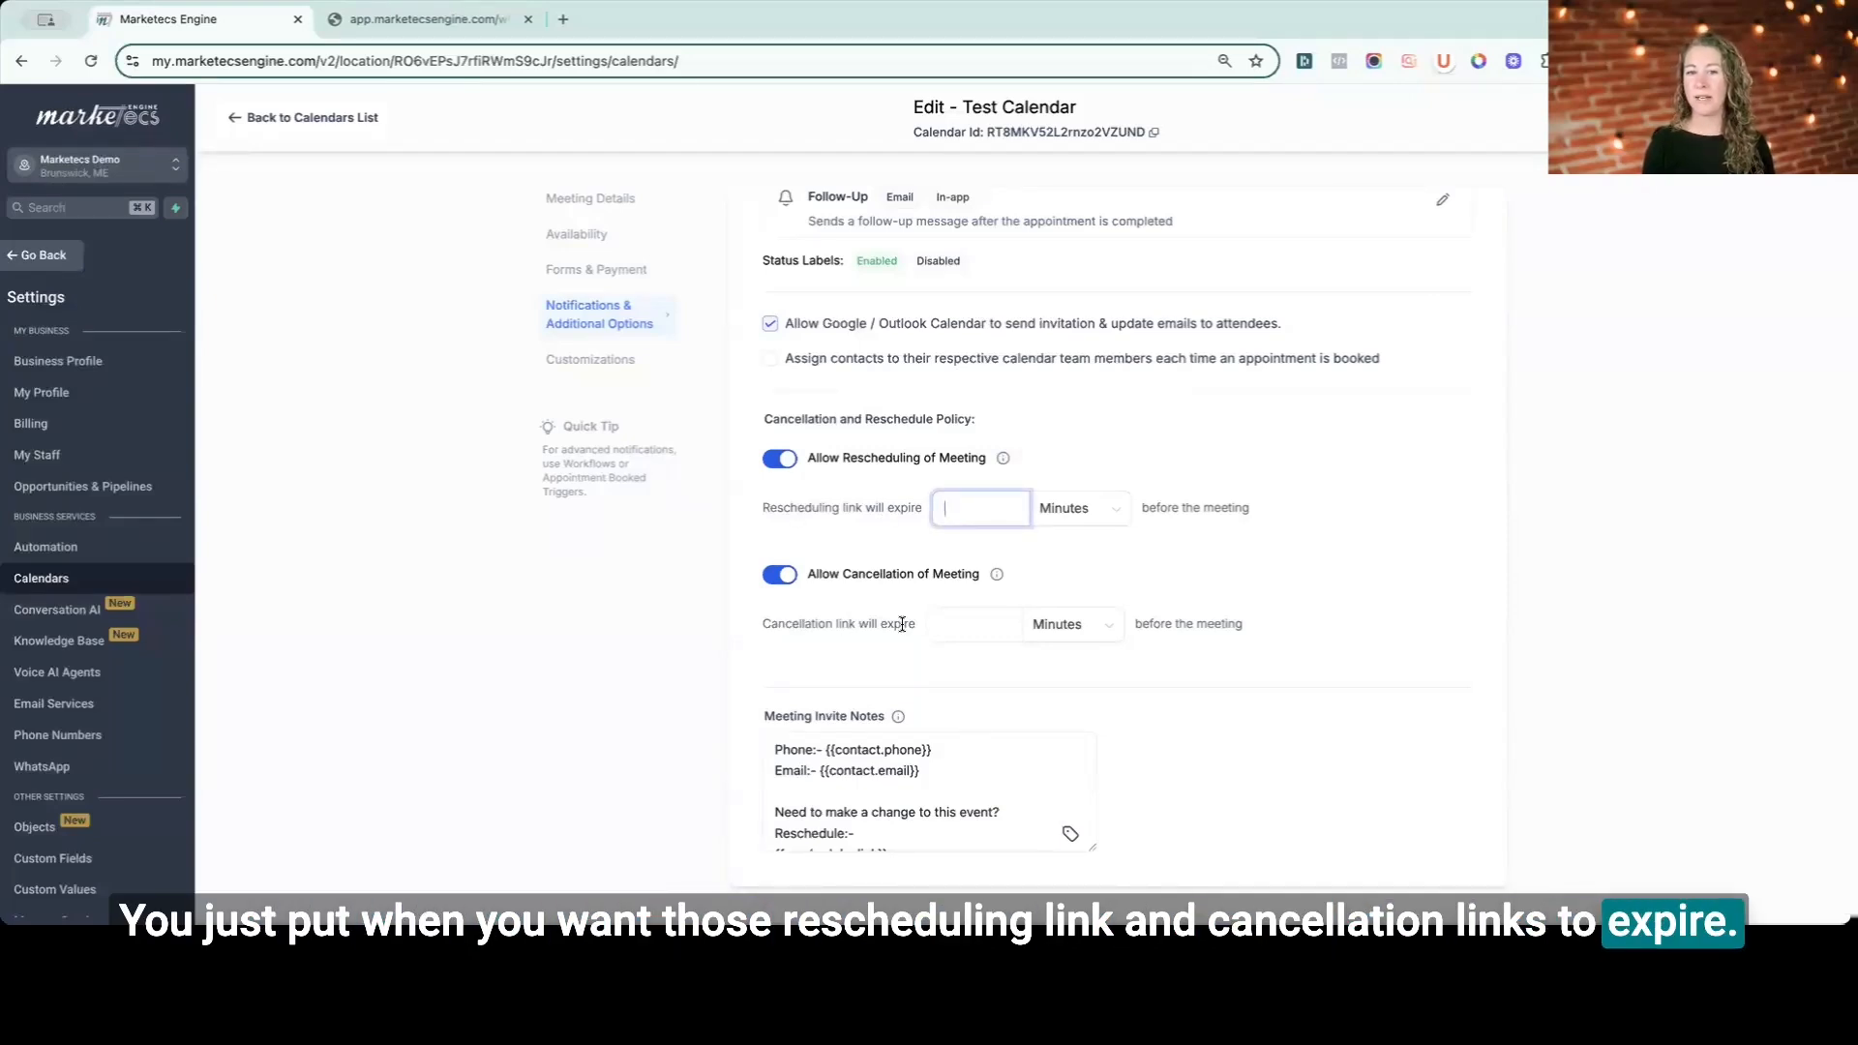
pyautogui.scroll(-2, 968, 774)
pyautogui.scroll(2, 944, 775)
pyautogui.scroll(-2, 938, 774)
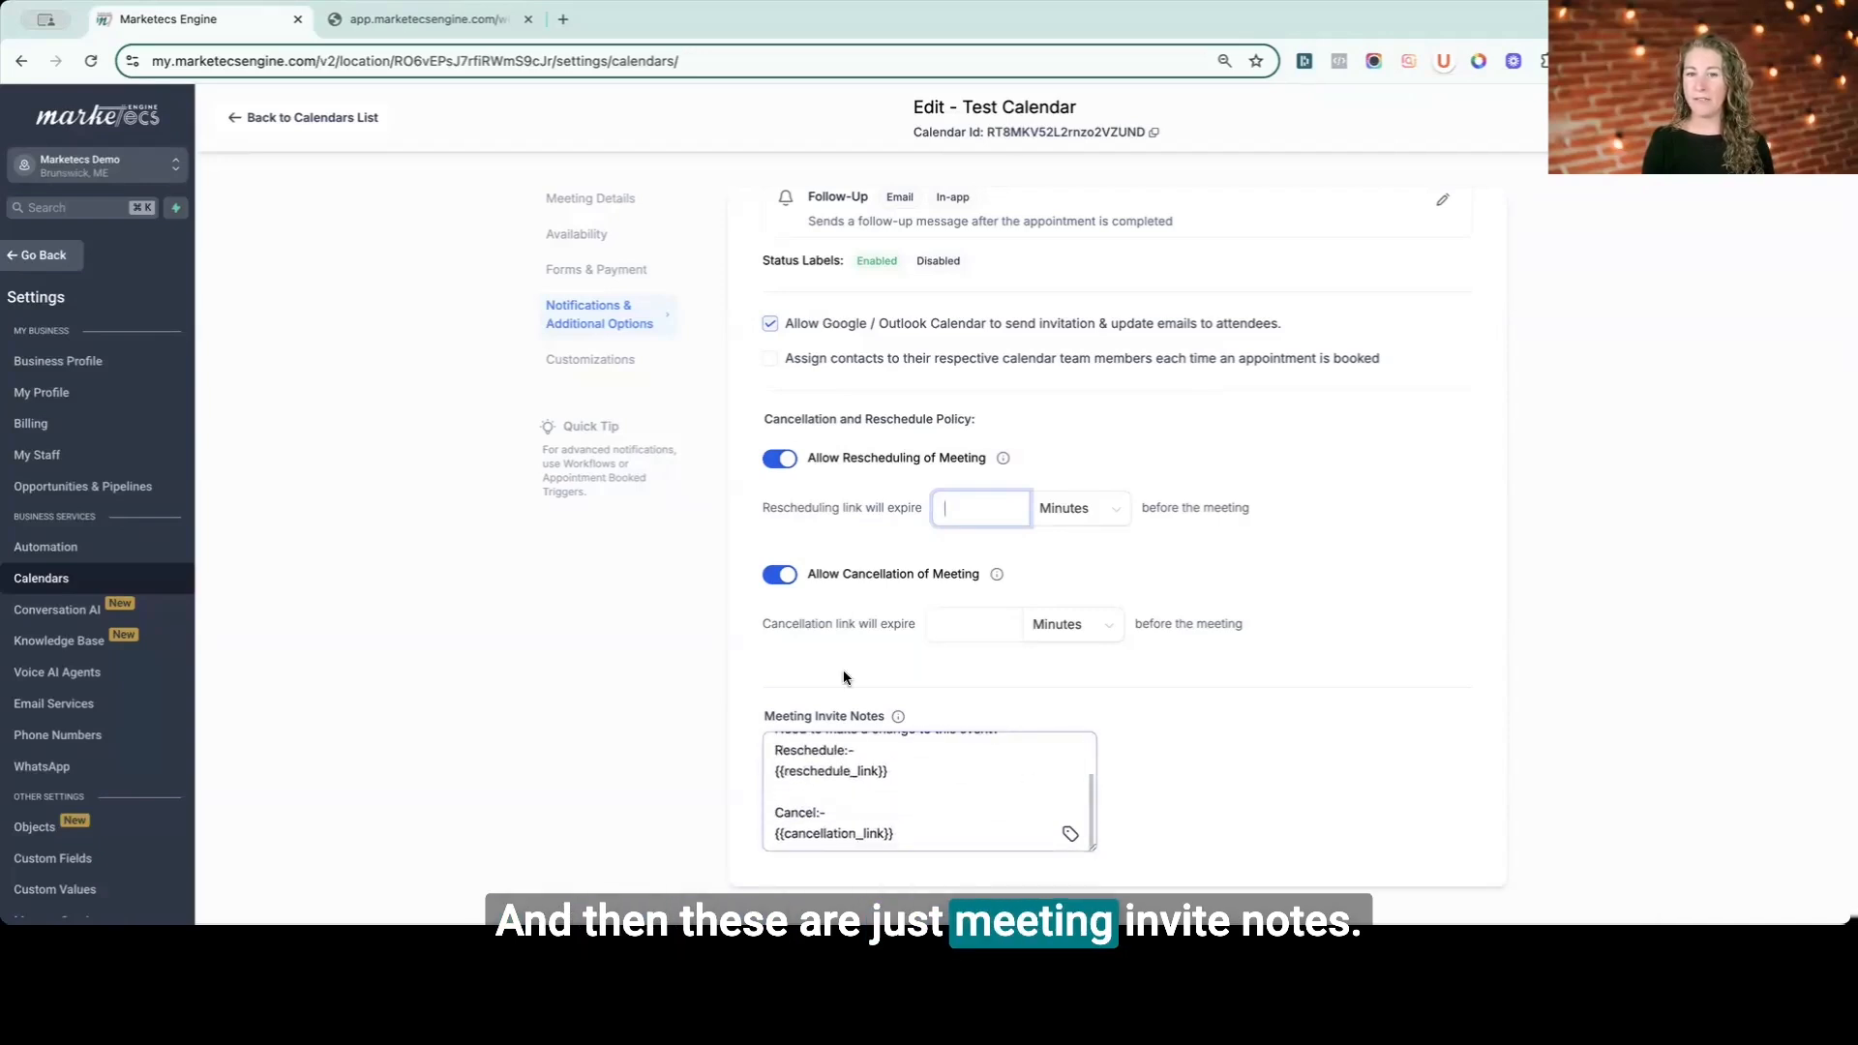
pyautogui.moveTo(896, 719)
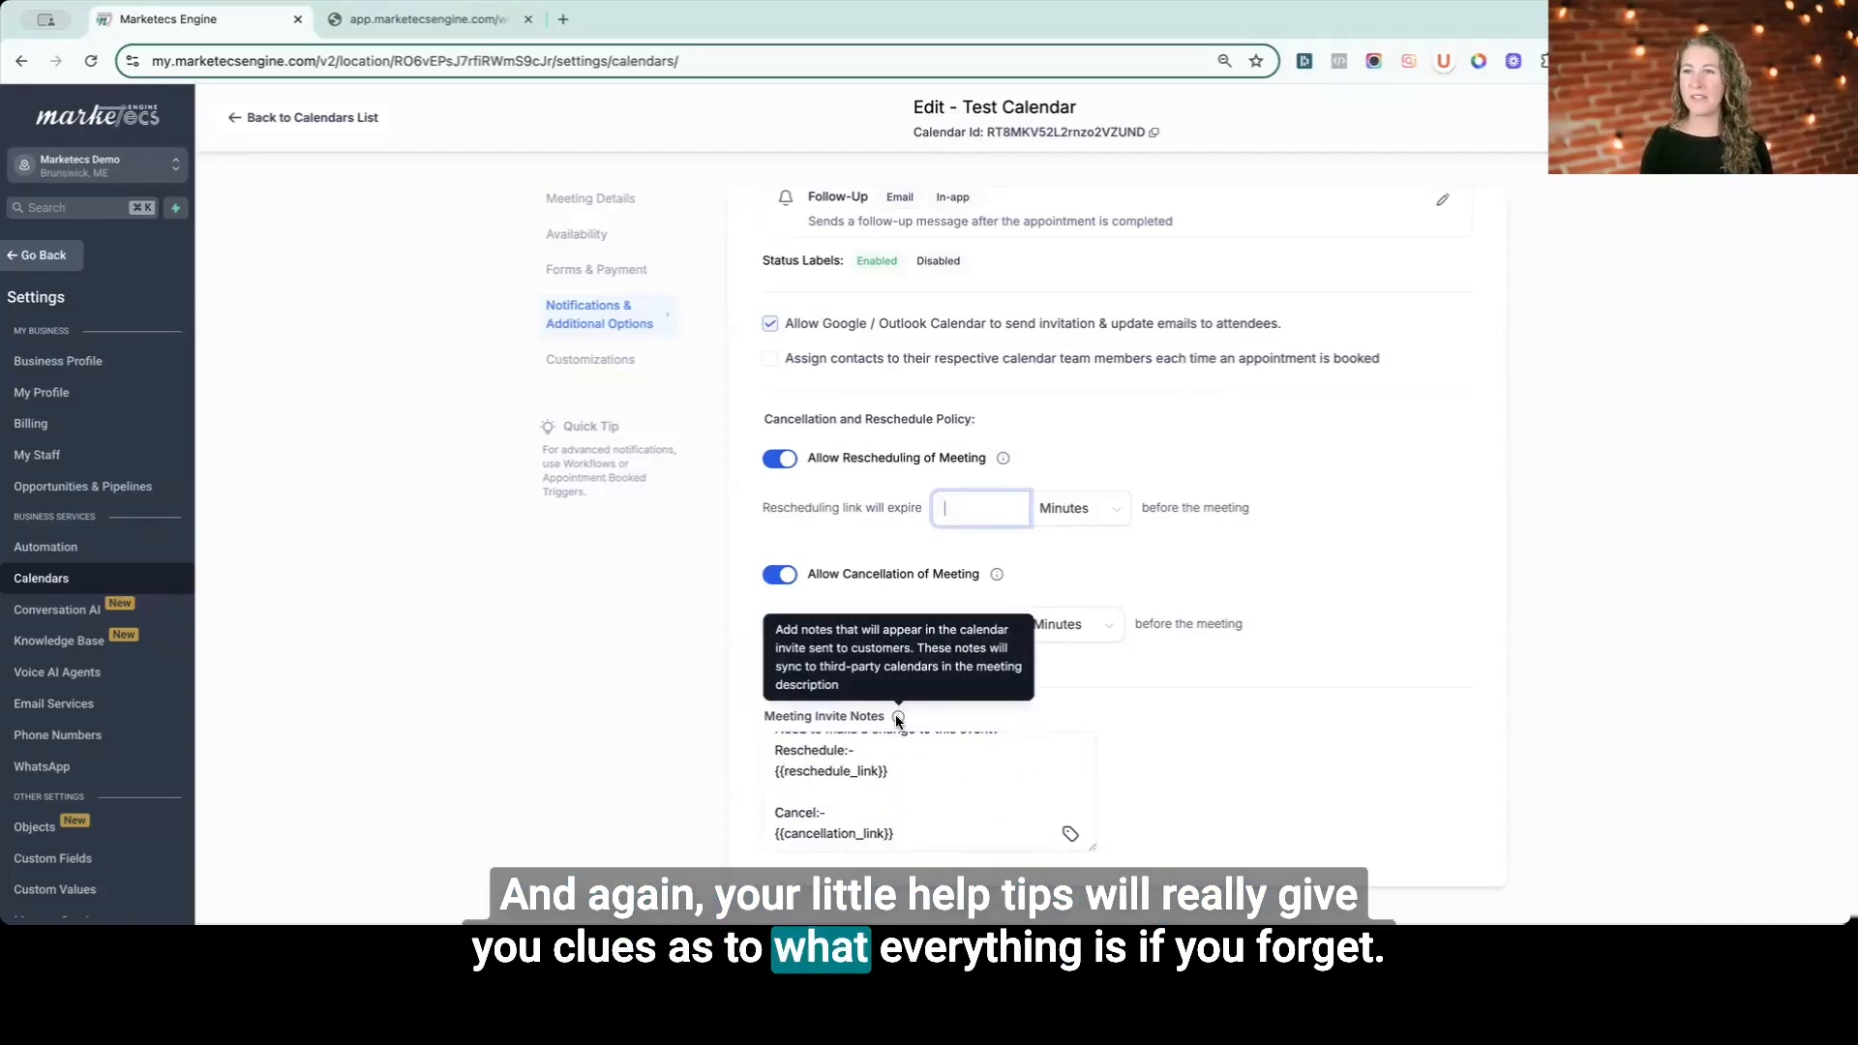
# - Open the Customizations section and set the widget's primary color to #424548FF
pyautogui.click(1795, 117)
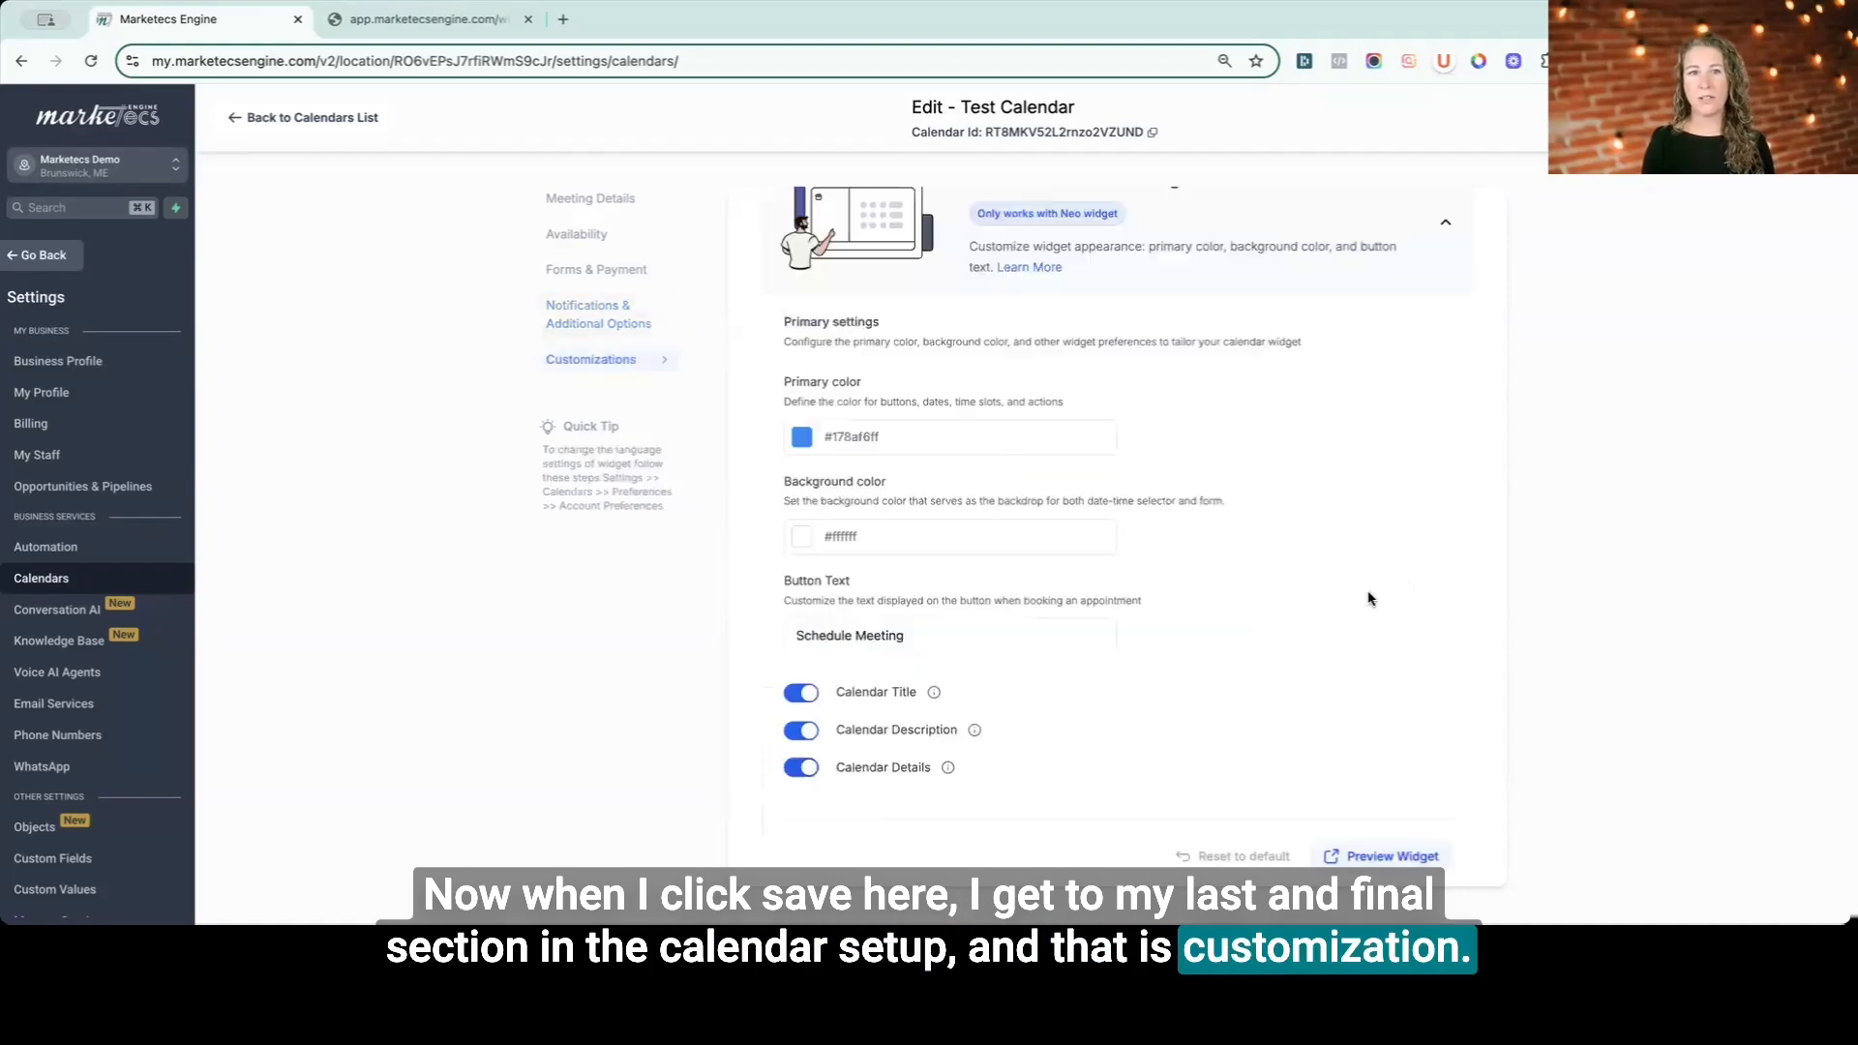
pyautogui.click(802, 444)
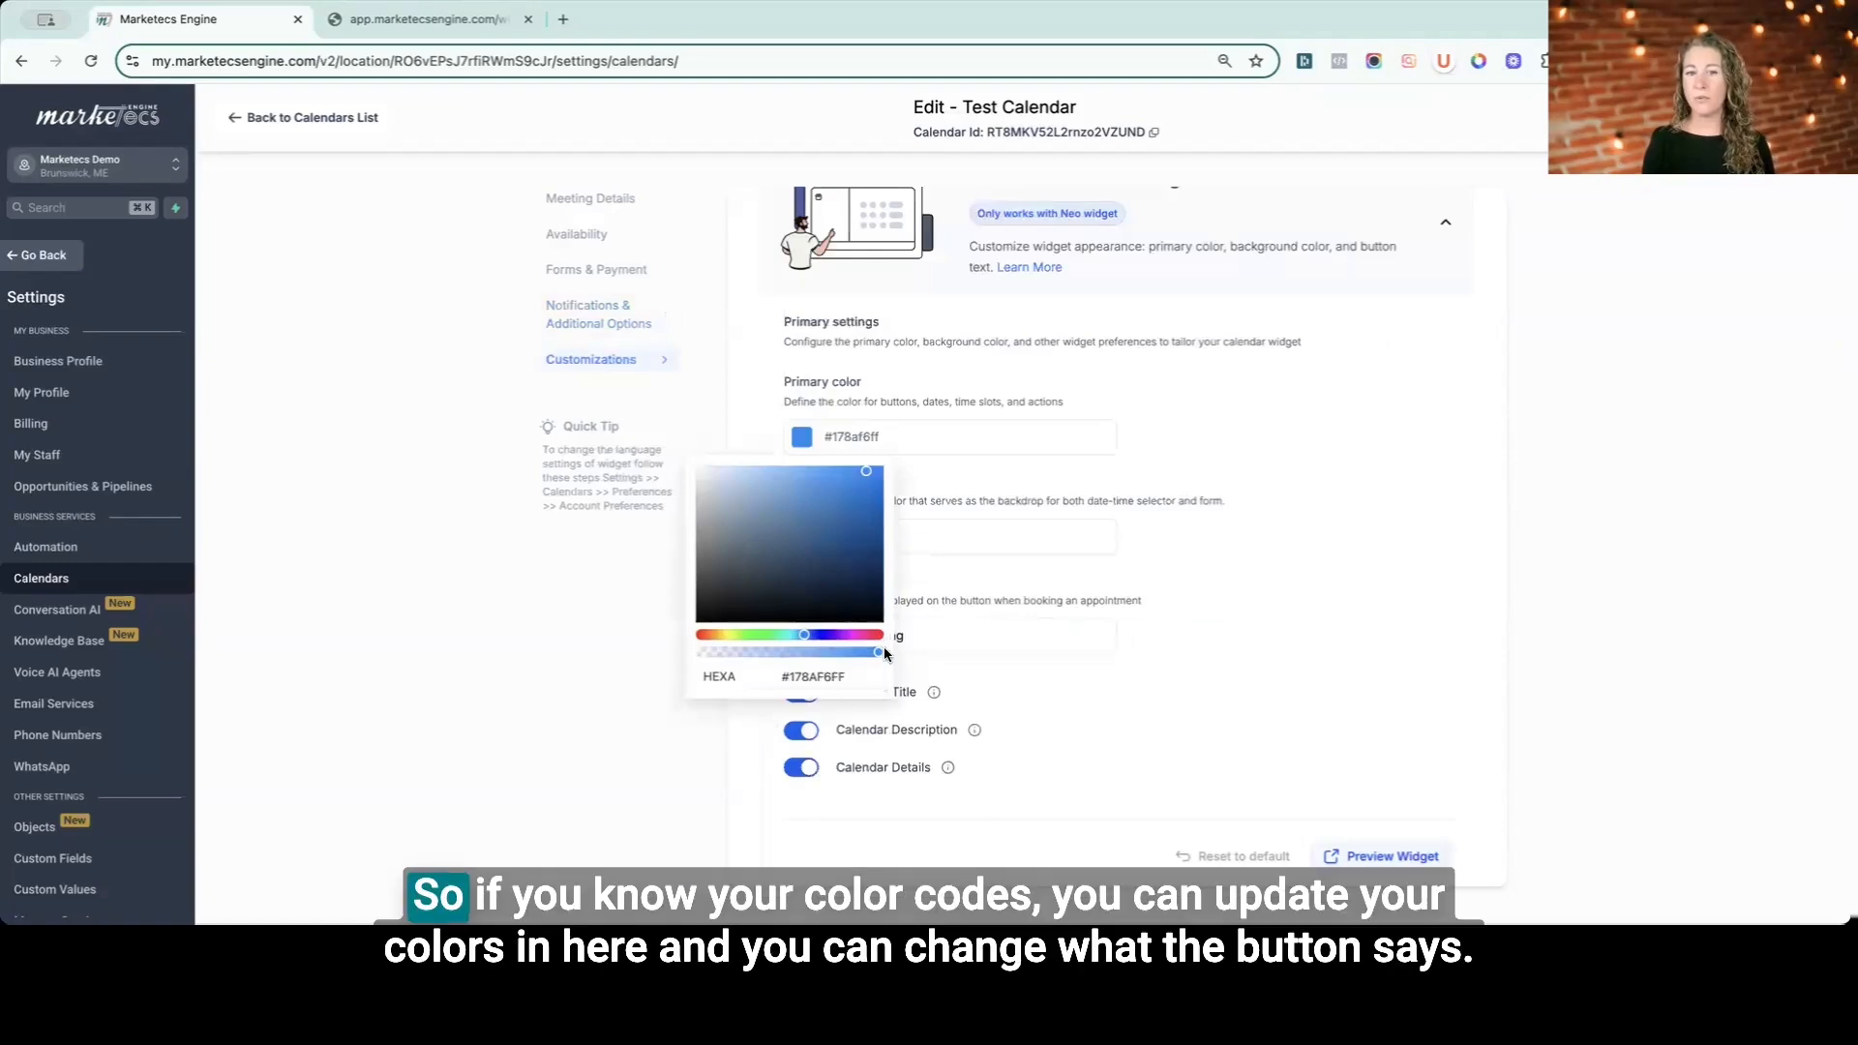
pyautogui.click(713, 577)
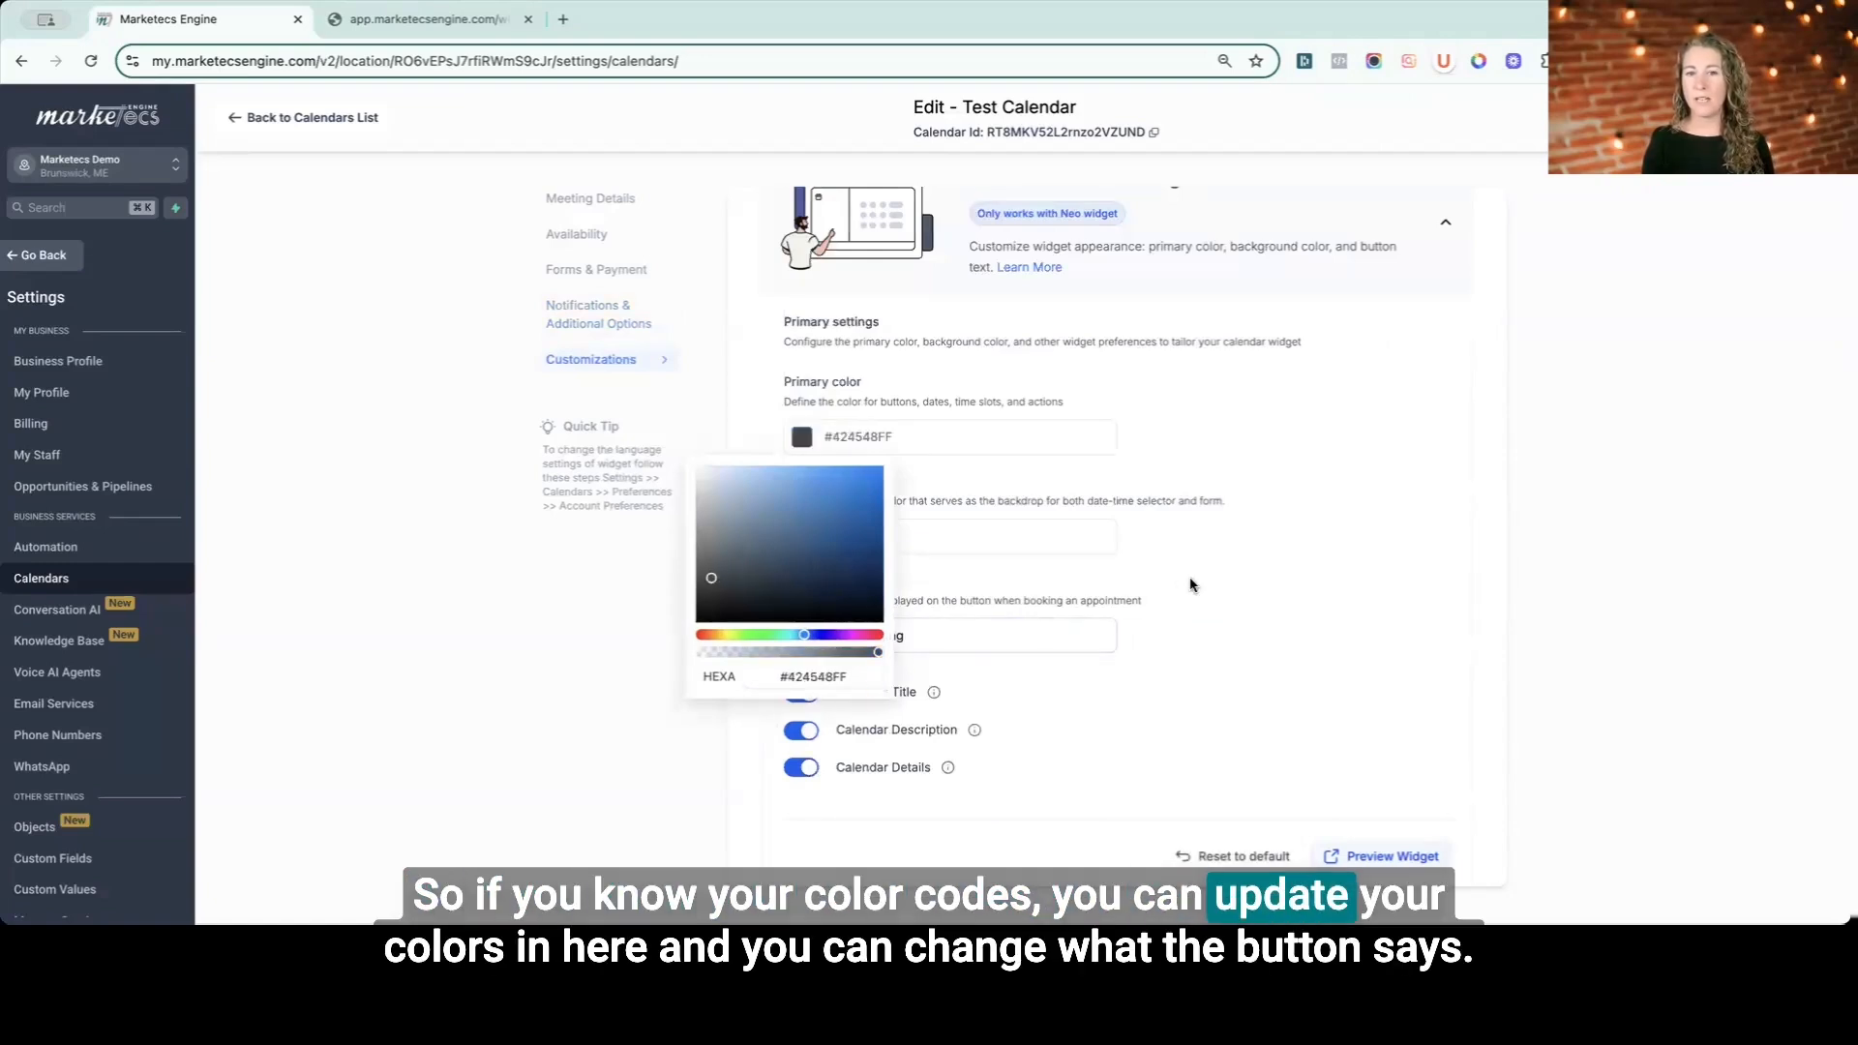
# - Change the widget's button text to Book Now
pyautogui.click(791, 638)
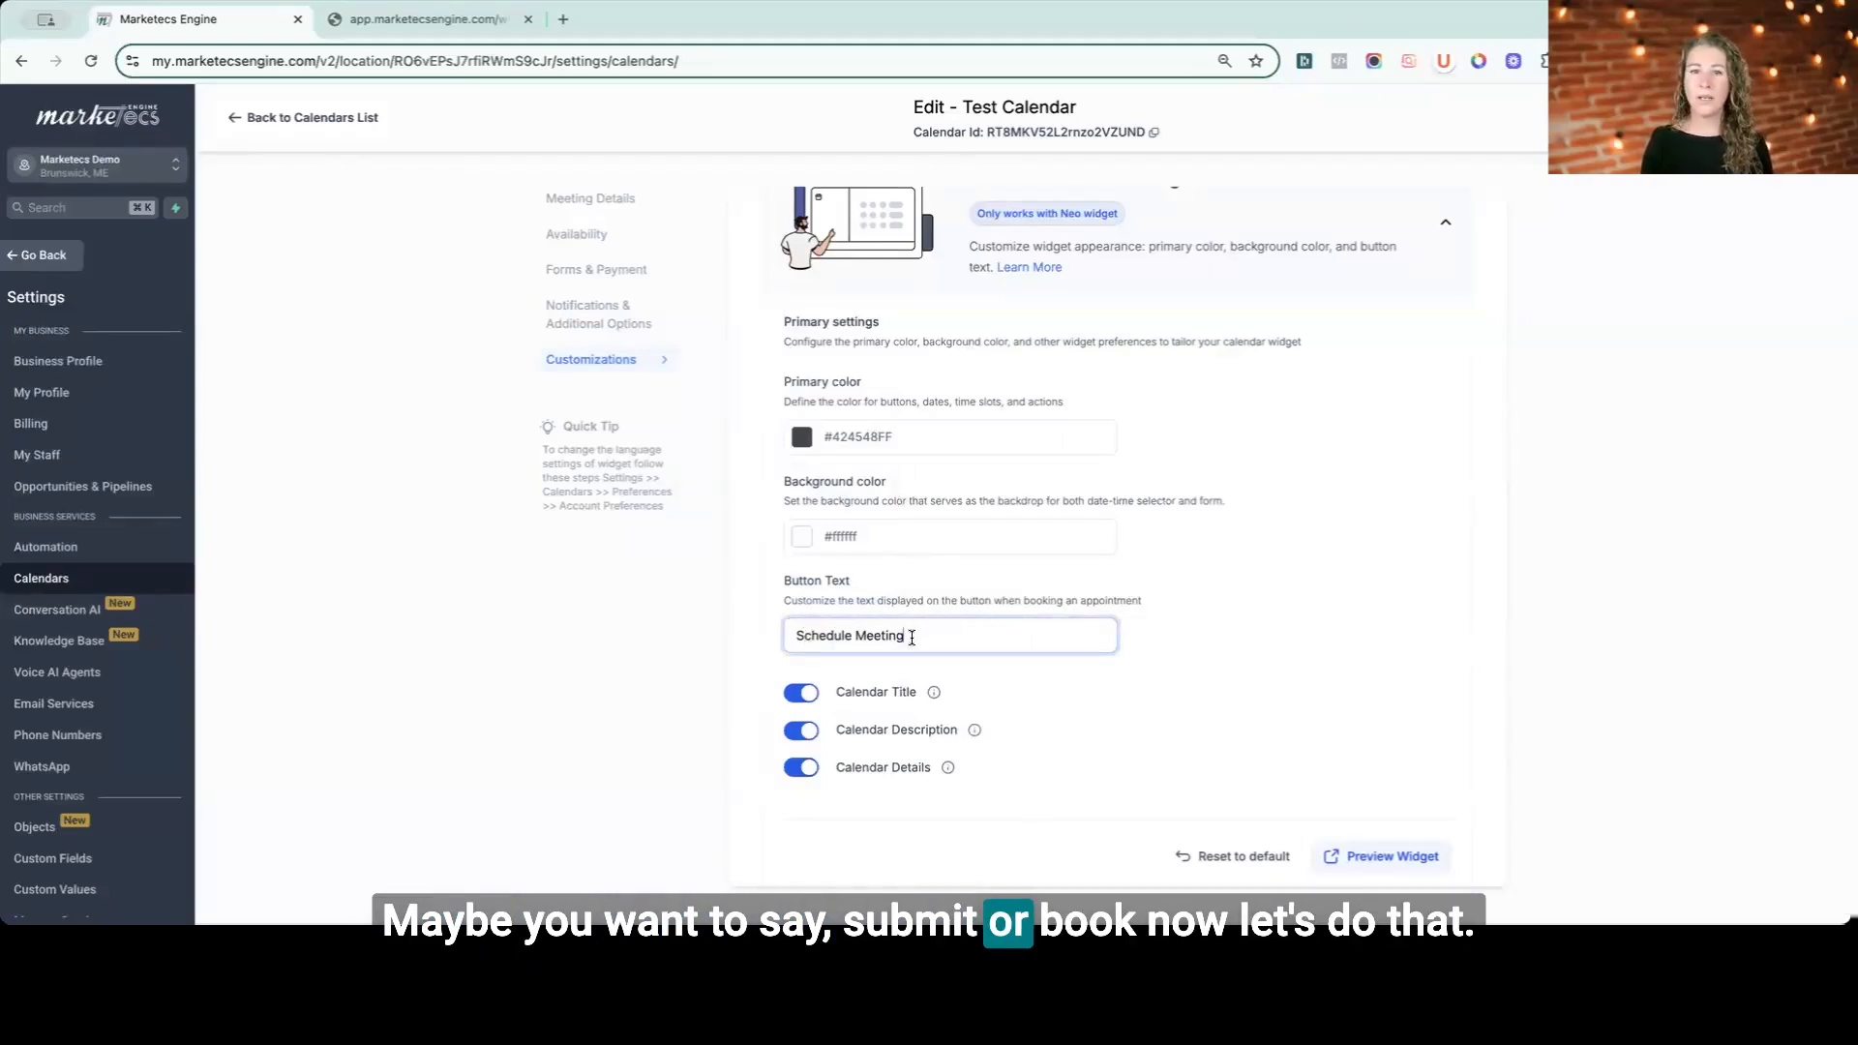
pyautogui.moveTo(912, 636); pyautogui.dragTo(759, 643)
pyautogui.write('Bo')
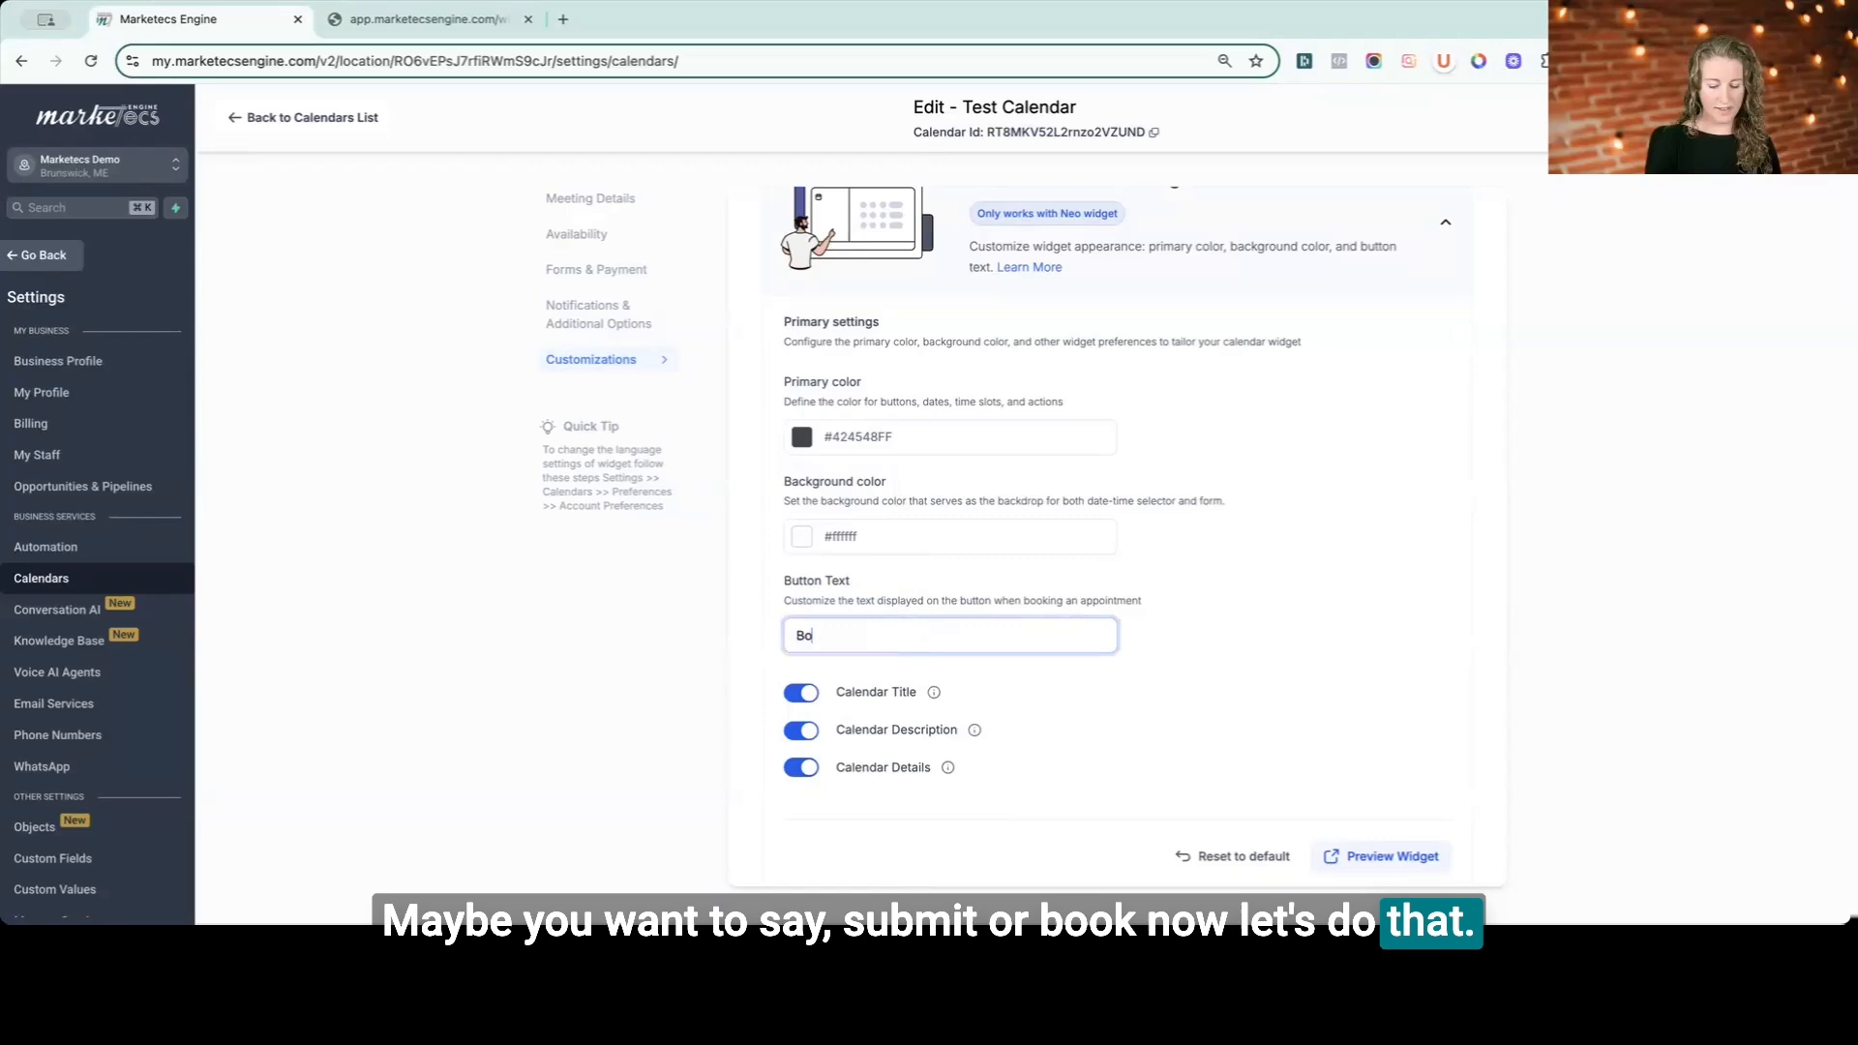
# - Review the Calendar Title and Calendar Details toggle tooltips and the calendar cover image upload area
pyautogui.moveTo(936, 700)
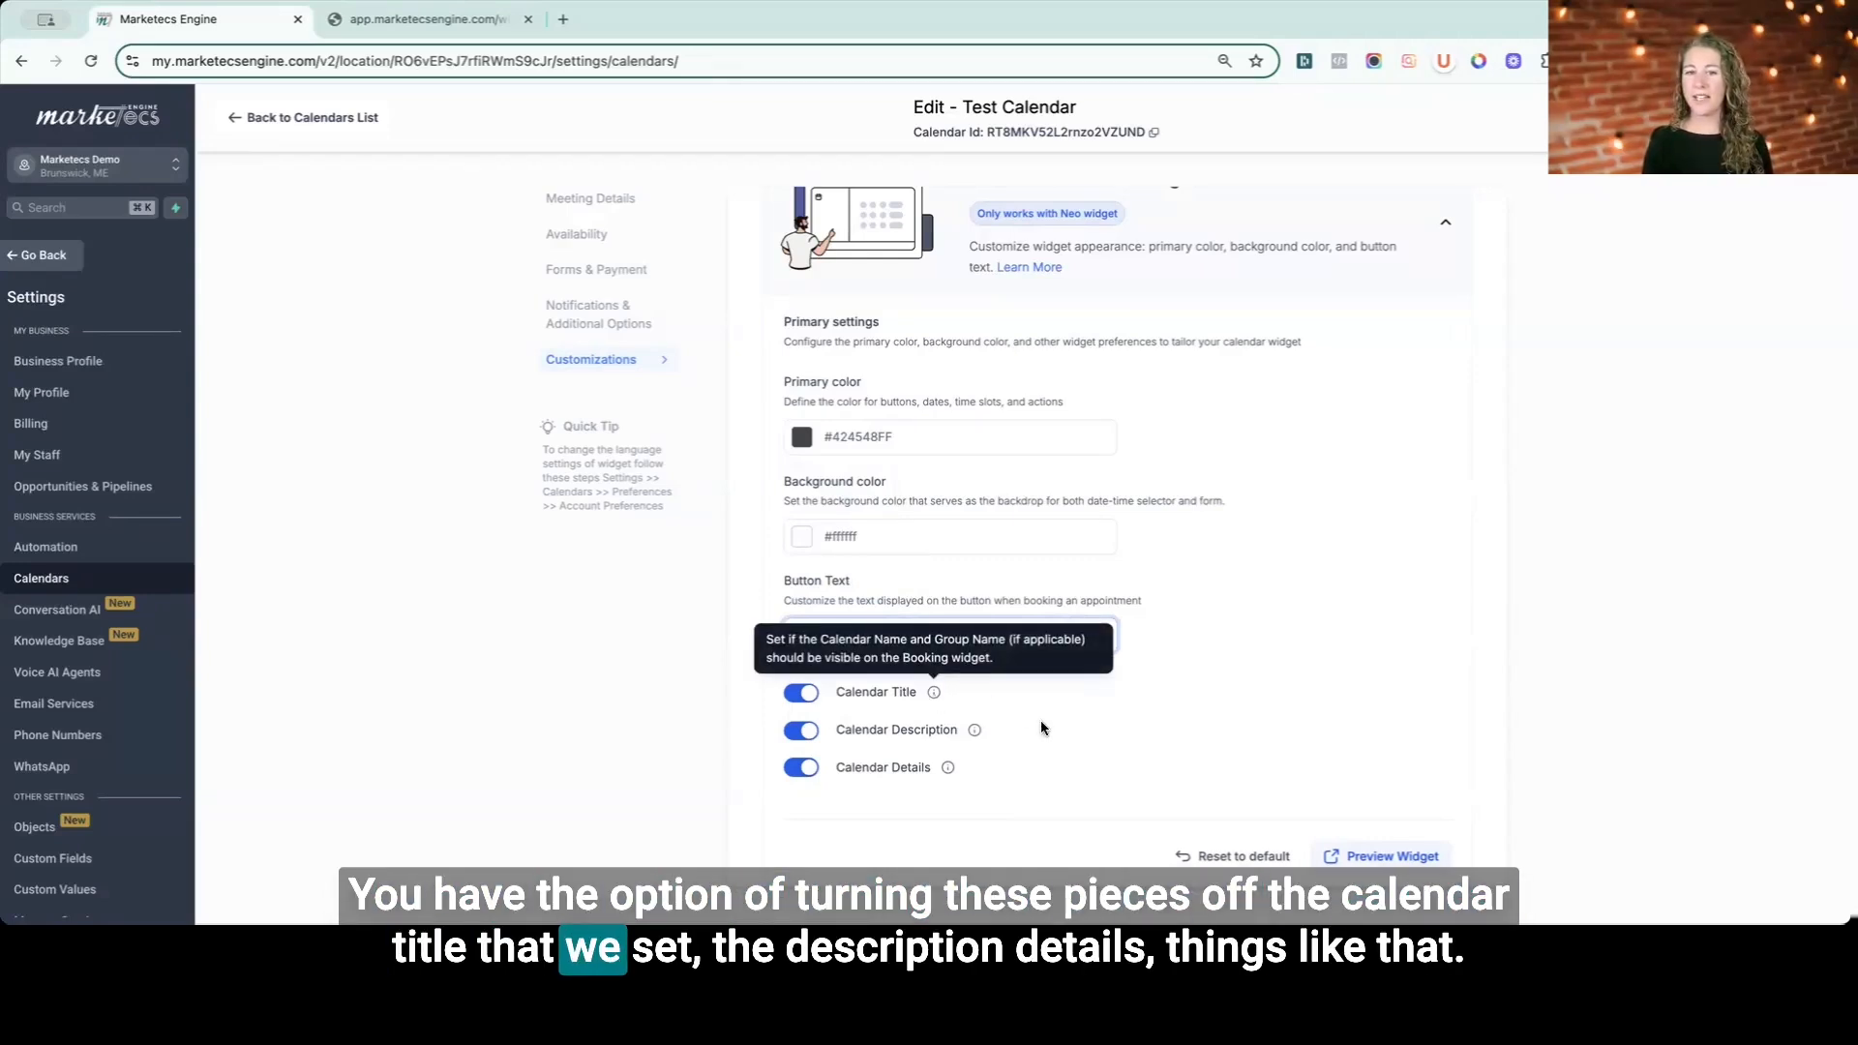
pyautogui.moveTo(948, 770)
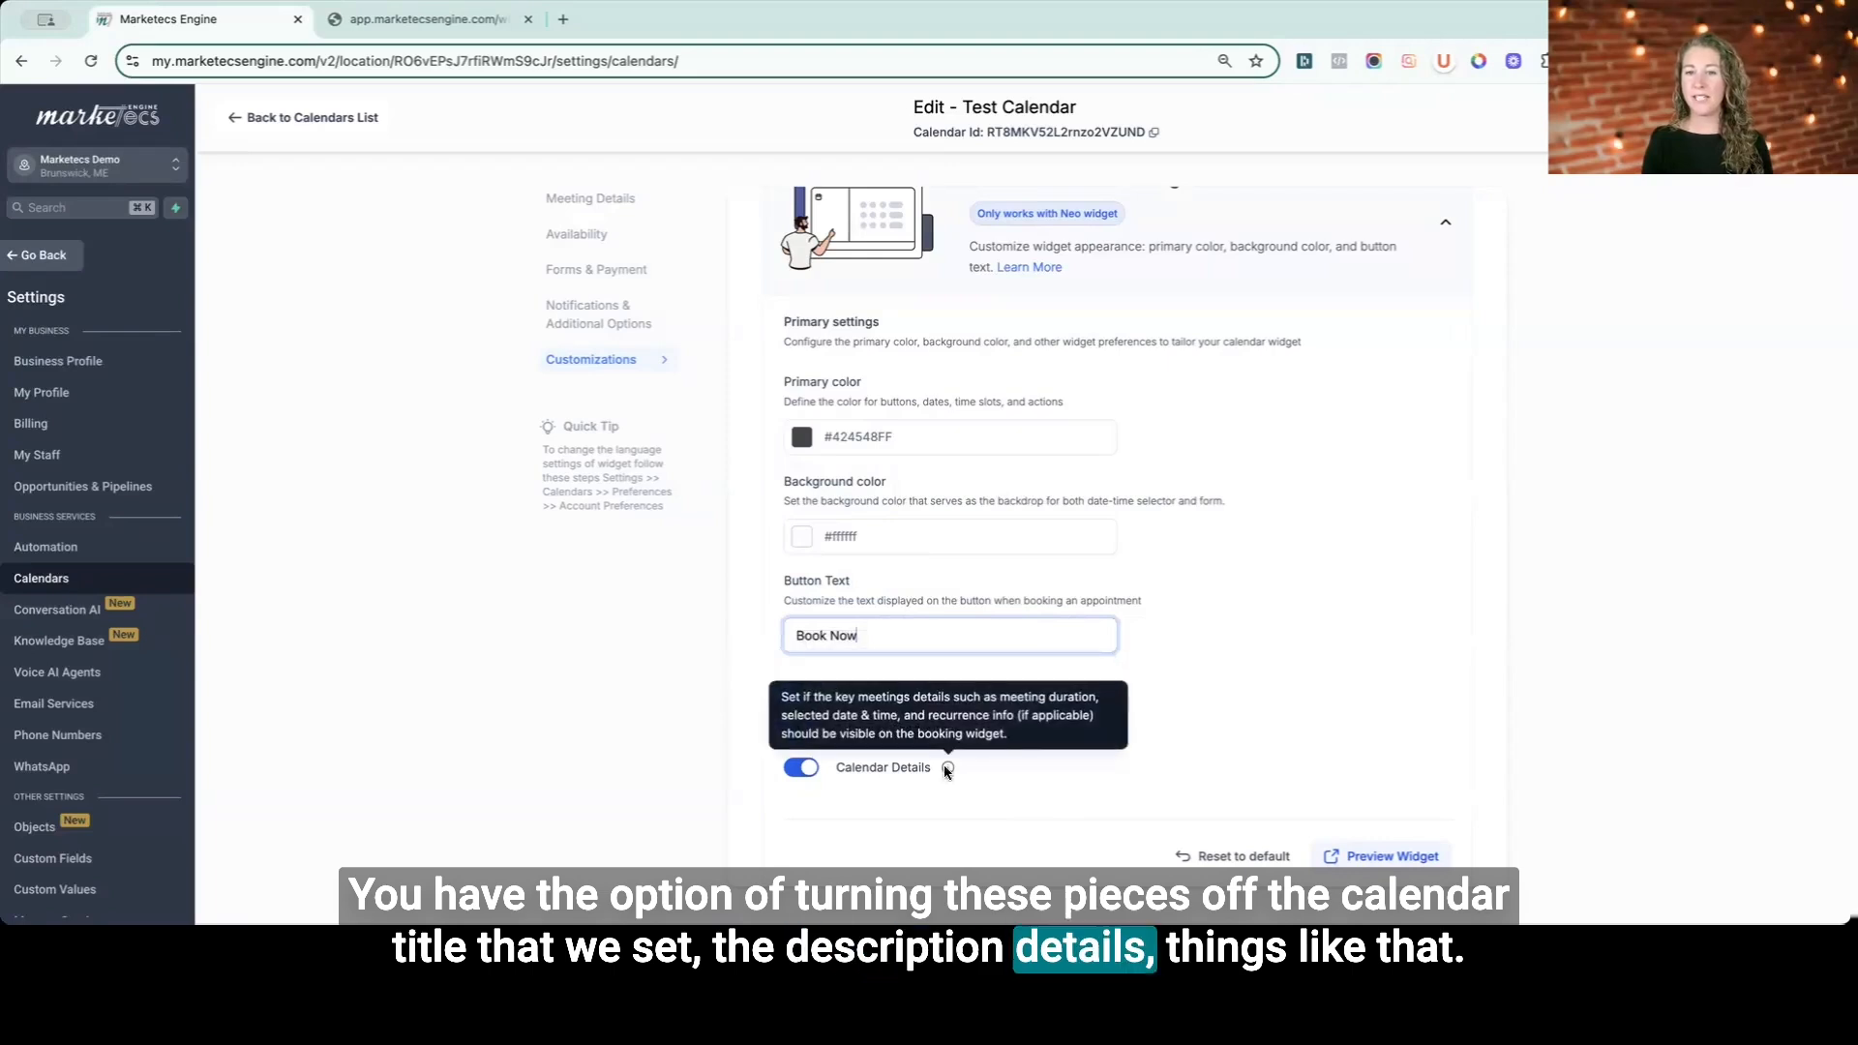
pyautogui.scroll(3, 1348, 600)
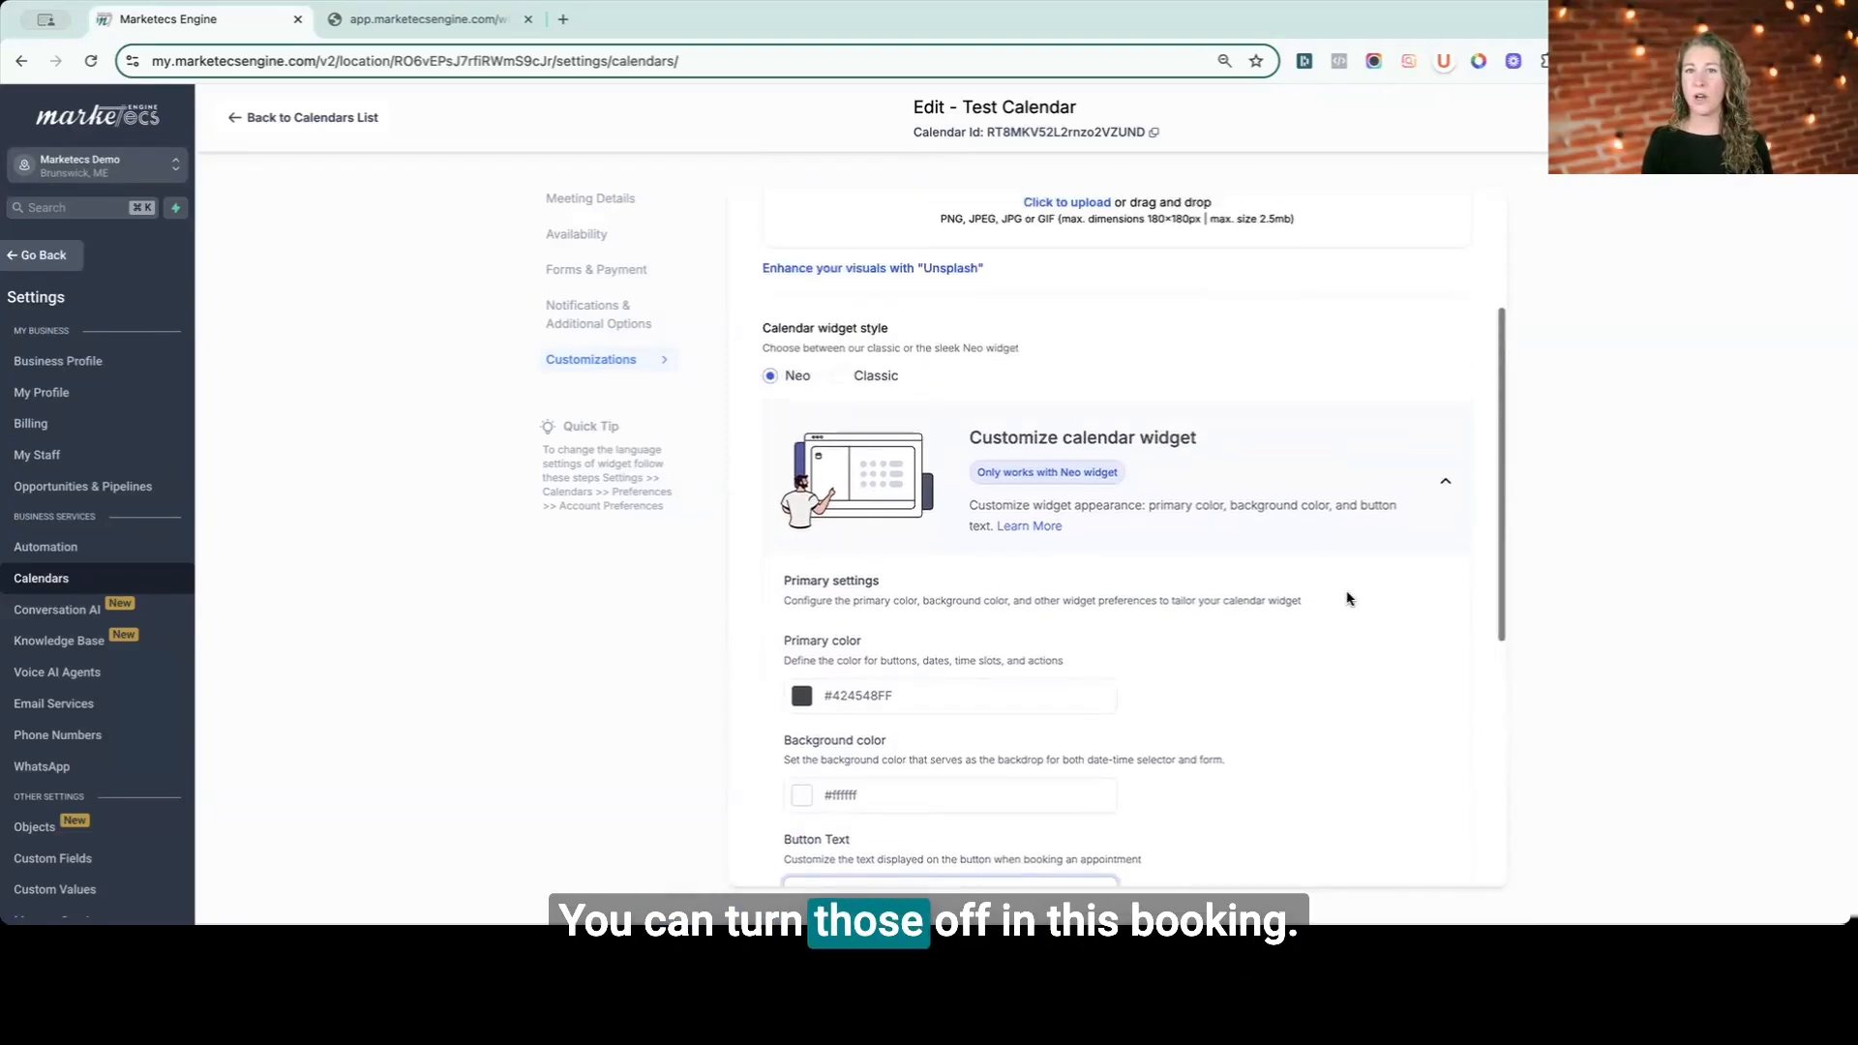
pyautogui.scroll(3, 1348, 600)
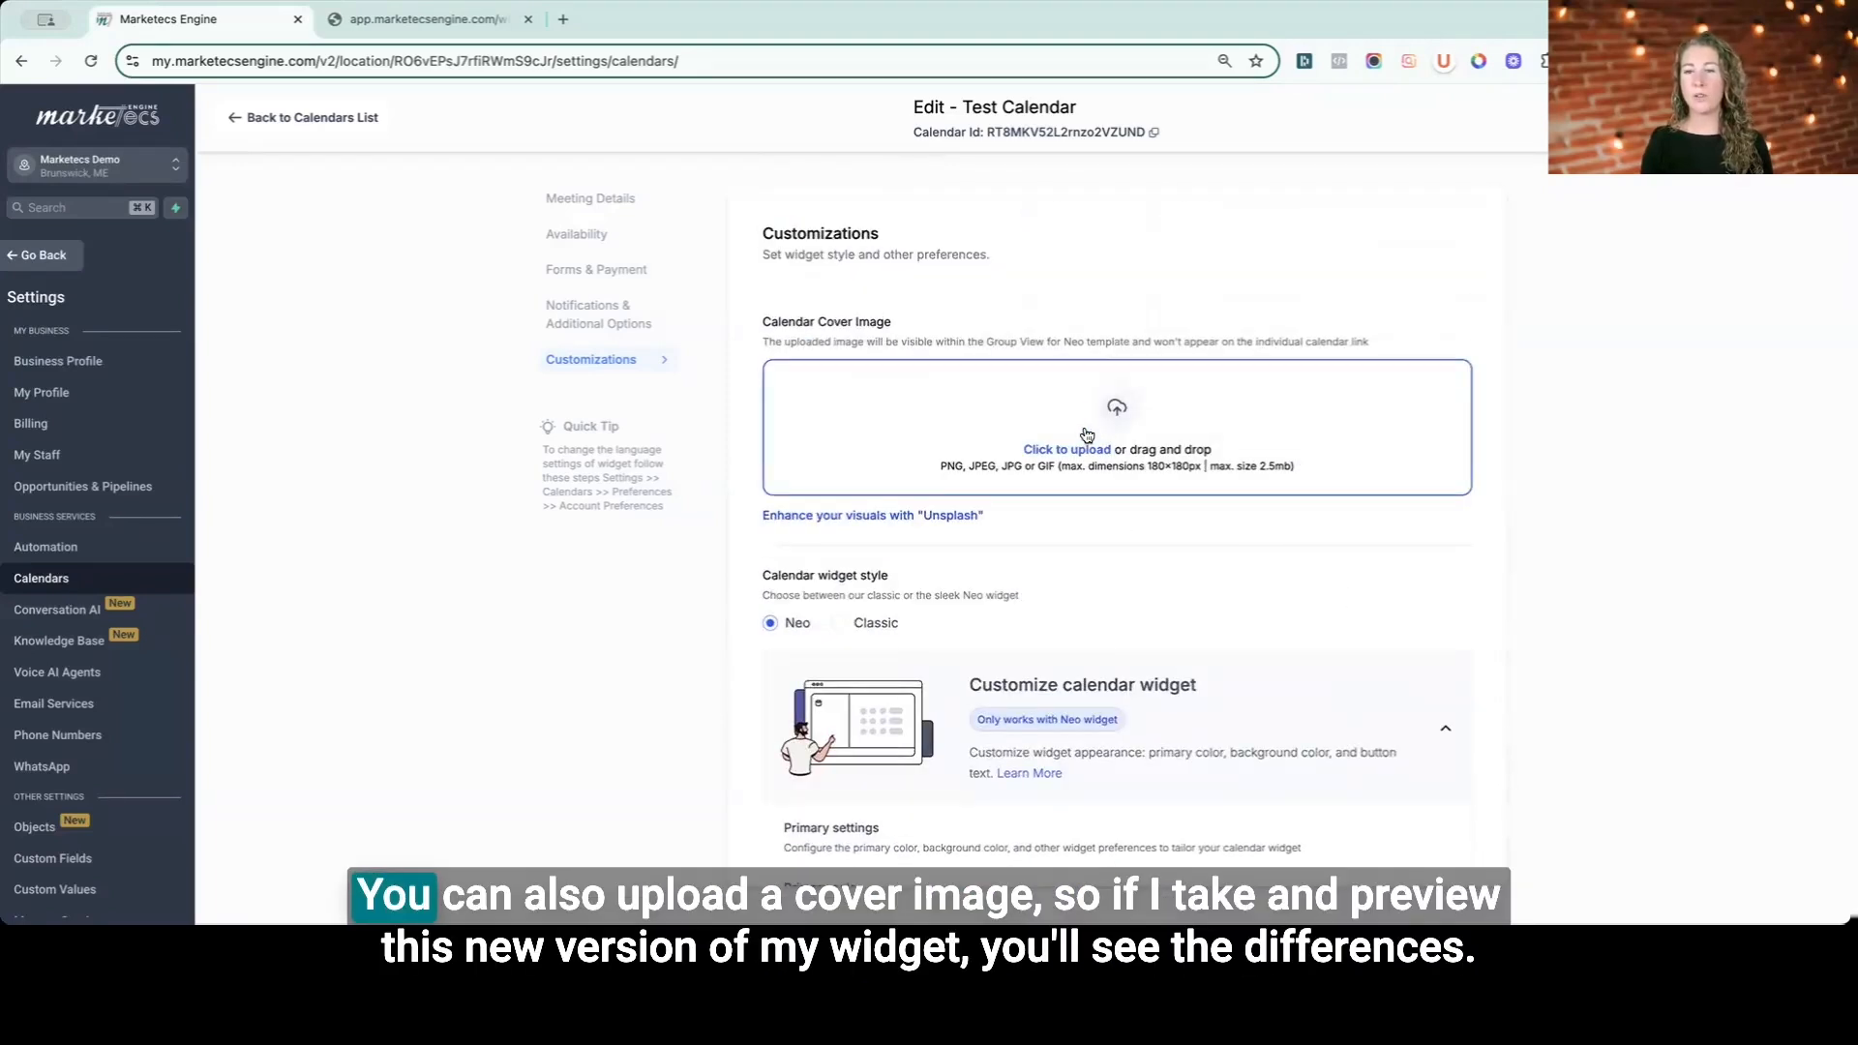
pyautogui.scroll(-8, 1153, 432)
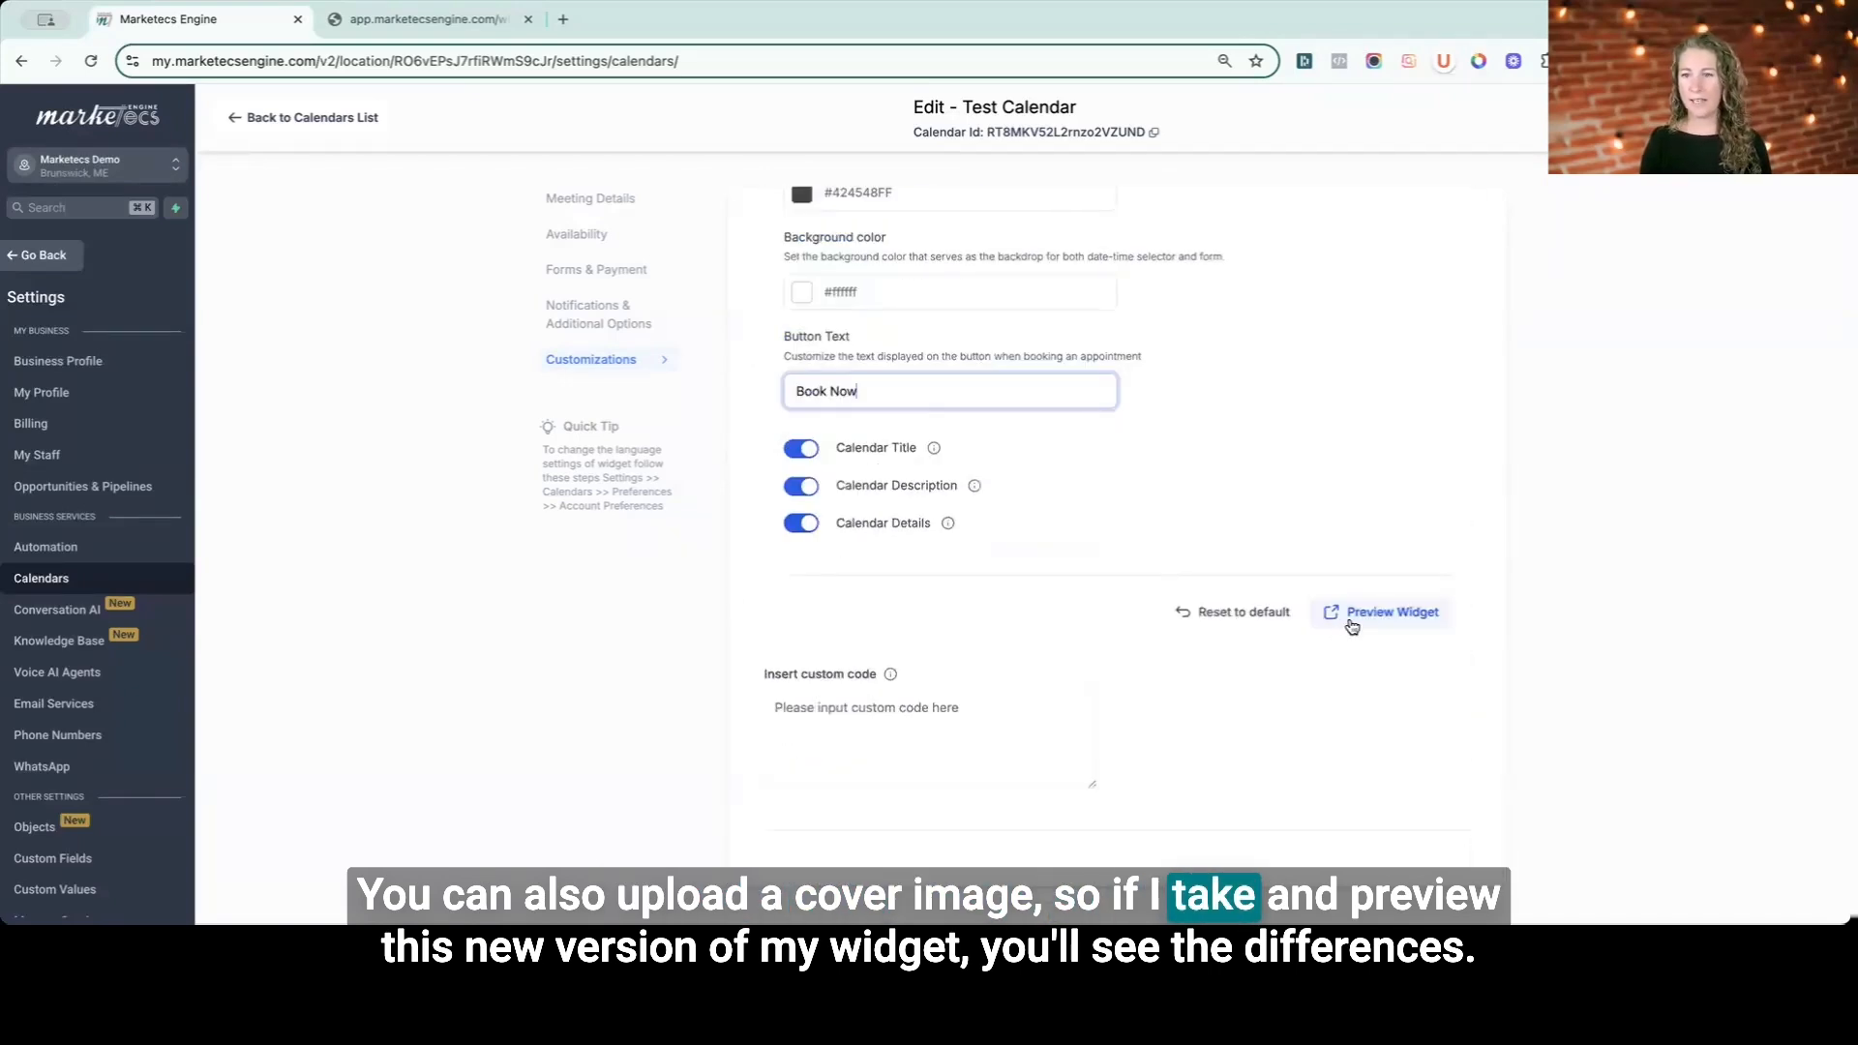
# - Preview the customized widget and compare it with the earlier booking page tab
pyautogui.click(1372, 620)
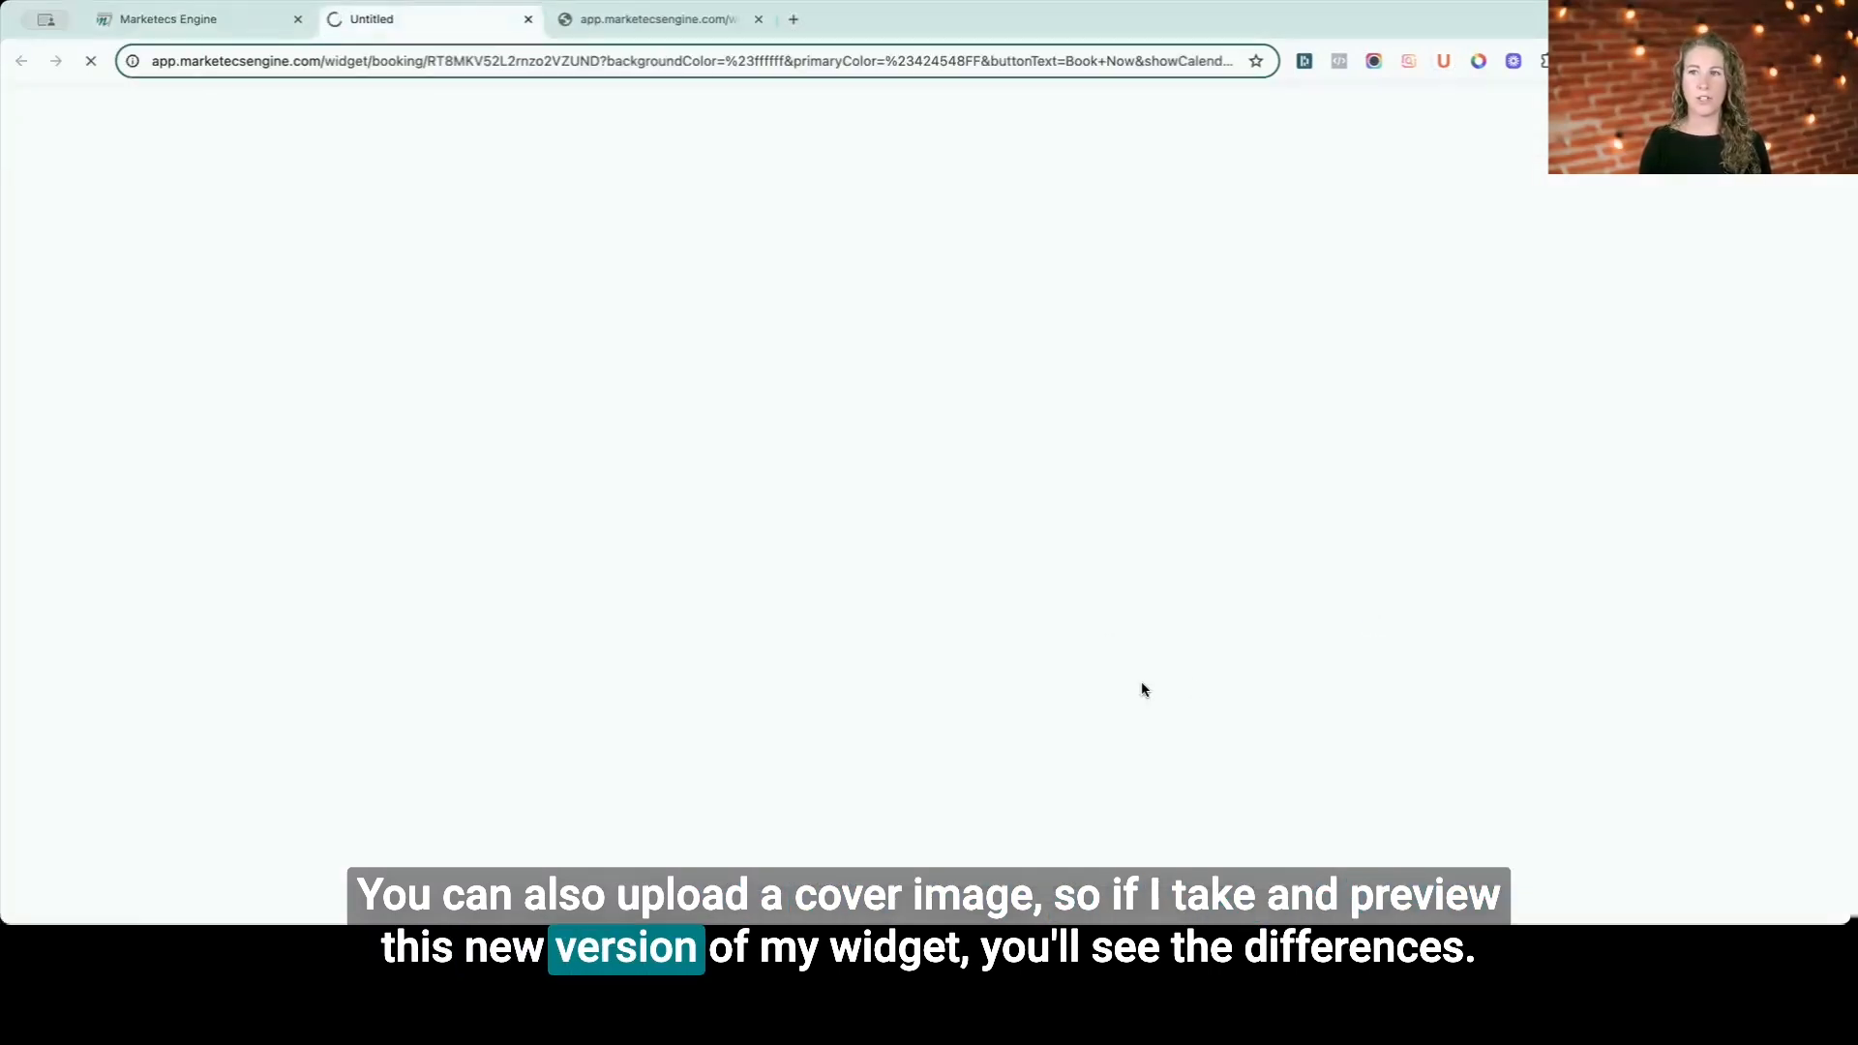
pyautogui.click(647, 23)
pyautogui.click(451, 184)
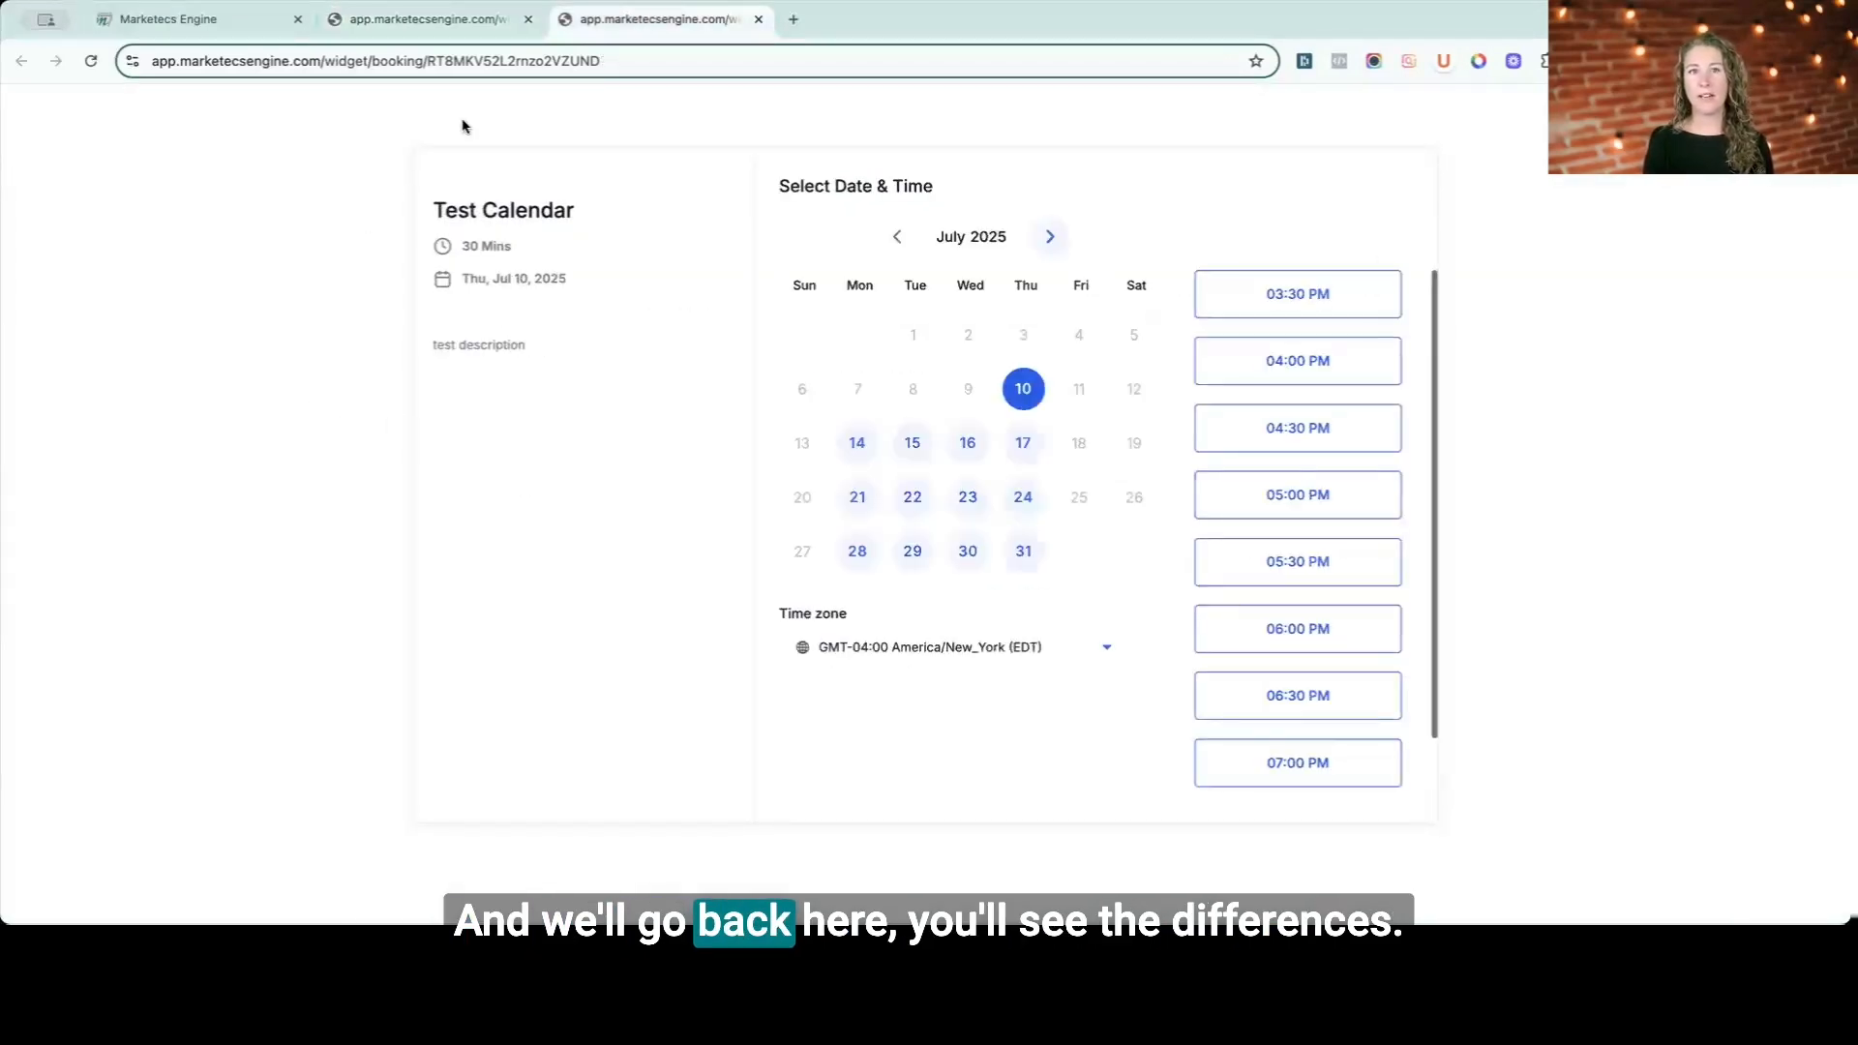
pyautogui.click(480, 27)
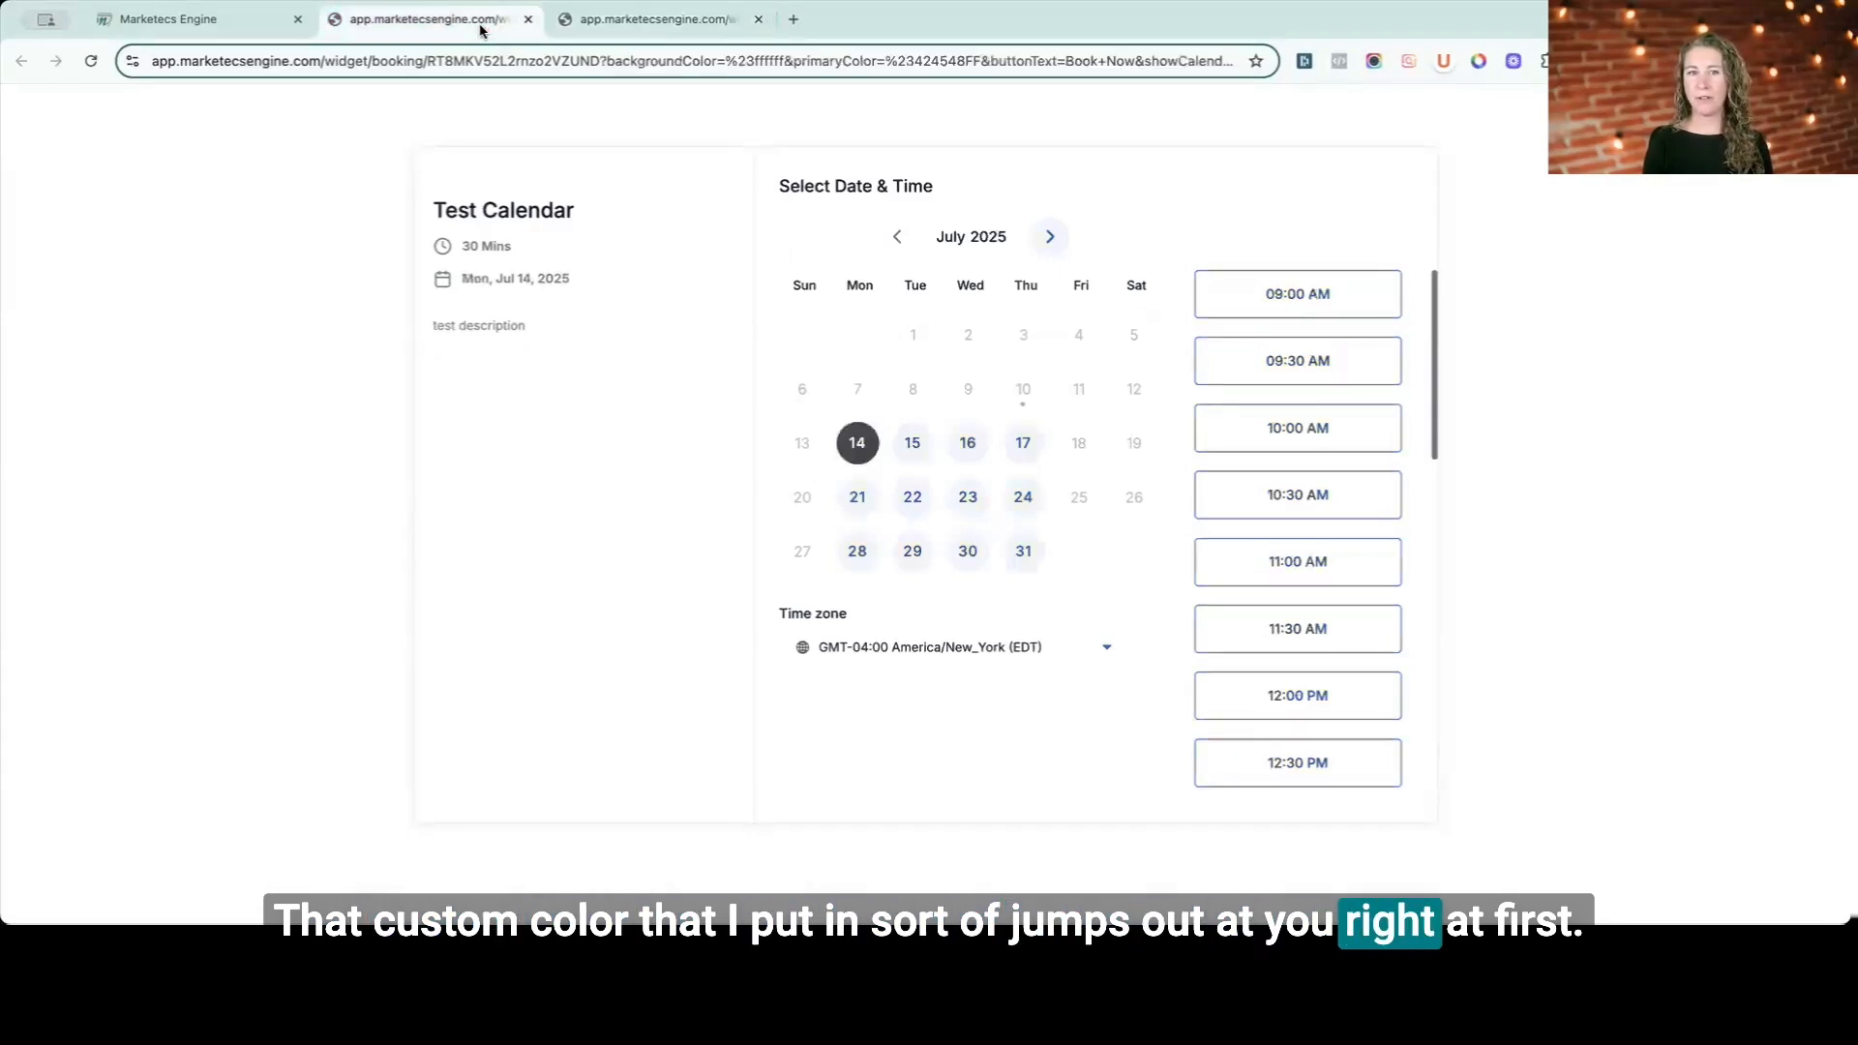
pyautogui.click(627, 27)
pyautogui.click(436, 19)
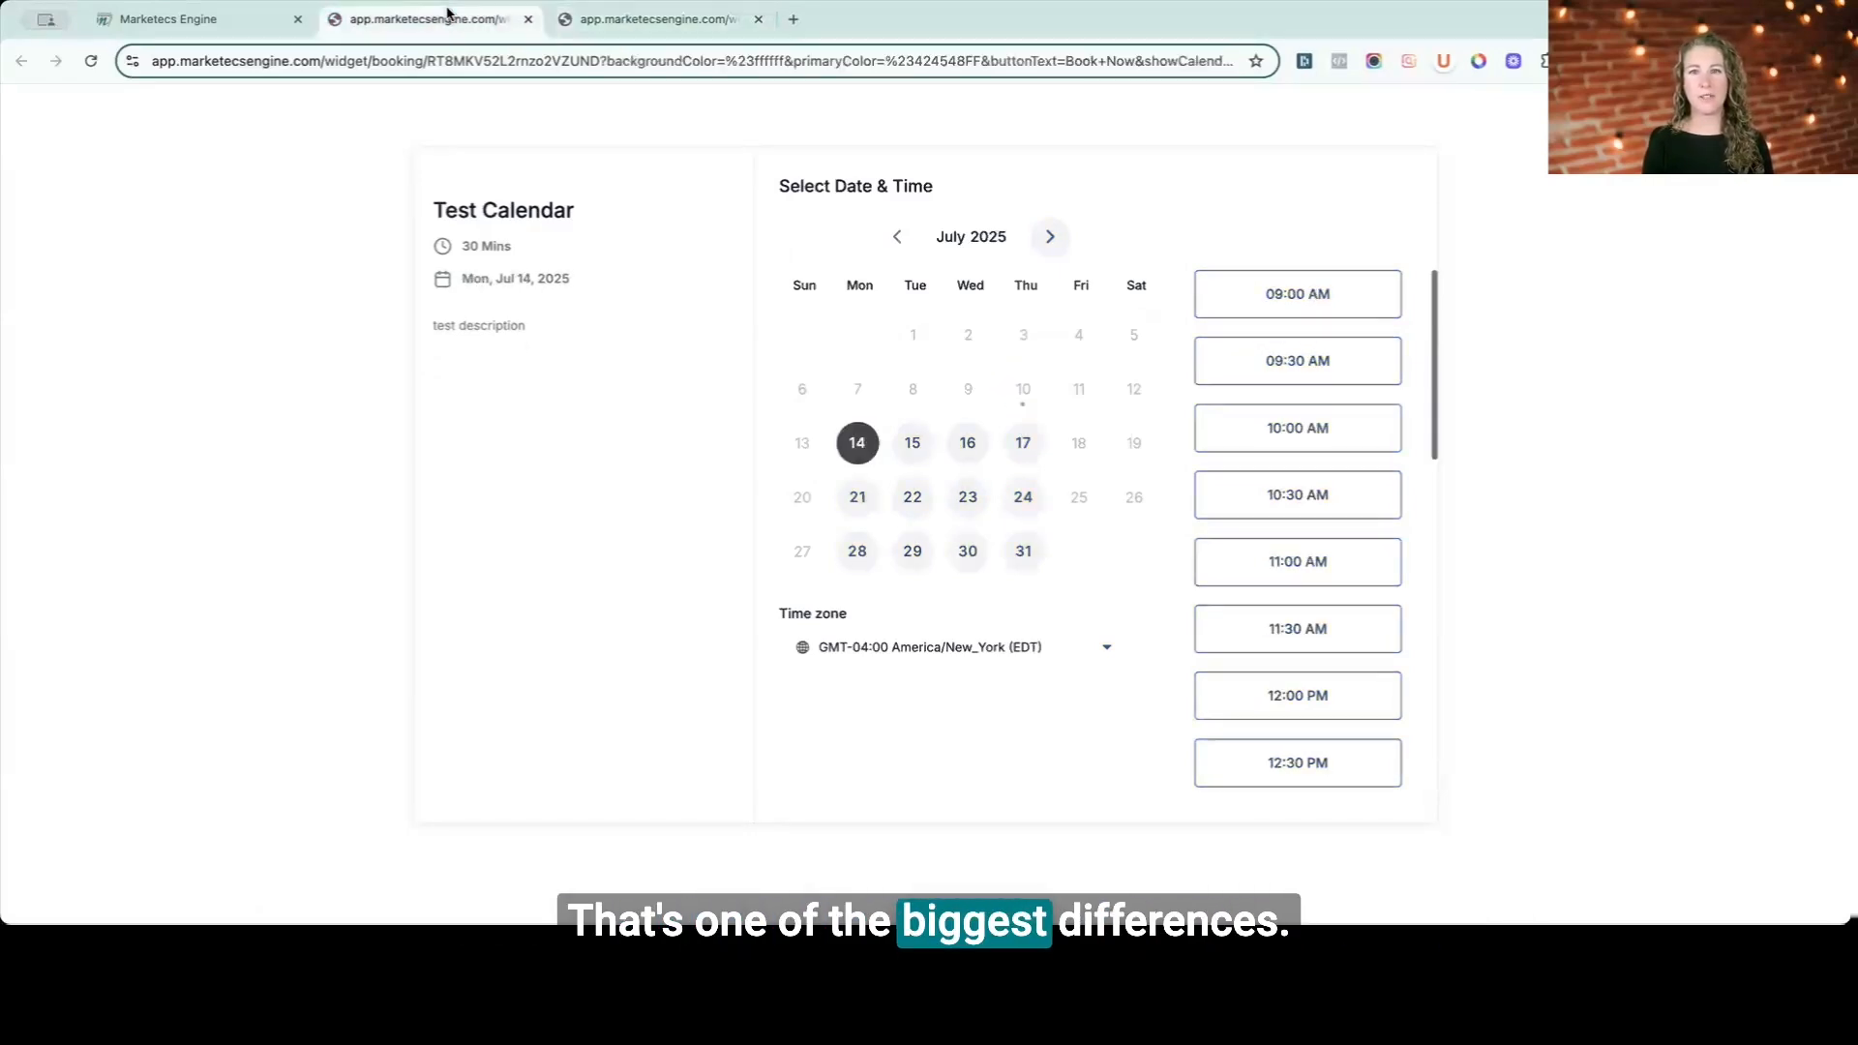
# - Select the 09:00 AM slot in the customized preview and scroll through its booking form
pyautogui.click(1302, 292)
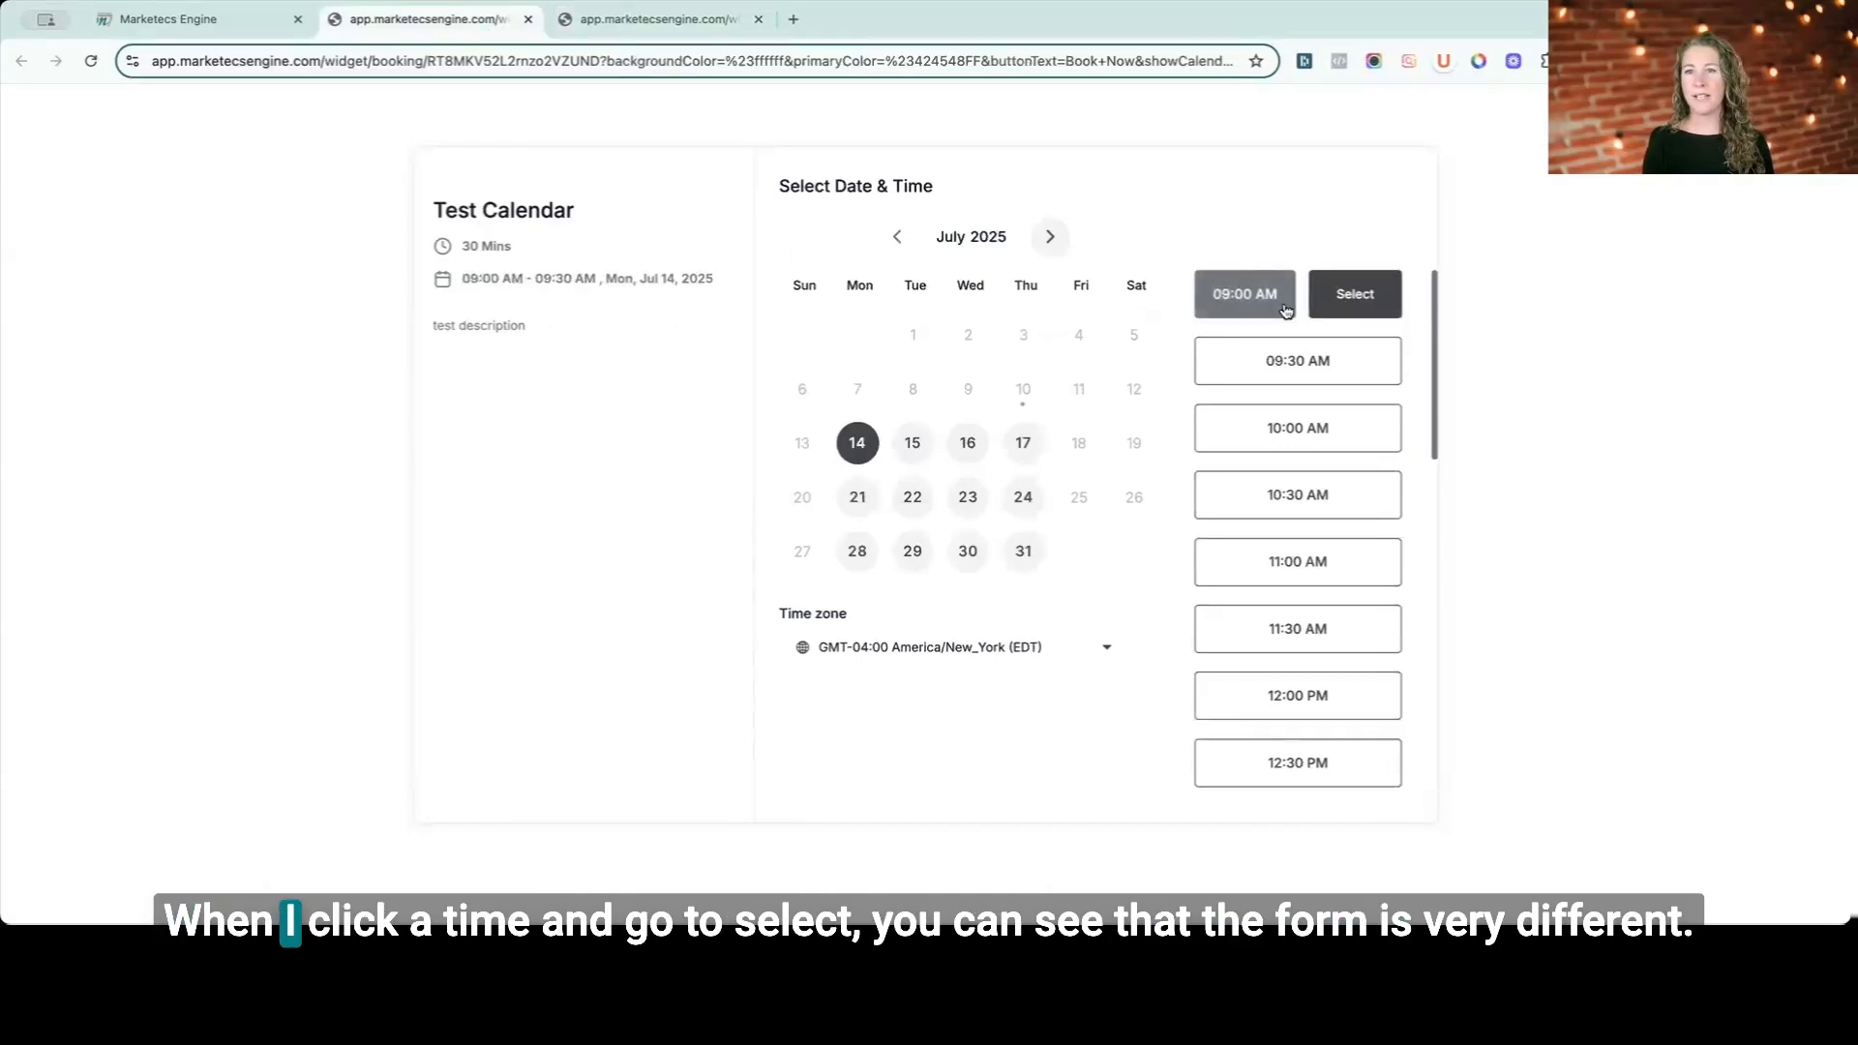
pyautogui.click(1354, 293)
pyautogui.scroll(-3, 1072, 425)
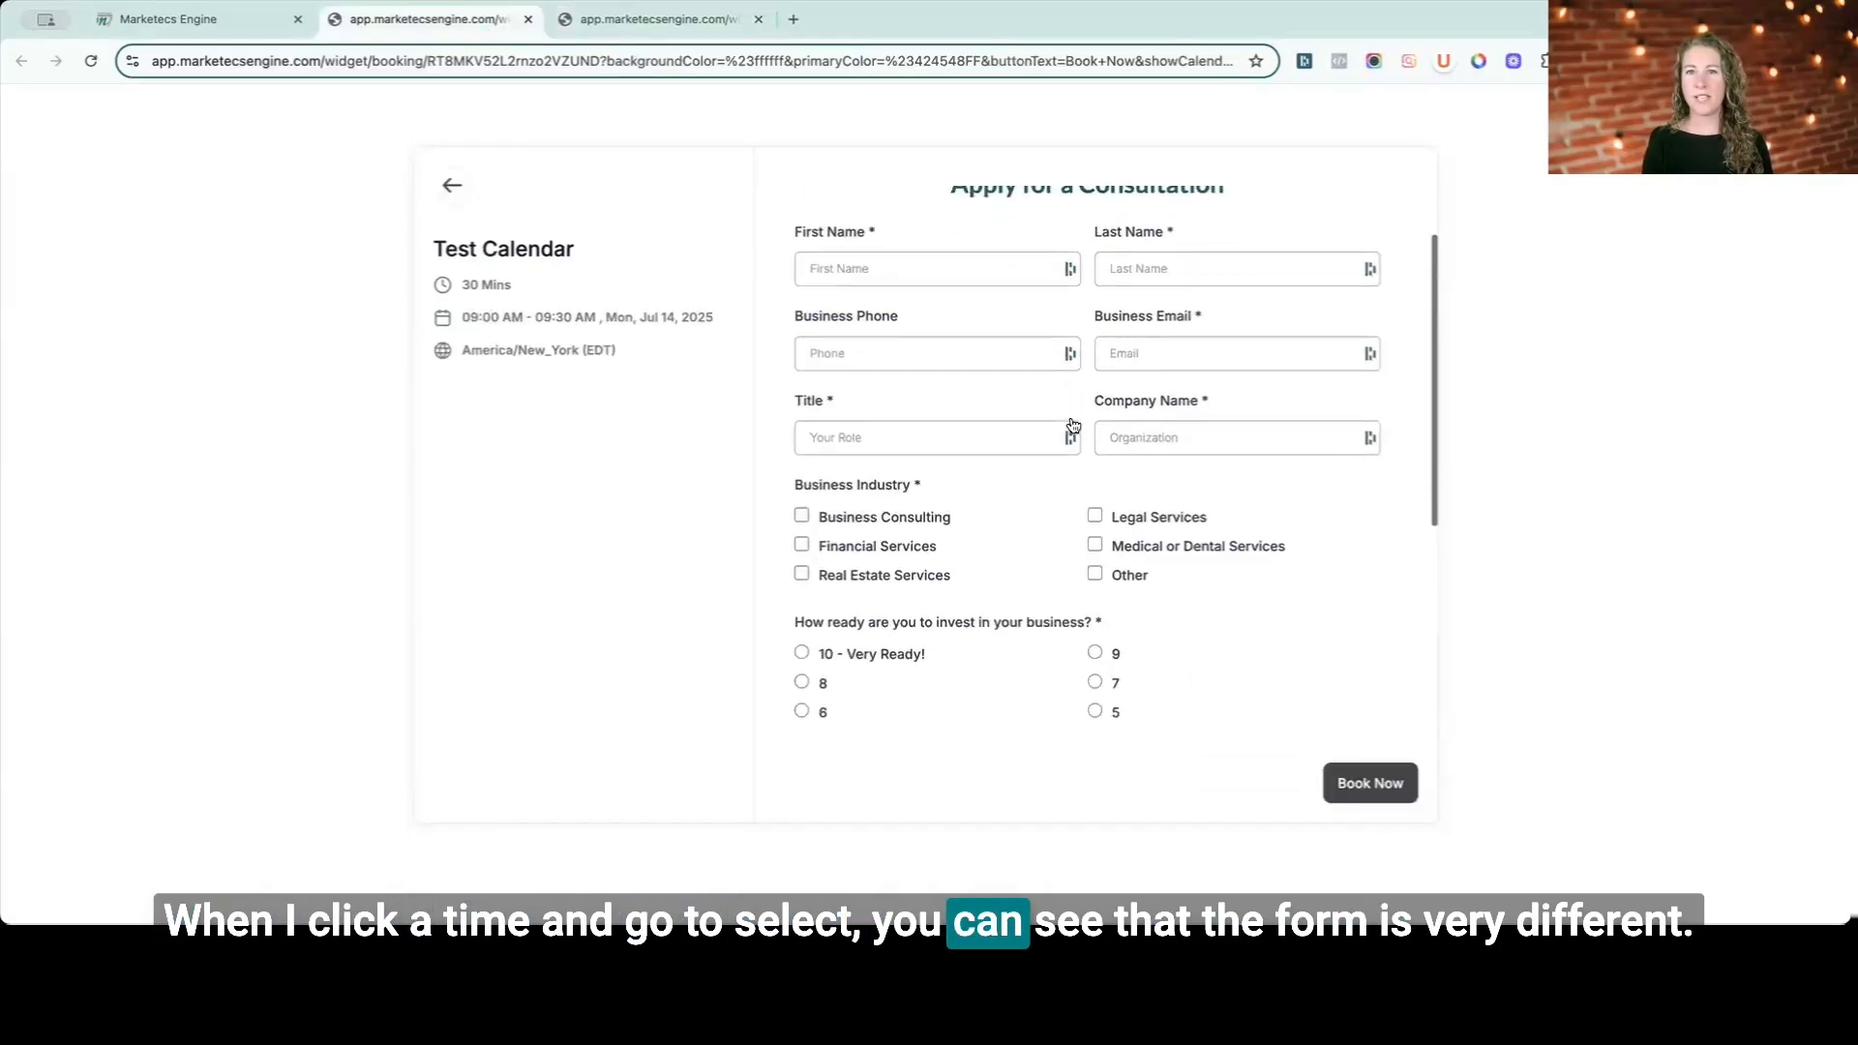
pyautogui.scroll(-3, 1071, 423)
pyautogui.scroll(5, 1071, 424)
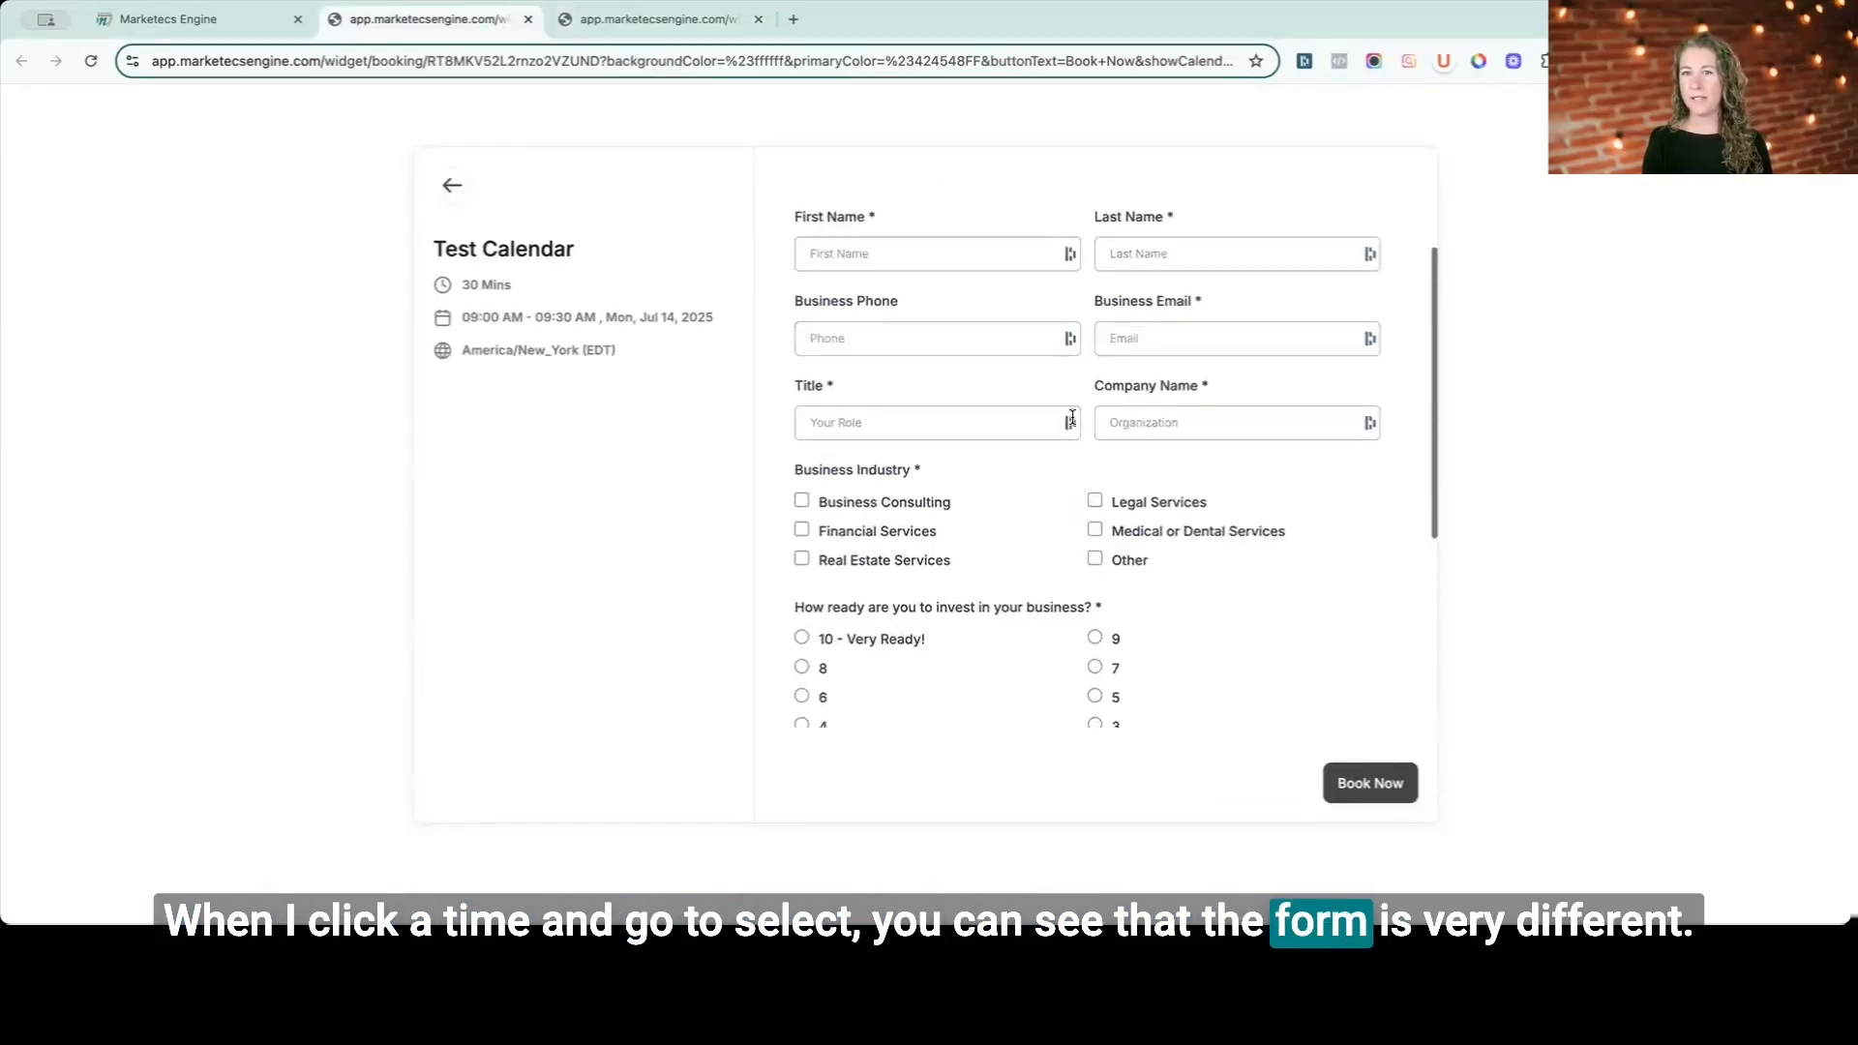
pyautogui.scroll(-5, 1072, 424)
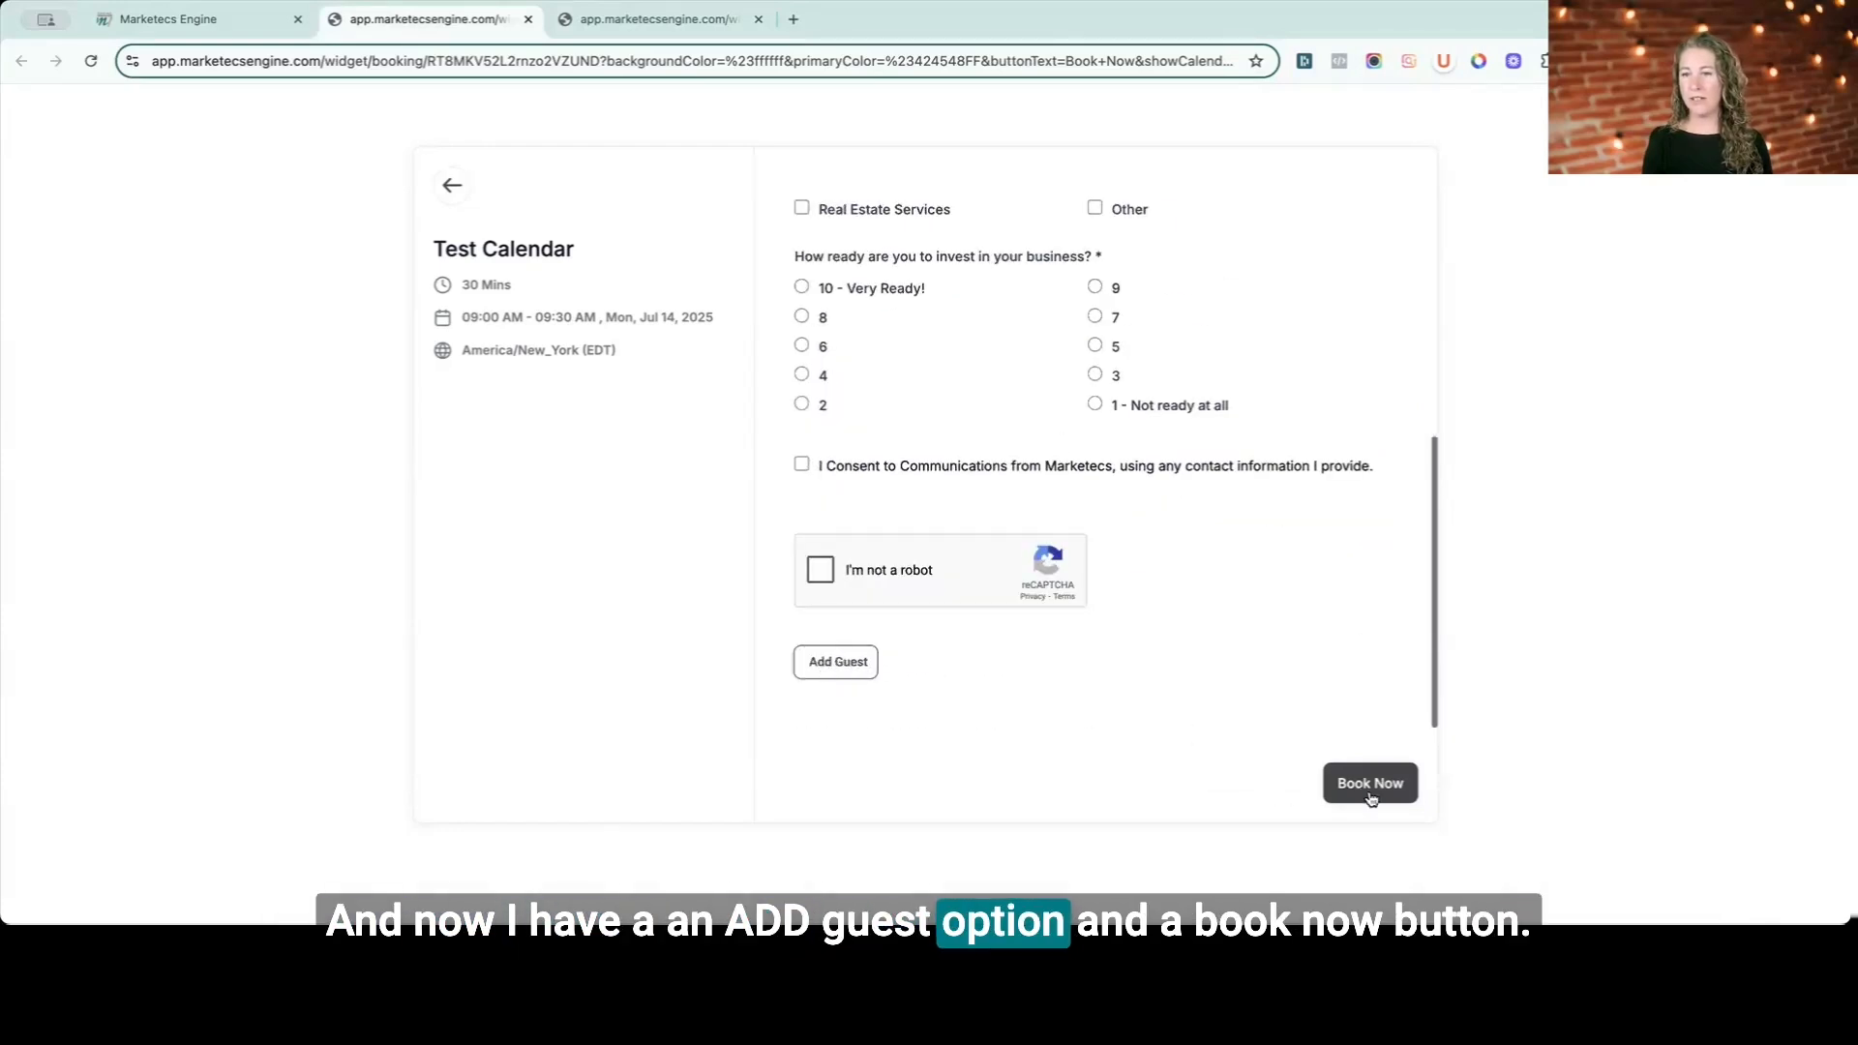
# - Open the 03:30 PM slot's form in the earlier booking page, then return to the calendars list
pyautogui.hotkey('ctrl', 'Tab')
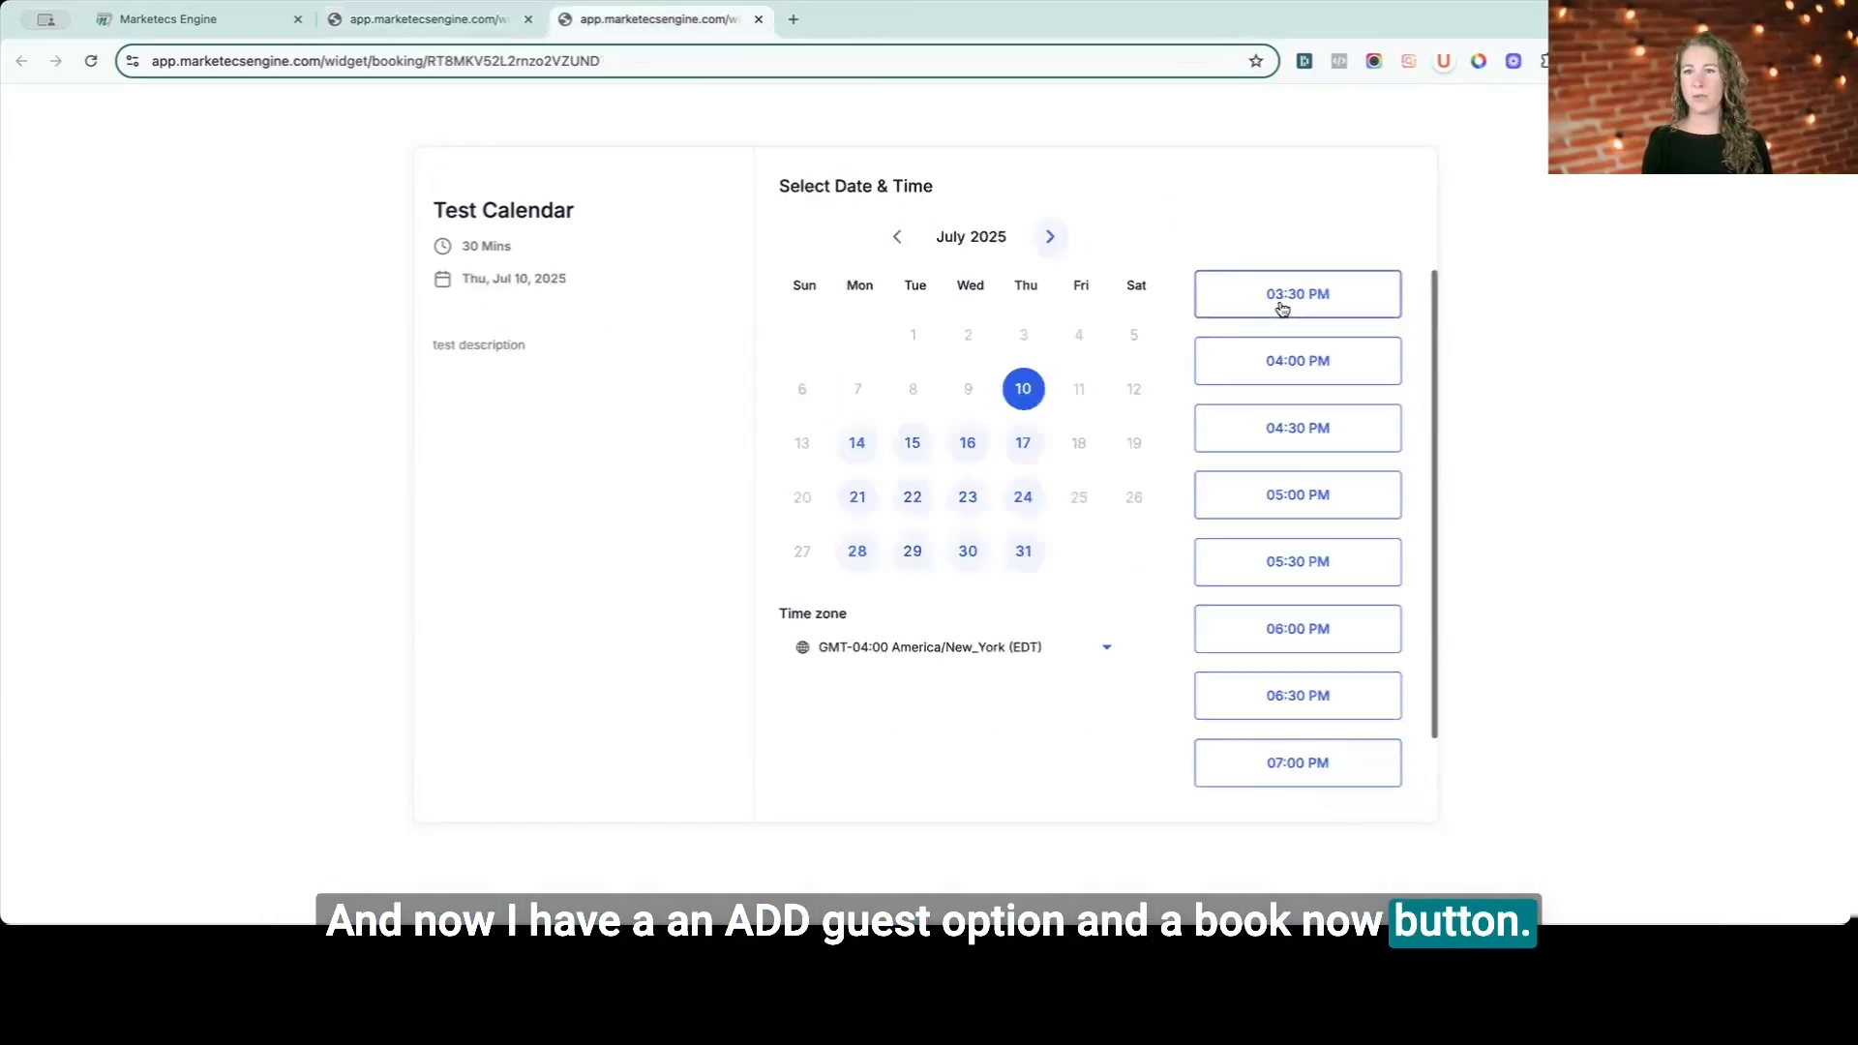
pyautogui.click(1352, 298)
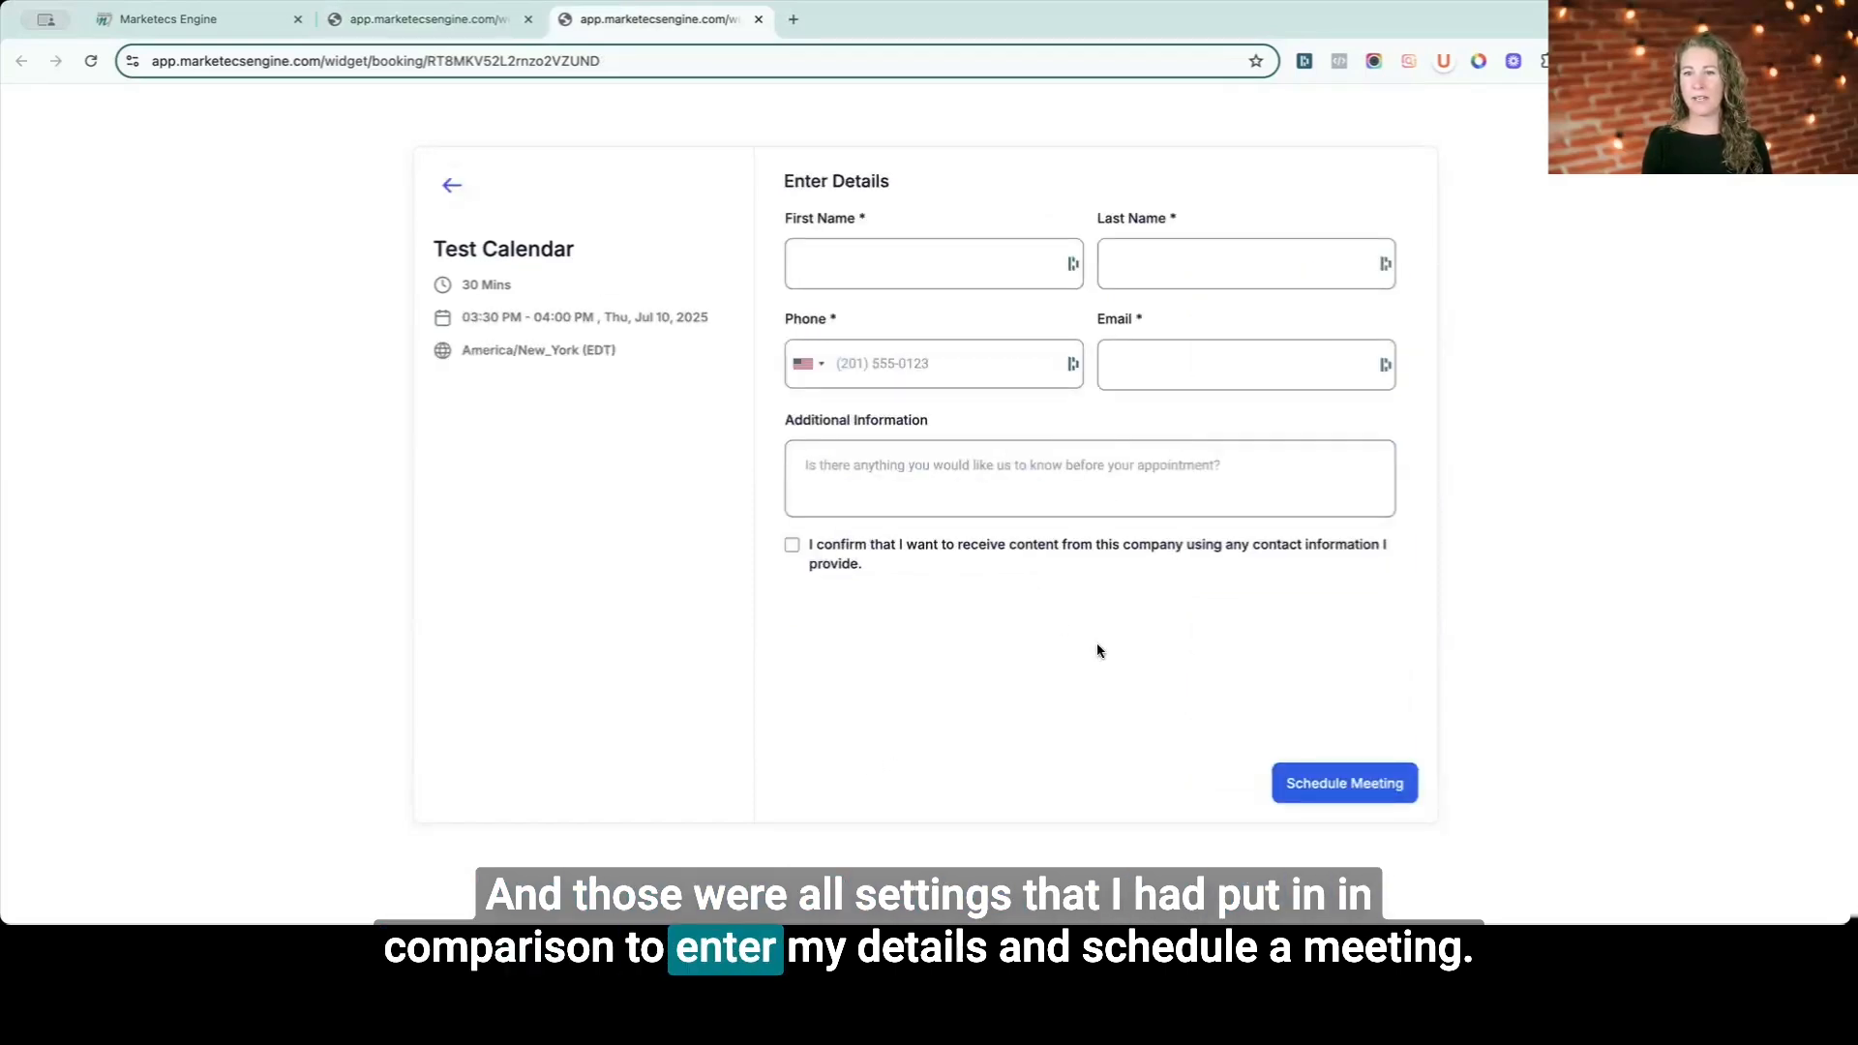
pyautogui.hotkey('ctrl', 'Tab')
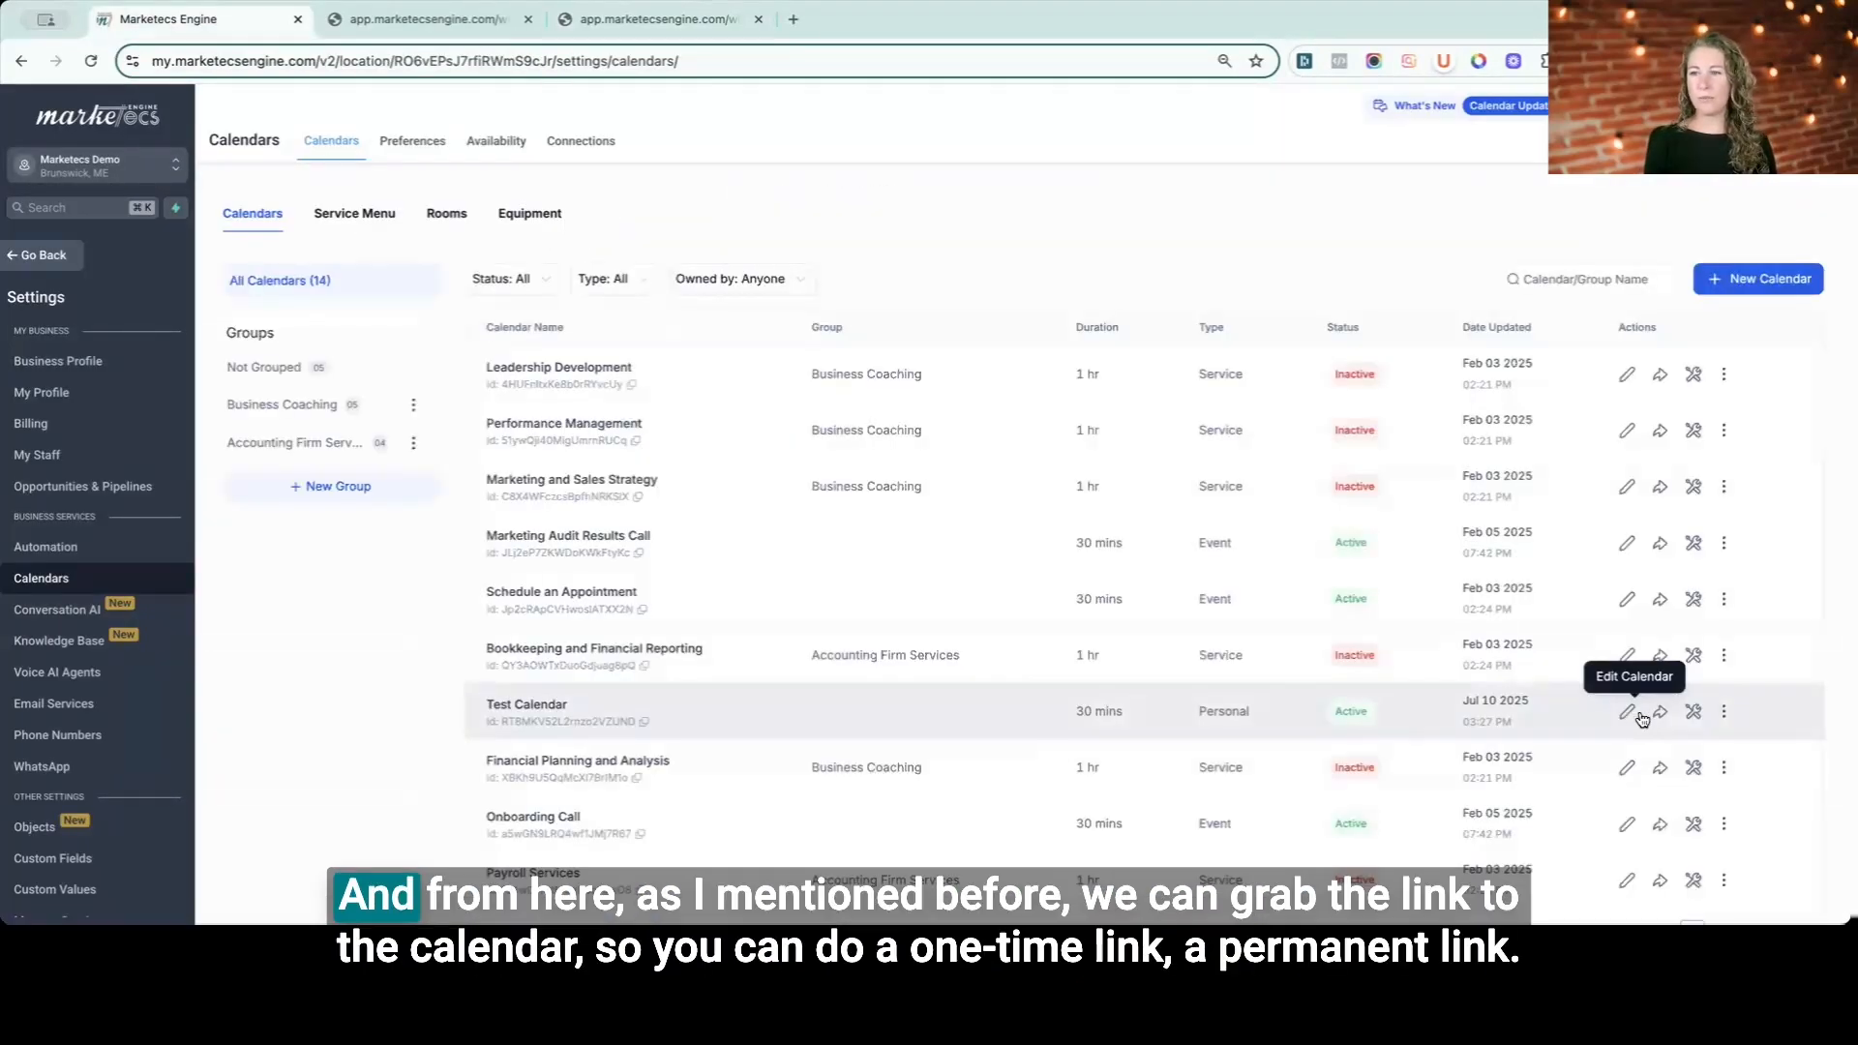
# - Open Test Calendar's share options and view its One Time Link and Embed Code tabs
pyautogui.click(1661, 715)
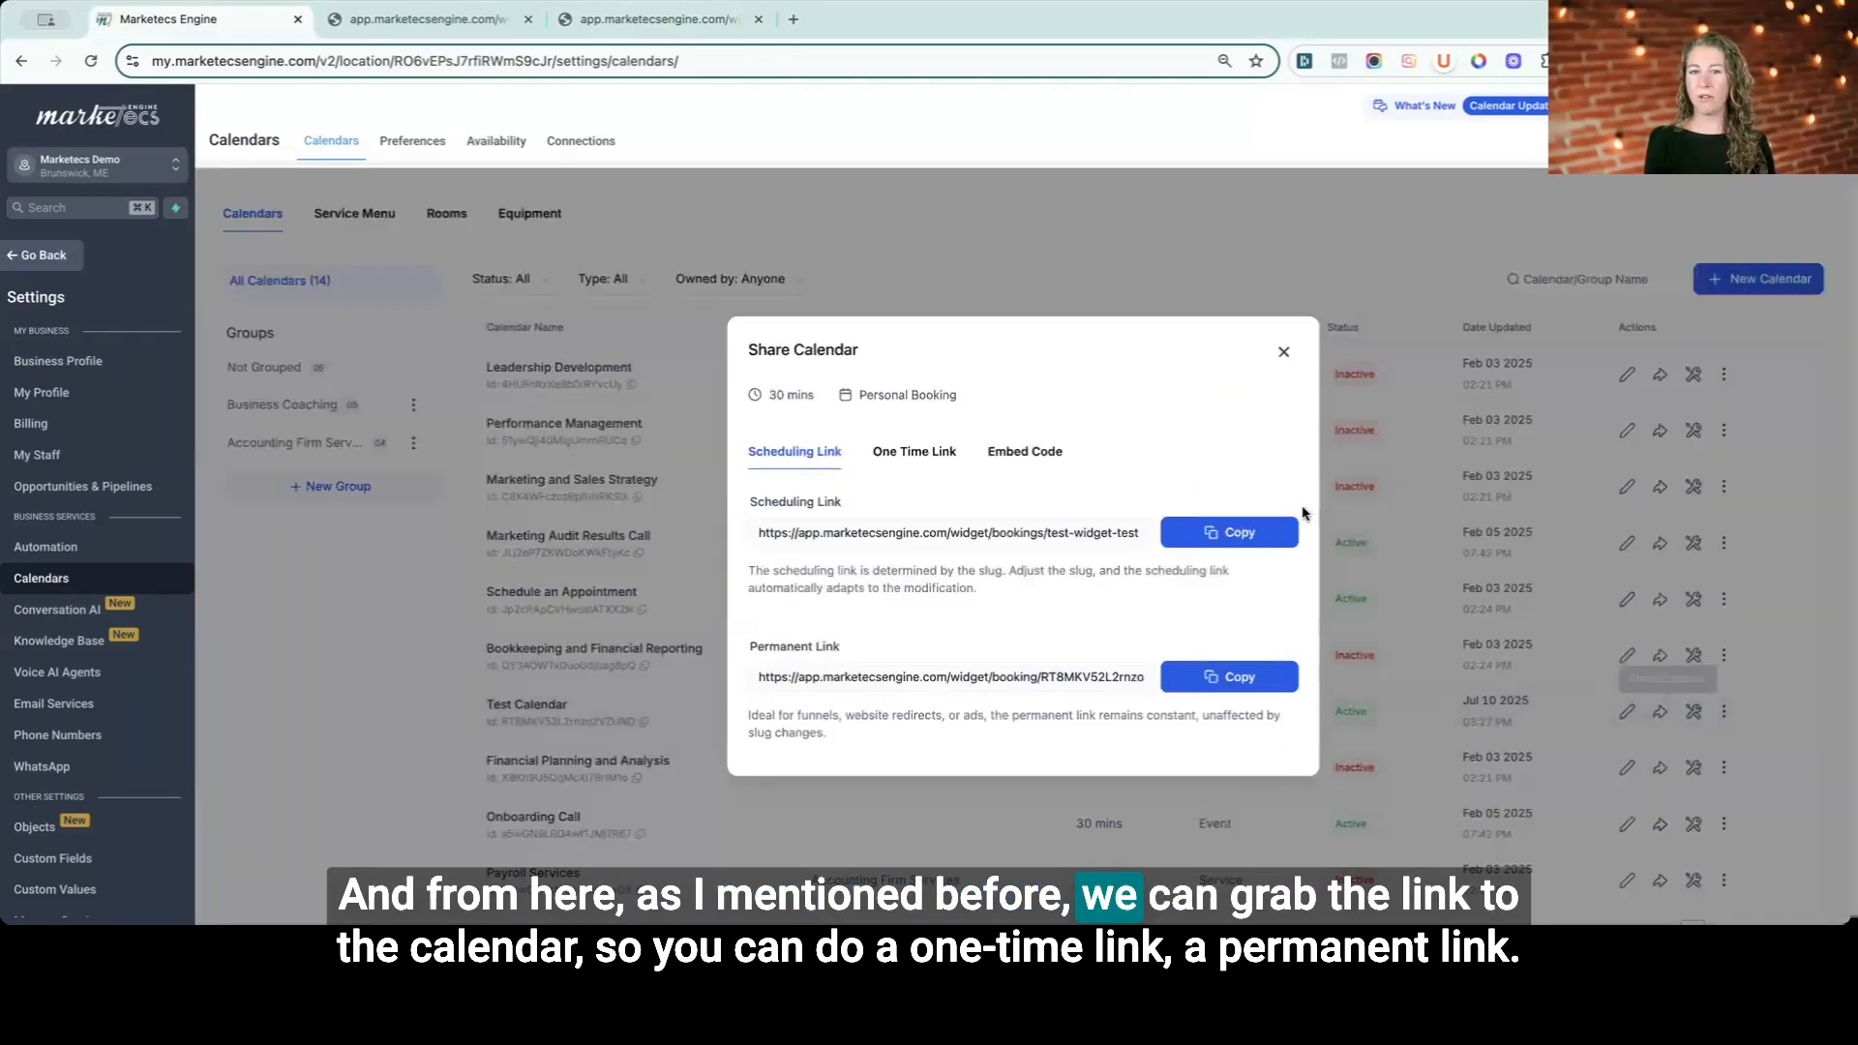
pyautogui.click(920, 455)
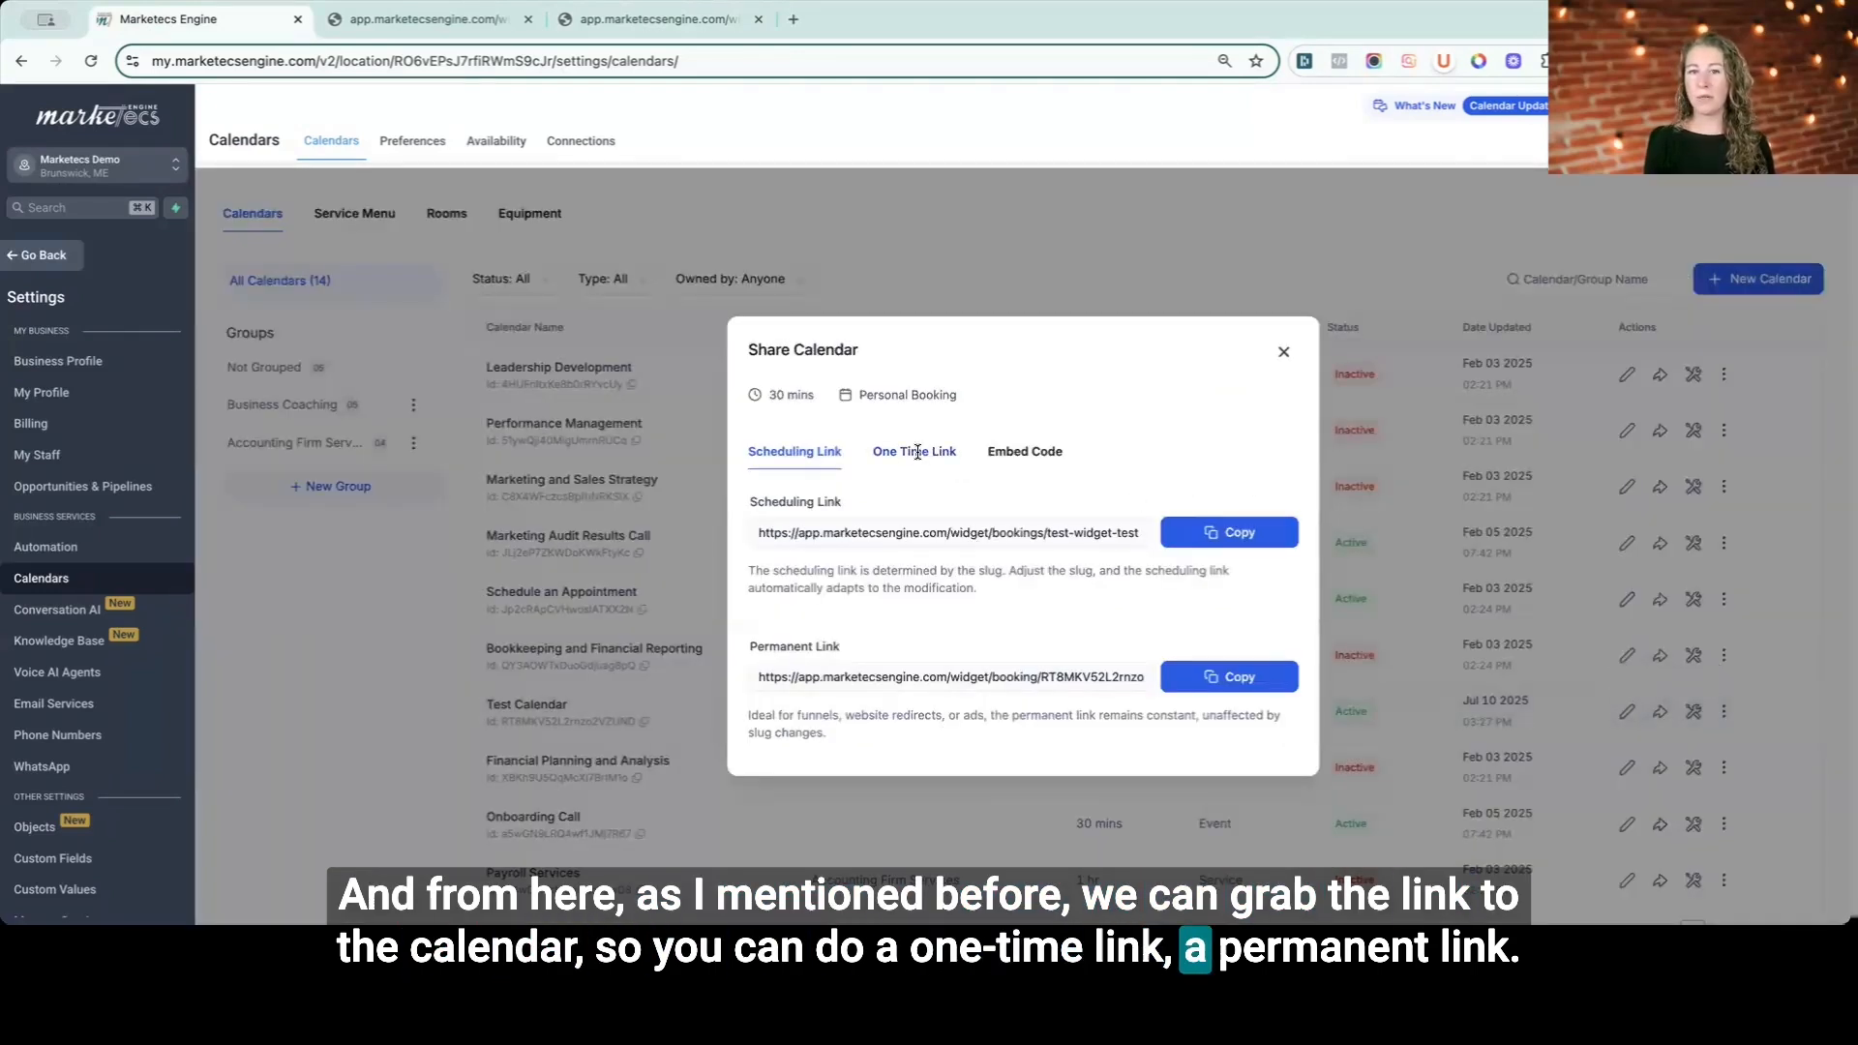
pyautogui.click(1023, 511)
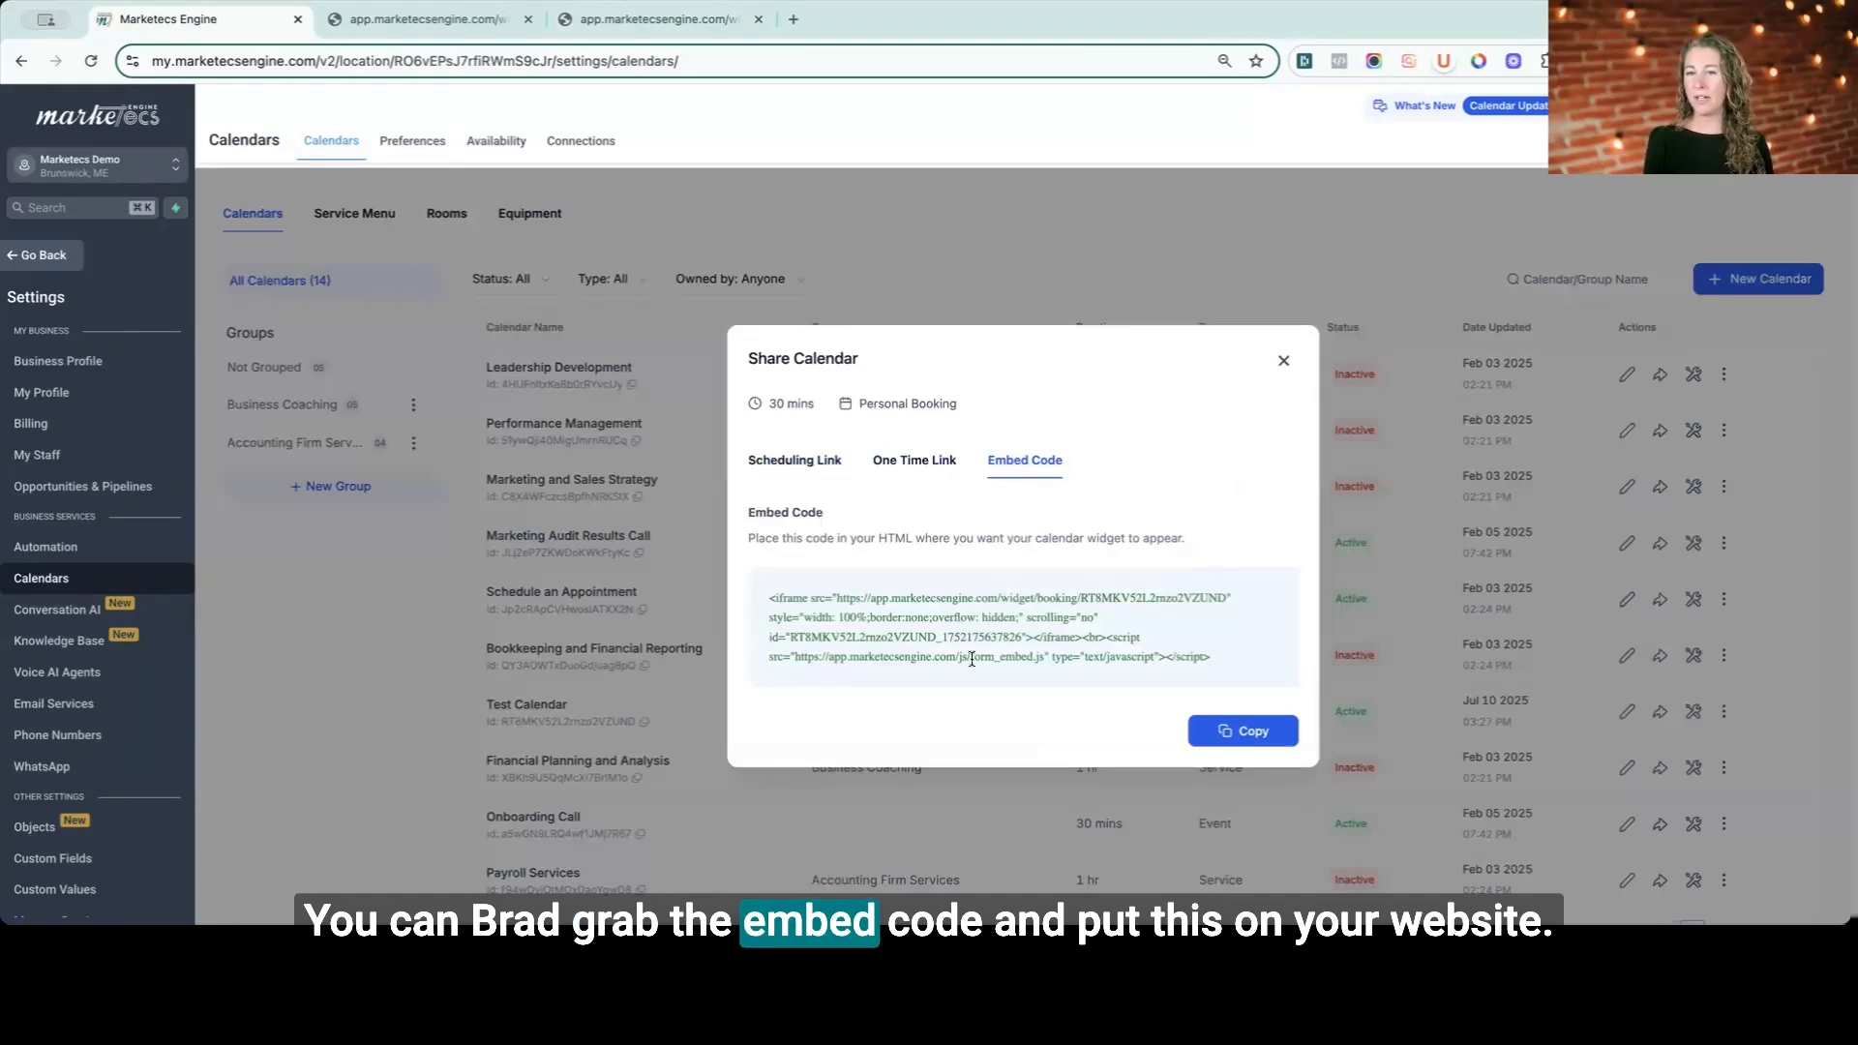
pyautogui.click(811, 462)
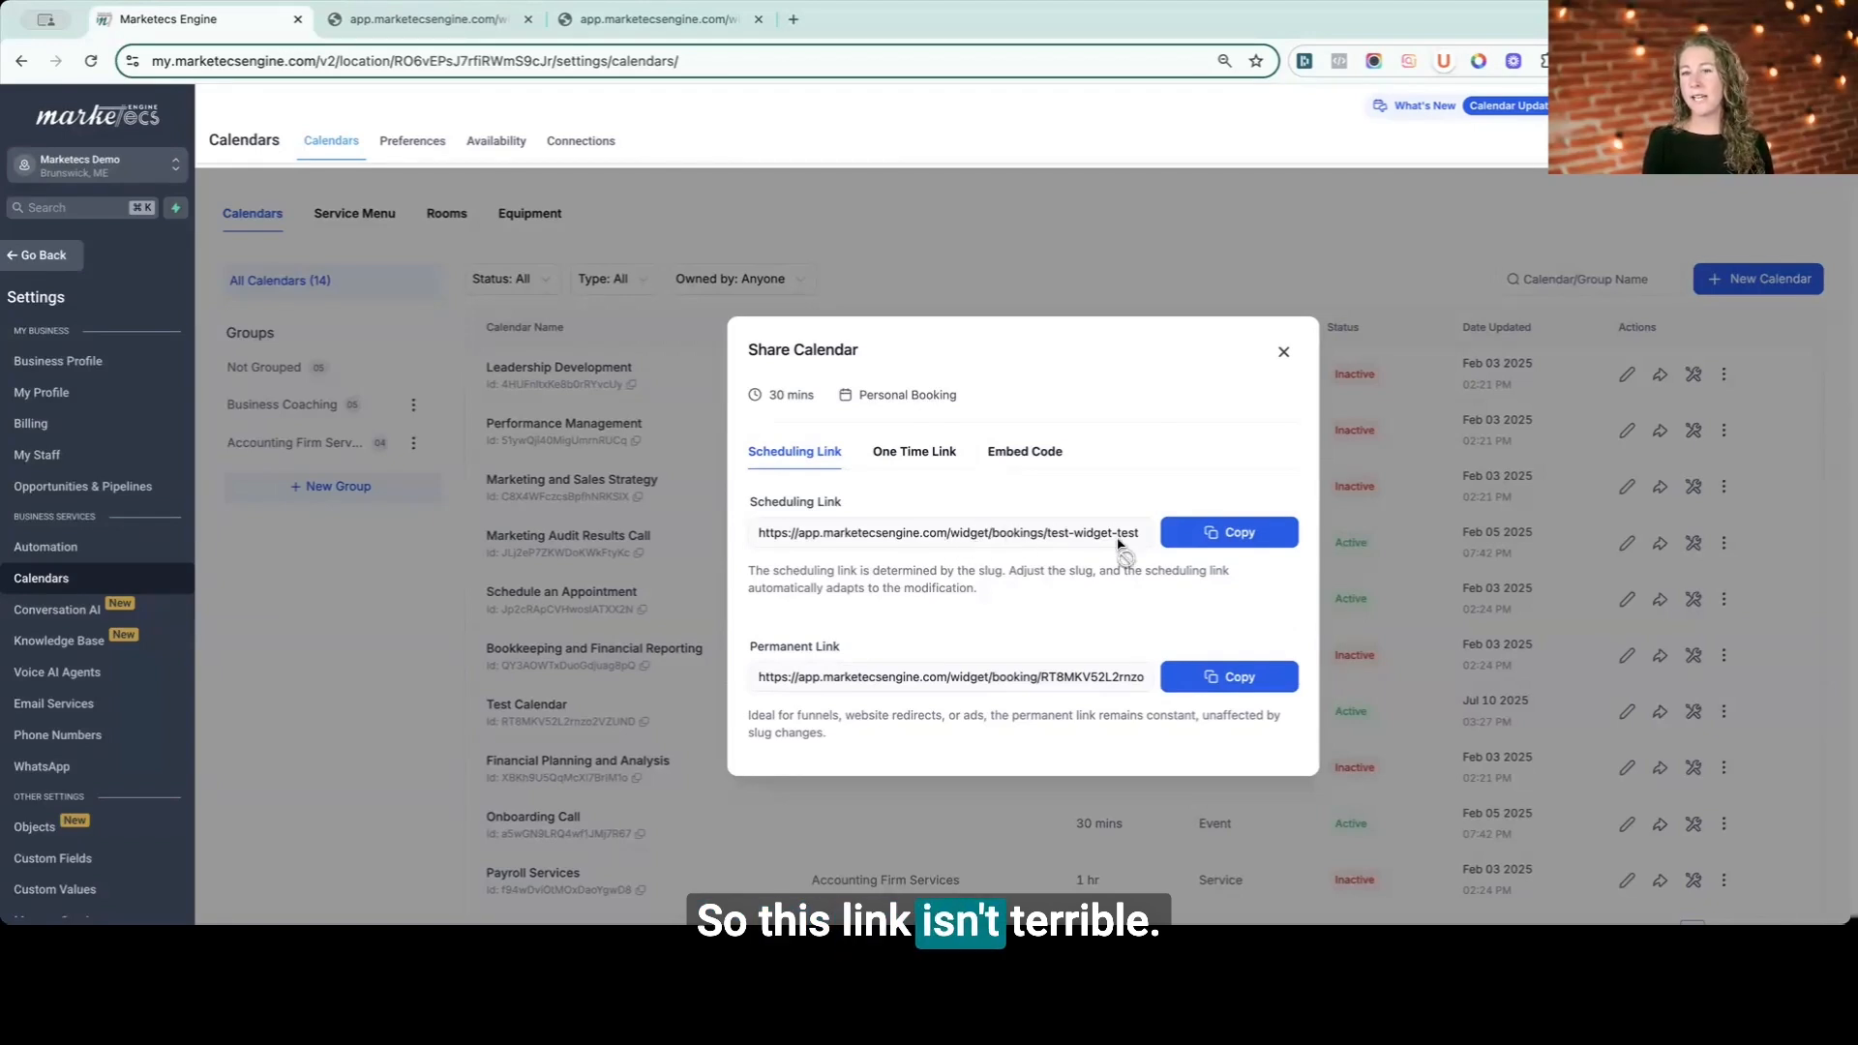
# - Copy Test Calendar's scheduling link and open it in a new browser tab
pyautogui.click(1206, 540)
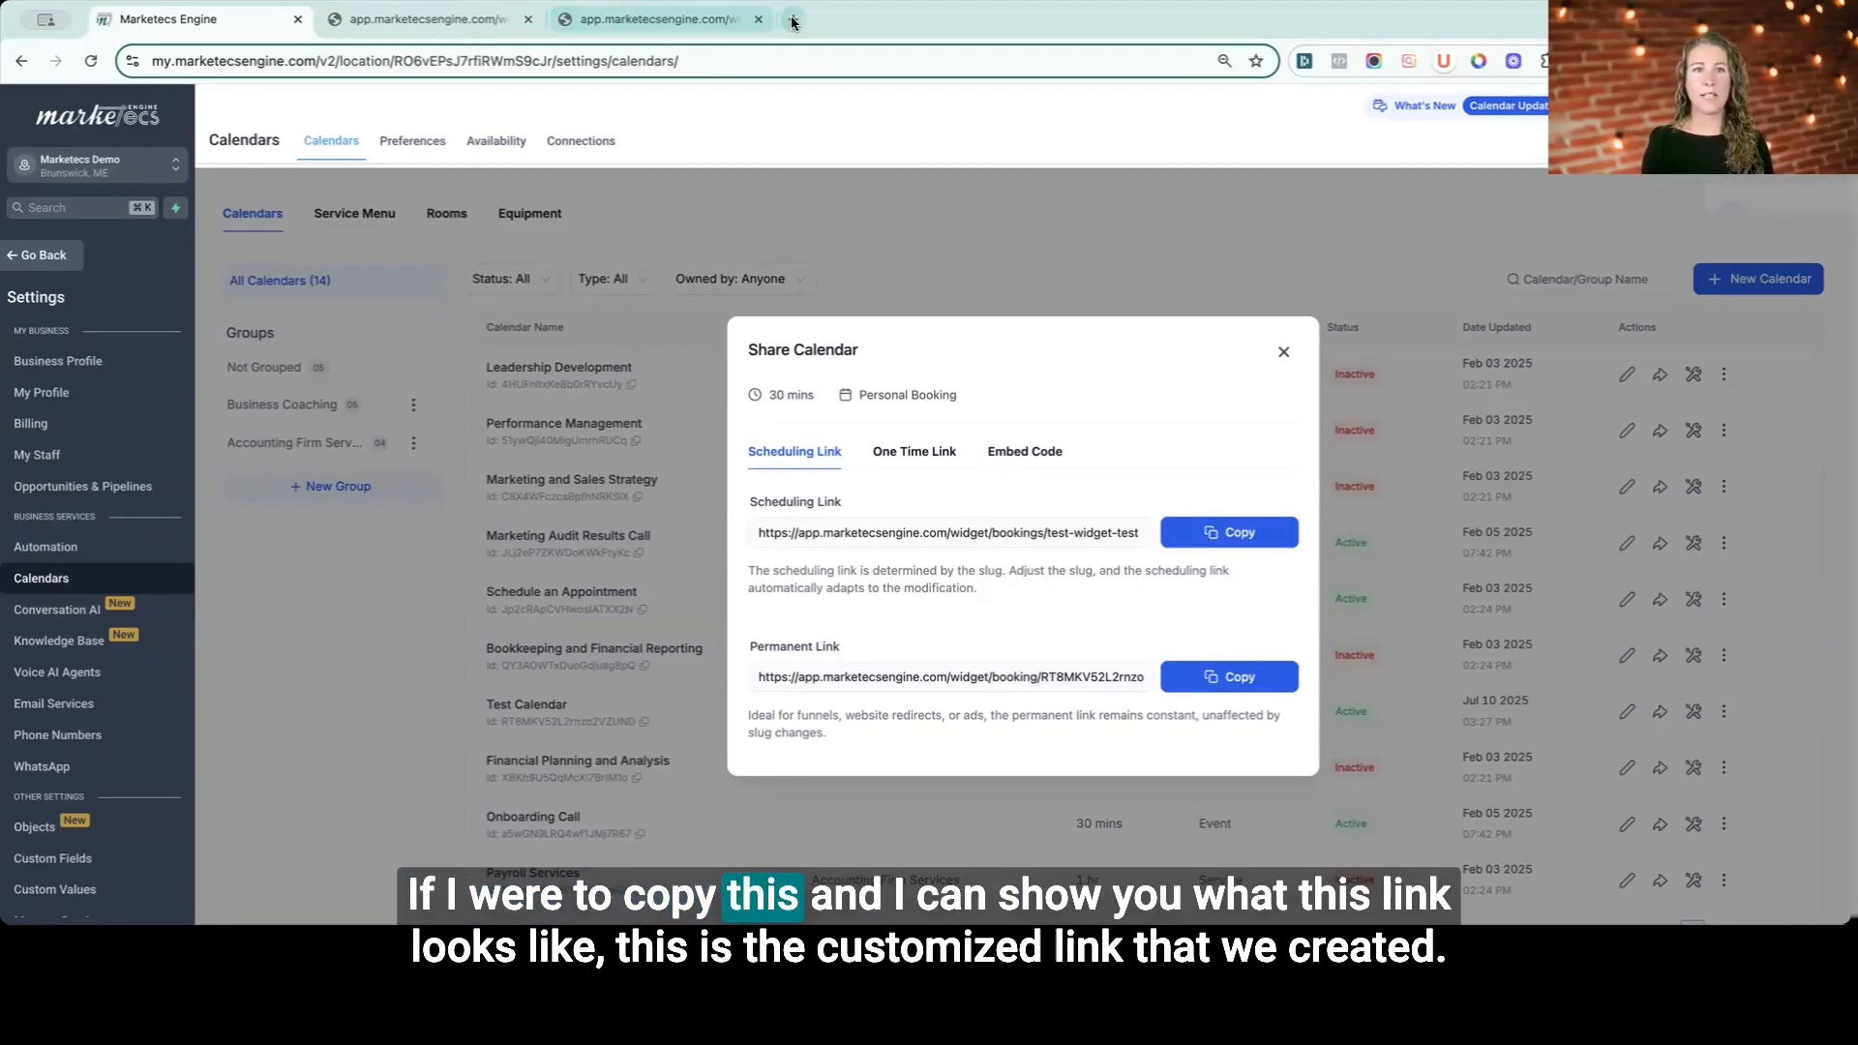
pyautogui.click(794, 19)
pyautogui.hotkey('ctrl', 'v')
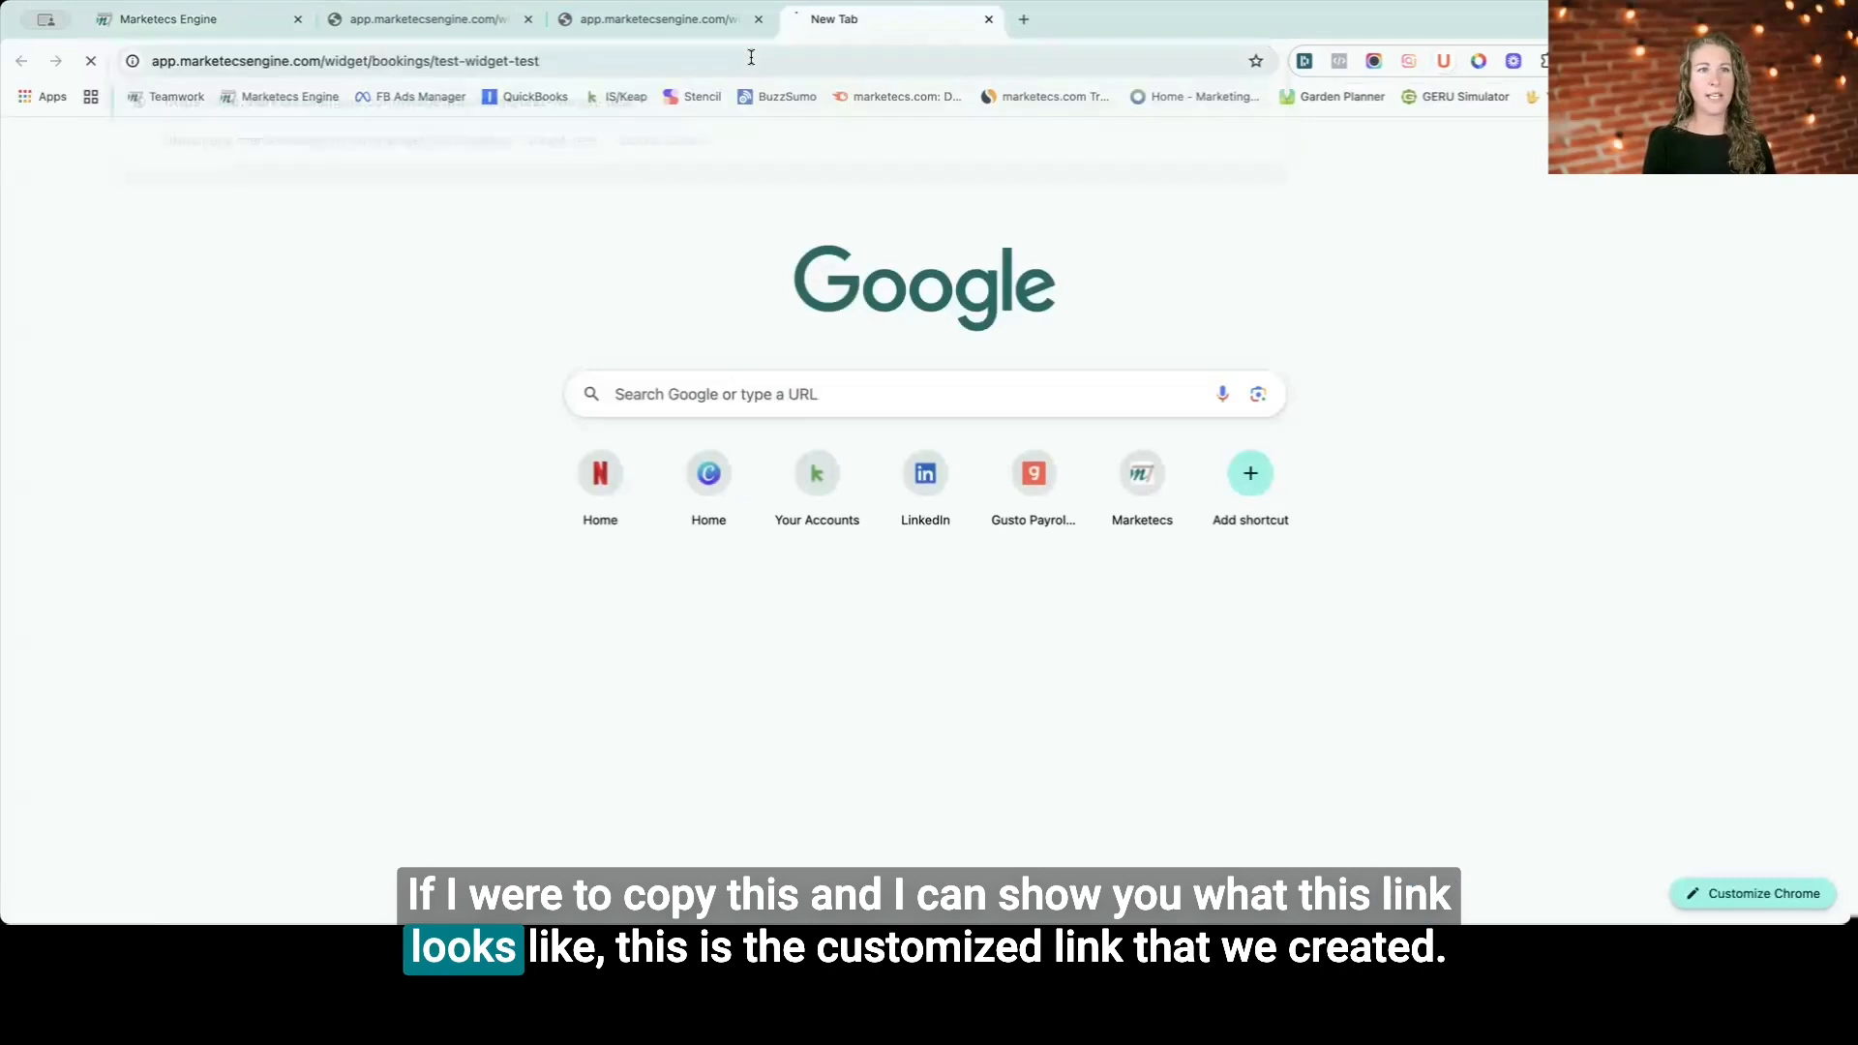
pyautogui.press('Return')
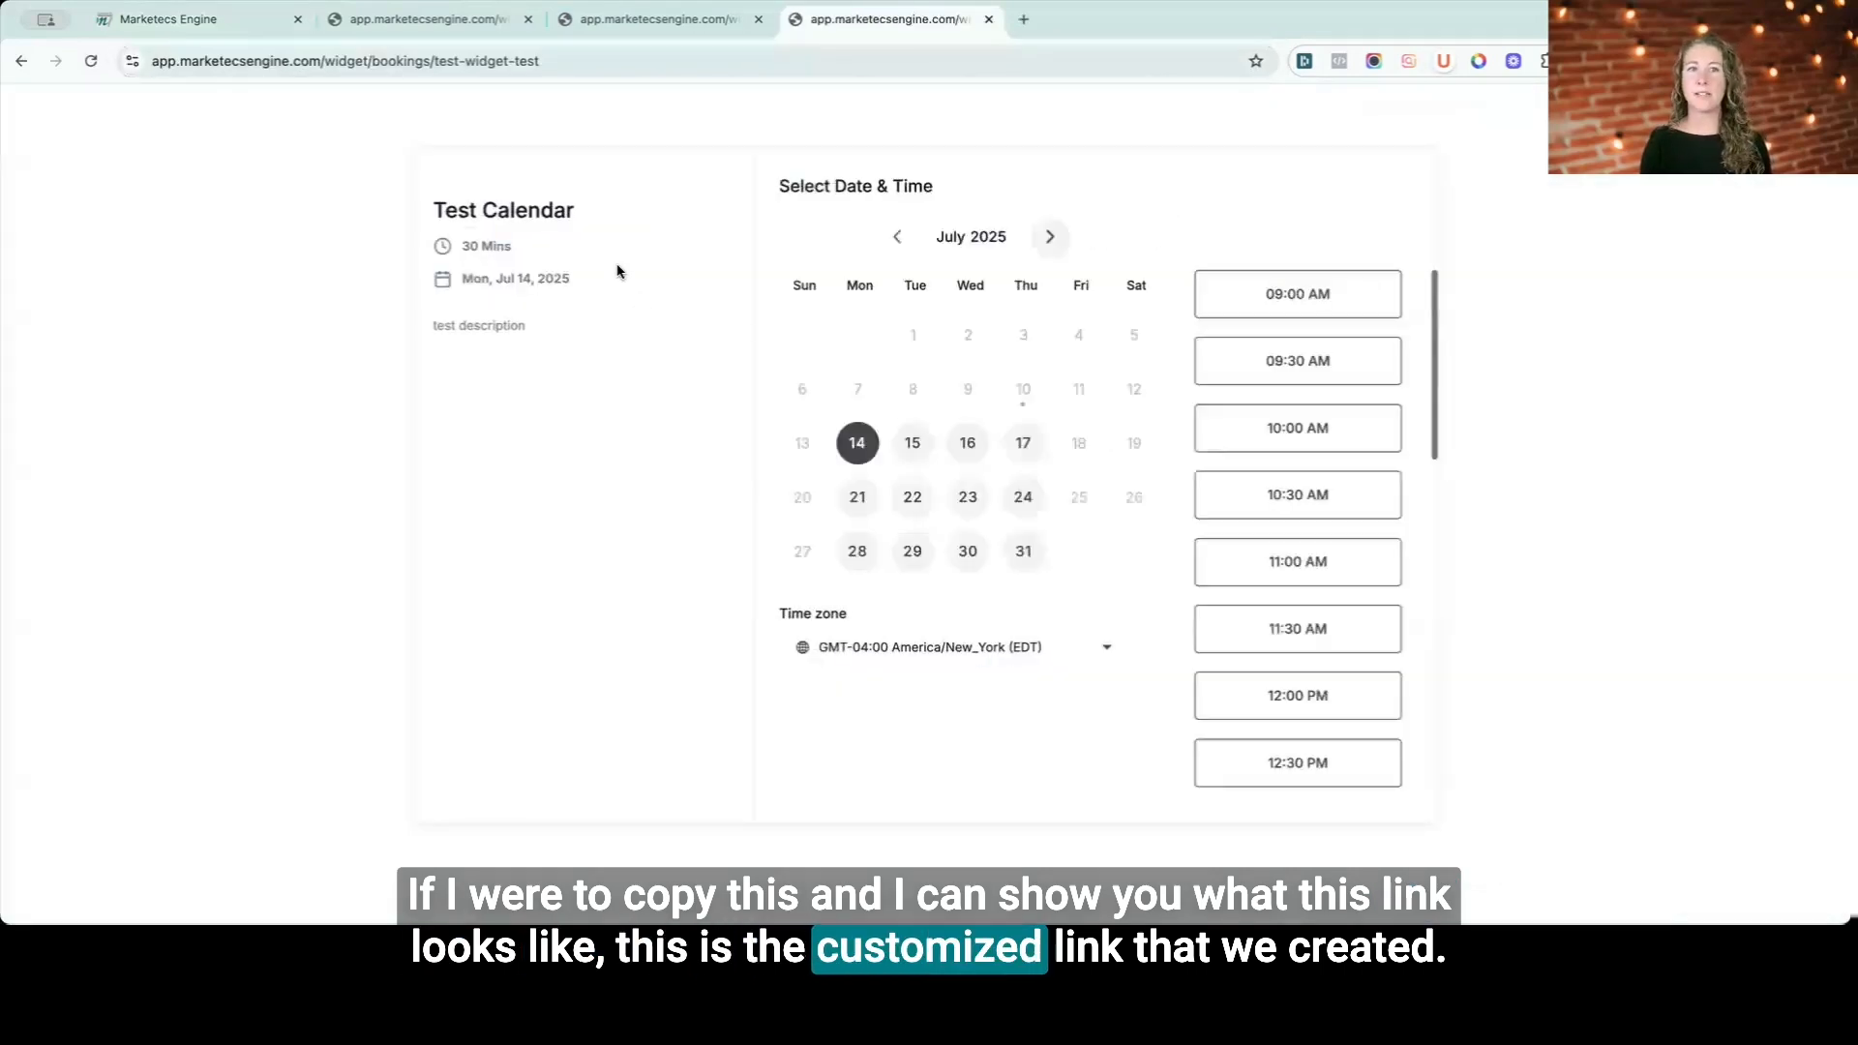
# - Return to the main menu, open Automation and enter the Appointment / Calendar Workflows folder
pyautogui.click(567, 62)
pyautogui.click(233, 246)
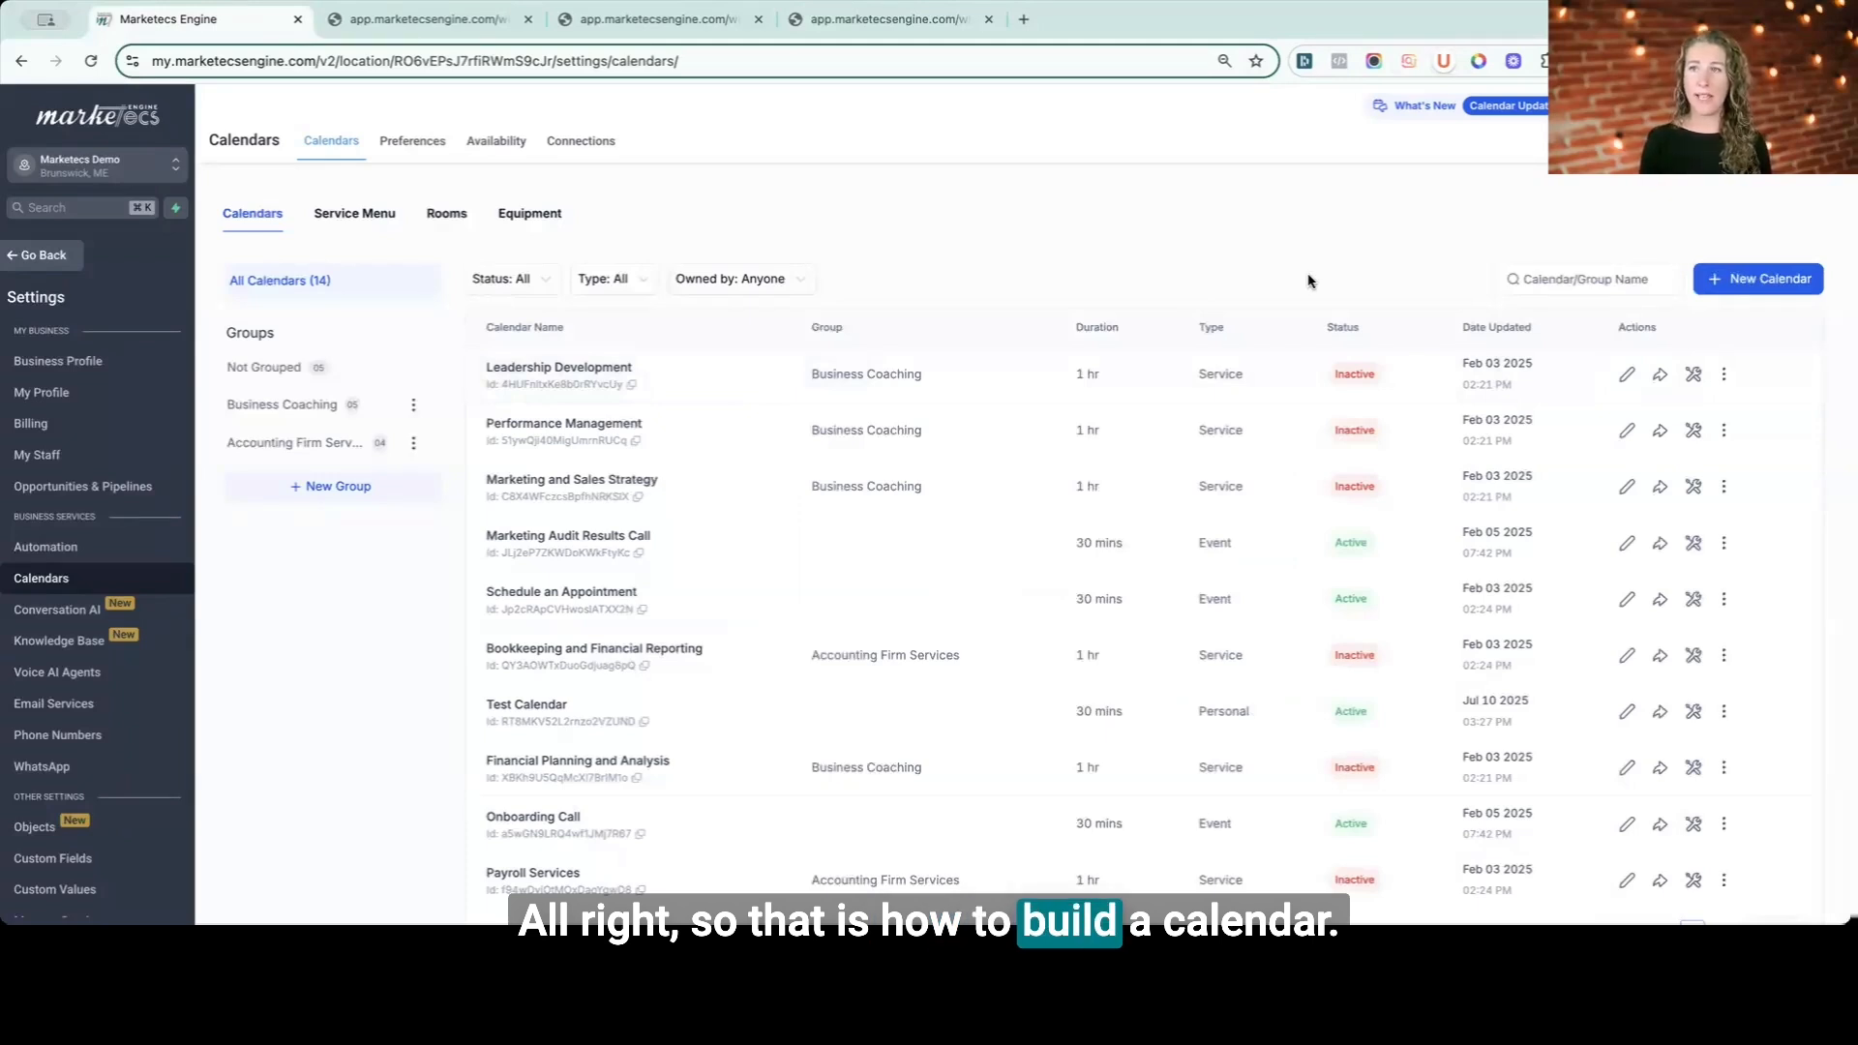
pyautogui.click(50, 254)
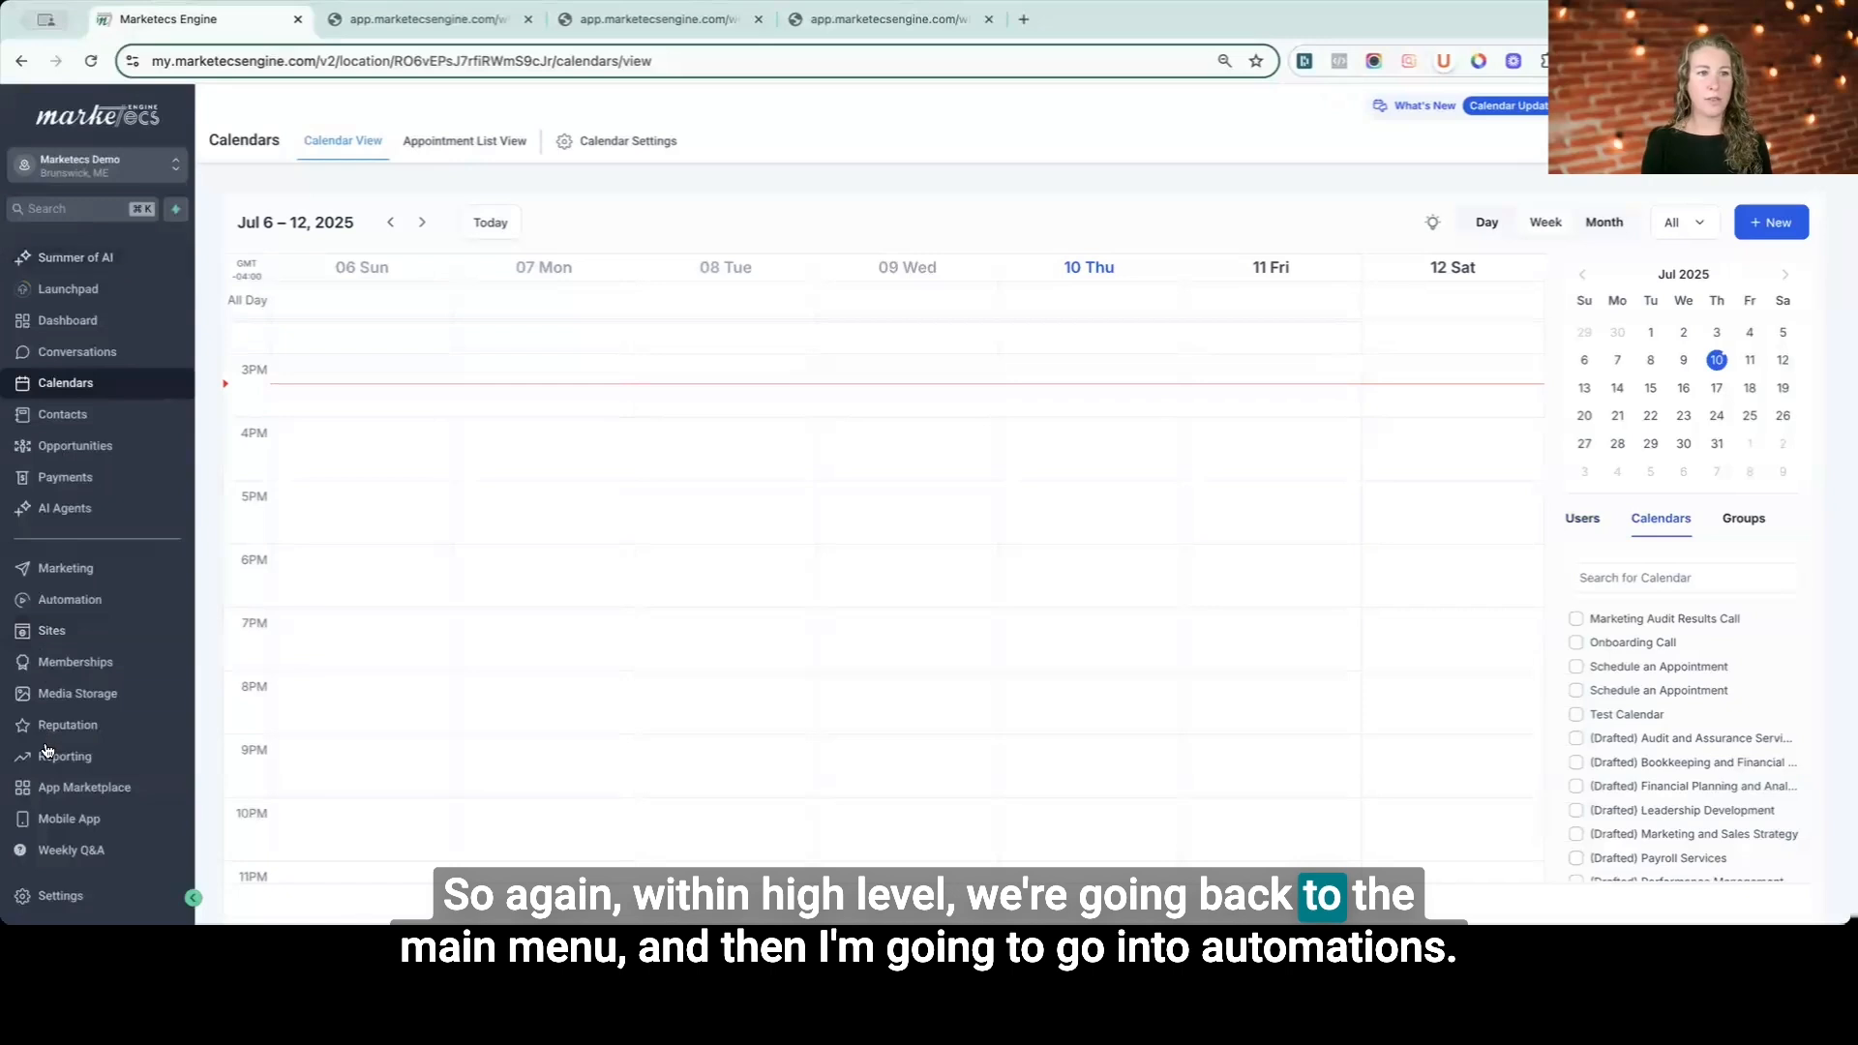
pyautogui.click(51, 602)
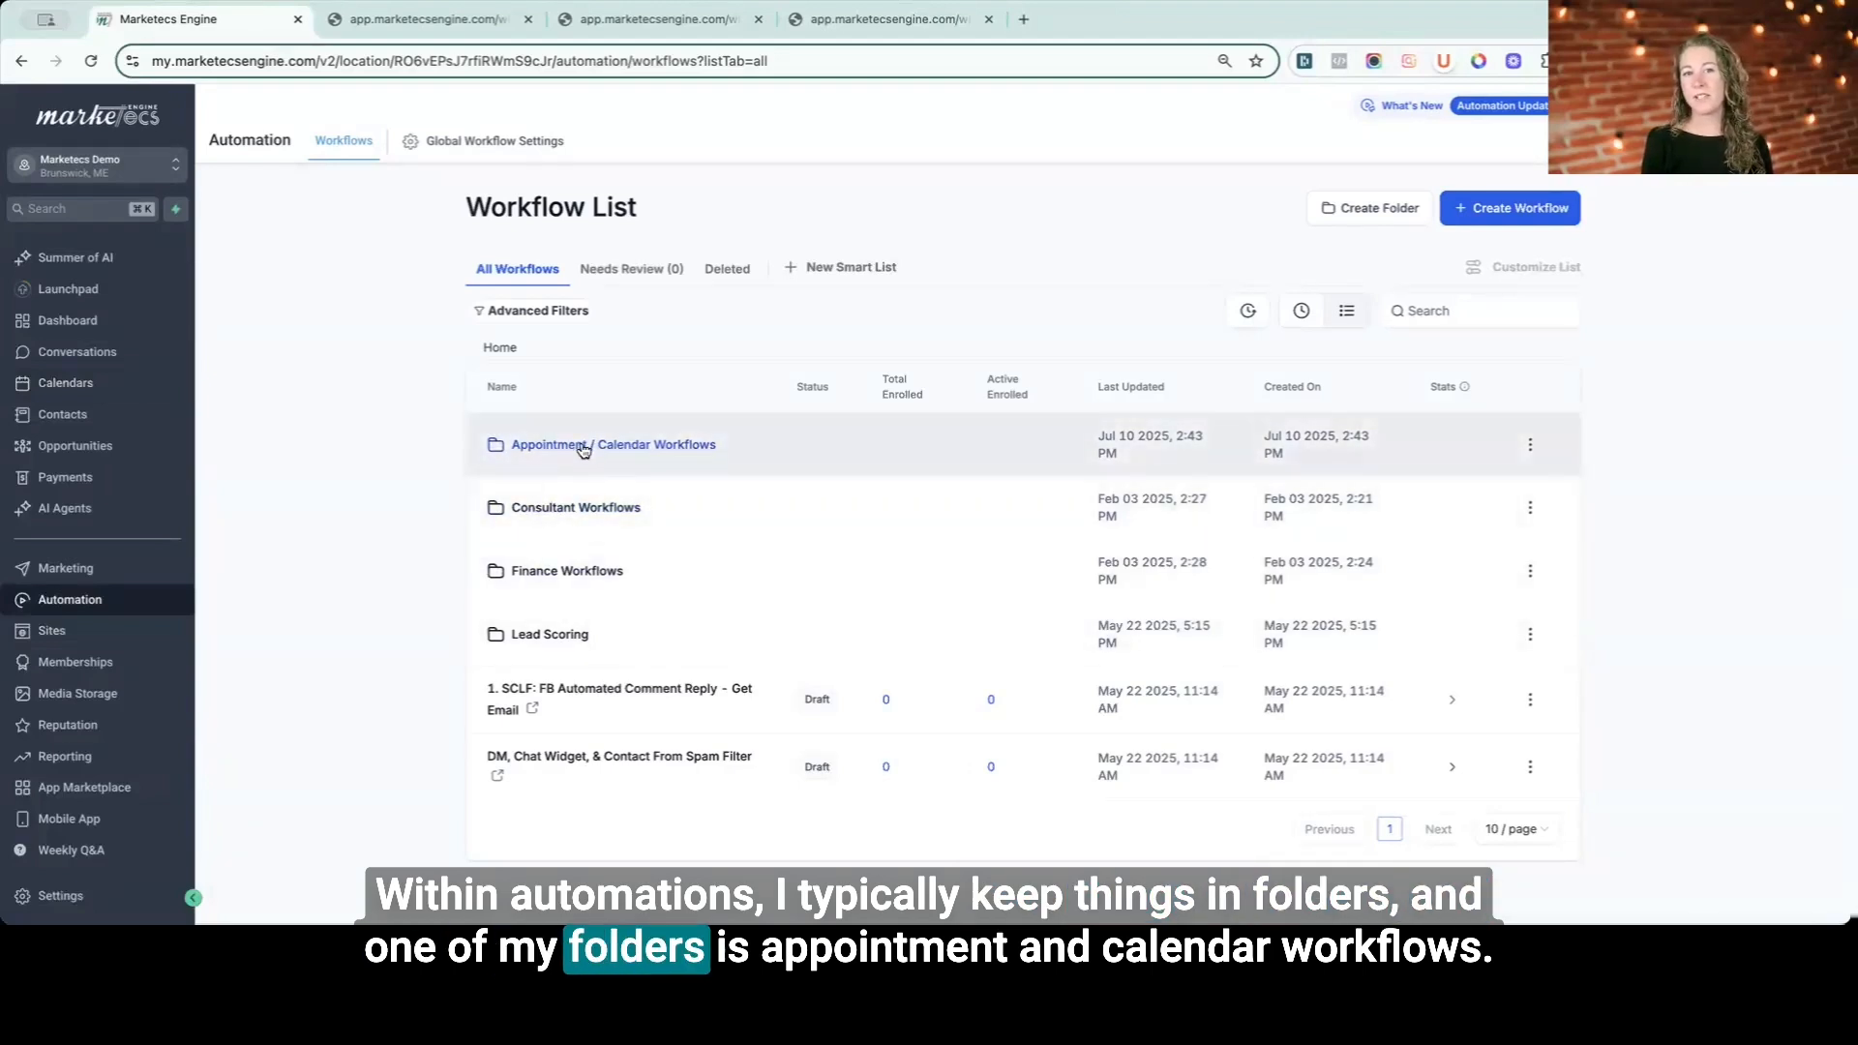
pyautogui.click(584, 447)
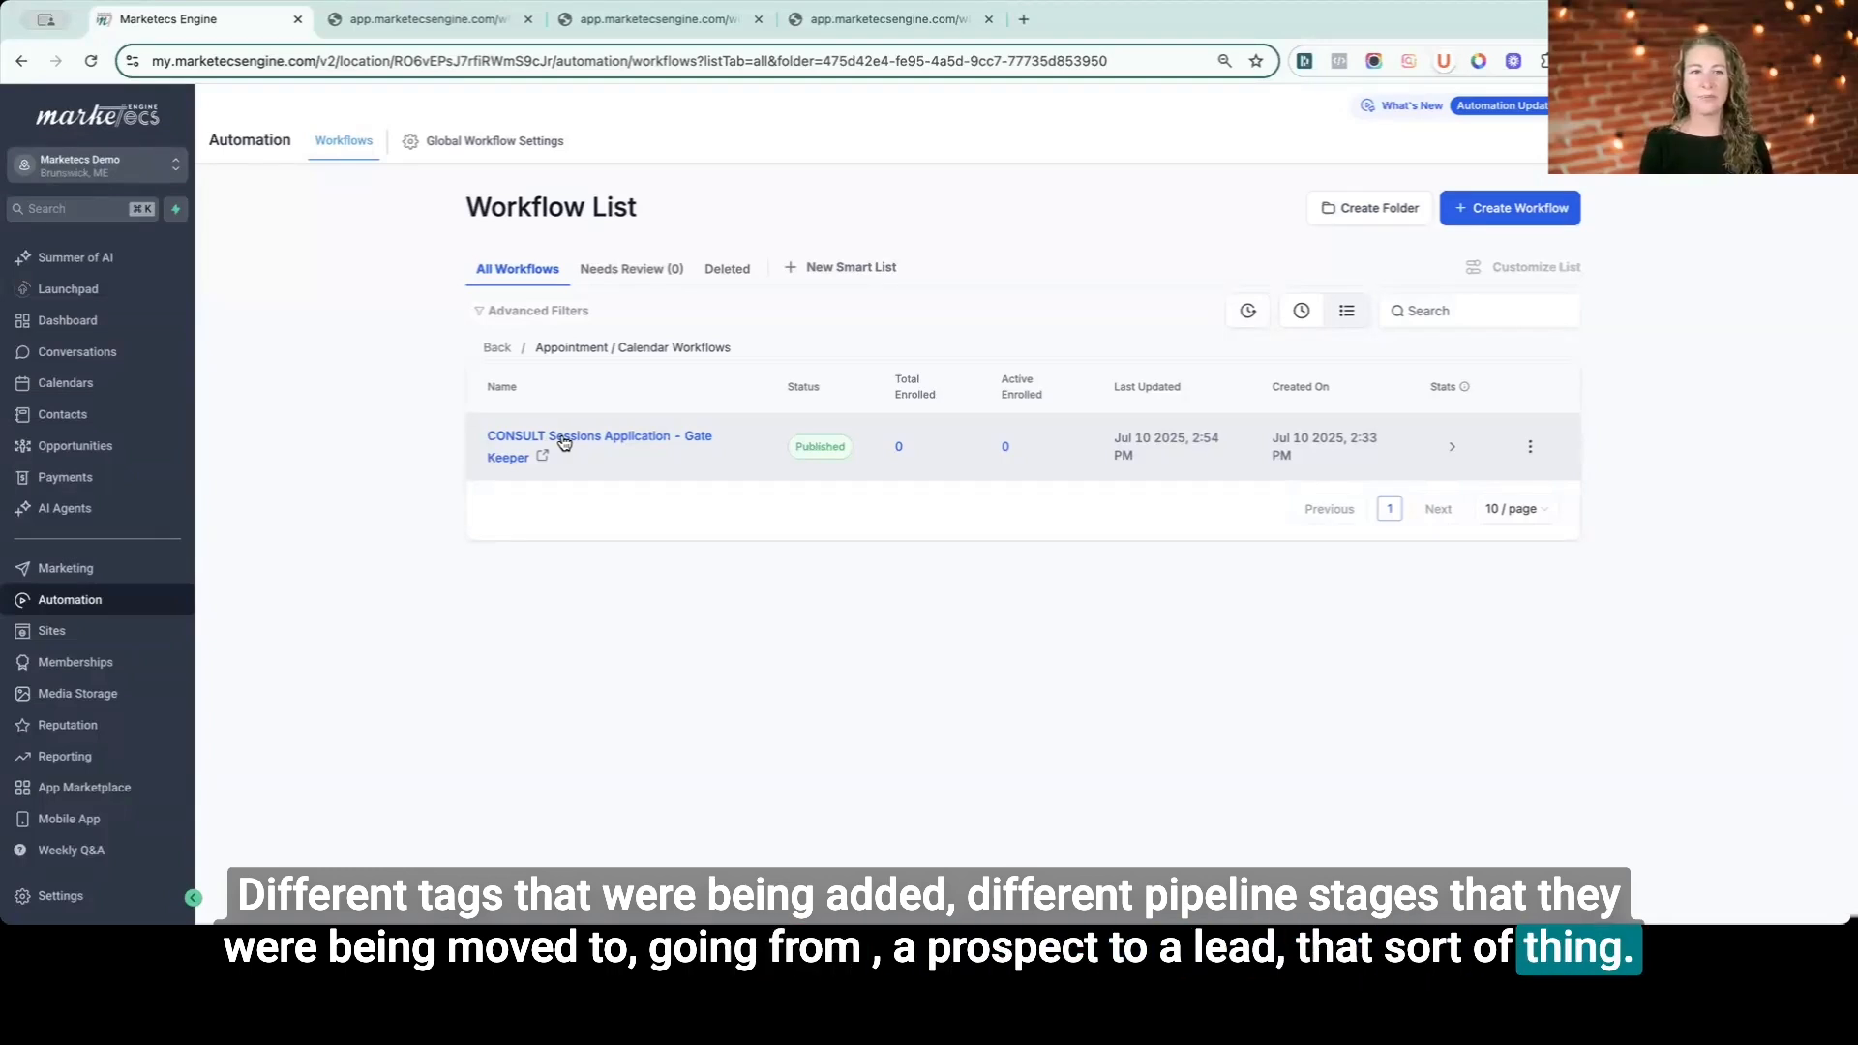
# - Open the CONSULT Sessions Application - Gate Keeper workflow and inspect its form-submitted trigger settings
pyautogui.click(564, 440)
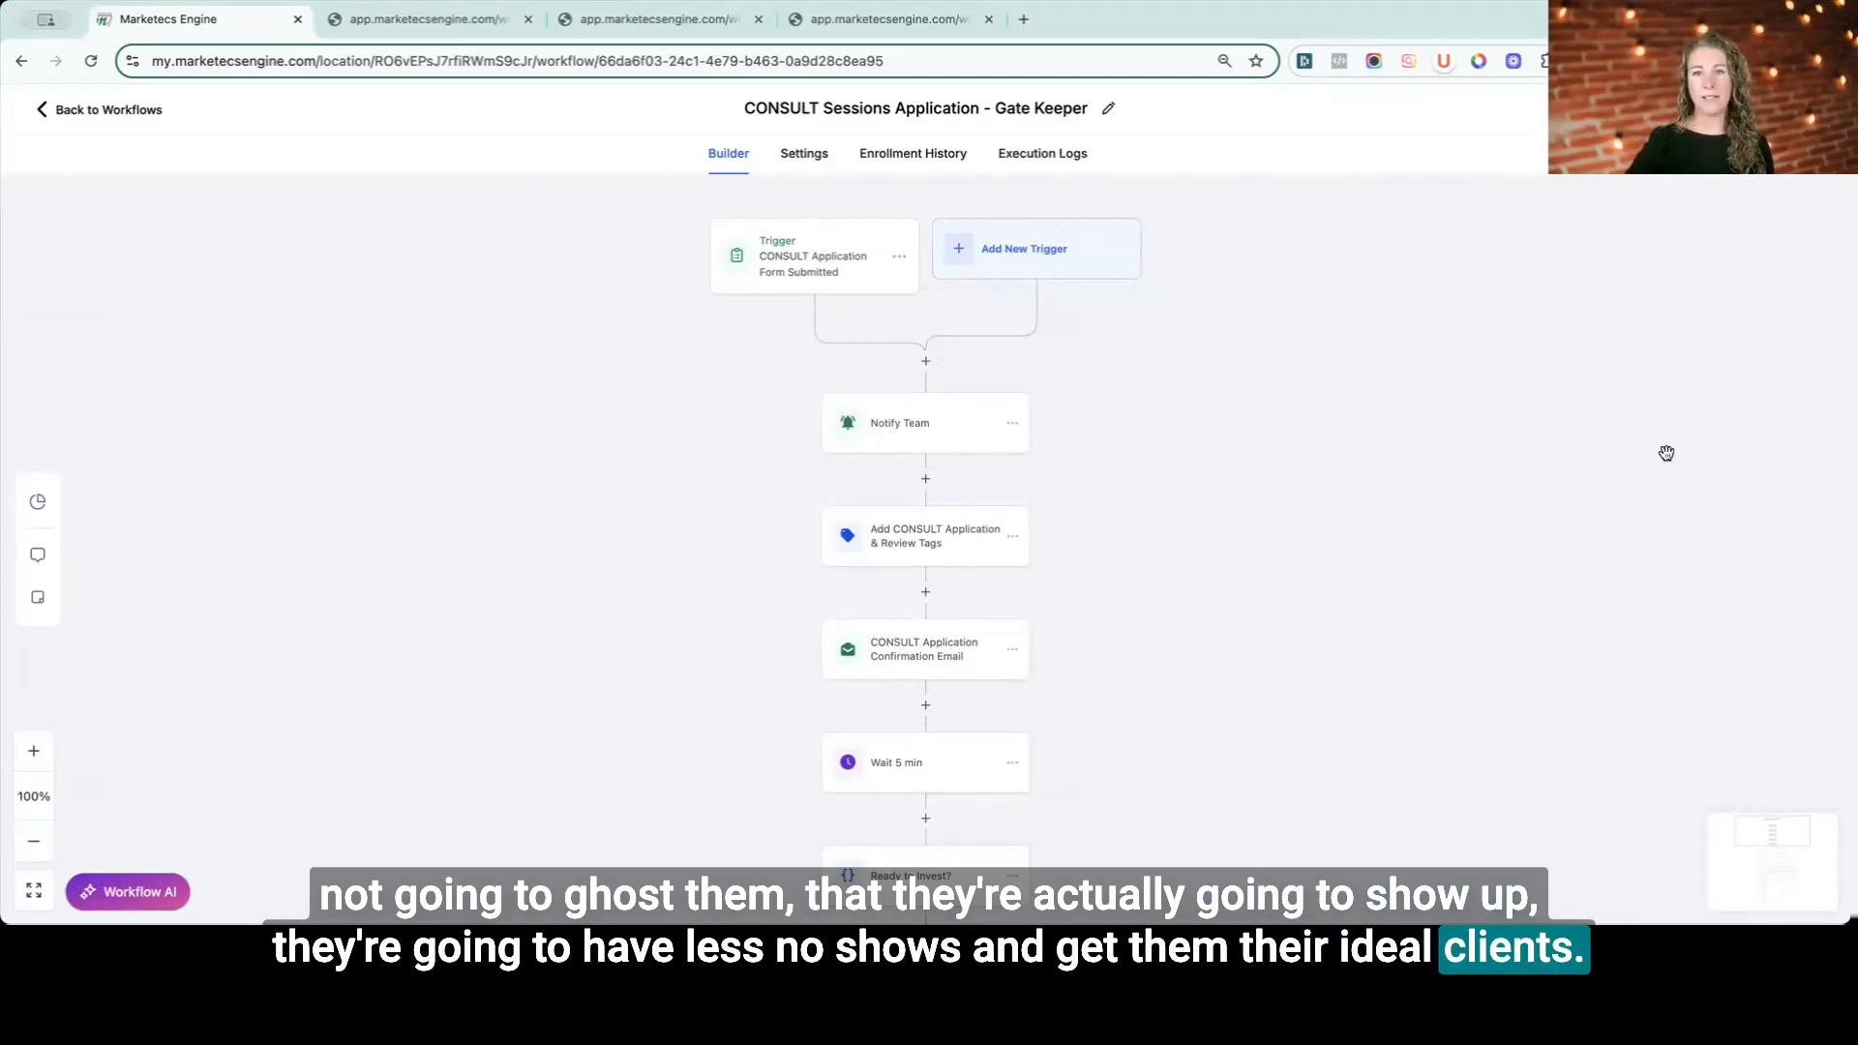
pyautogui.click(851, 281)
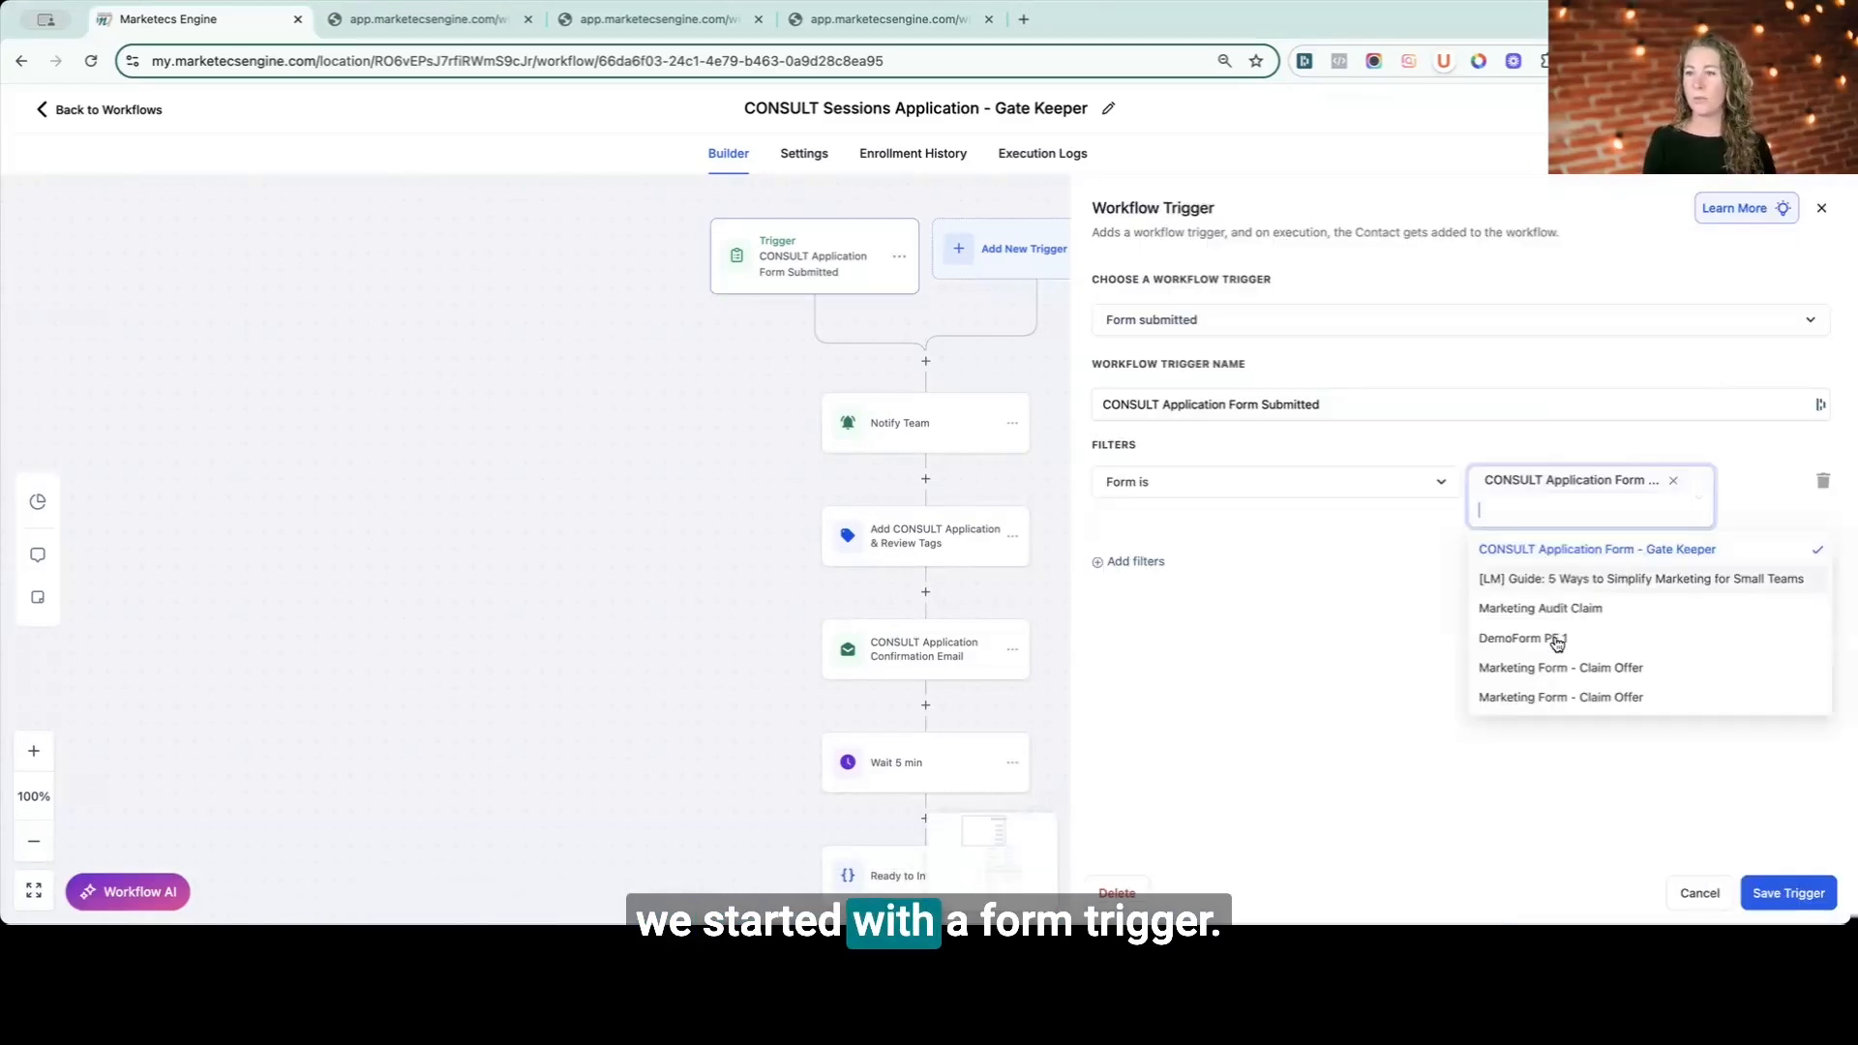
pyautogui.click(1344, 771)
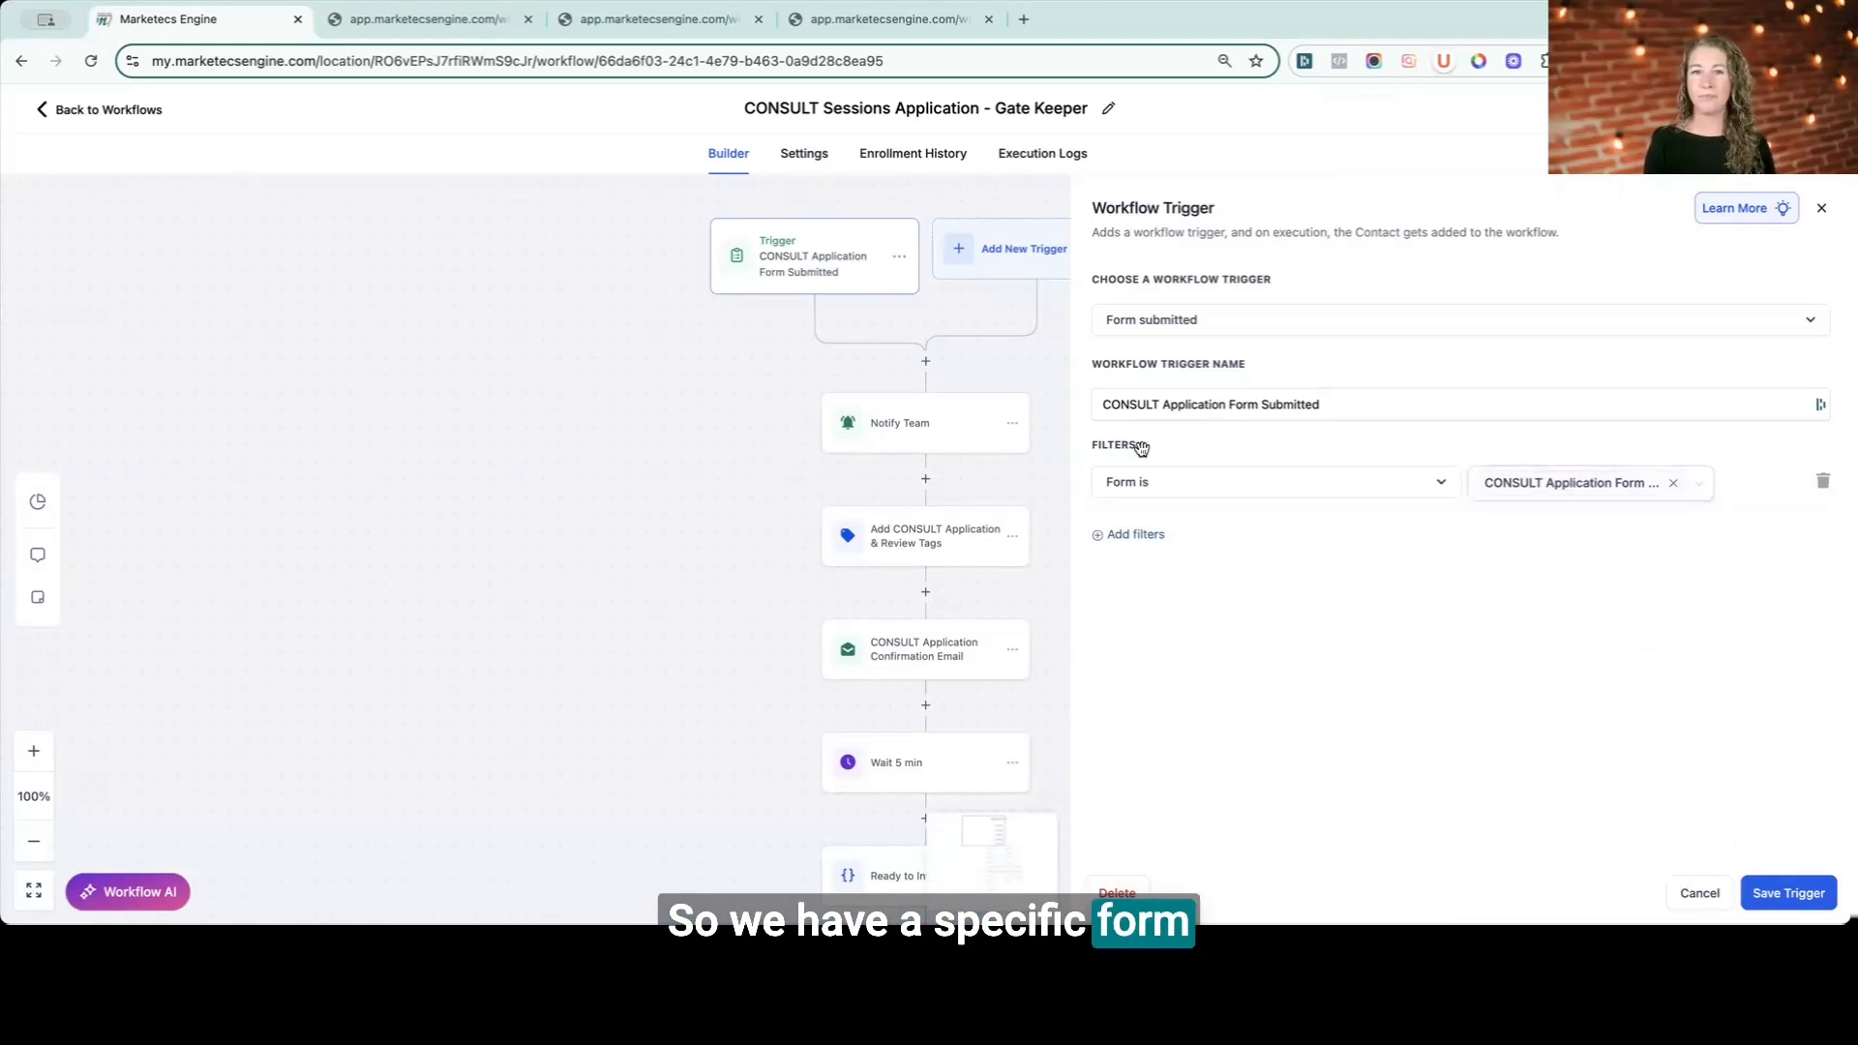
pyautogui.click(1021, 254)
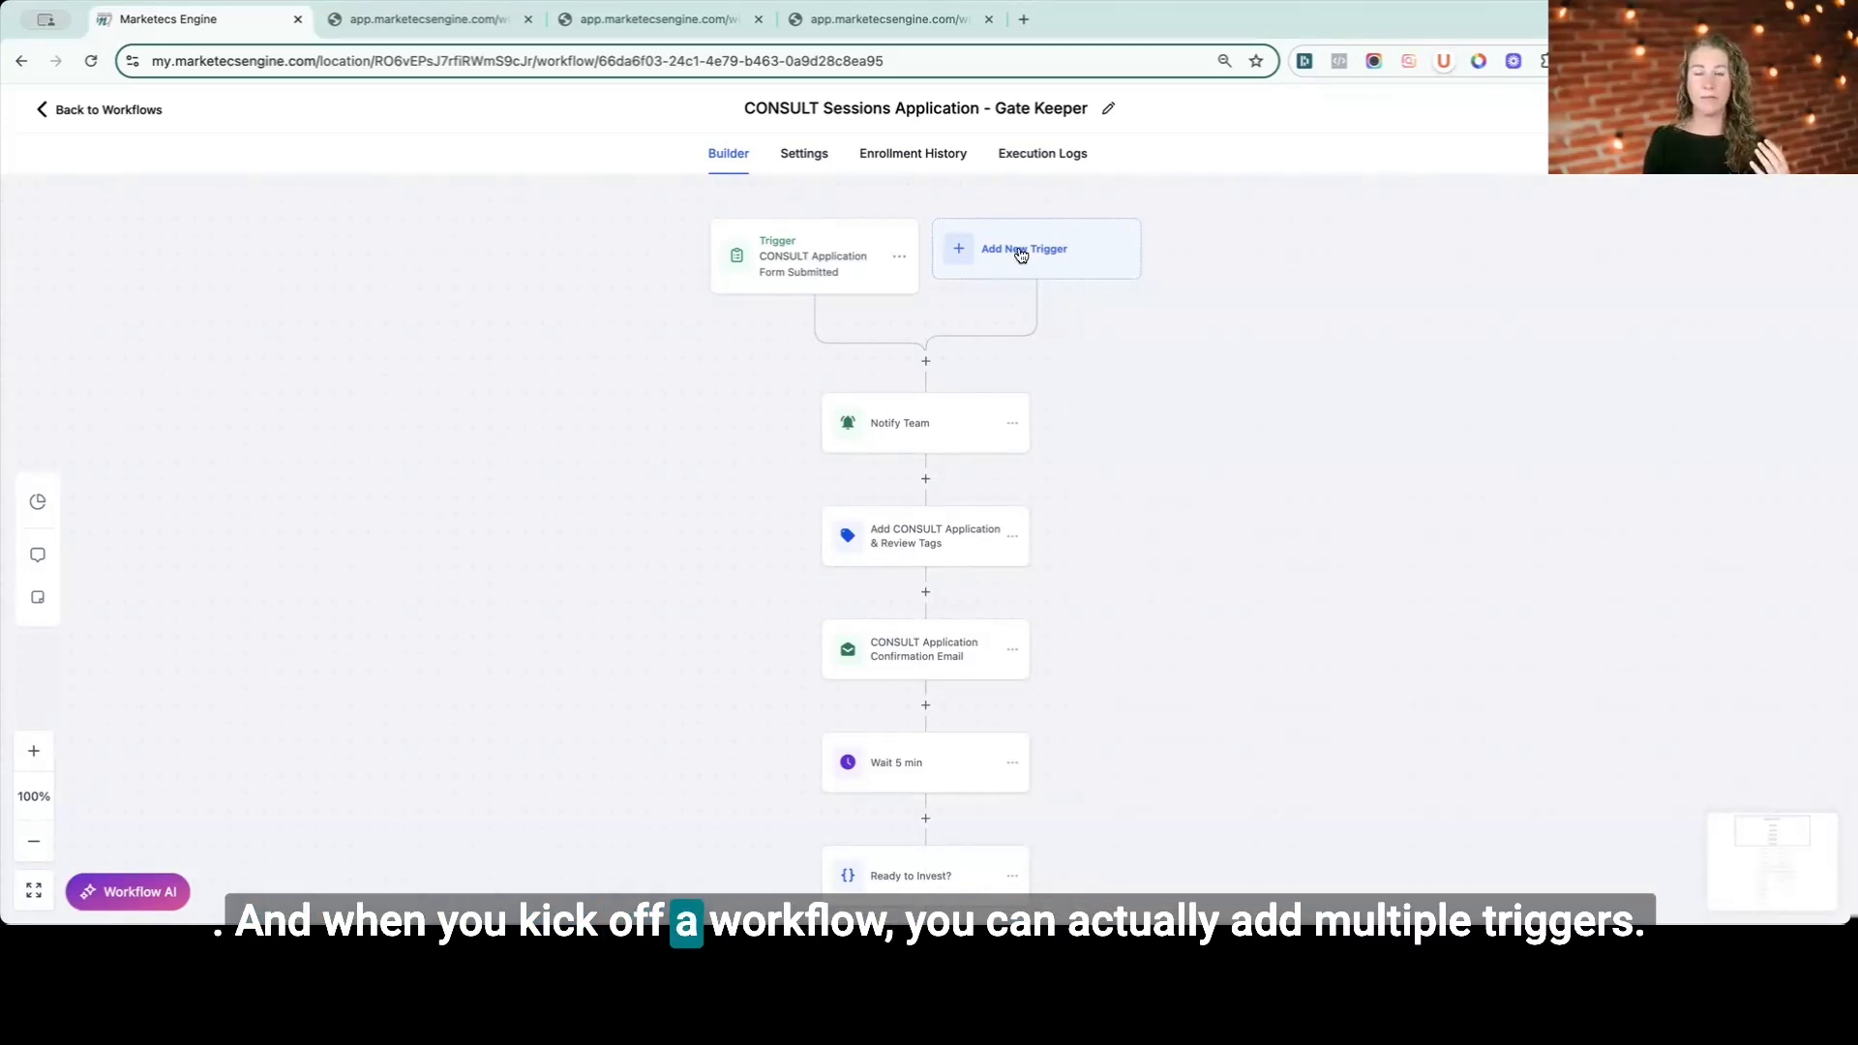
# - Try to add a second Form submitted trigger filtered to the CONSULT Application Form - Gate Keeper form
pyautogui.click(1021, 254)
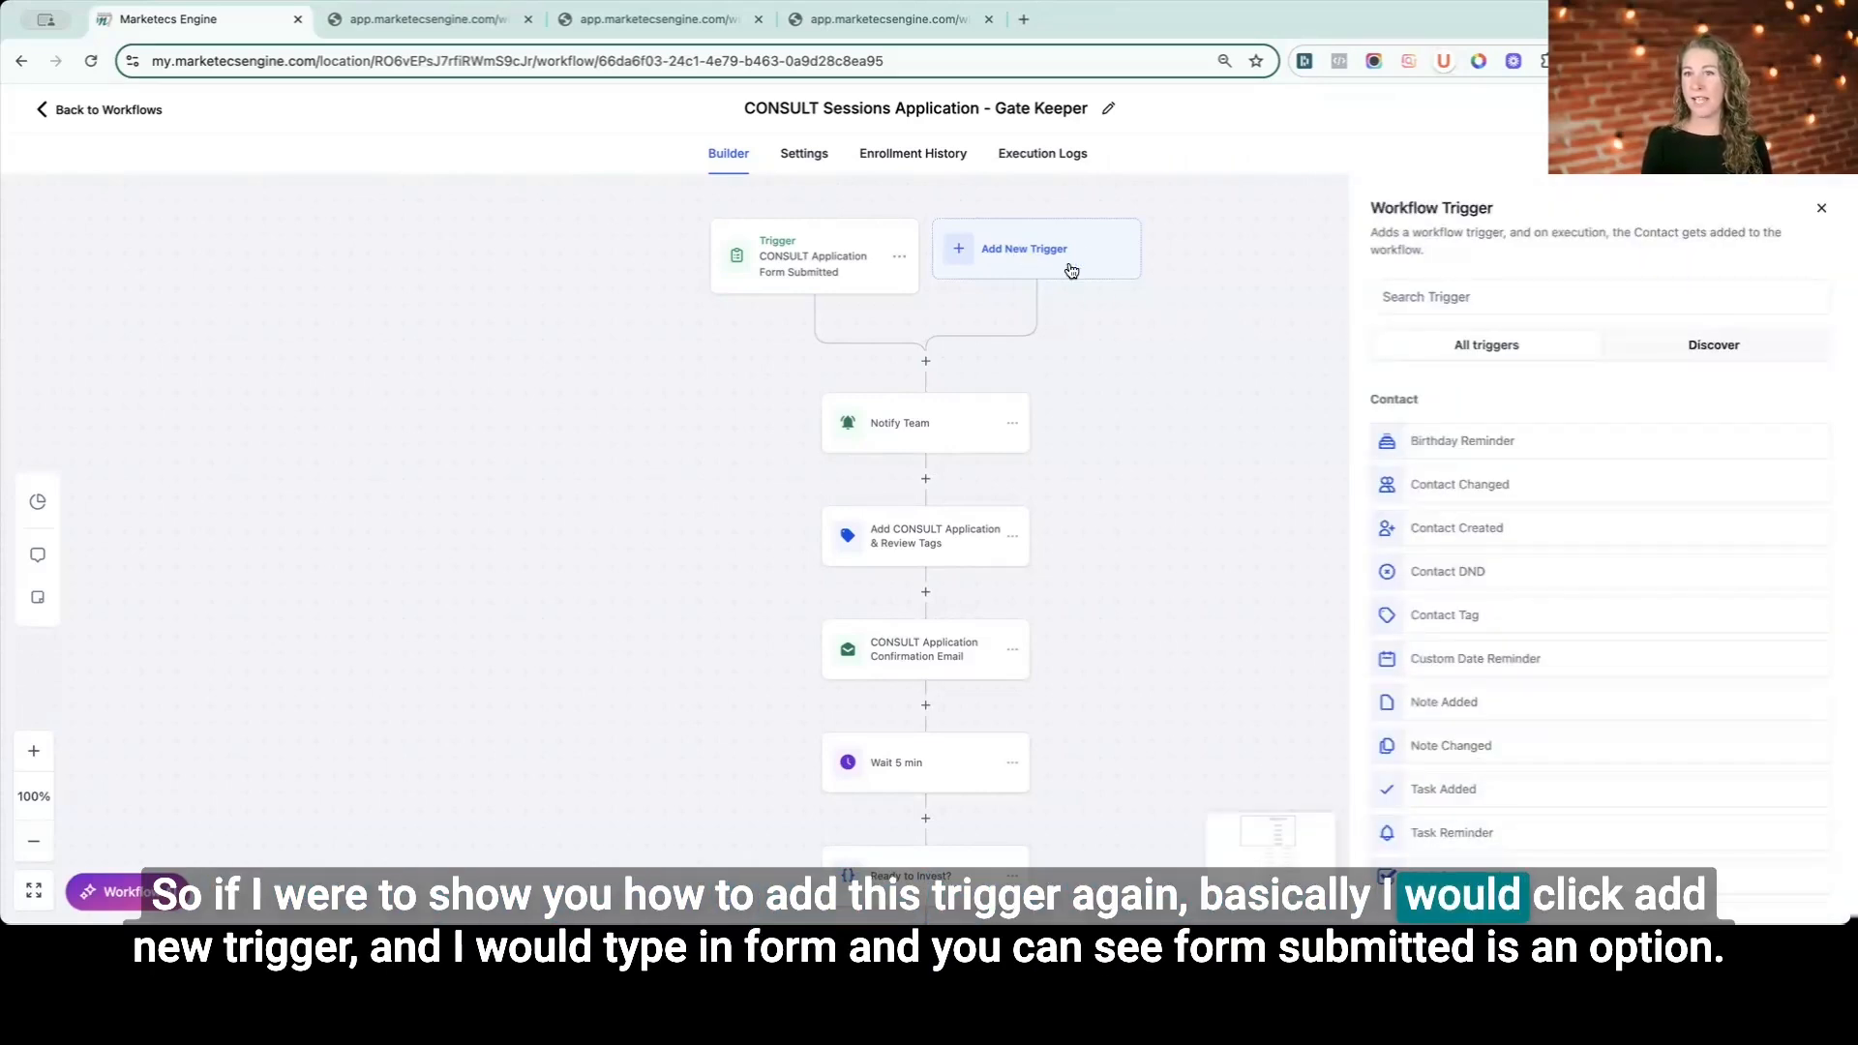
pyautogui.click(1608, 303)
pyautogui.write('form')
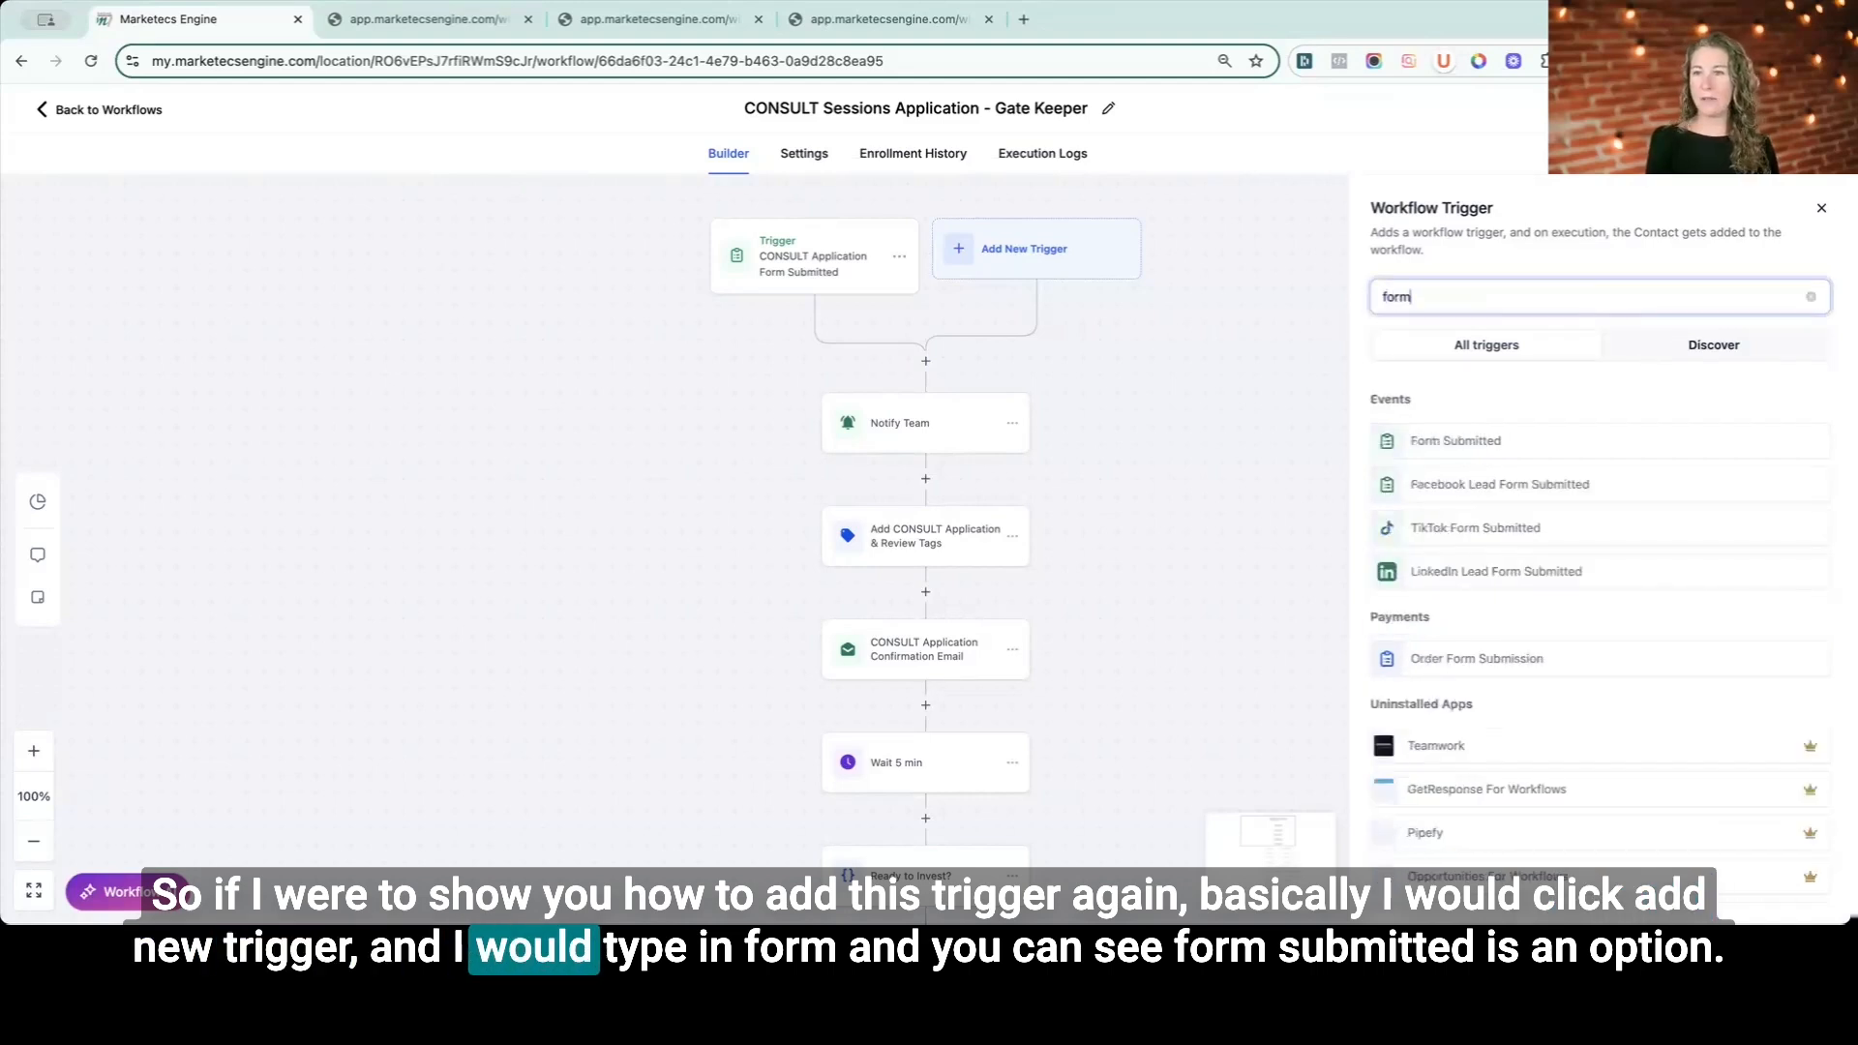
pyautogui.click(1419, 447)
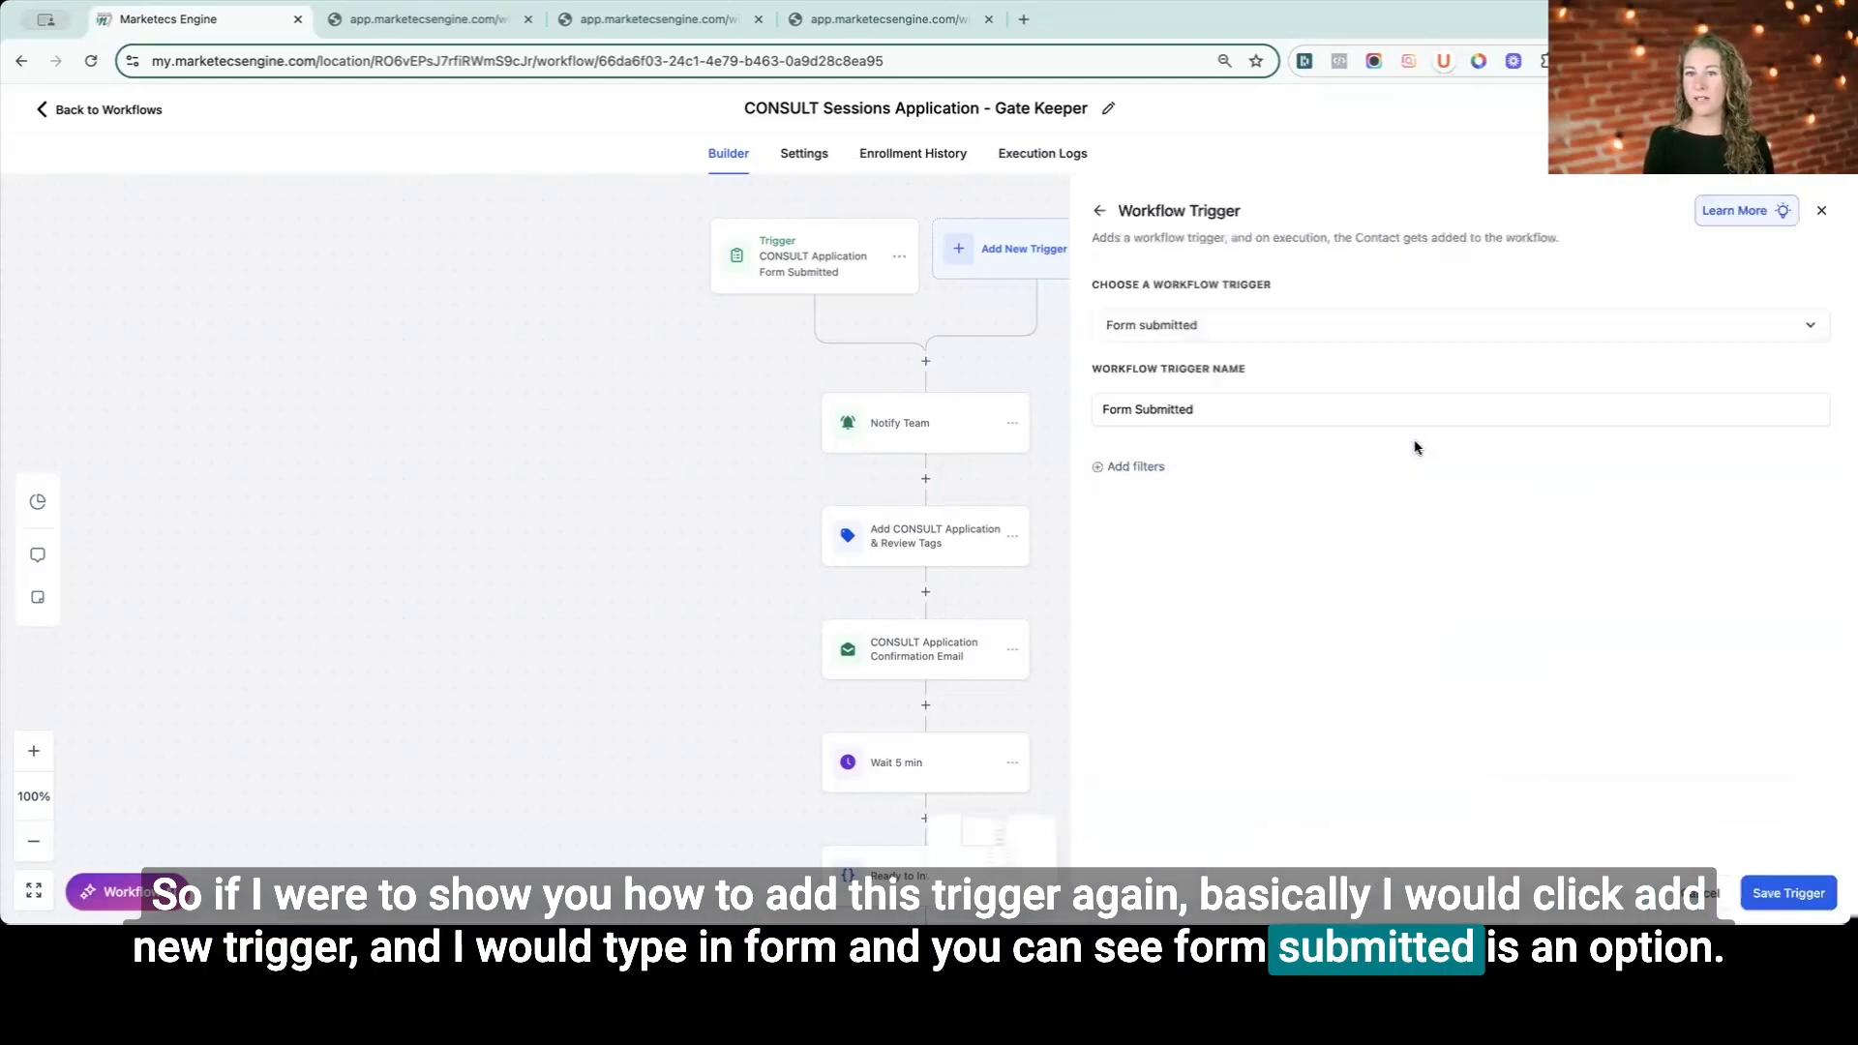
pyautogui.click(1187, 491)
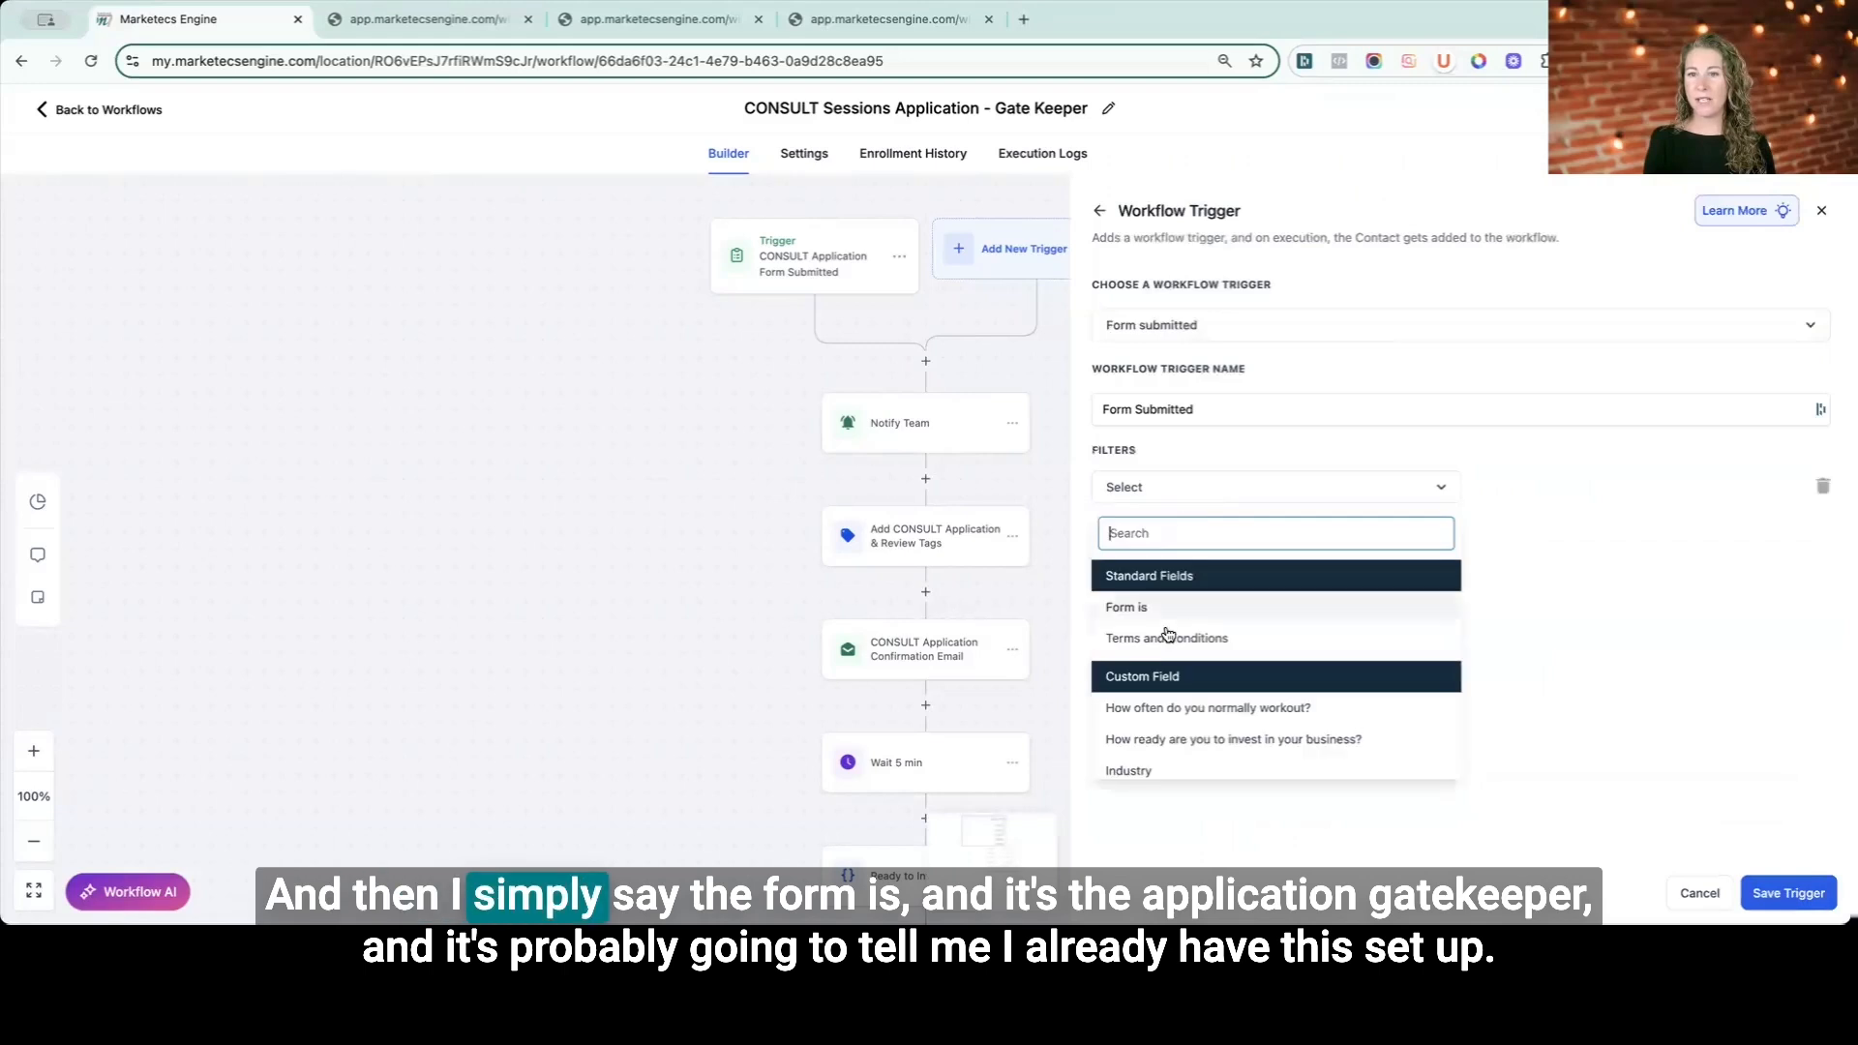
pyautogui.click(1126, 605)
pyautogui.click(1559, 494)
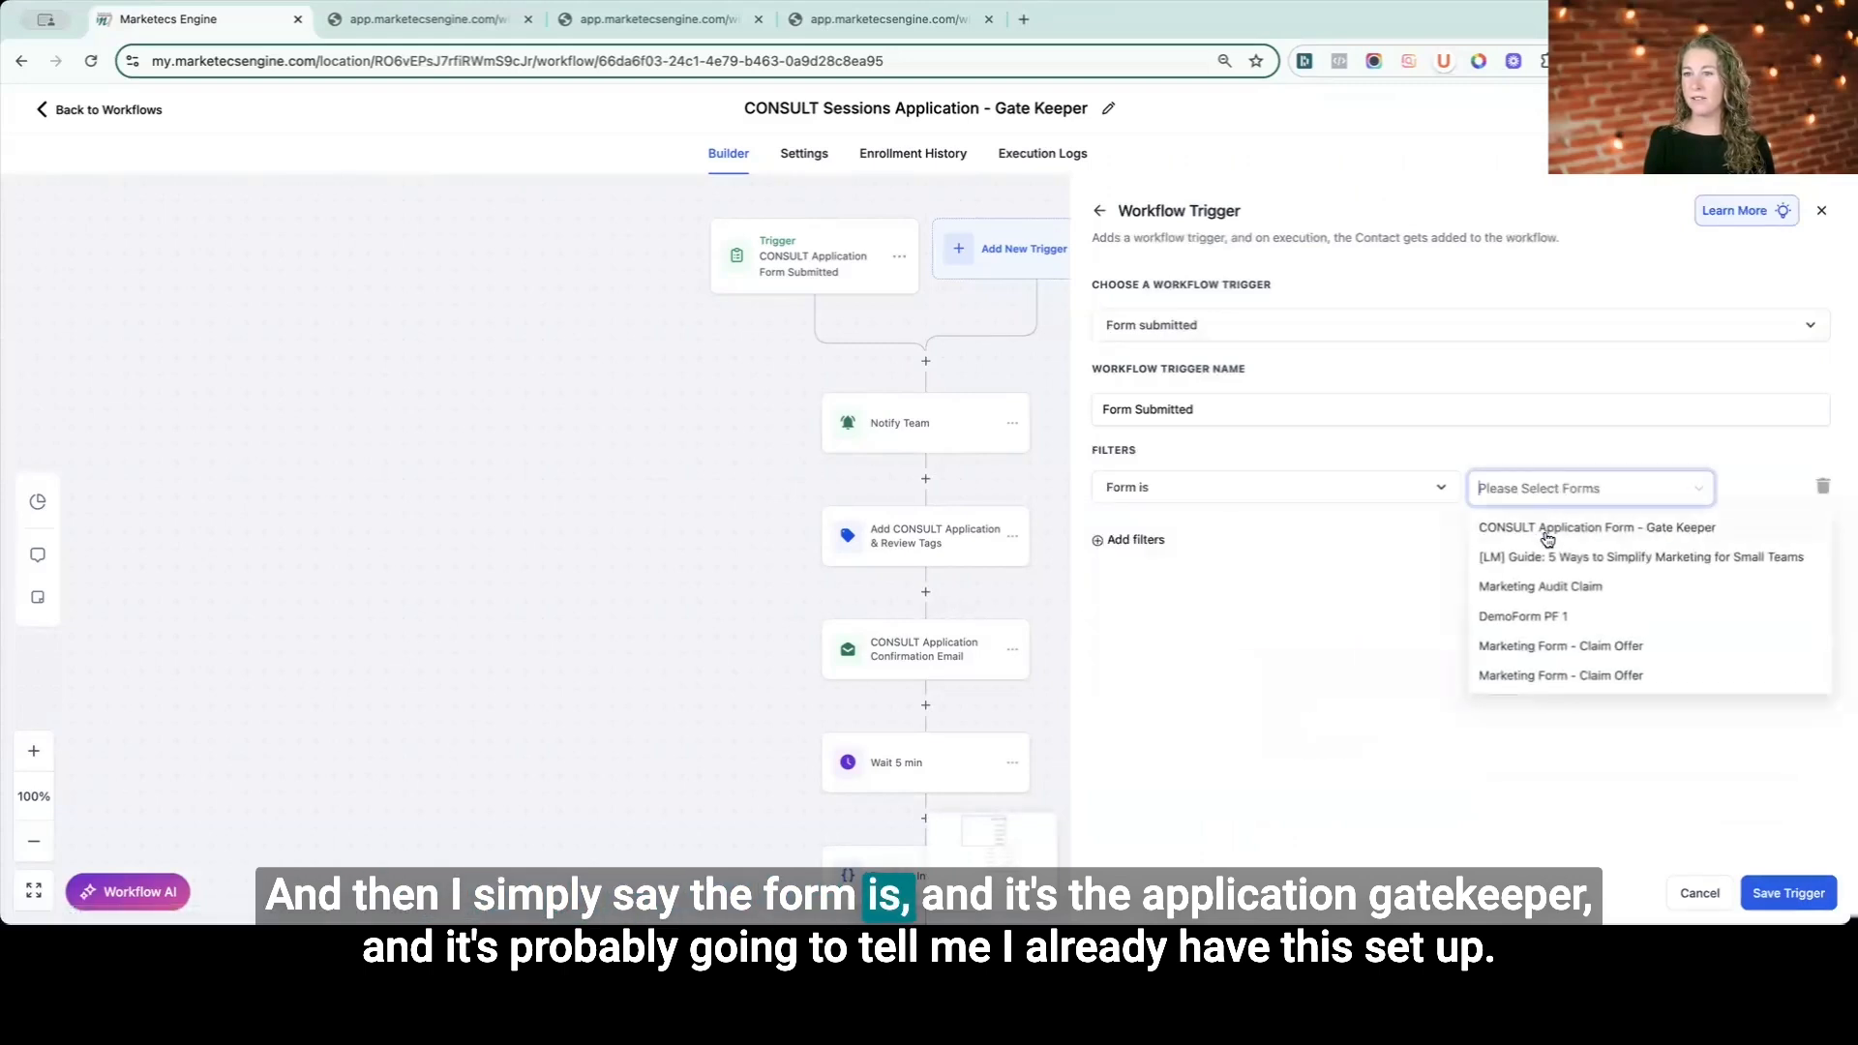
pyautogui.click(1491, 532)
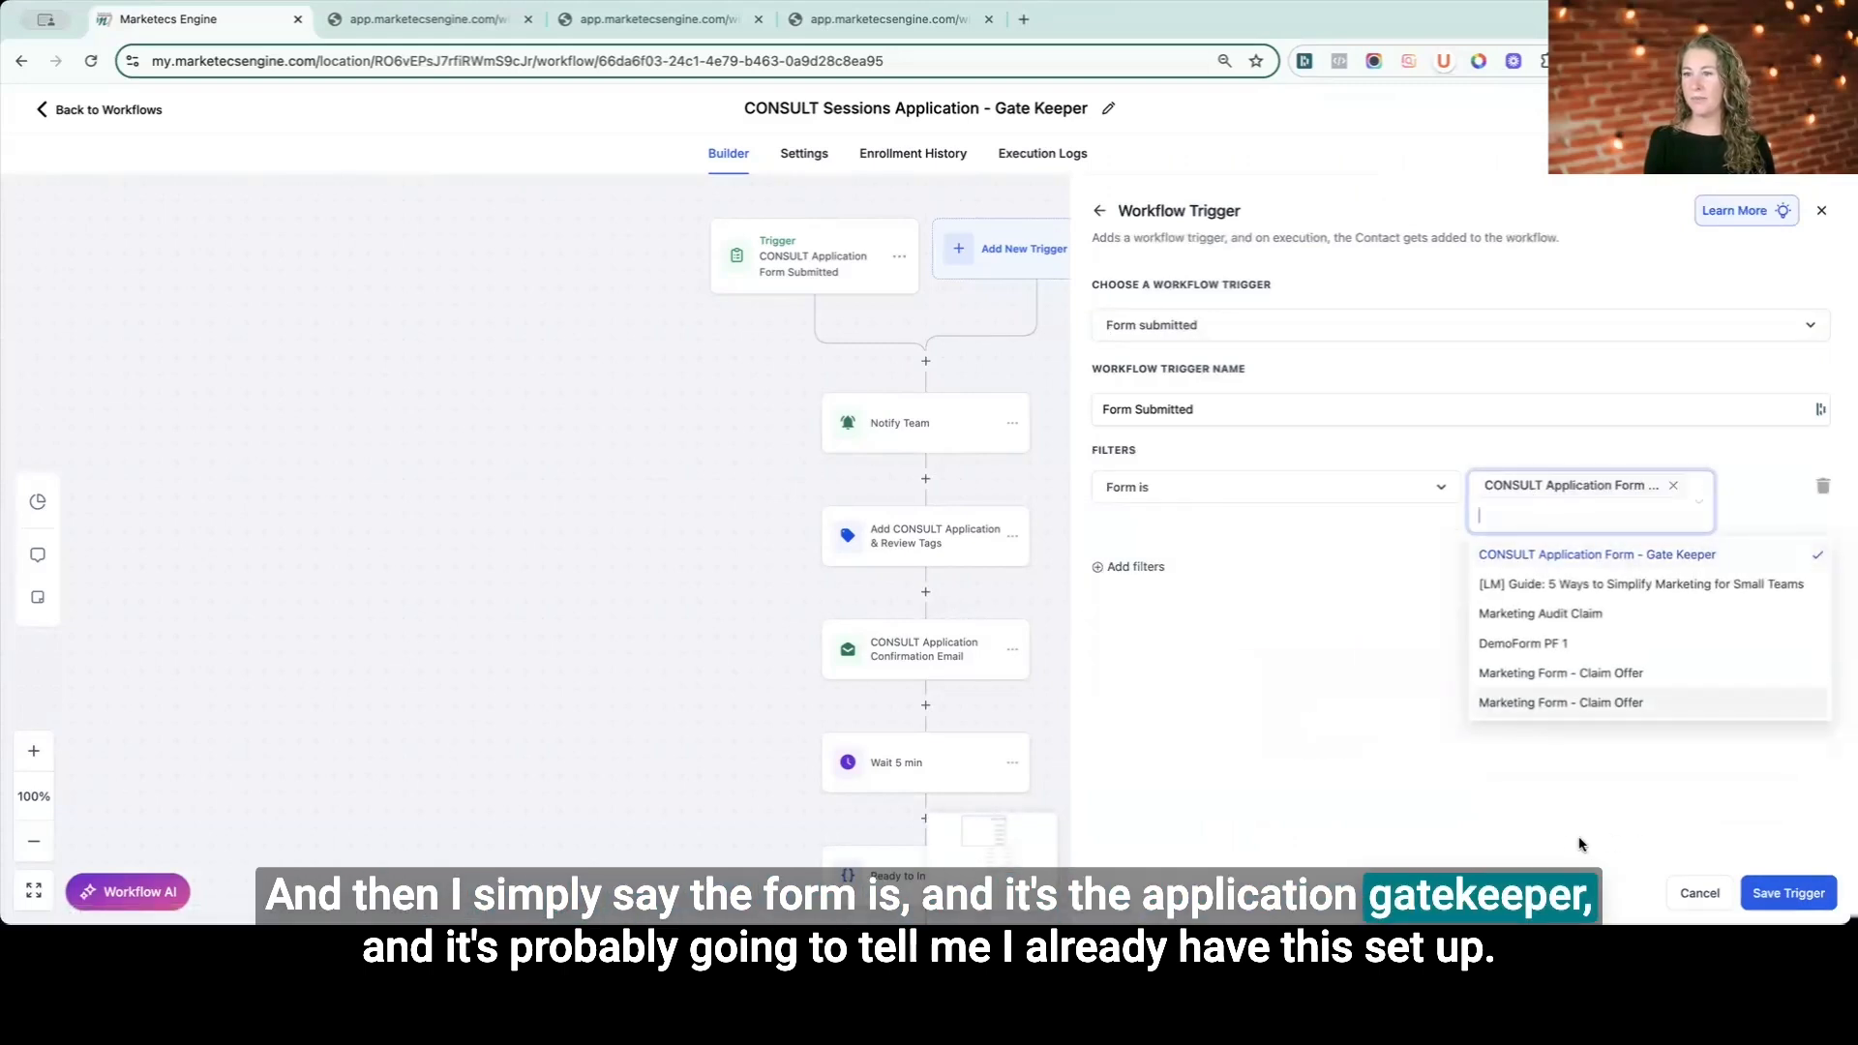
pyautogui.click(1580, 845)
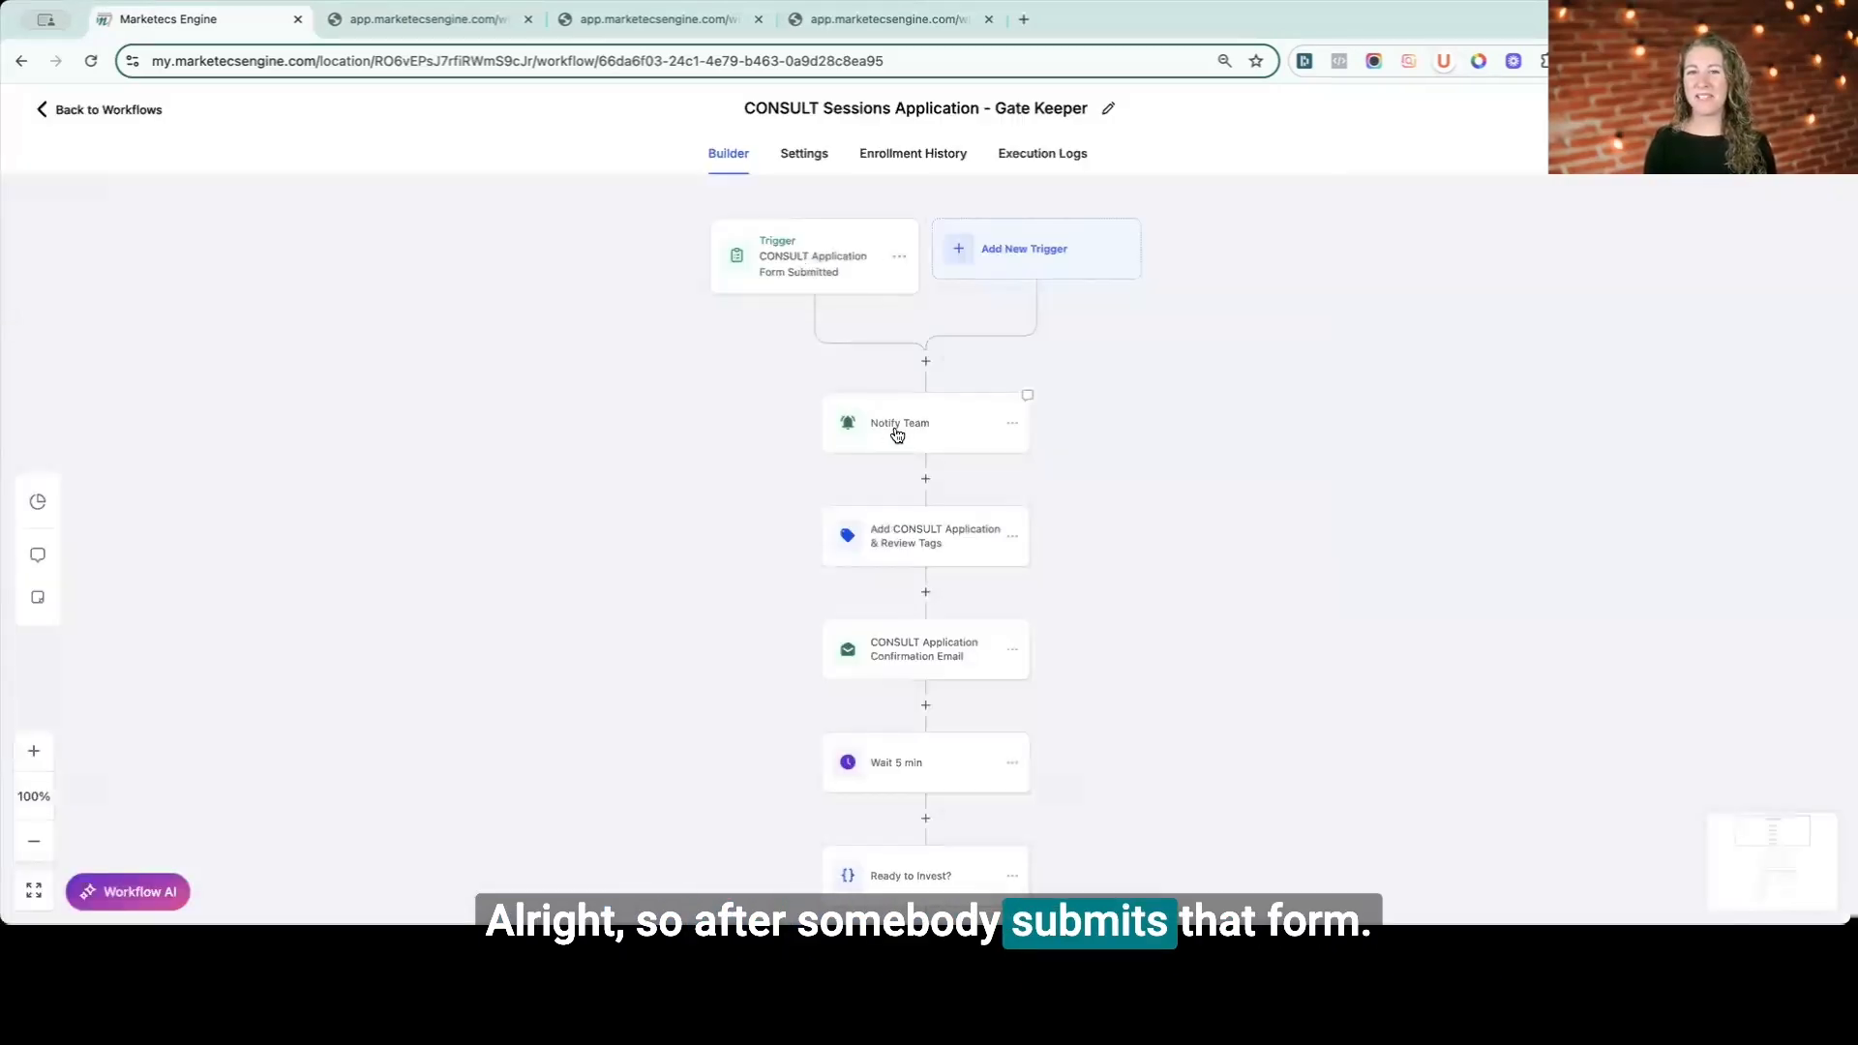
# - Open the Notify Team action and review its recipient type options and subject line
pyautogui.click(897, 435)
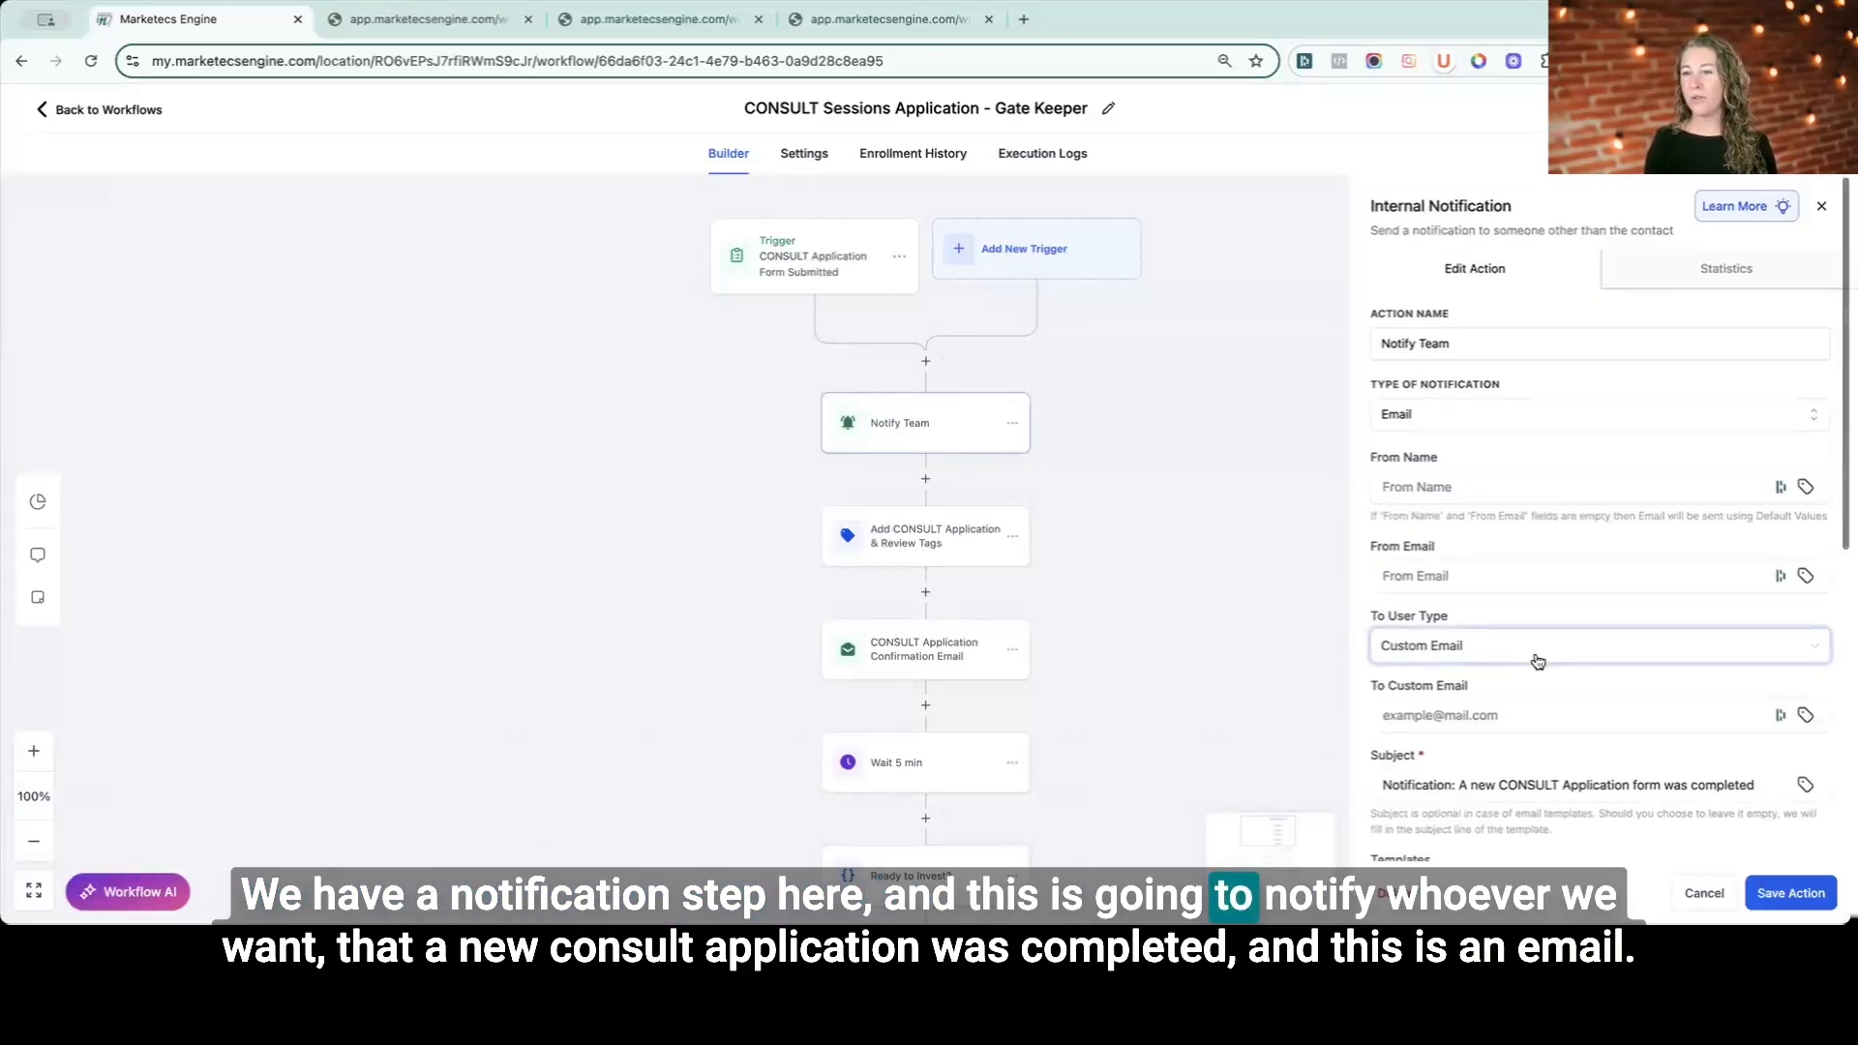
pyautogui.scroll(-3, 1484, 710)
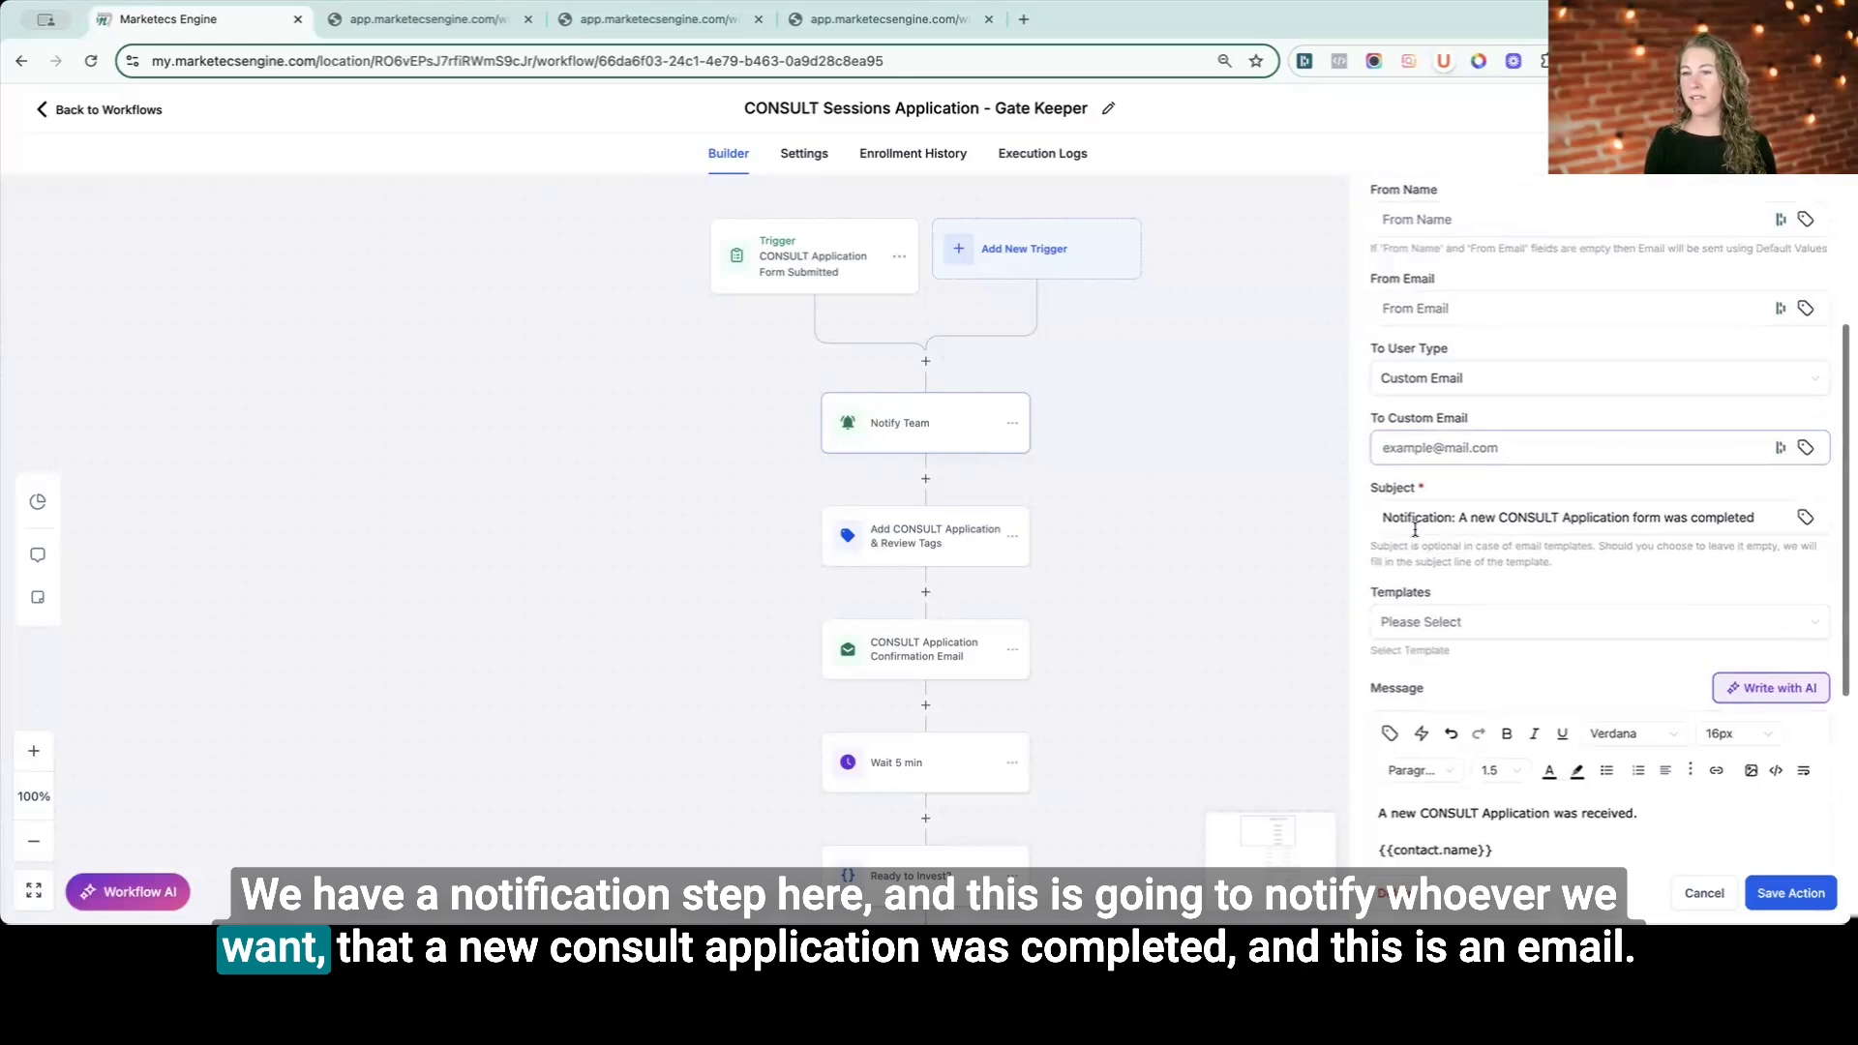
pyautogui.moveTo(1422, 523); pyautogui.dragTo(1771, 520)
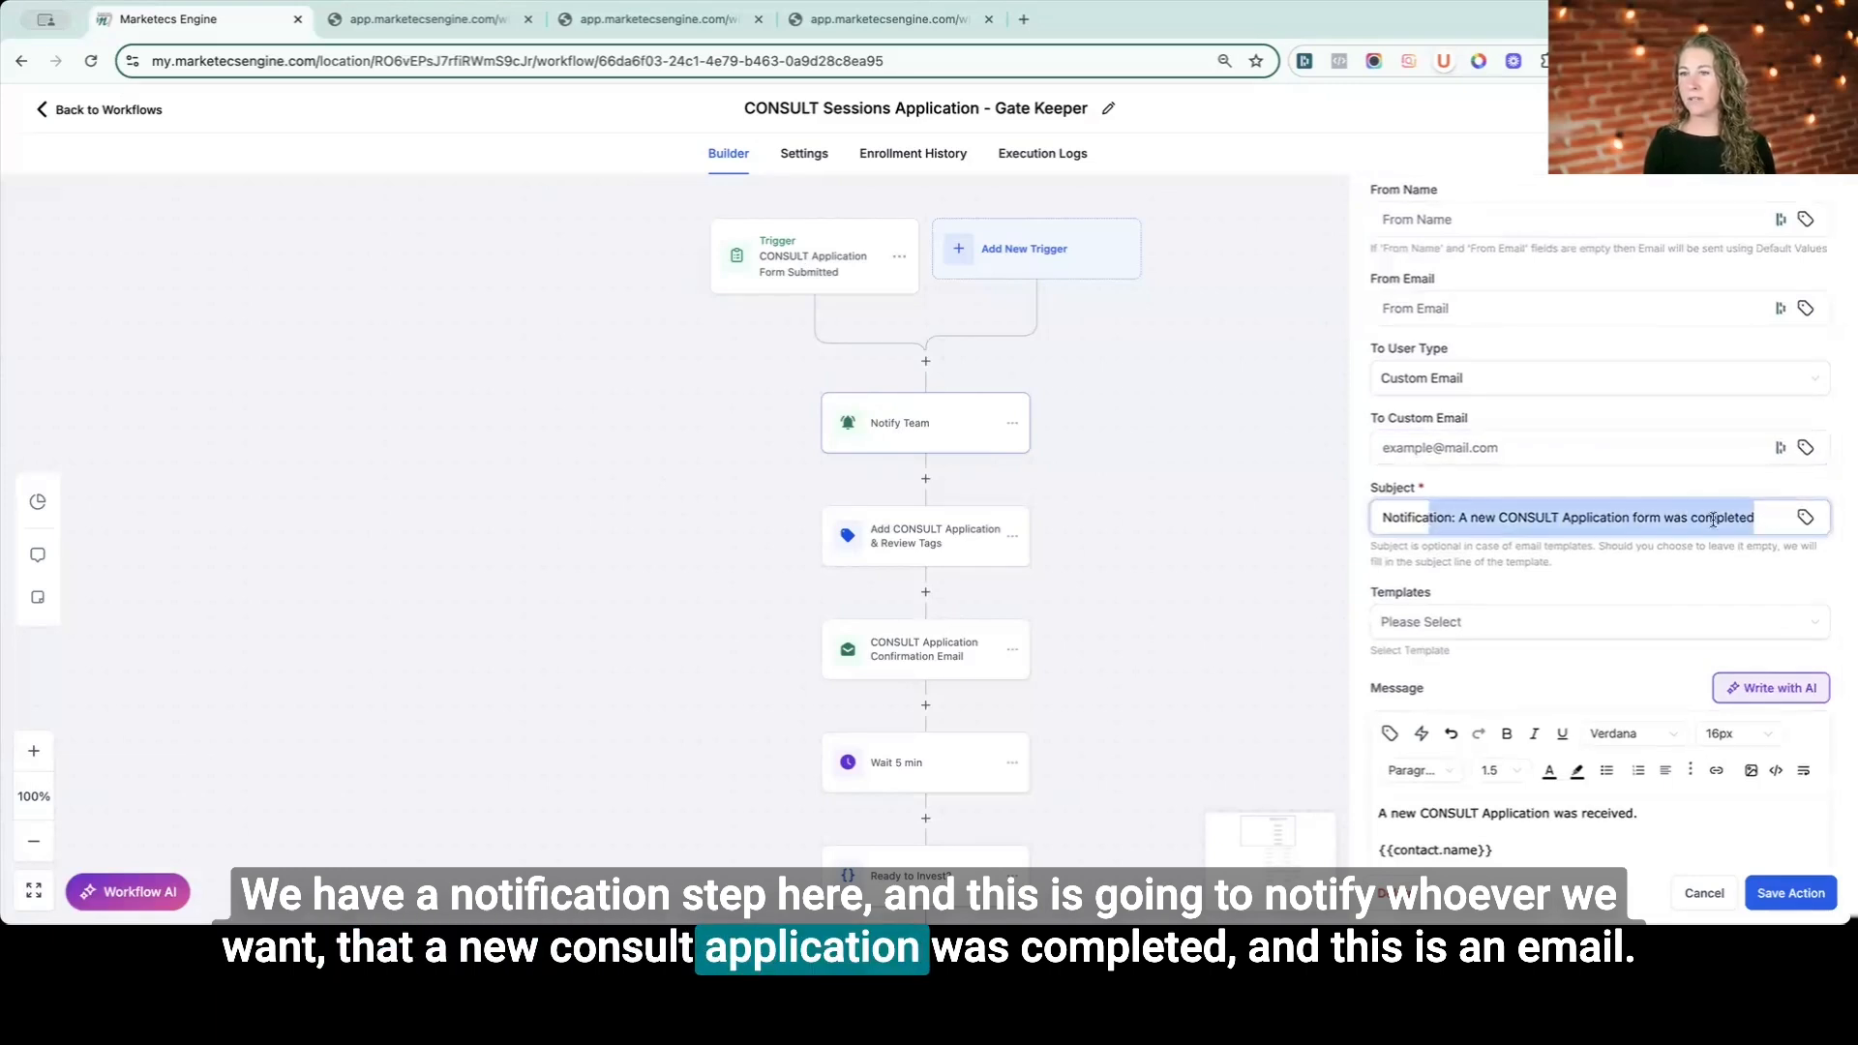
pyautogui.click(1514, 391)
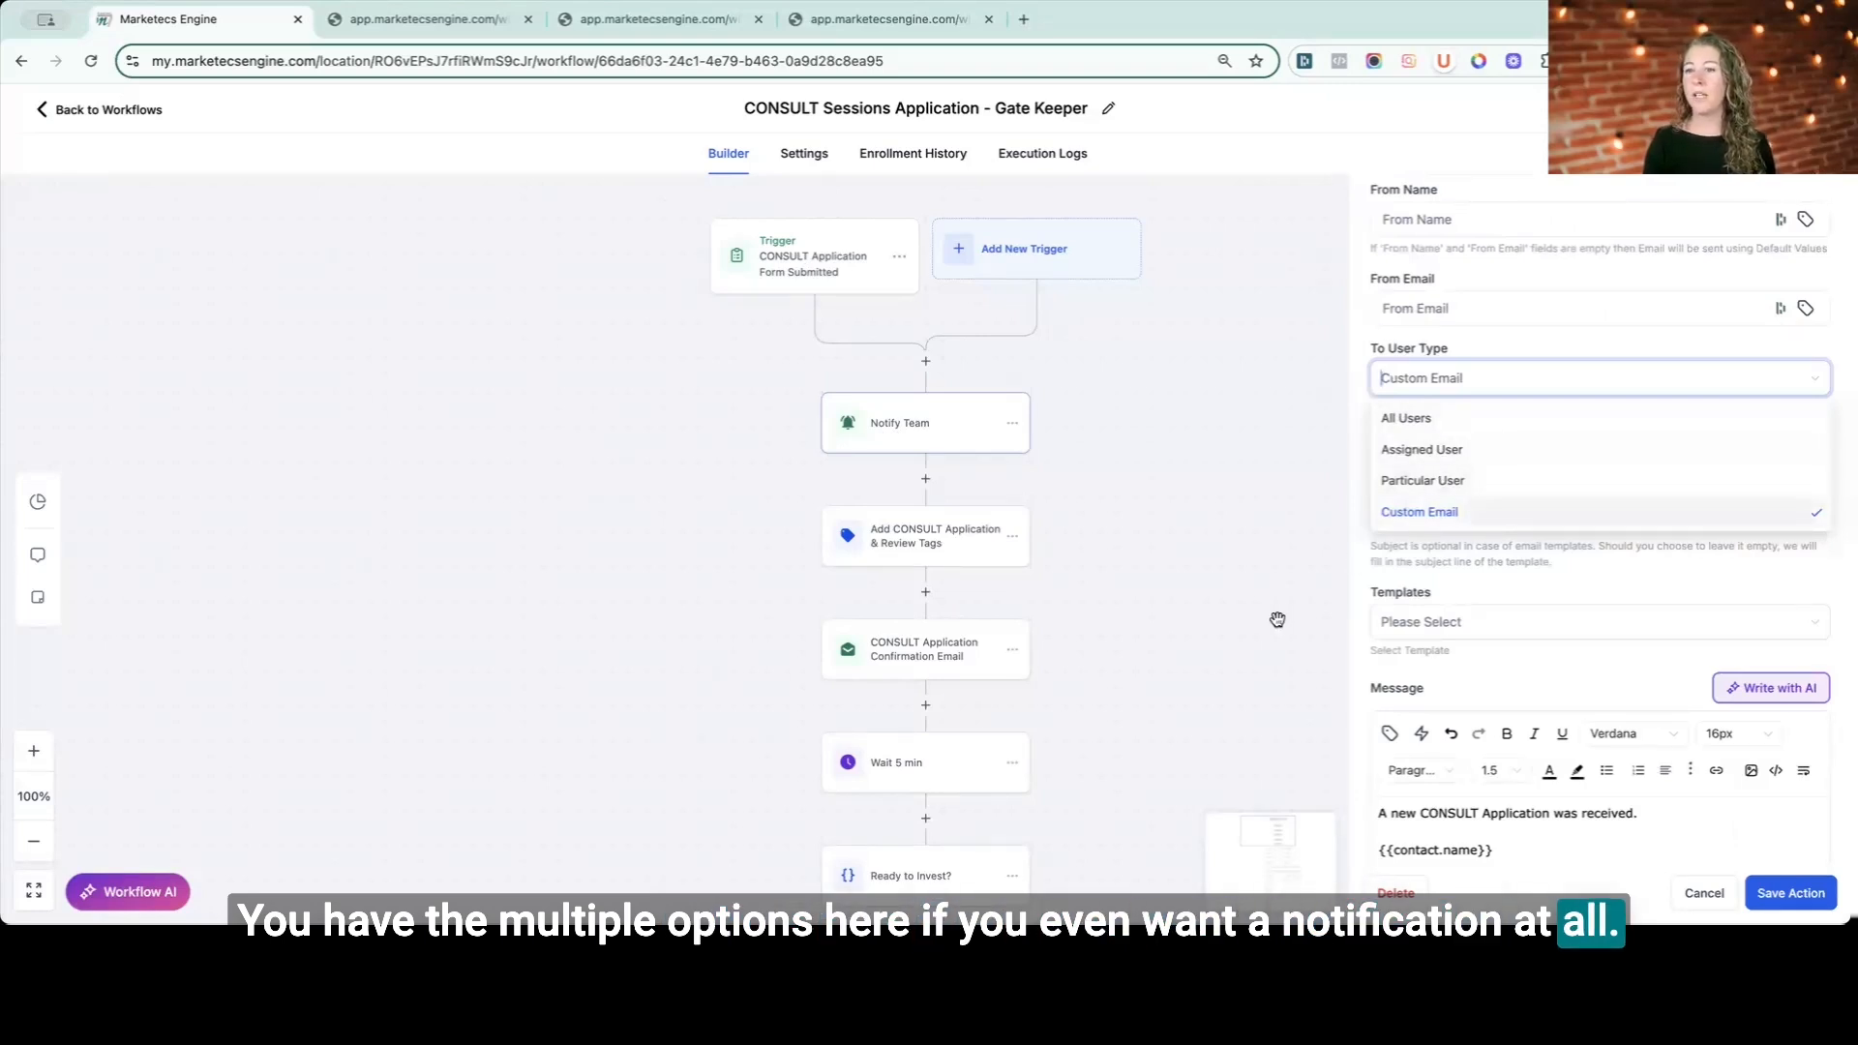
pyautogui.click(1503, 671)
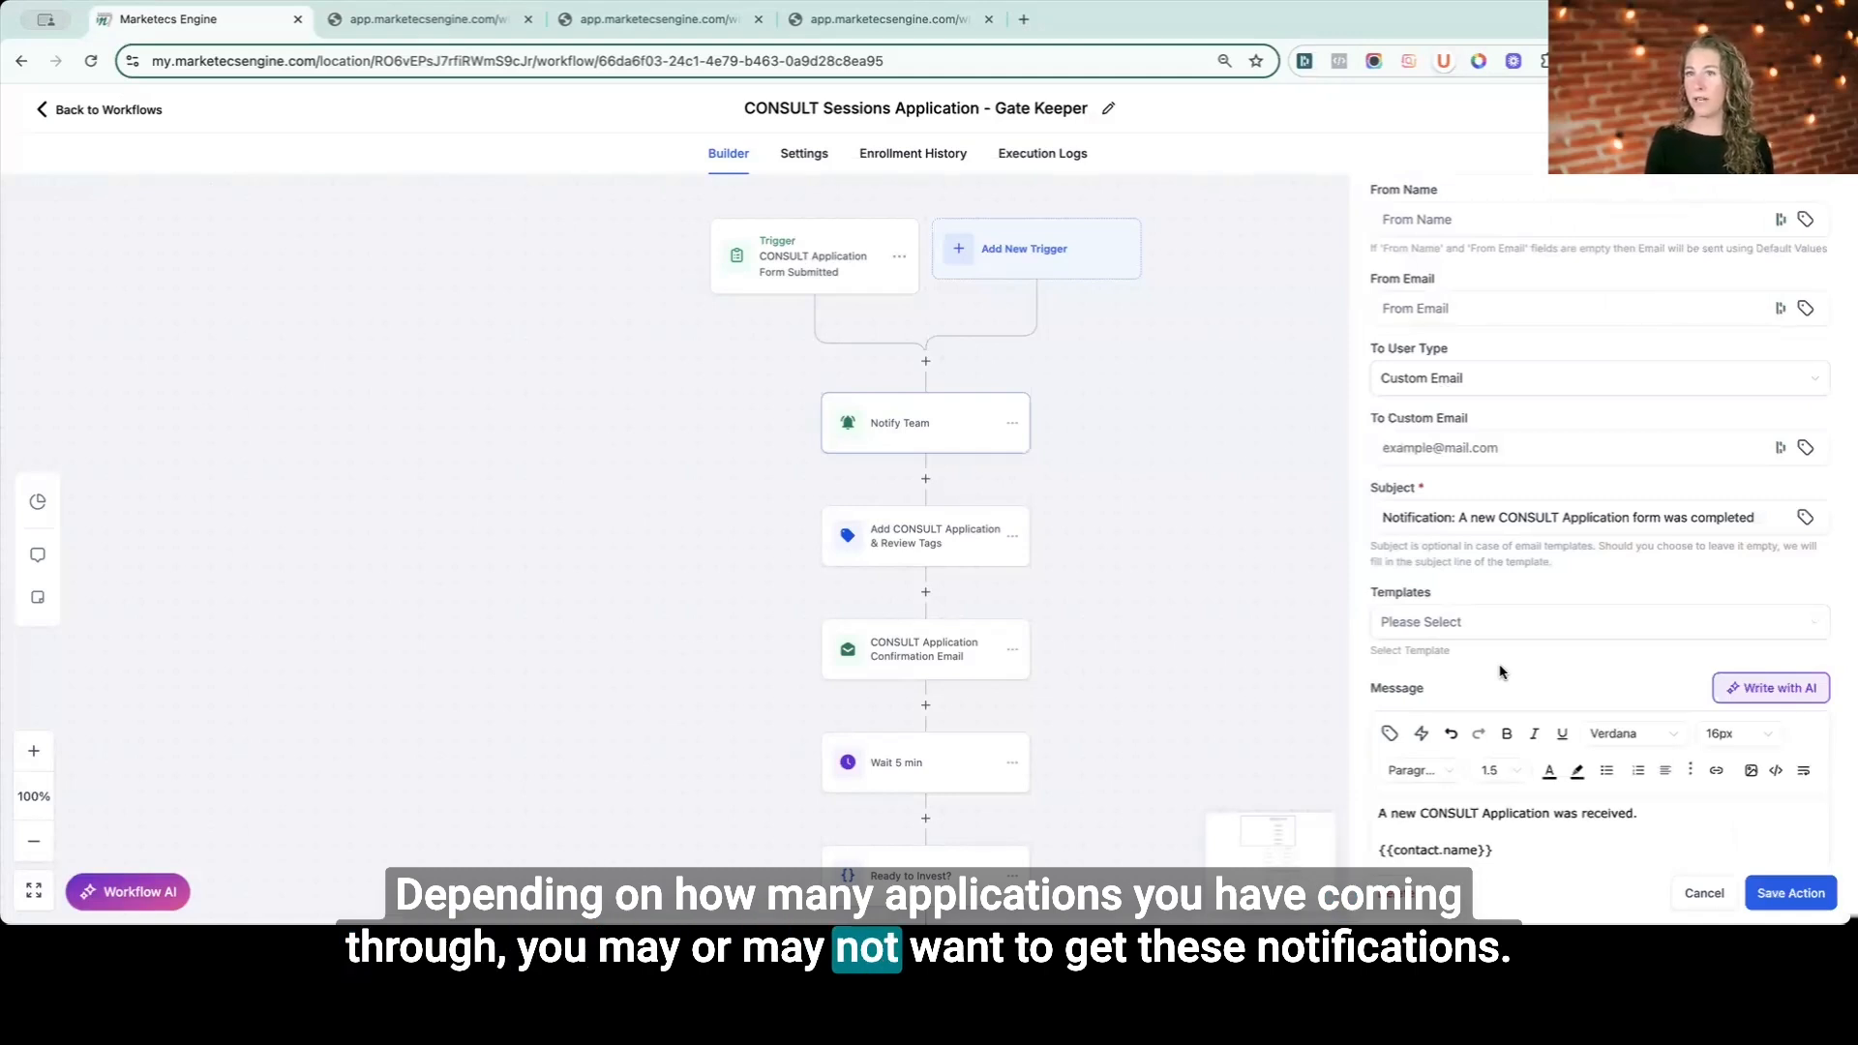
# - Scroll through the notification message to review its contact merge fields and readiness question
pyautogui.scroll(-2, 1503, 670)
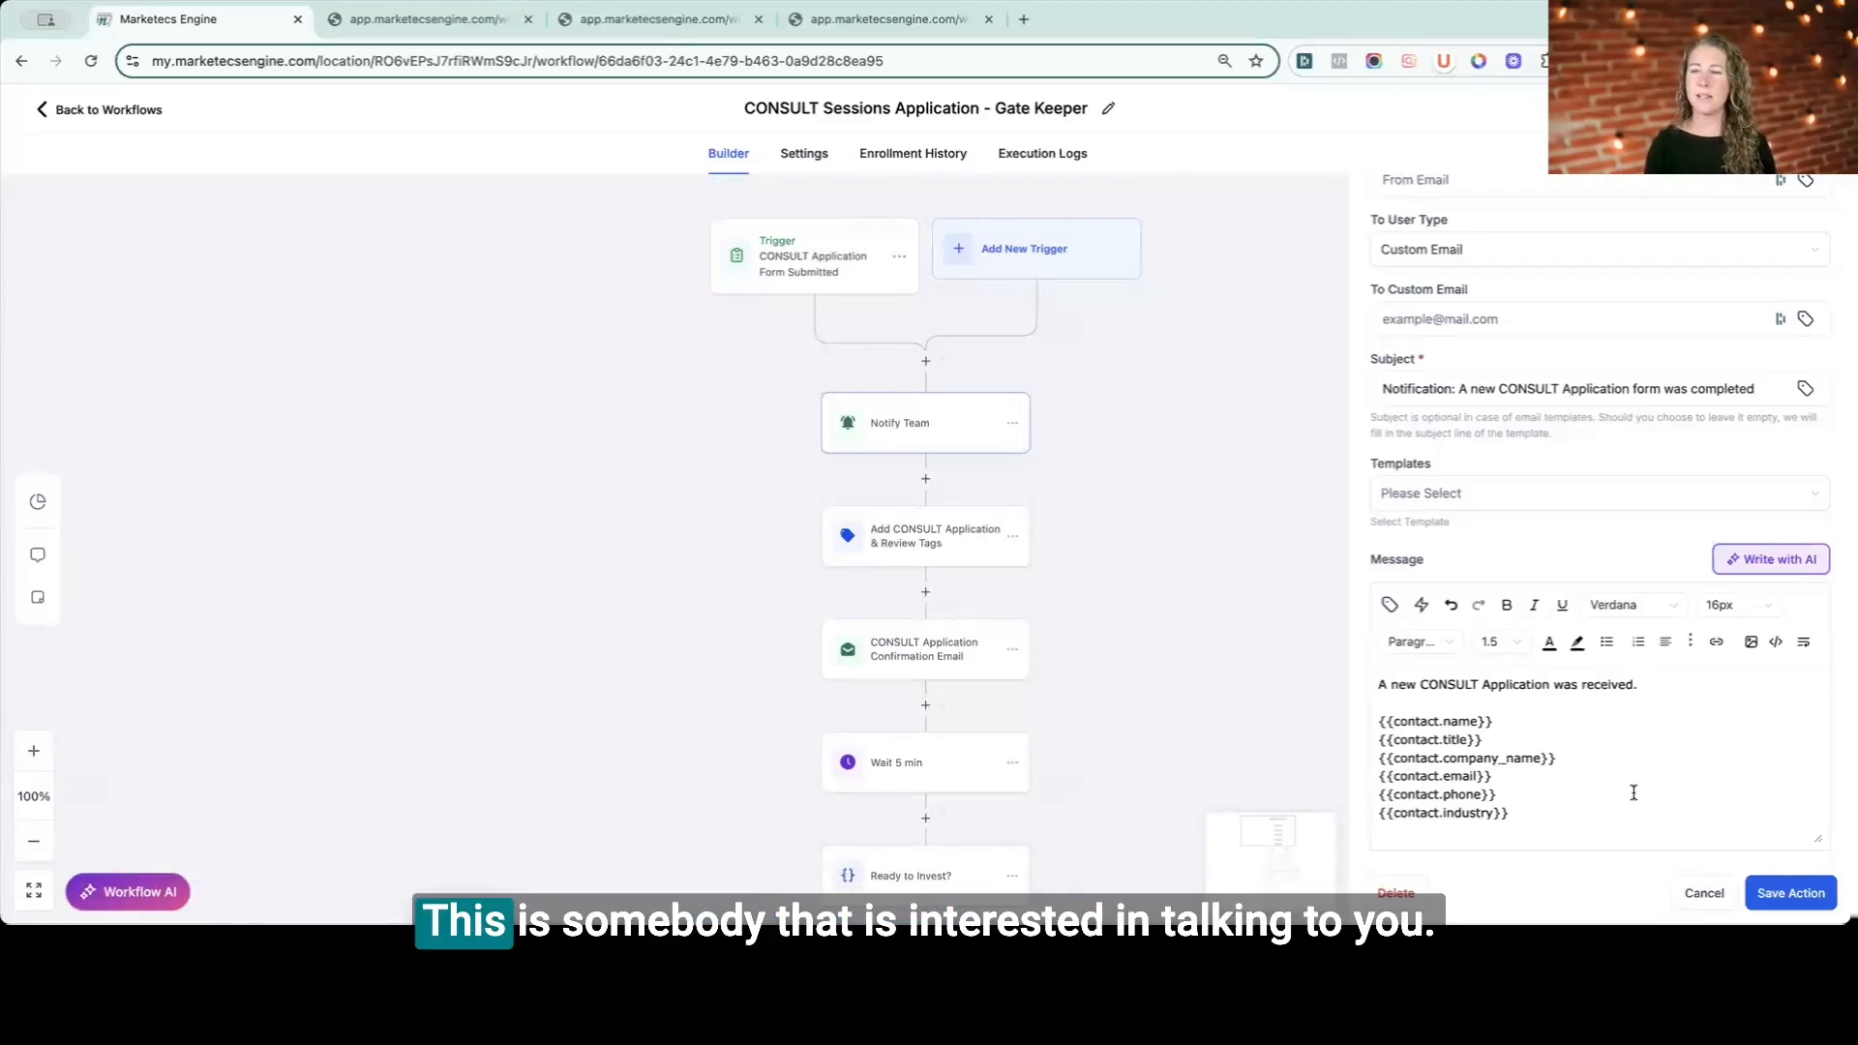
pyautogui.scroll(-2, 1634, 804)
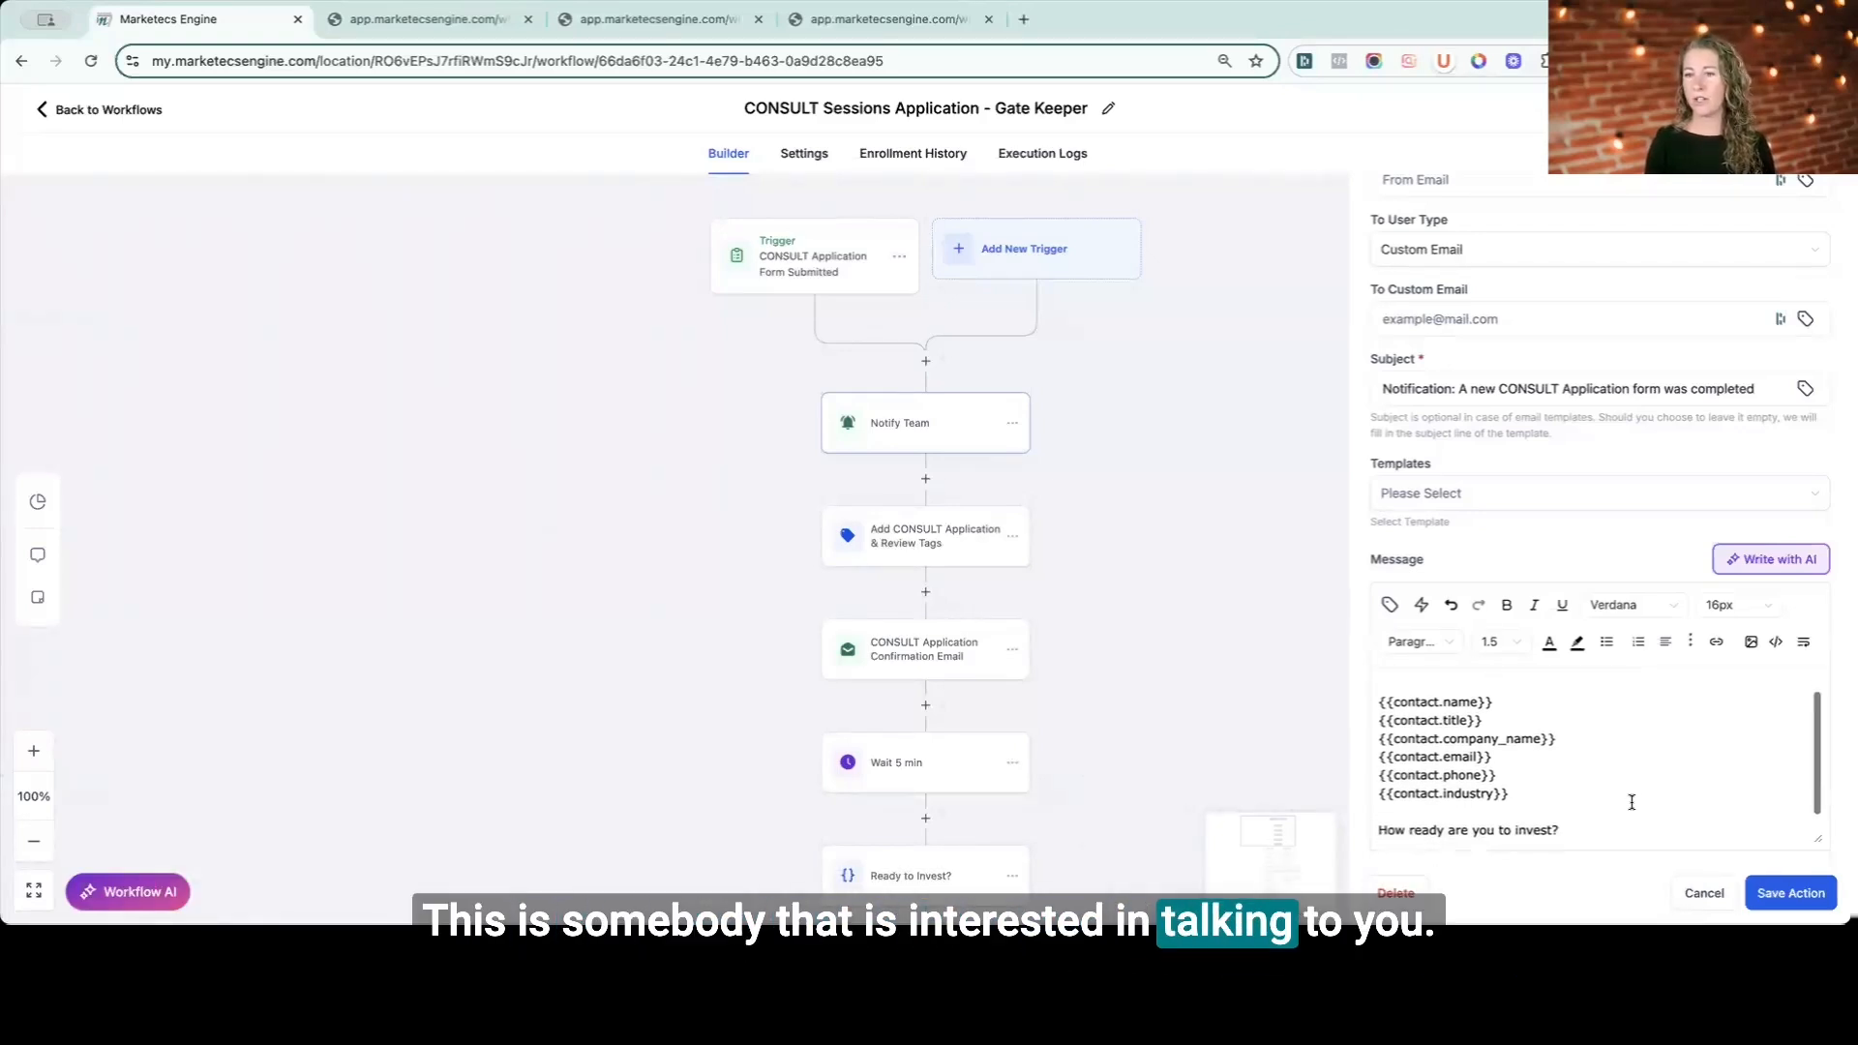
pyautogui.scroll(-2, 1632, 803)
pyautogui.scroll(4, 1632, 802)
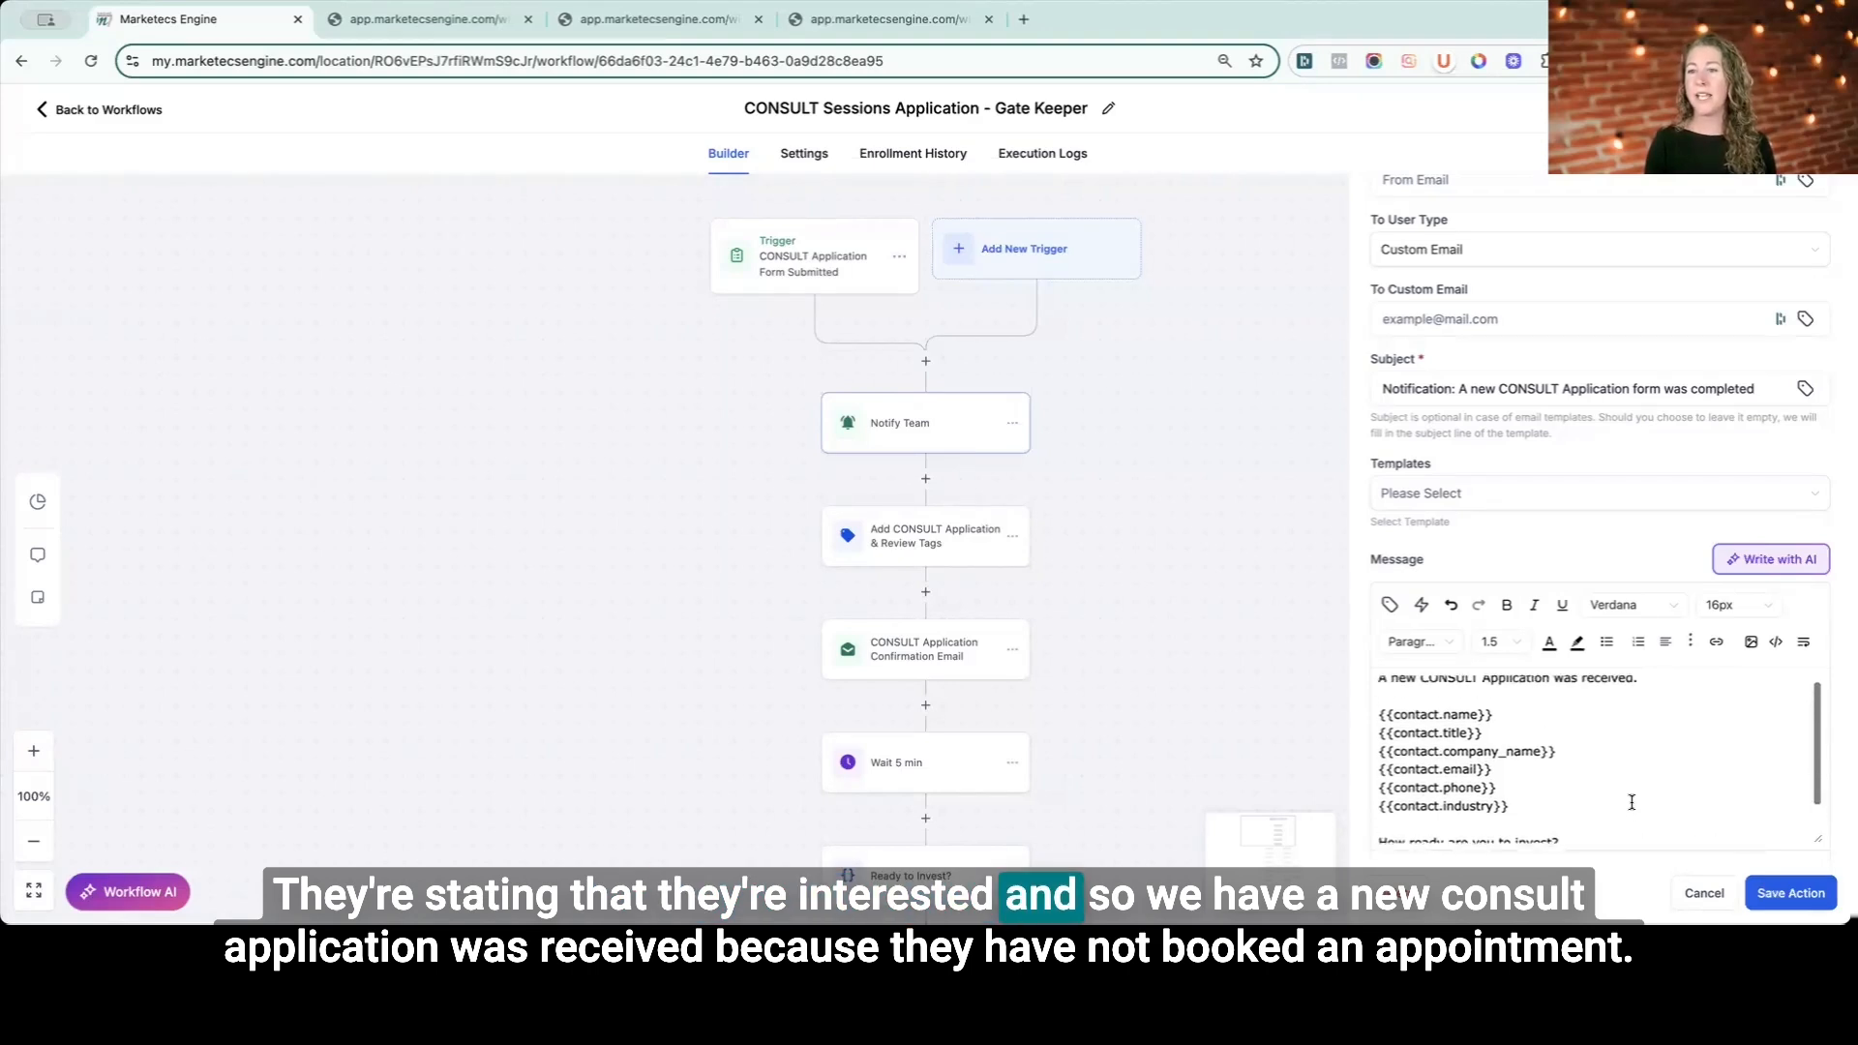
pyautogui.moveTo(1374, 687); pyautogui.dragTo(1640, 688)
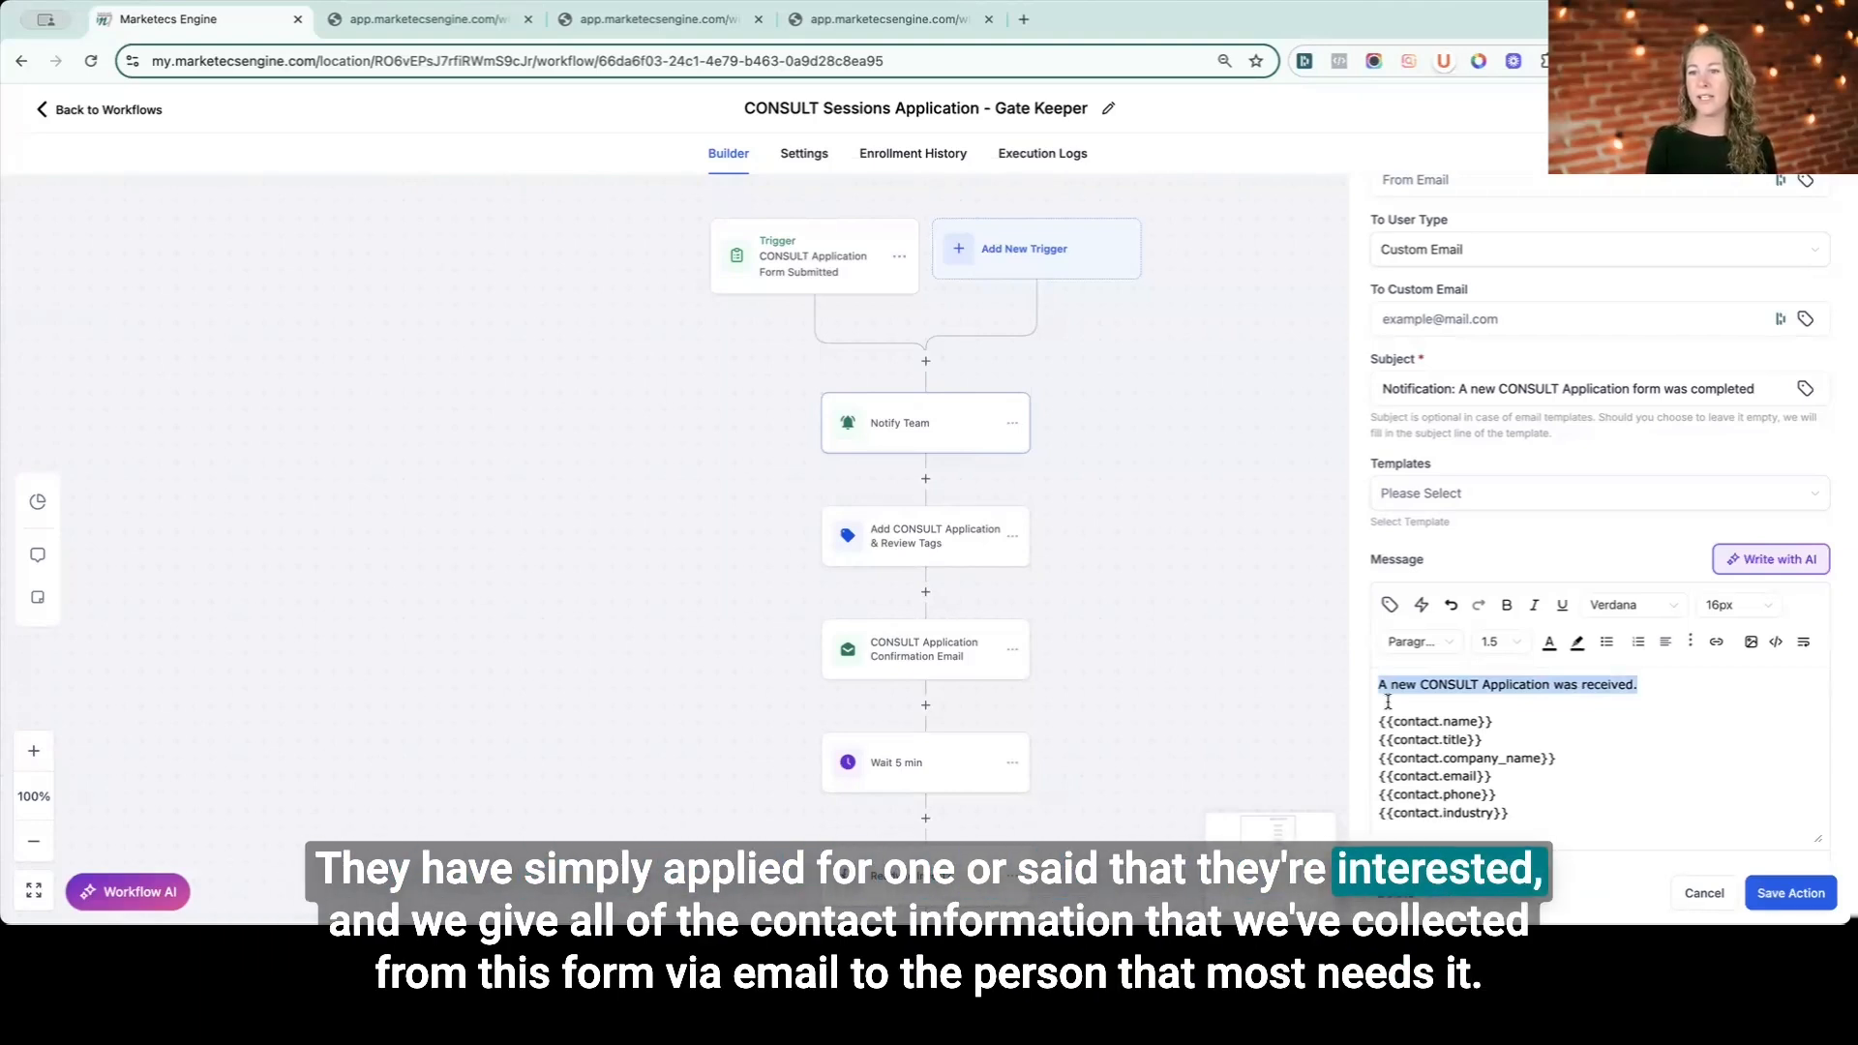
pyautogui.moveTo(1378, 721); pyautogui.dragTo(1548, 815)
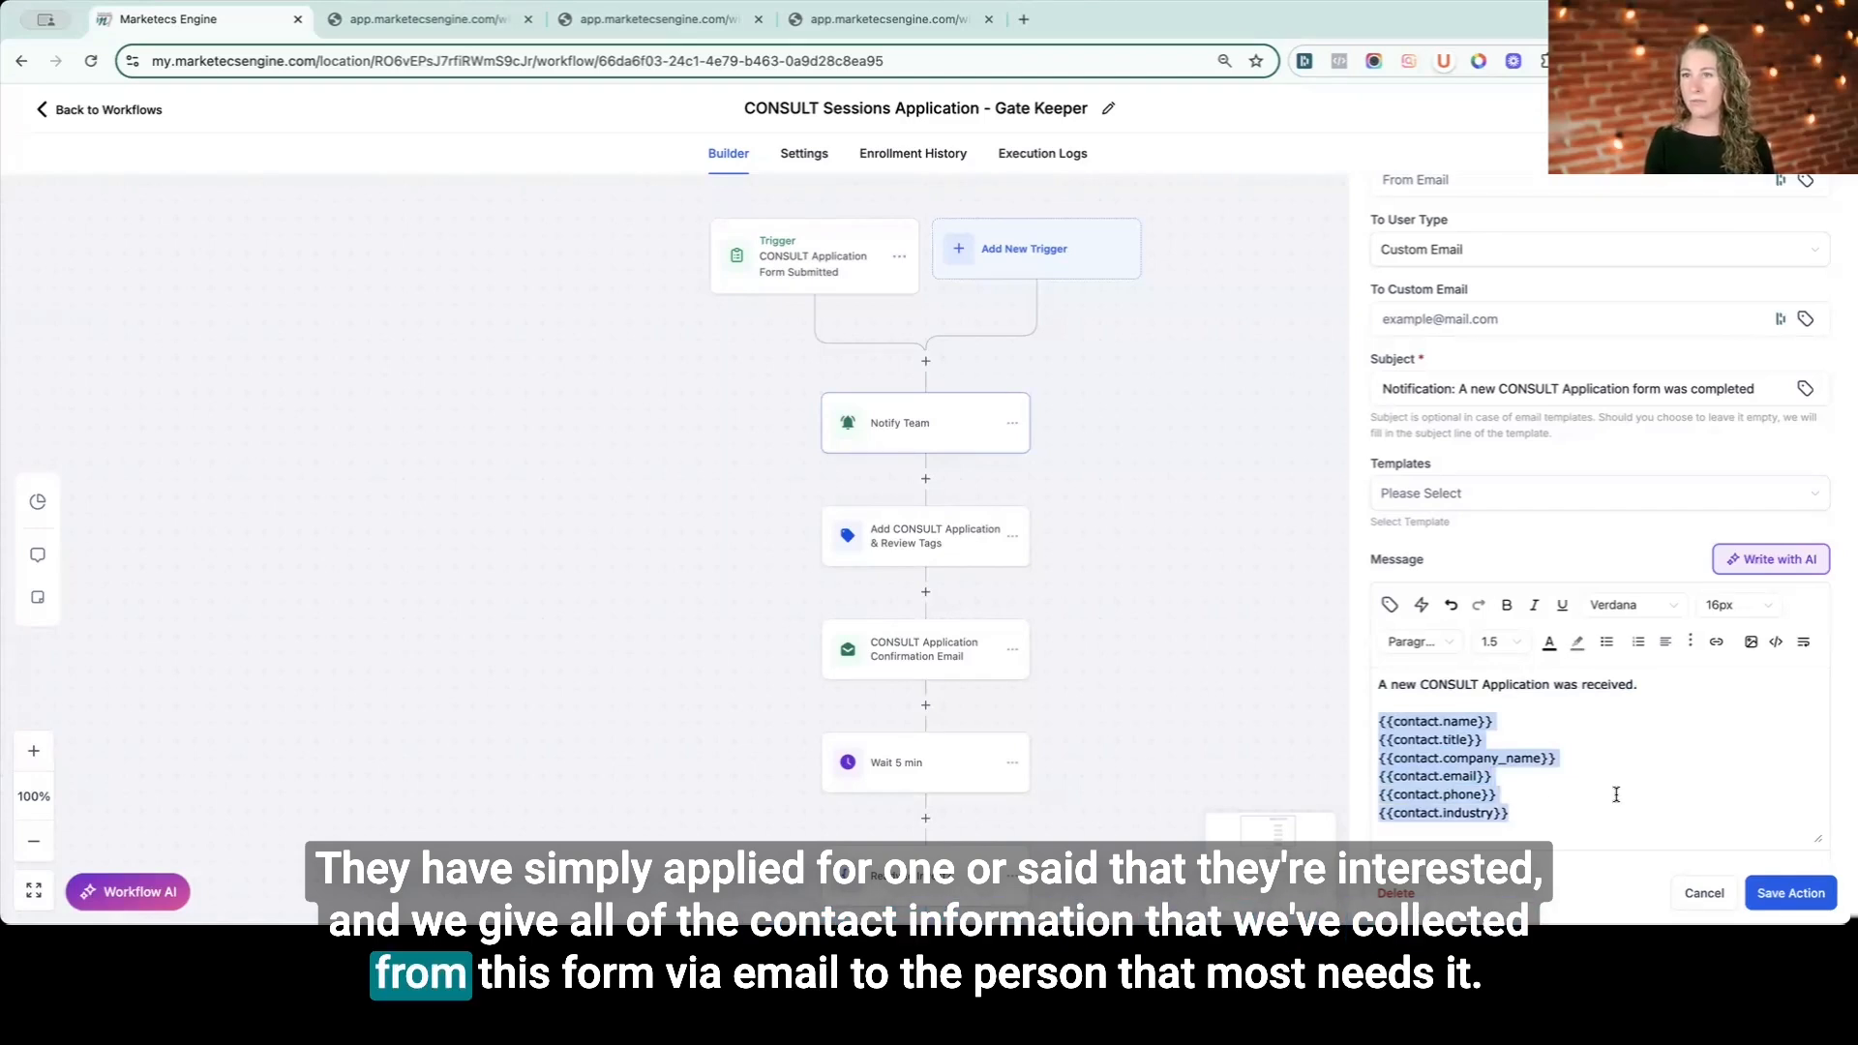
pyautogui.scroll(-1, 1615, 795)
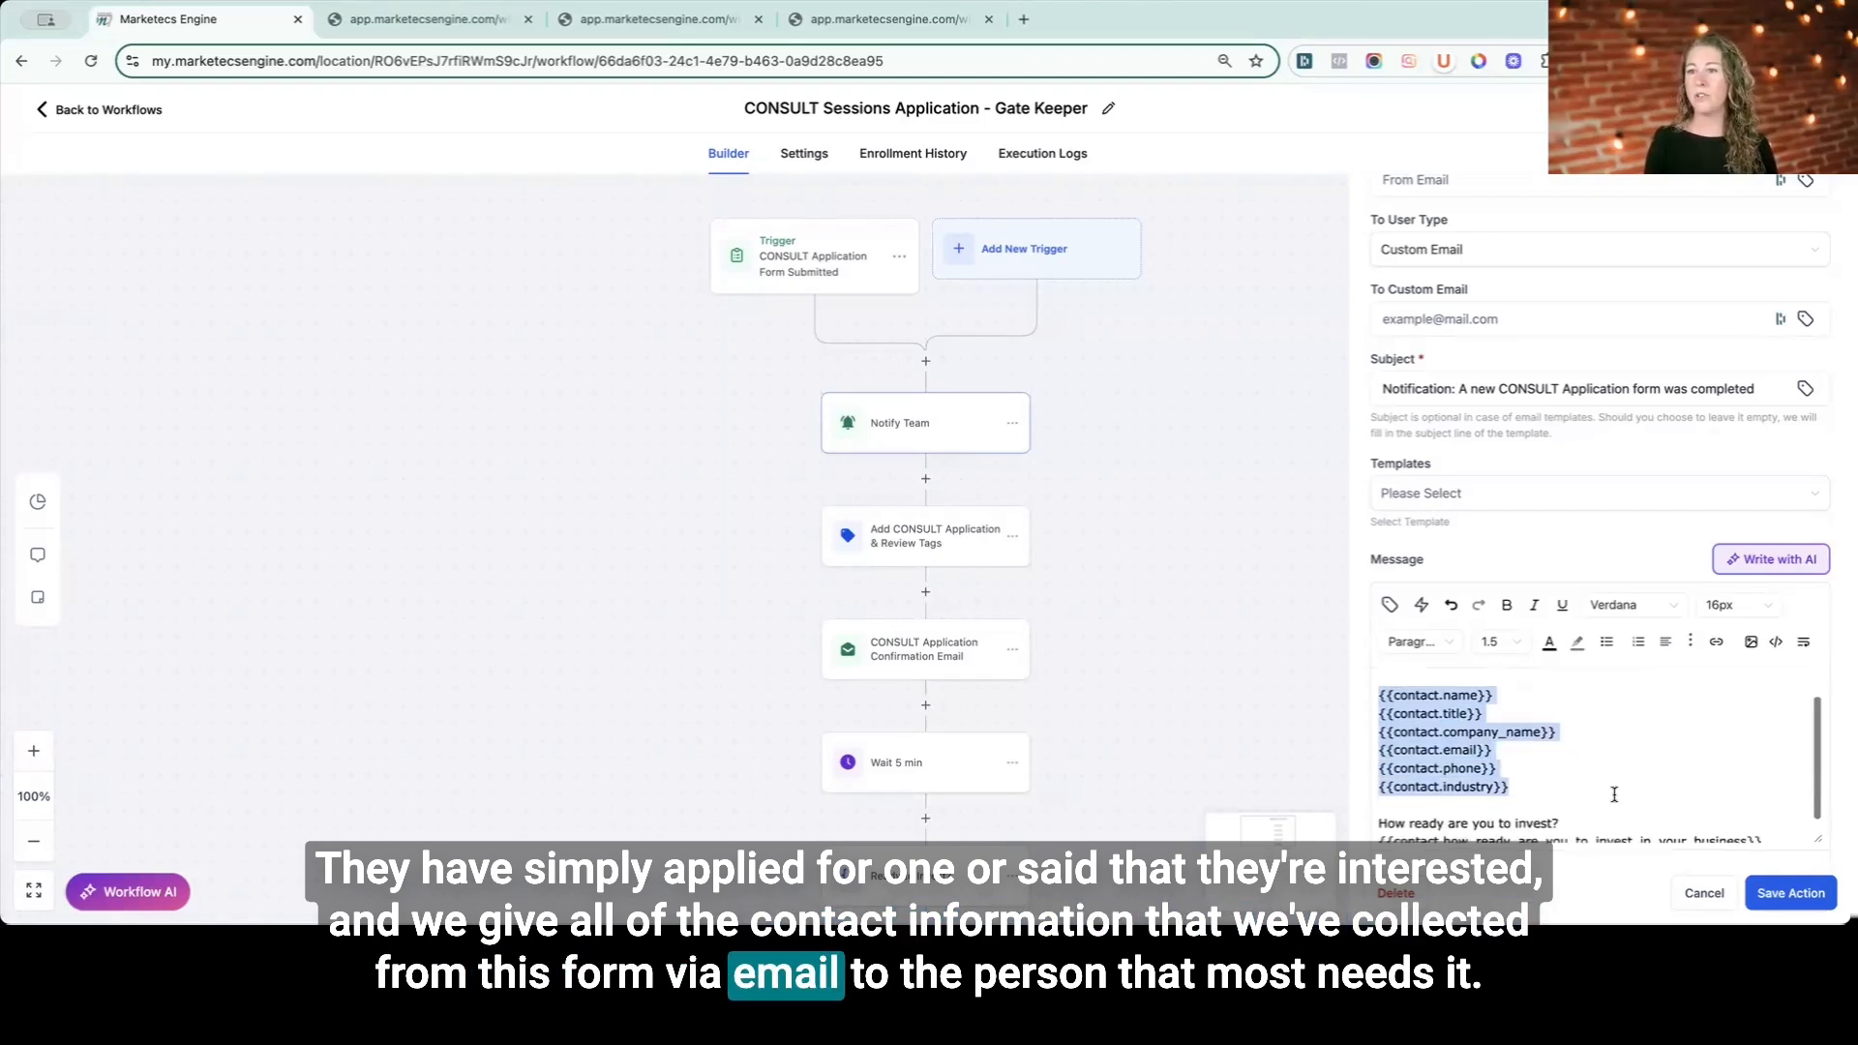
pyautogui.scroll(-1, 1614, 793)
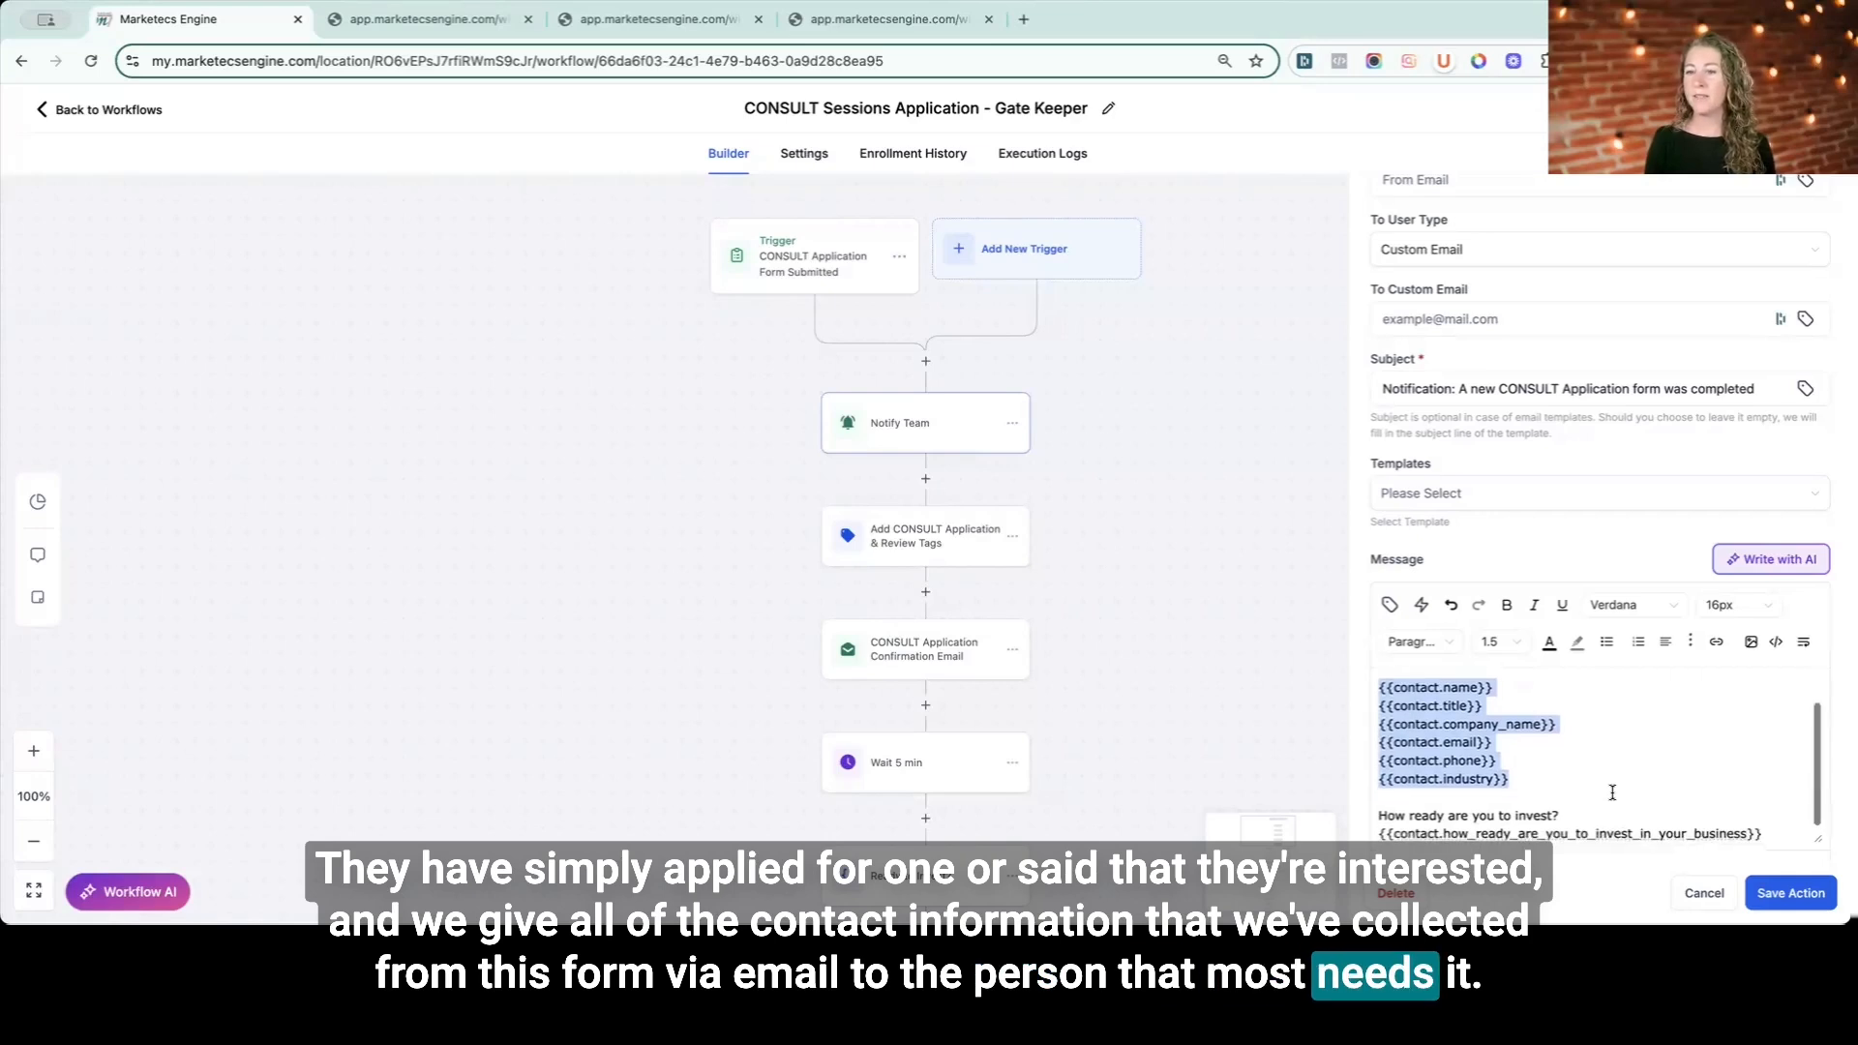
pyautogui.moveTo(1380, 814); pyautogui.dragTo(1775, 831)
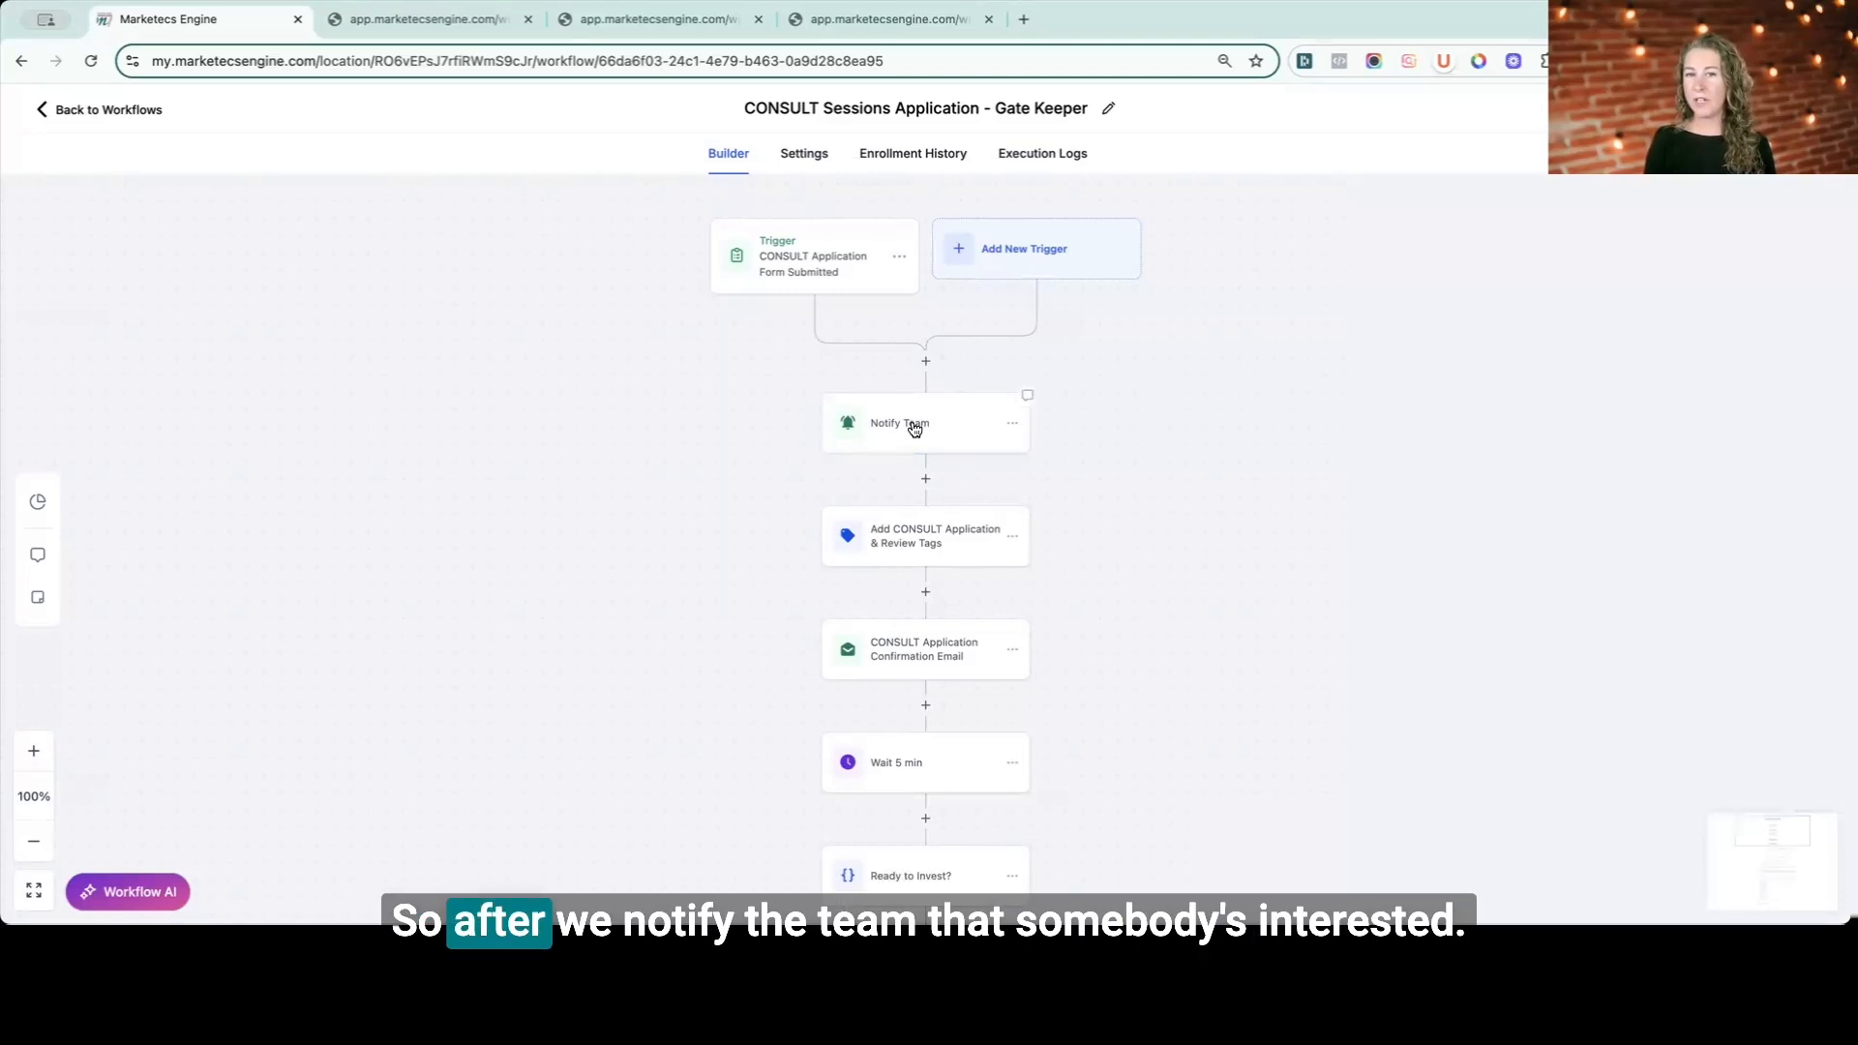
# - Review the tags action and the CONSULT Application Confirmation Email action's subject and template settings
pyautogui.click(916, 532)
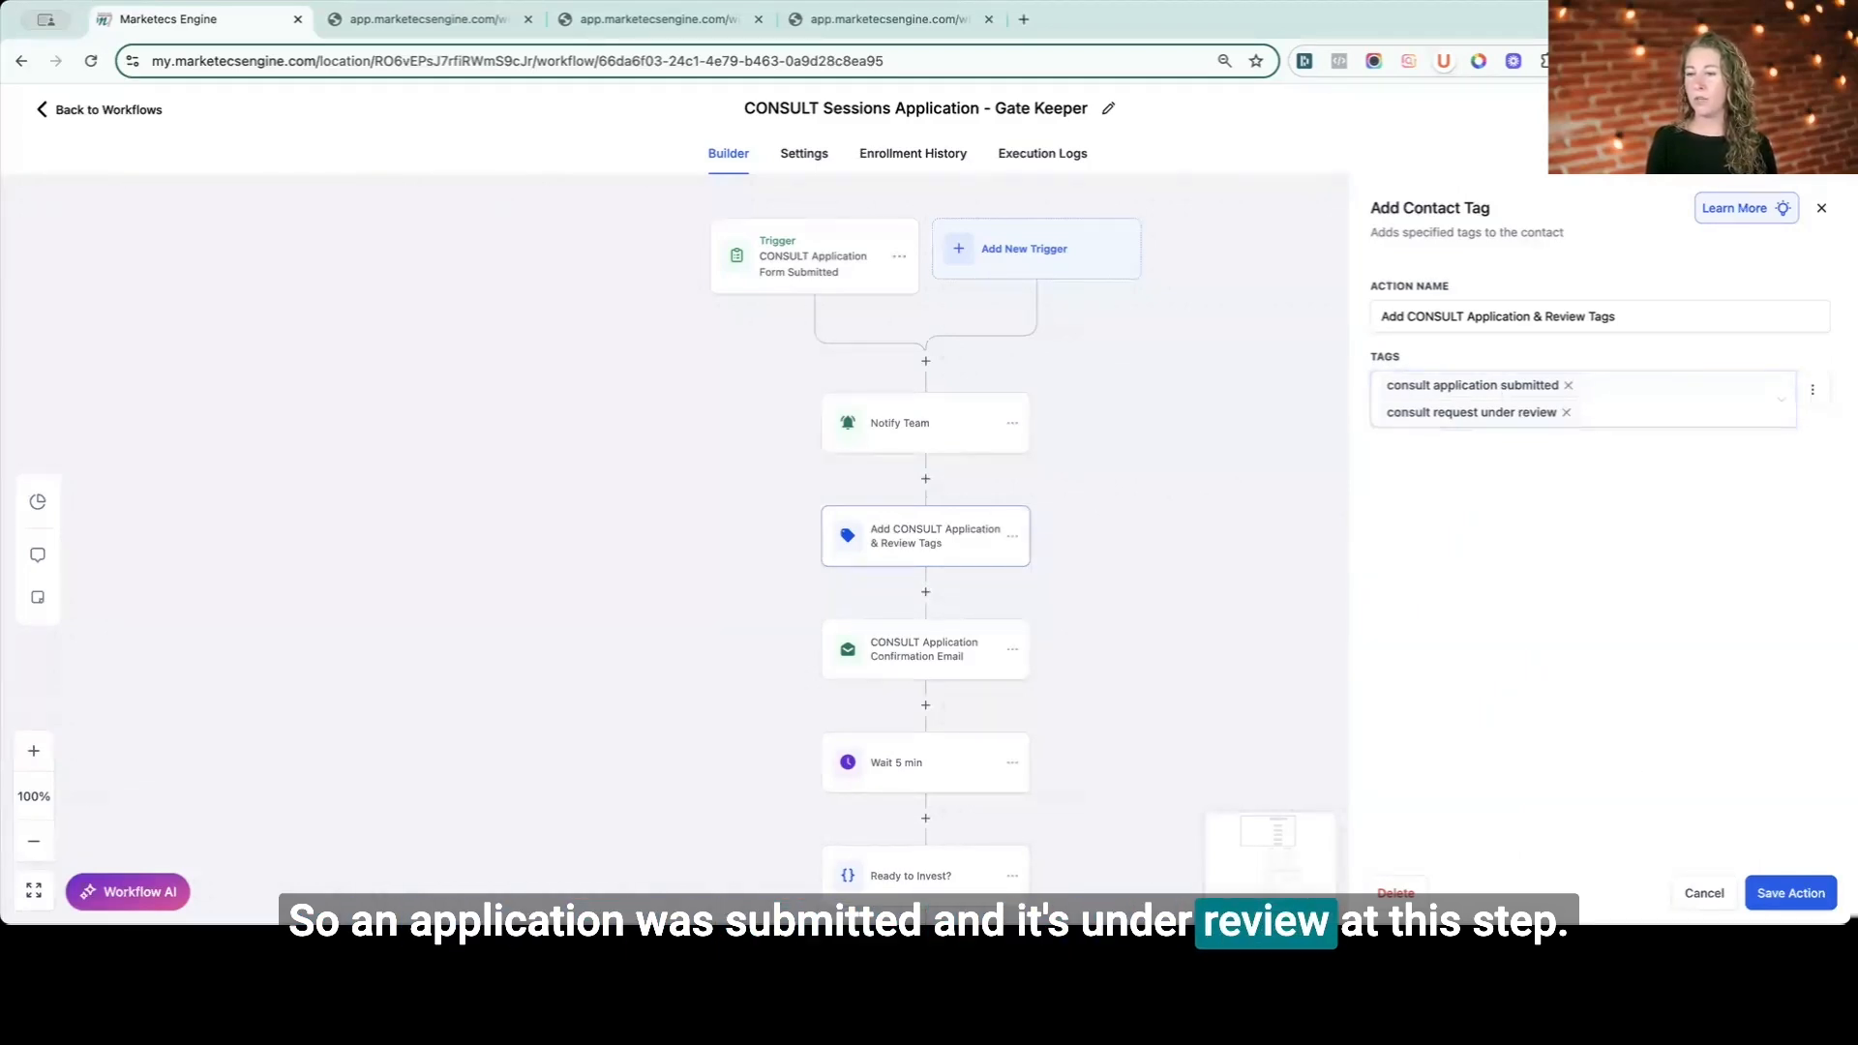
pyautogui.click(1703, 896)
pyautogui.click(925, 648)
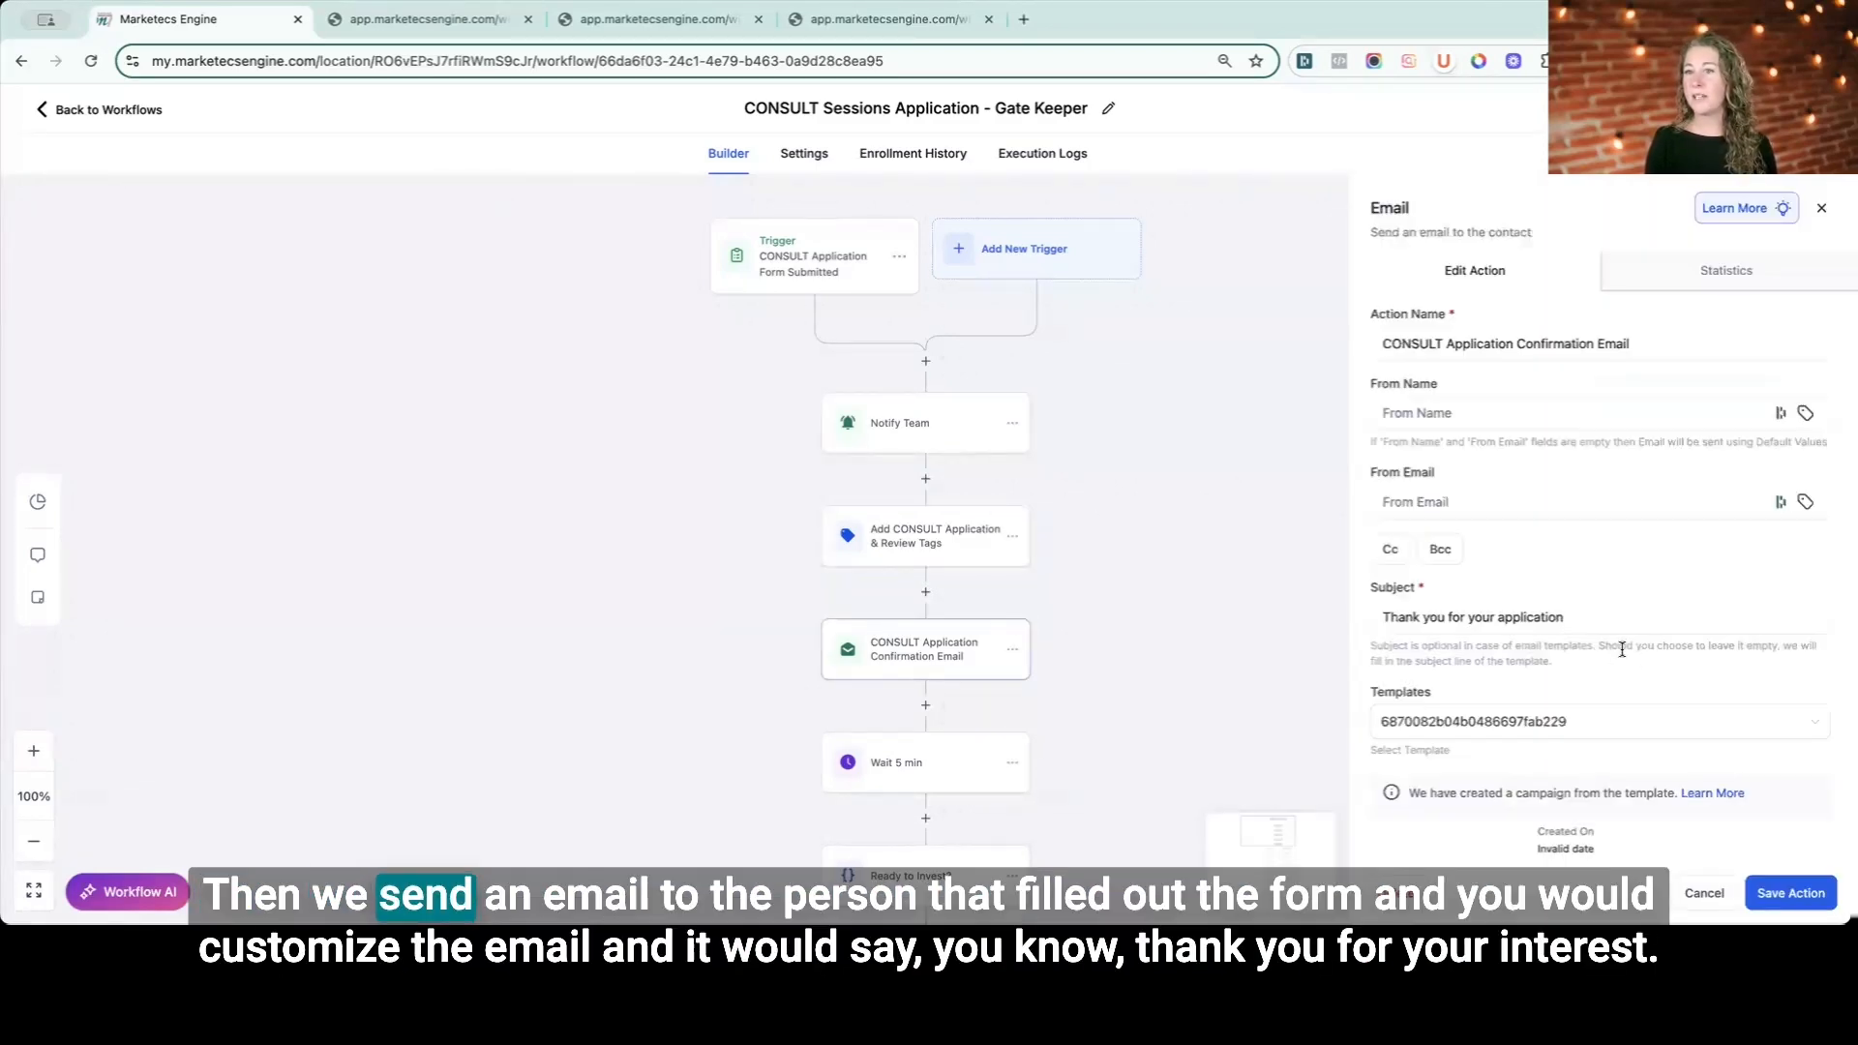
pyautogui.scroll(-3, 1645, 661)
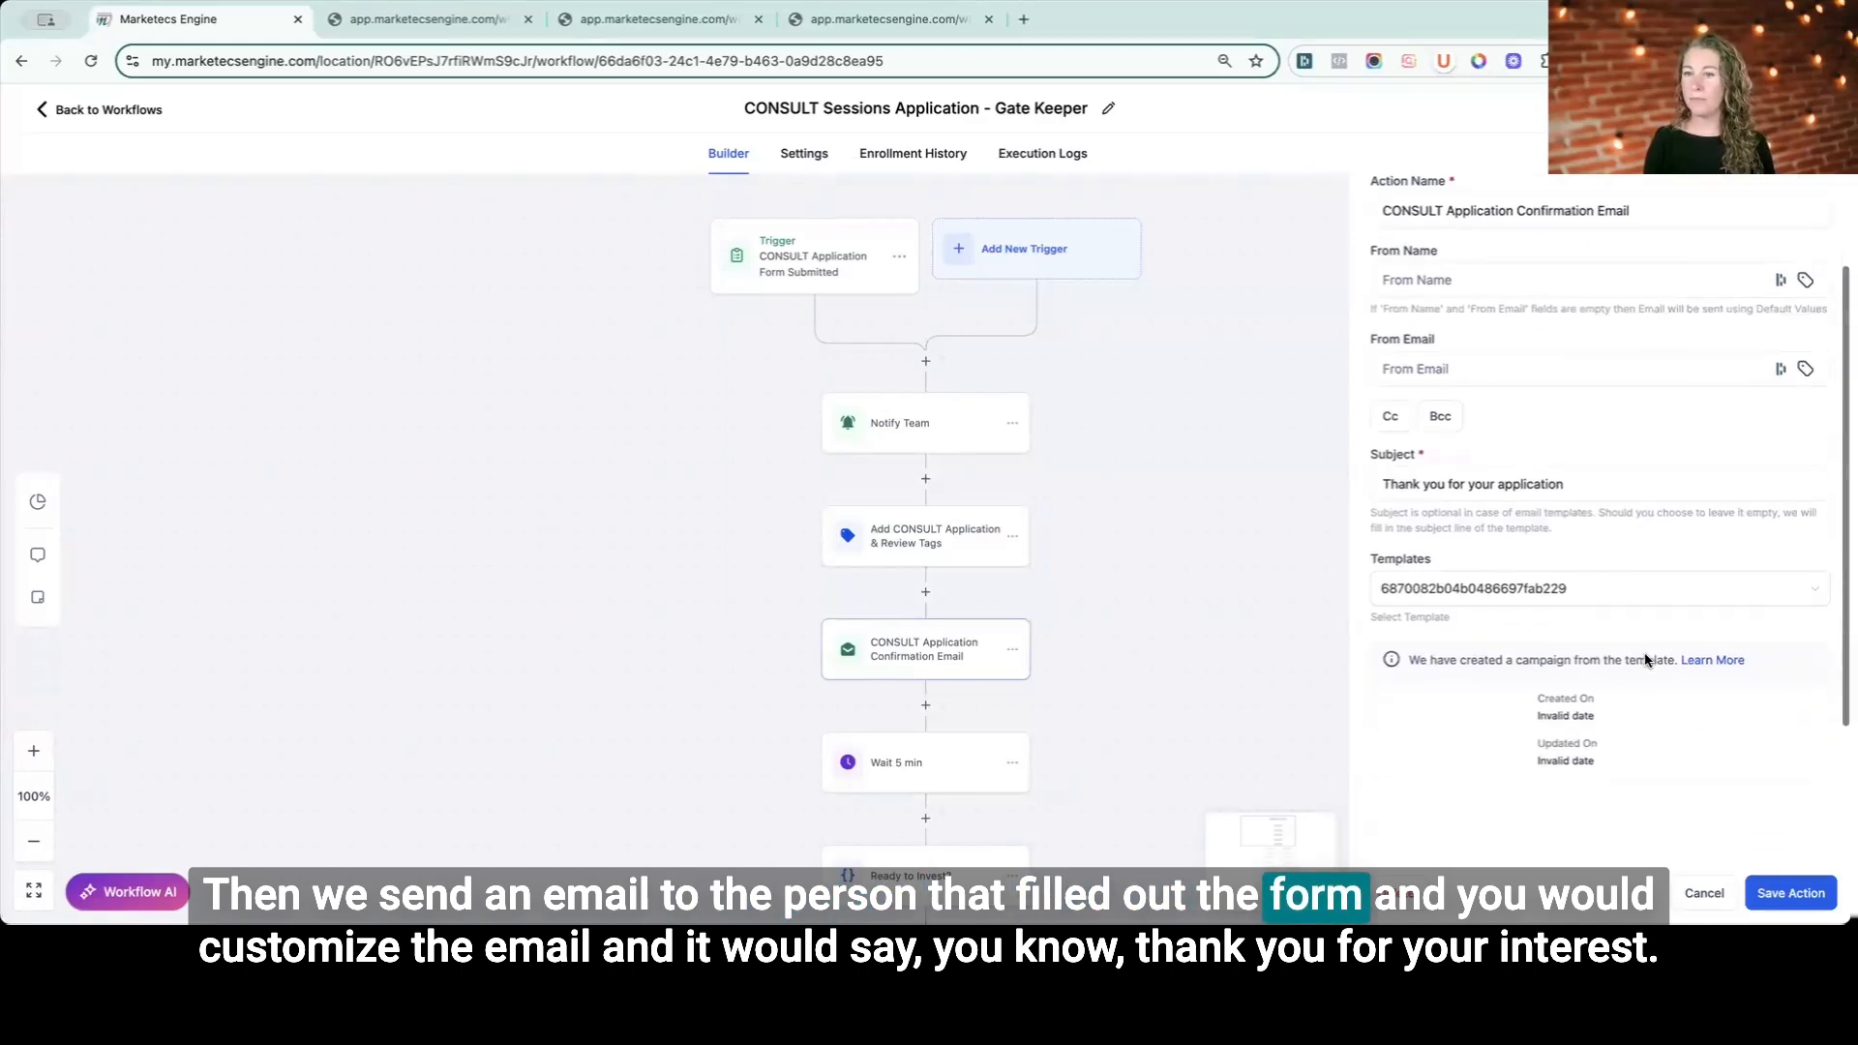
pyautogui.scroll(-3, 1548, 629)
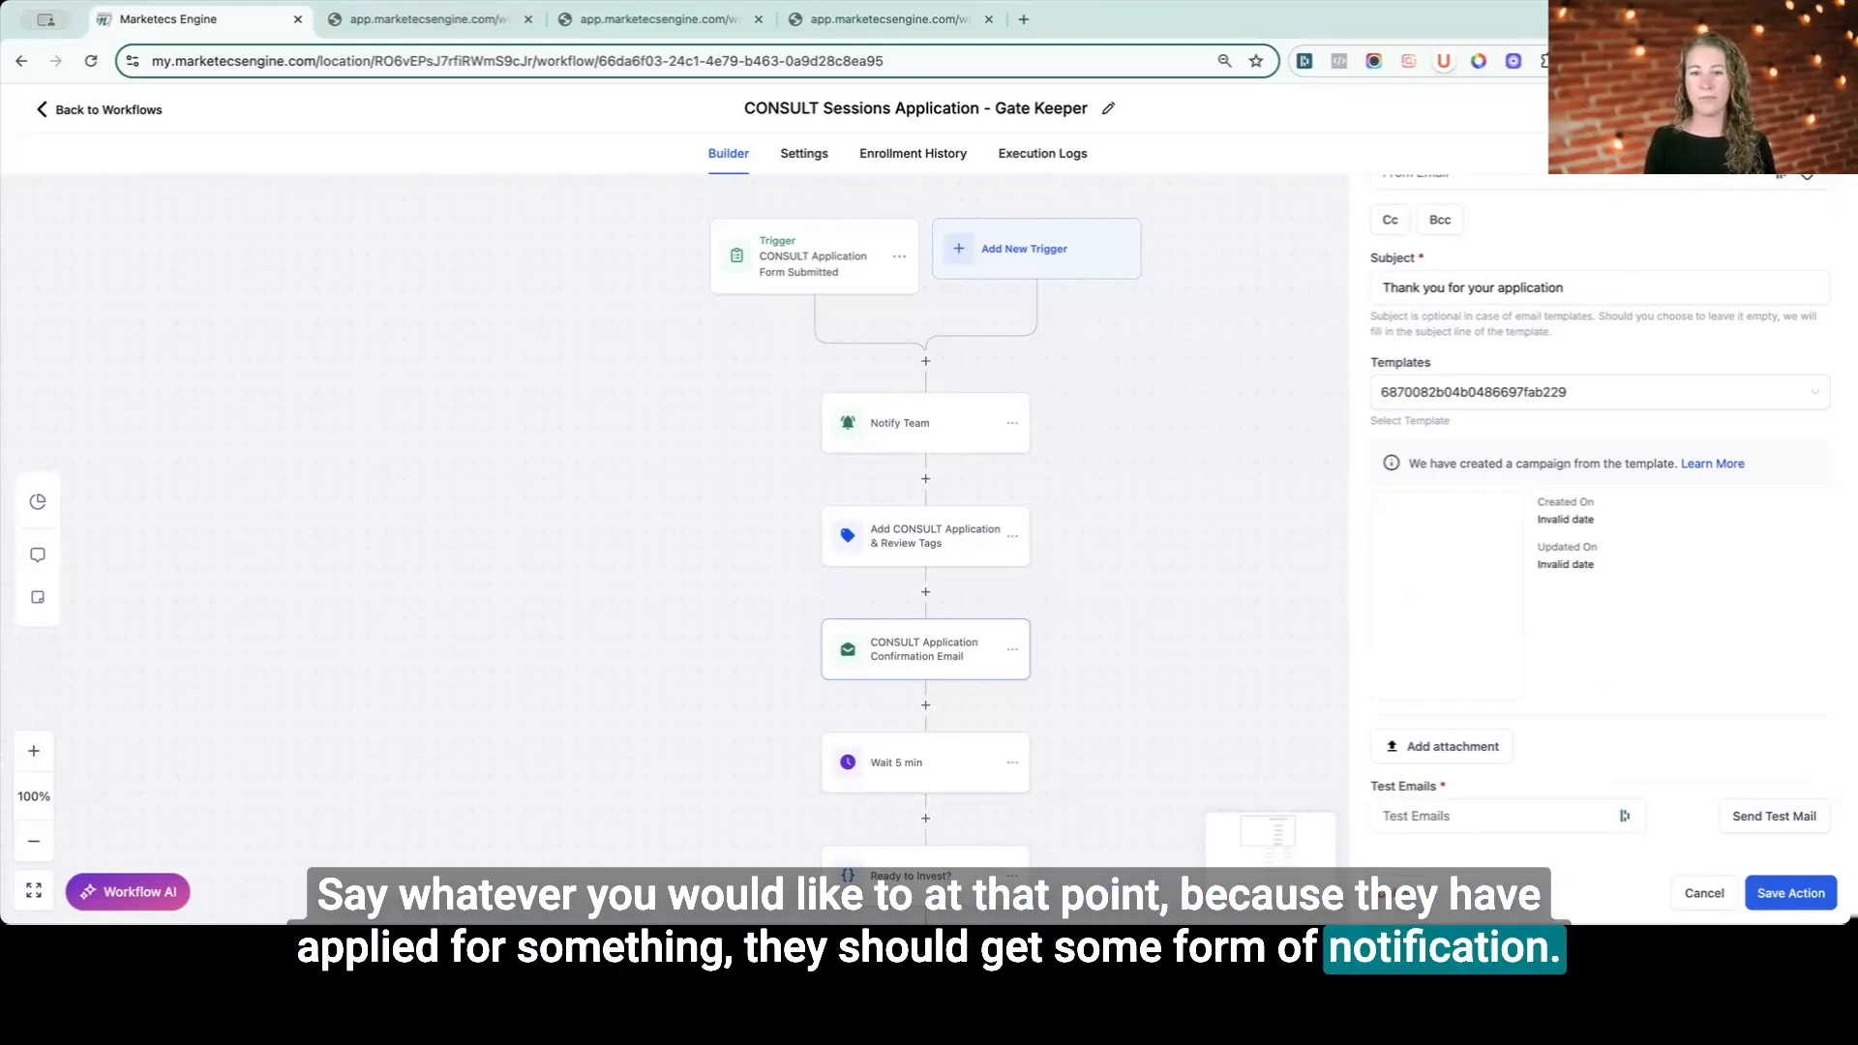
pyautogui.click(1173, 720)
pyautogui.scroll(-1, 1173, 720)
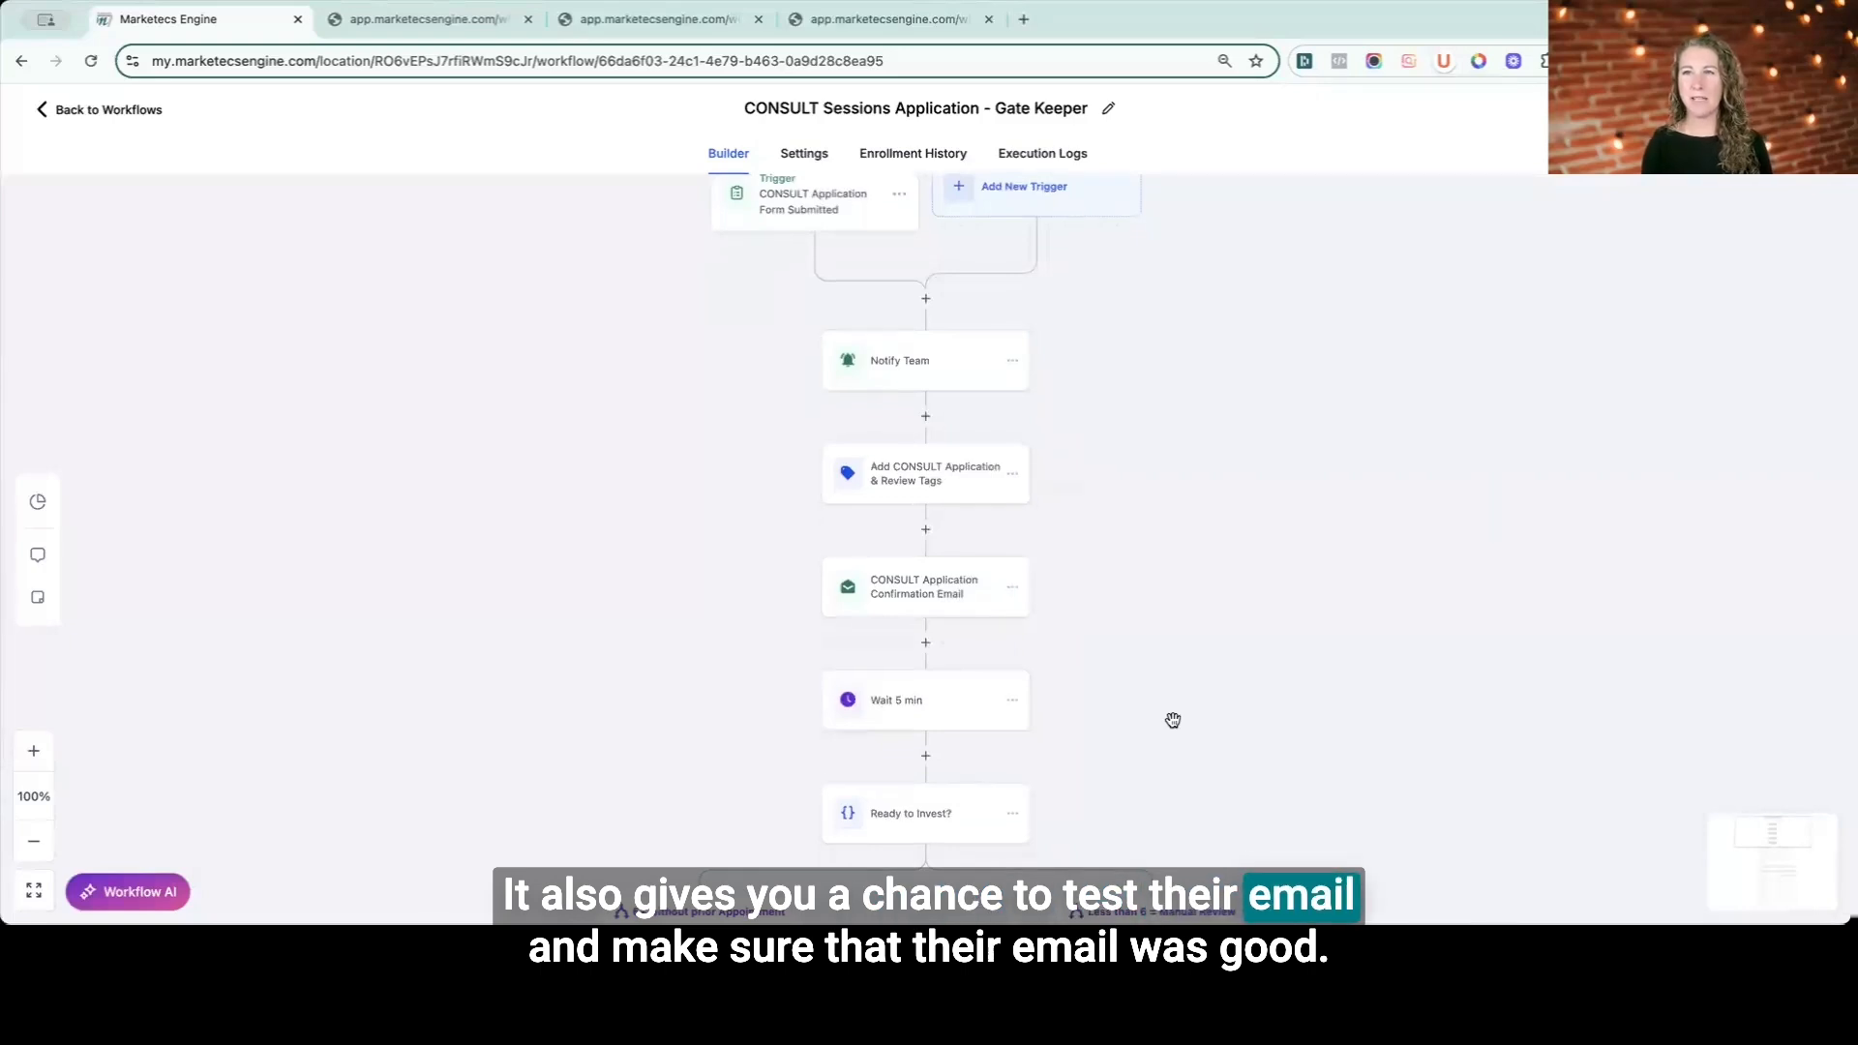
pyautogui.scroll(-1, 1173, 720)
# - Open the Wait 5 min step and the Ready to Invest? condition to review its branch rules
pyautogui.click(948, 599)
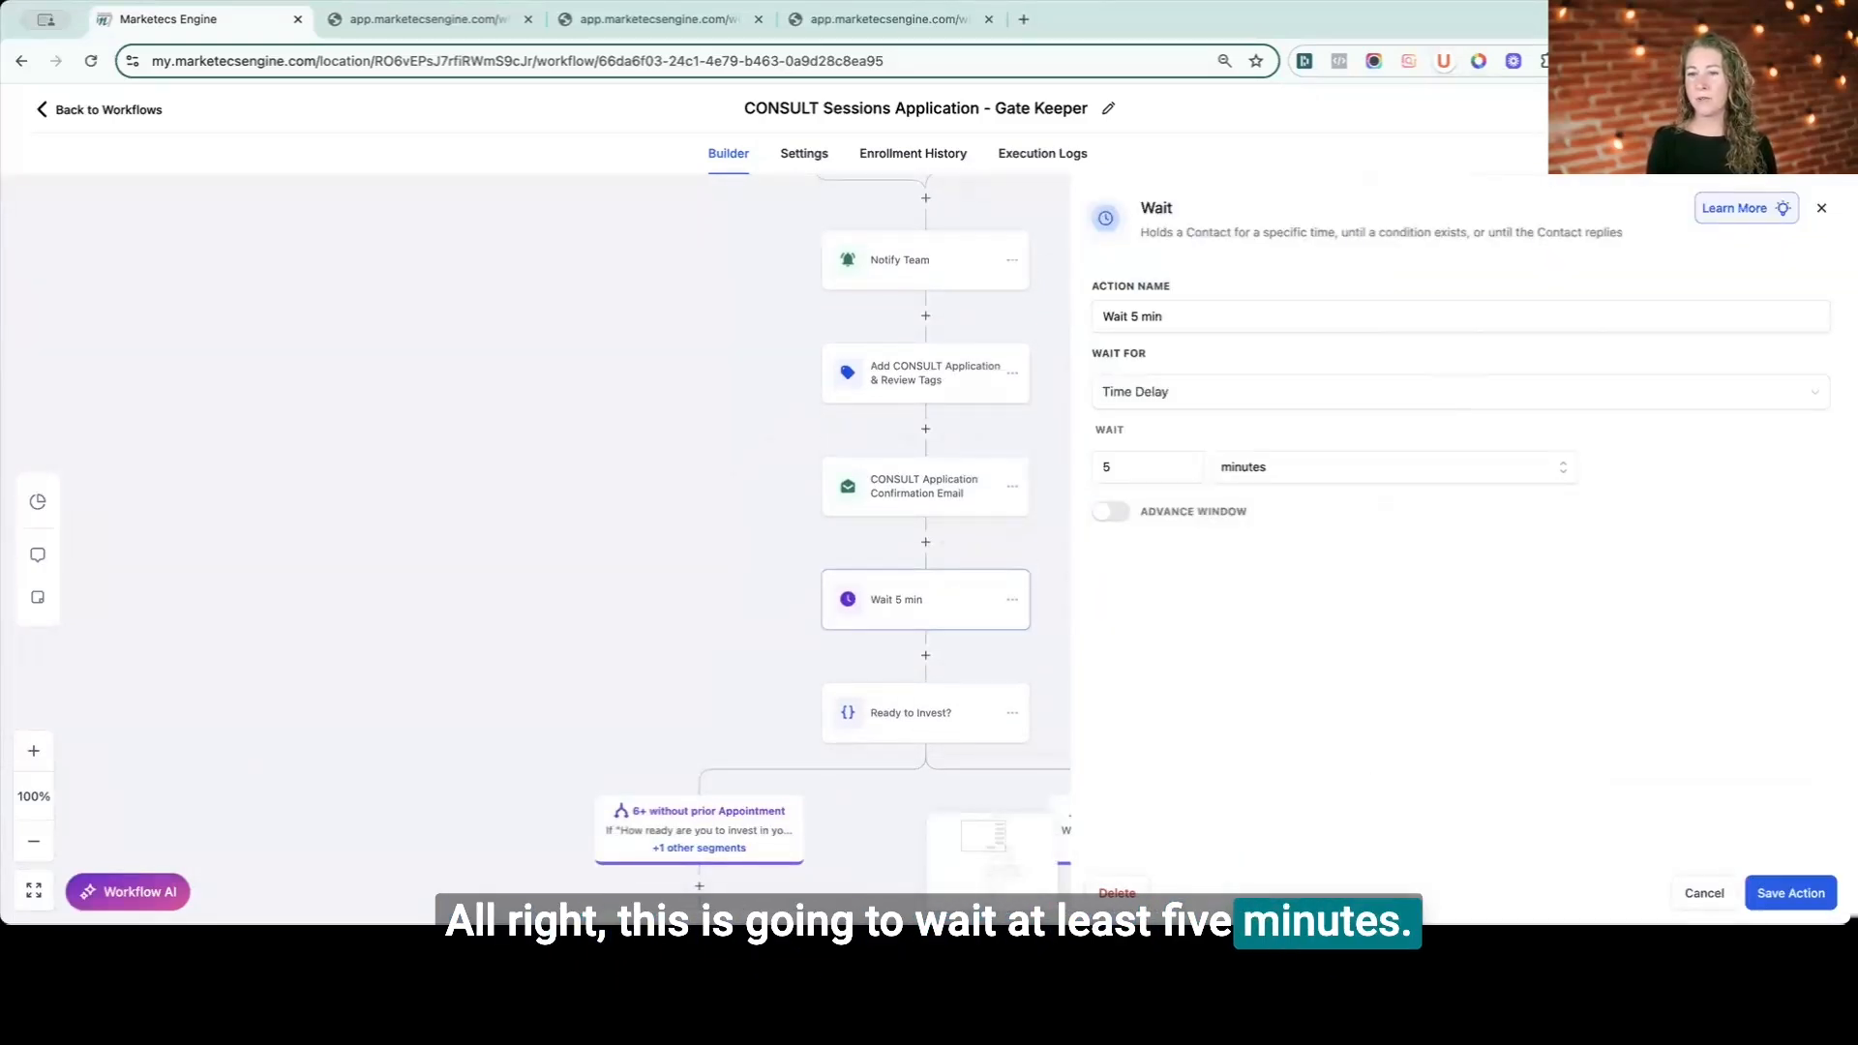
pyautogui.click(1700, 891)
pyautogui.scroll(-2, 1516, 691)
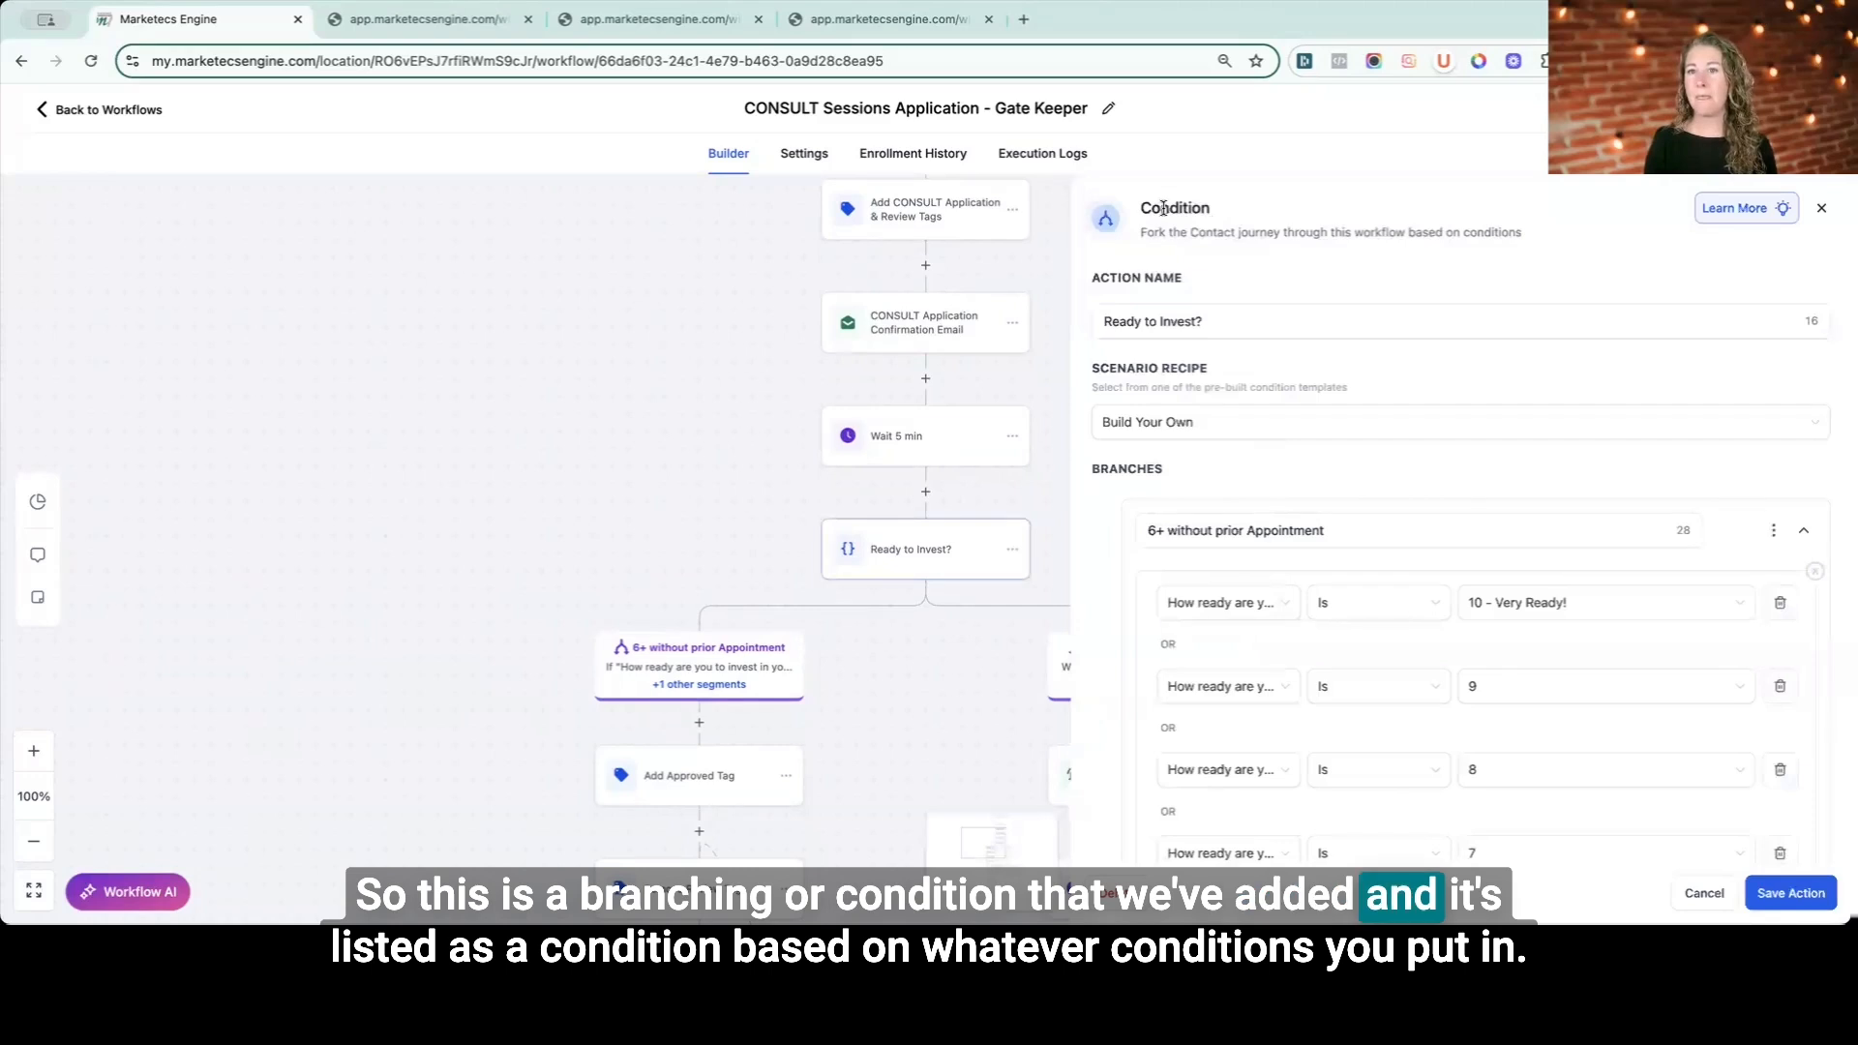
pyautogui.doubleClick(1165, 206)
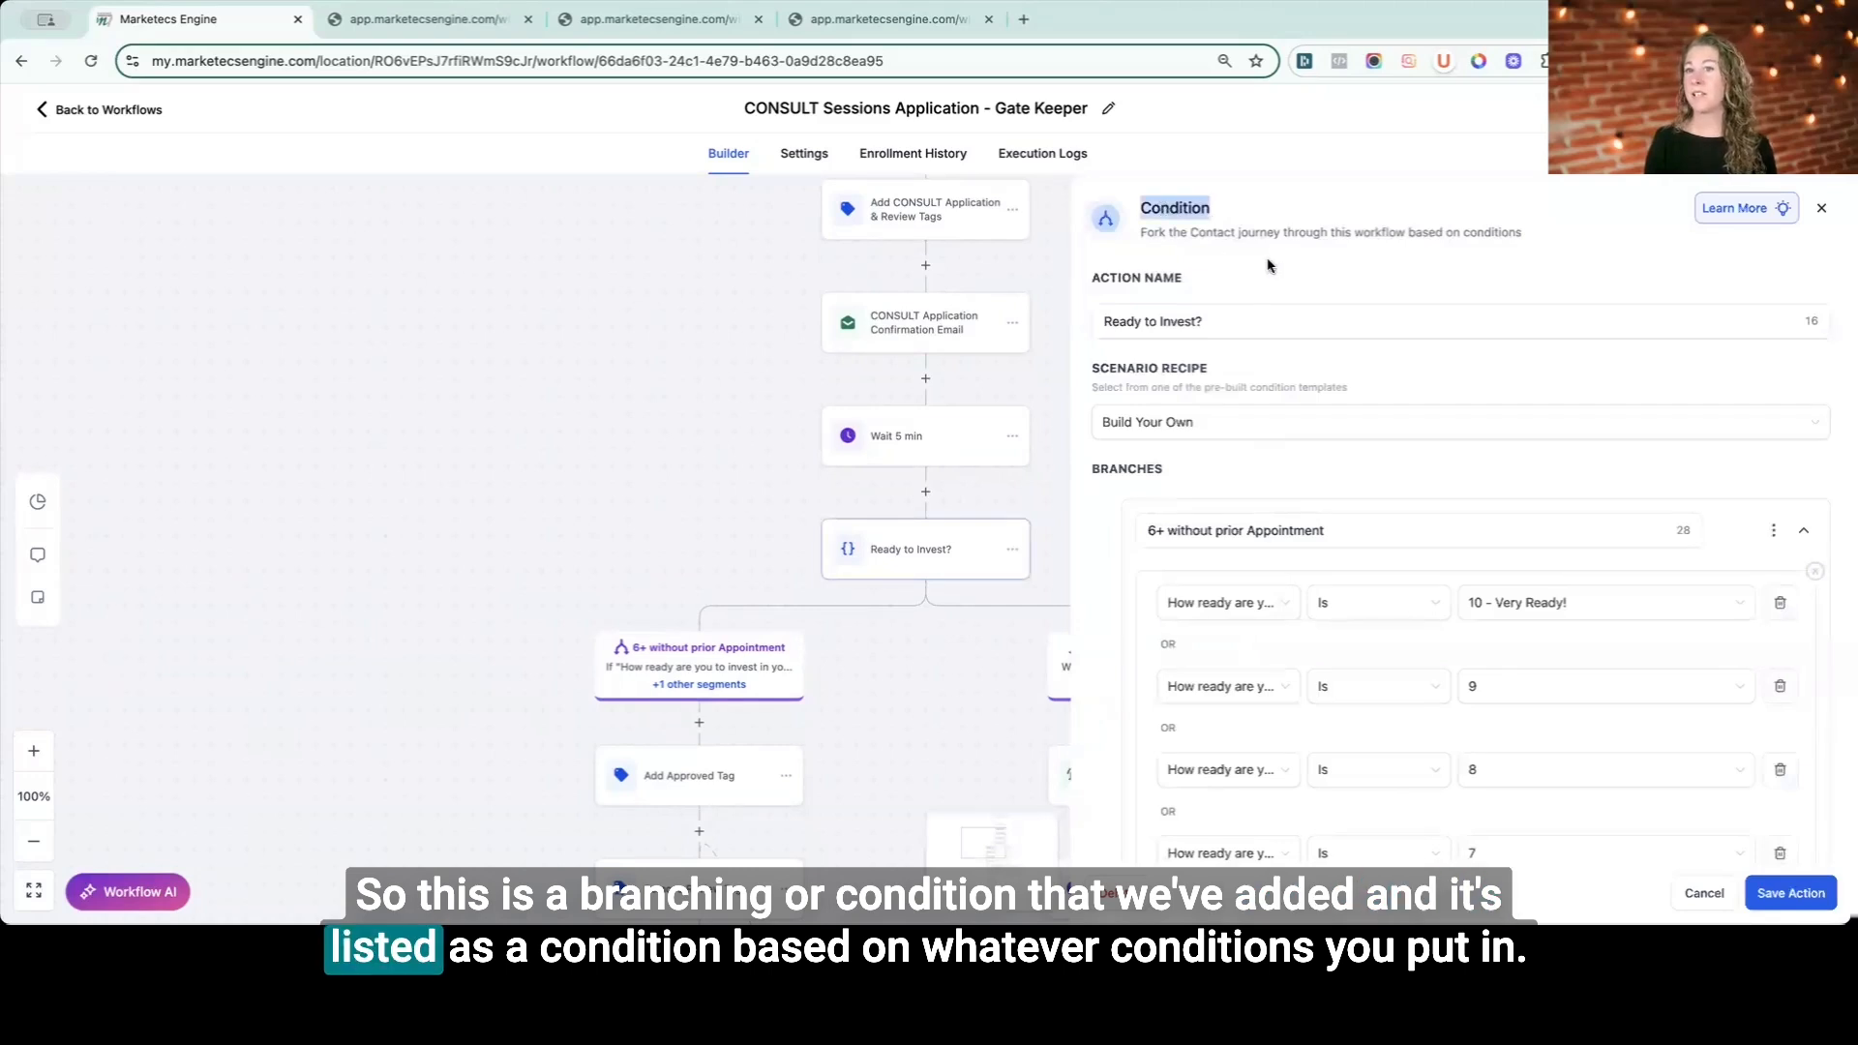
pyautogui.moveTo(1153, 234); pyautogui.dragTo(1578, 240)
pyautogui.scroll(-1, 1581, 241)
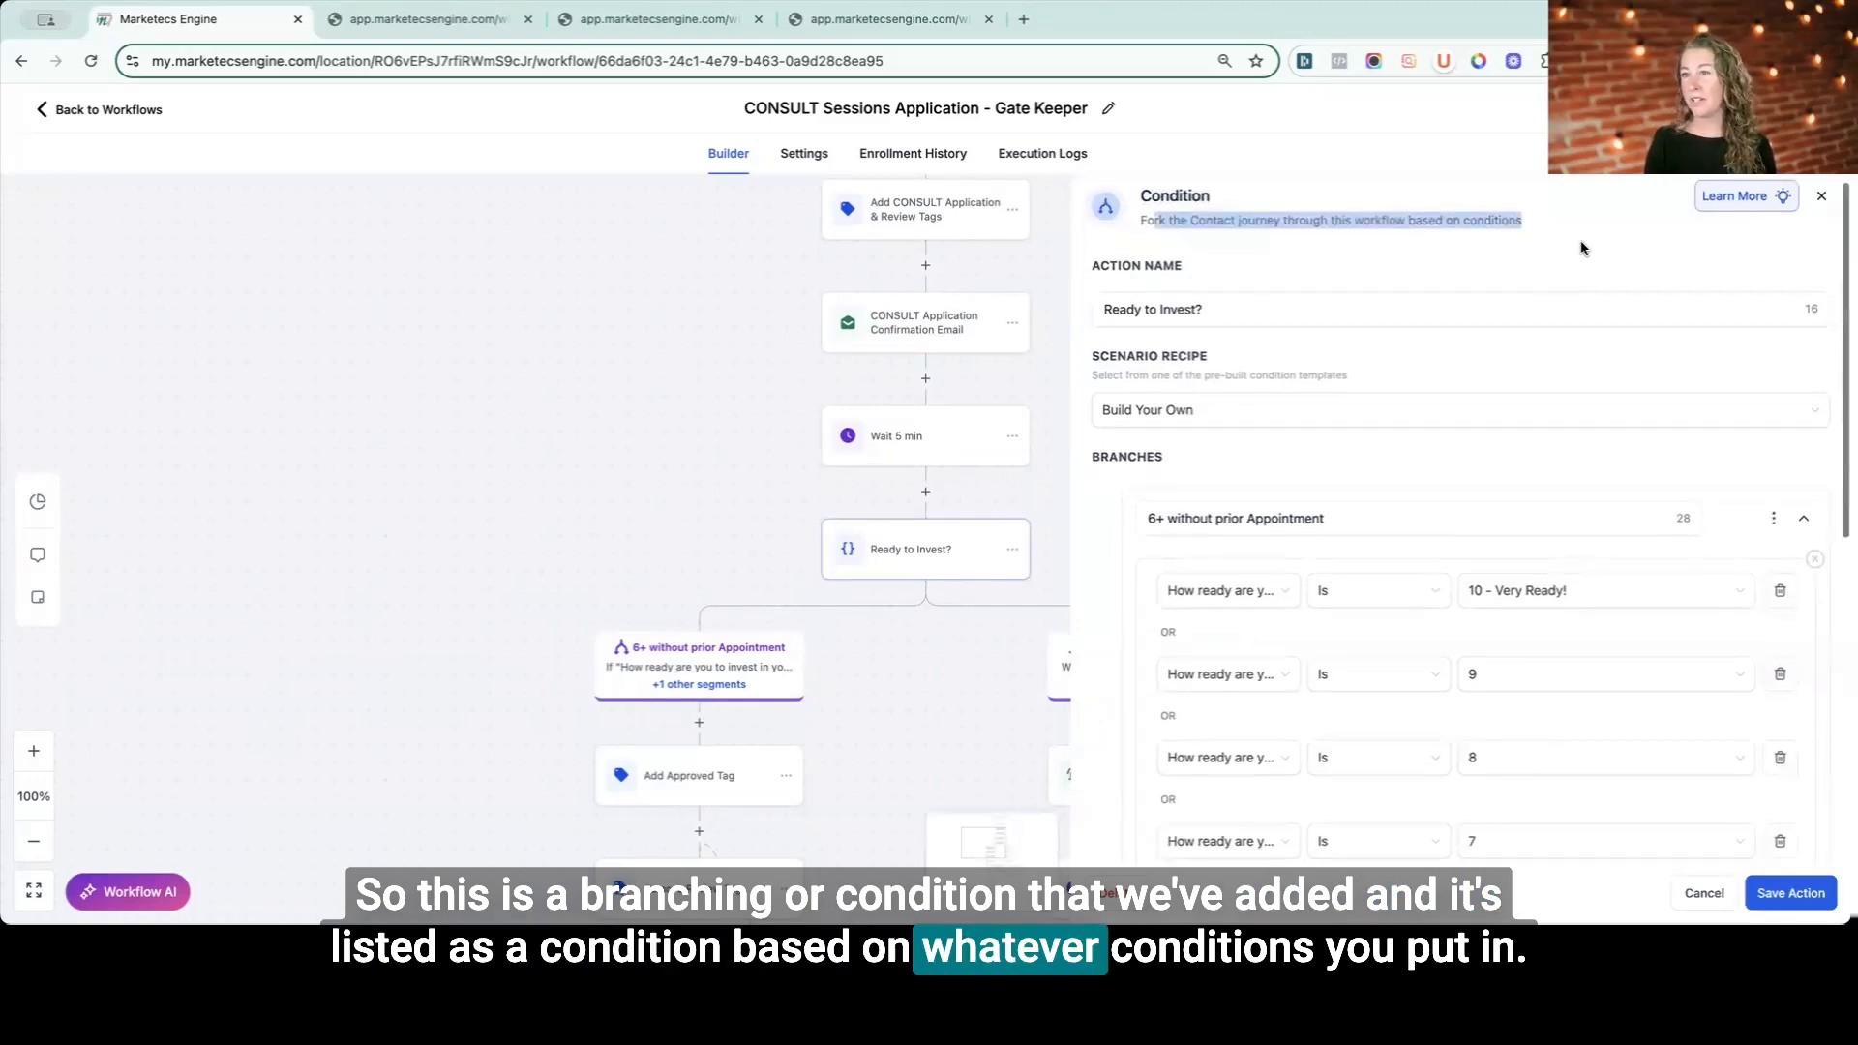
pyautogui.scroll(-3, 1634, 253)
pyautogui.scroll(2, 1635, 251)
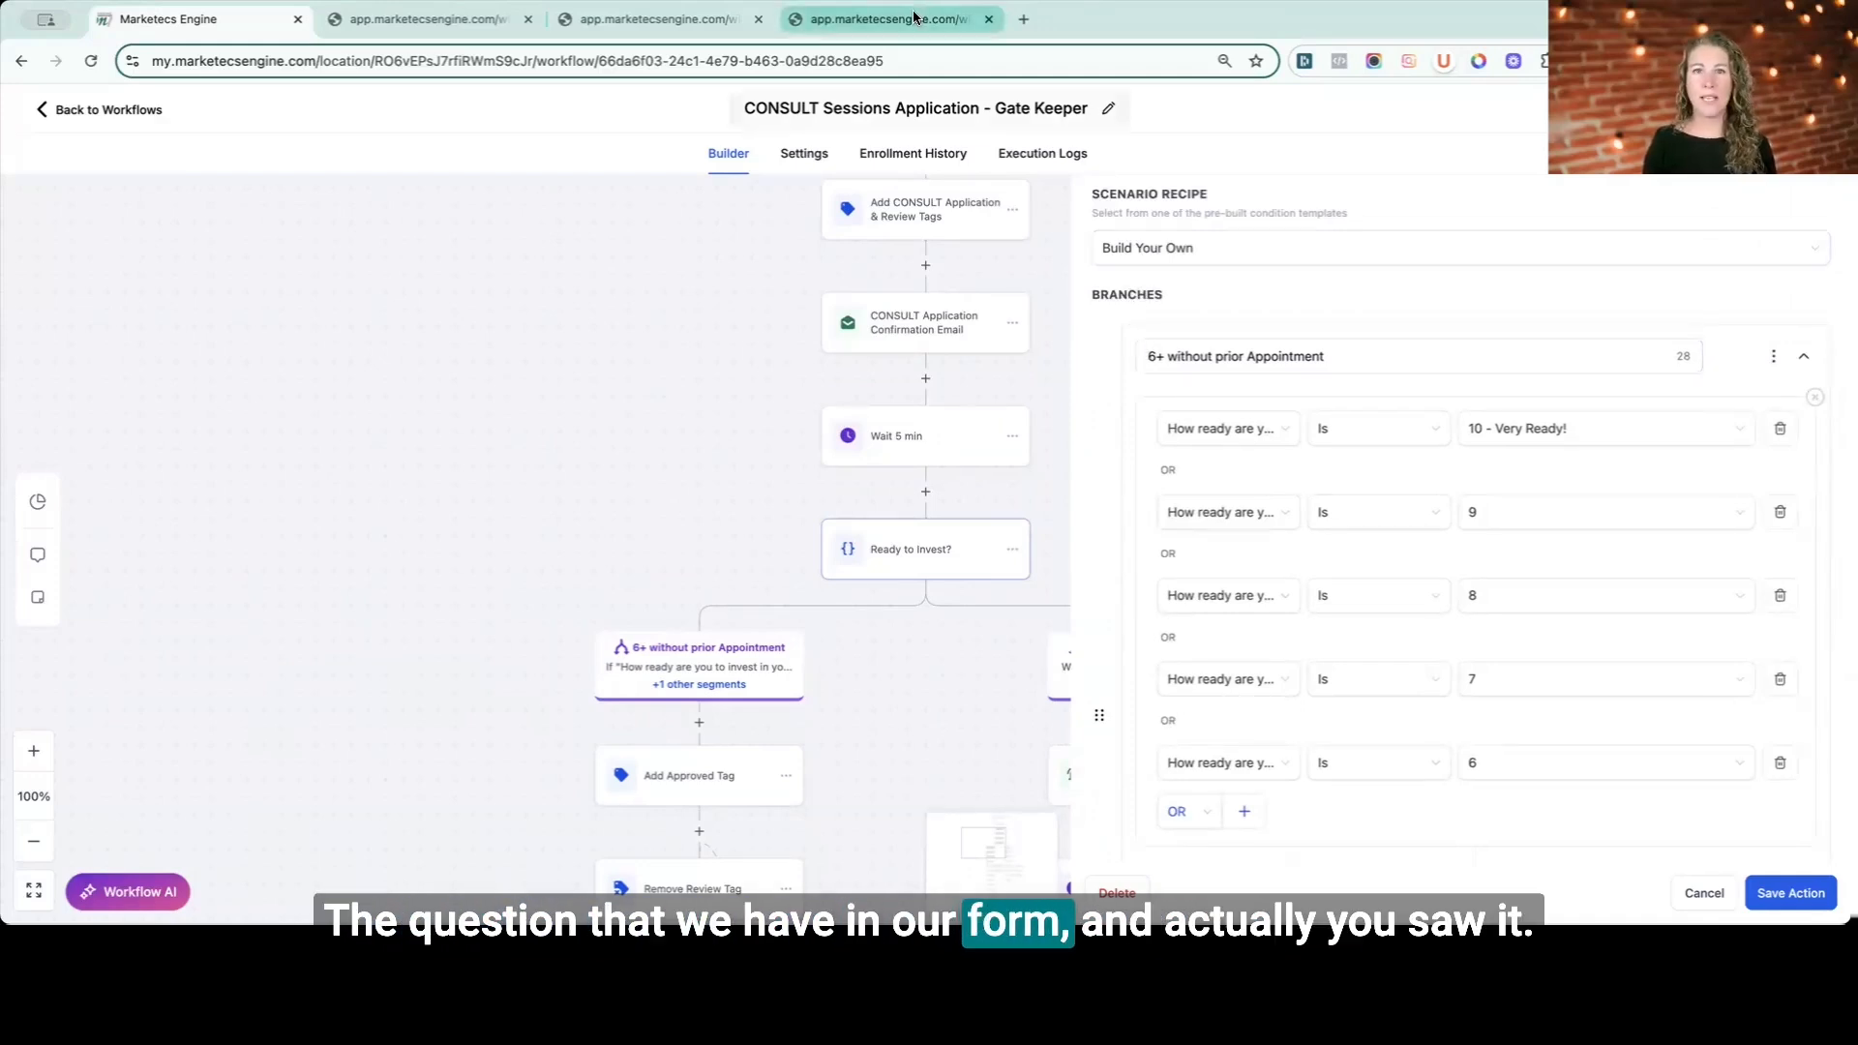
# - Switch to the Test Calendar booking tab, pick the 09:00 AM slot and scroll through the application form's questions
pyautogui.click(880, 19)
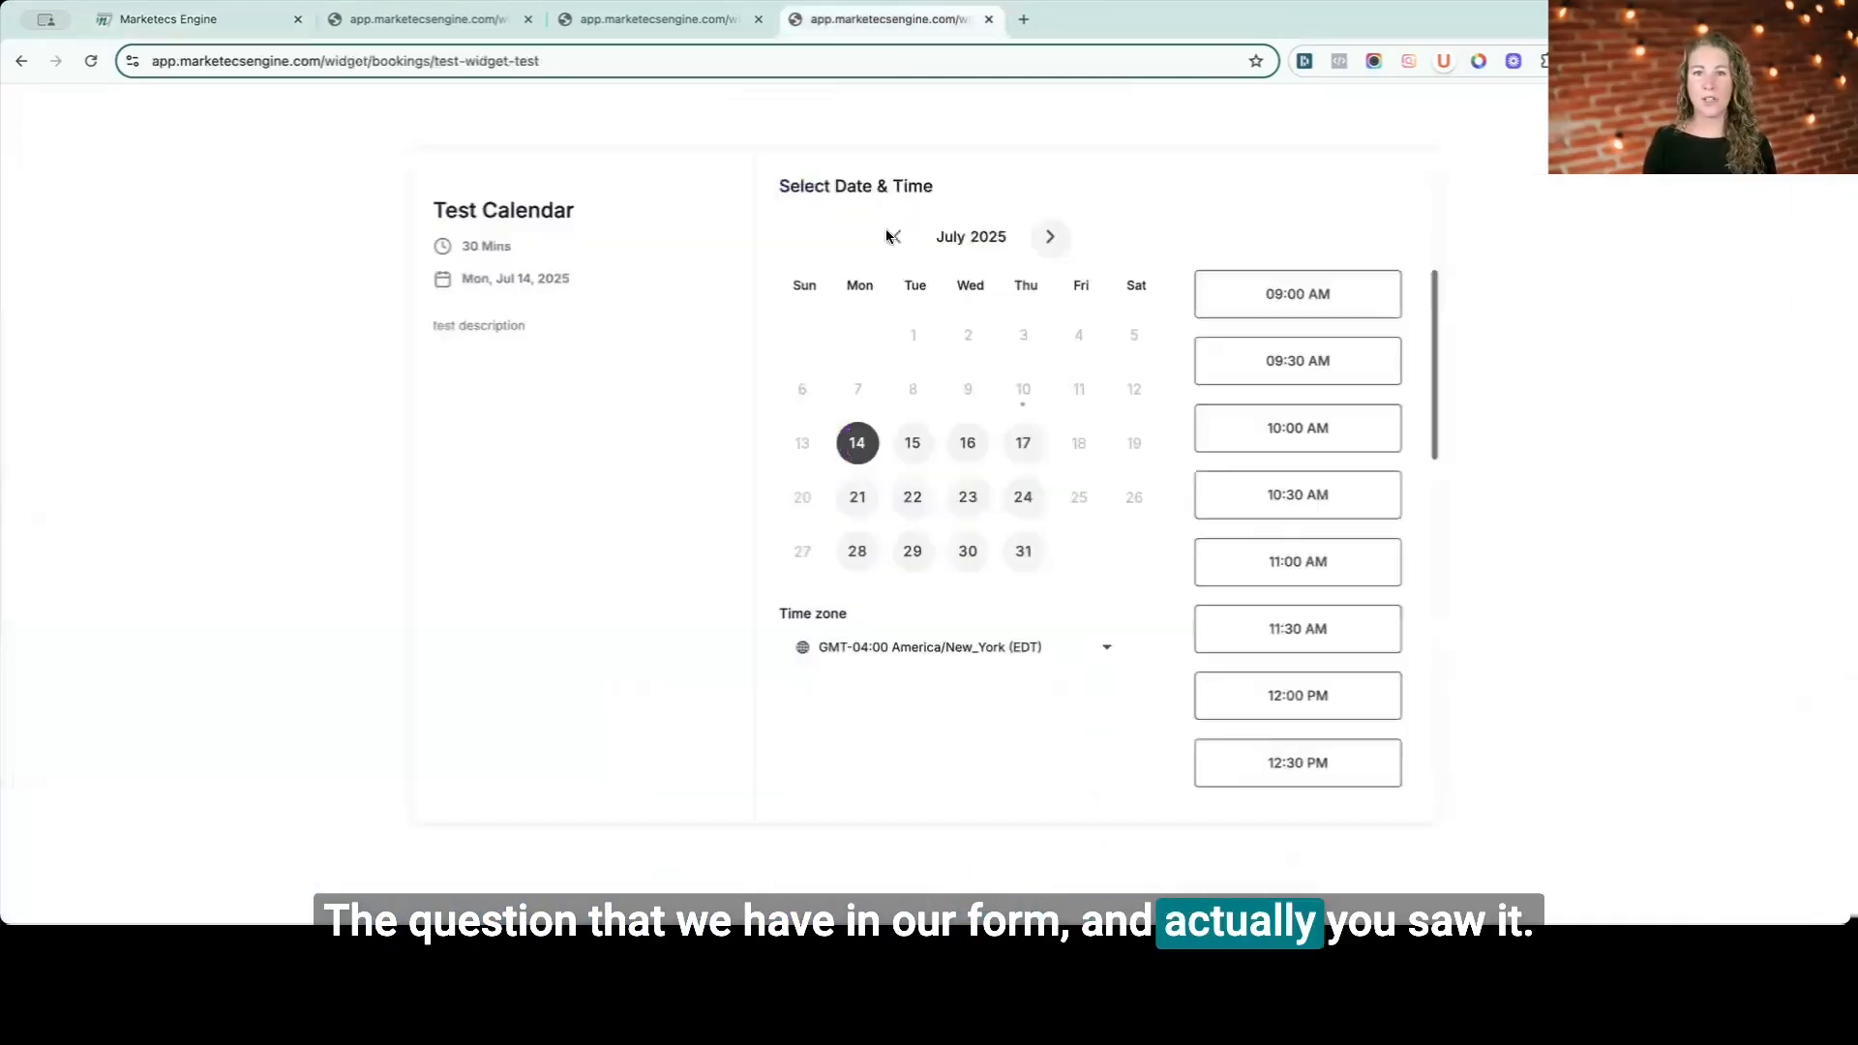
pyautogui.click(1374, 302)
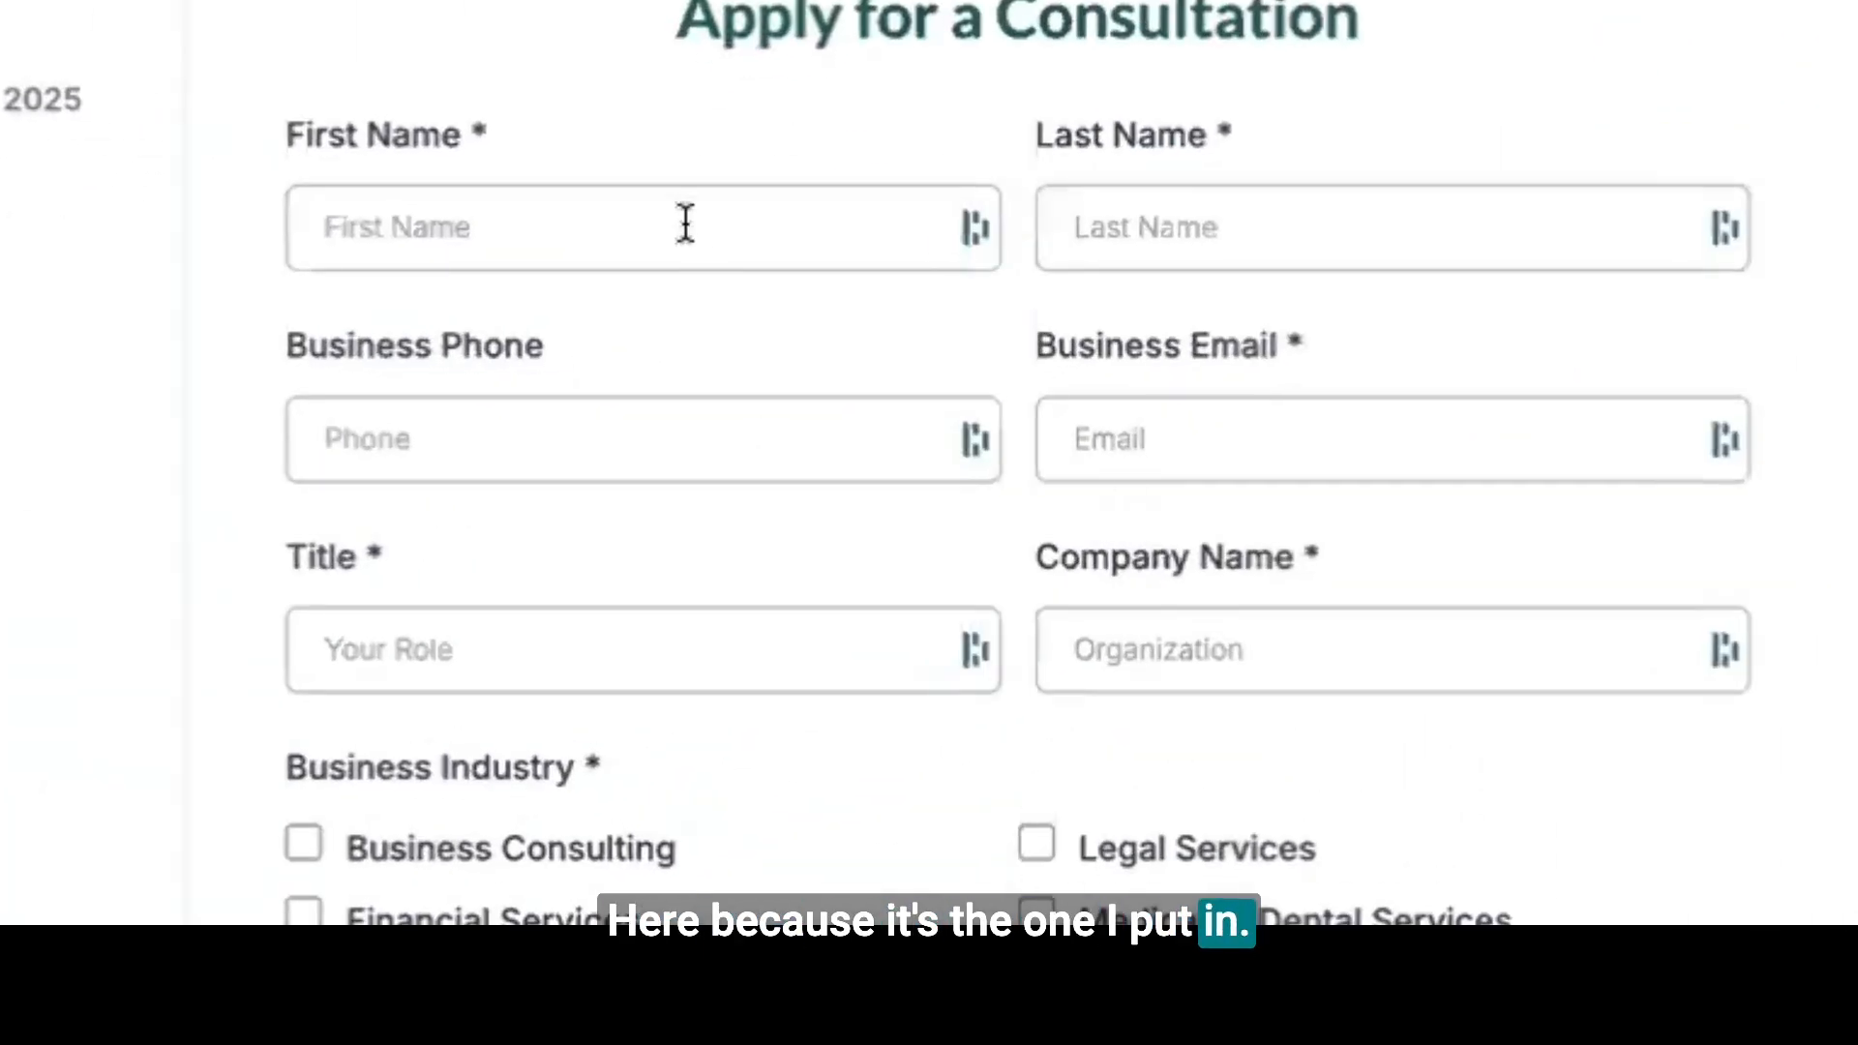
pyautogui.scroll(-1, 1228, 635)
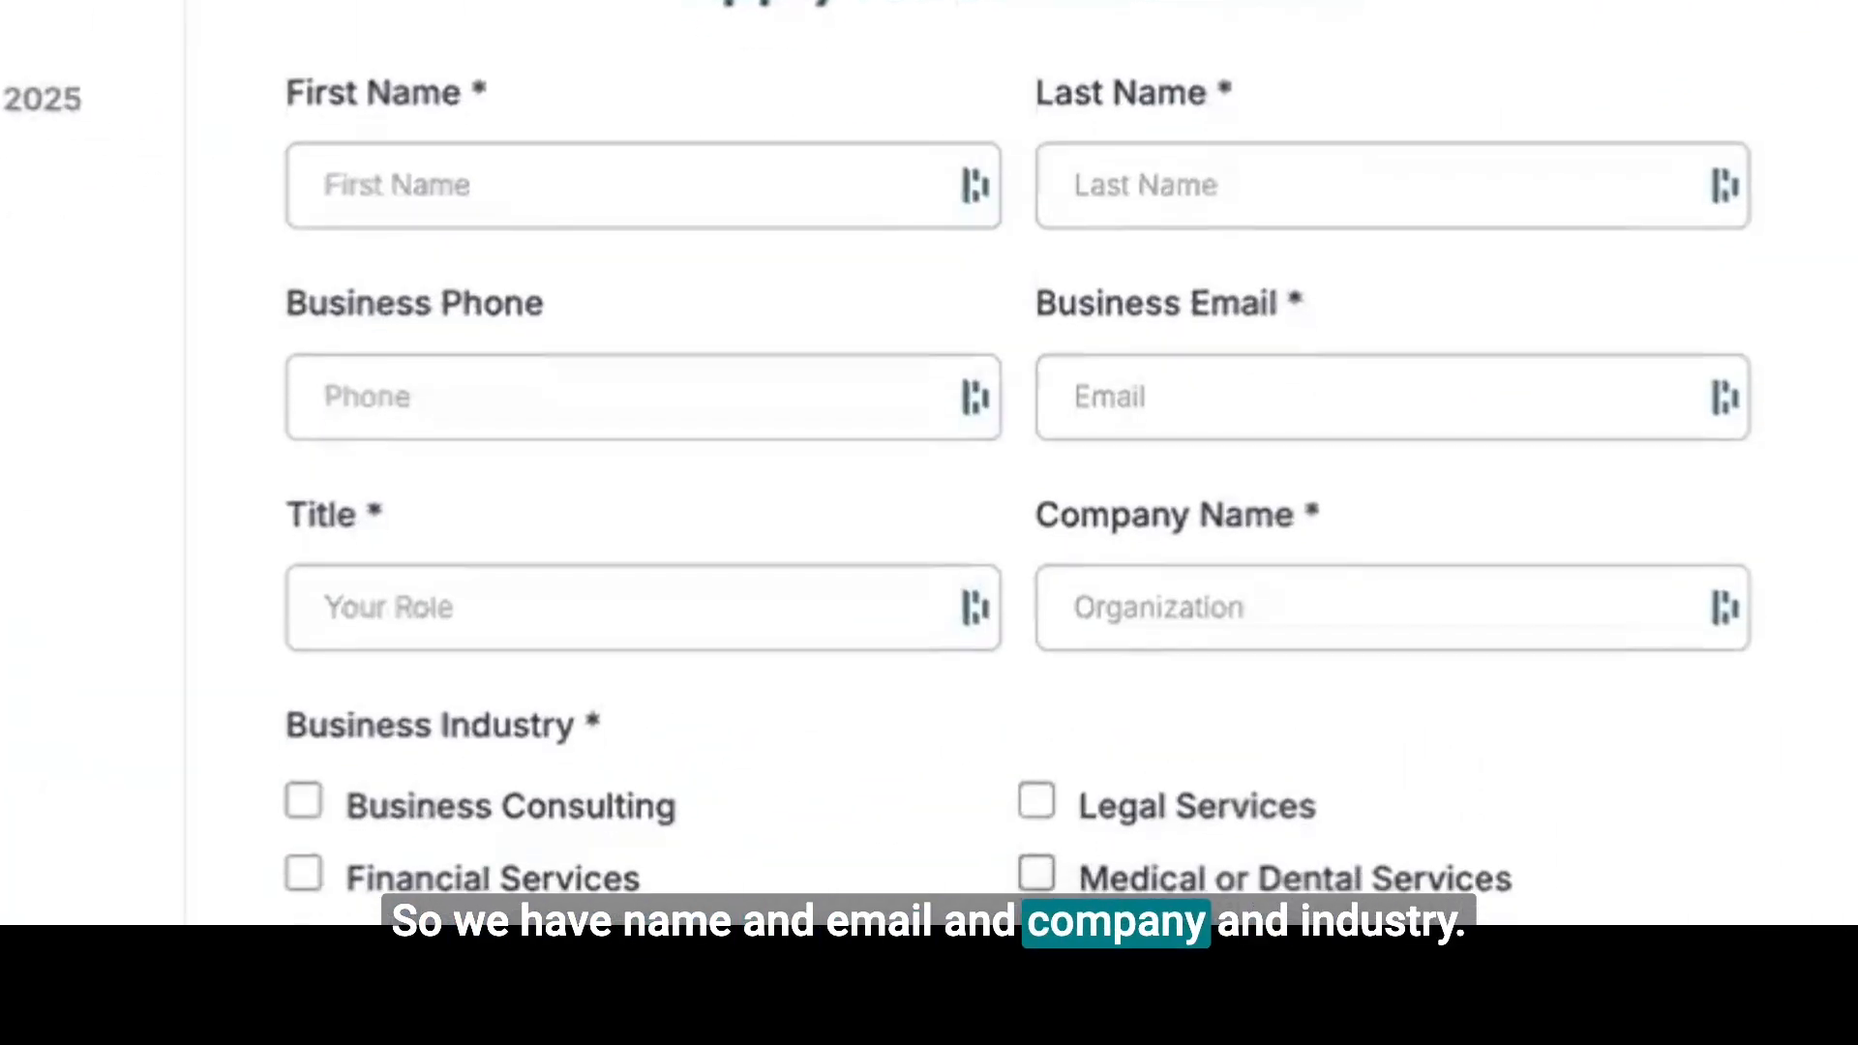
pyautogui.scroll(-5, 1016, 484)
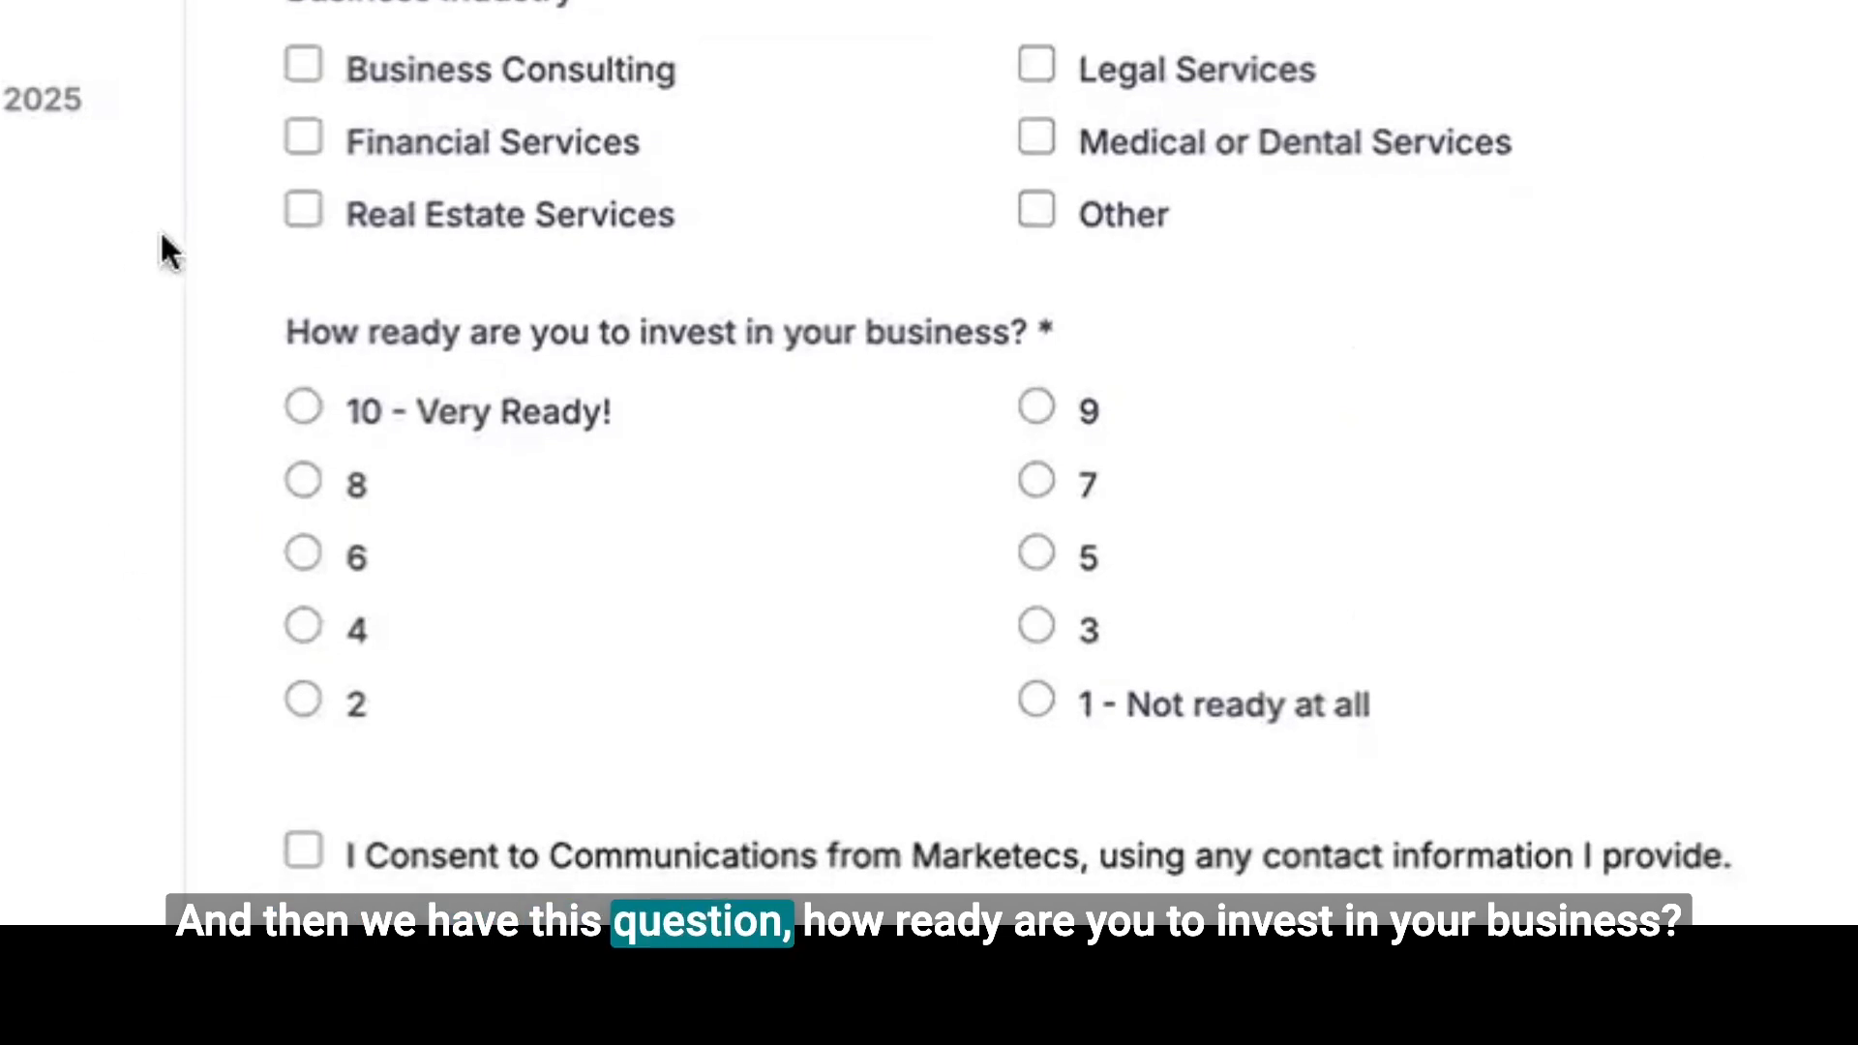
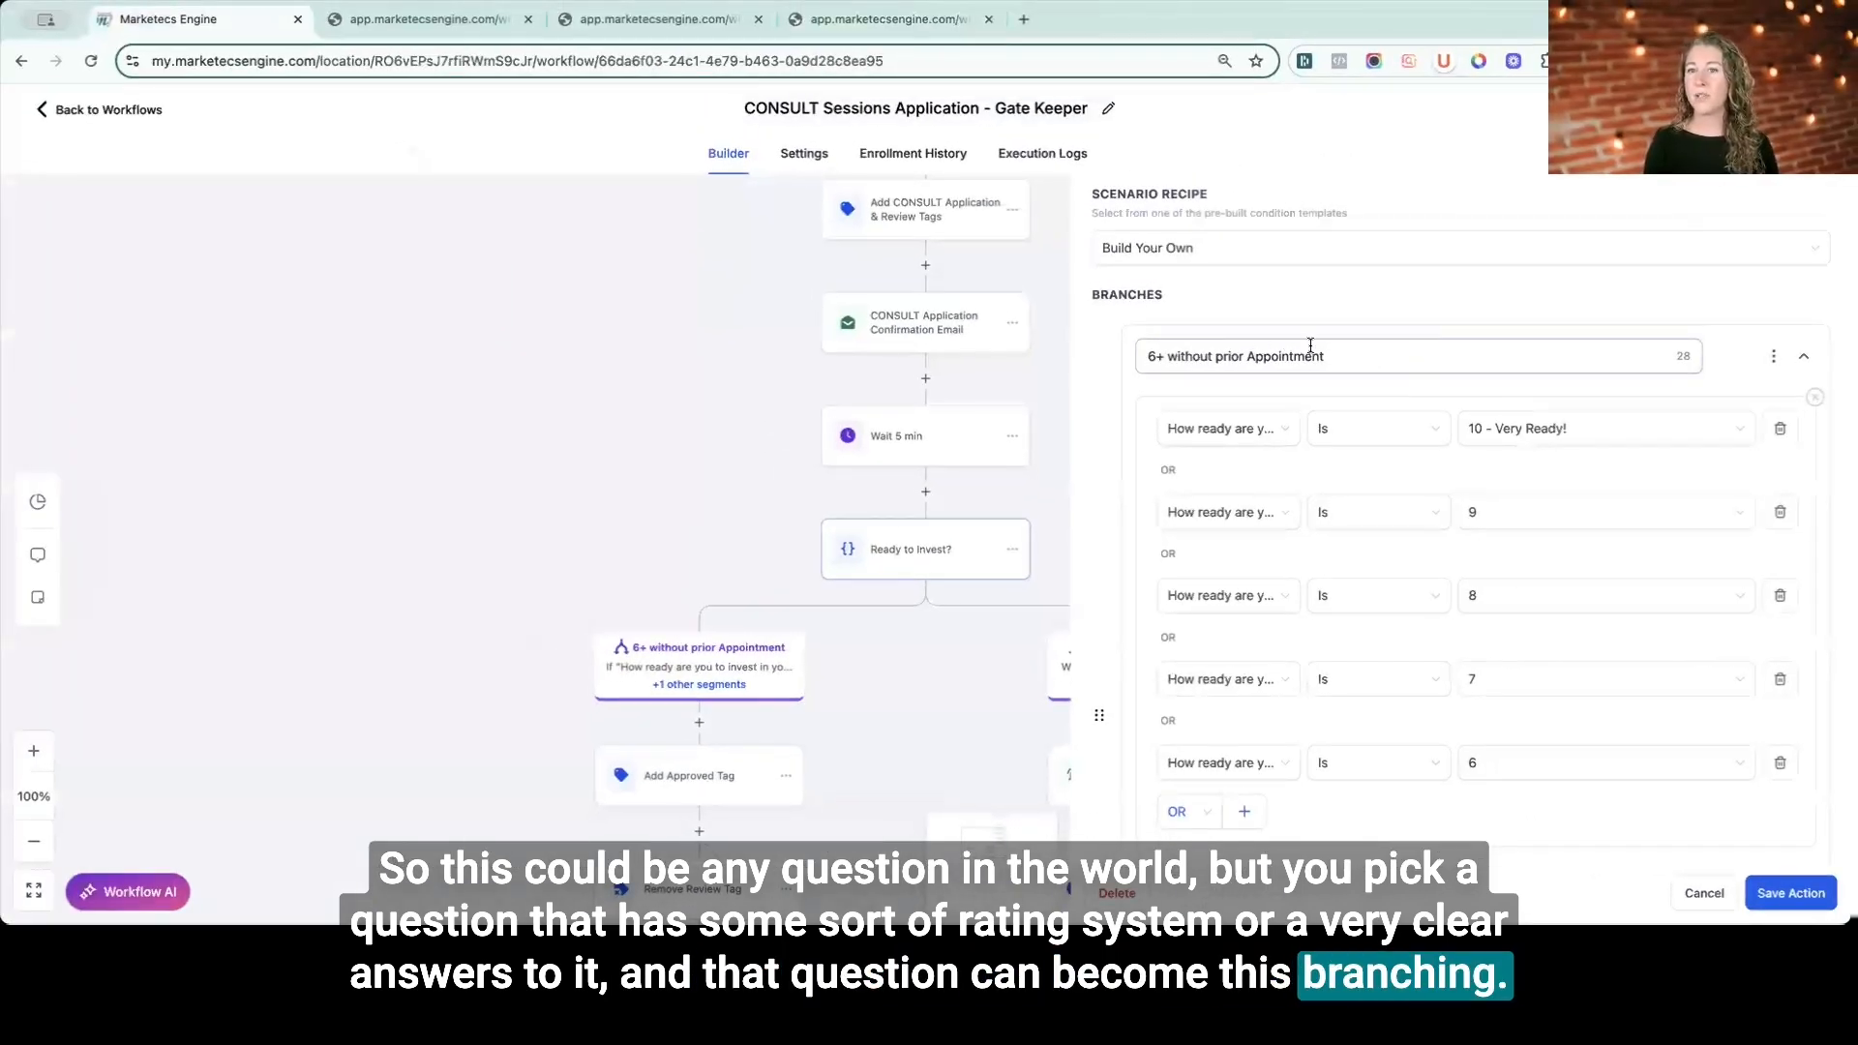
# - Examine the 6+ without prior Appointment branch name and its readiness conditions
pyautogui.click(1146, 355)
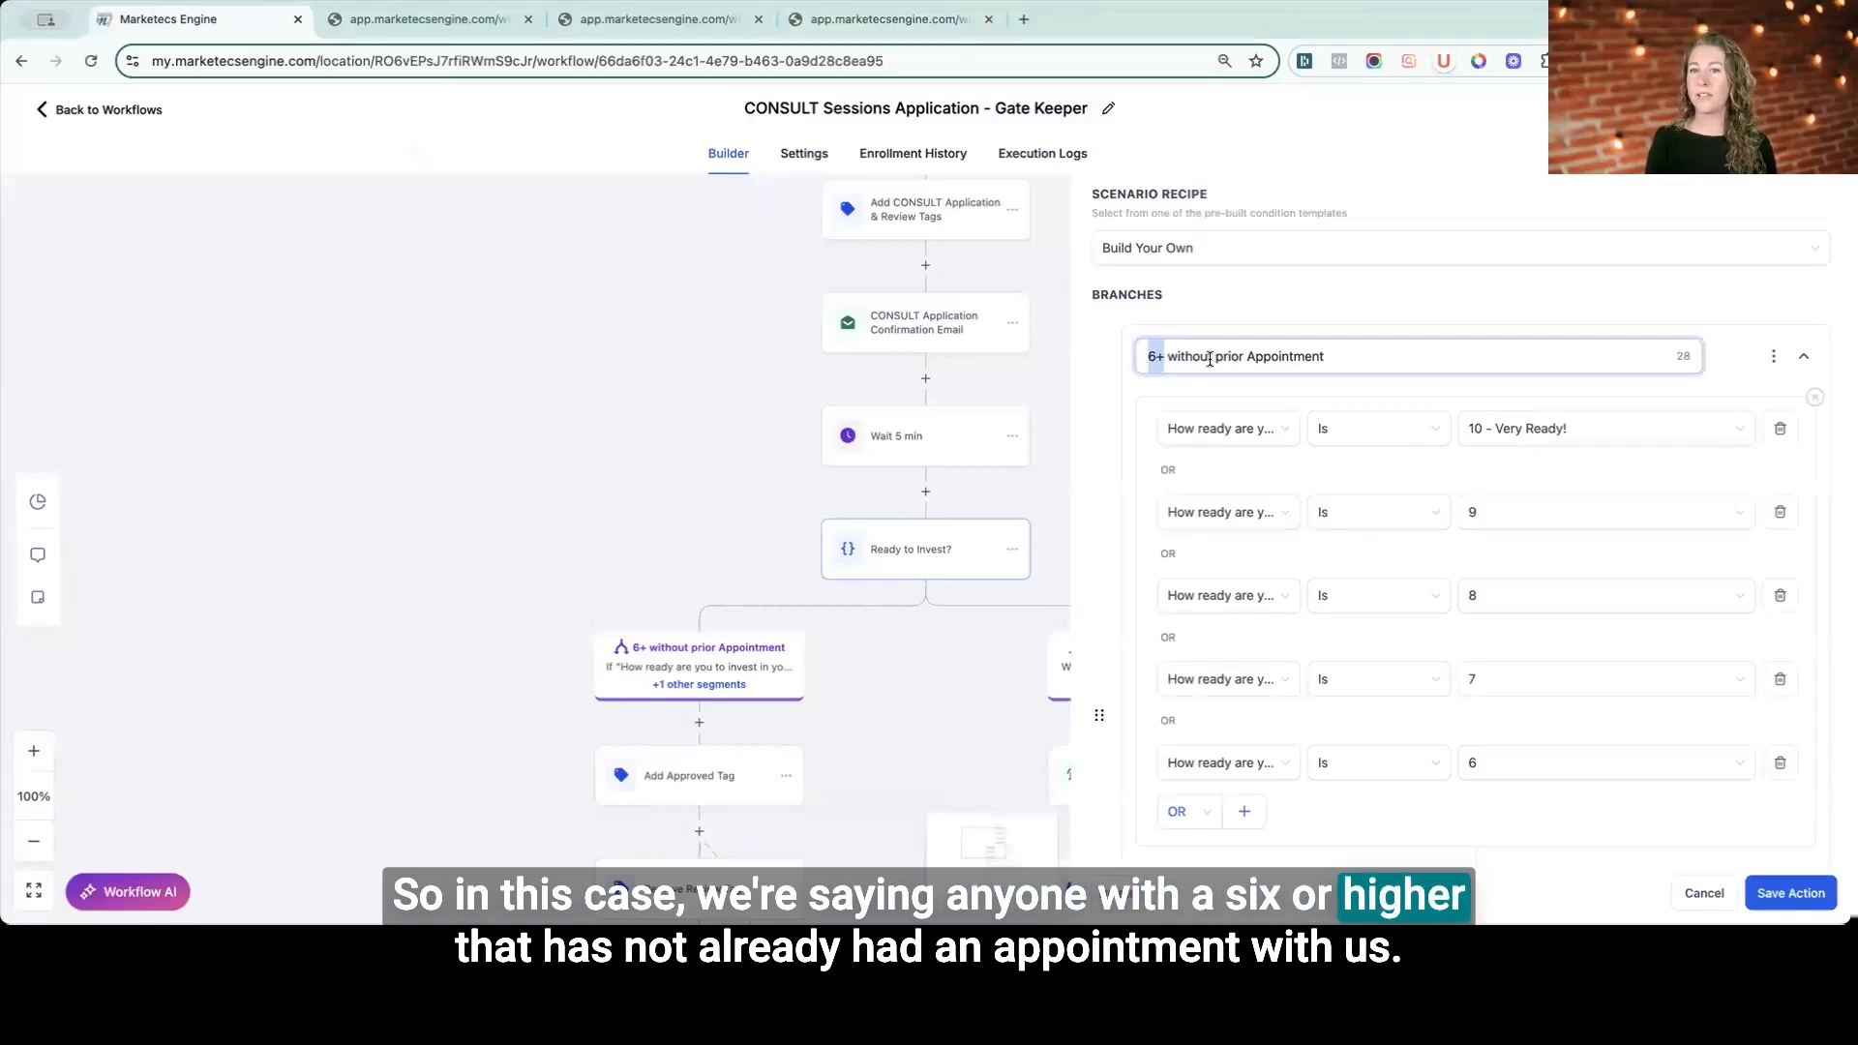
pyautogui.moveTo(1210, 360); pyautogui.dragTo(1336, 358)
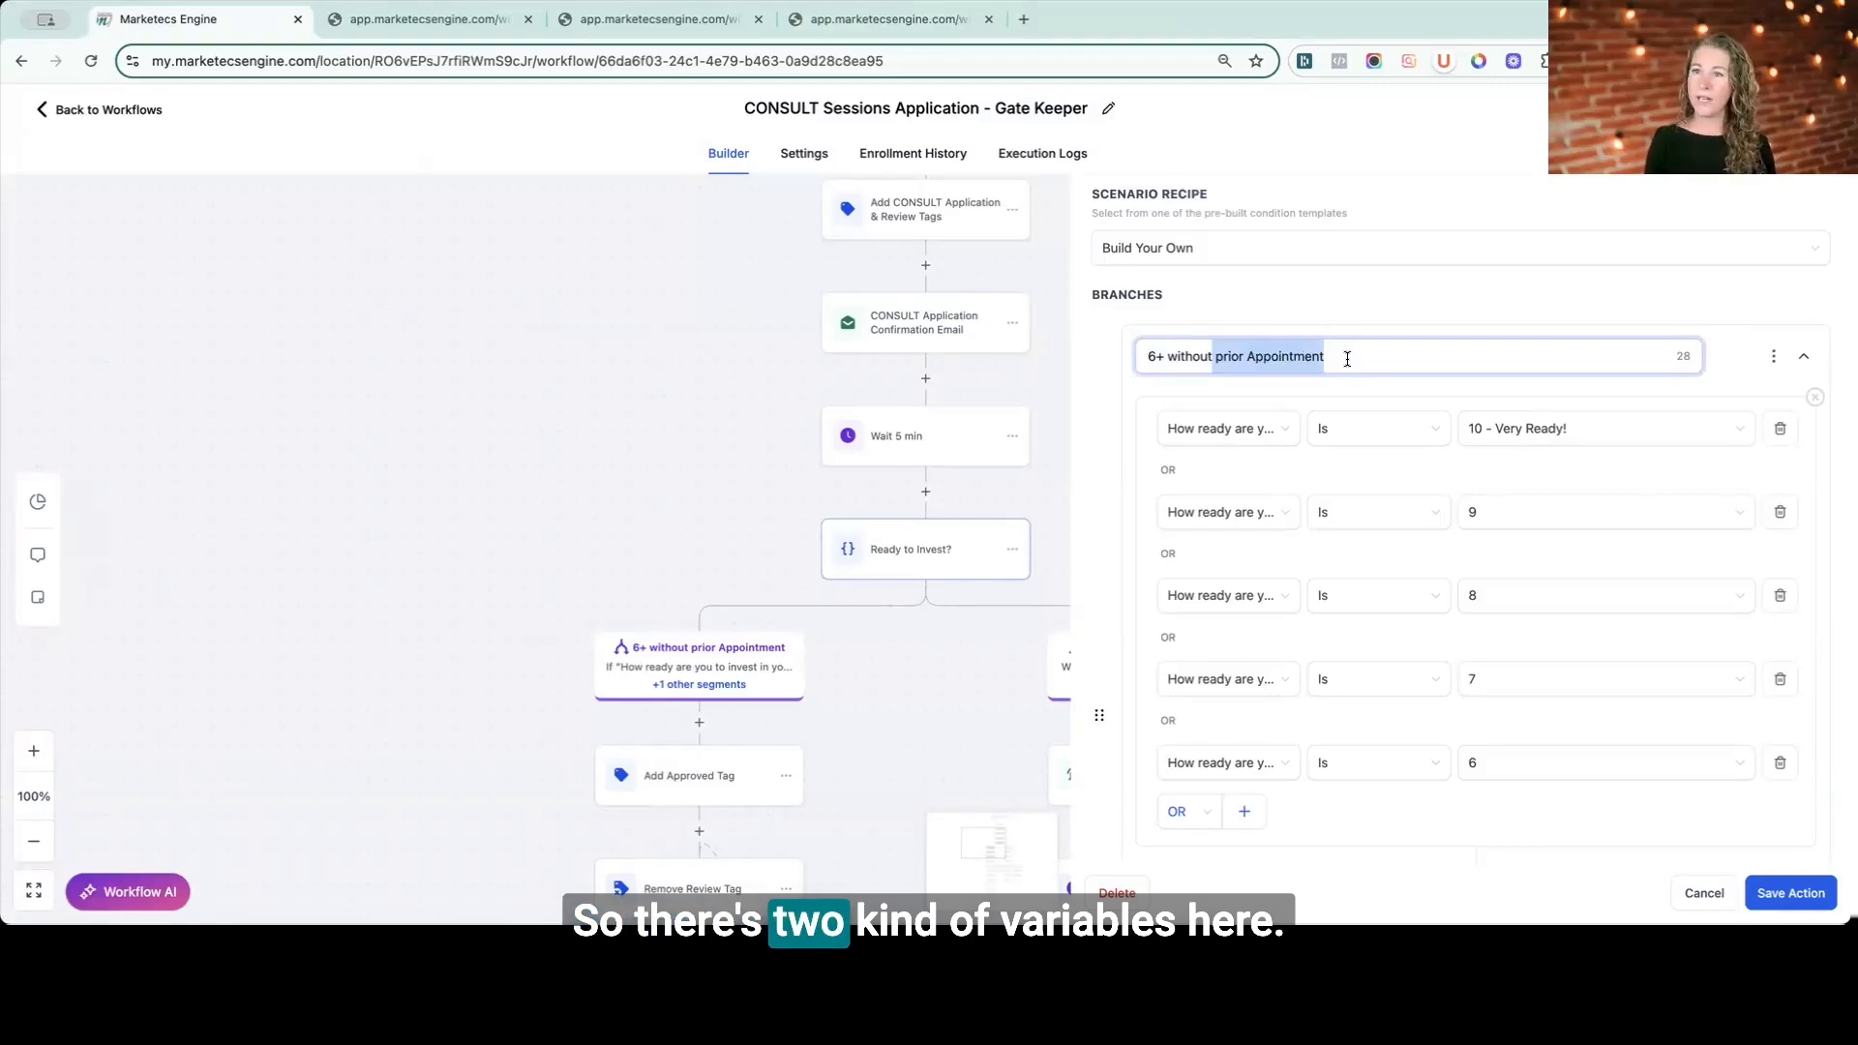
pyautogui.scroll(-1, 1347, 358)
pyautogui.scroll(-1, 1347, 358)
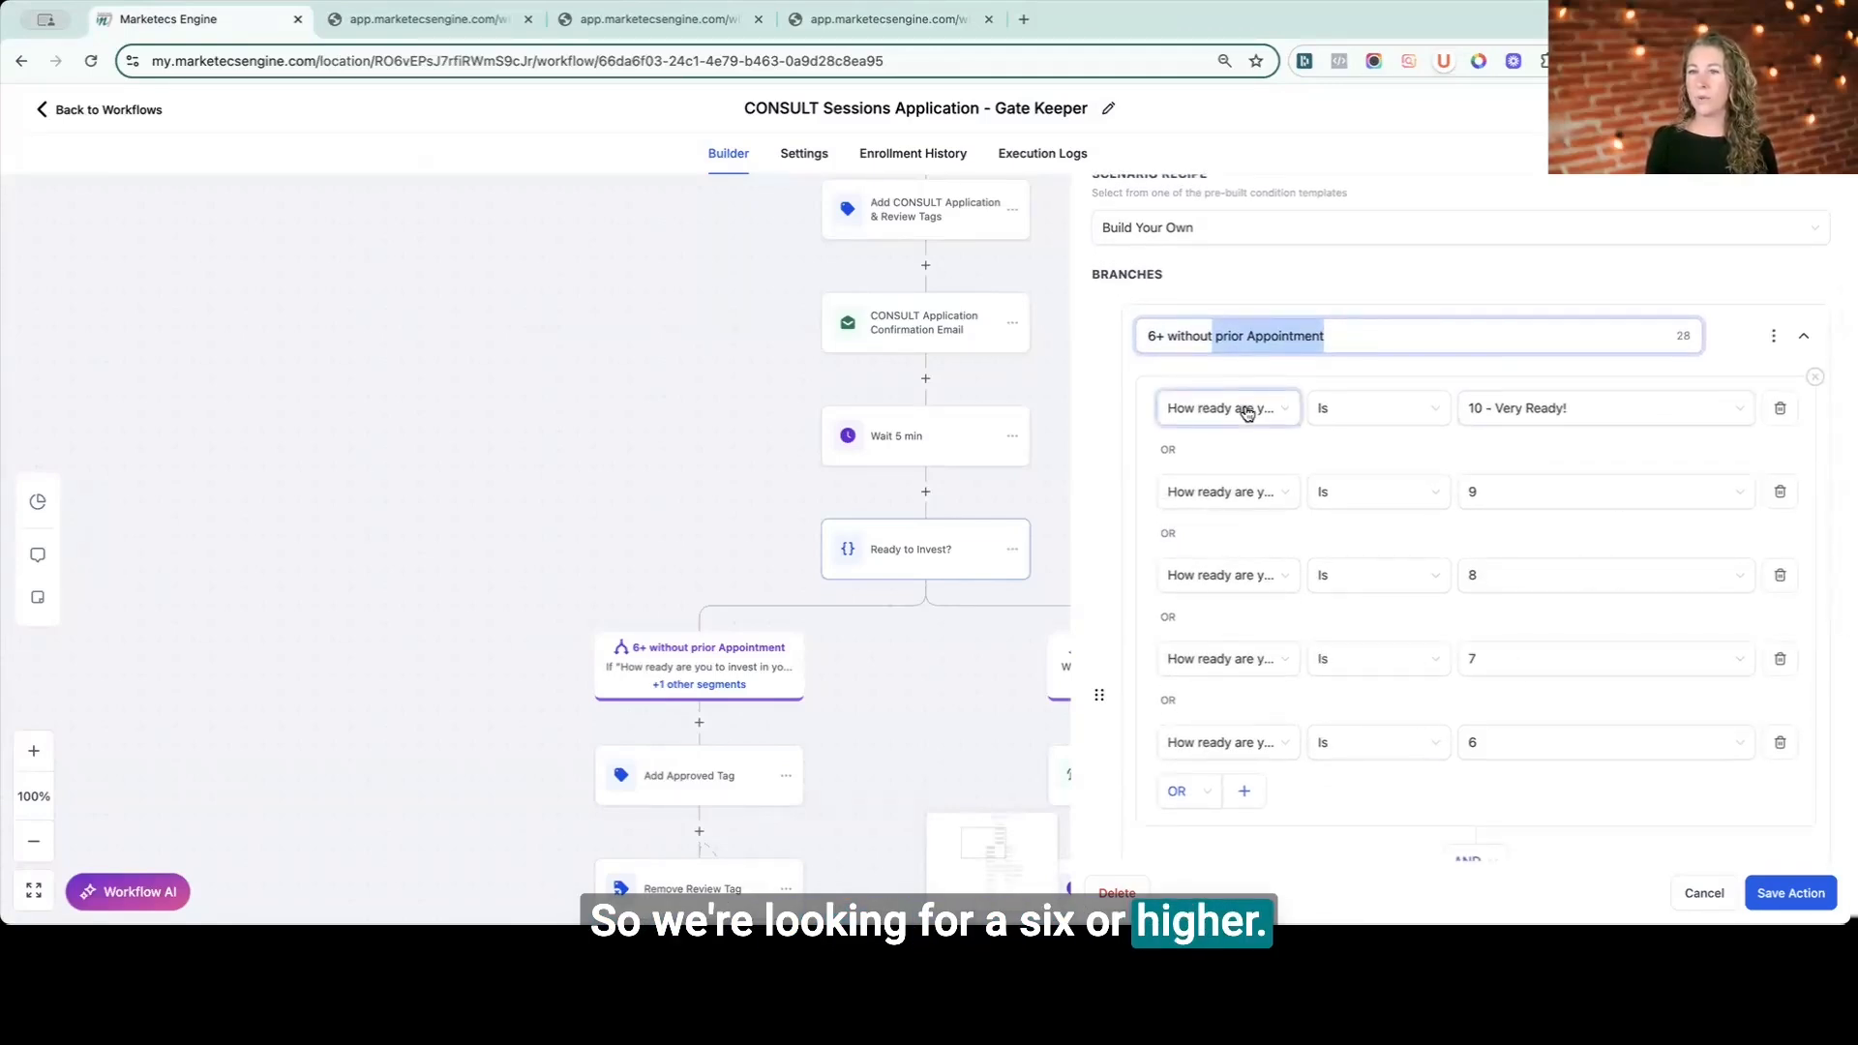
# - Reset the first branch condition and set it again to How ready are you to invest in your business? Is 10 - Very Ready!
pyautogui.click(1247, 413)
pyautogui.scroll(5, 1215, 511)
pyautogui.click(1212, 438)
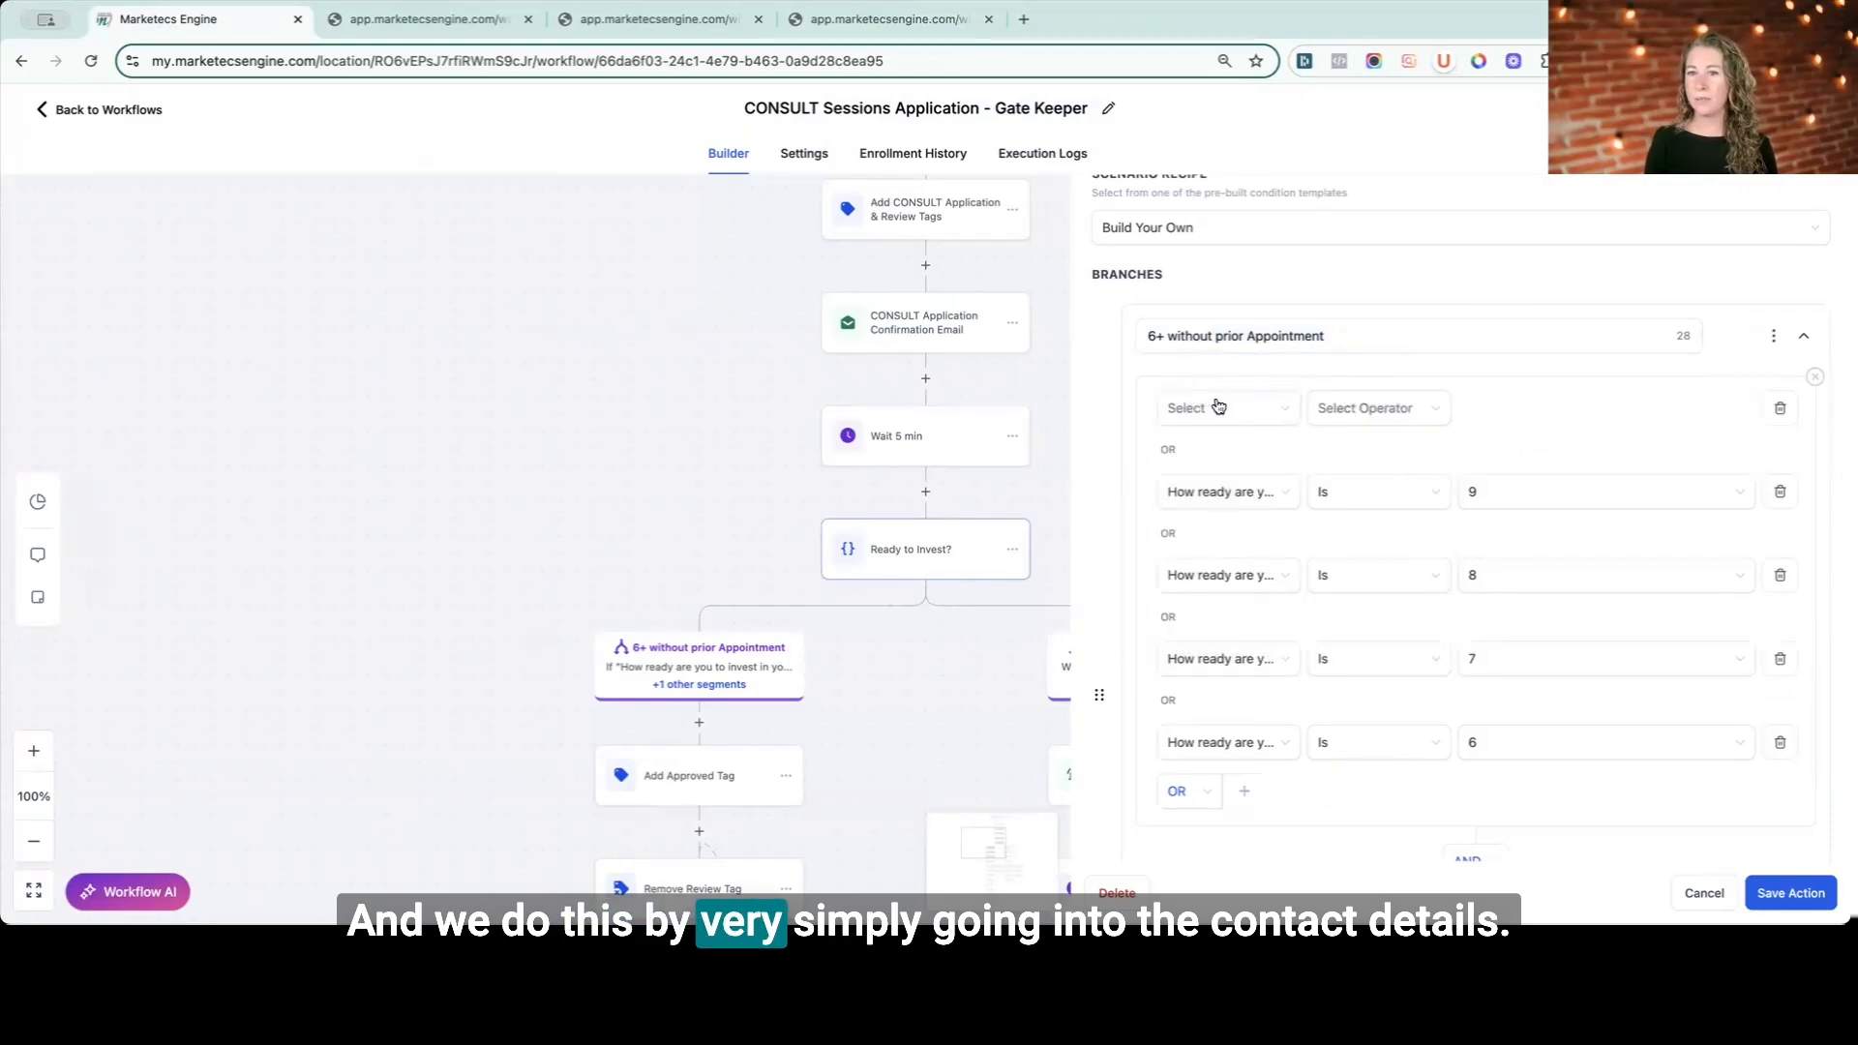
pyautogui.click(1227, 458)
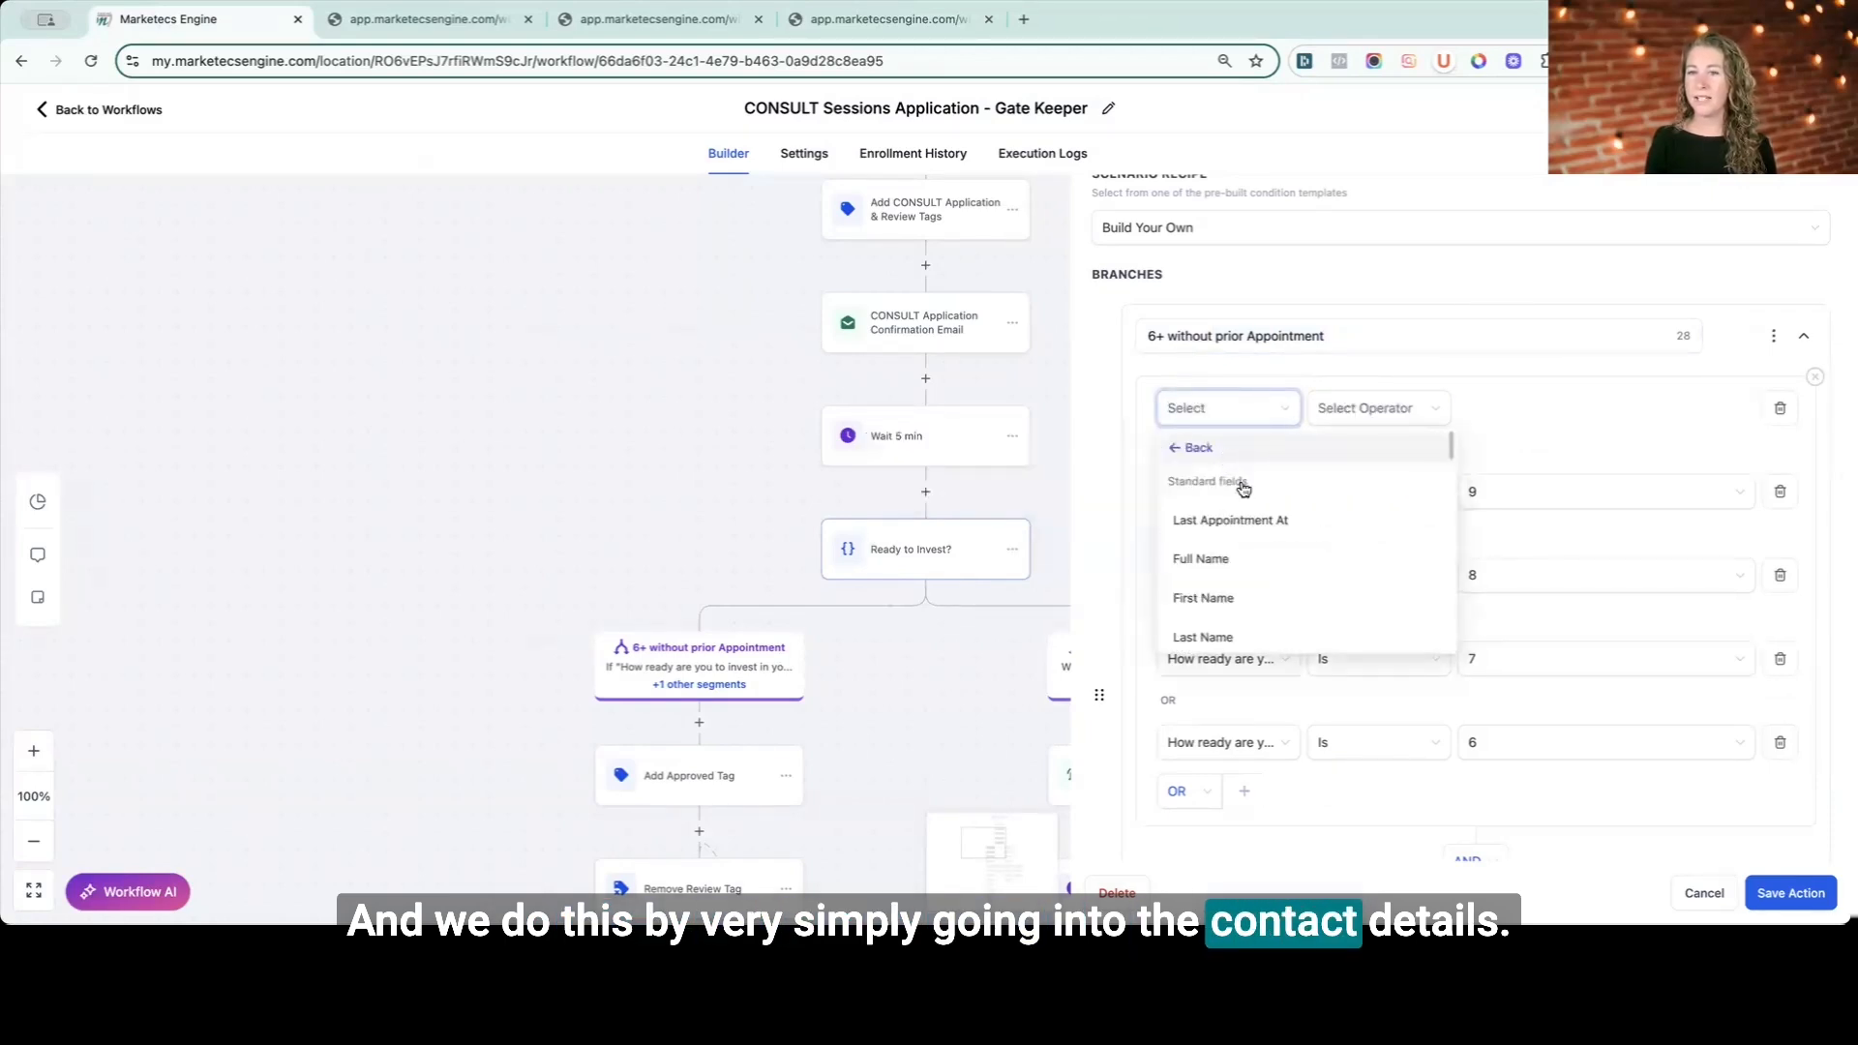
pyautogui.scroll(-10, 1257, 519)
pyautogui.scroll(-5, 1260, 518)
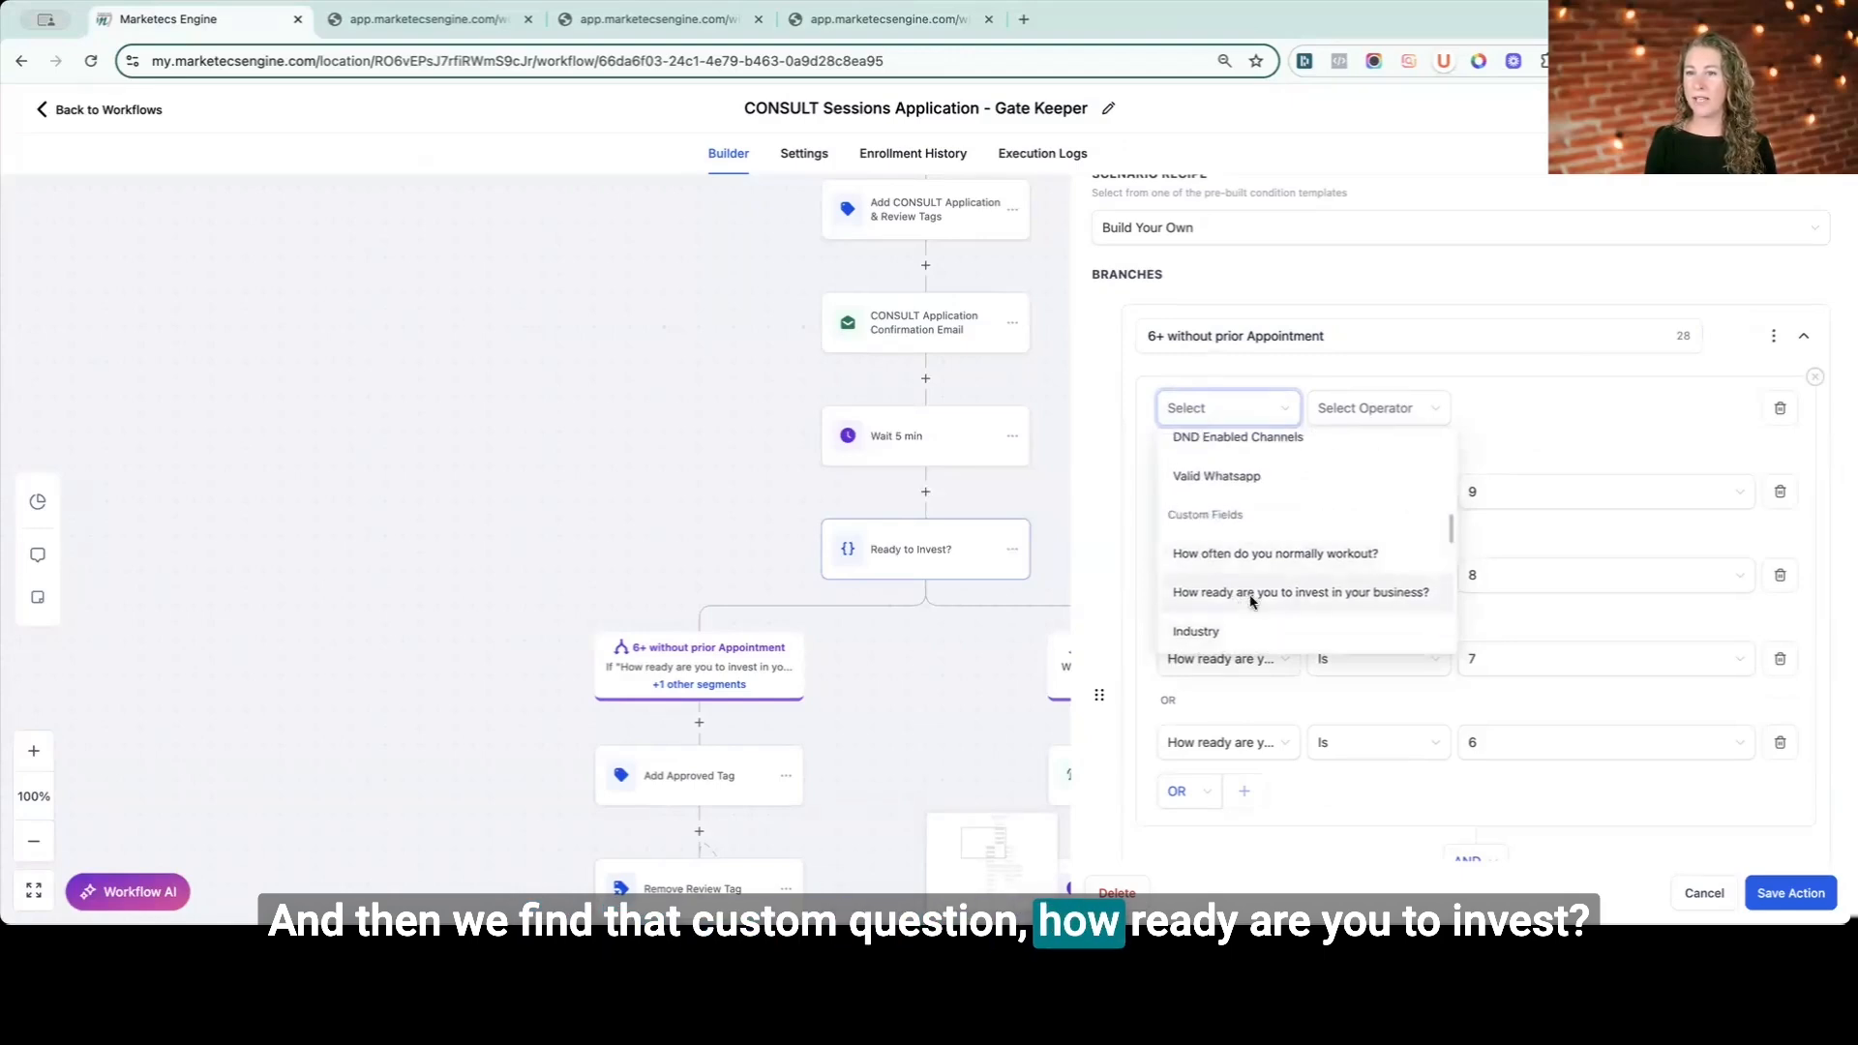
pyautogui.click(1254, 598)
pyautogui.click(1382, 407)
pyautogui.click(1355, 441)
pyautogui.click(1549, 407)
pyautogui.click(1535, 444)
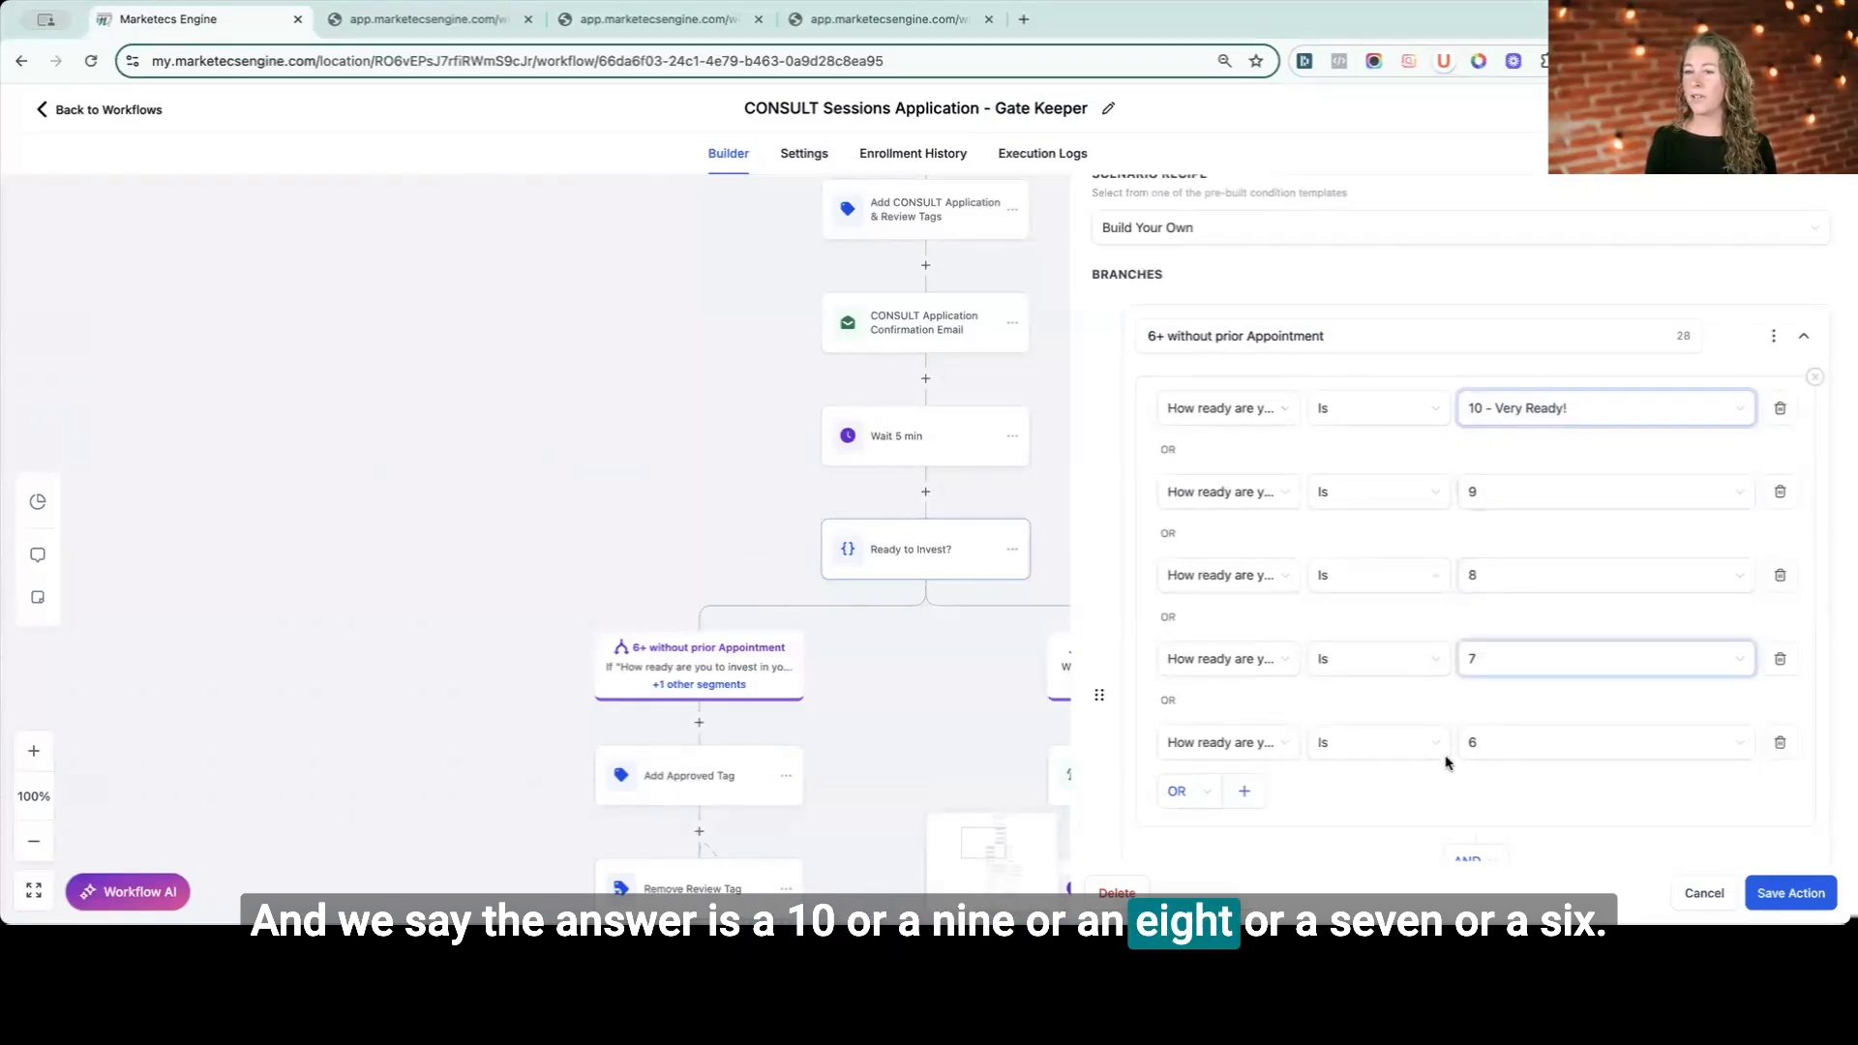
# - Review the Tags does-not-include condition and the Less than 6 = Manual Review none branch, then close the condition without saving
pyautogui.scroll(-2, 1480, 755)
pyautogui.scroll(-1, 1489, 757)
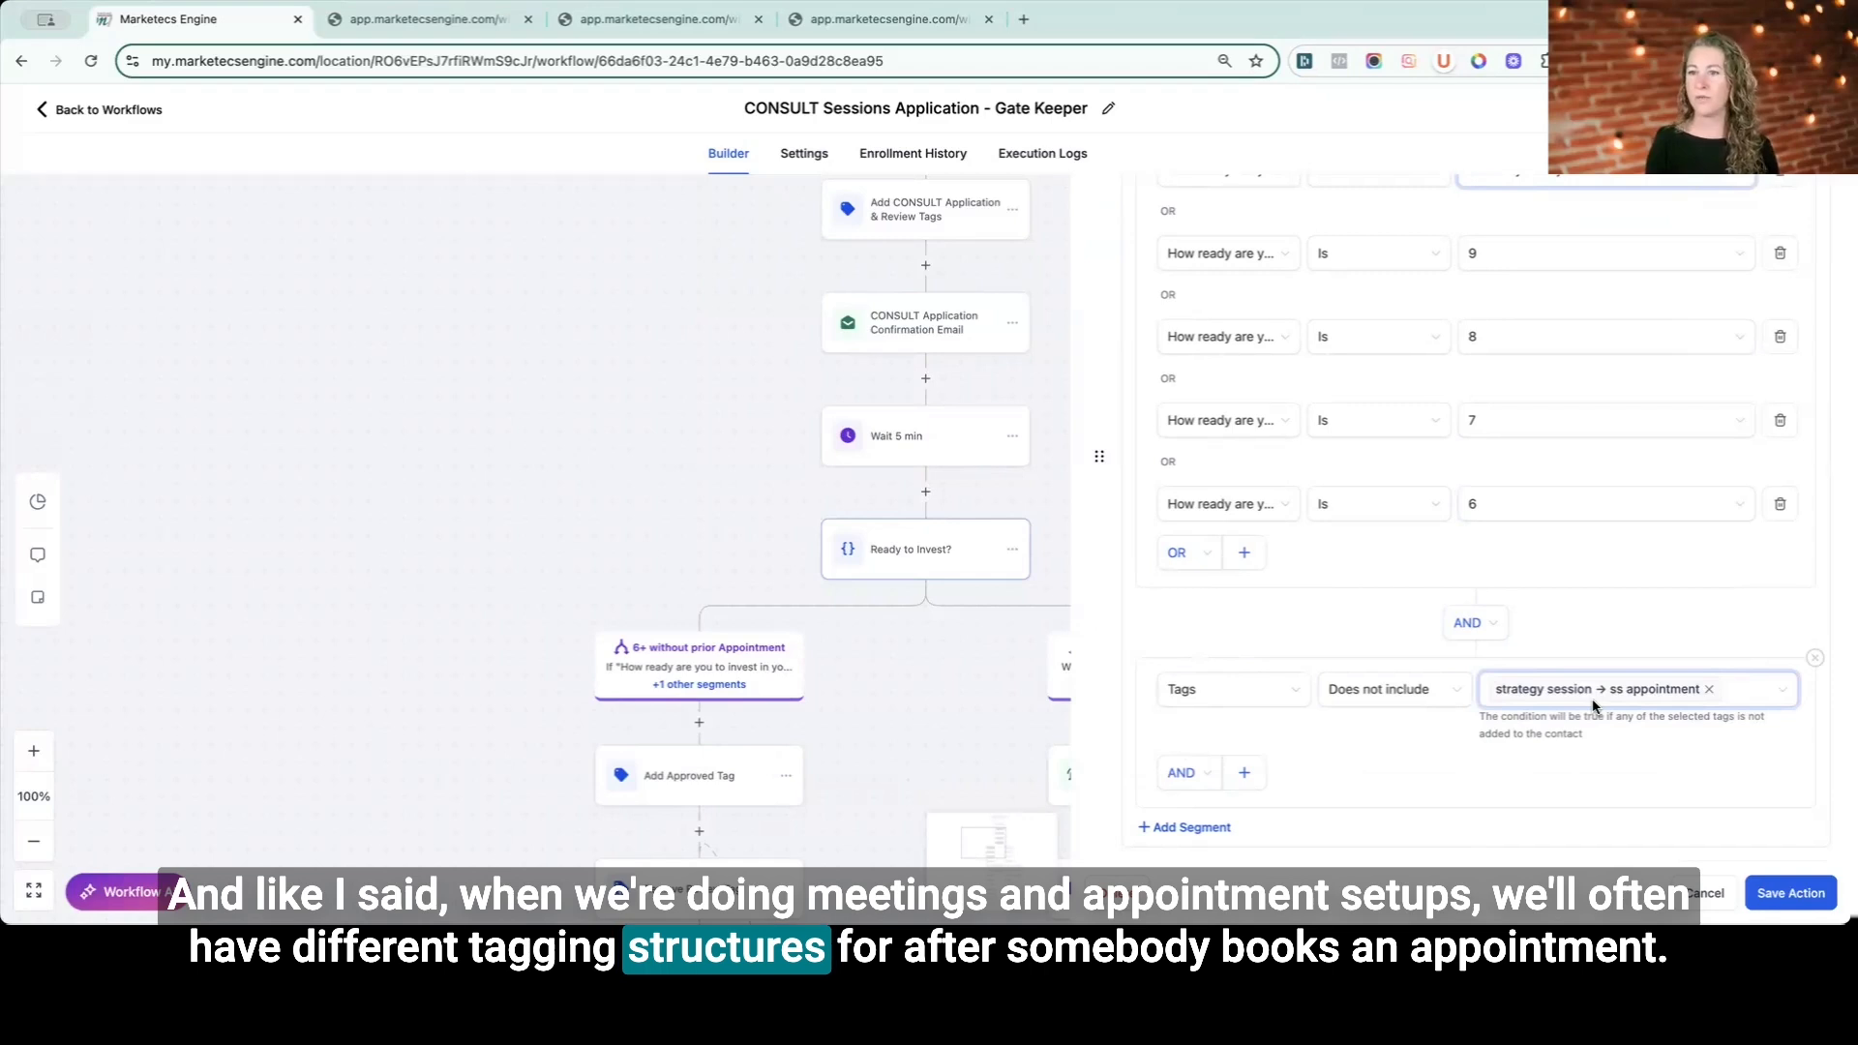
pyautogui.scroll(-2, 1496, 785)
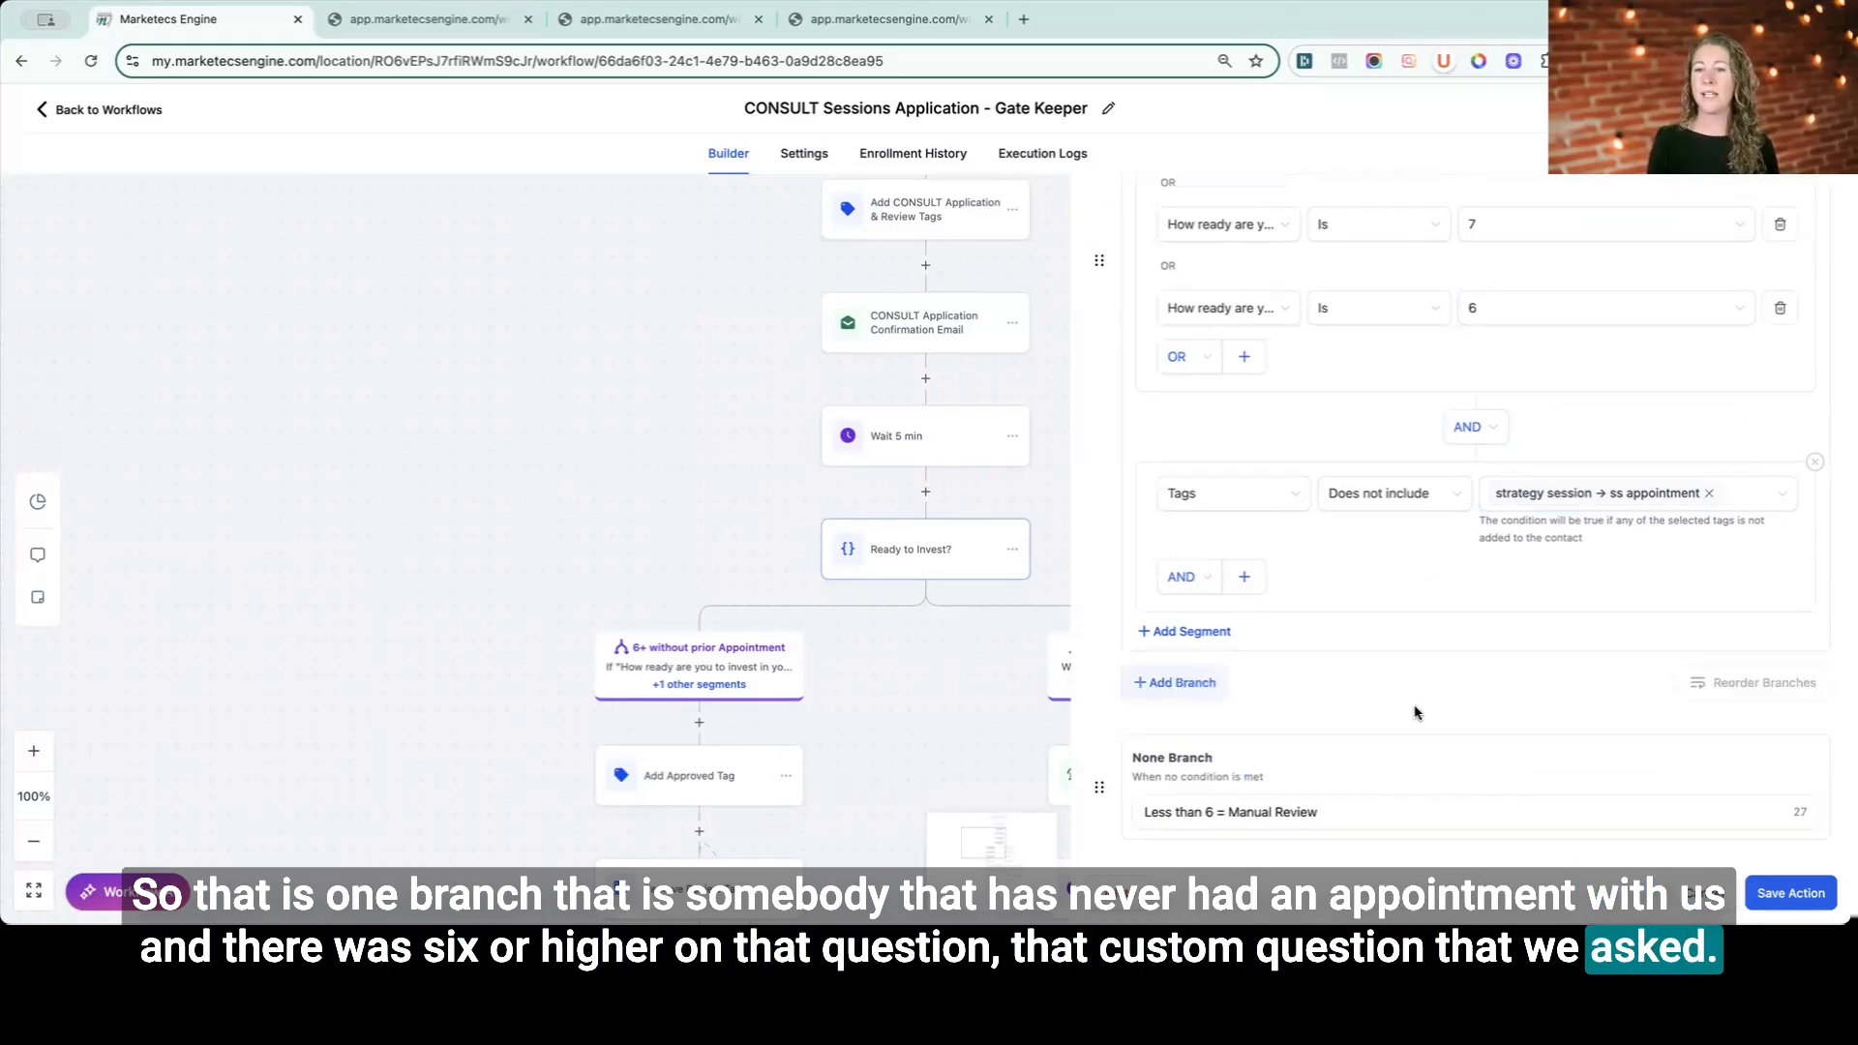
pyautogui.moveTo(1150, 759); pyautogui.dragTo(1216, 765)
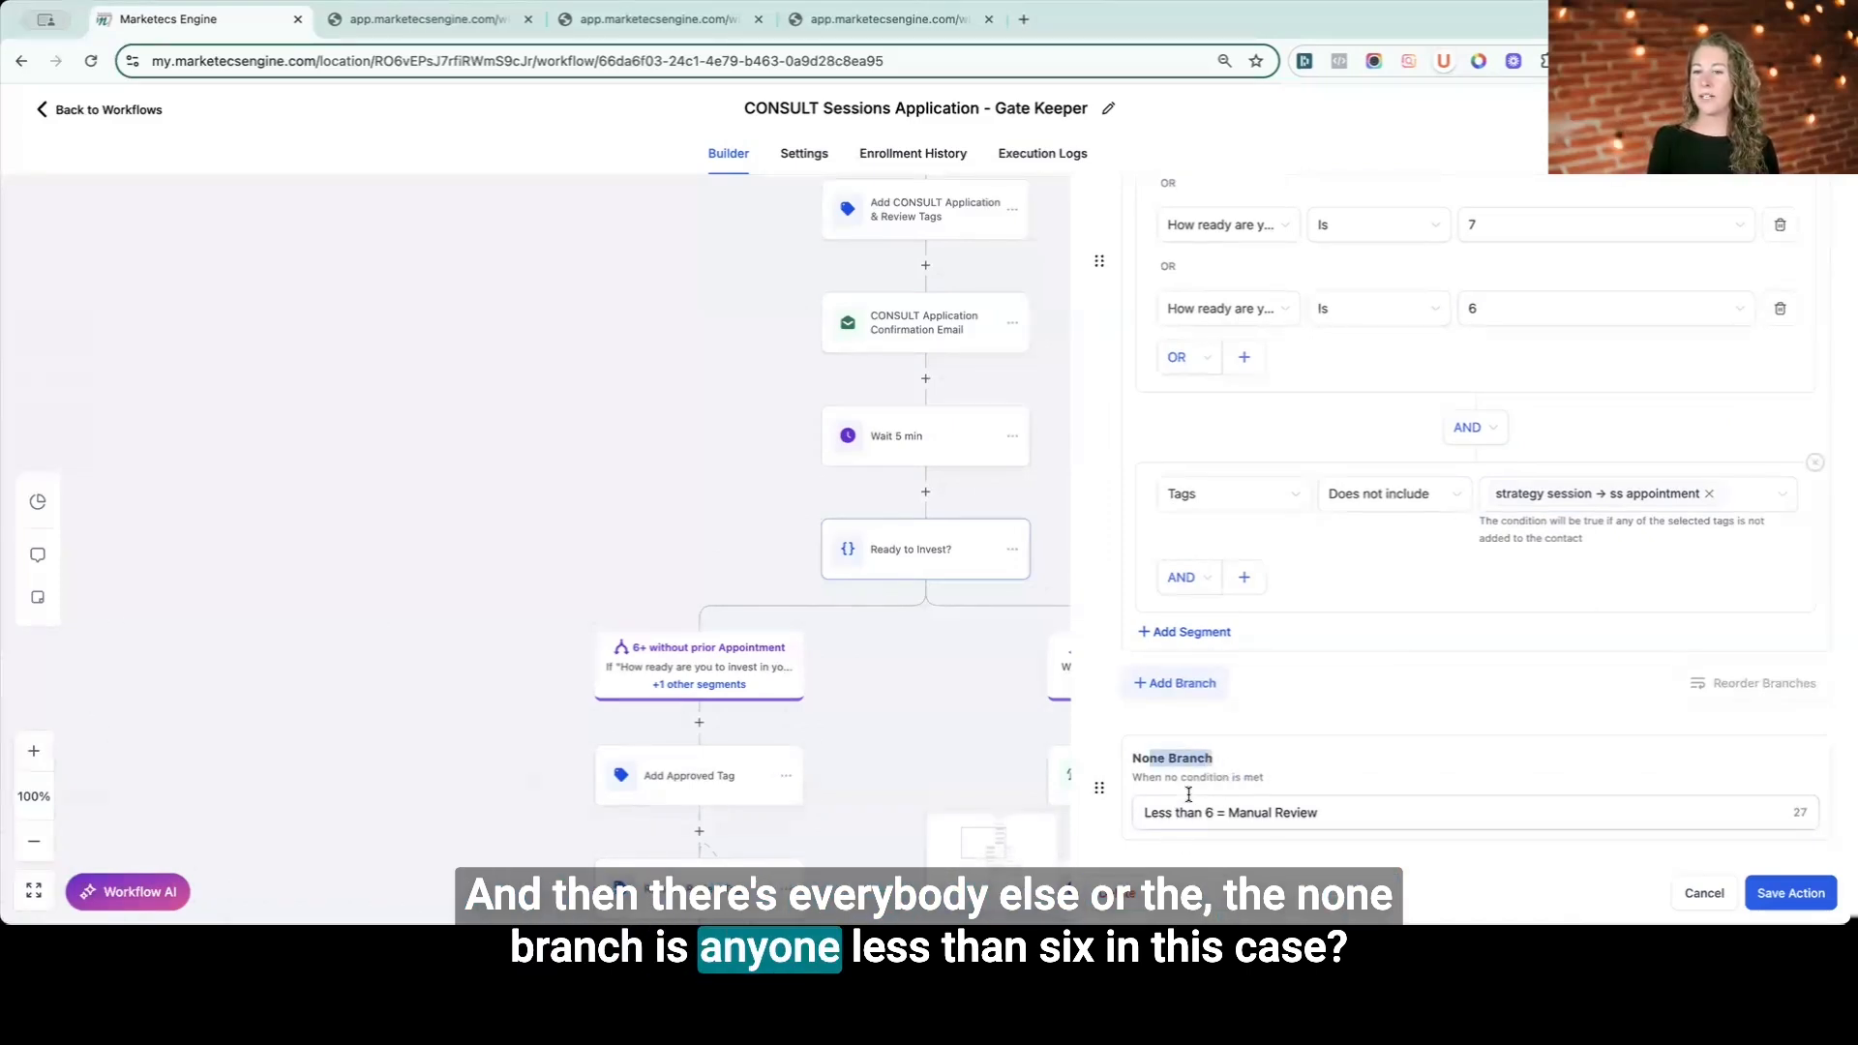
pyautogui.click(1349, 814)
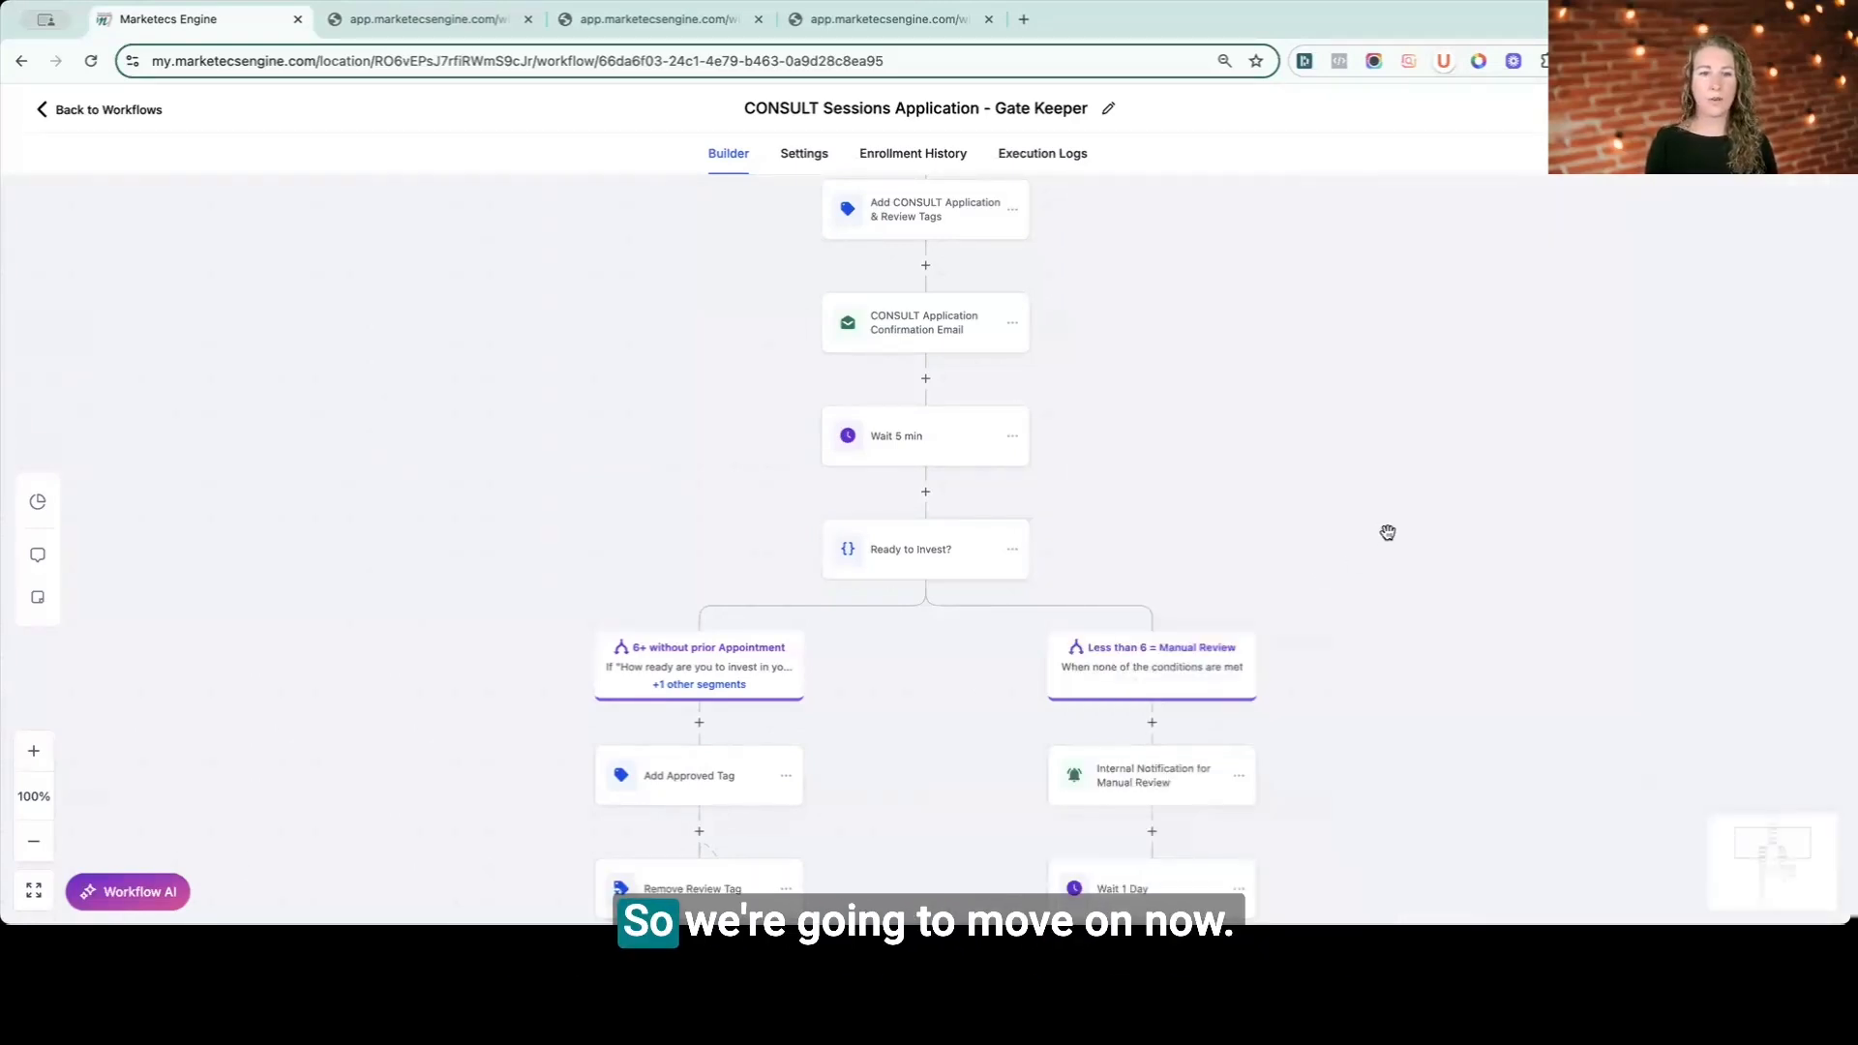
pyautogui.scroll(-1, 1384, 529)
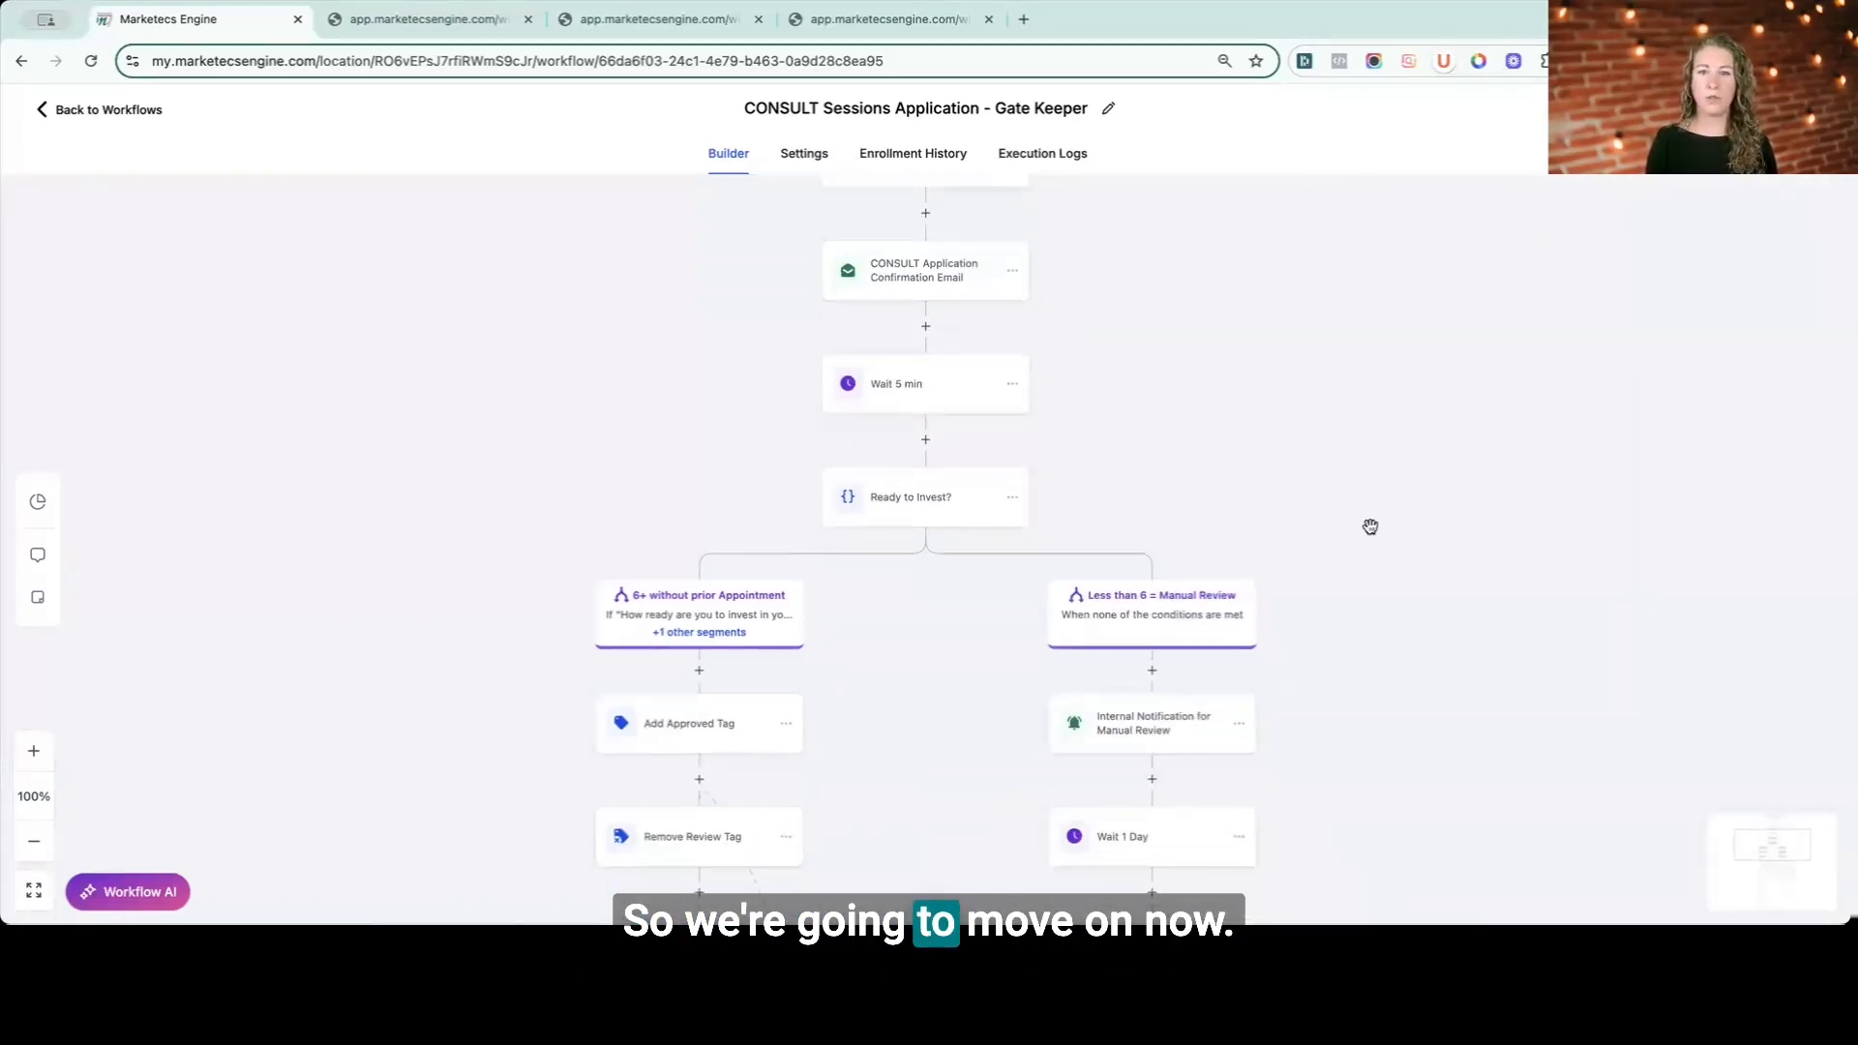
pyautogui.click(909, 507)
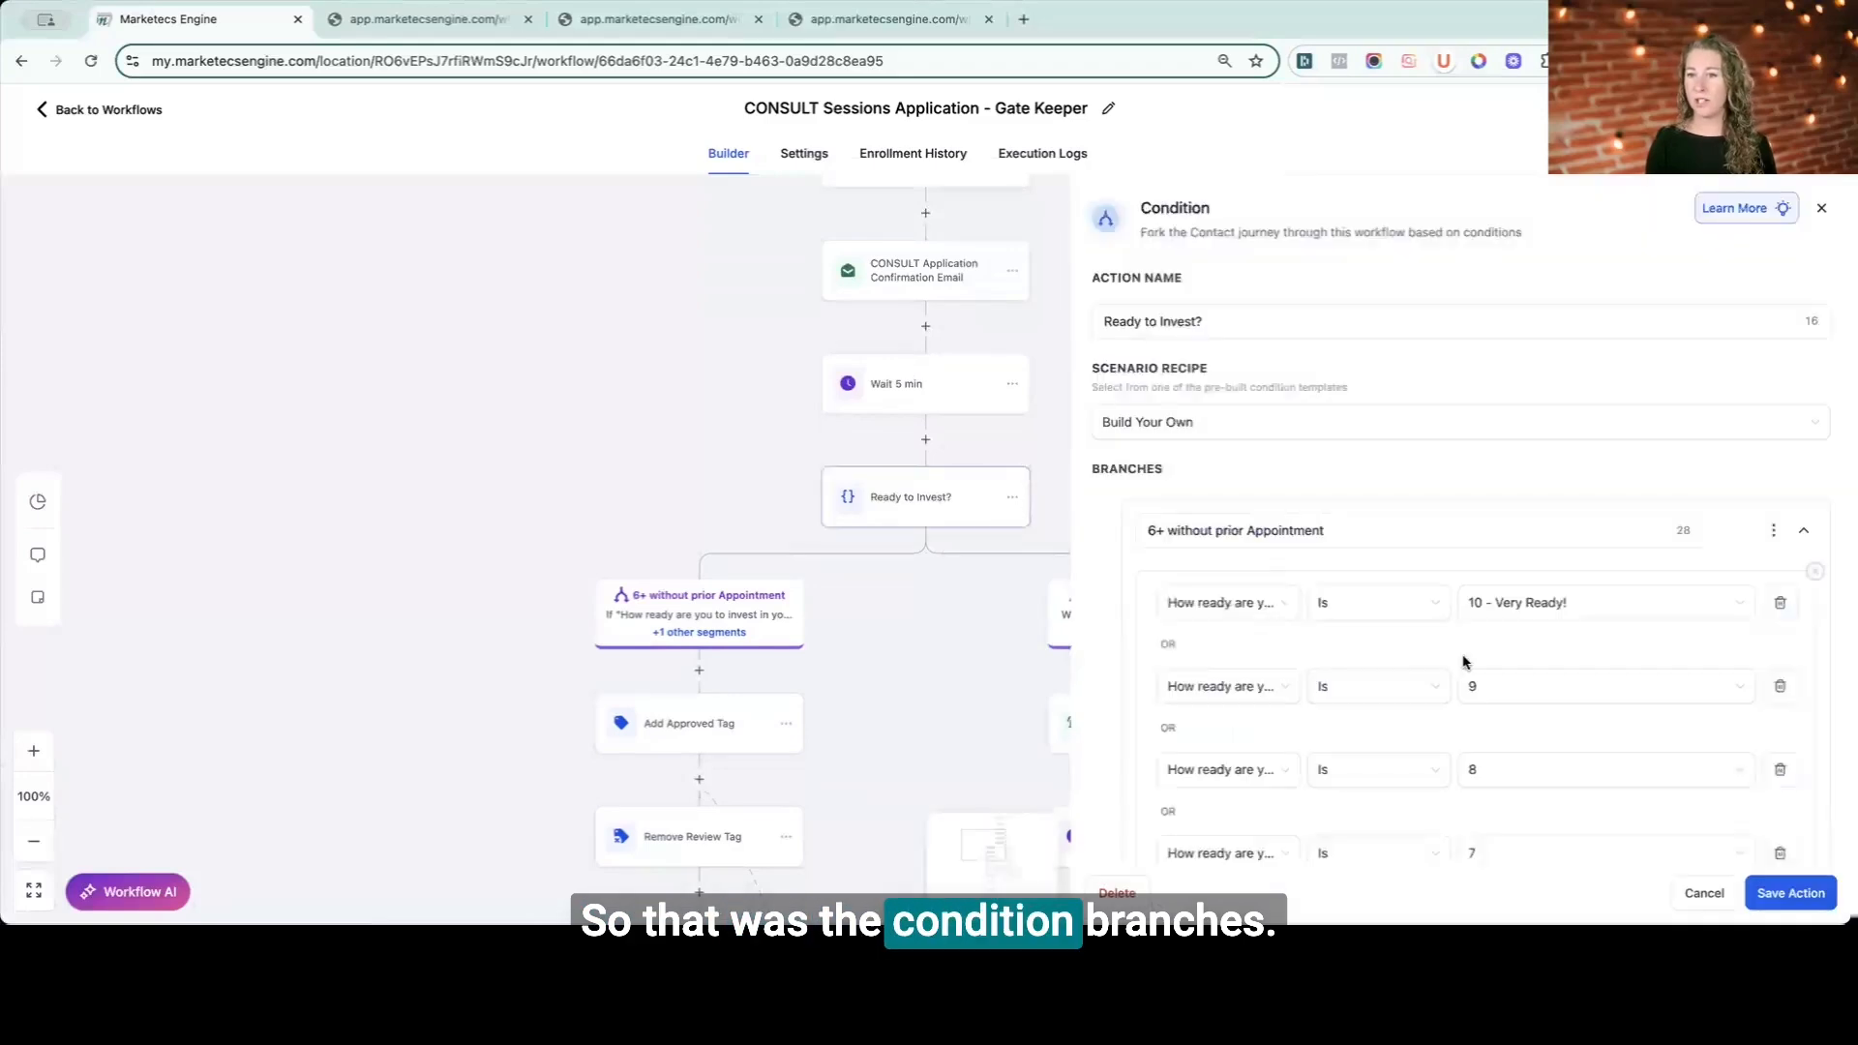
pyautogui.click(1706, 891)
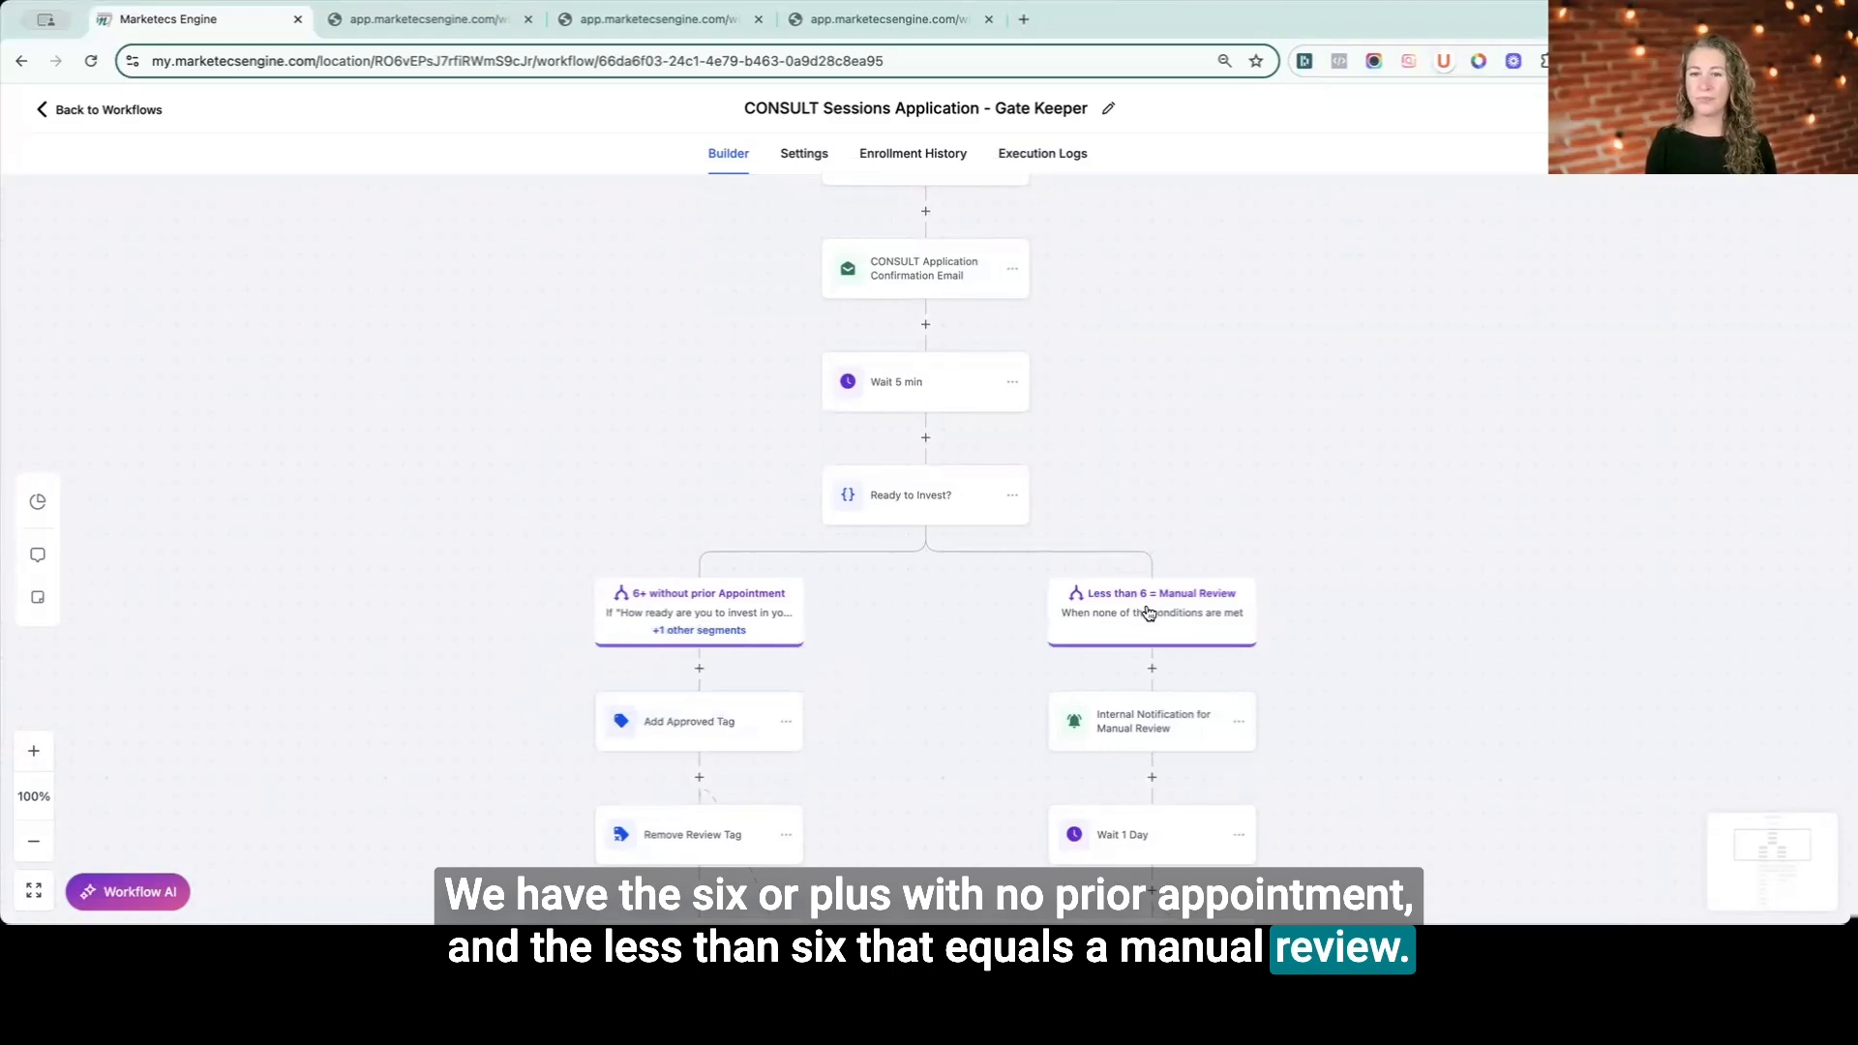
# - Review the tags set in the Add Approved Tag and Remove Review Tag actions
pyautogui.scroll(-1, 1064, 629)
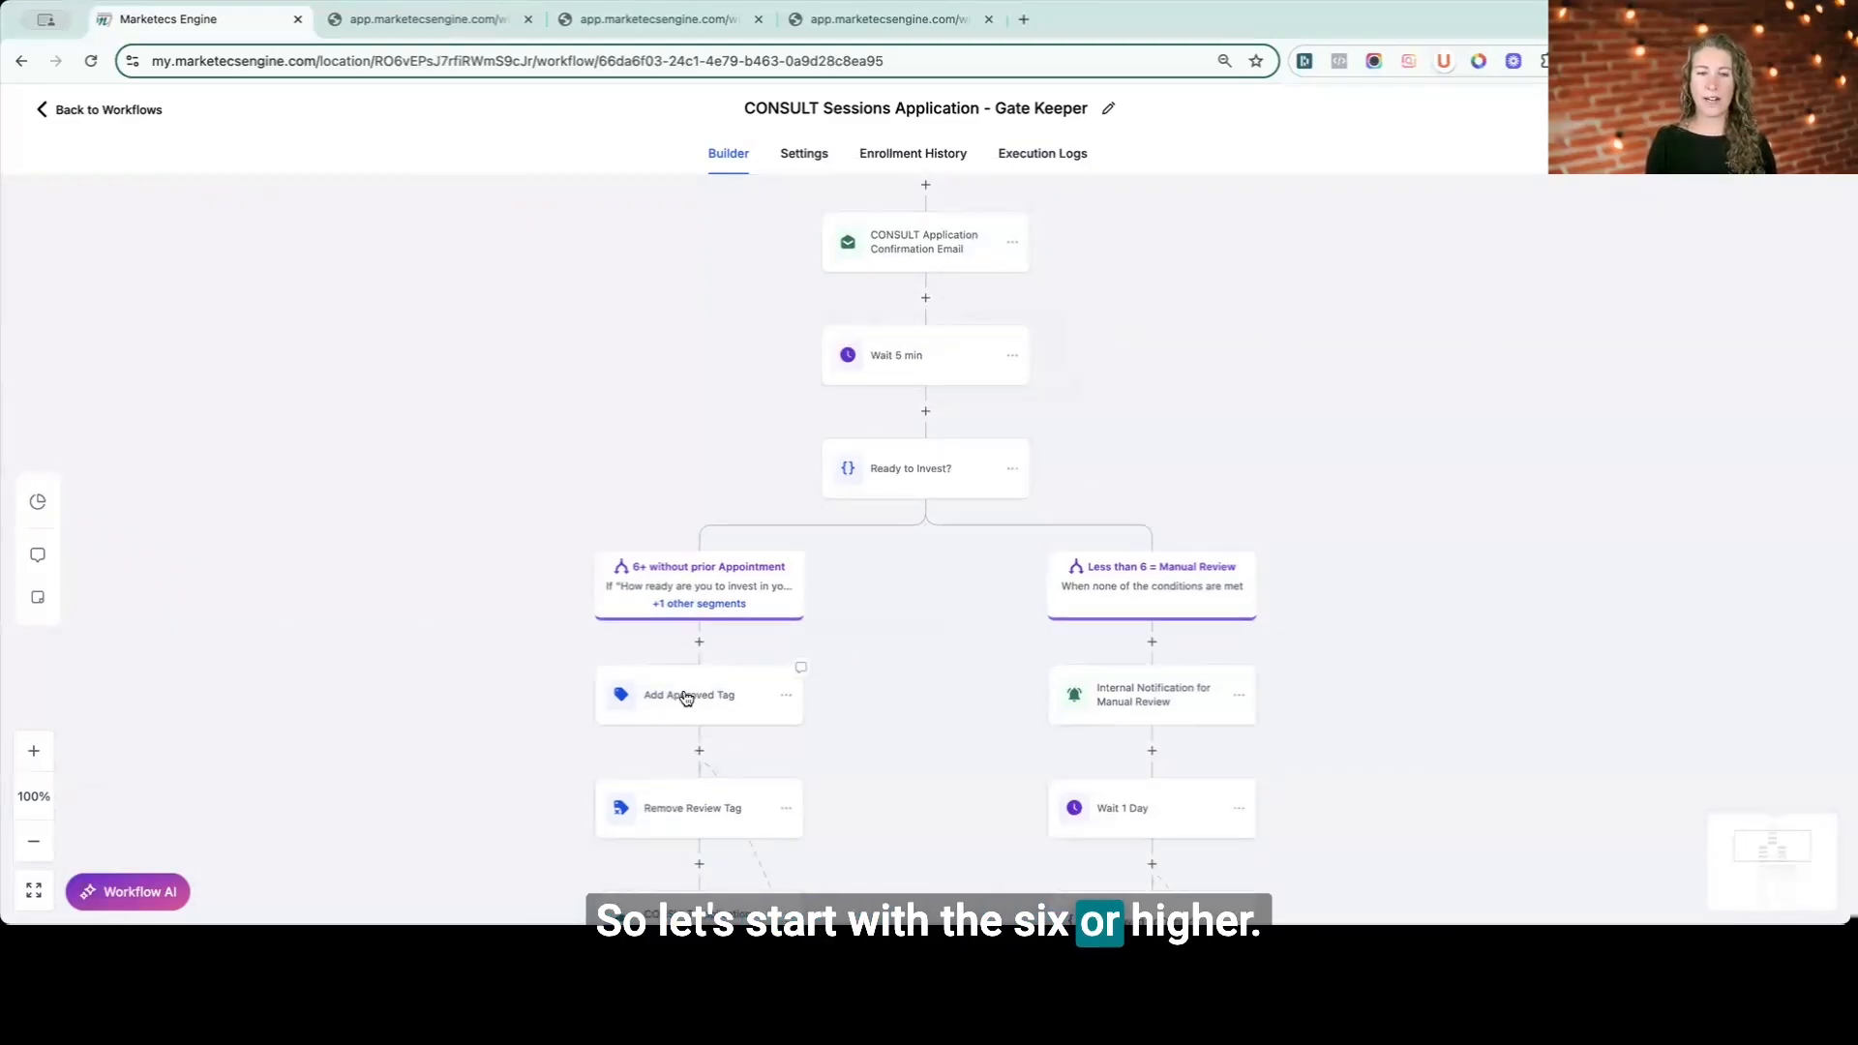
pyautogui.click(685, 697)
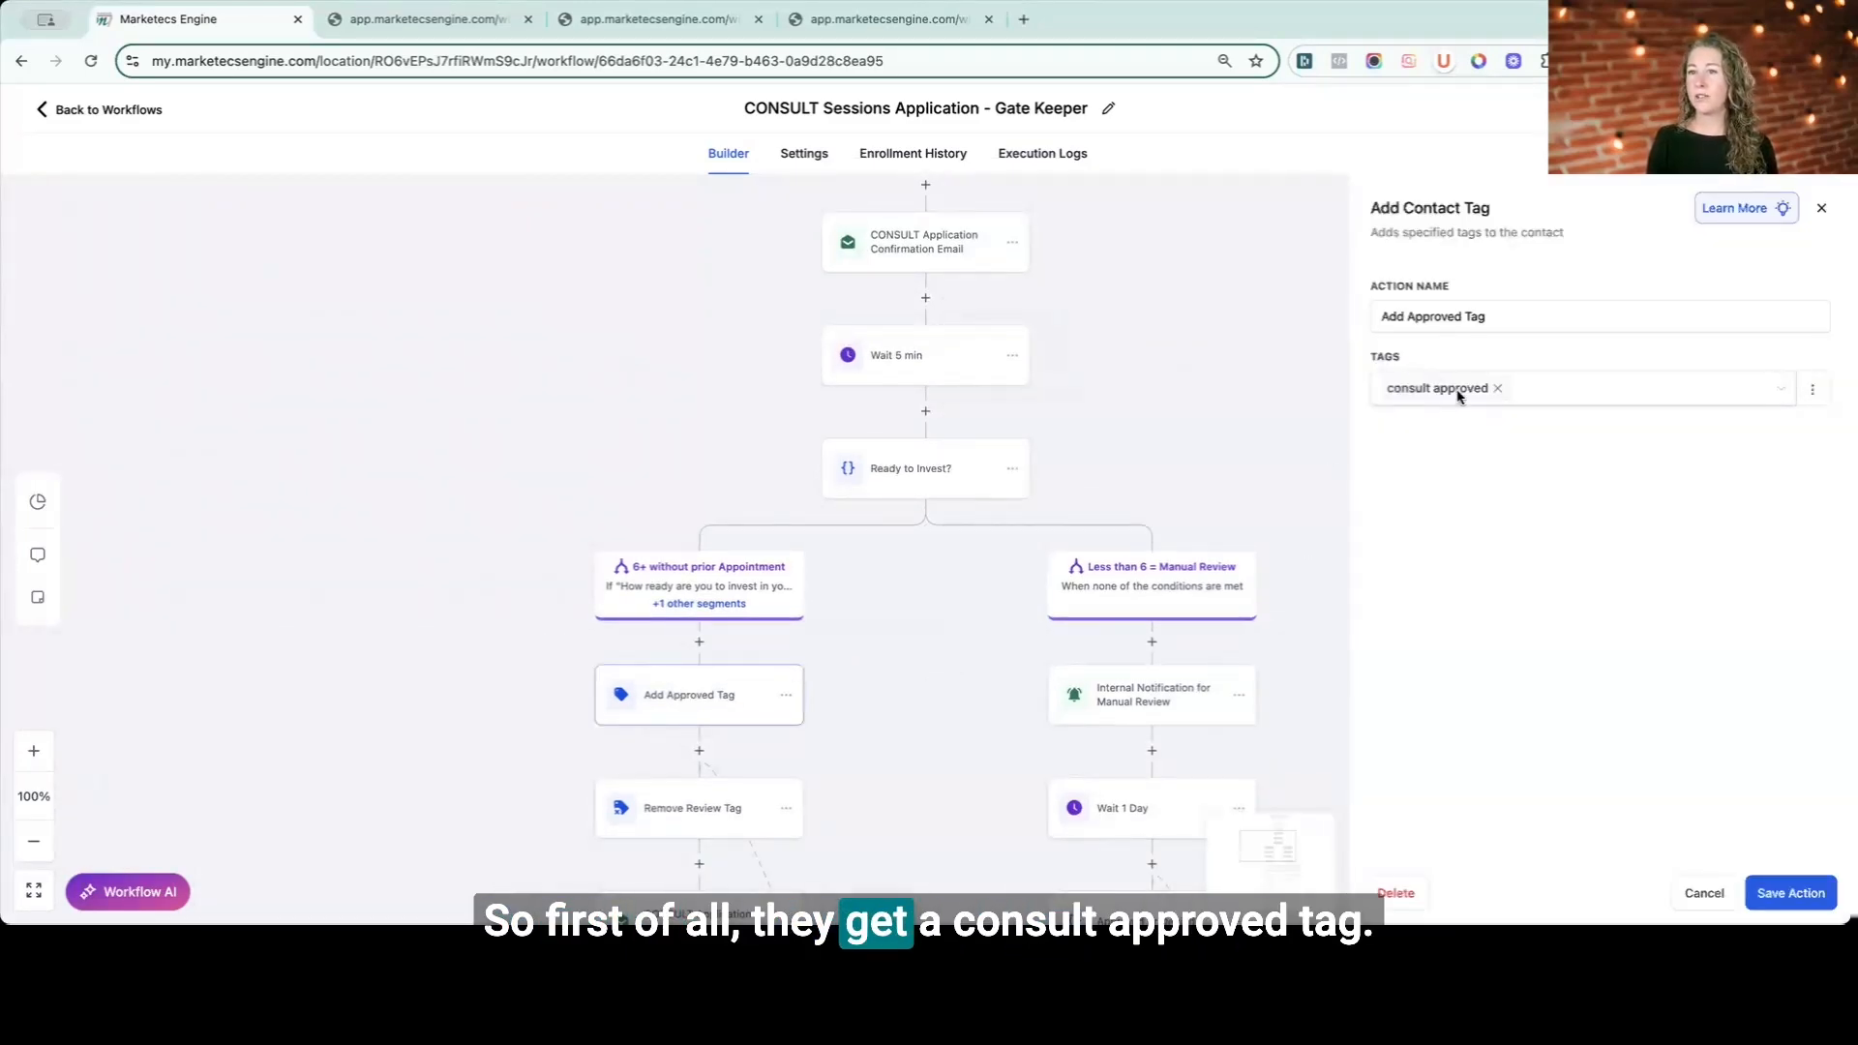
pyautogui.click(716, 789)
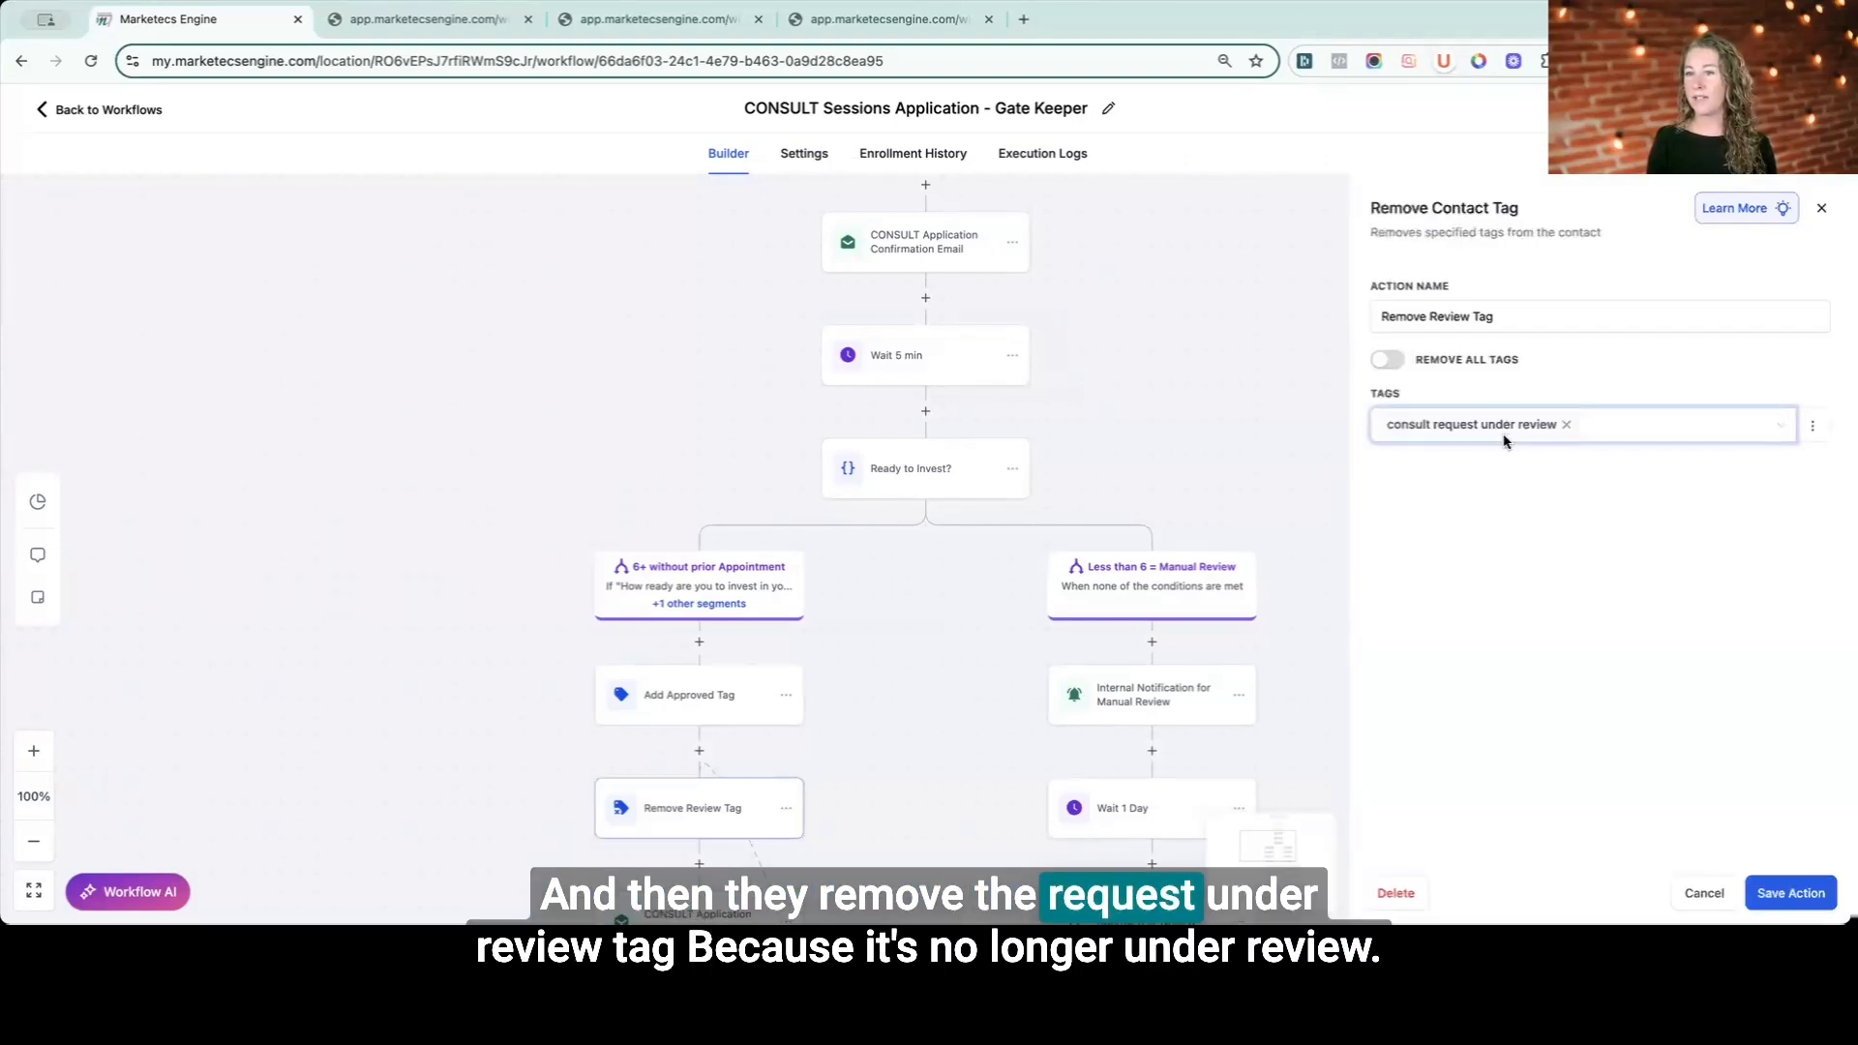
pyautogui.click(1702, 896)
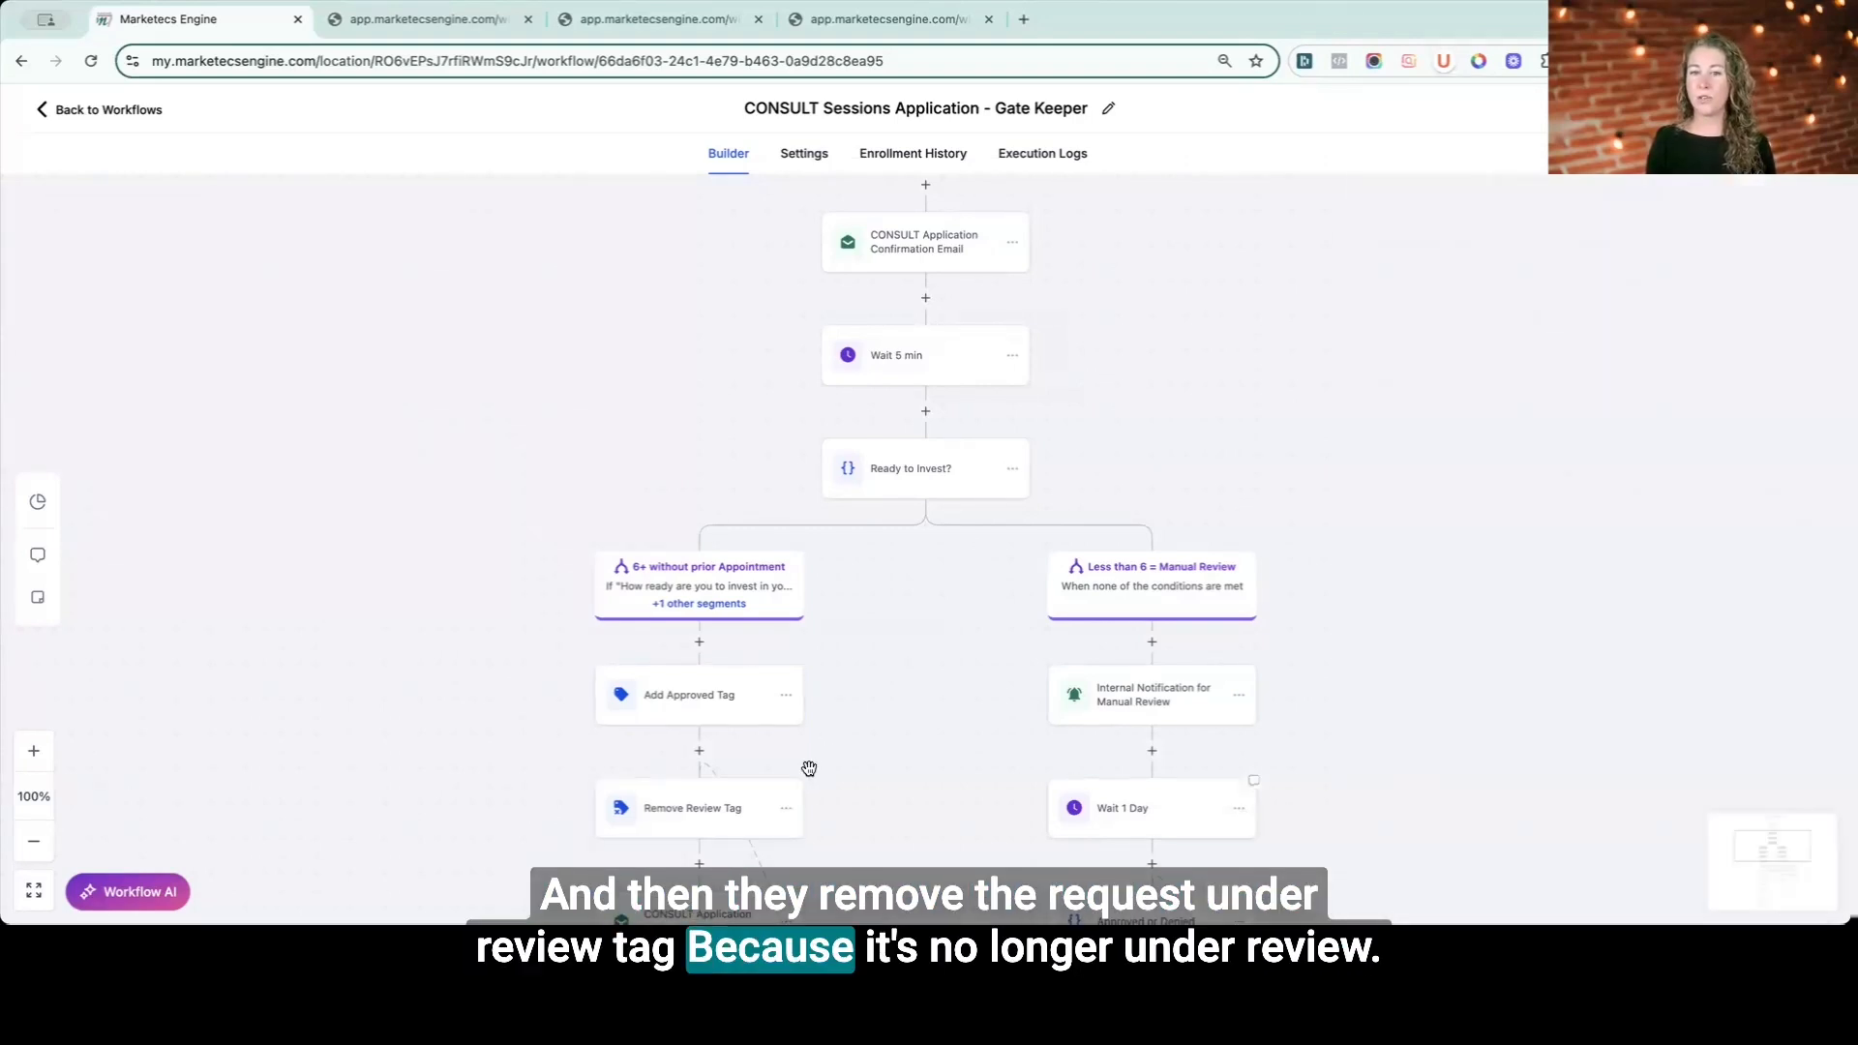
# - Open the CONSULT Application Approved Email action and review its subject and template settings
pyautogui.scroll(-2, 830, 755)
pyautogui.scroll(-1, 907, 696)
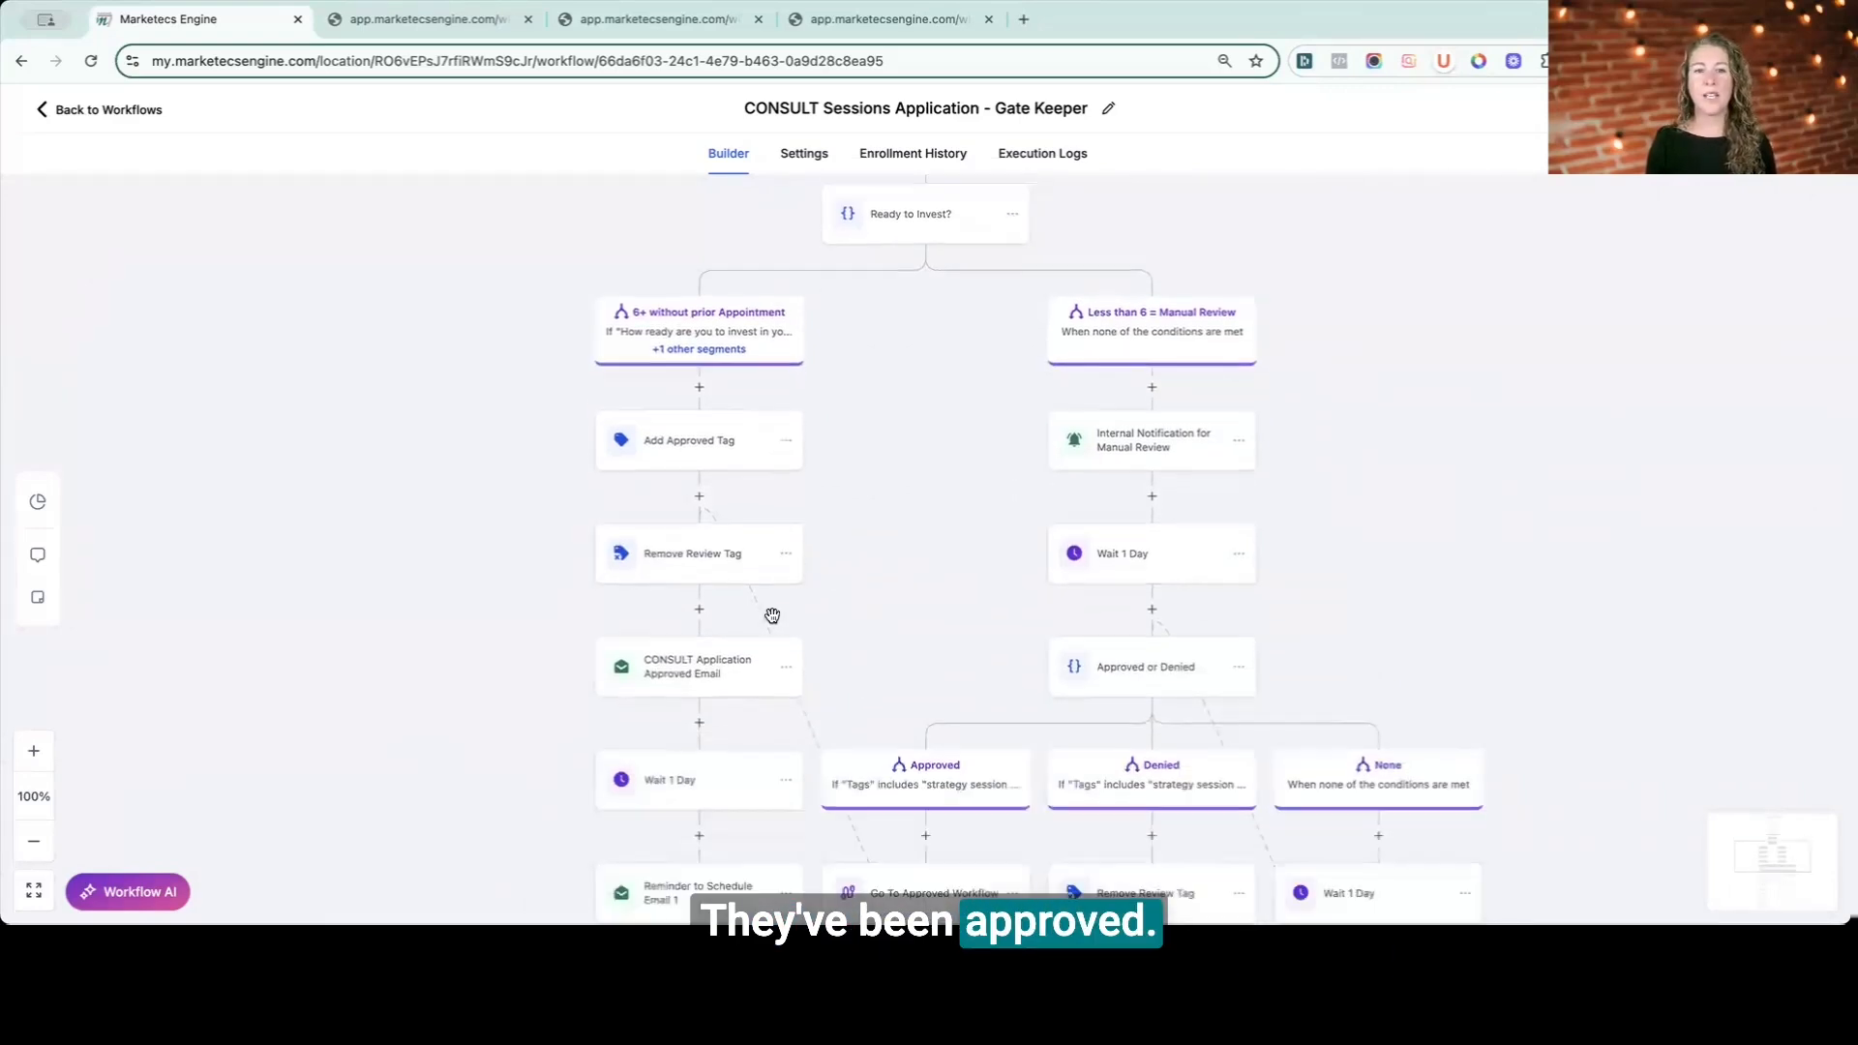
pyautogui.click(736, 662)
pyautogui.scroll(-1, 1580, 473)
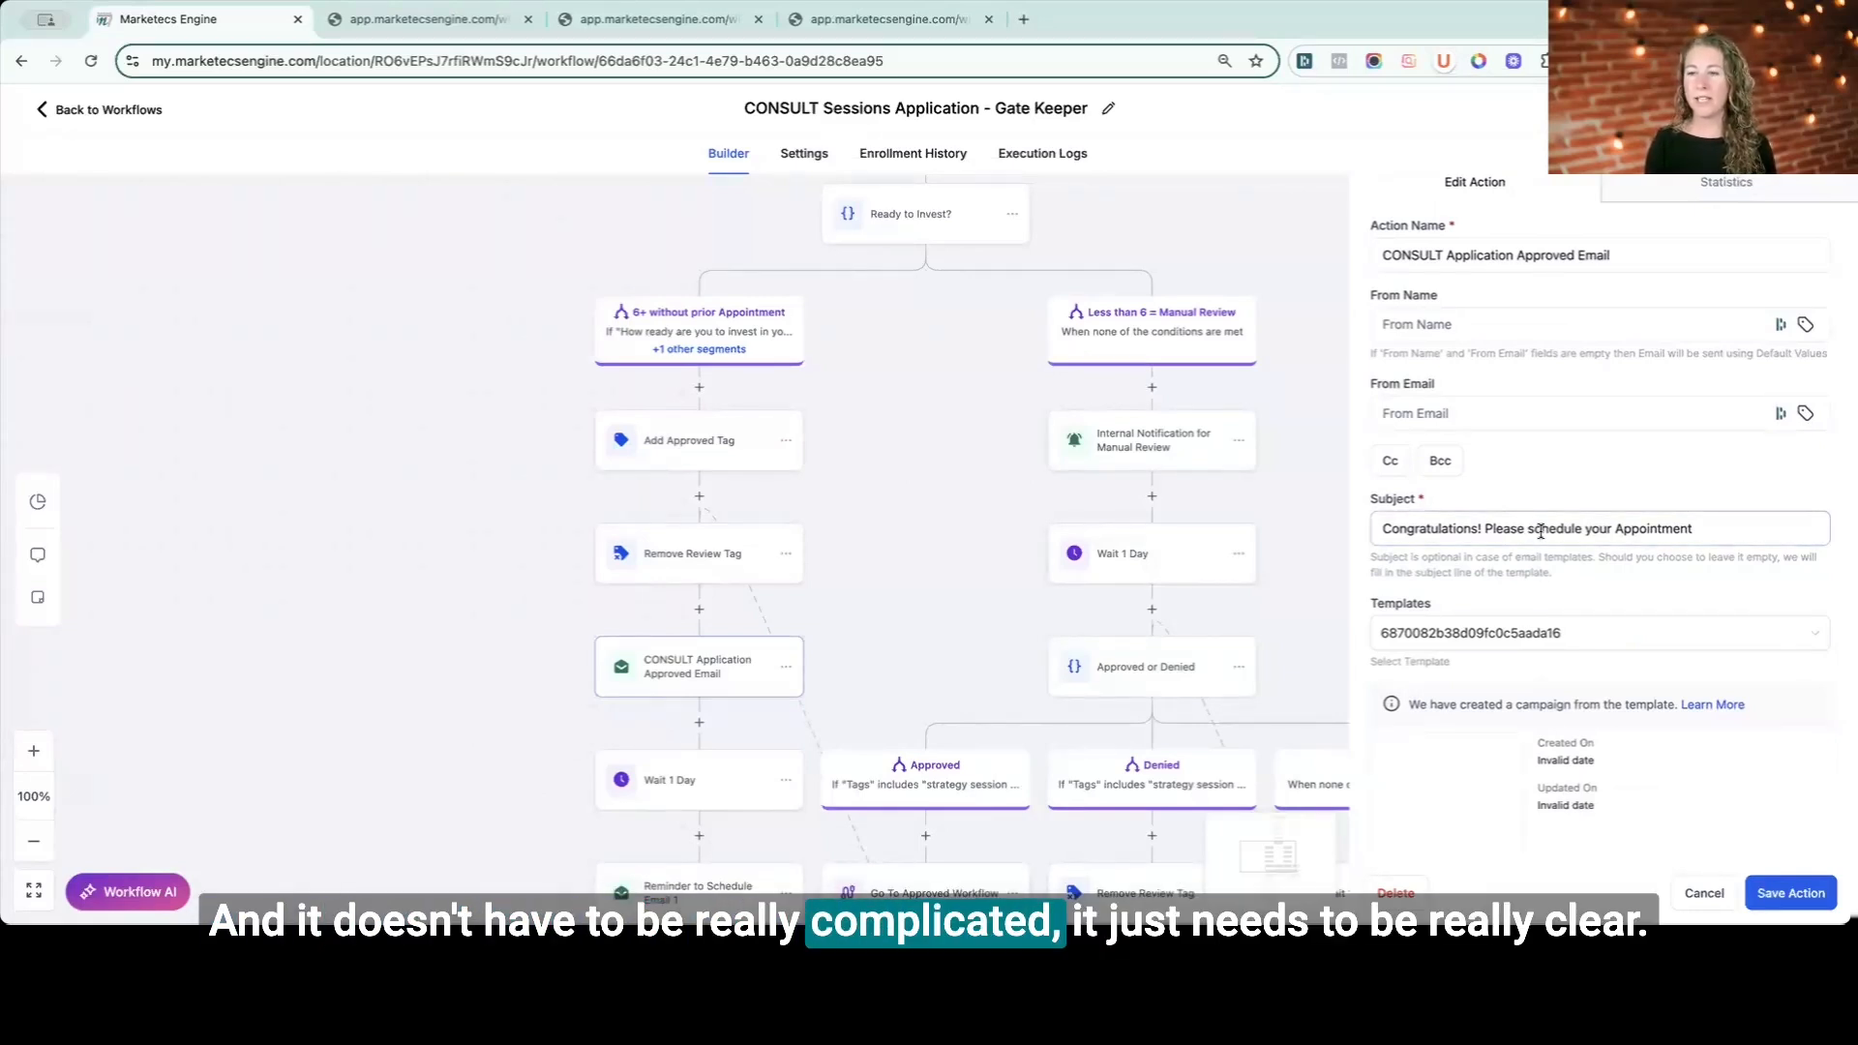
pyautogui.scroll(-3, 1539, 530)
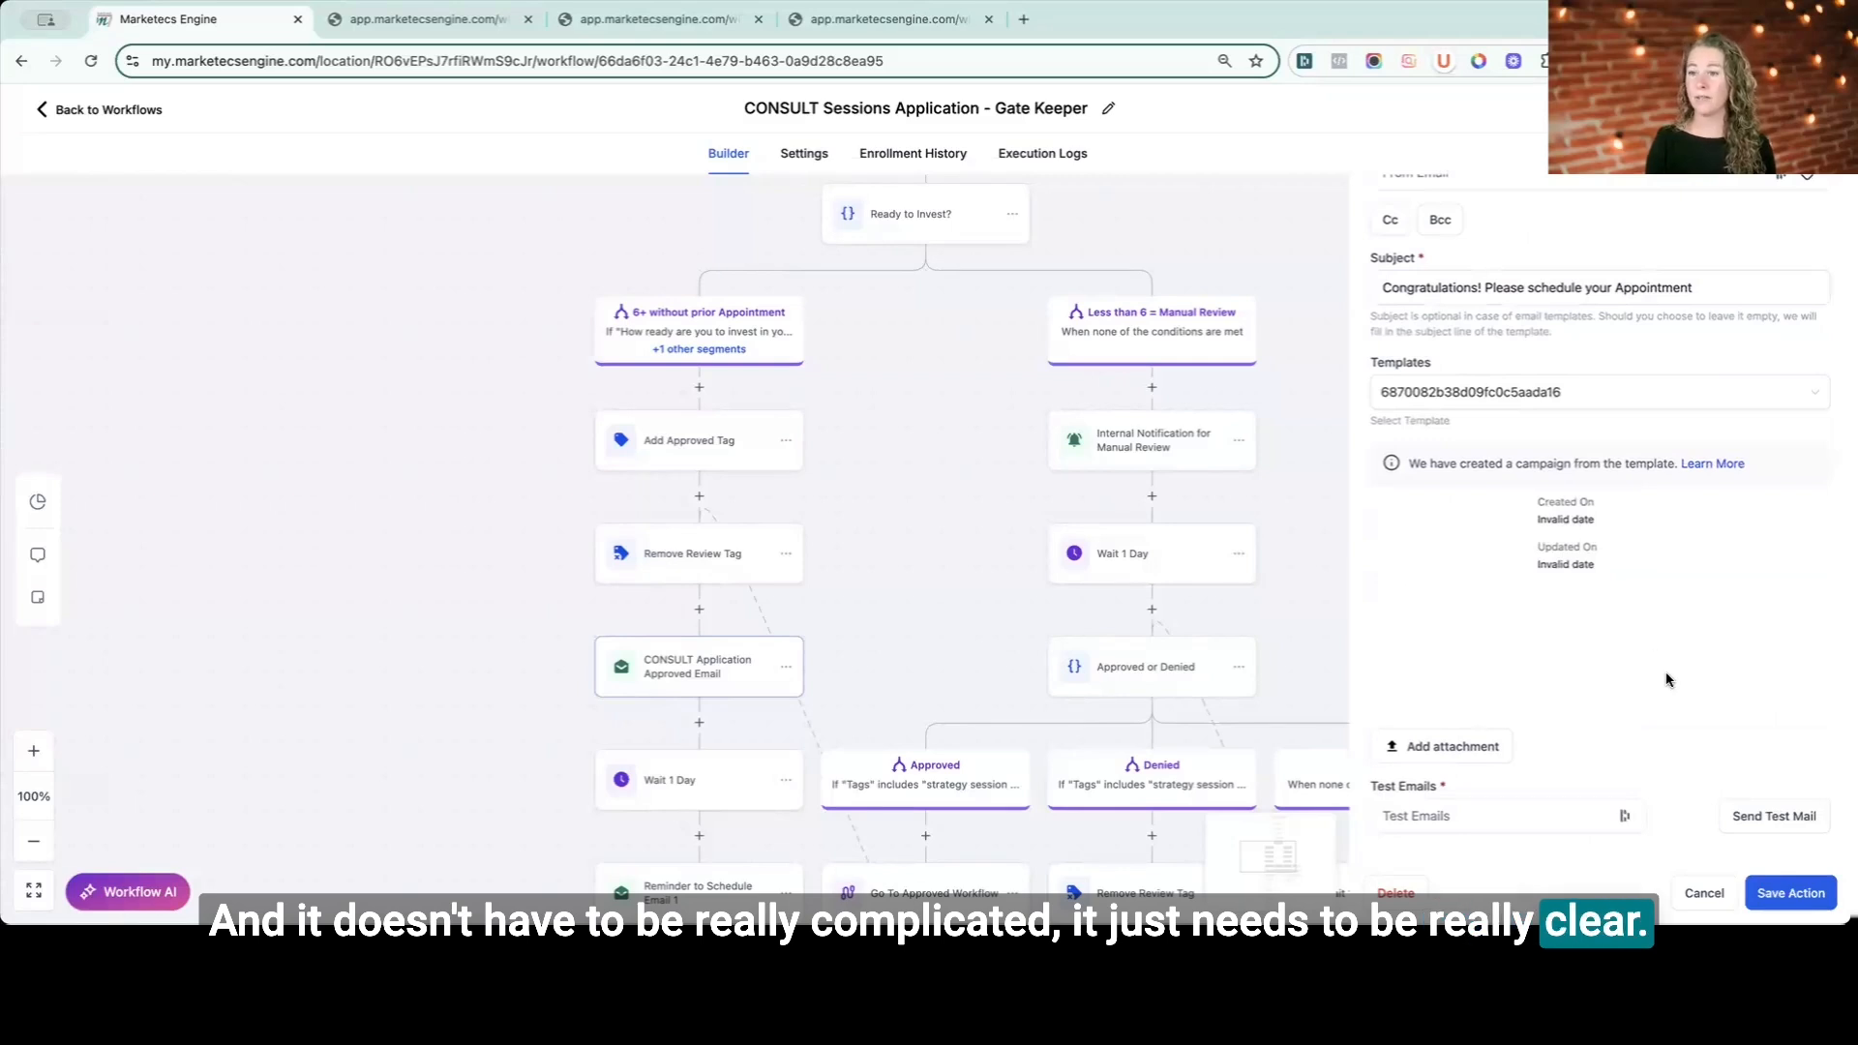
pyautogui.click(1704, 893)
# - Open the CONSULT Appointment Scheduled Goal to review its goal type, calendar and appointment status
pyautogui.scroll(-1, 577, 553)
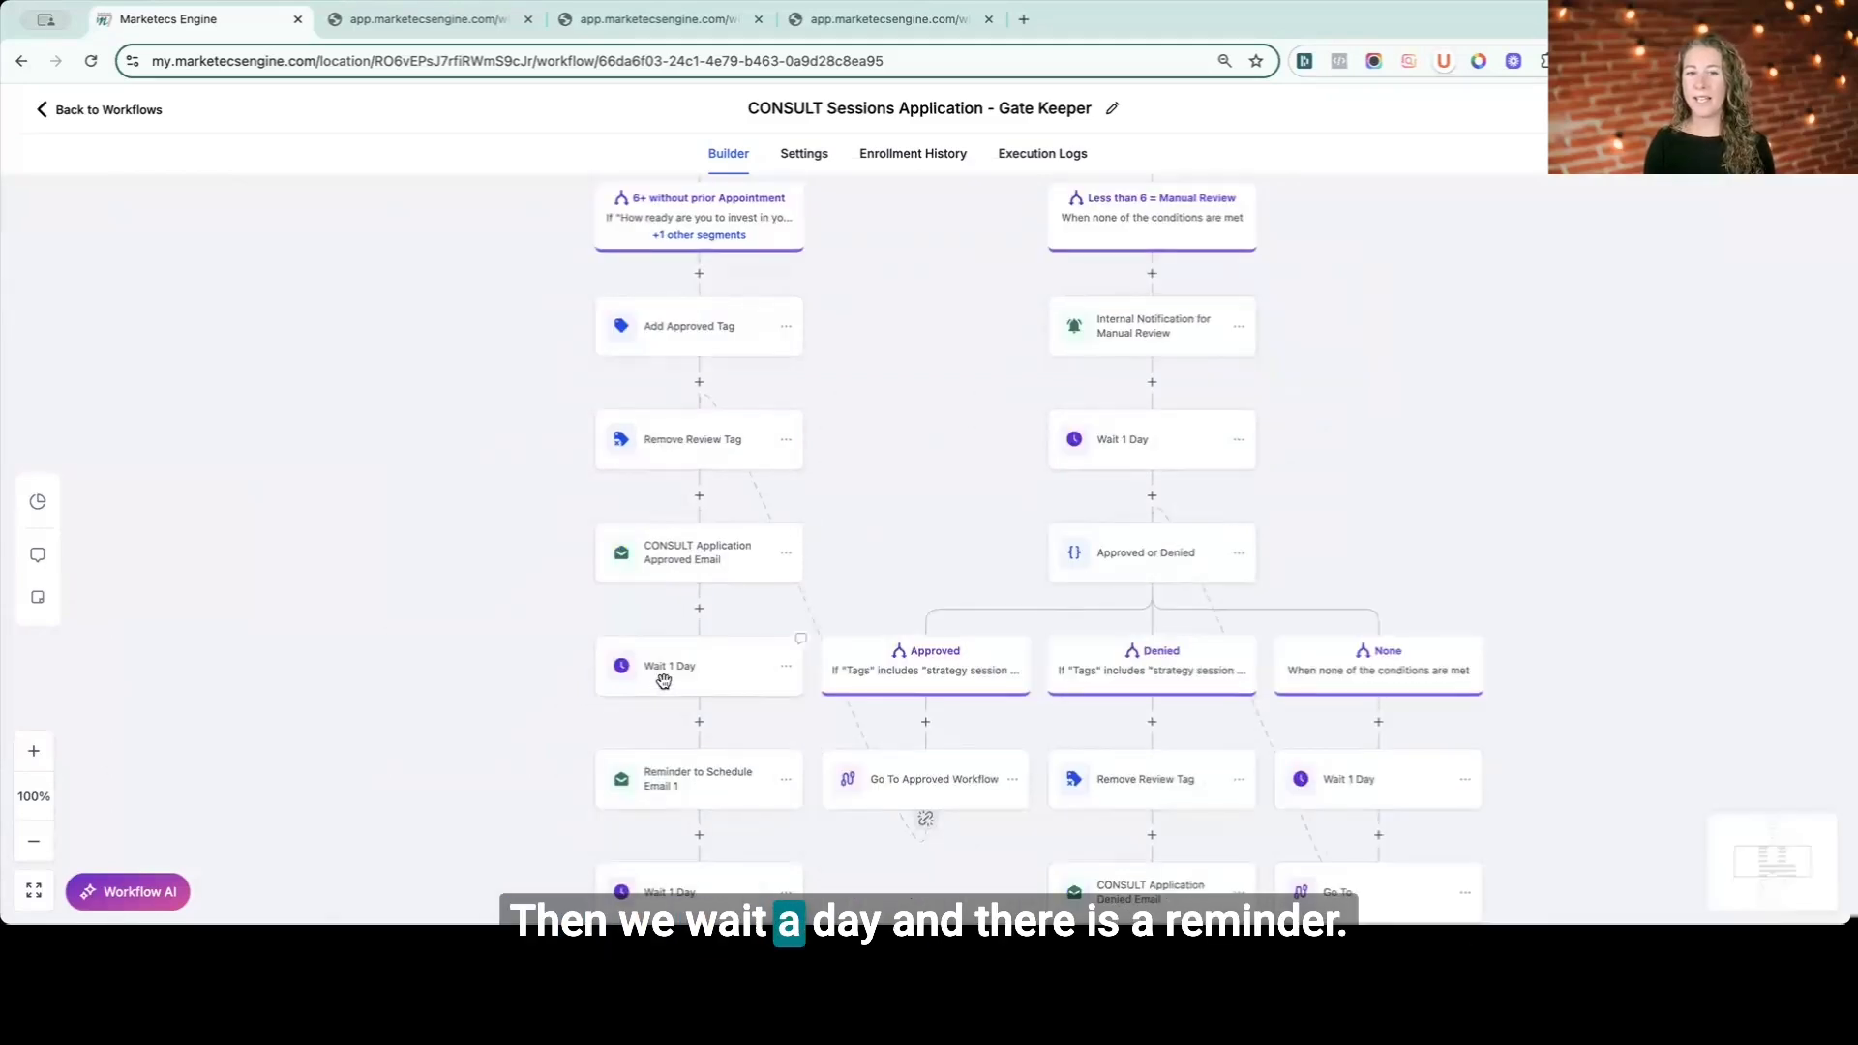
pyautogui.scroll(-1, 663, 681)
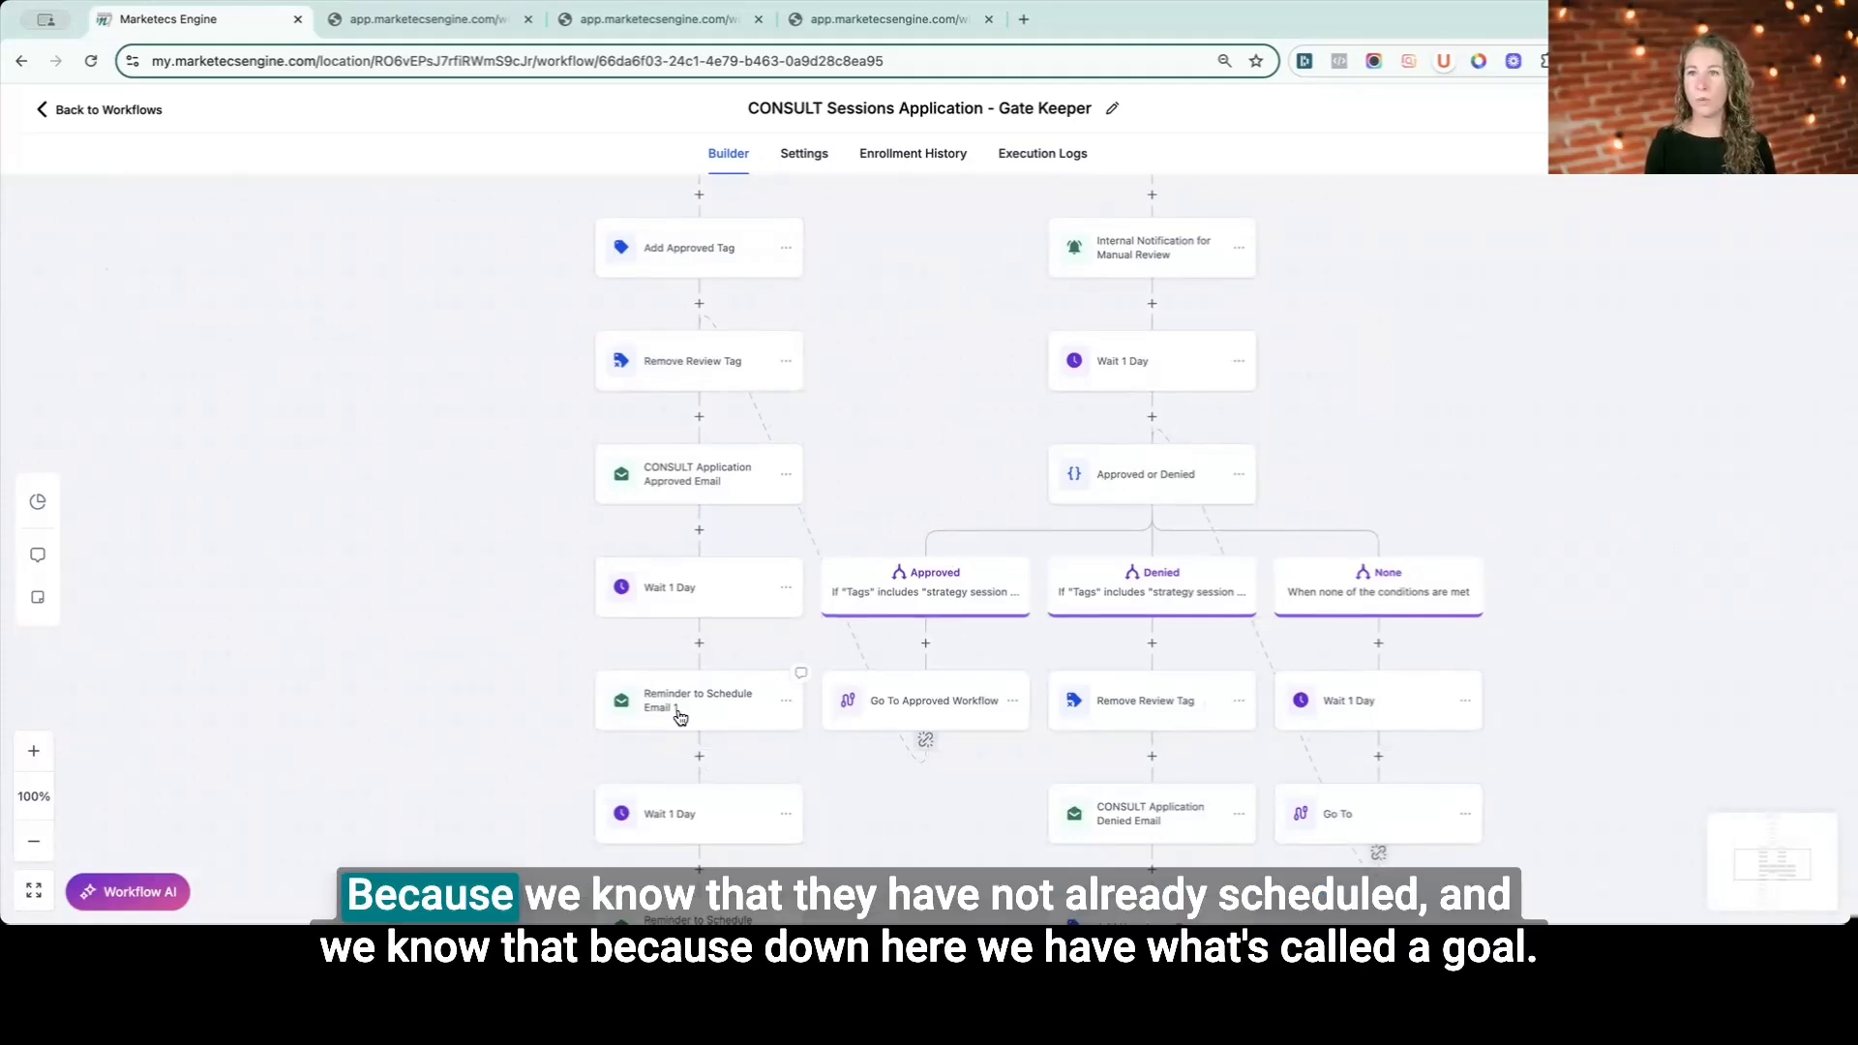
pyautogui.scroll(-5, 680, 716)
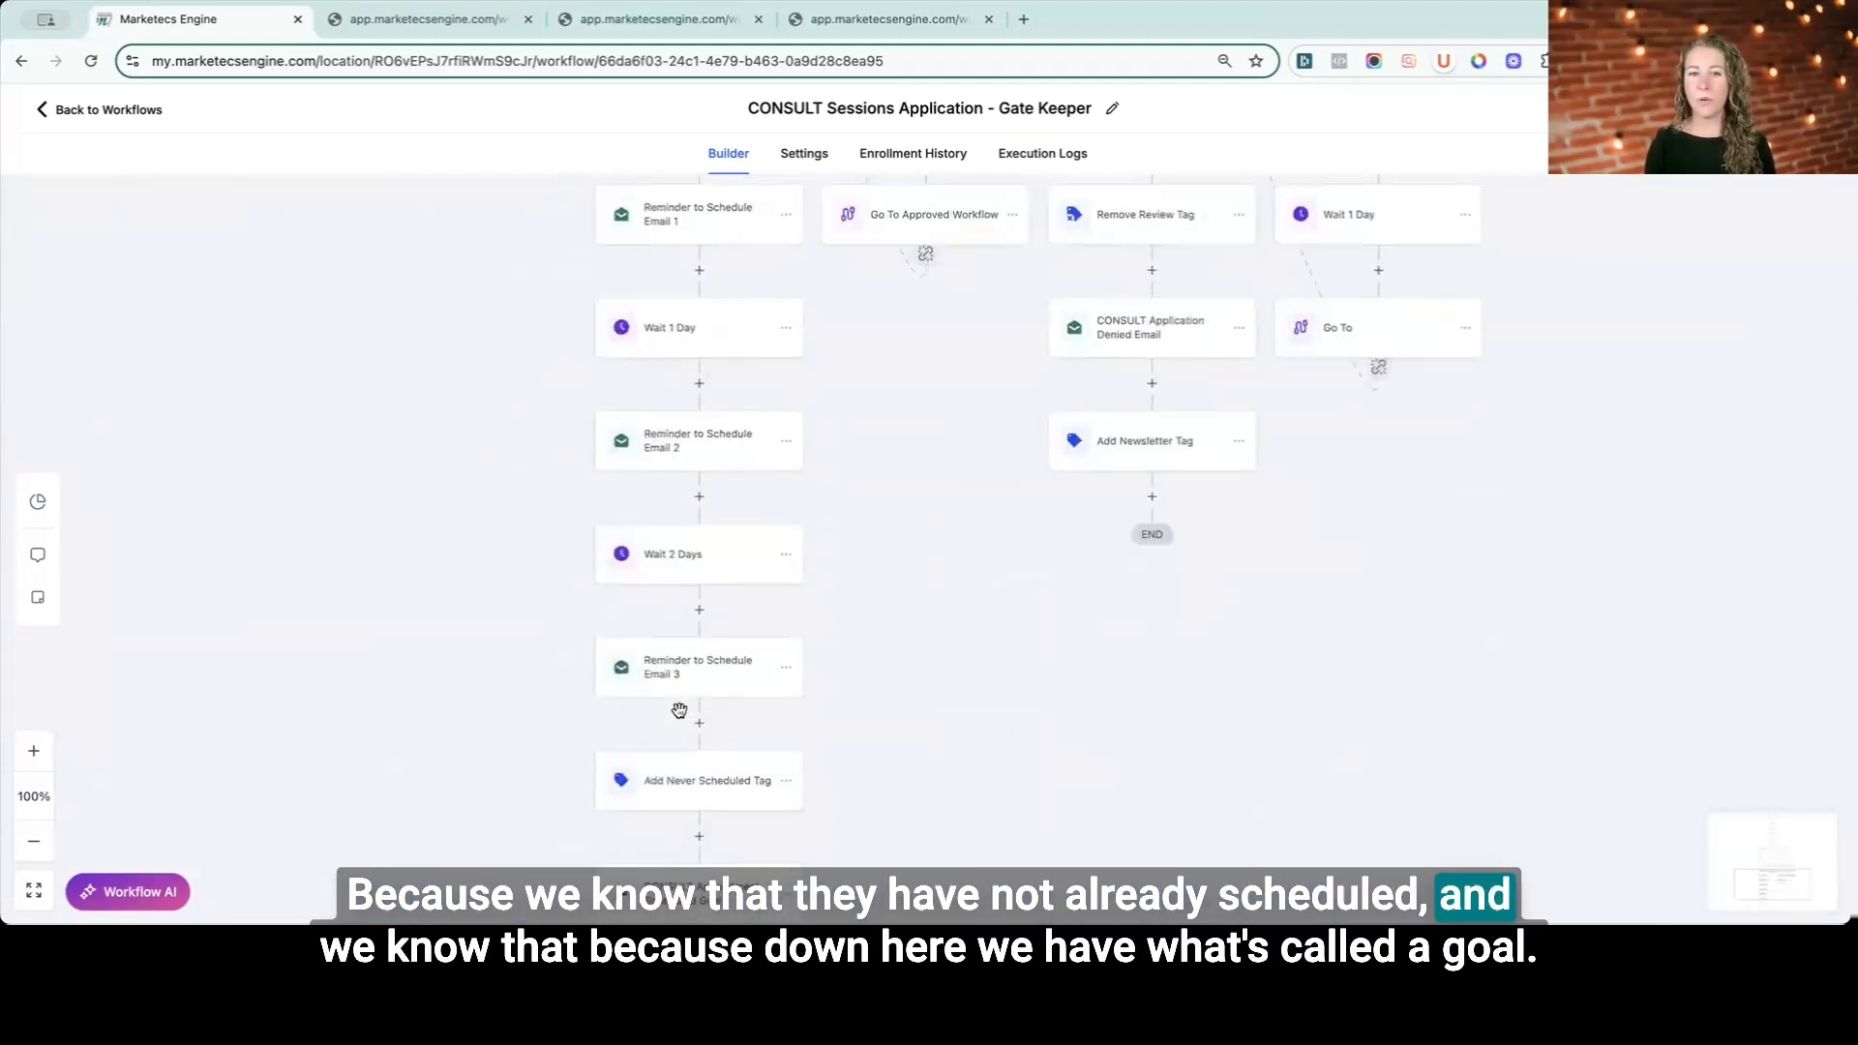
pyautogui.scroll(-2, 679, 711)
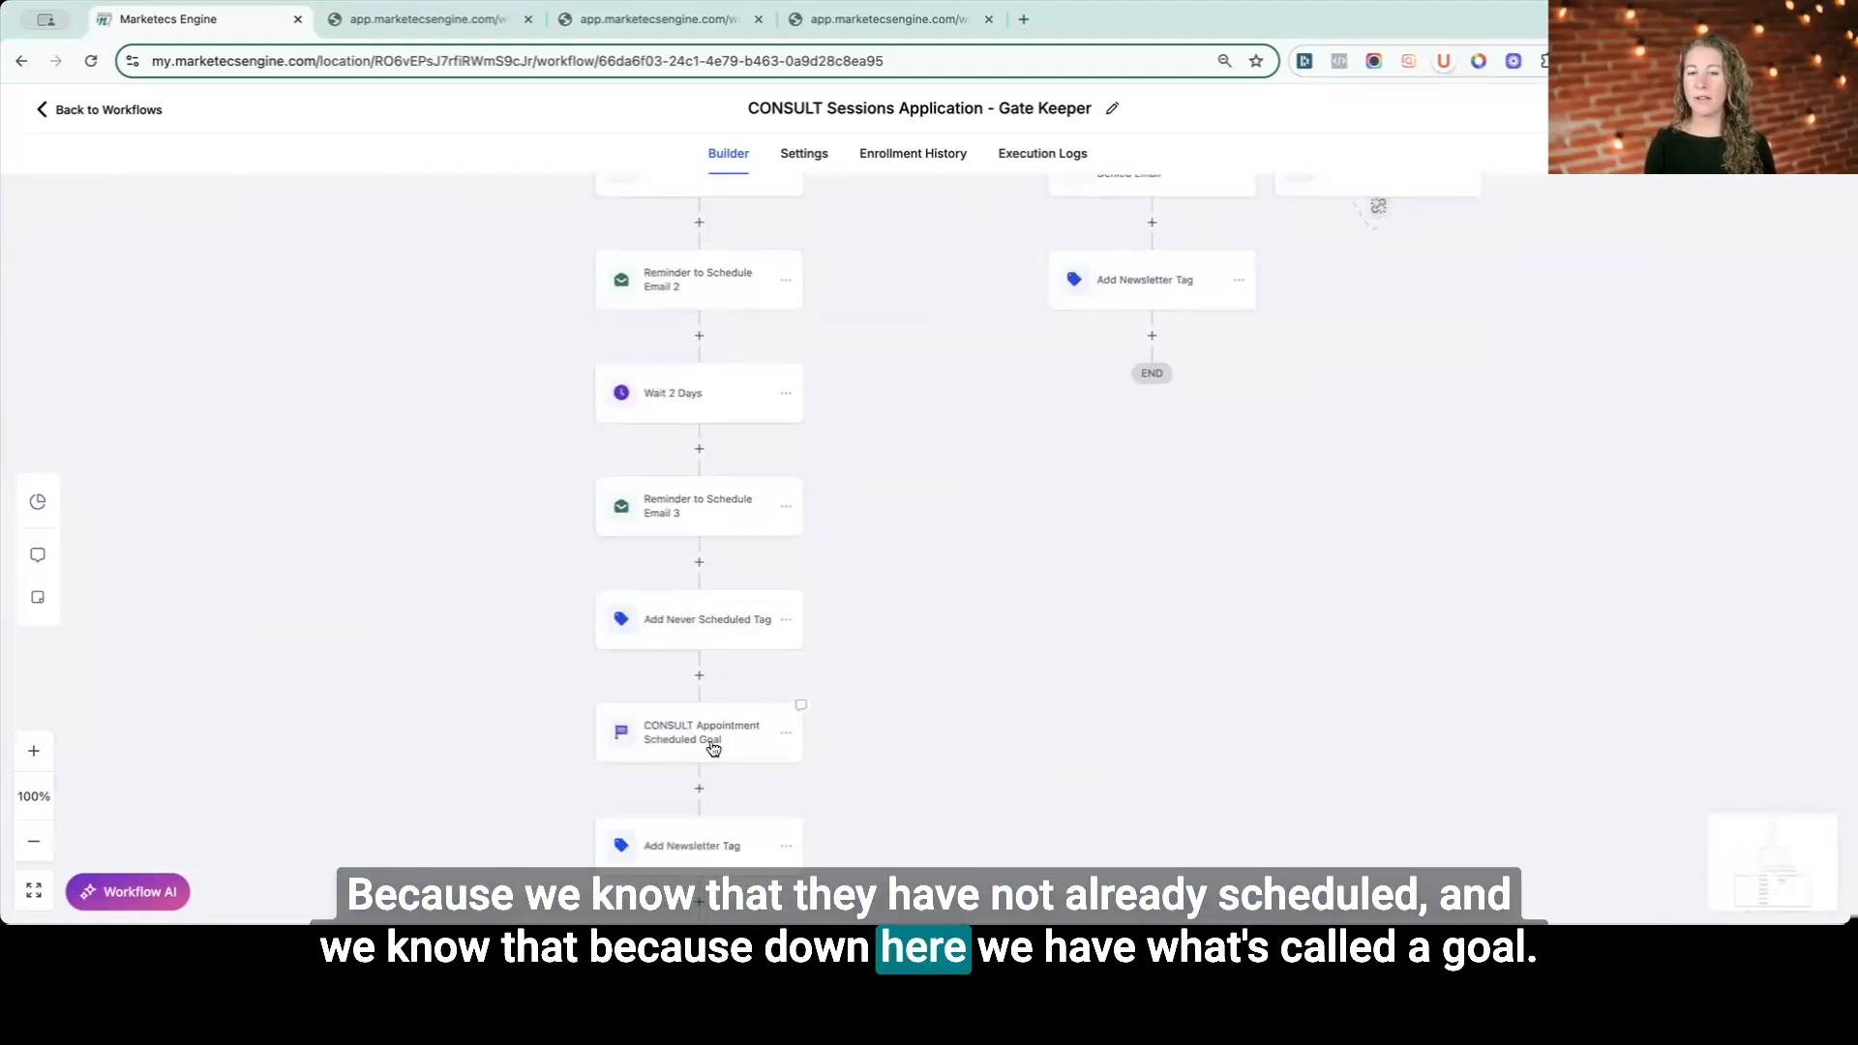
pyautogui.click(696, 742)
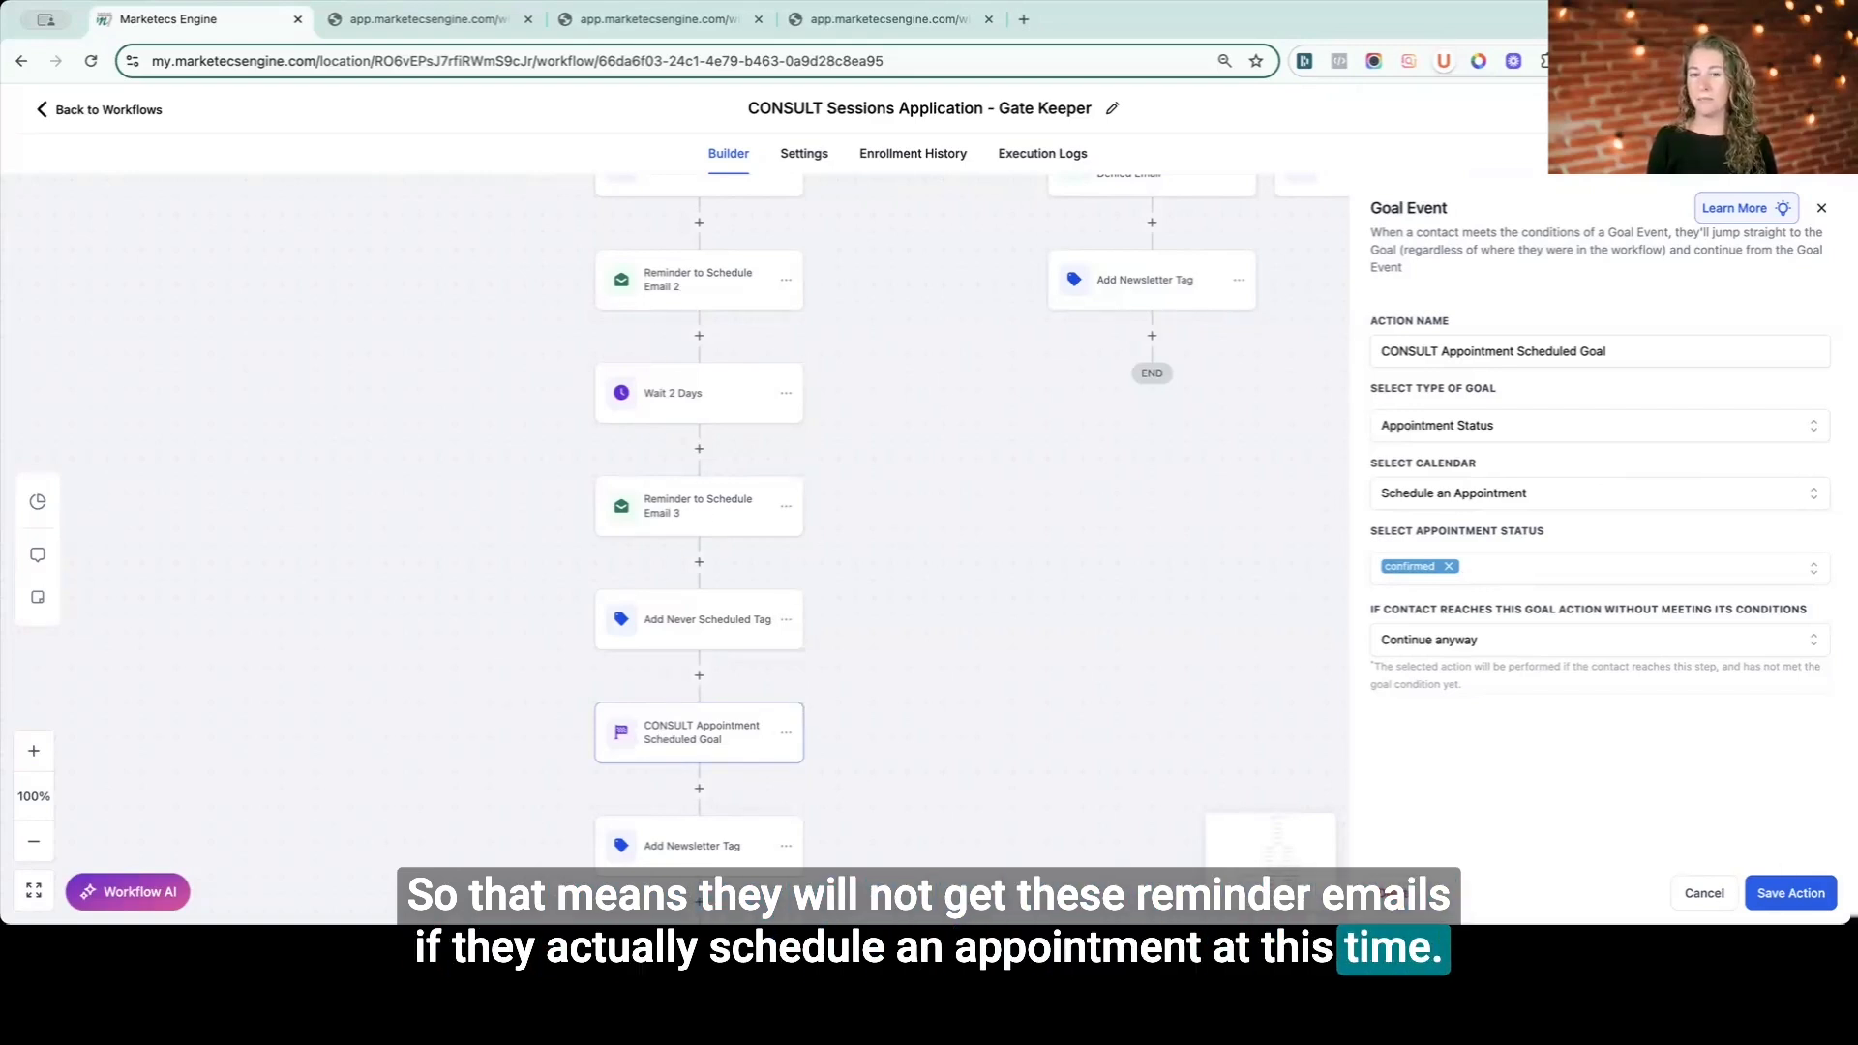
pyautogui.click(1812, 883)
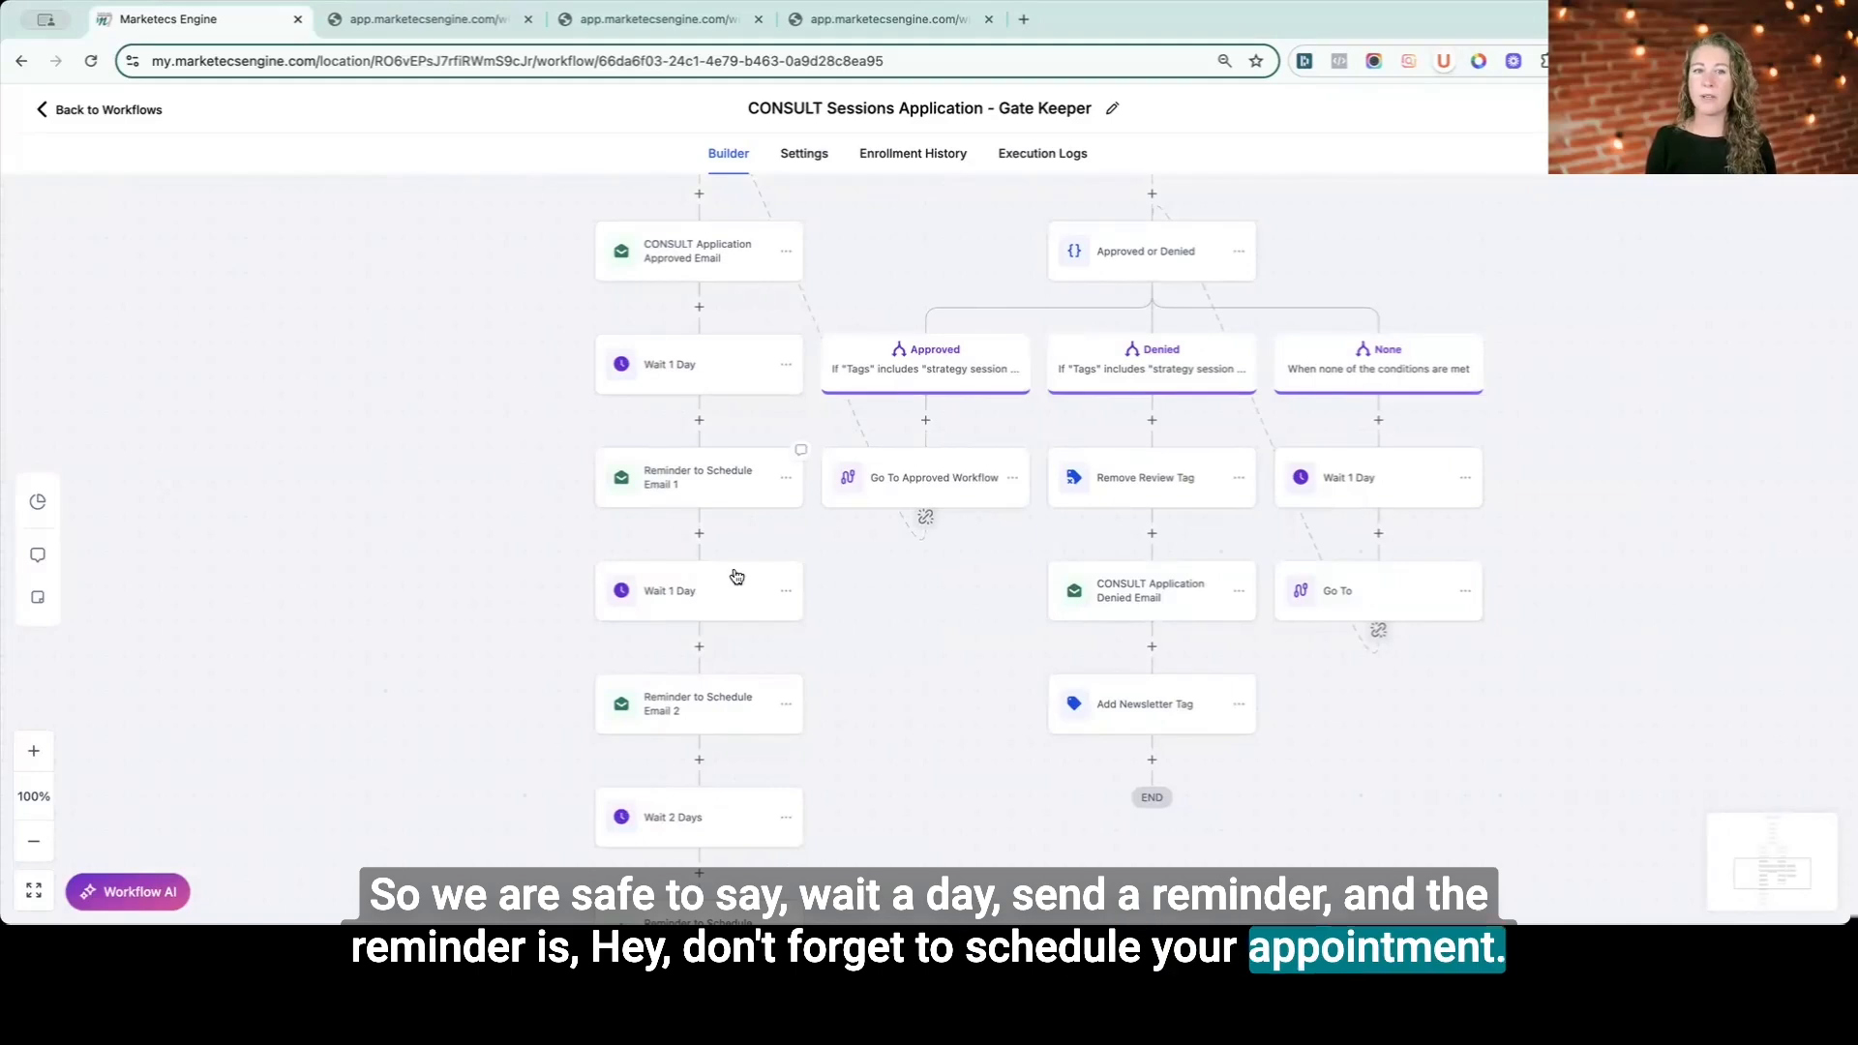
# - Scroll through the reminder email sequence and review the Add Never Scheduled Tag action's tag
pyautogui.scroll(-2, 711, 714)
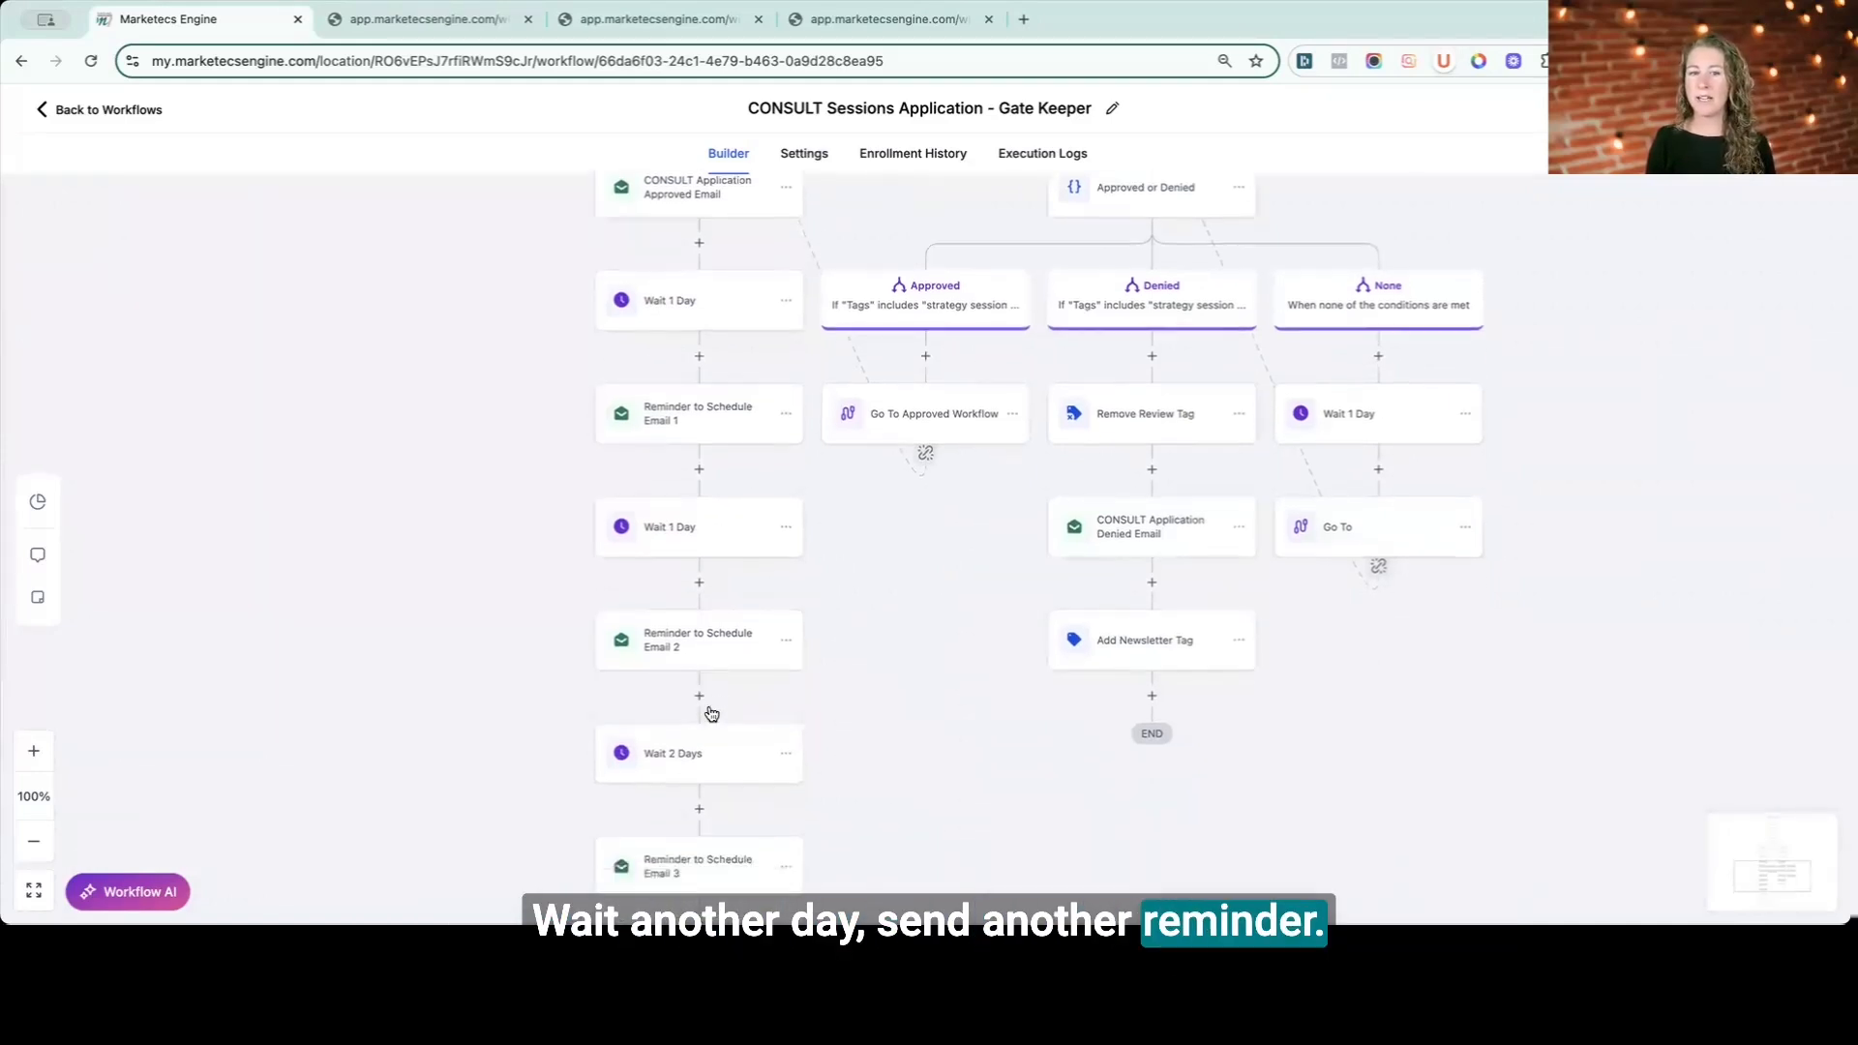
pyautogui.scroll(-1, 713, 718)
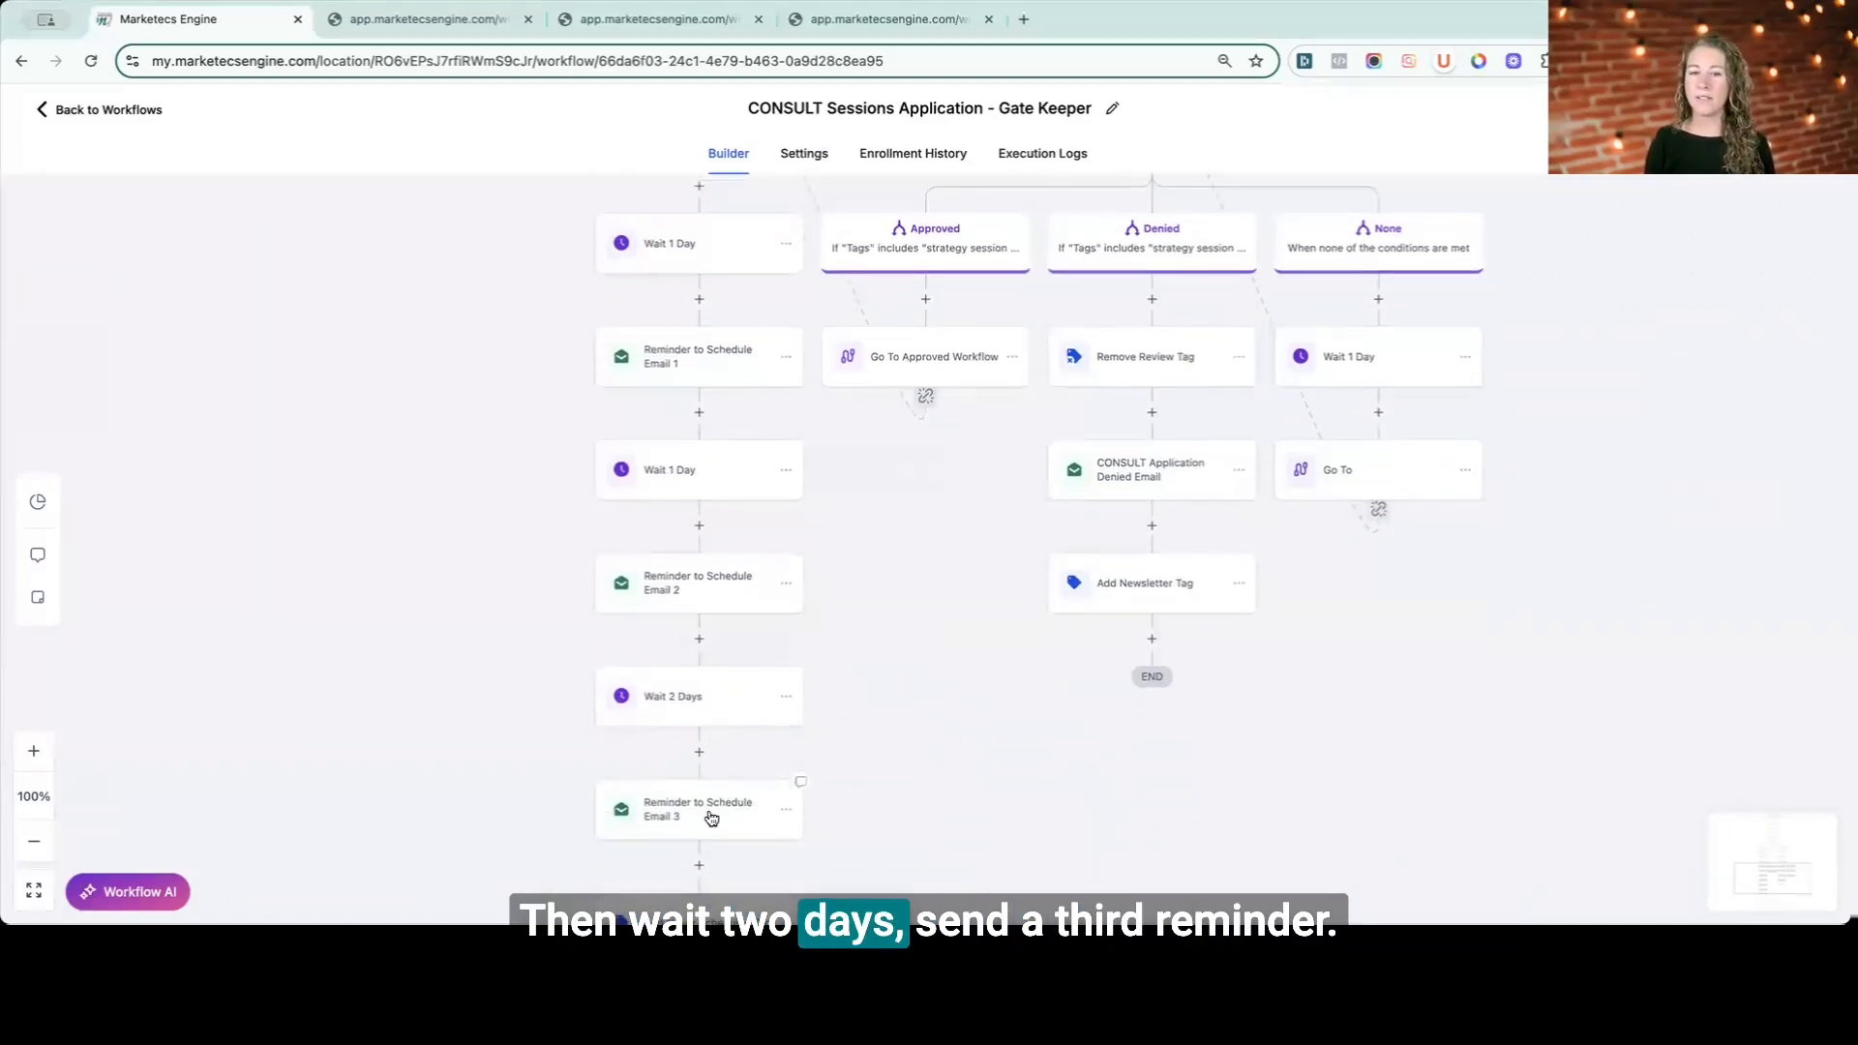
pyautogui.scroll(-3, 713, 771)
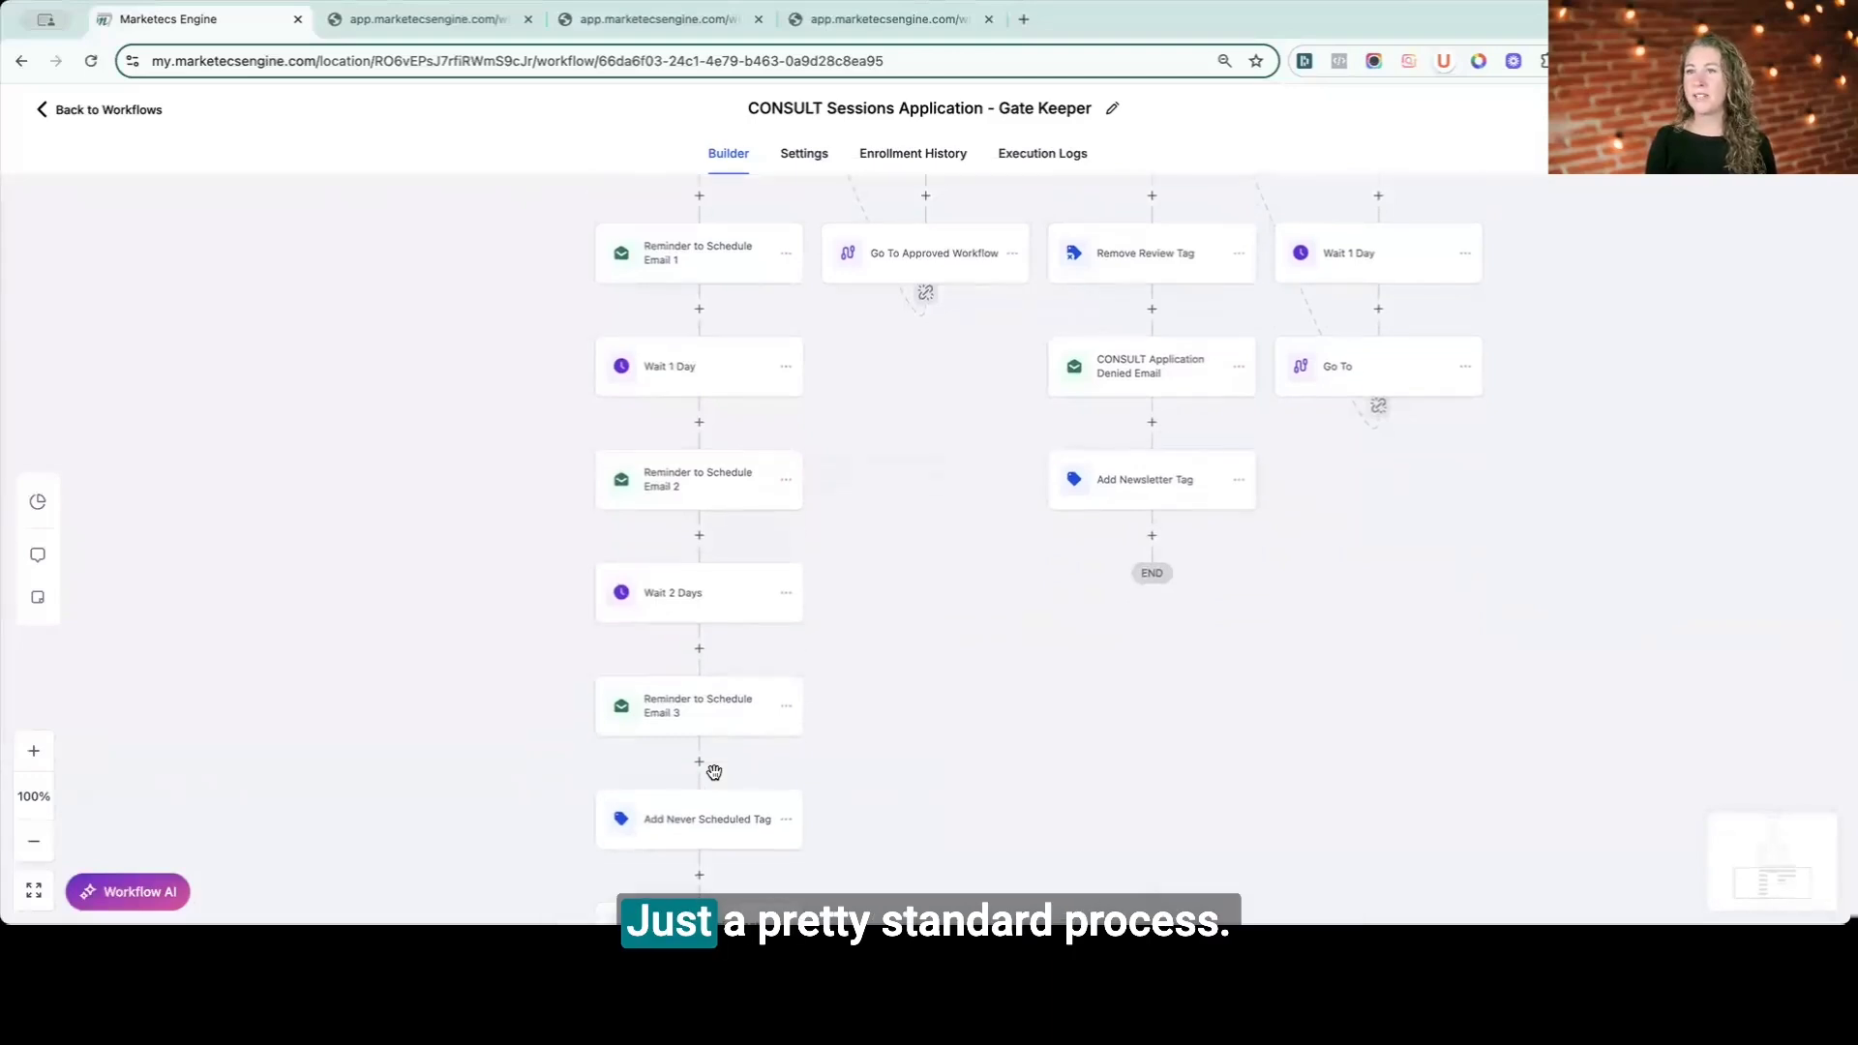
pyautogui.scroll(-3, 714, 771)
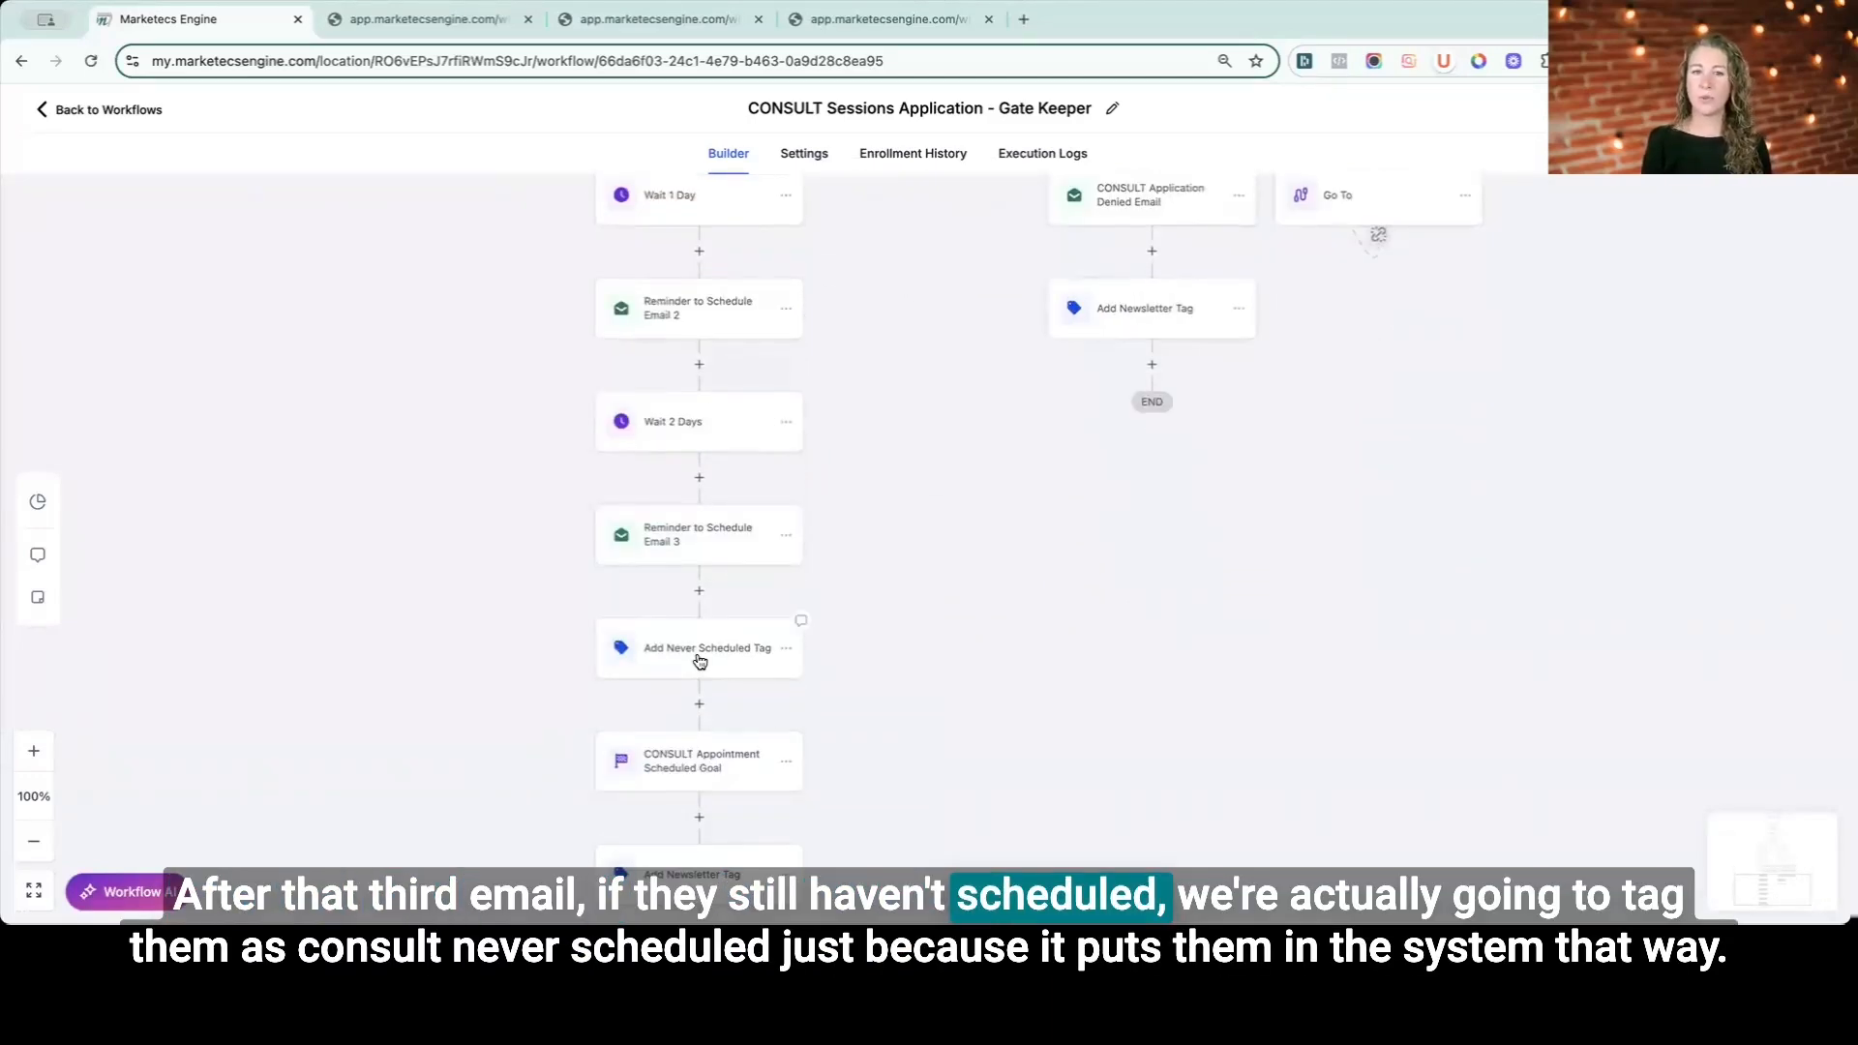
pyautogui.click(700, 661)
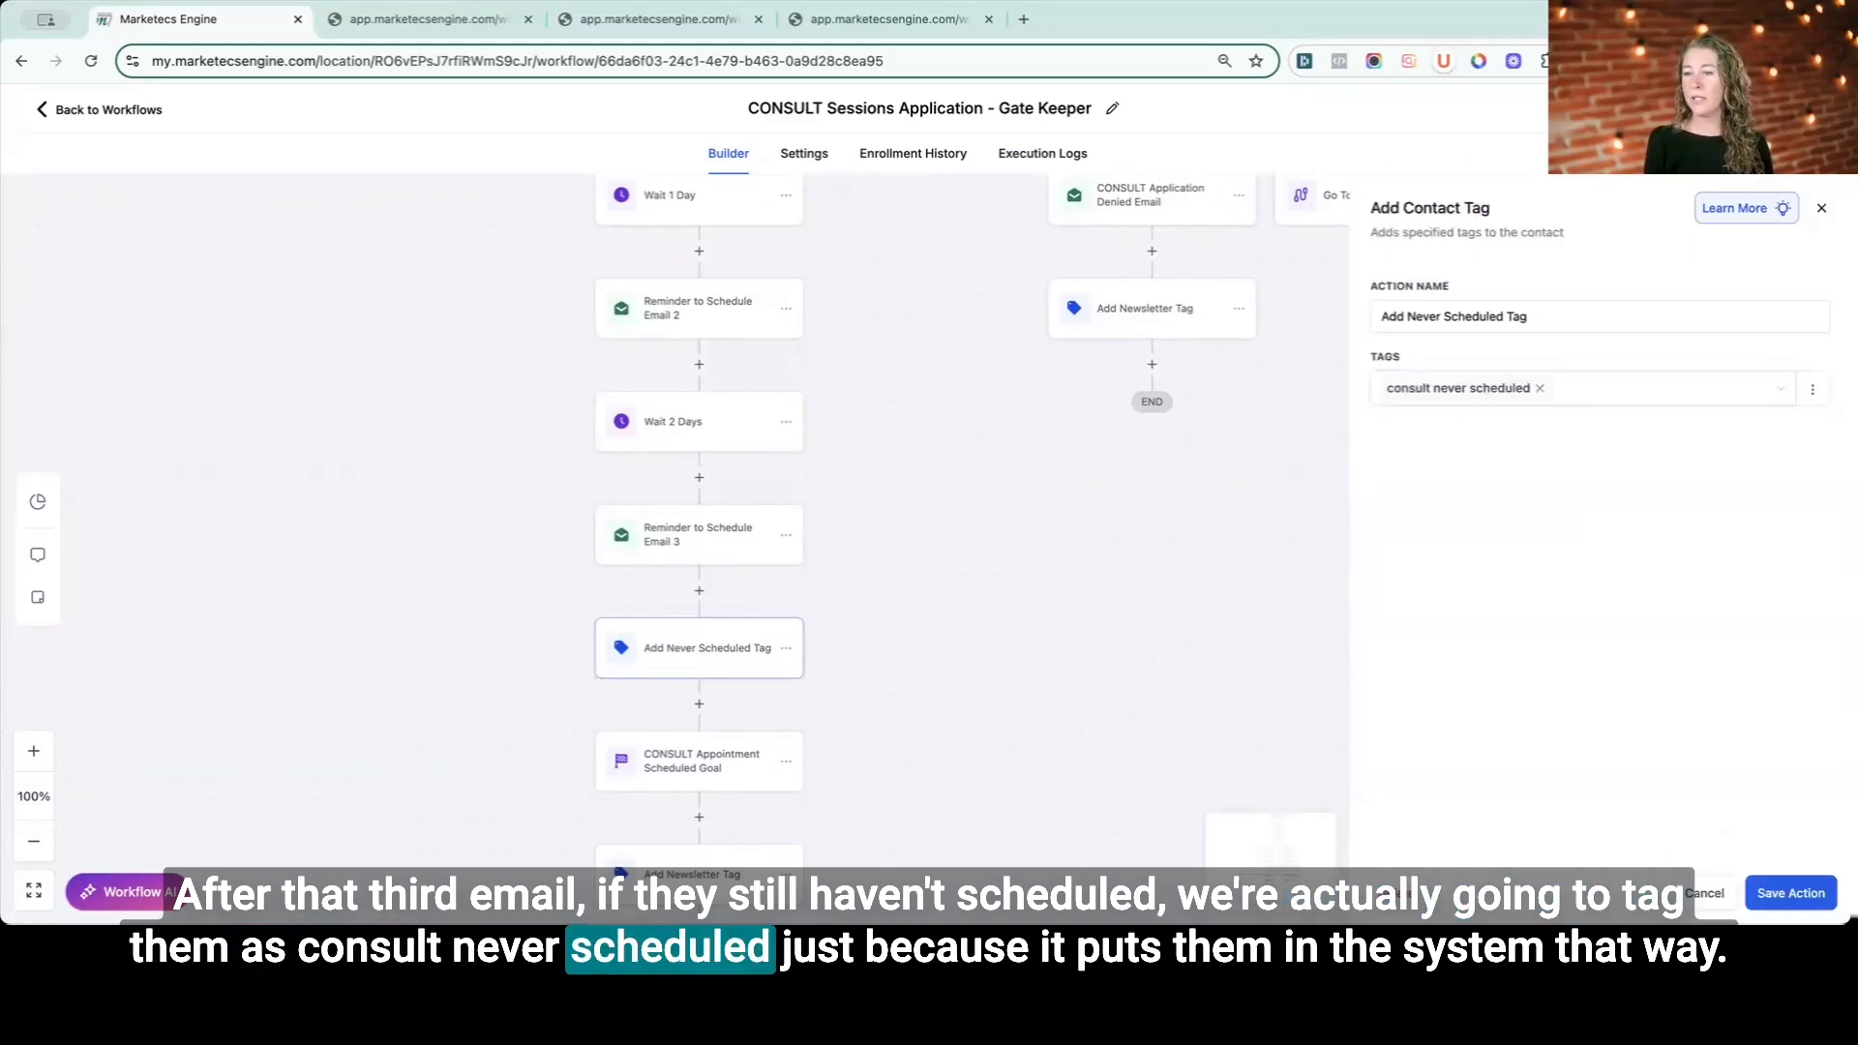
pyautogui.click(1019, 832)
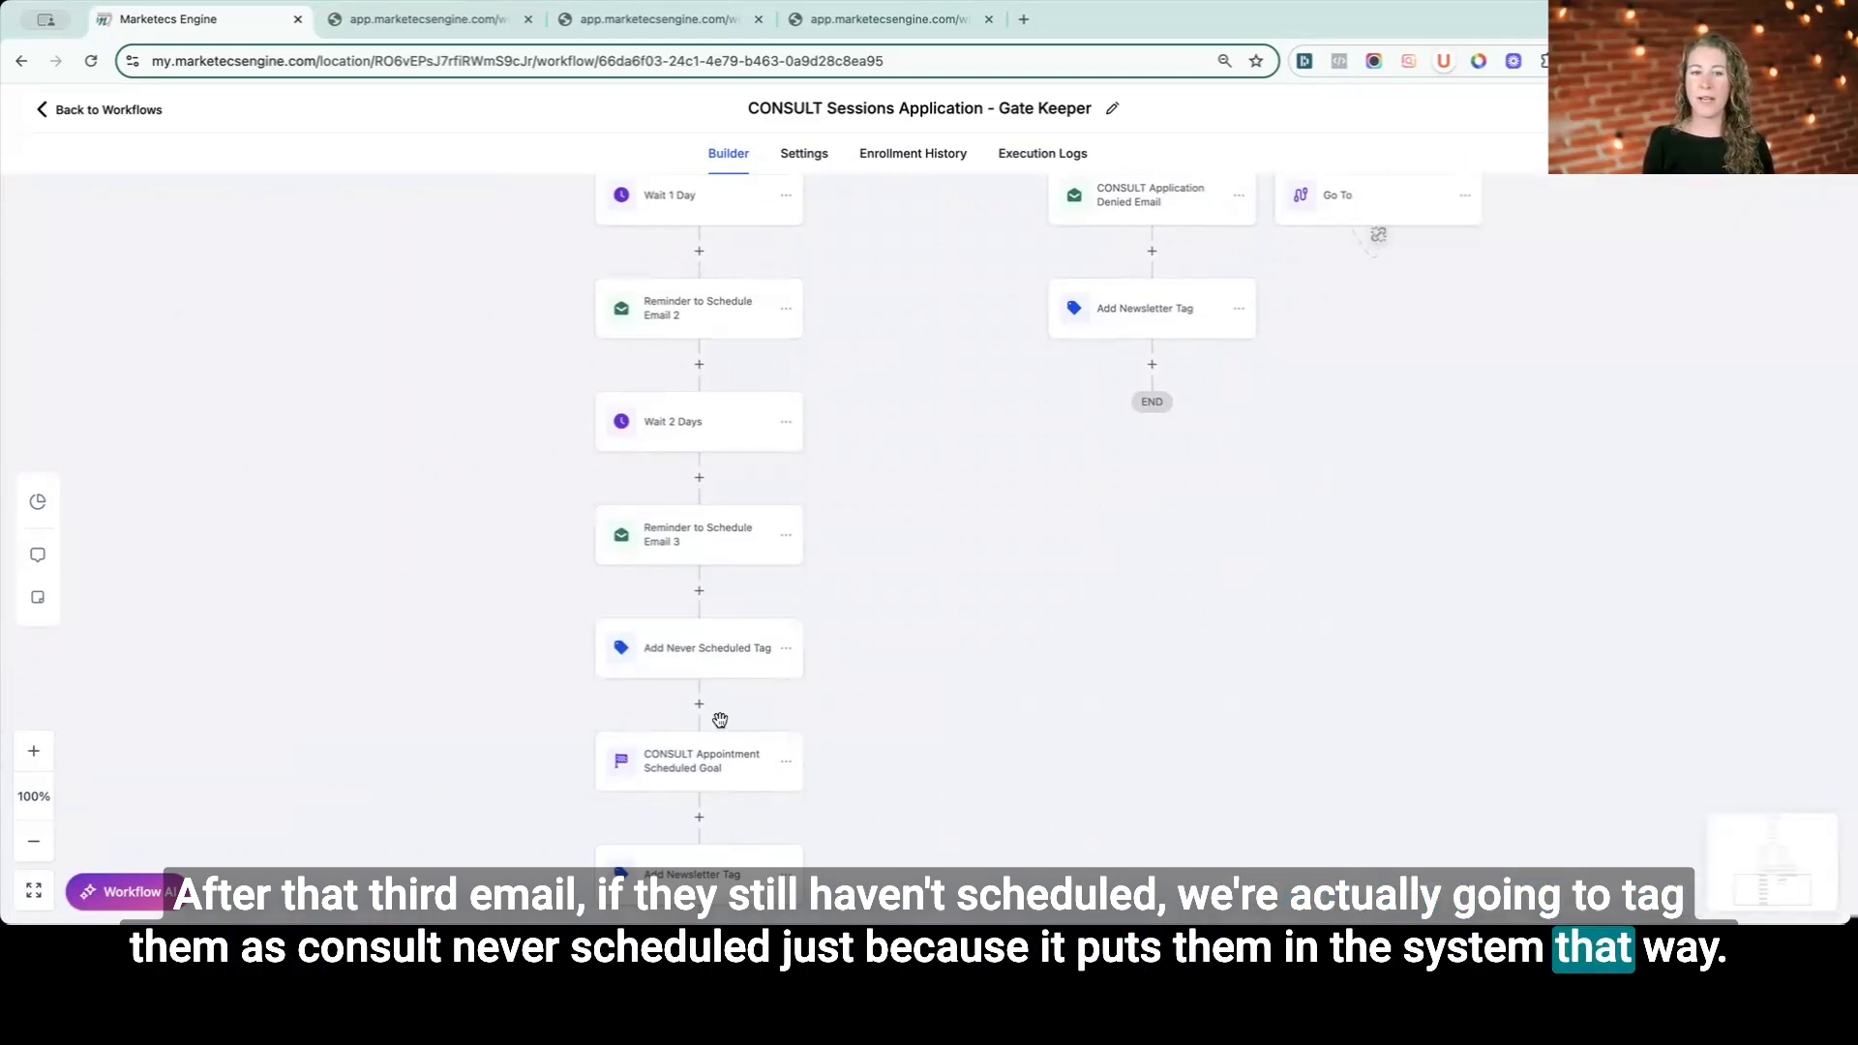
# - Review the Add Newsletter Tag action at the end of the approved branch
pyautogui.click(699, 871)
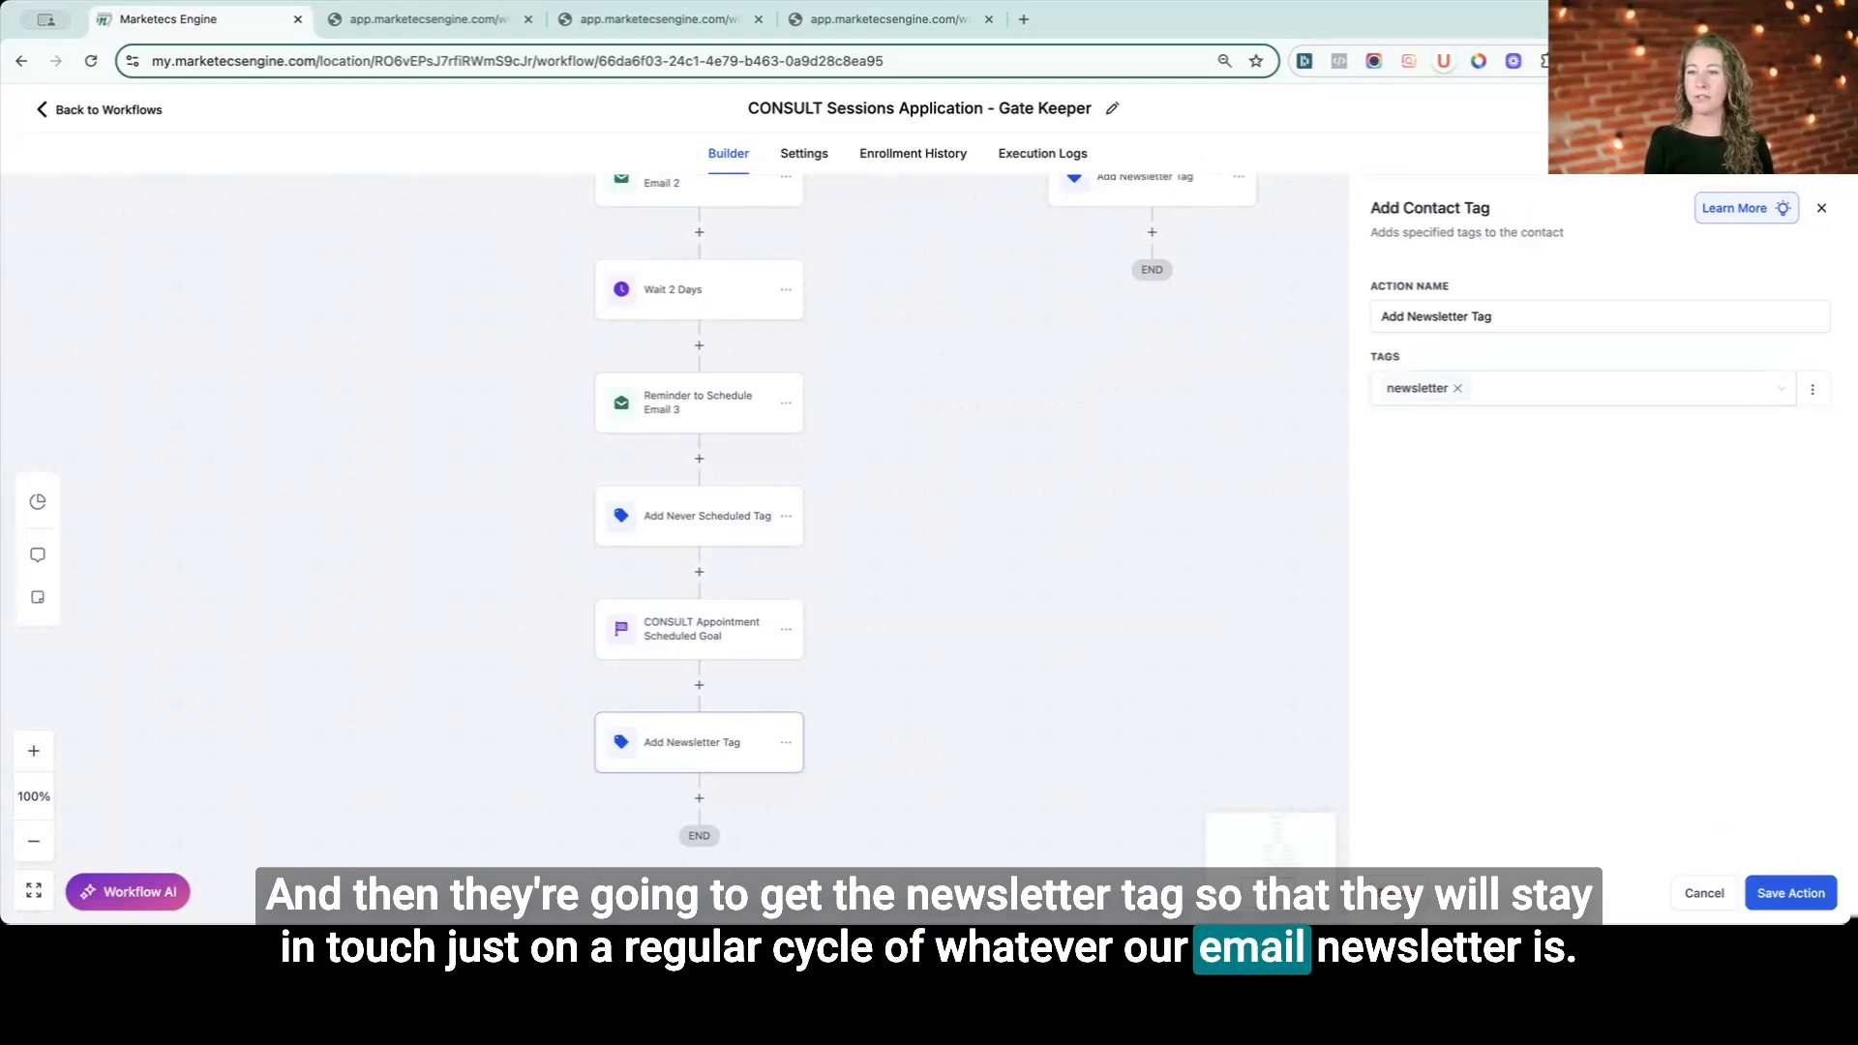
pyautogui.click(1036, 659)
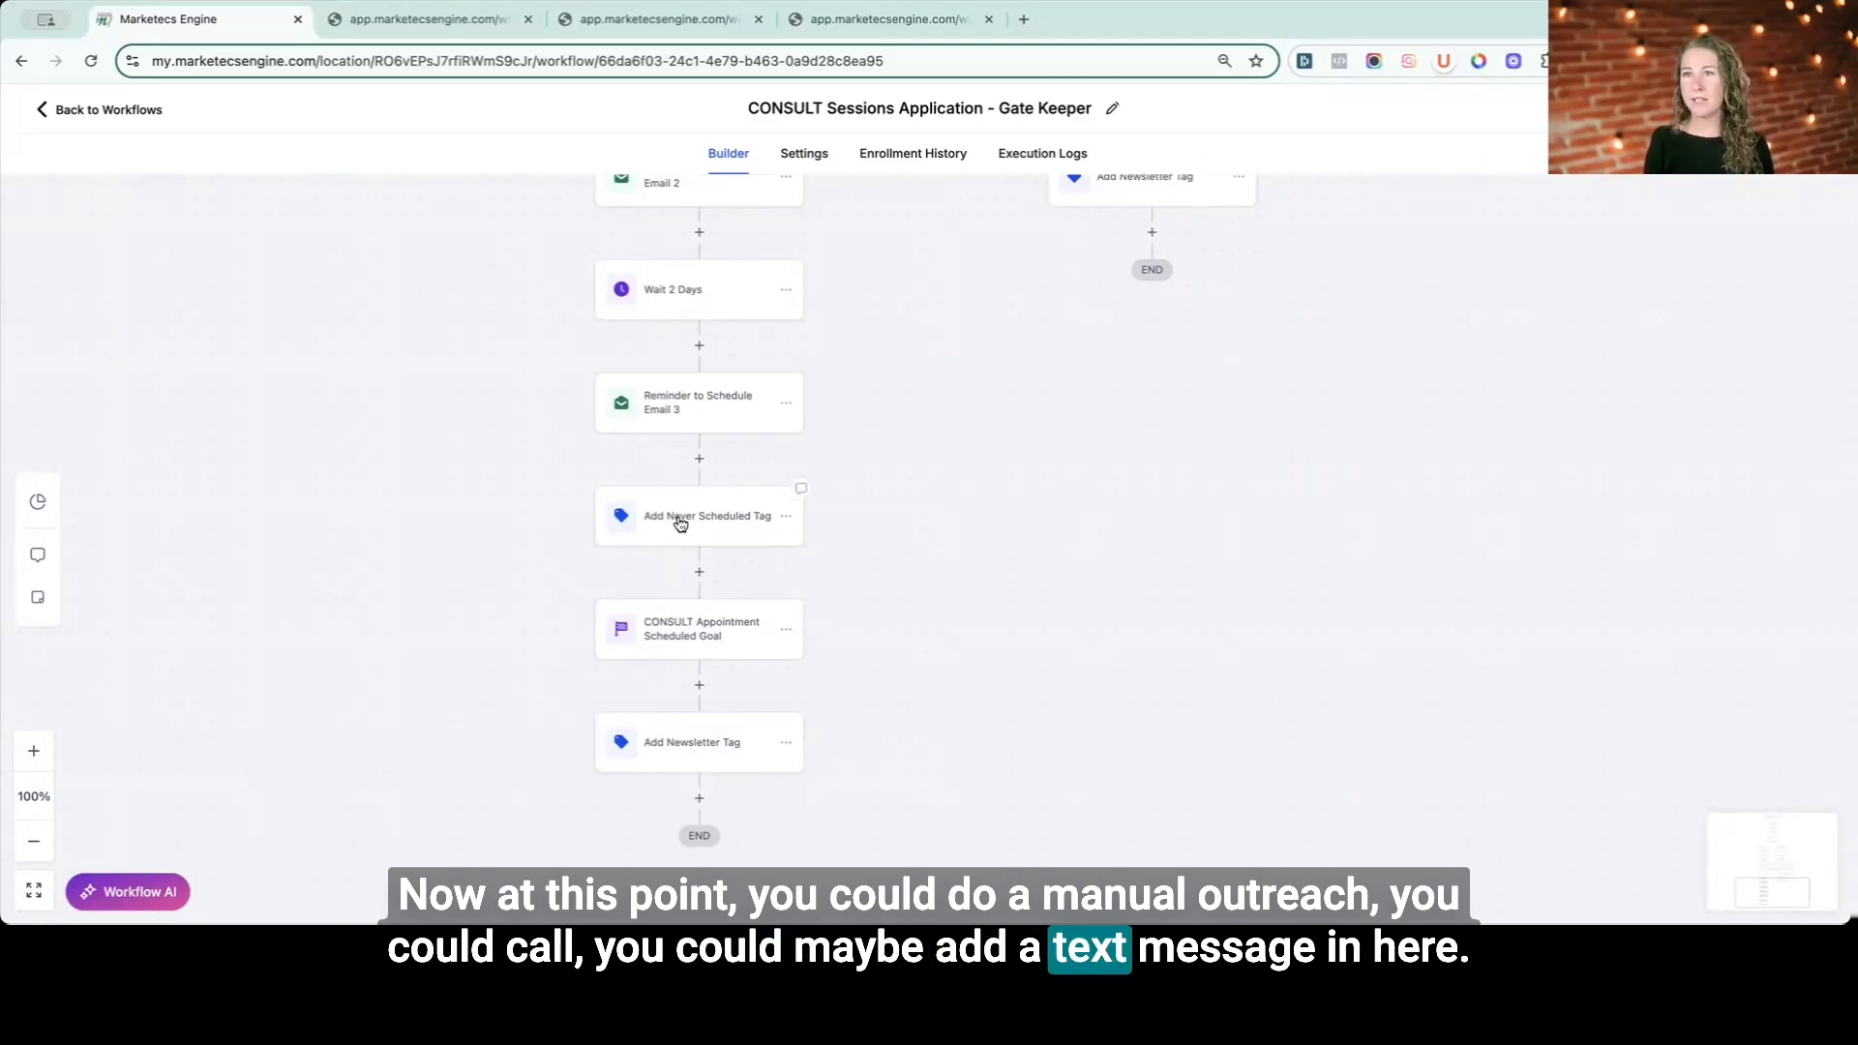
pyautogui.scroll(1, 680, 523)
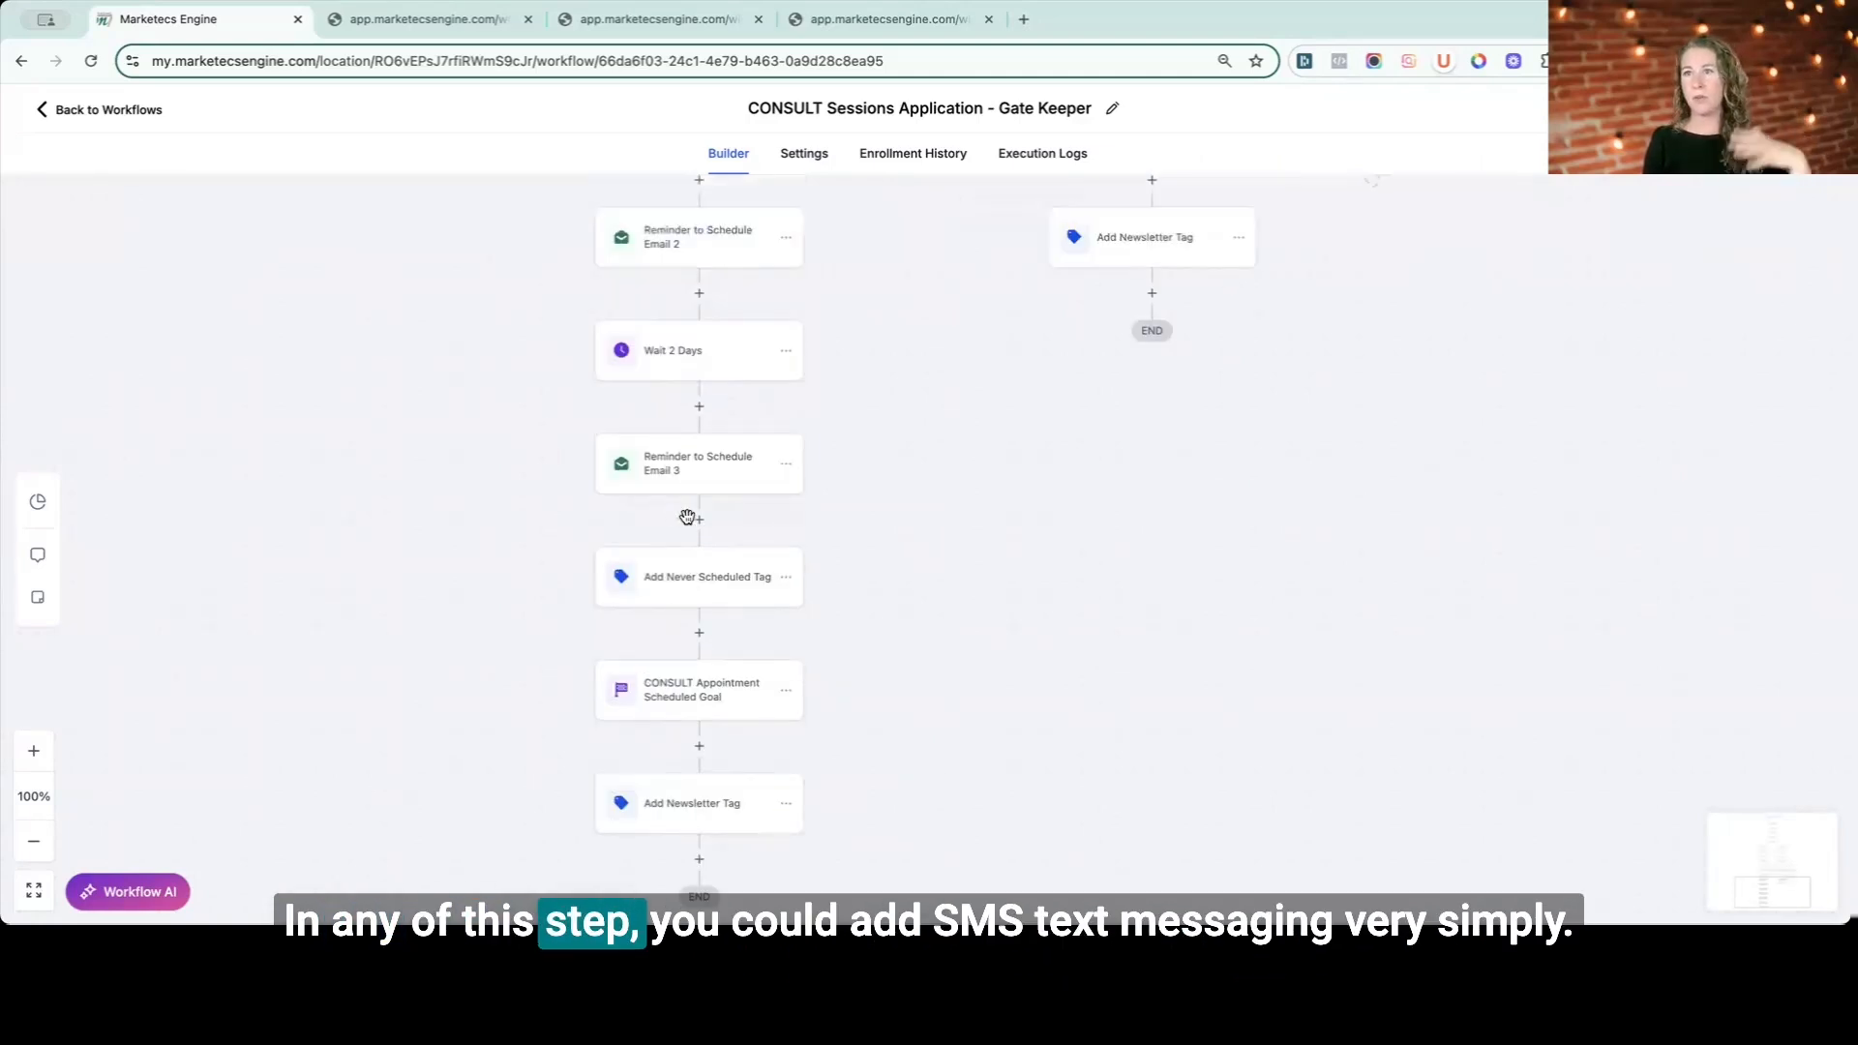
# - Add an SMS action after Reminder to Schedule Email 2 with the message "Please book now" and save it
pyautogui.scroll(2, 687, 517)
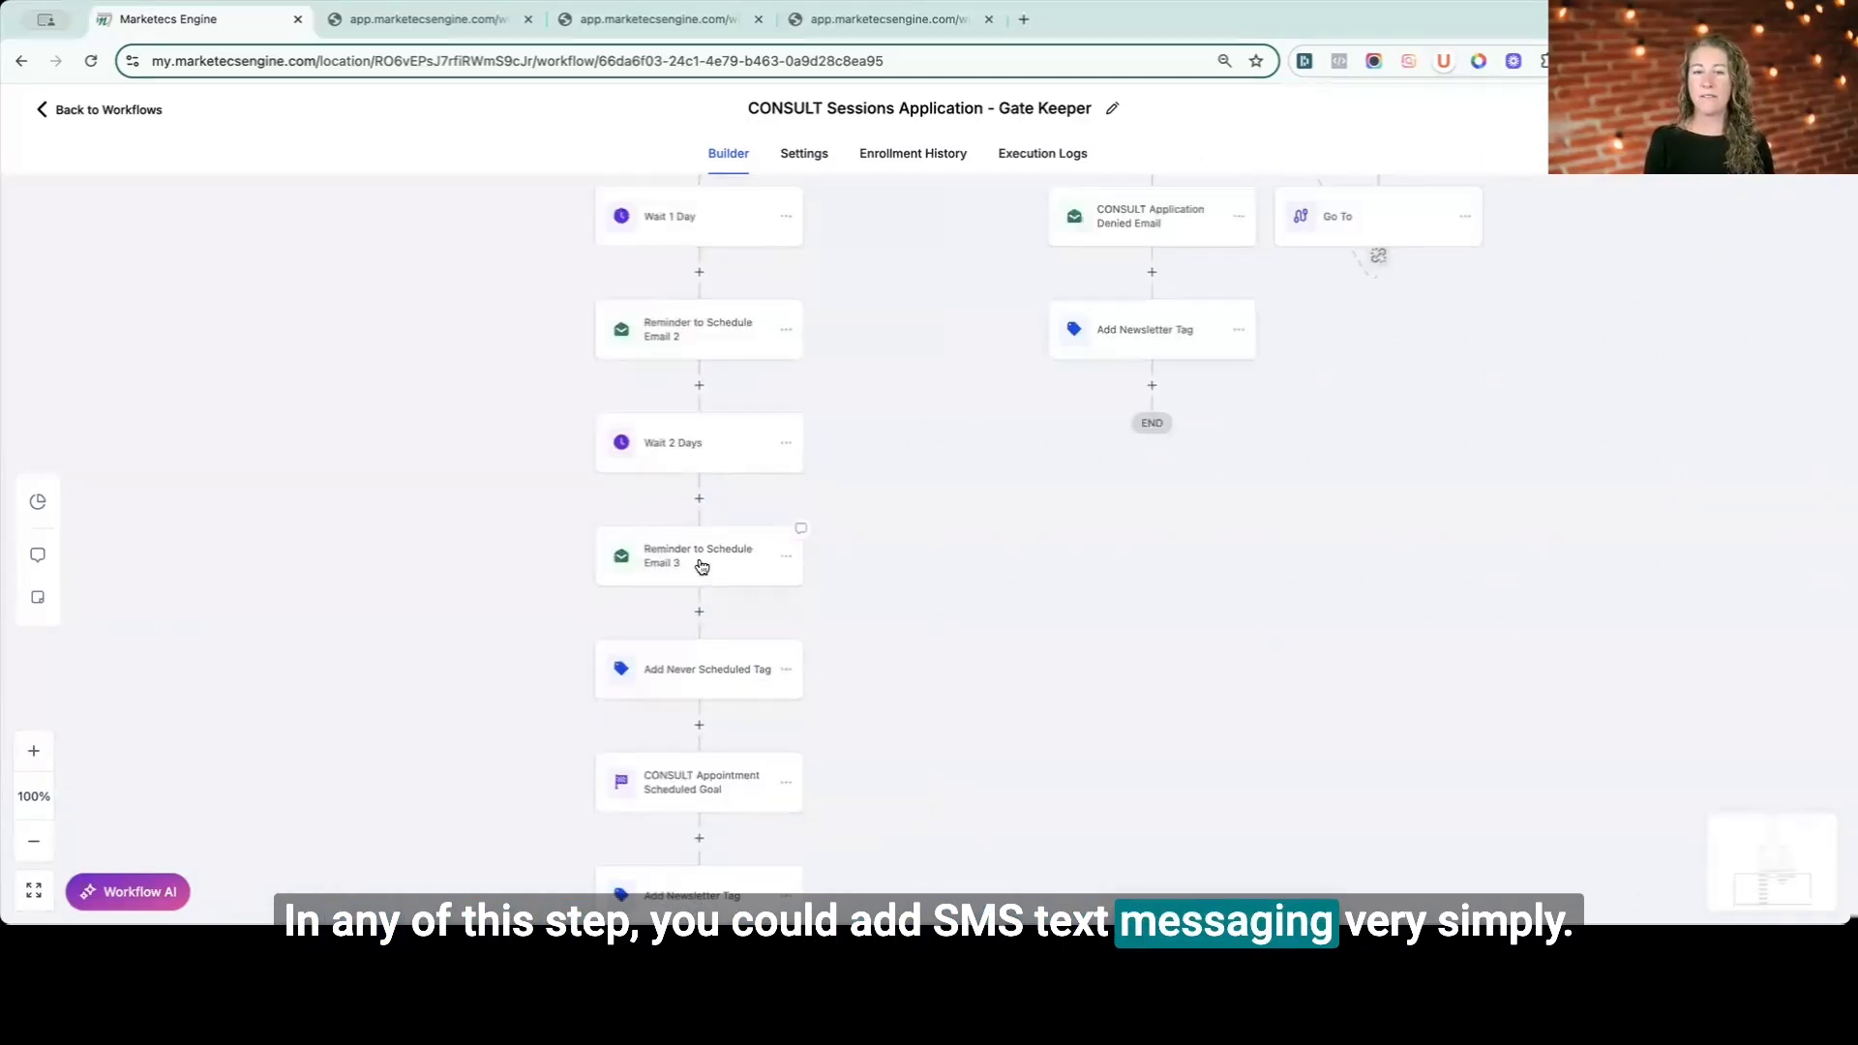
pyautogui.scroll(1, 699, 565)
pyautogui.scroll(-1, 697, 515)
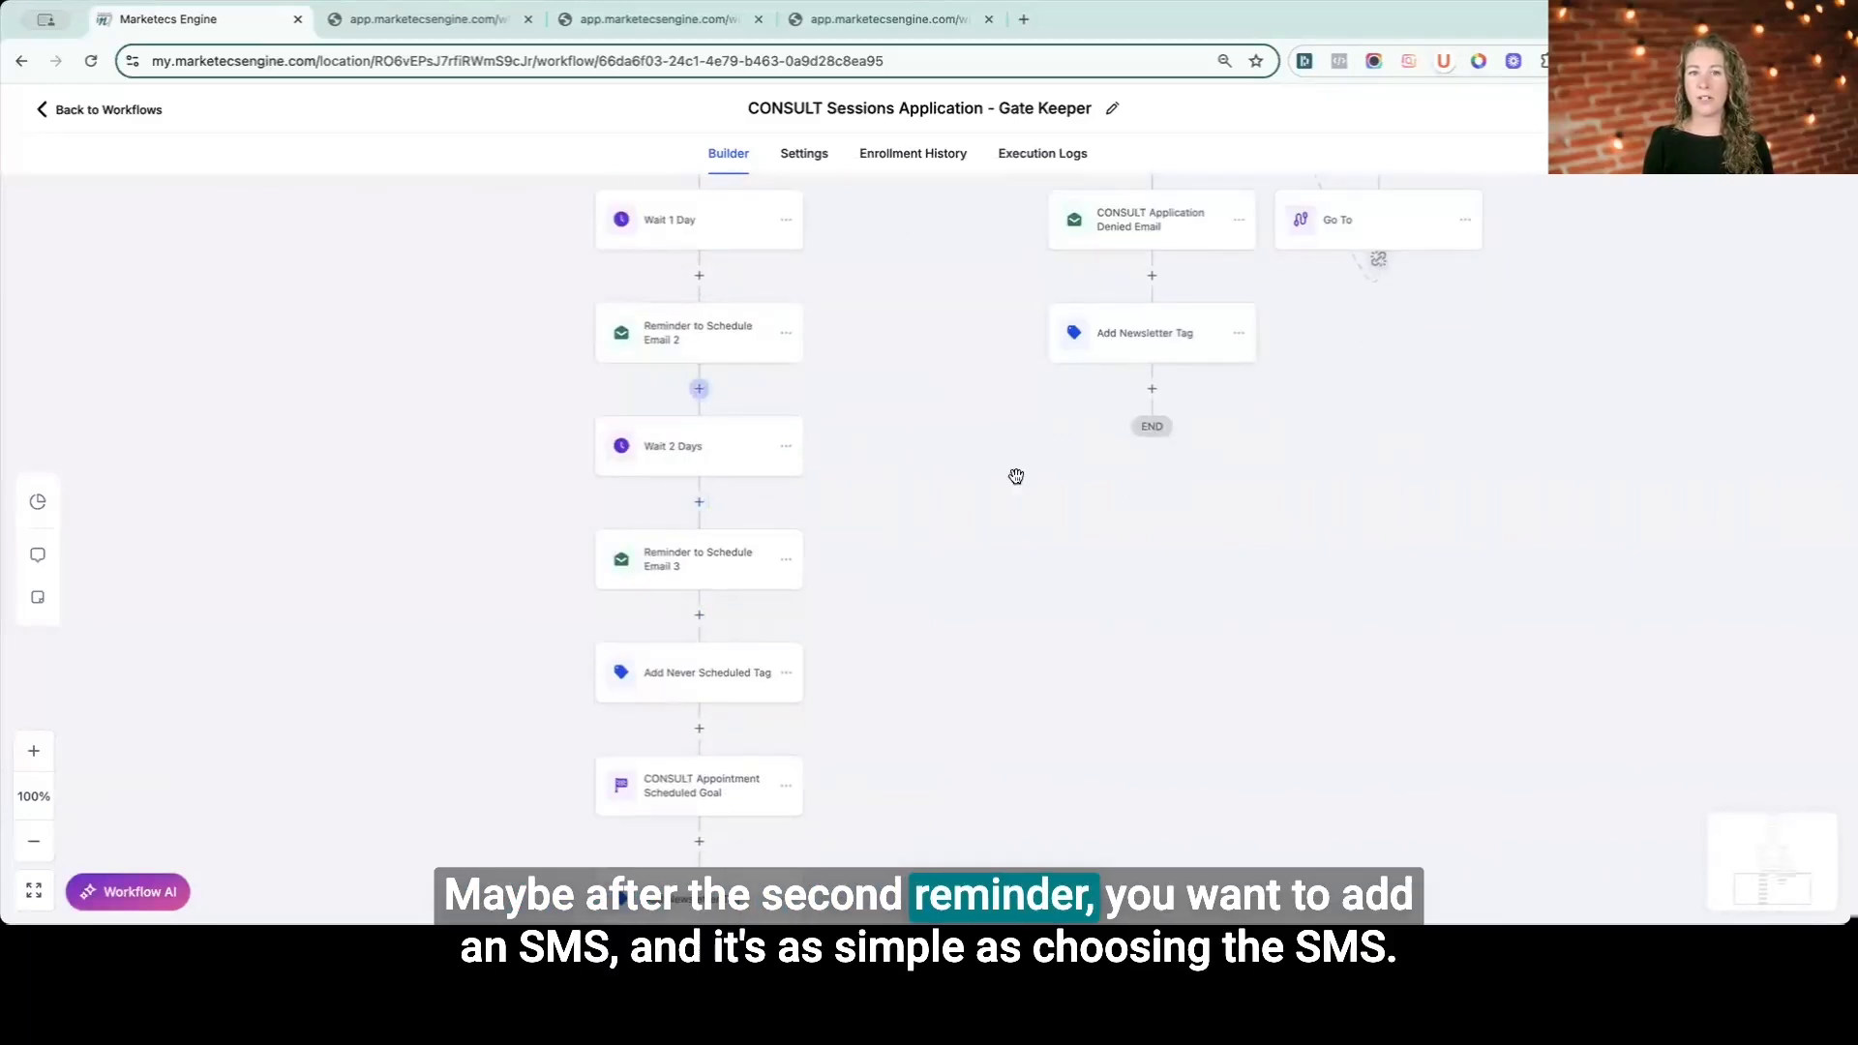
pyautogui.click(699, 388)
pyautogui.write('sms')
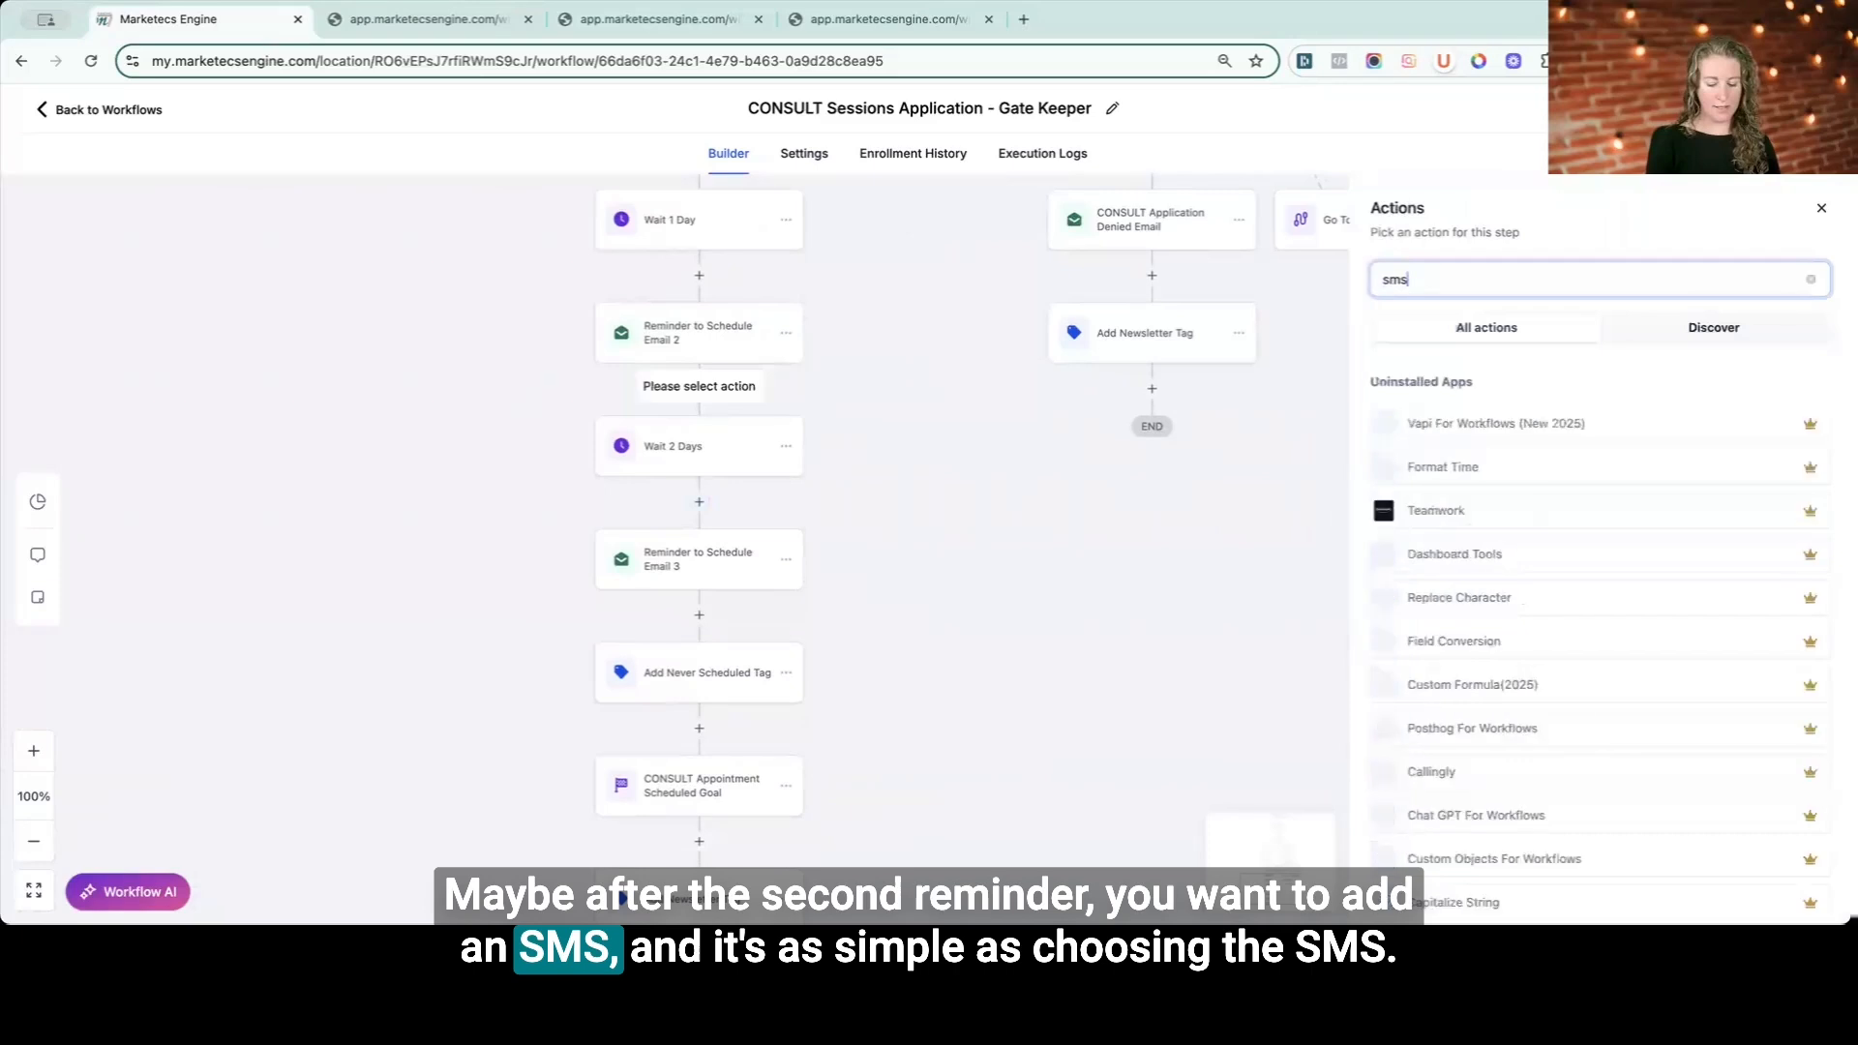
pyautogui.click(1426, 419)
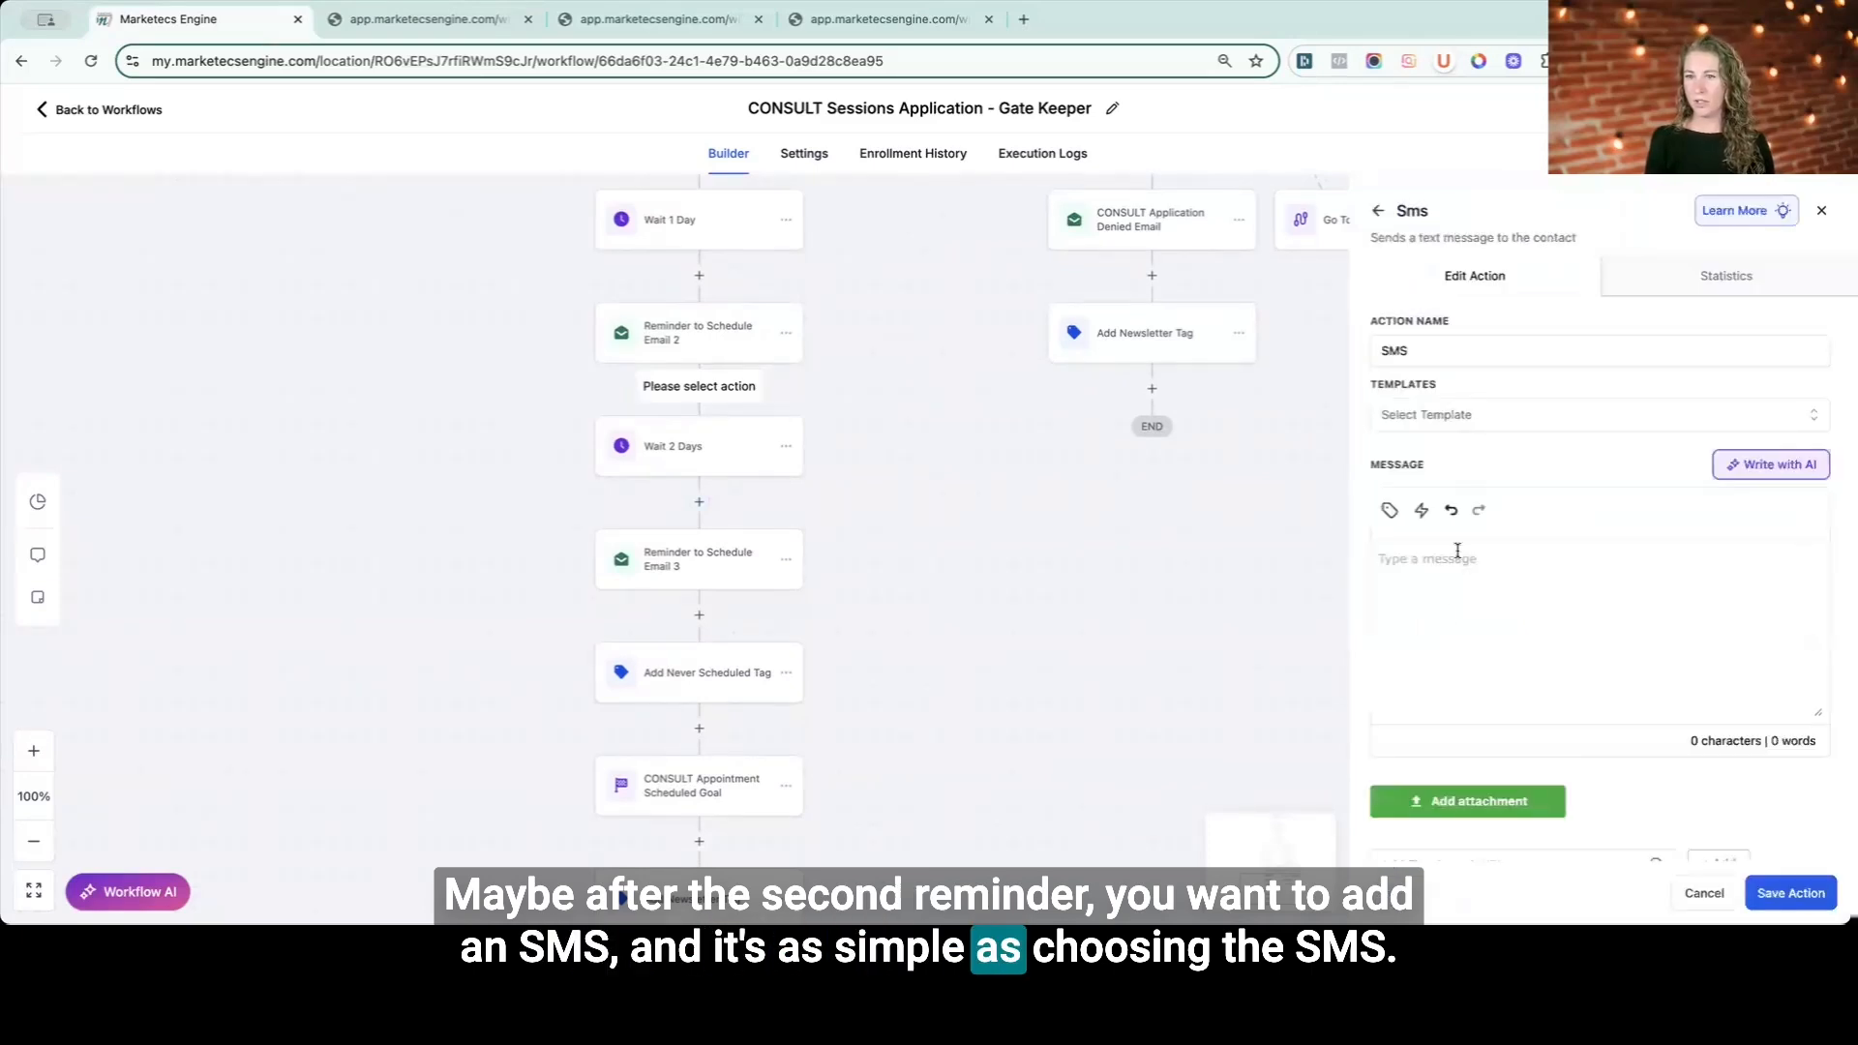
pyautogui.write('Pelase book now')
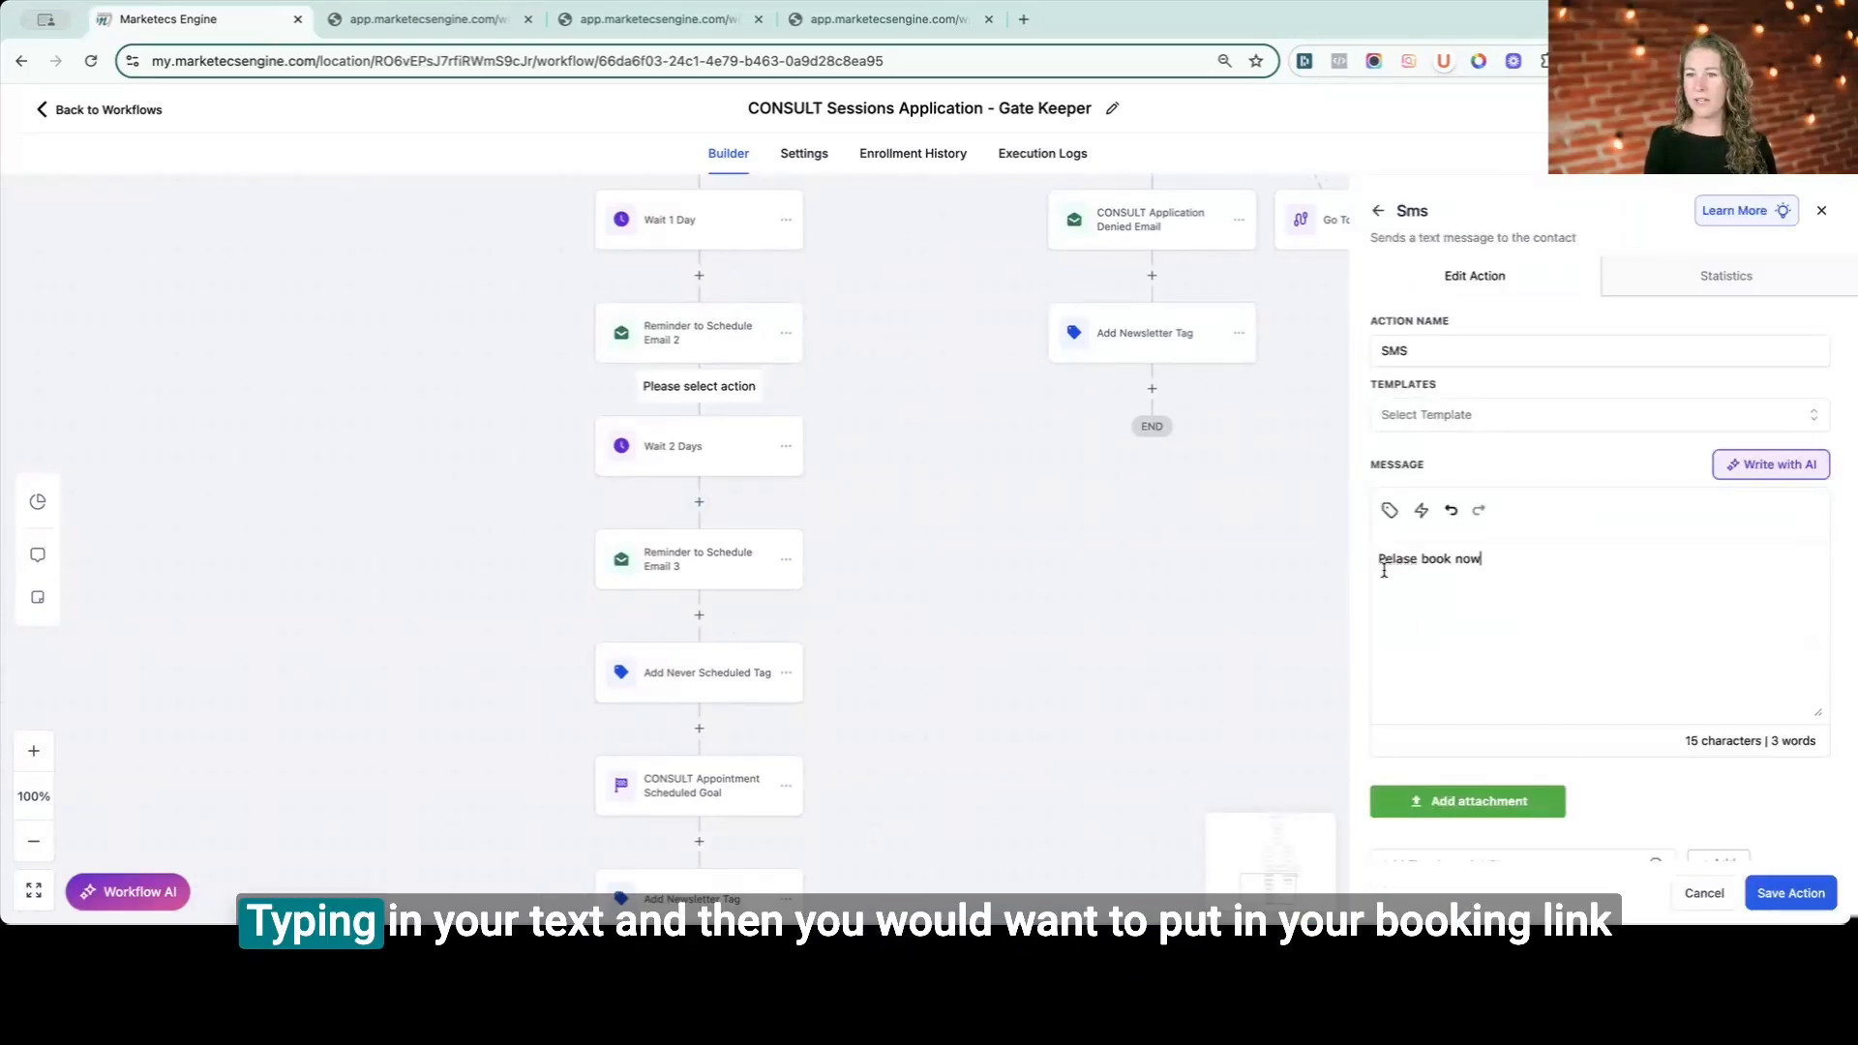
pyautogui.rightClick(1384, 560)
pyautogui.click(1418, 396)
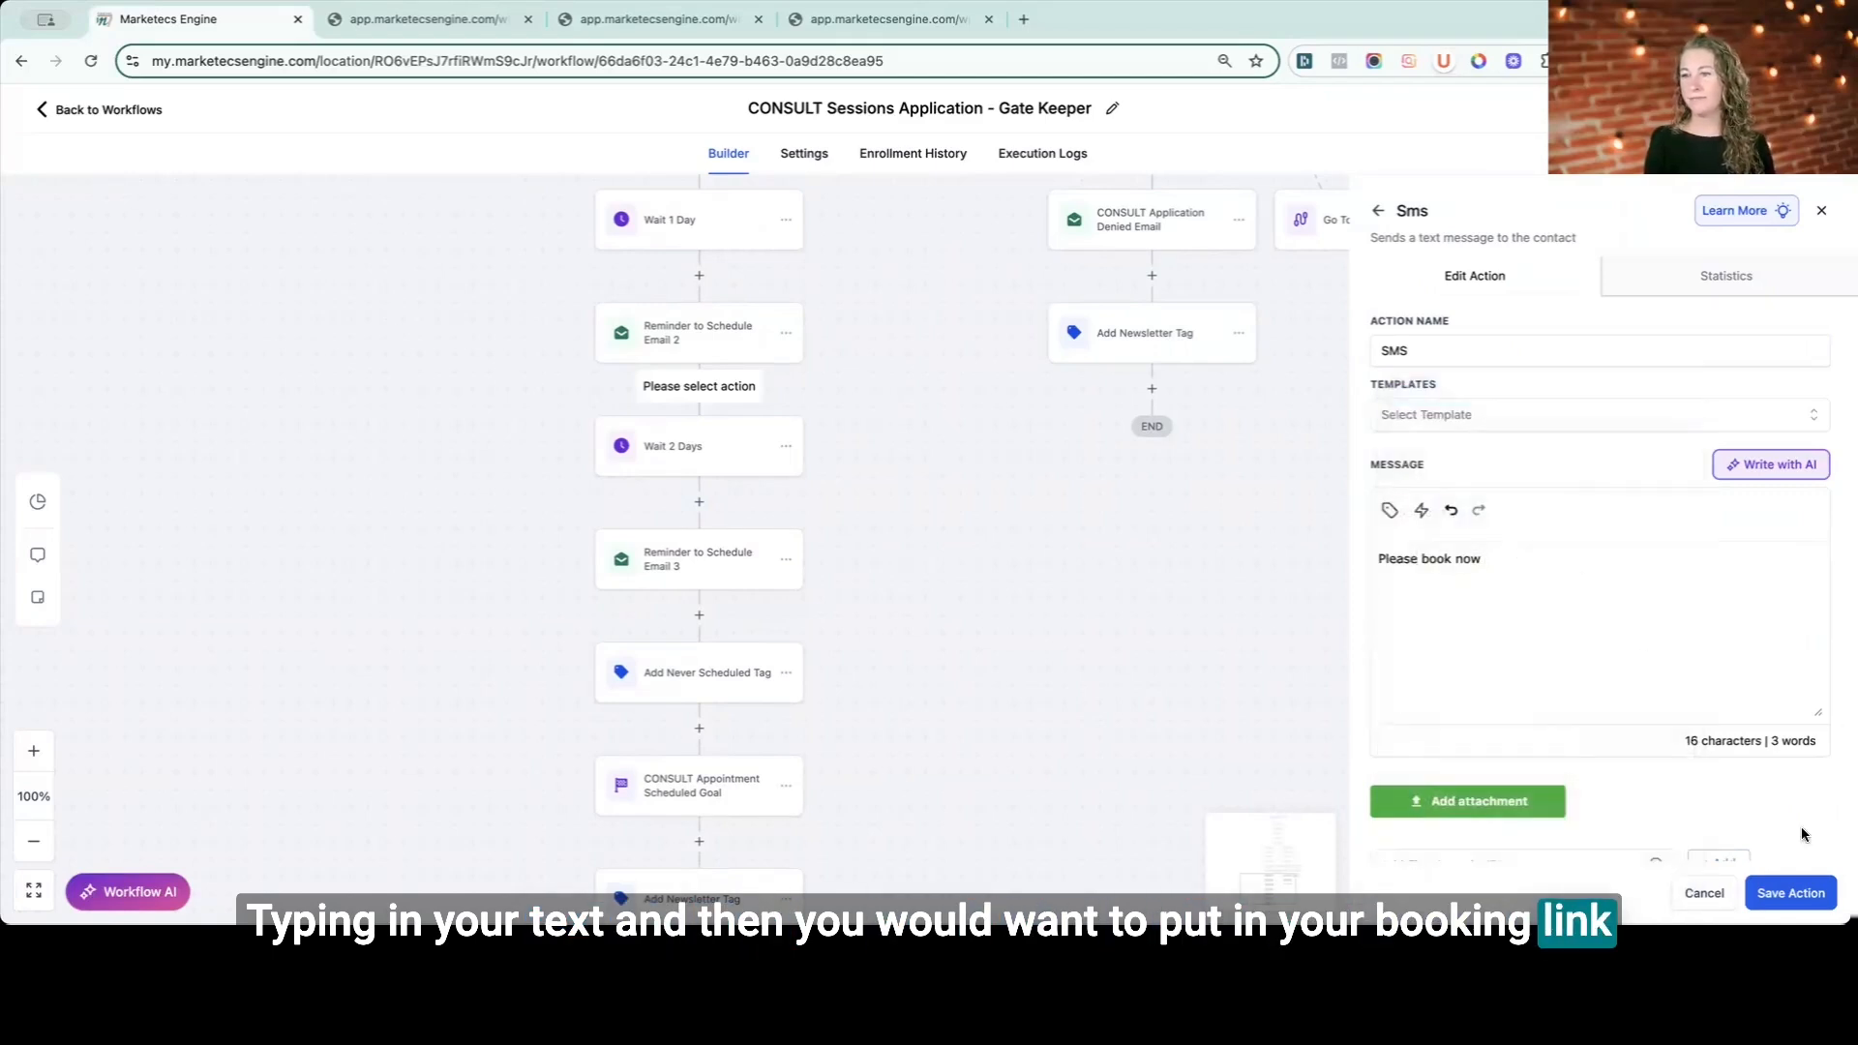
pyautogui.click(1790, 892)
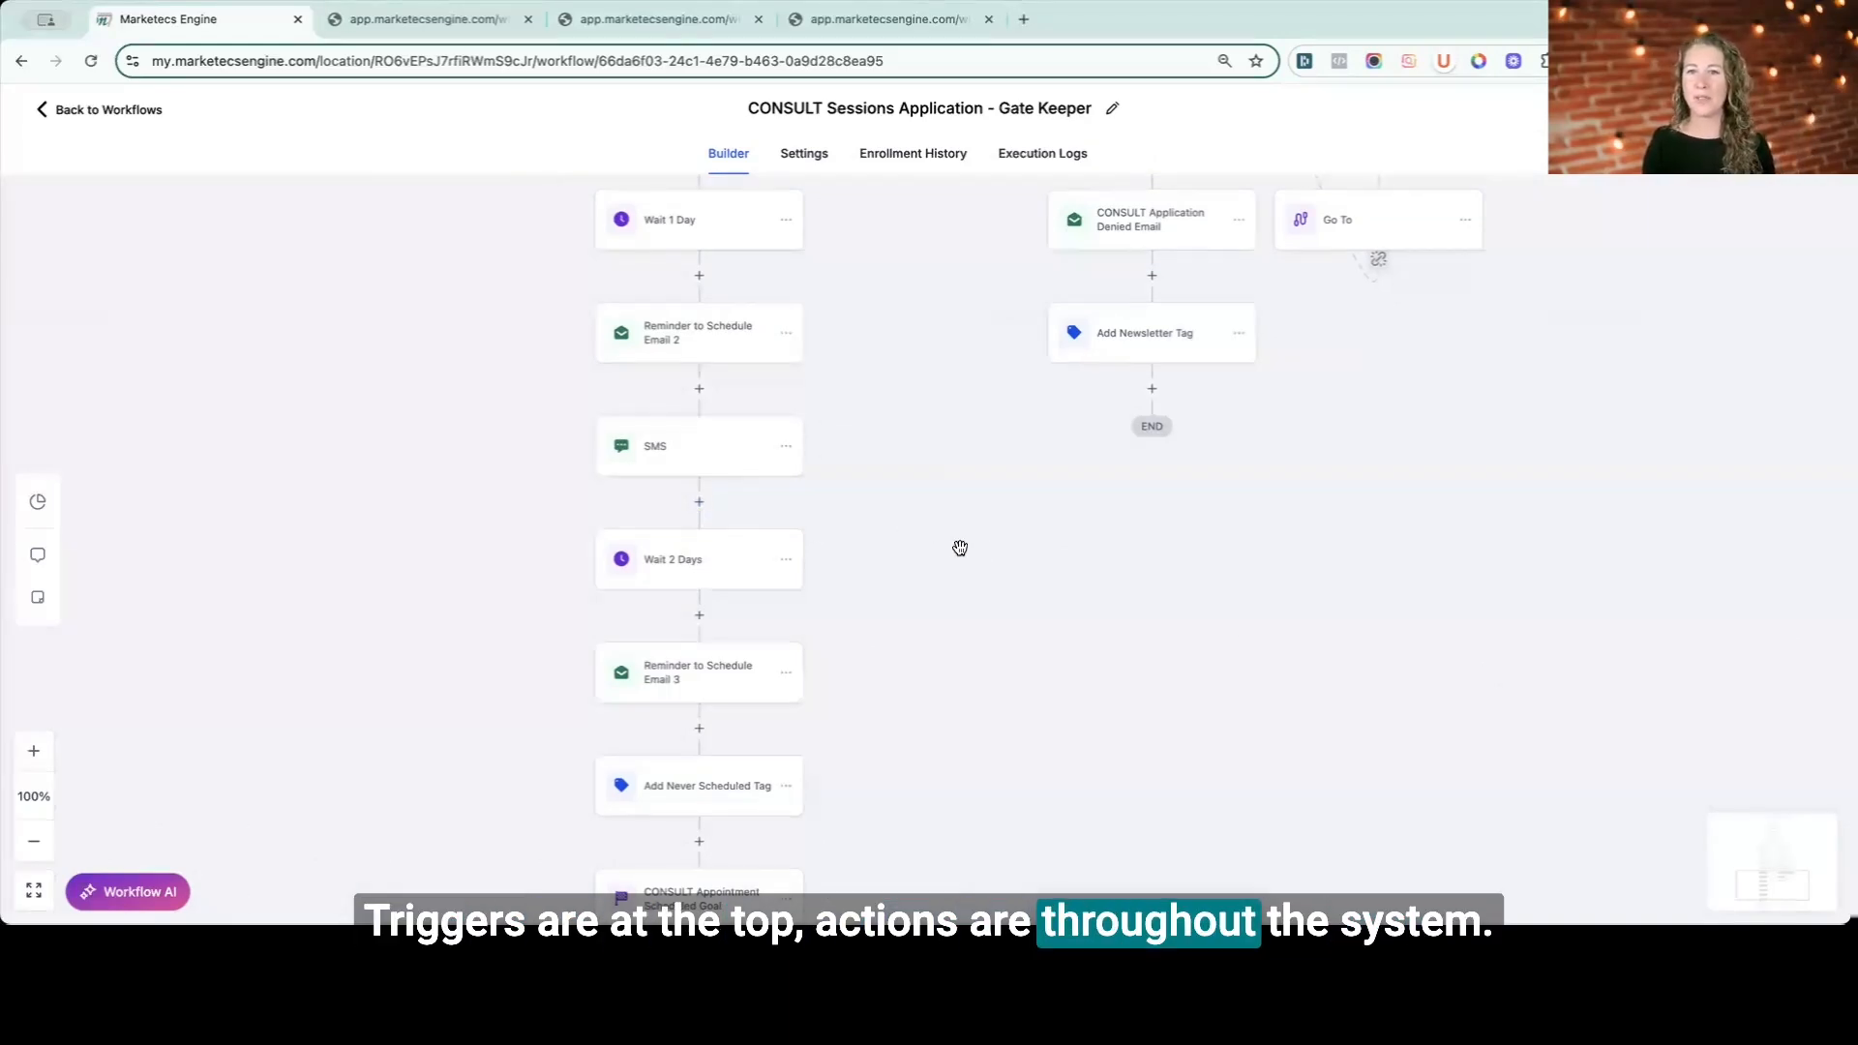
# - Open the Internal Notification for Manual Review action to review its recipient user, subject and message
pyautogui.scroll(15, 958, 543)
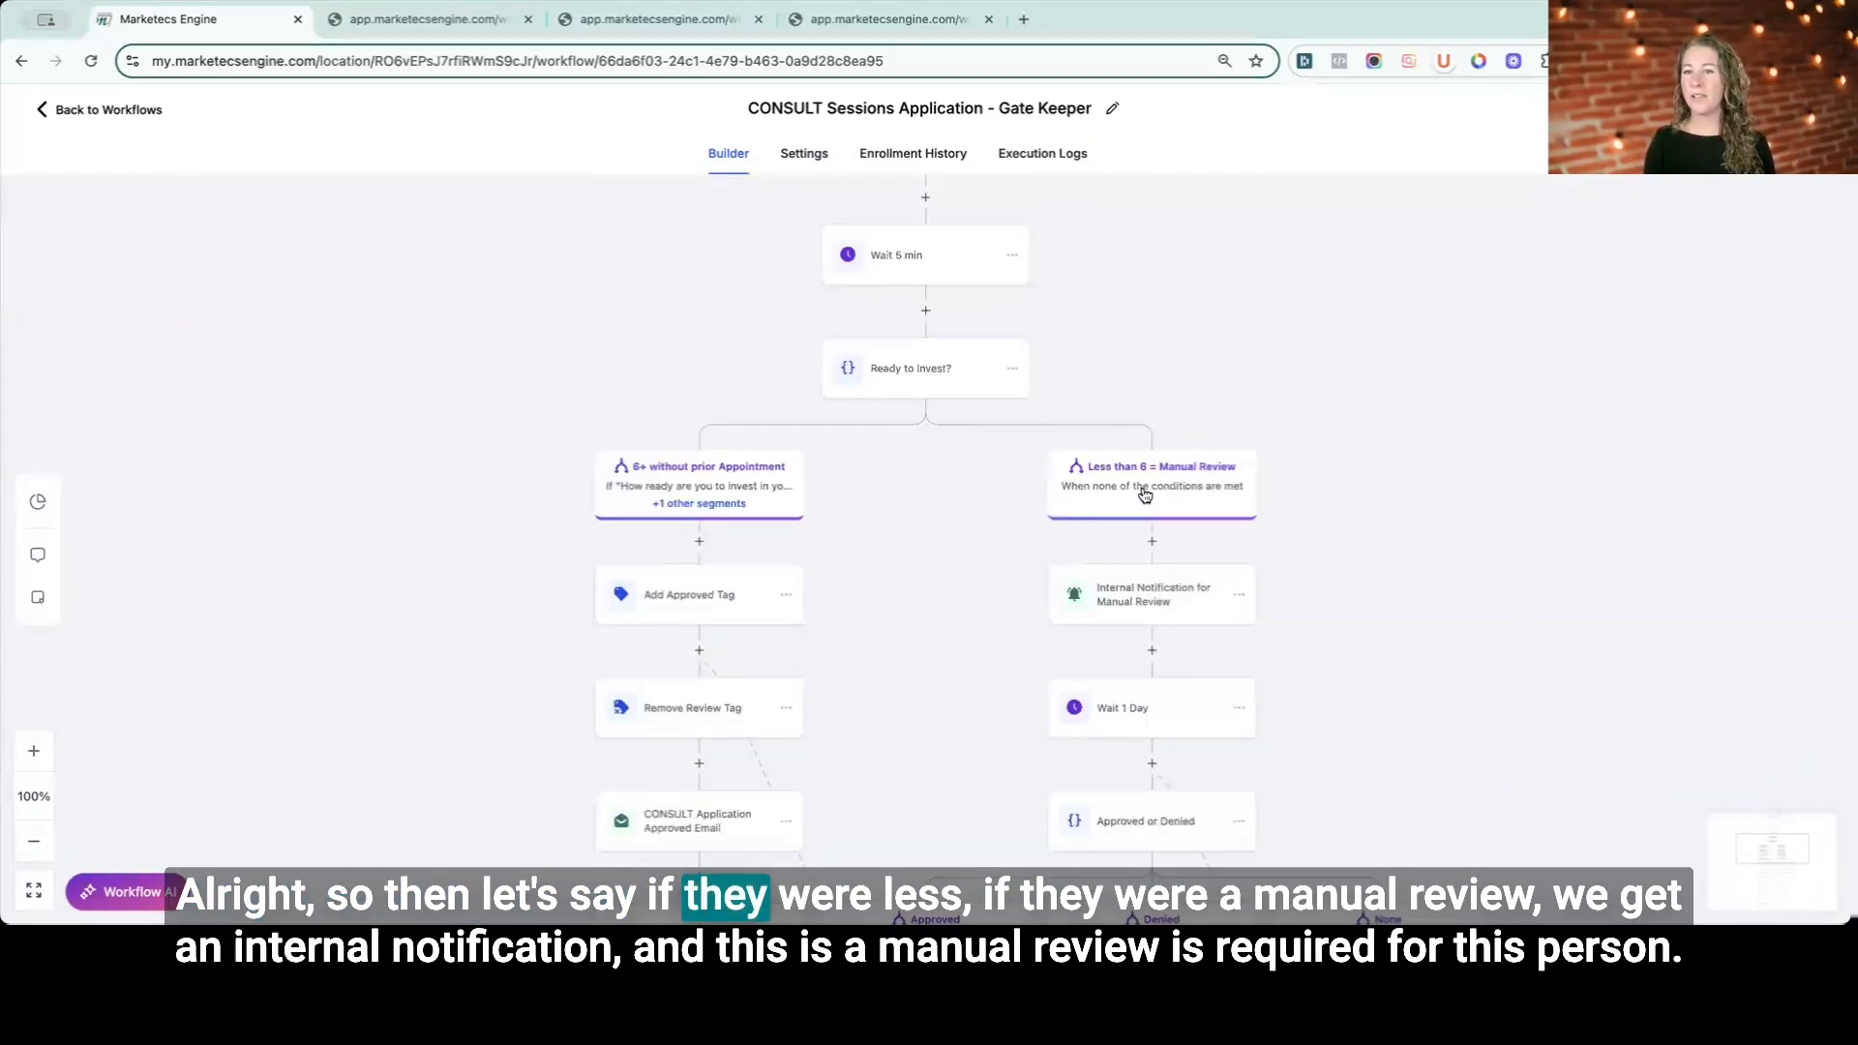
pyautogui.click(1137, 608)
pyautogui.scroll(-3, 1550, 649)
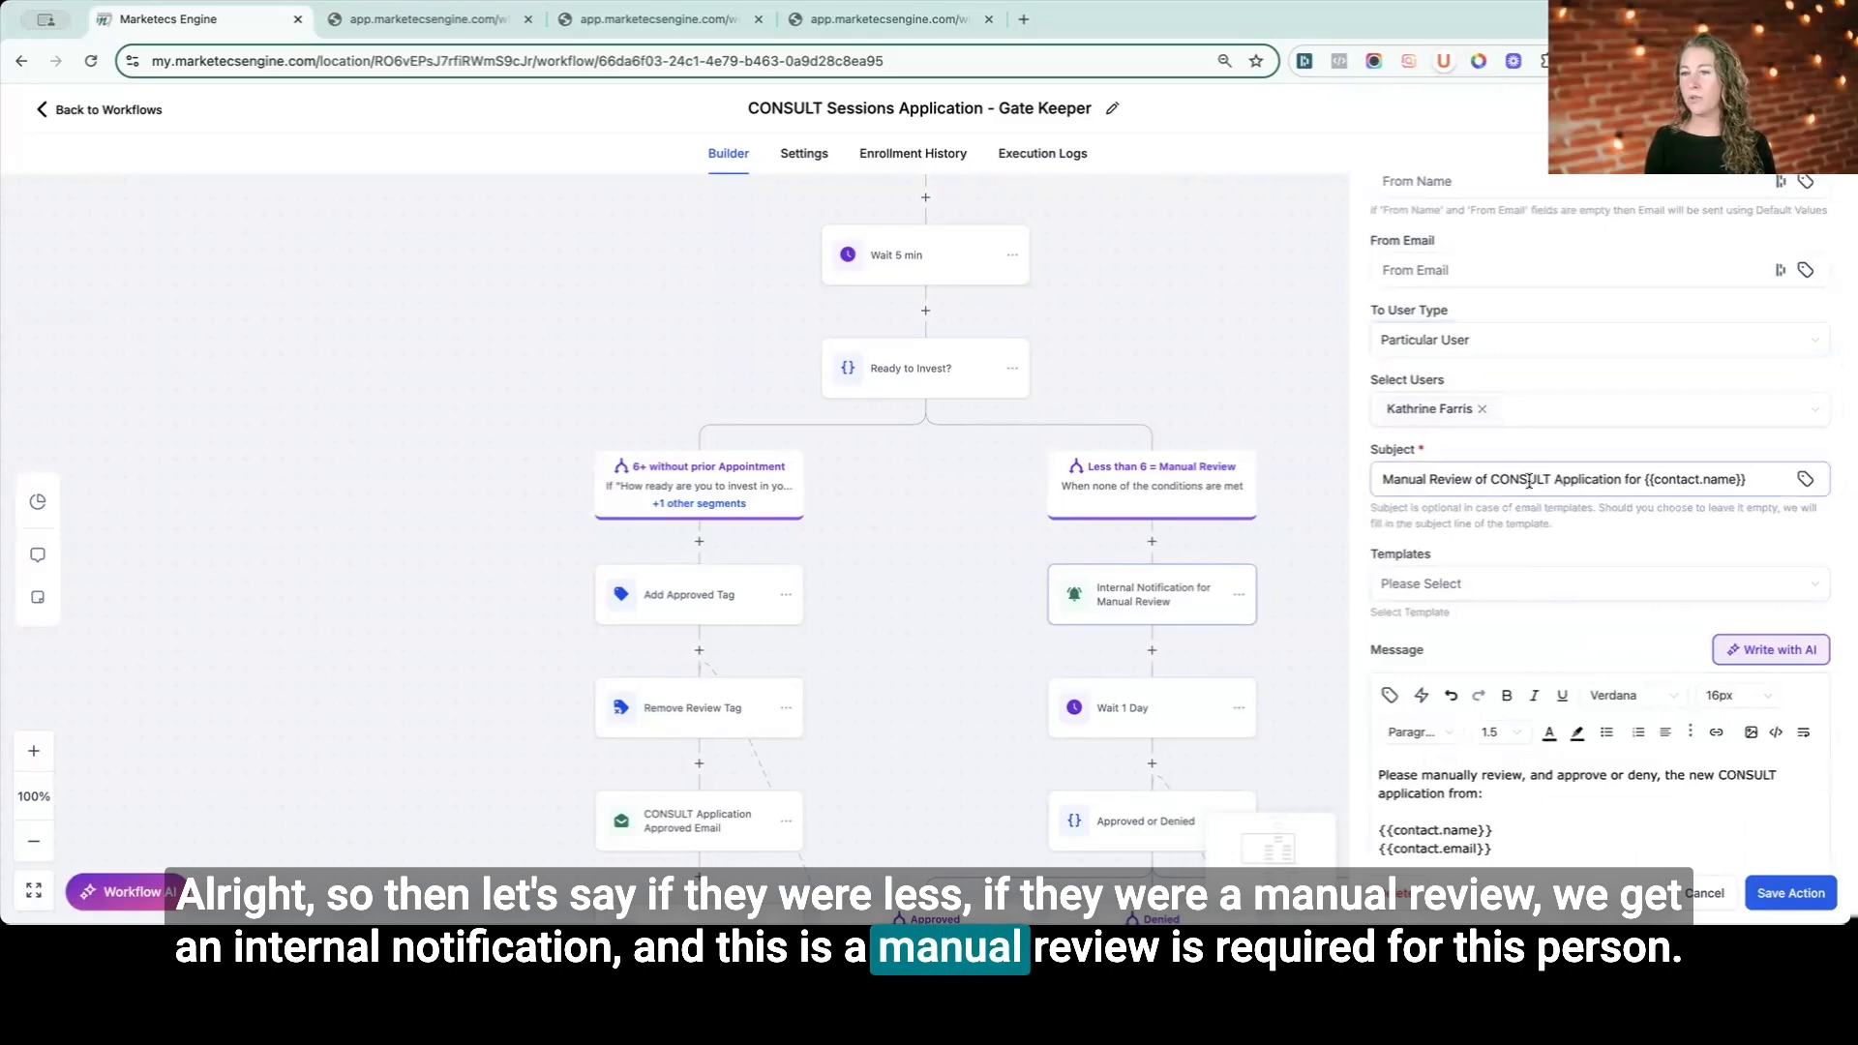
pyautogui.scroll(-3, 1597, 474)
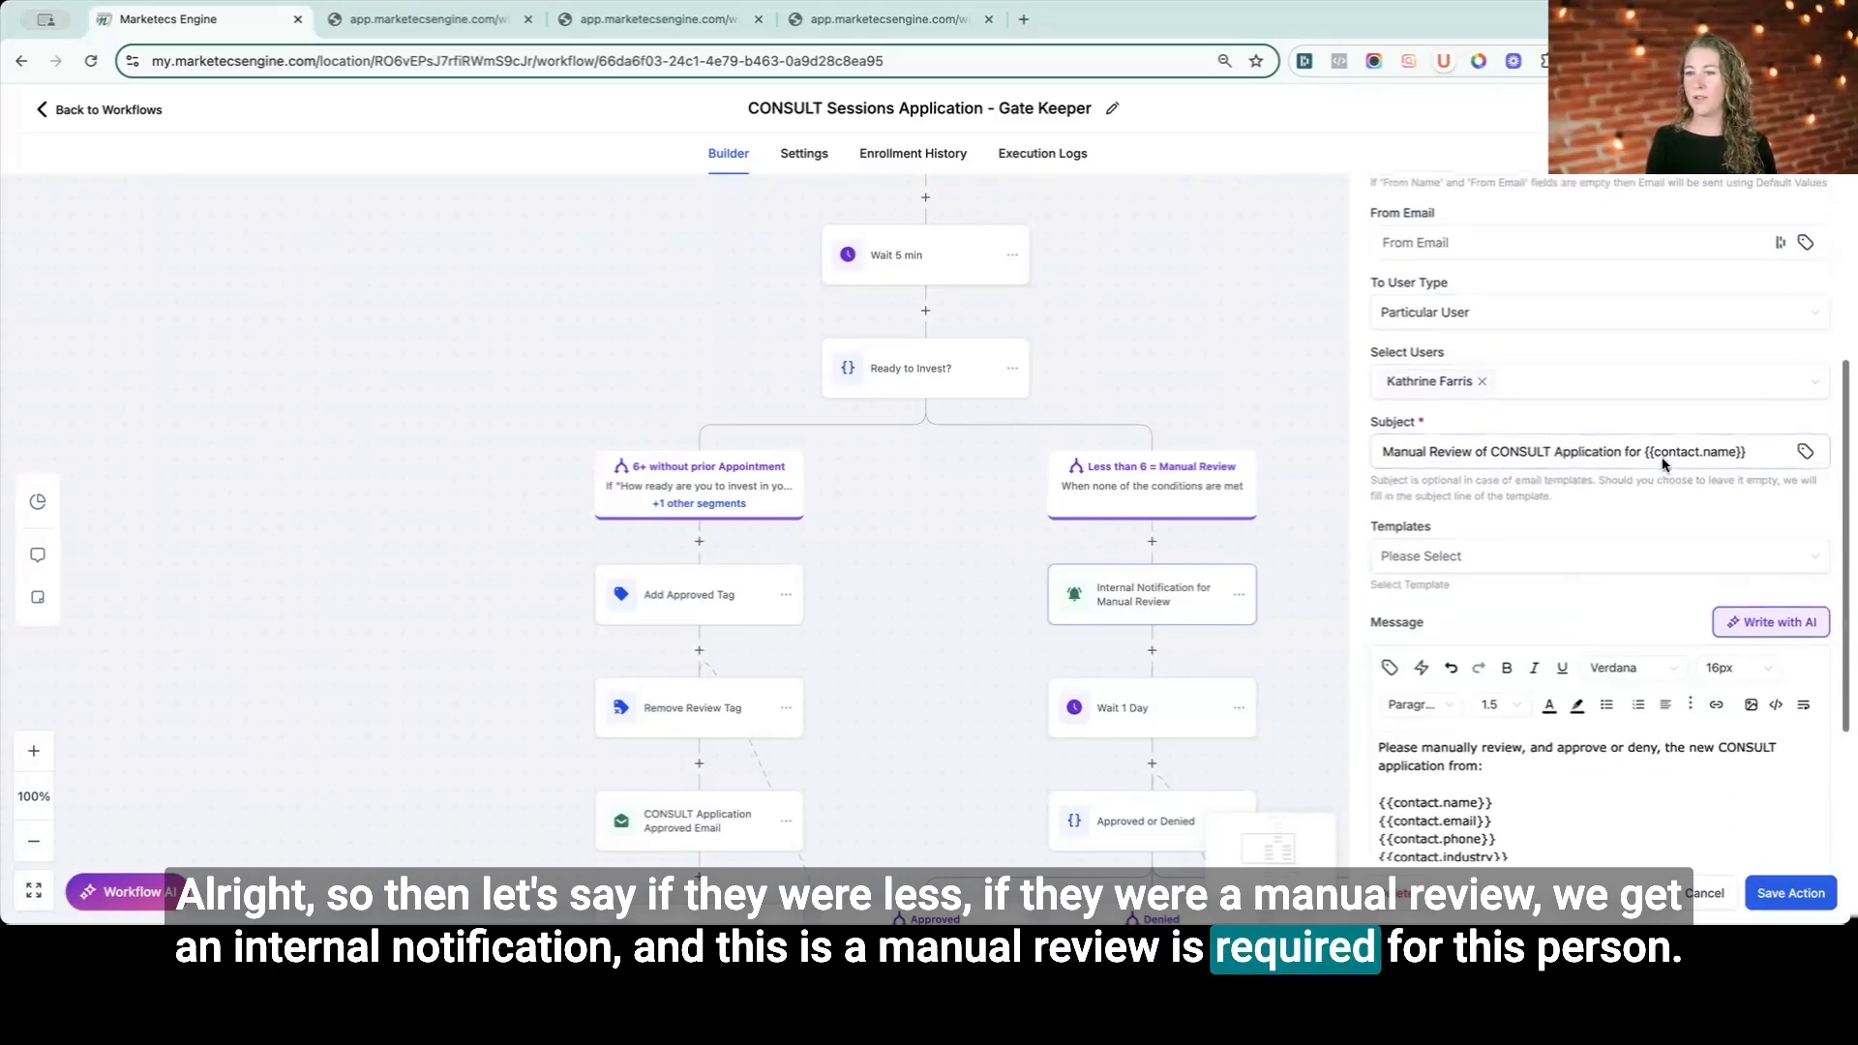
pyautogui.scroll(-1, 1520, 743)
pyautogui.moveTo(1382, 670); pyautogui.dragTo(1533, 814)
pyautogui.scroll(-3, 1533, 814)
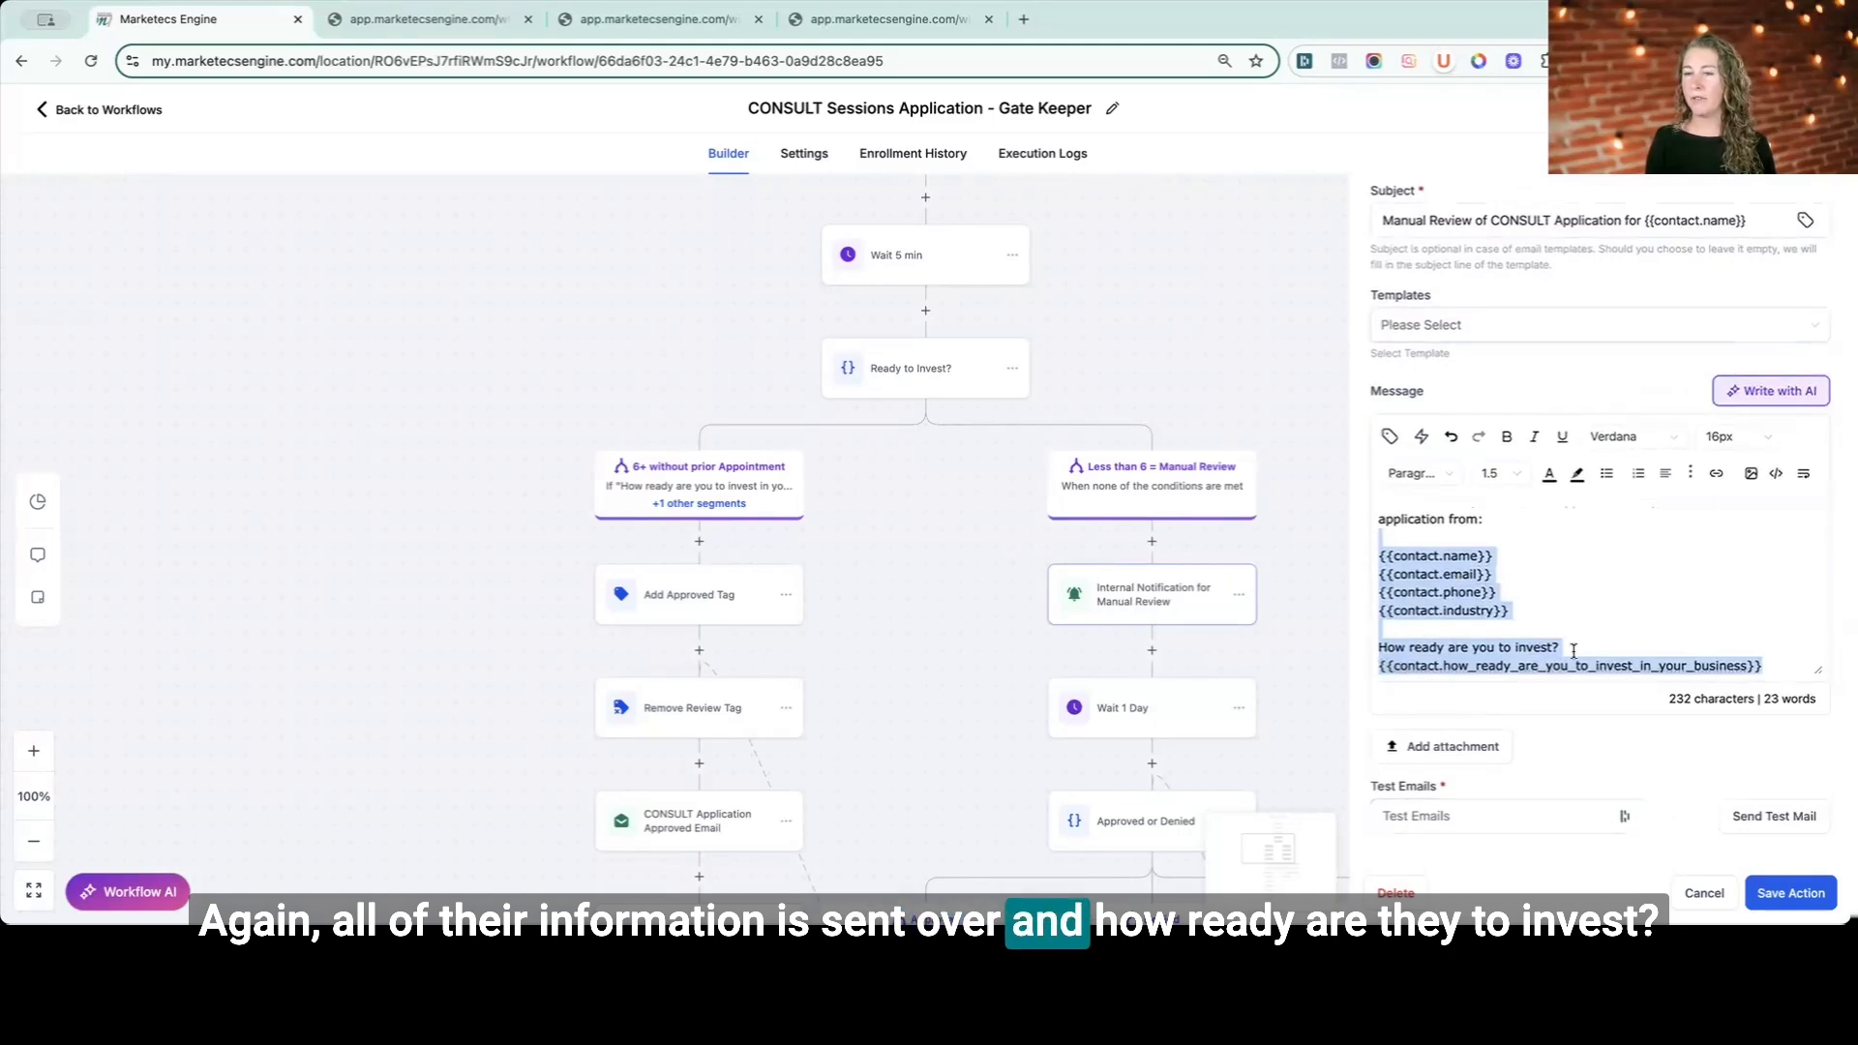
pyautogui.click(1704, 893)
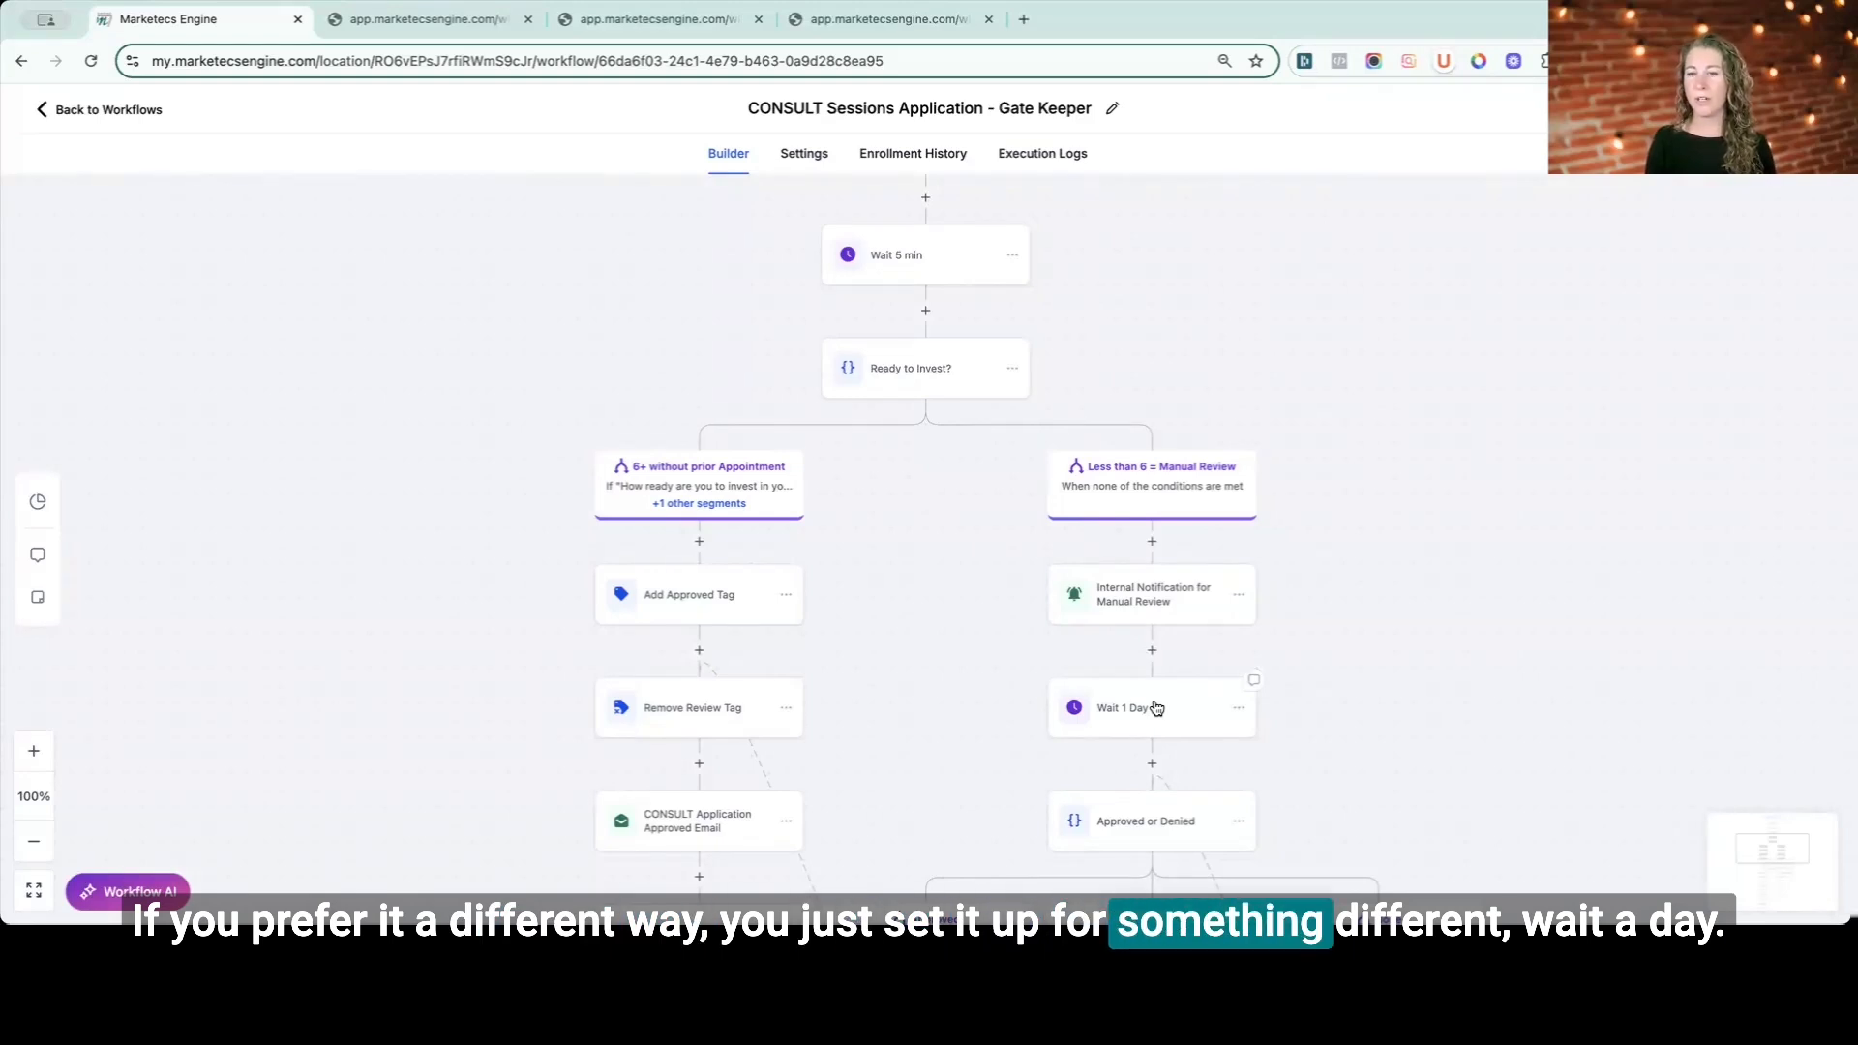
# - Open the Approved or Denied condition to review its Approved and Denied tag branches
pyautogui.scroll(-1, 1145, 840)
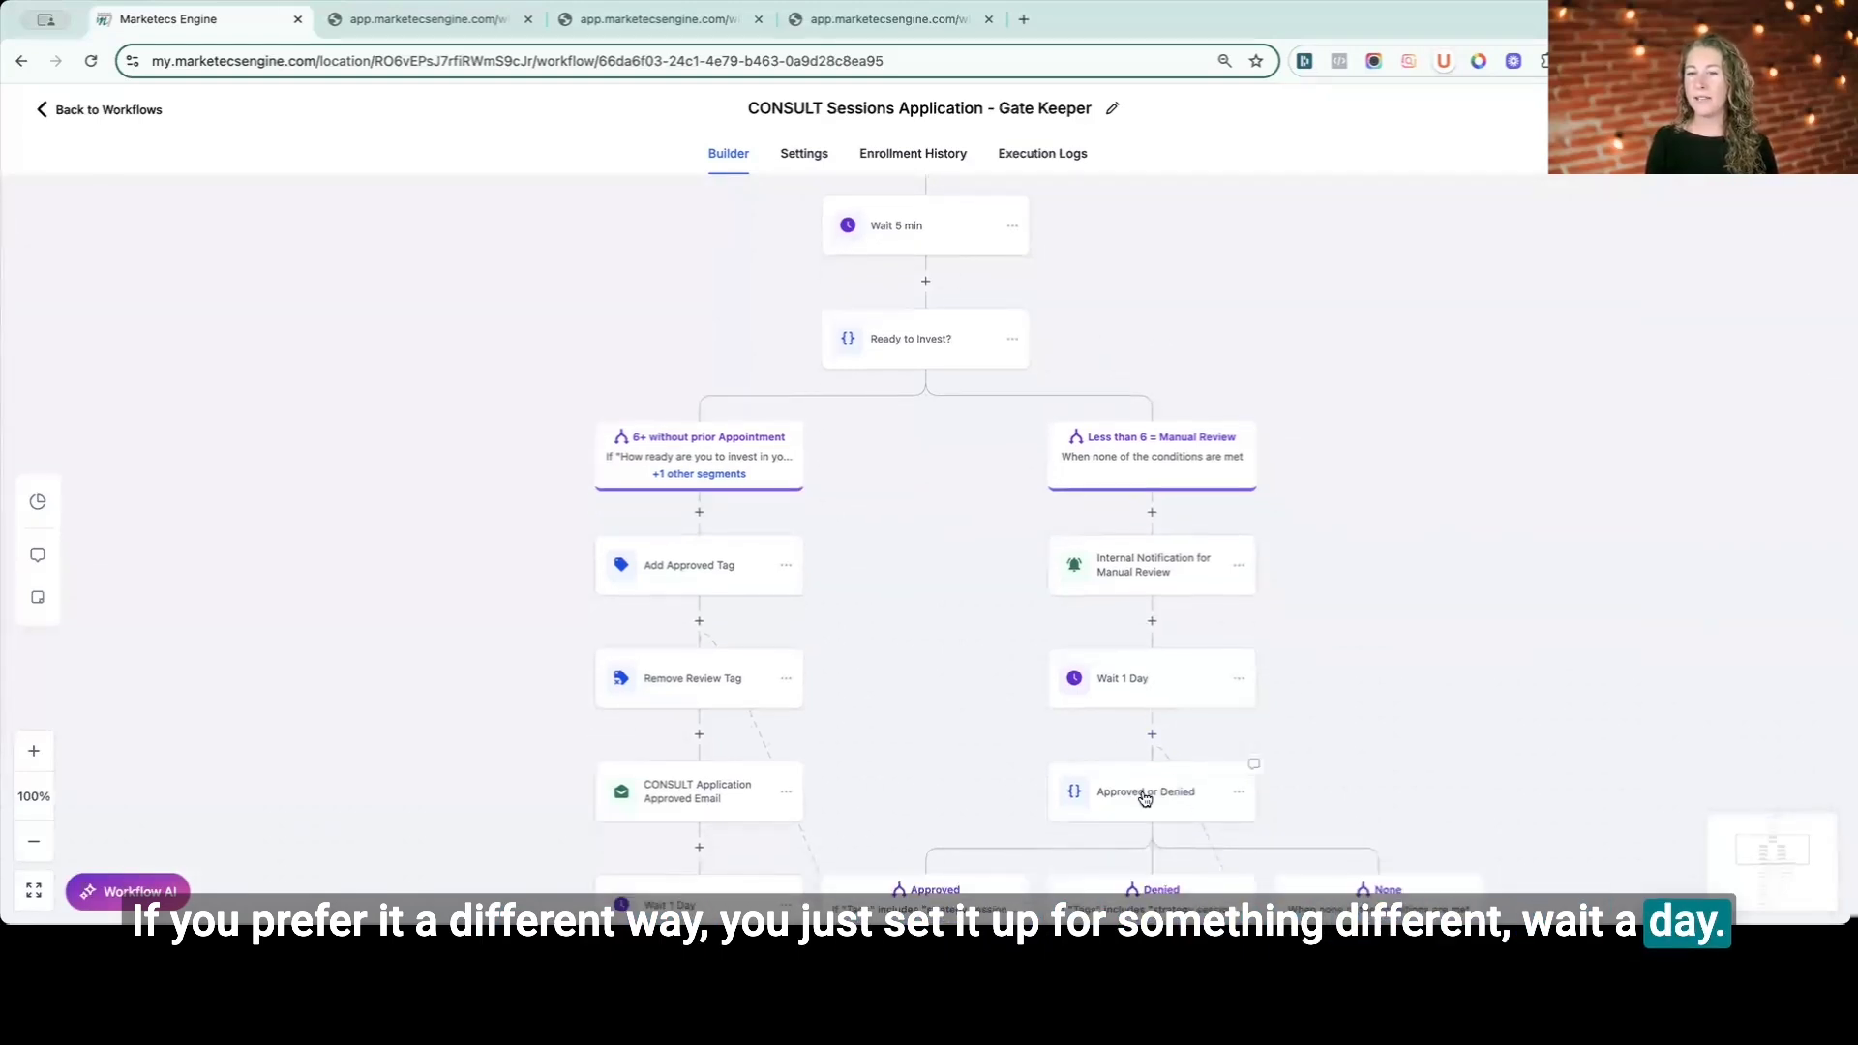
pyautogui.click(1145, 797)
pyautogui.scroll(-2, 1451, 691)
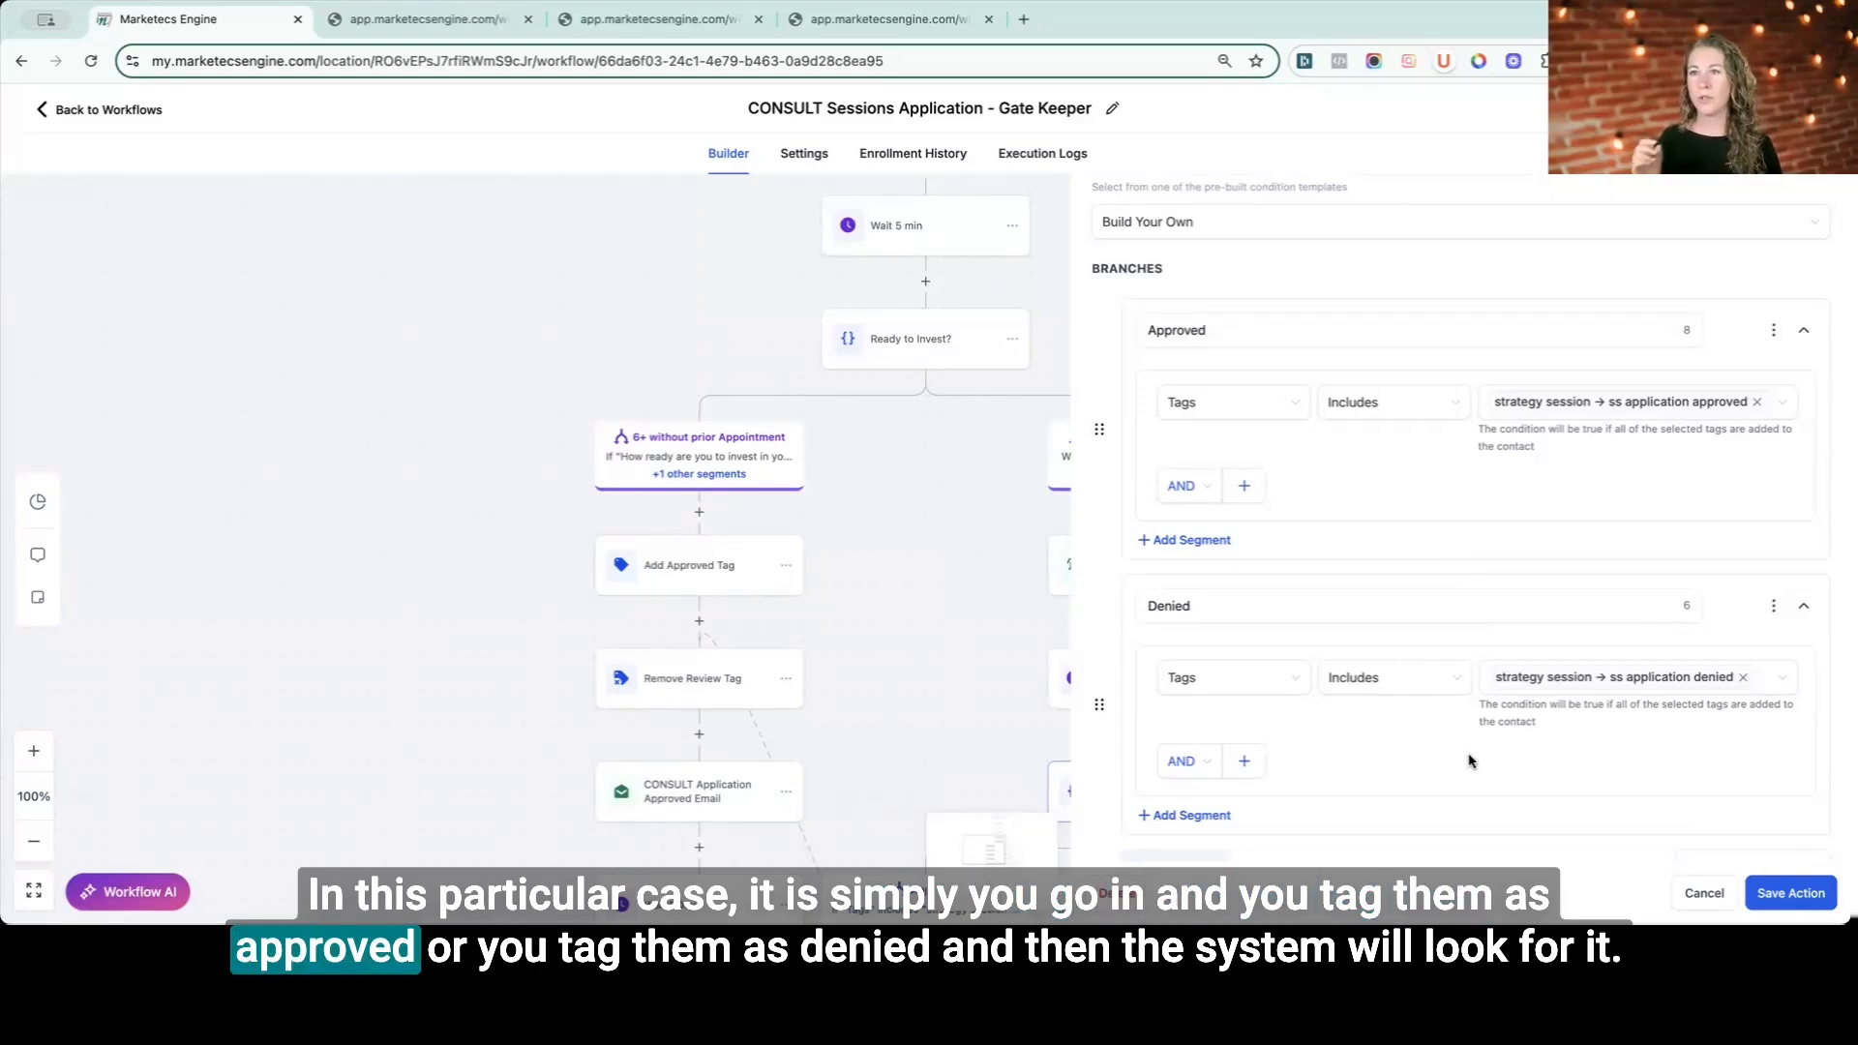
pyautogui.click(1704, 890)
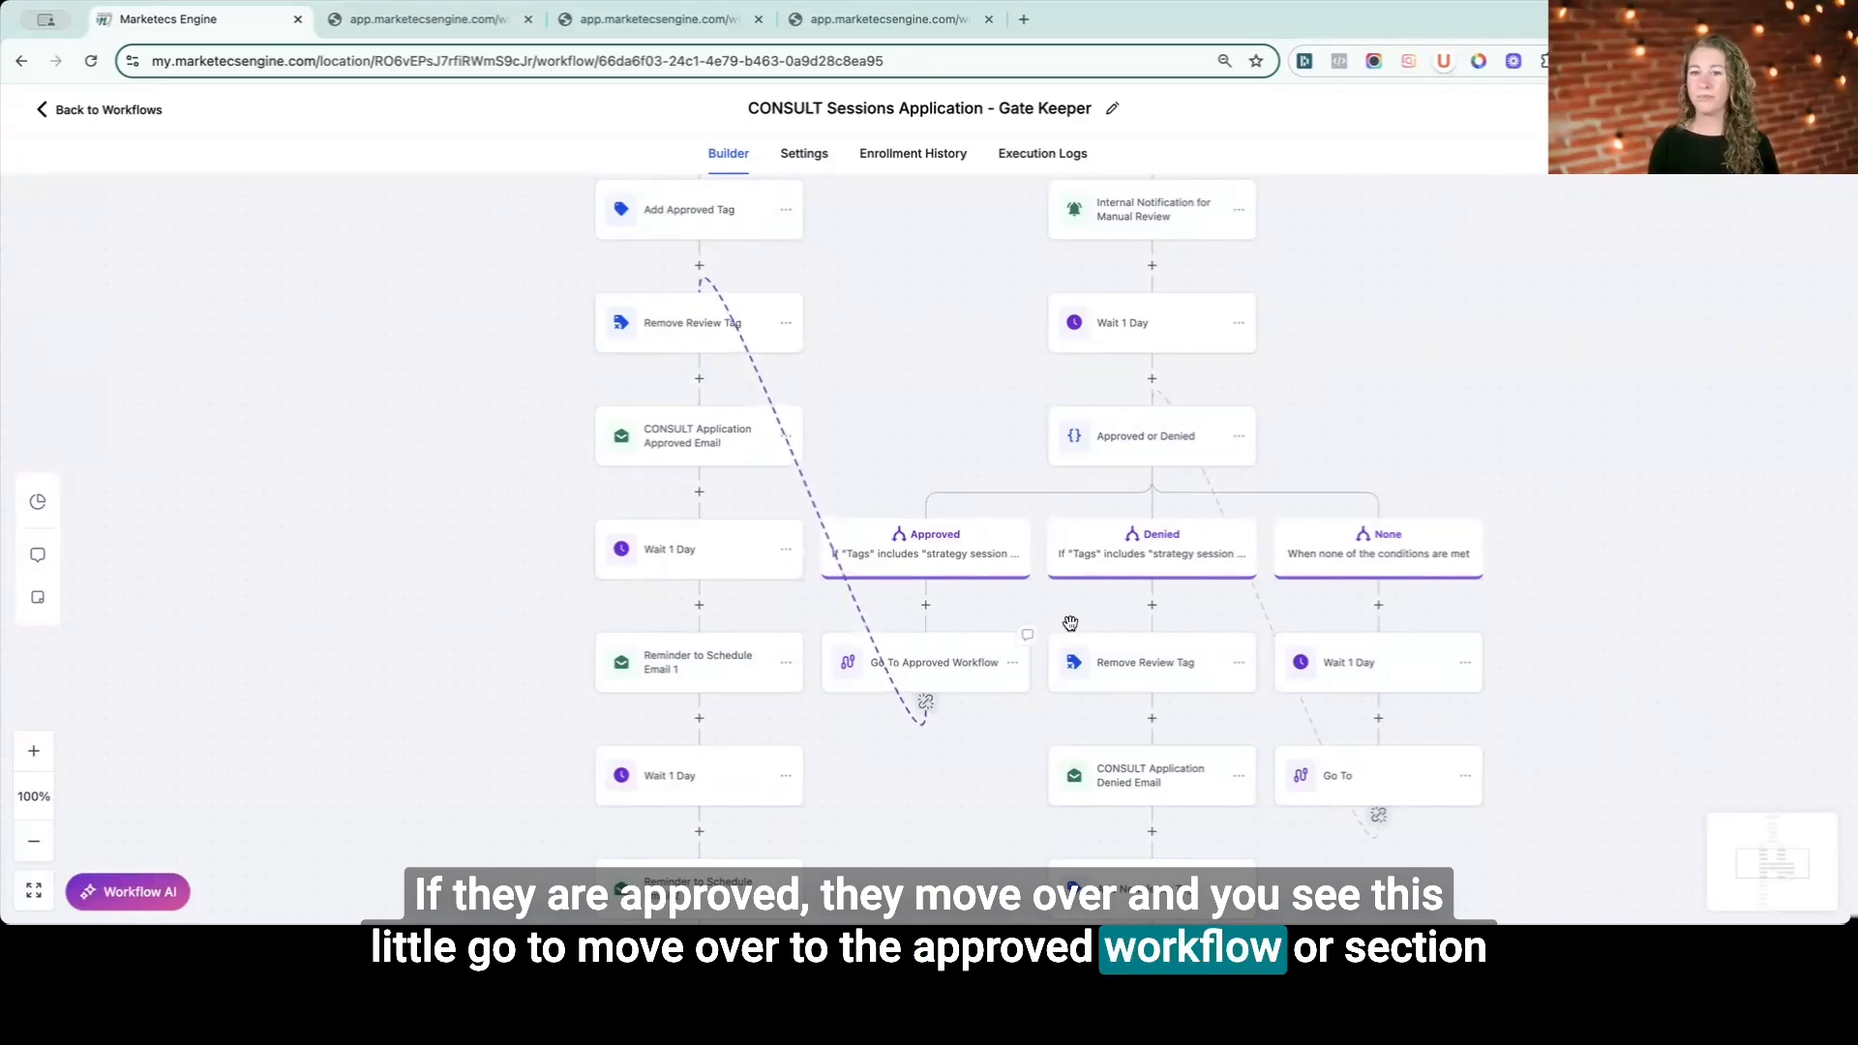
# - Open the CONSULT Application Denied Email action to review its subject and template, then scroll through the workflow
pyautogui.click(1151, 777)
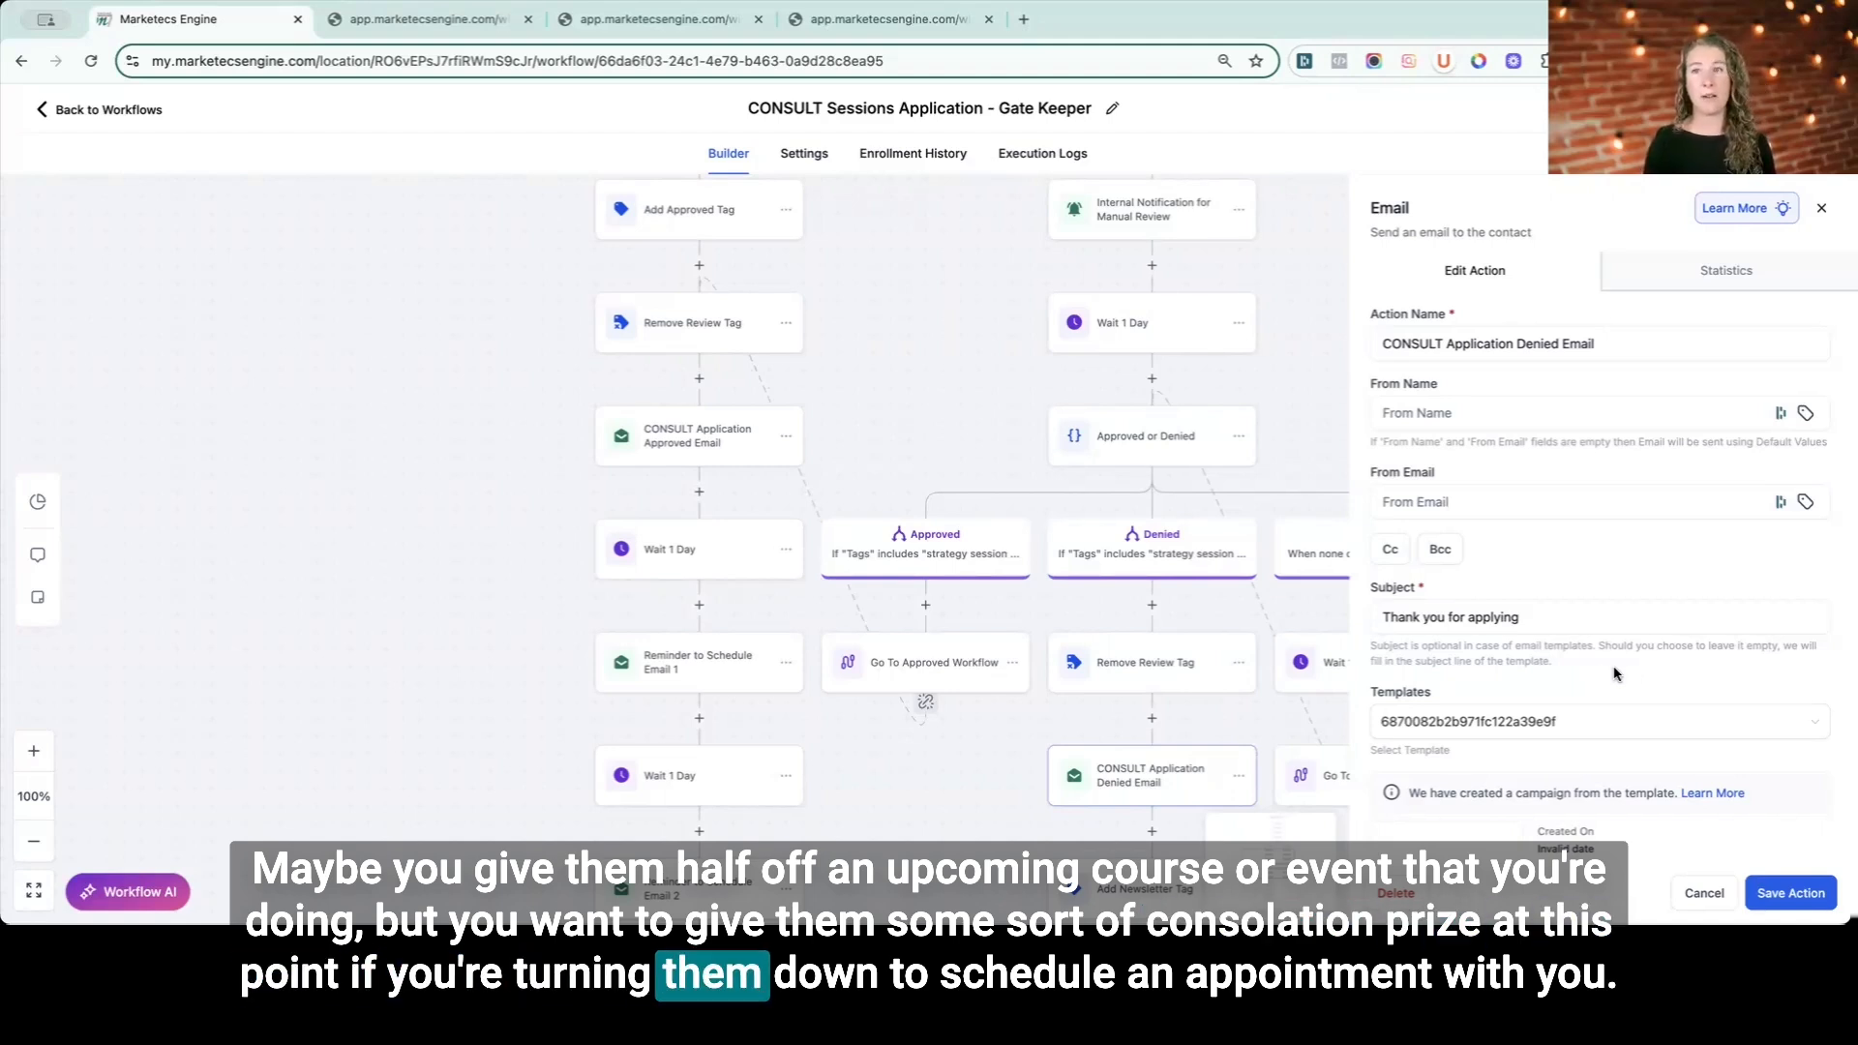
pyautogui.click(1704, 892)
pyautogui.scroll(-1, 1157, 780)
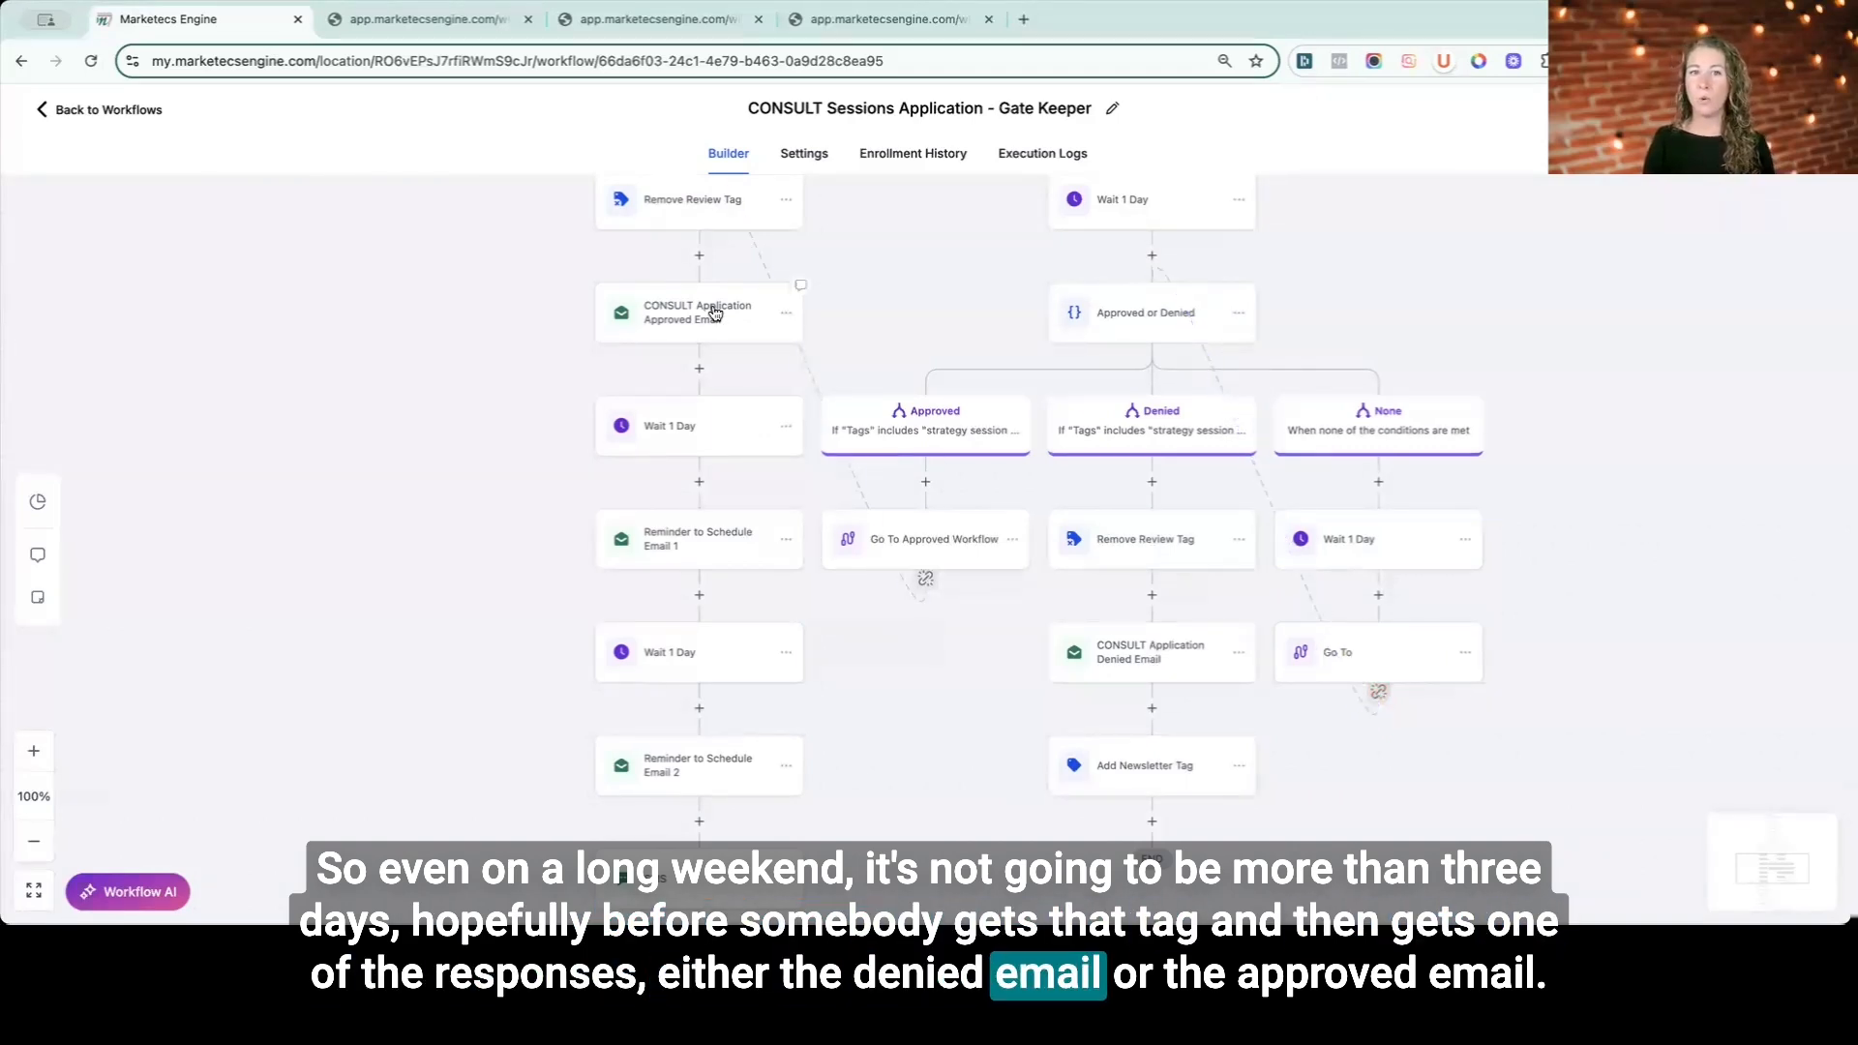
pyautogui.scroll(-4, 1562, 505)
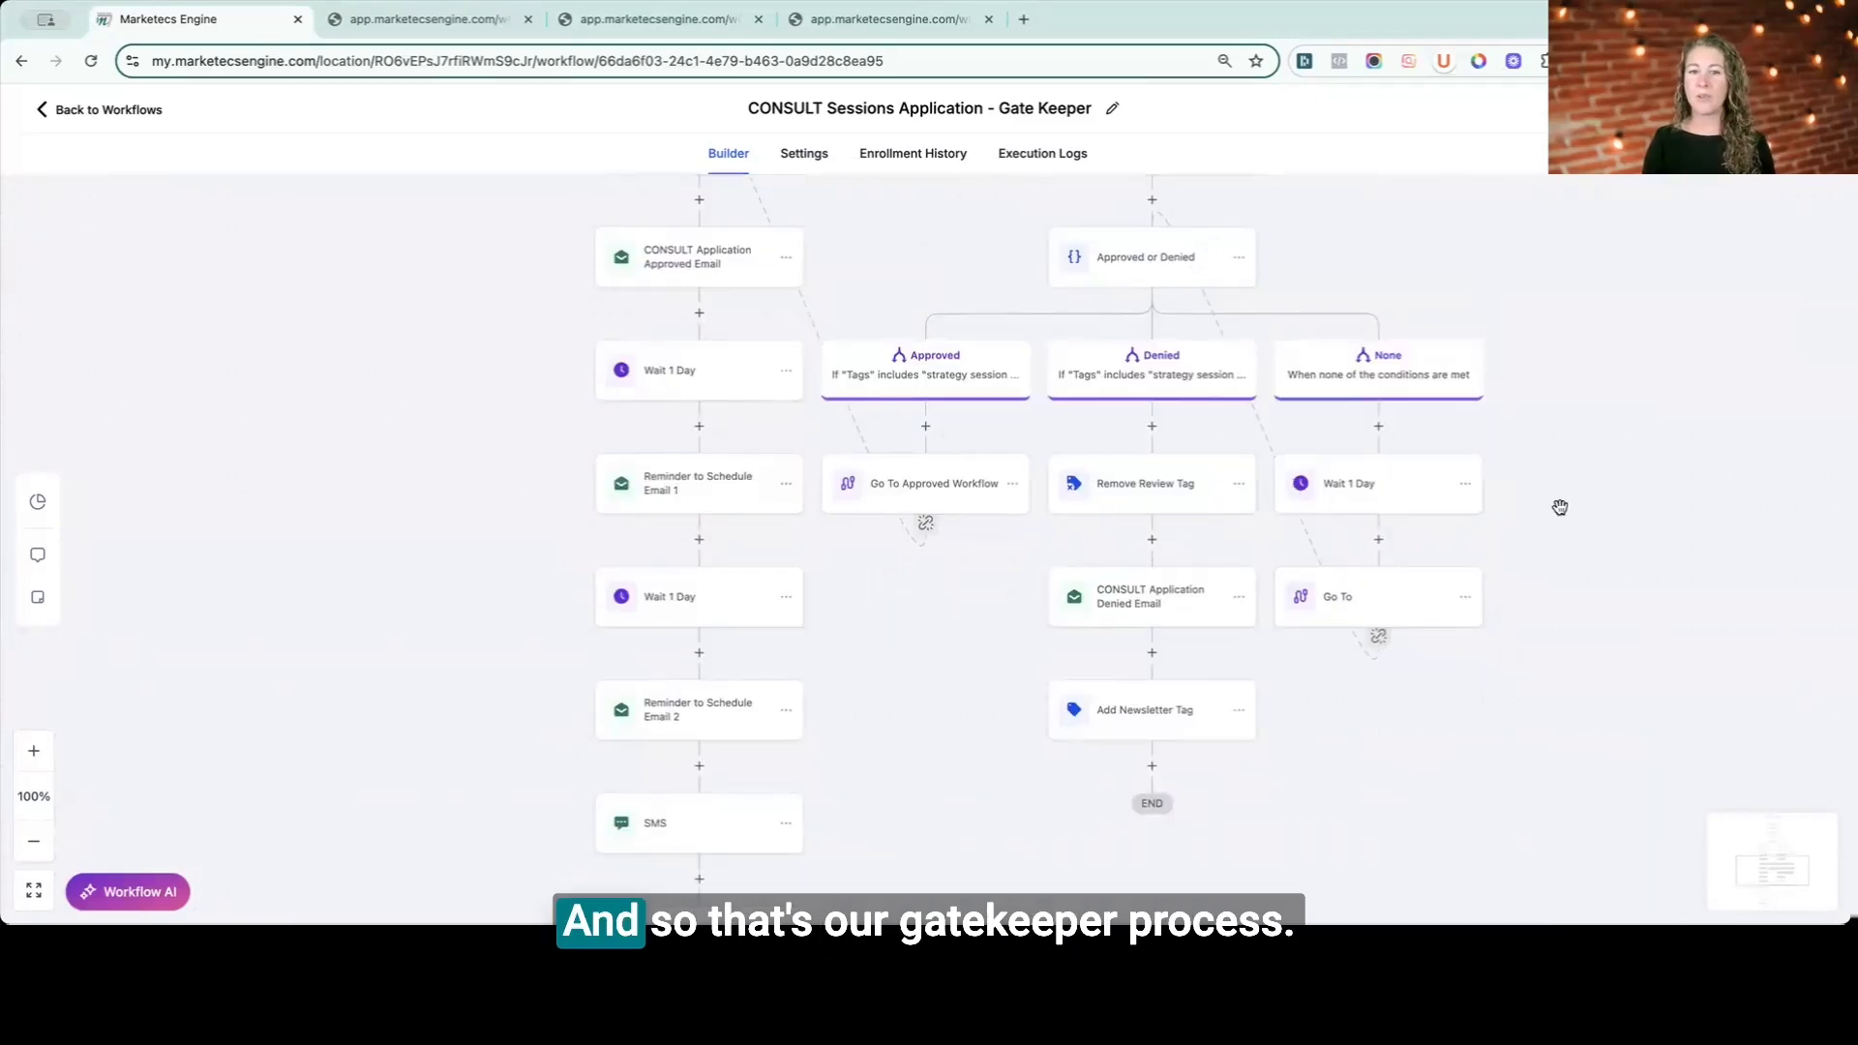
pyautogui.scroll(7, 1561, 507)
pyautogui.scroll(10, 1560, 507)
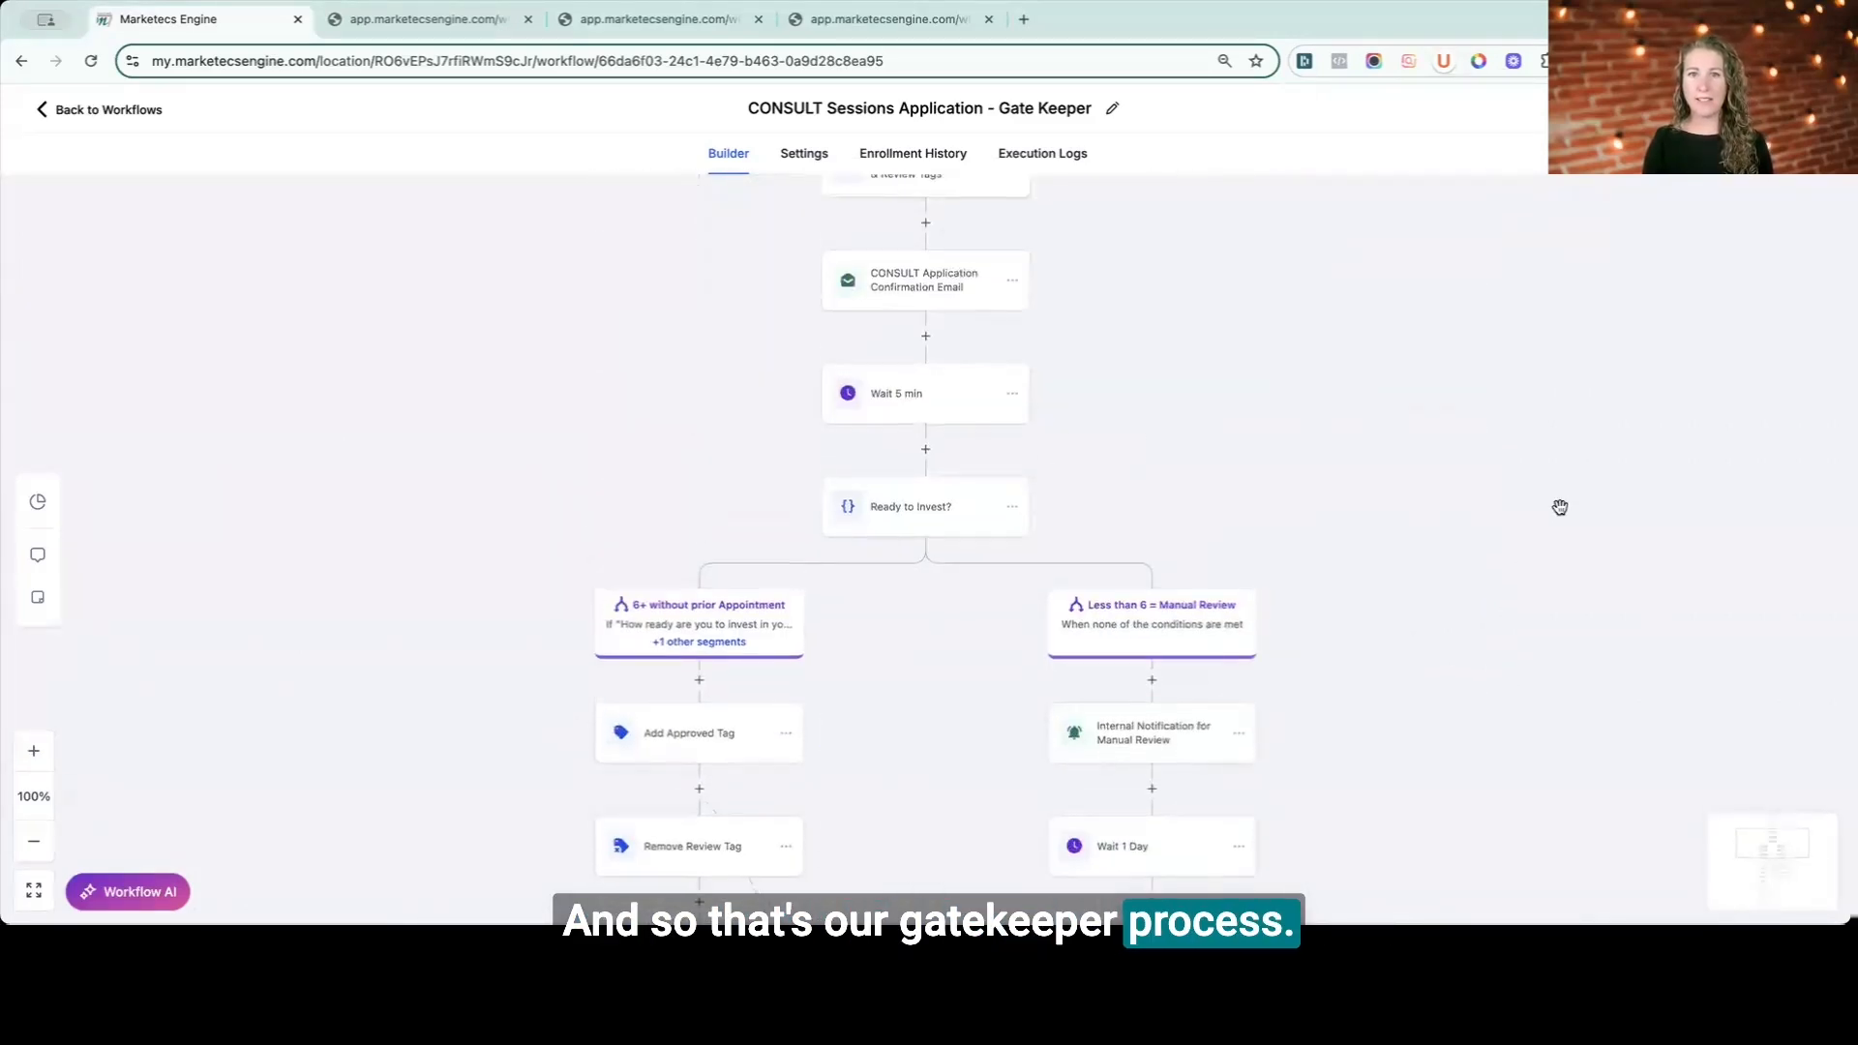